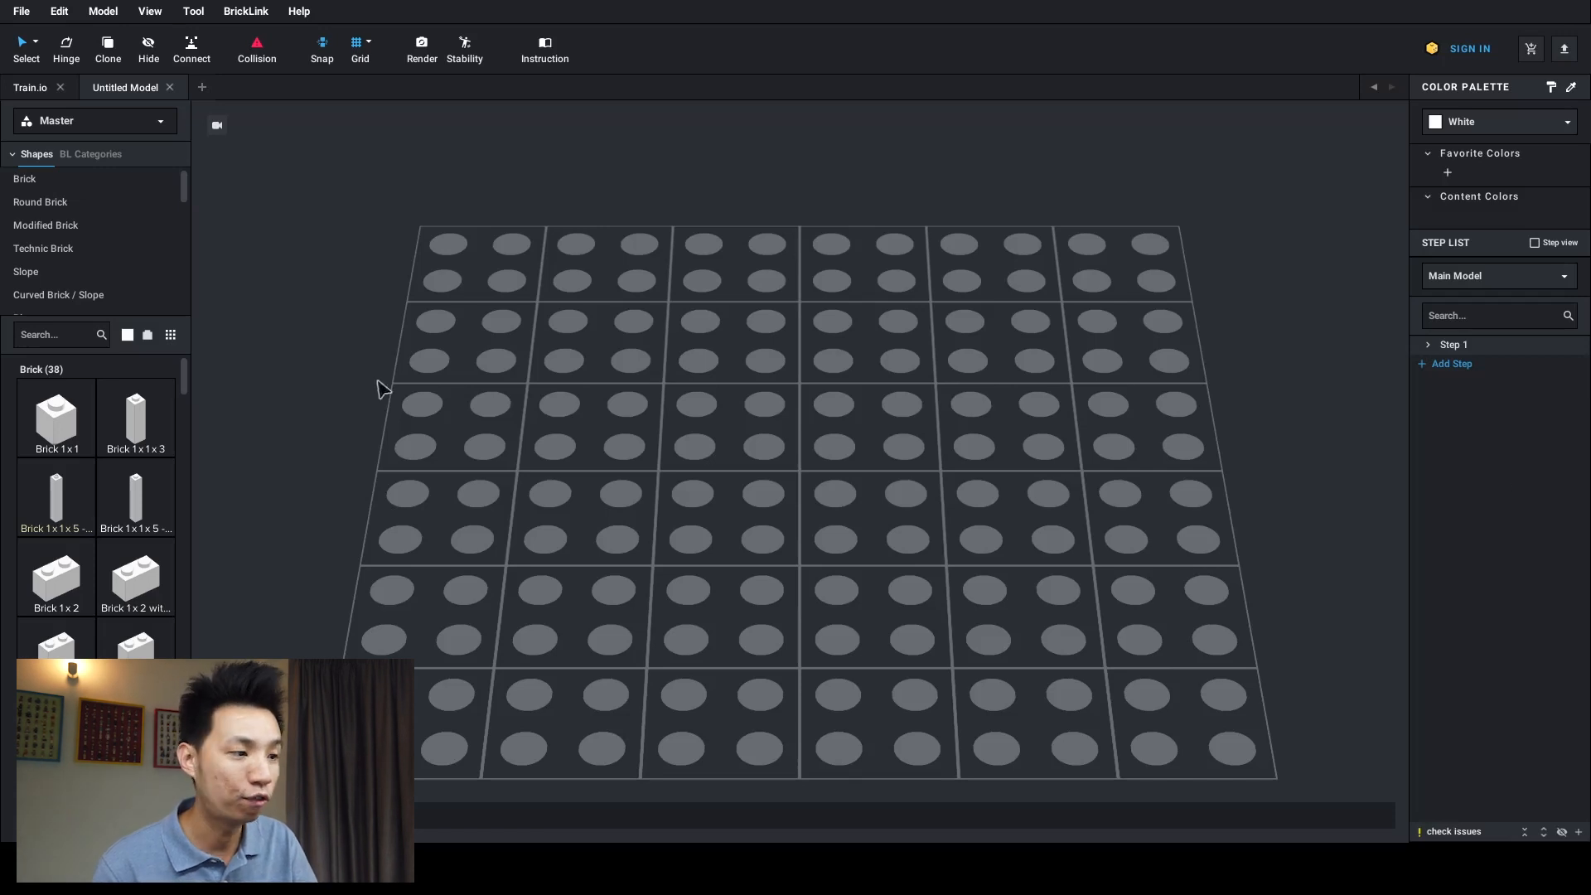
# - Place two white Plate 2 x 3 parts edge to edge on the grid as a 3 x 4 stud base
pyautogui.scroll(-2, 65, 260)
pyautogui.click(54, 279)
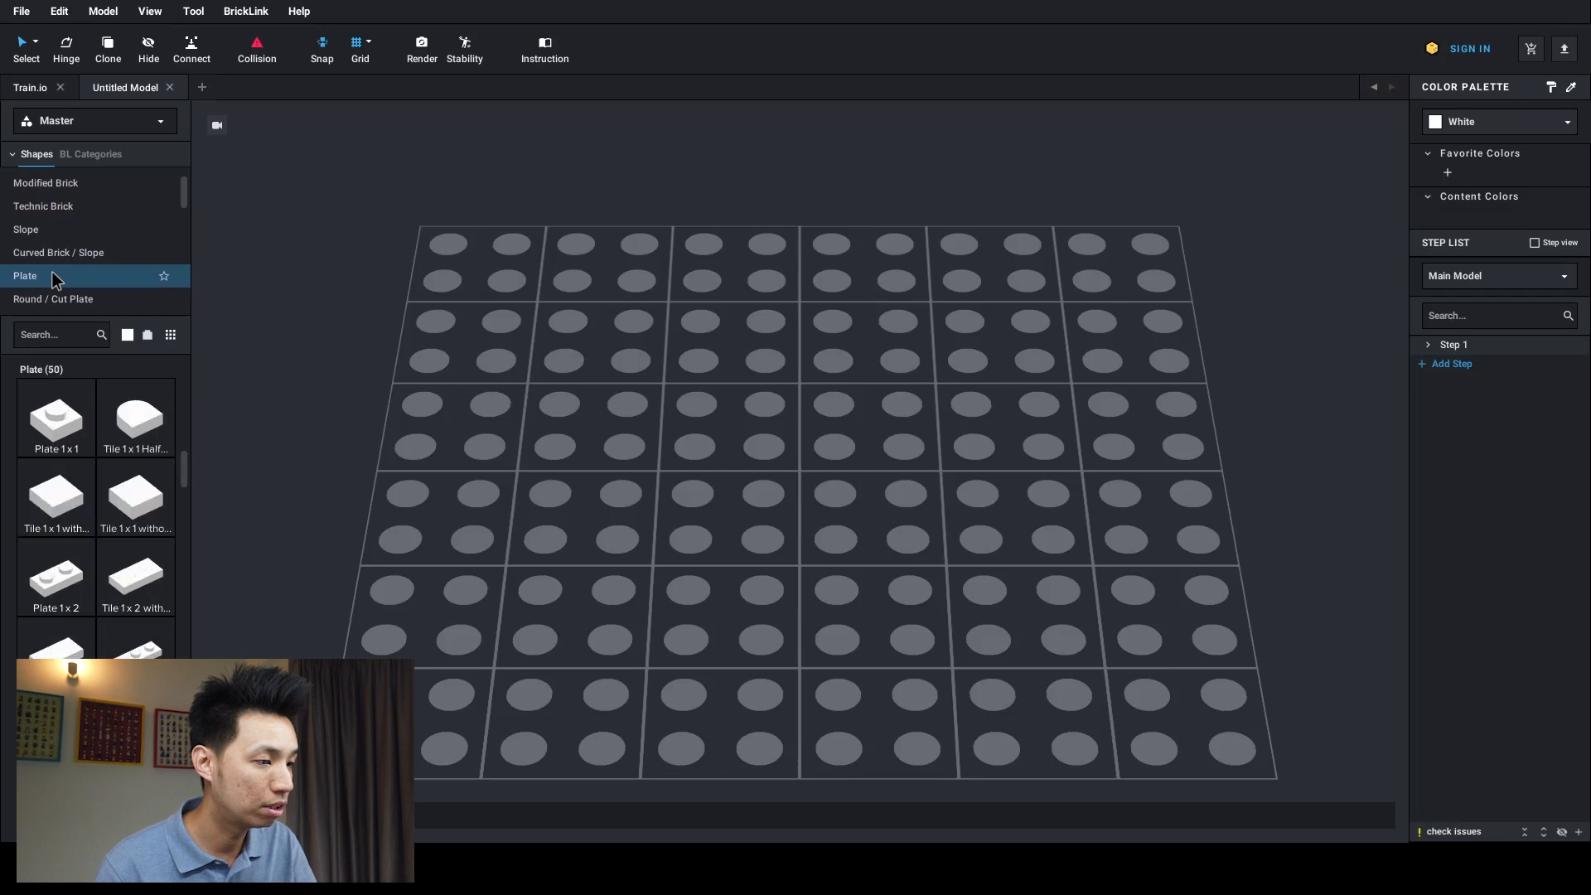
pyautogui.scroll(-5, 116, 592)
pyautogui.scroll(-4, 115, 591)
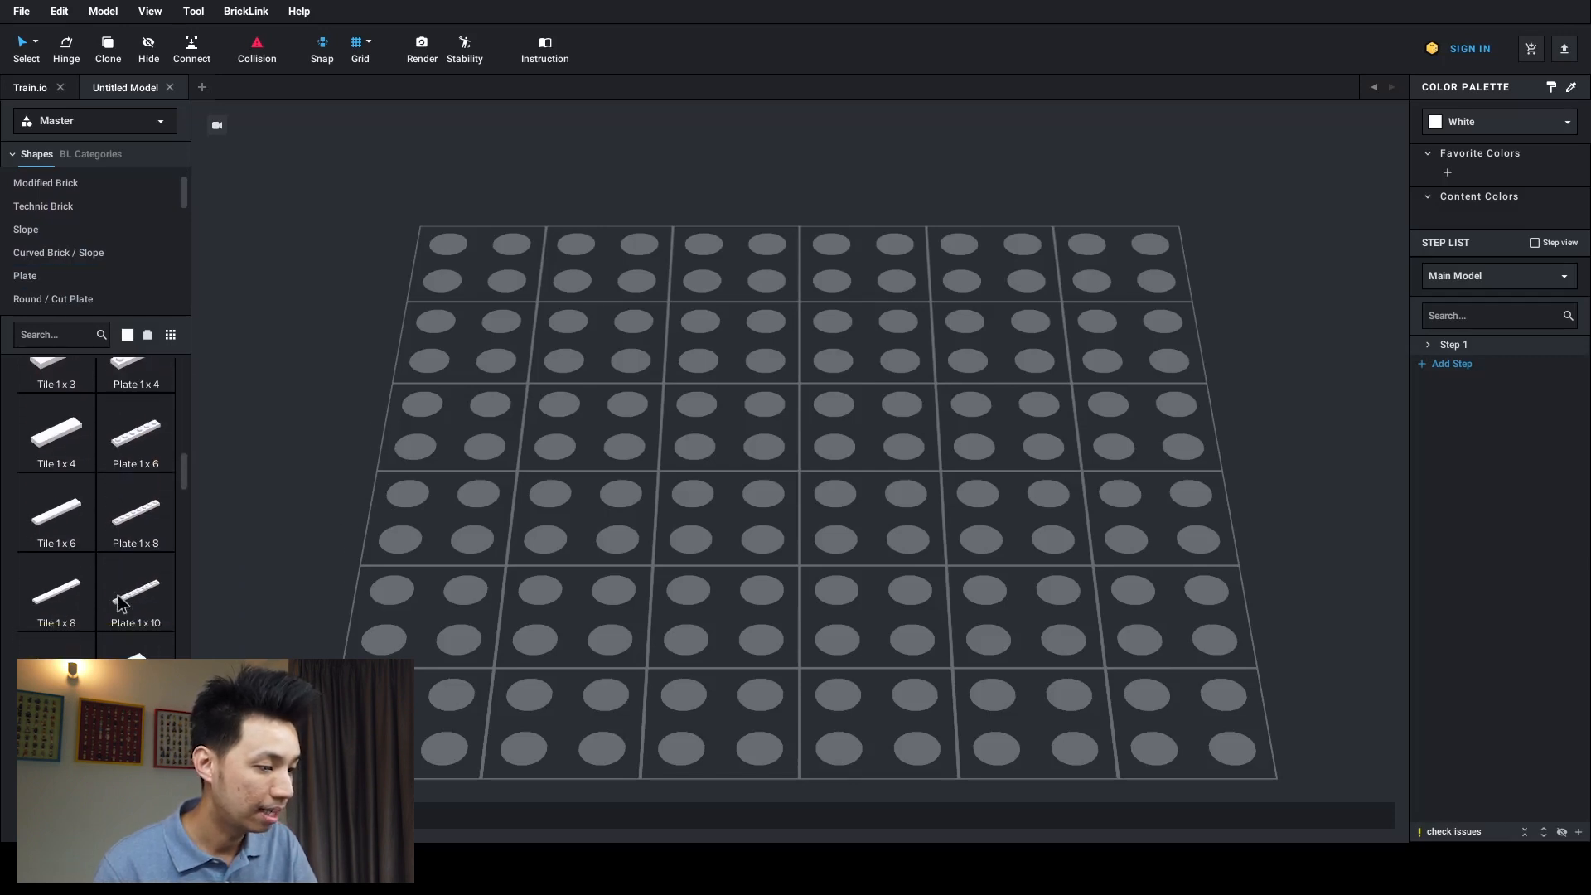
pyautogui.click(793, 398)
pyautogui.click(797, 506)
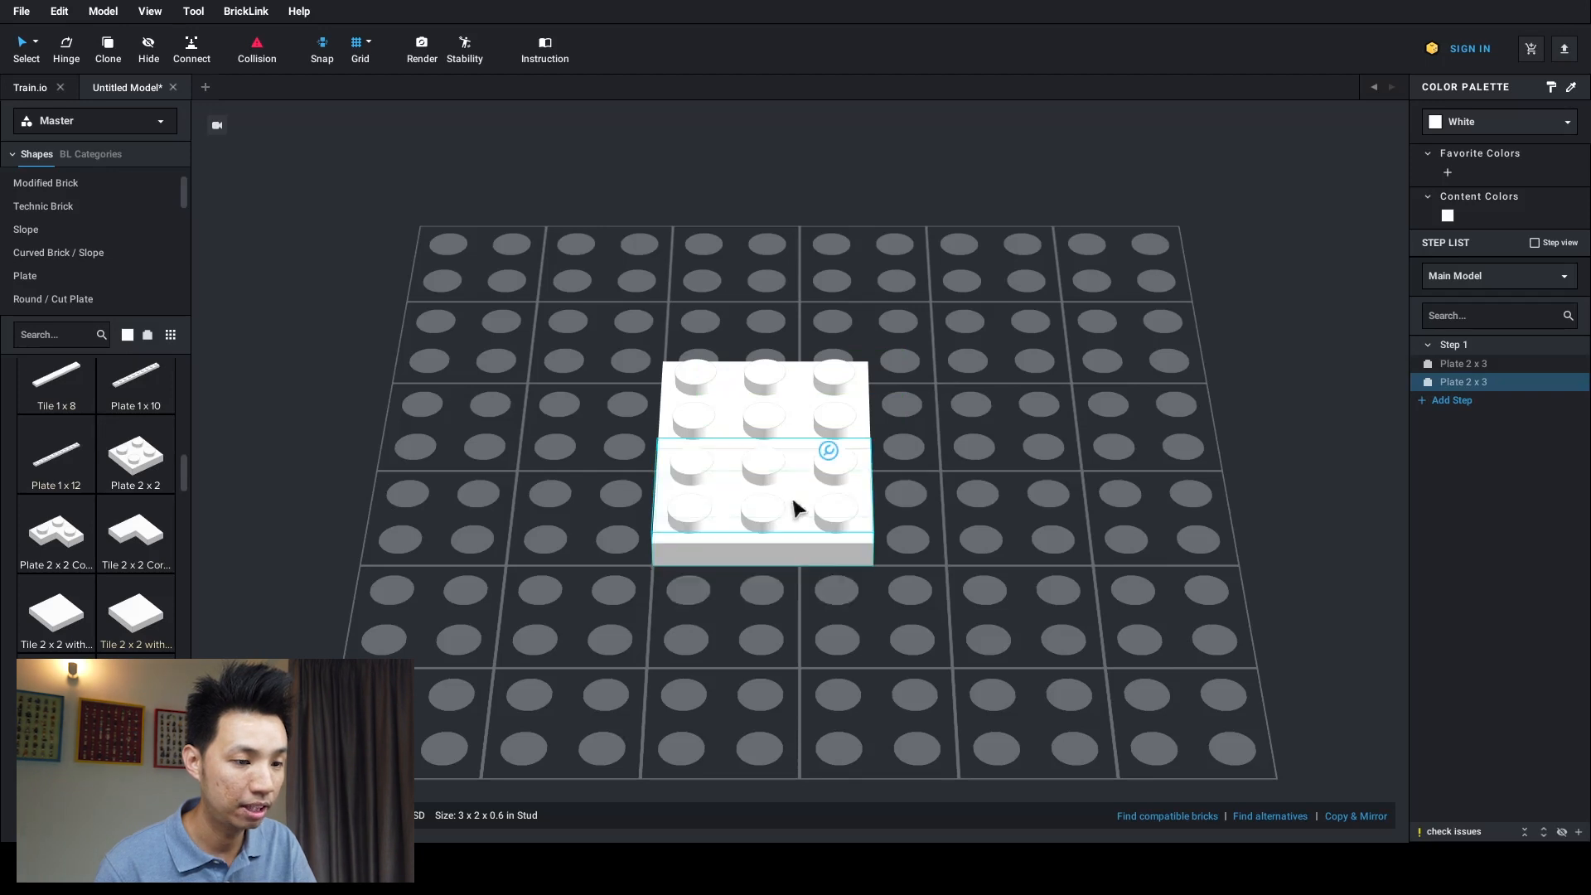
pyautogui.press('Escape')
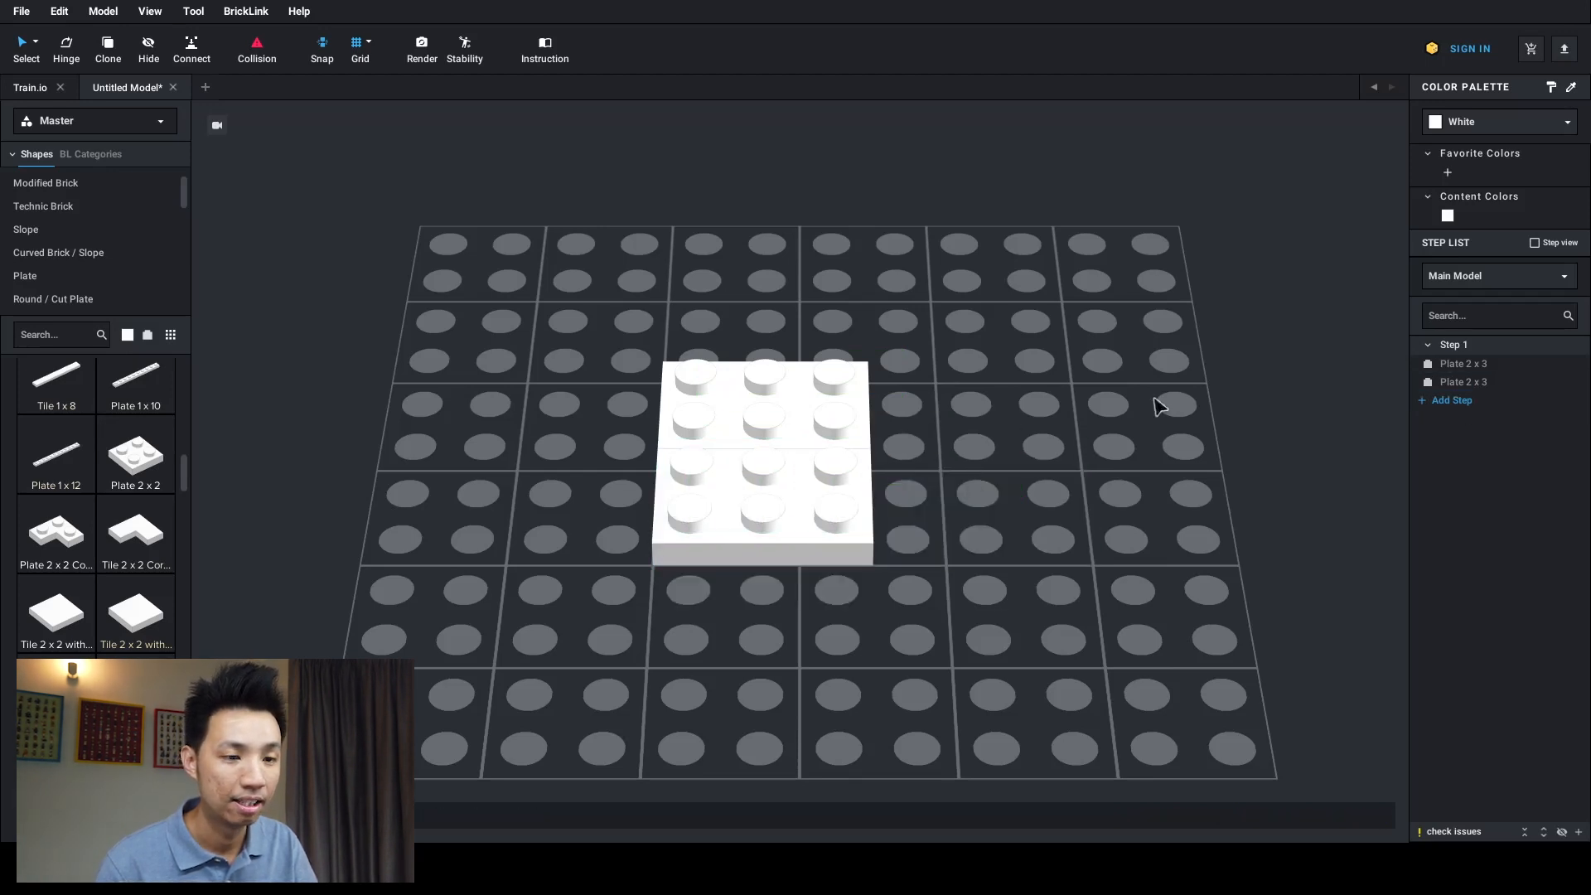
# - Add building step 2 and place a white open round 1 x 1 brick on each of the base's four corner studs
pyautogui.click(1454, 401)
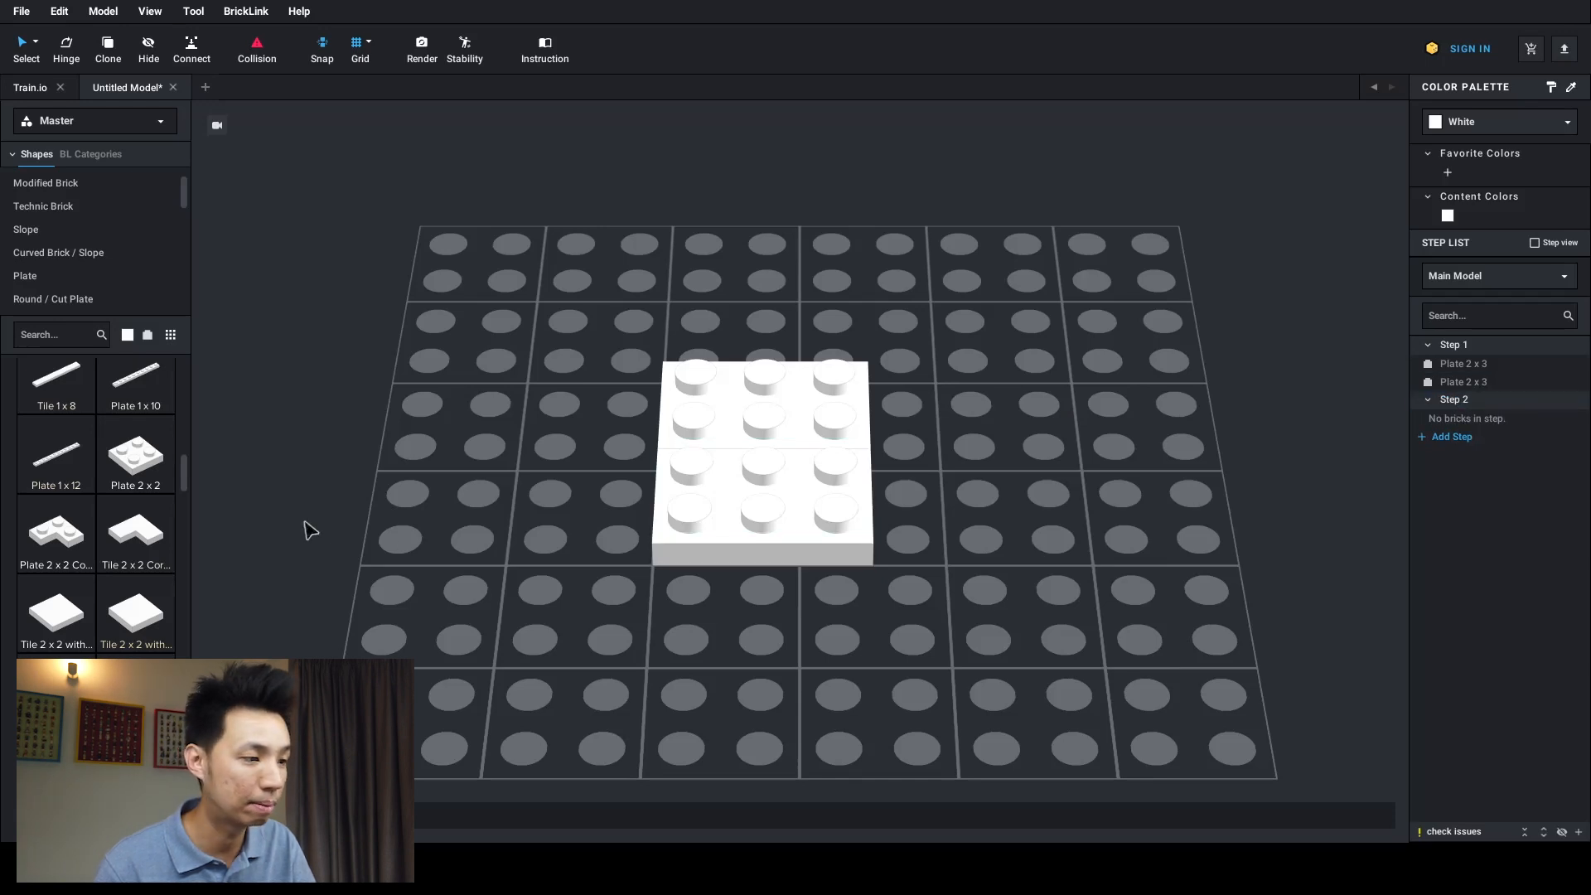
pyautogui.scroll(4, 112, 481)
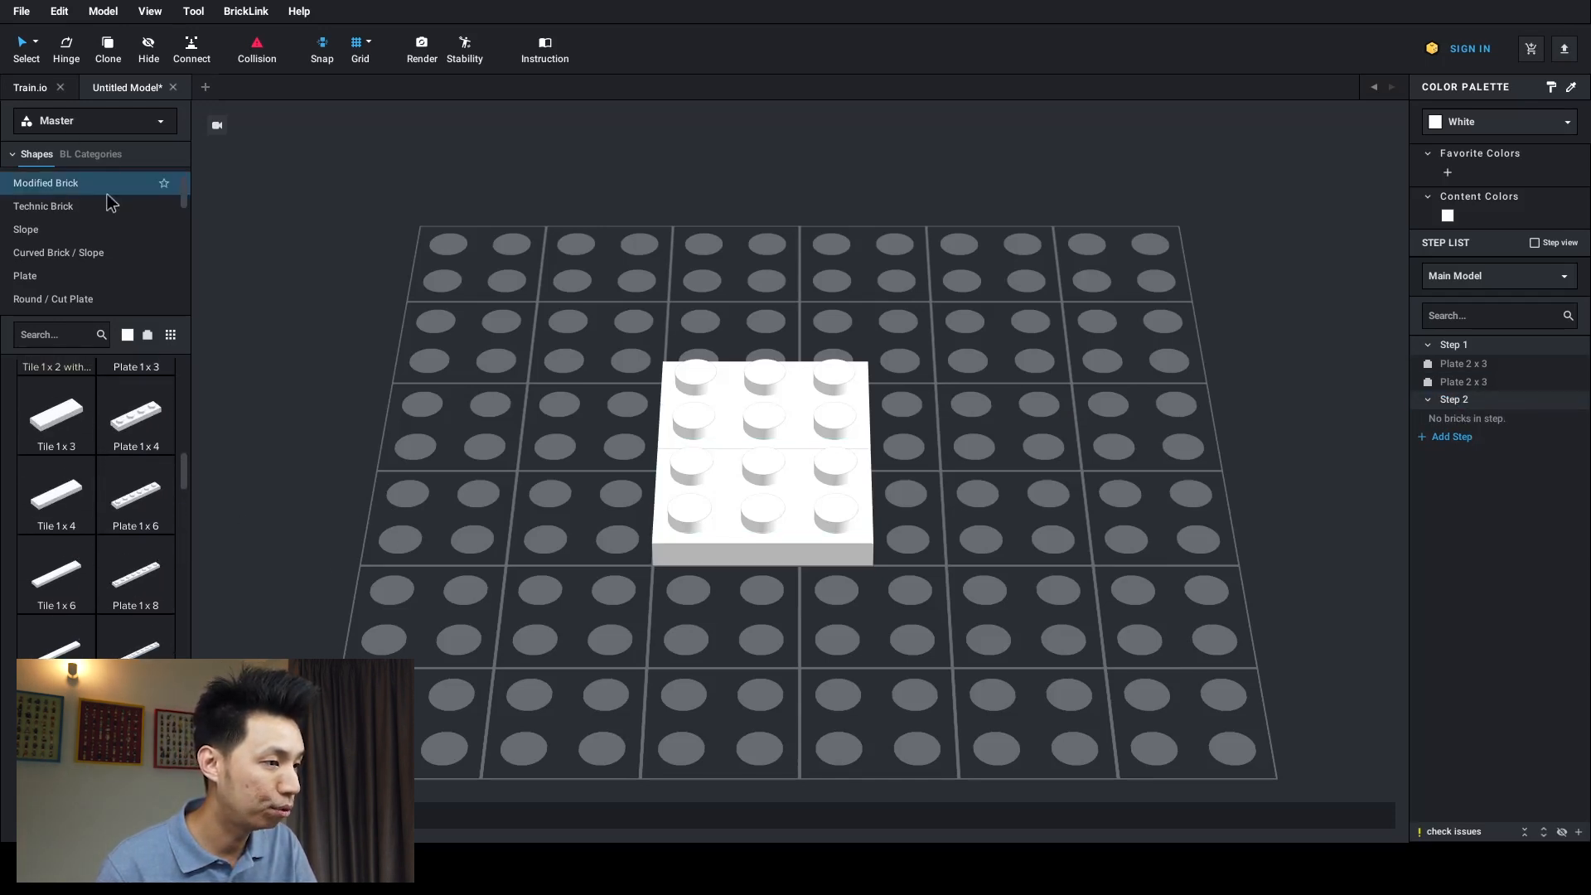
pyautogui.scroll(2, 50, 191)
pyautogui.click(42, 179)
pyautogui.click(42, 204)
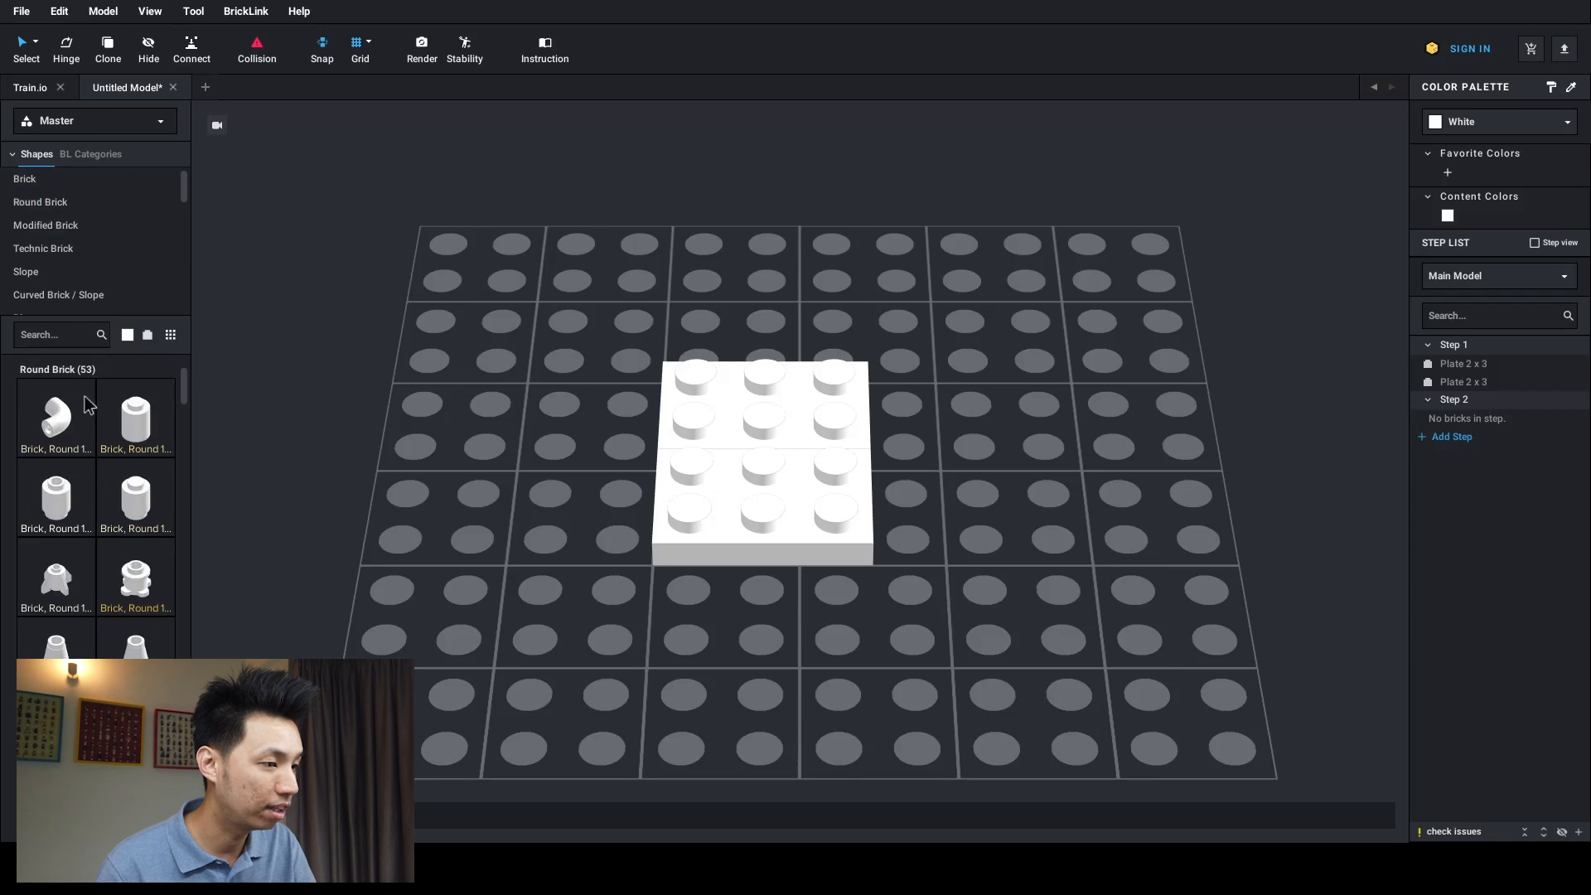
pyautogui.click(92, 500)
pyautogui.click(708, 340)
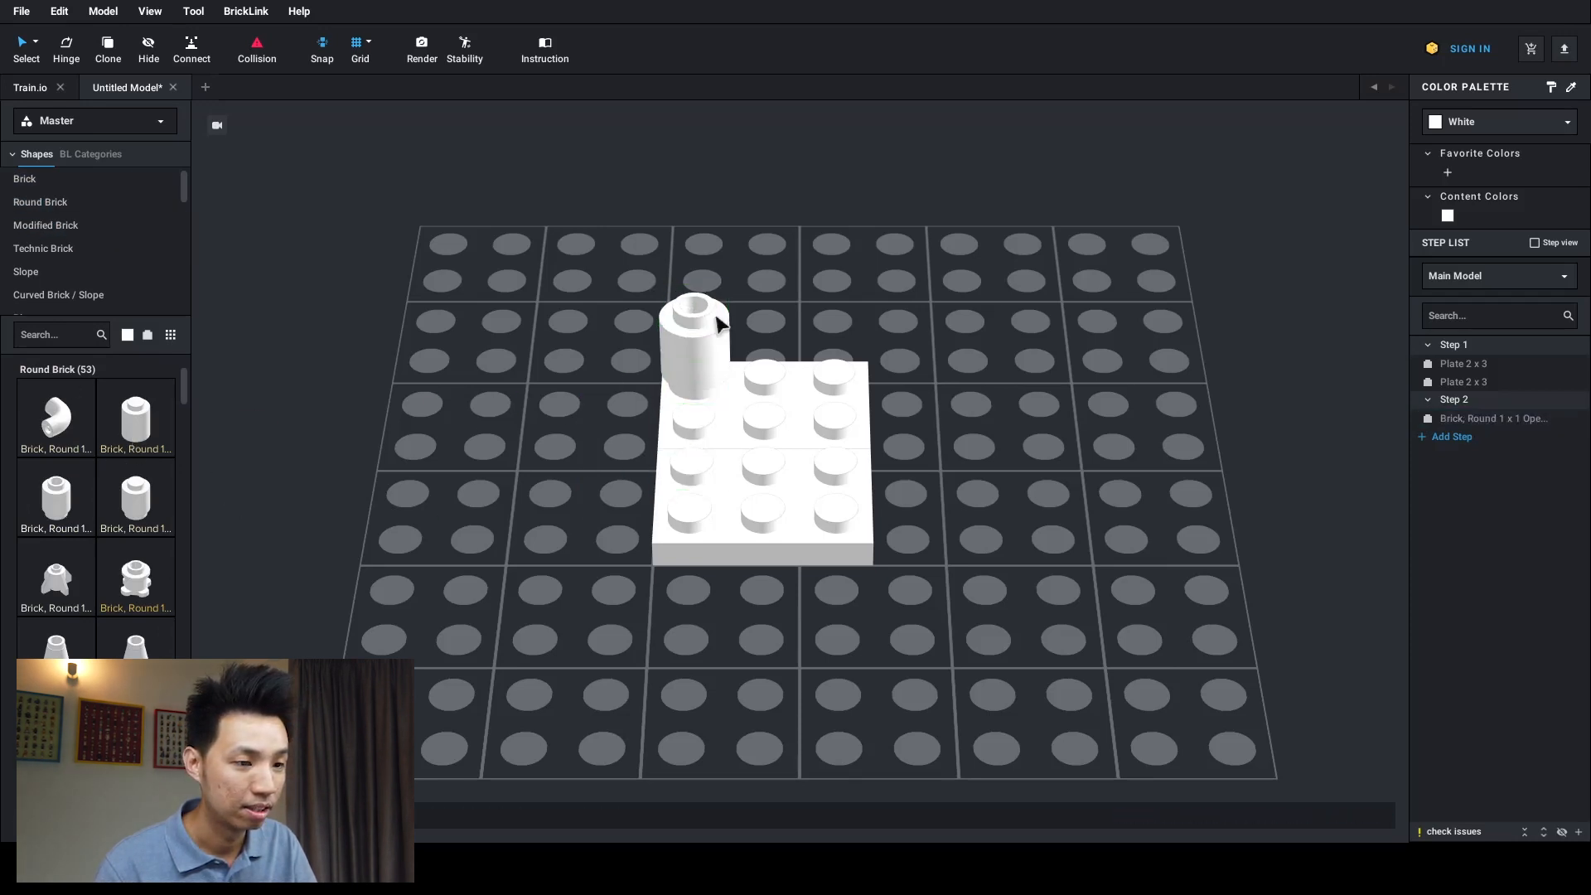
pyautogui.click(851, 338)
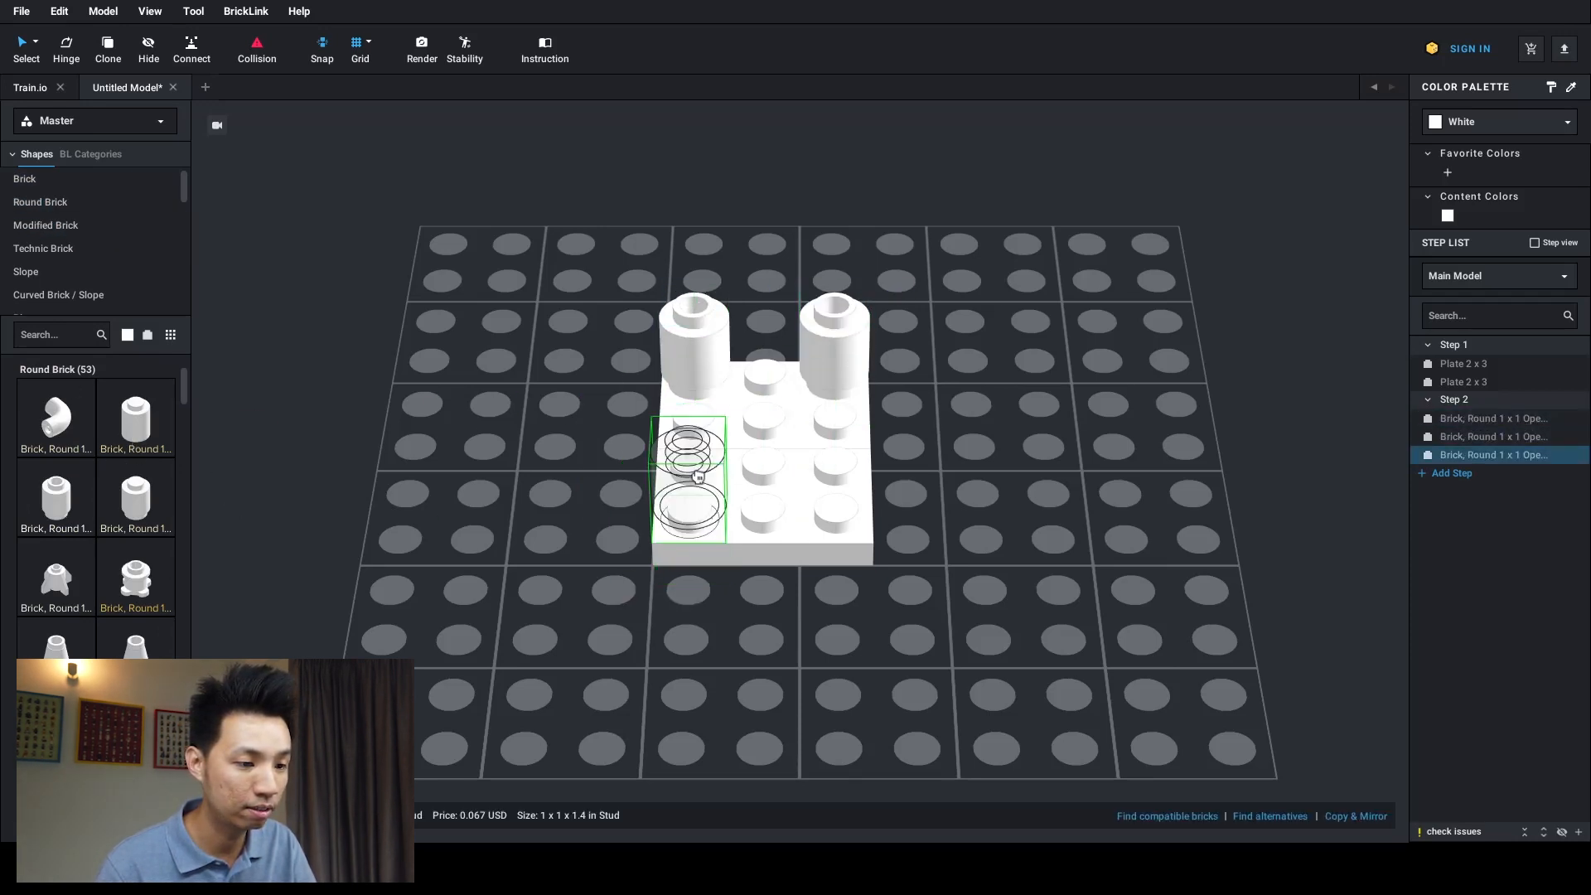
pyautogui.click(693, 470)
pyautogui.click(844, 462)
pyautogui.press('Escape')
# - Add building step 3 and place a white Brick 1 x 2, rotated to bridge both plates, in the middle of the base
pyautogui.moveTo(974, 438); pyautogui.dragTo(1036, 452, button='right')
pyautogui.click(1452, 491)
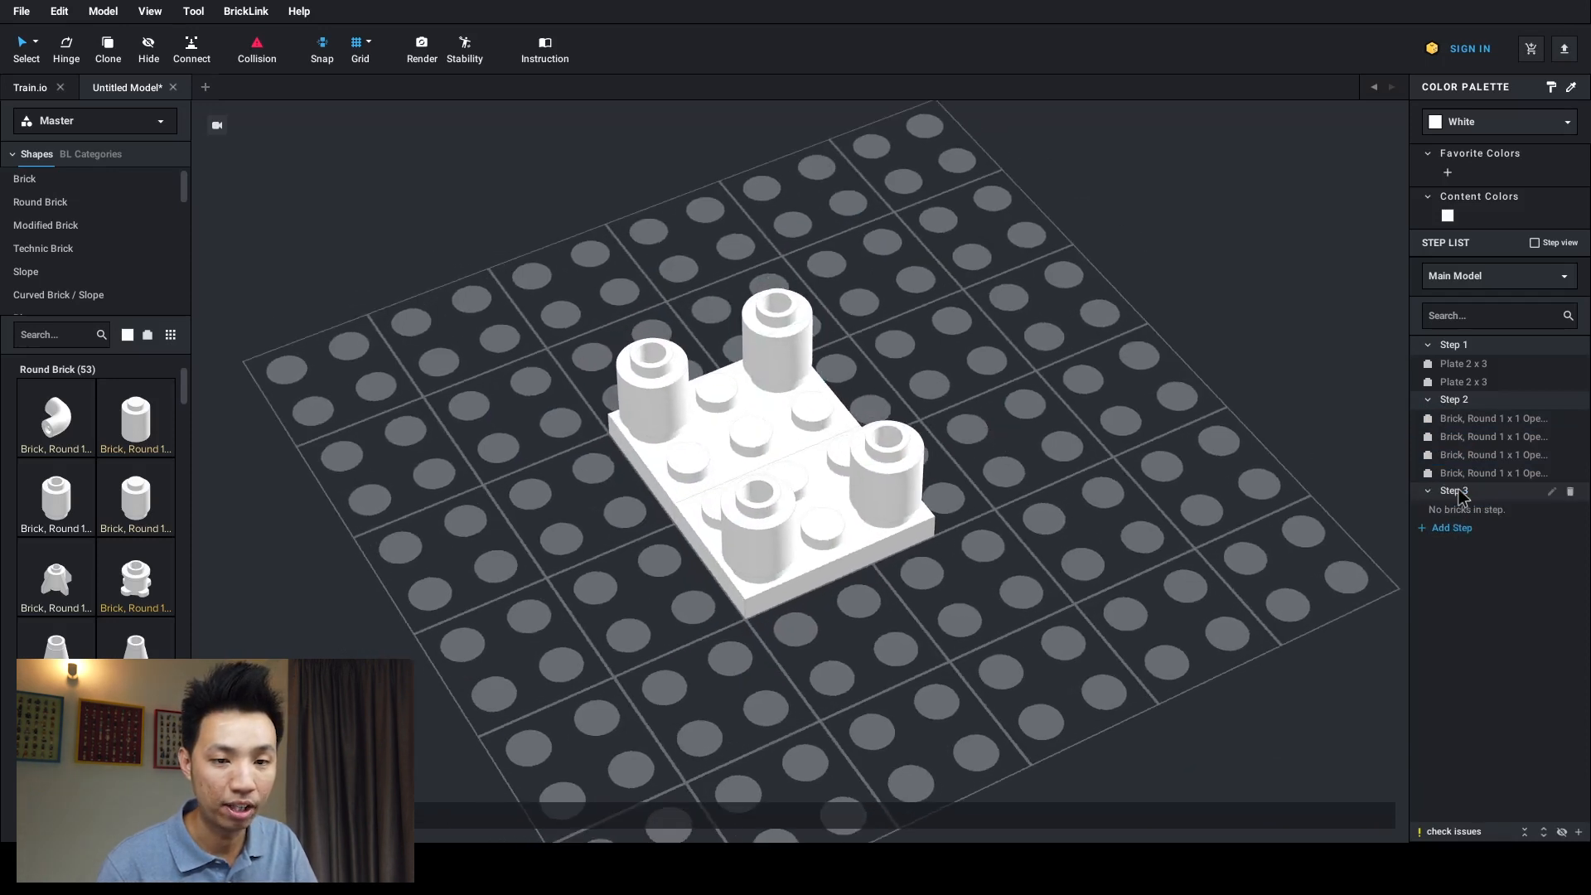
pyautogui.click(23, 180)
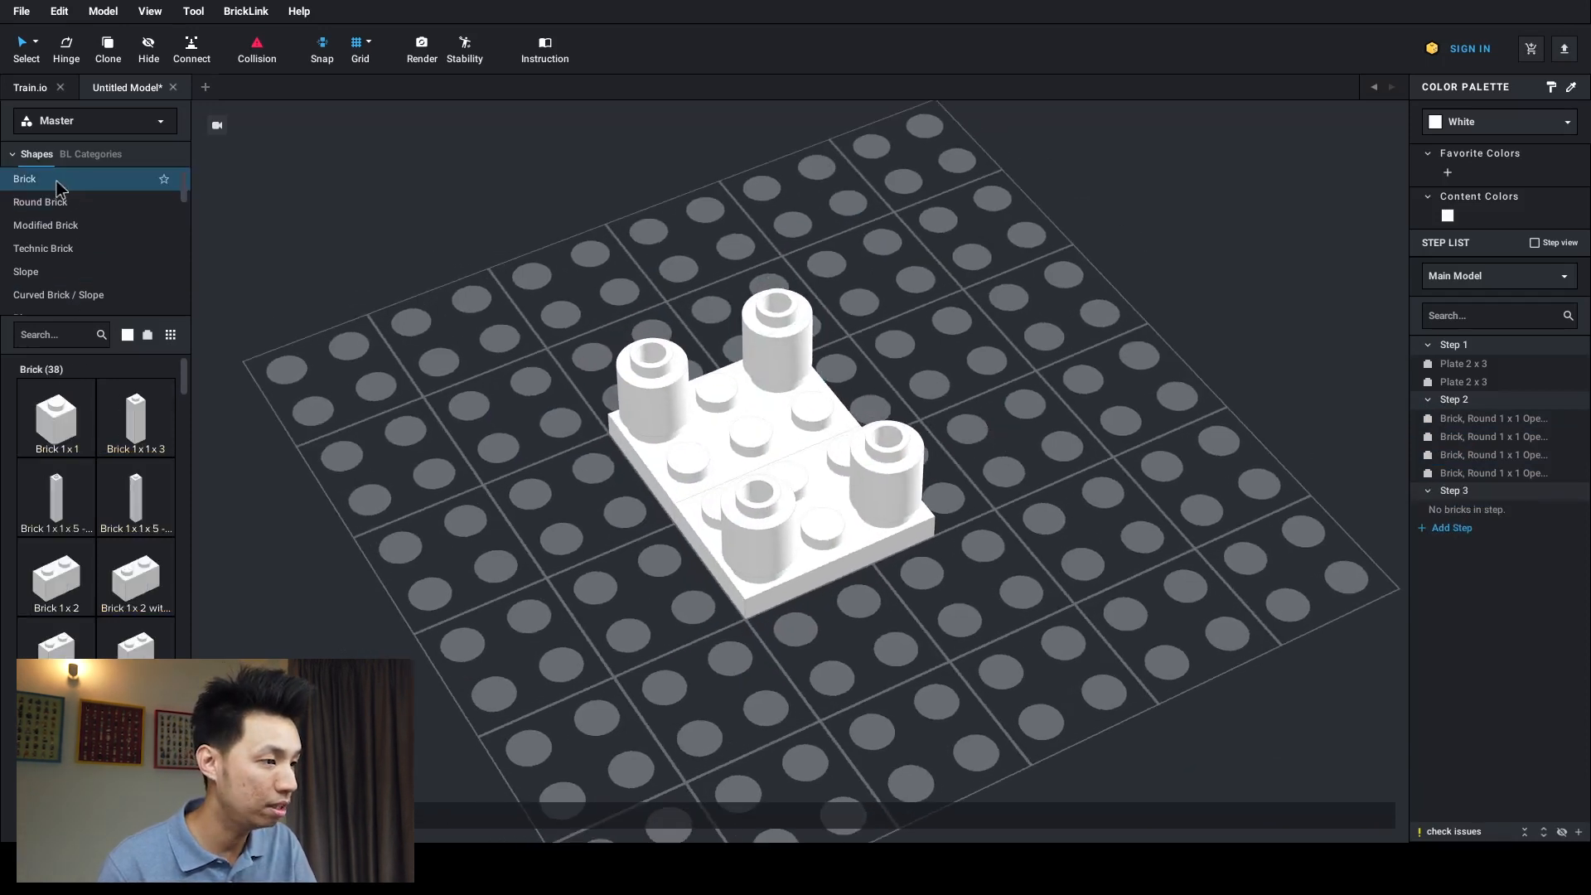
pyautogui.click(70, 592)
pyautogui.press('Right')
pyautogui.moveTo(804, 416); pyautogui.dragTo(853, 418, button='right')
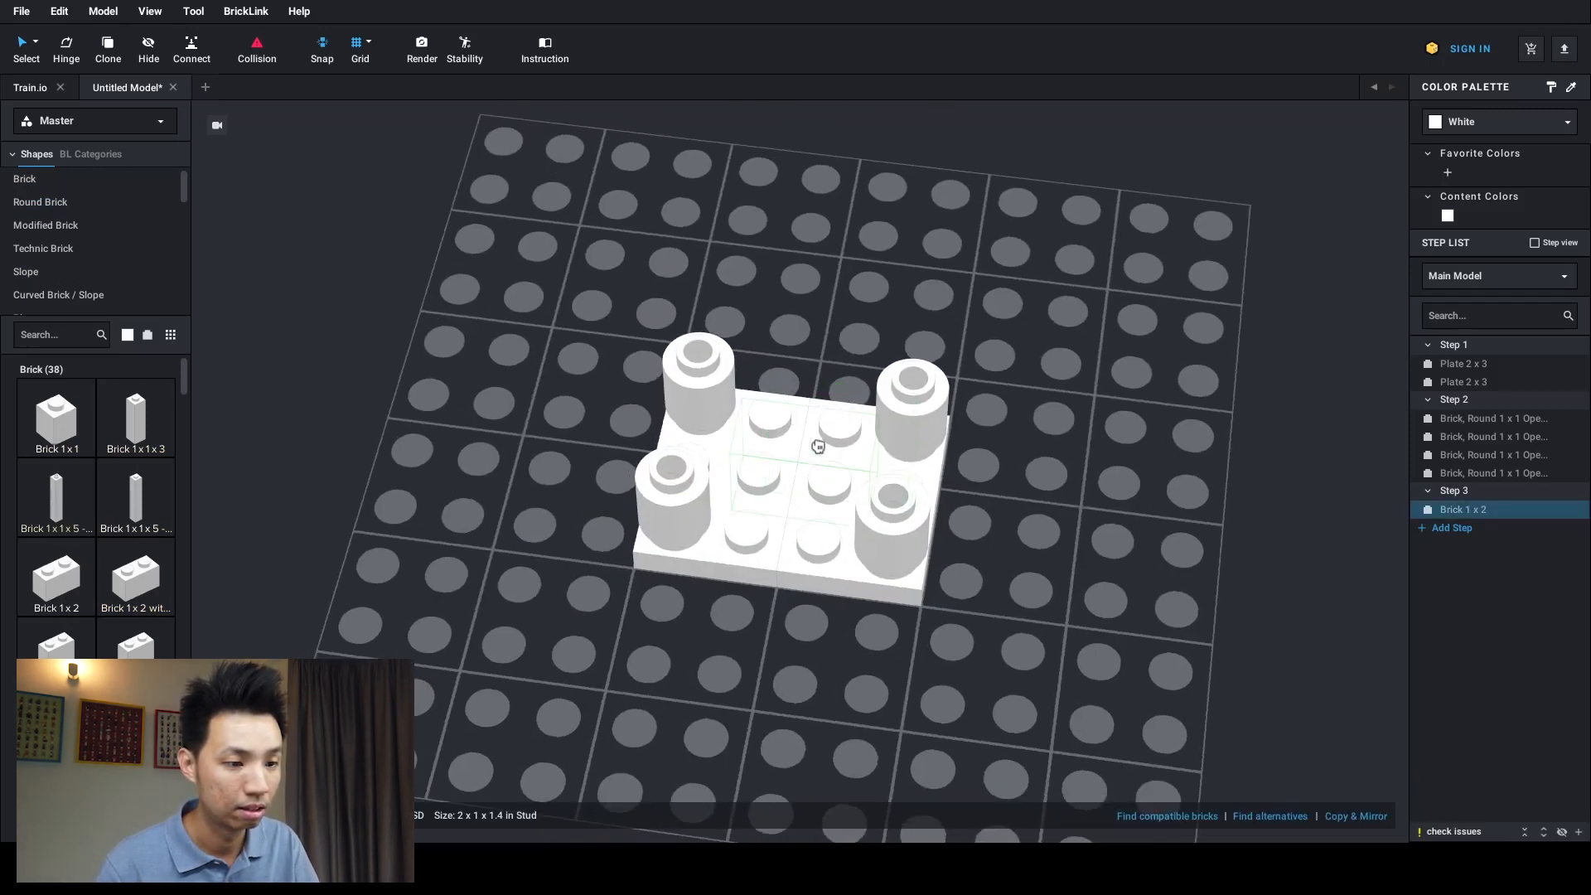
pyautogui.click(797, 451)
pyautogui.press('Escape')
pyautogui.moveTo(784, 458); pyautogui.dragTo(808, 446, button='right')
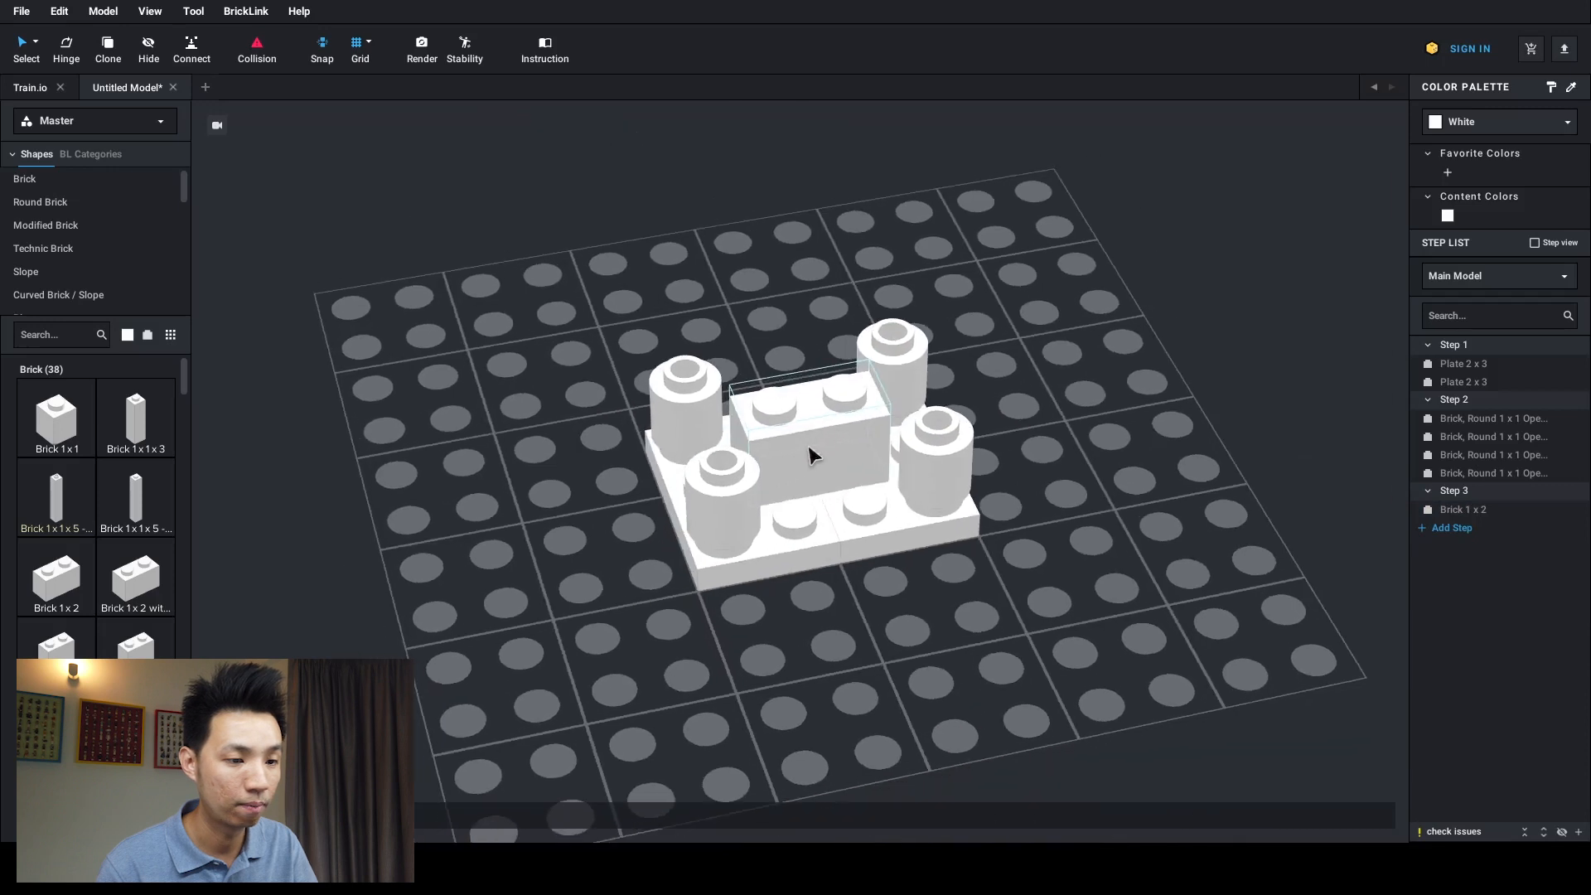
# - Copy the central Brick 1 x 2 and stack the duplicate directly on top of it
pyautogui.click(821, 446)
pyautogui.hotkey('ctrl', 'c')
pyautogui.hotkey('ctrl', 'v')
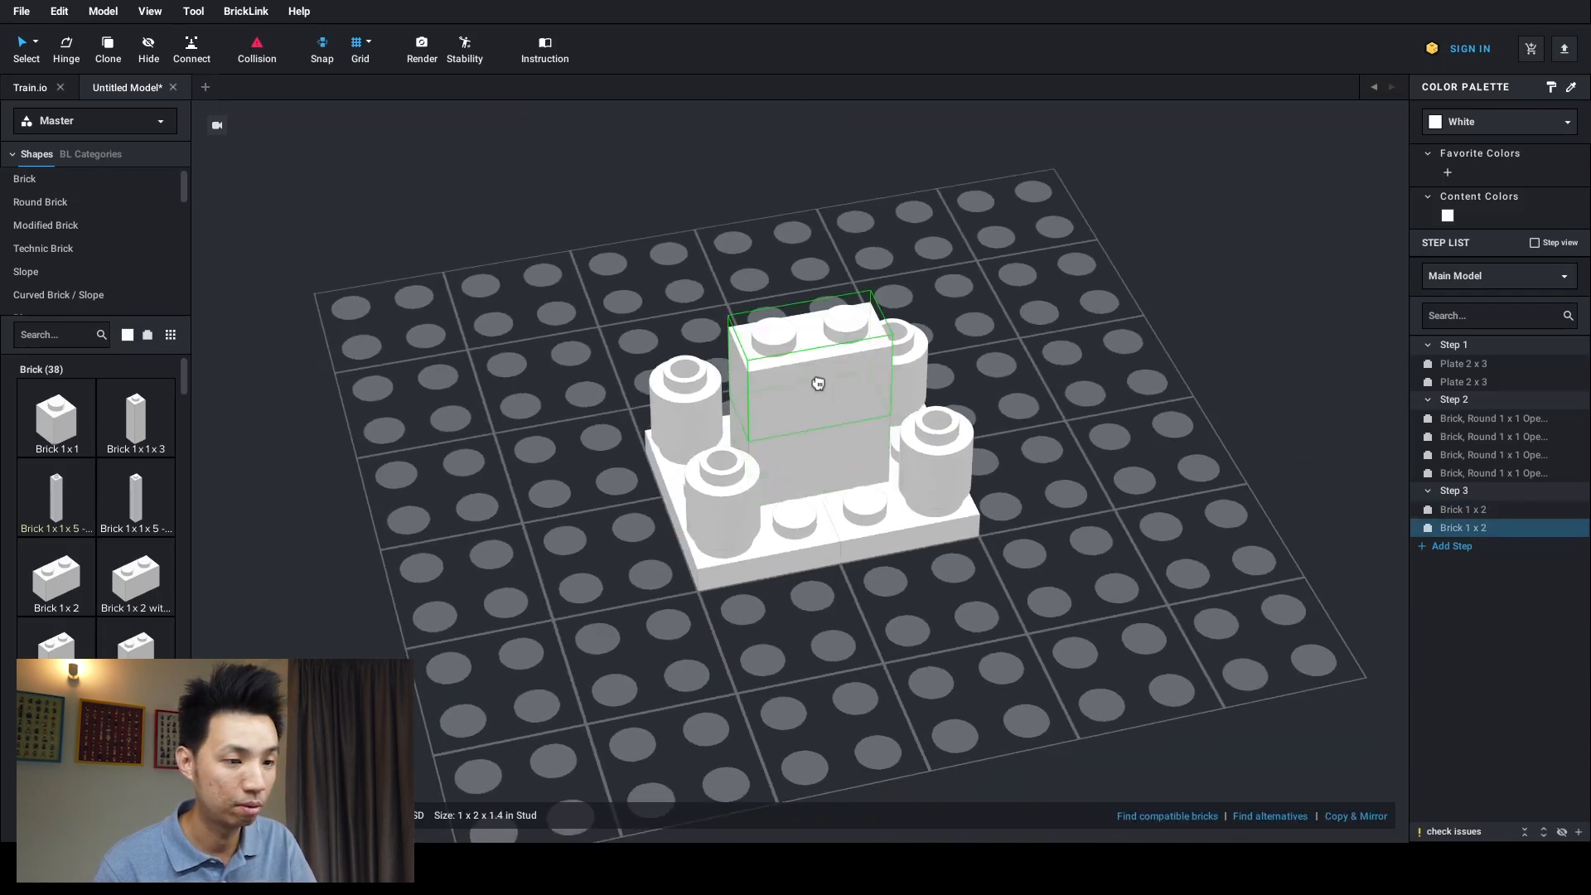
pyautogui.rightClick(986, 354)
pyautogui.click(993, 293)
pyautogui.click(995, 294)
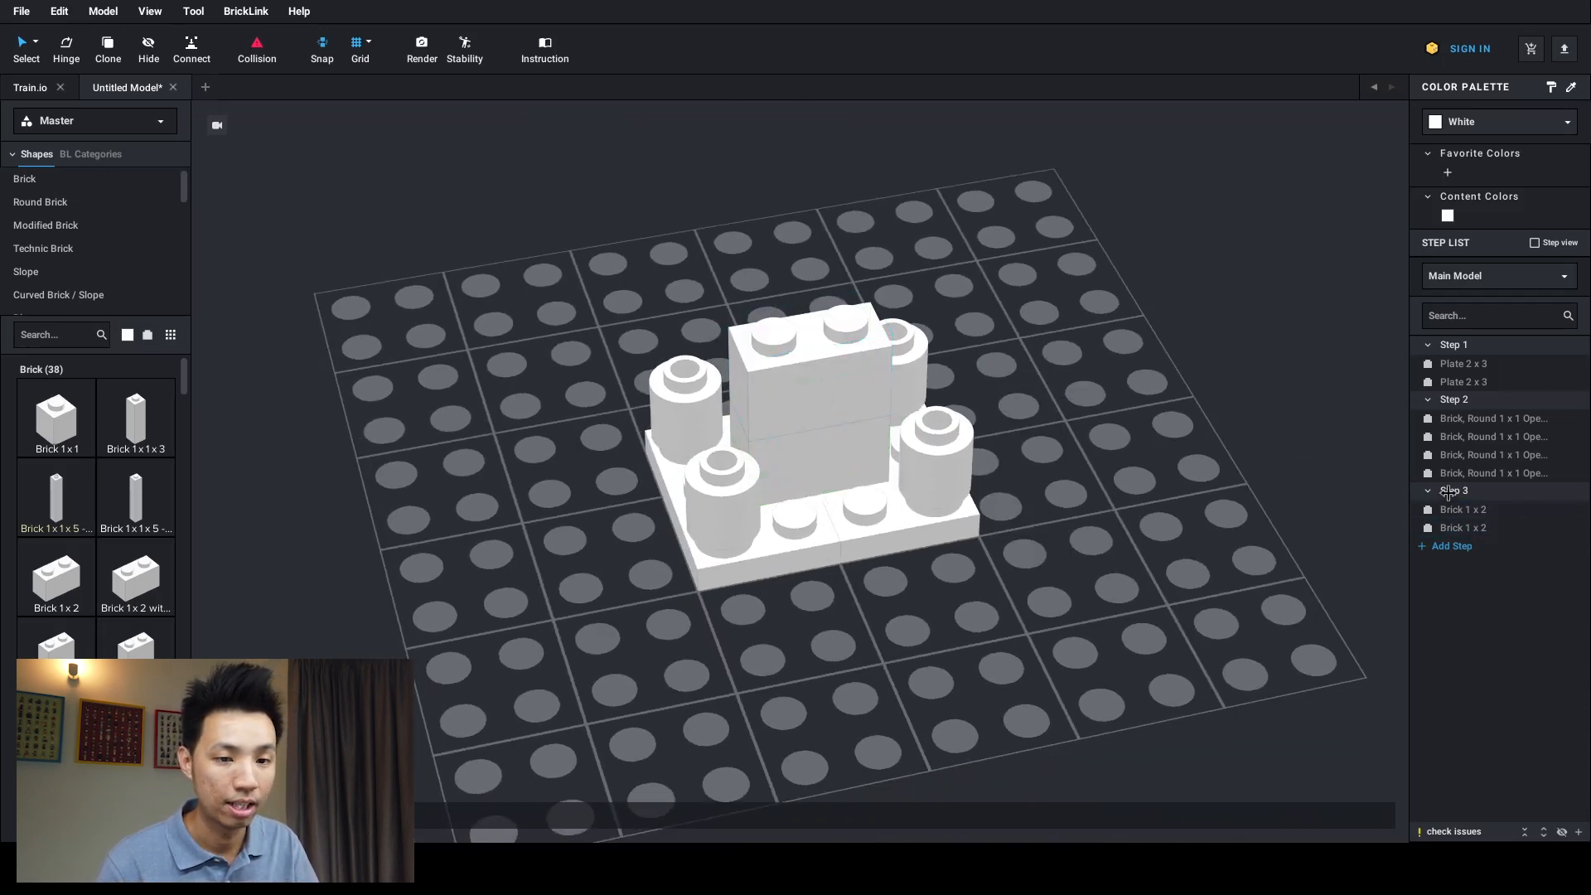
# - Add building step 4 and place two opposing Slope 30 1 x 1 x 2/3 parts on the brick stack as a peaked roof
pyautogui.click(1451, 550)
pyautogui.moveTo(1213, 517); pyautogui.dragTo(1132, 507, button='right')
pyautogui.scroll(-1, 128, 590)
pyautogui.click(26, 271)
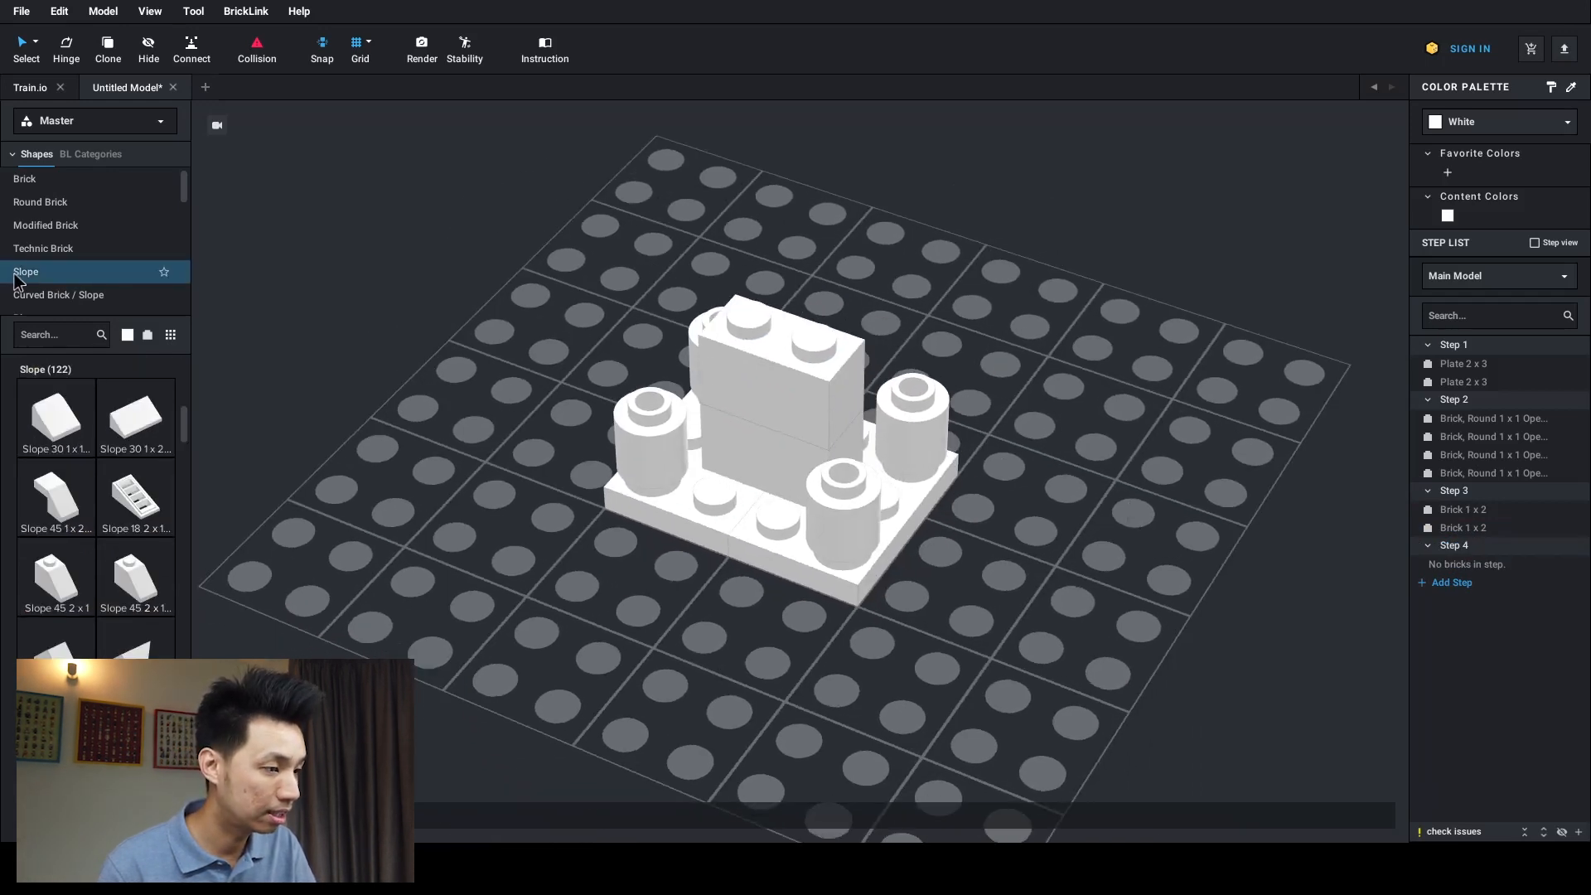
pyautogui.moveTo(69, 442); pyautogui.dragTo(802, 352)
pyautogui.click(802, 353)
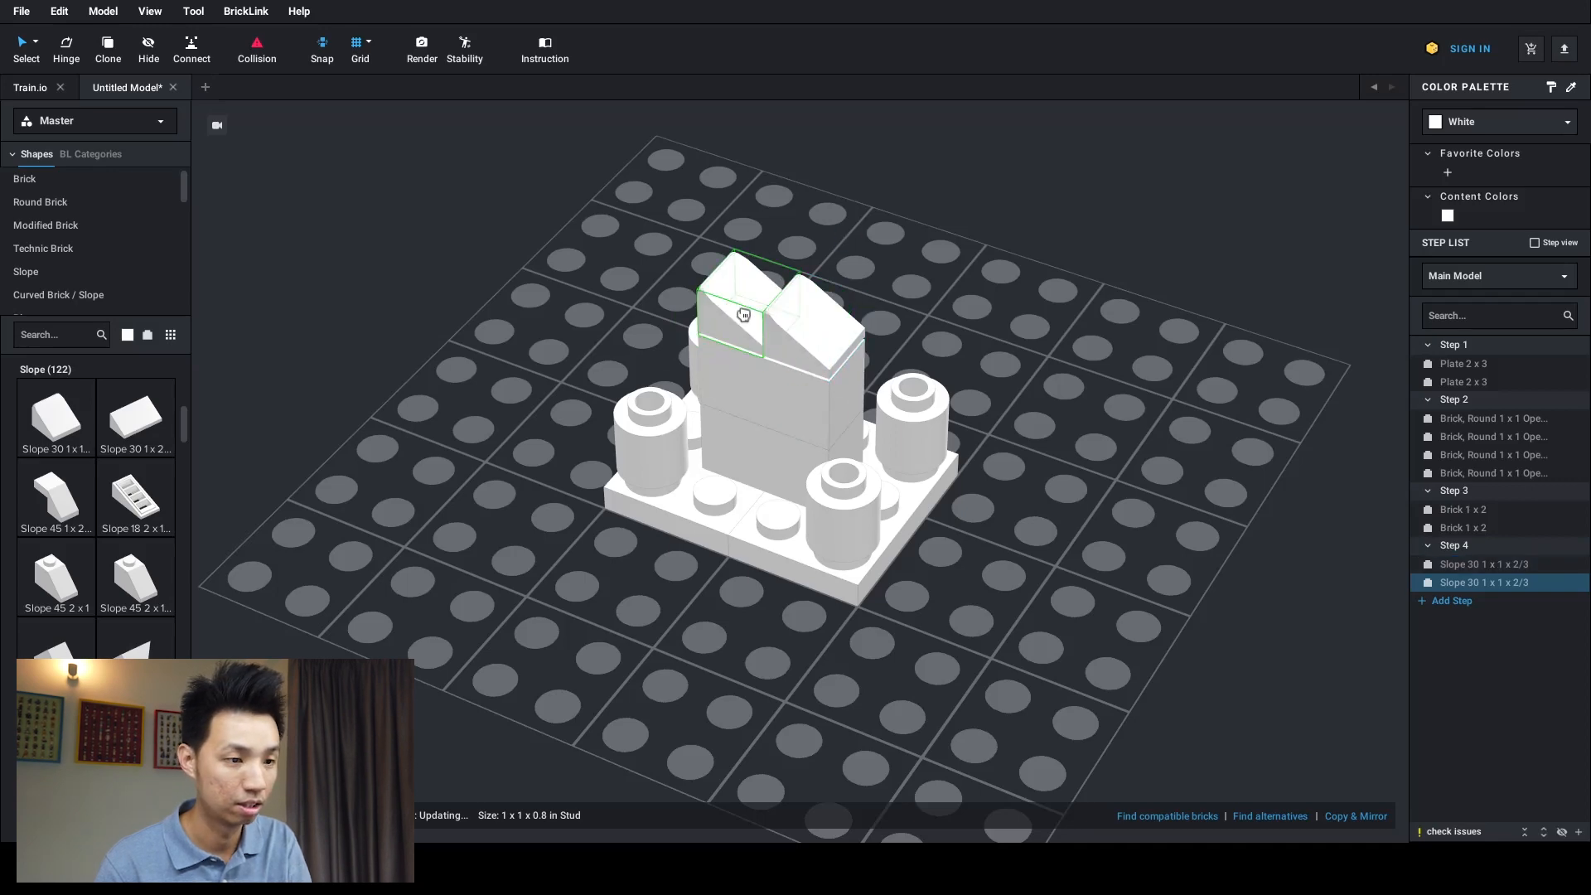
pyautogui.press('Right')
pyautogui.press('Right')
pyautogui.click(743, 314)
pyautogui.press('Escape')
pyautogui.moveTo(950, 270)
pyautogui.mouseDown(button='right')
pyautogui.moveTo(994, 280)
pyautogui.moveTo(1013, 354)
pyautogui.moveTo(957, 370)
pyautogui.moveTo(964, 355)
pyautogui.mouseUp(button='right')
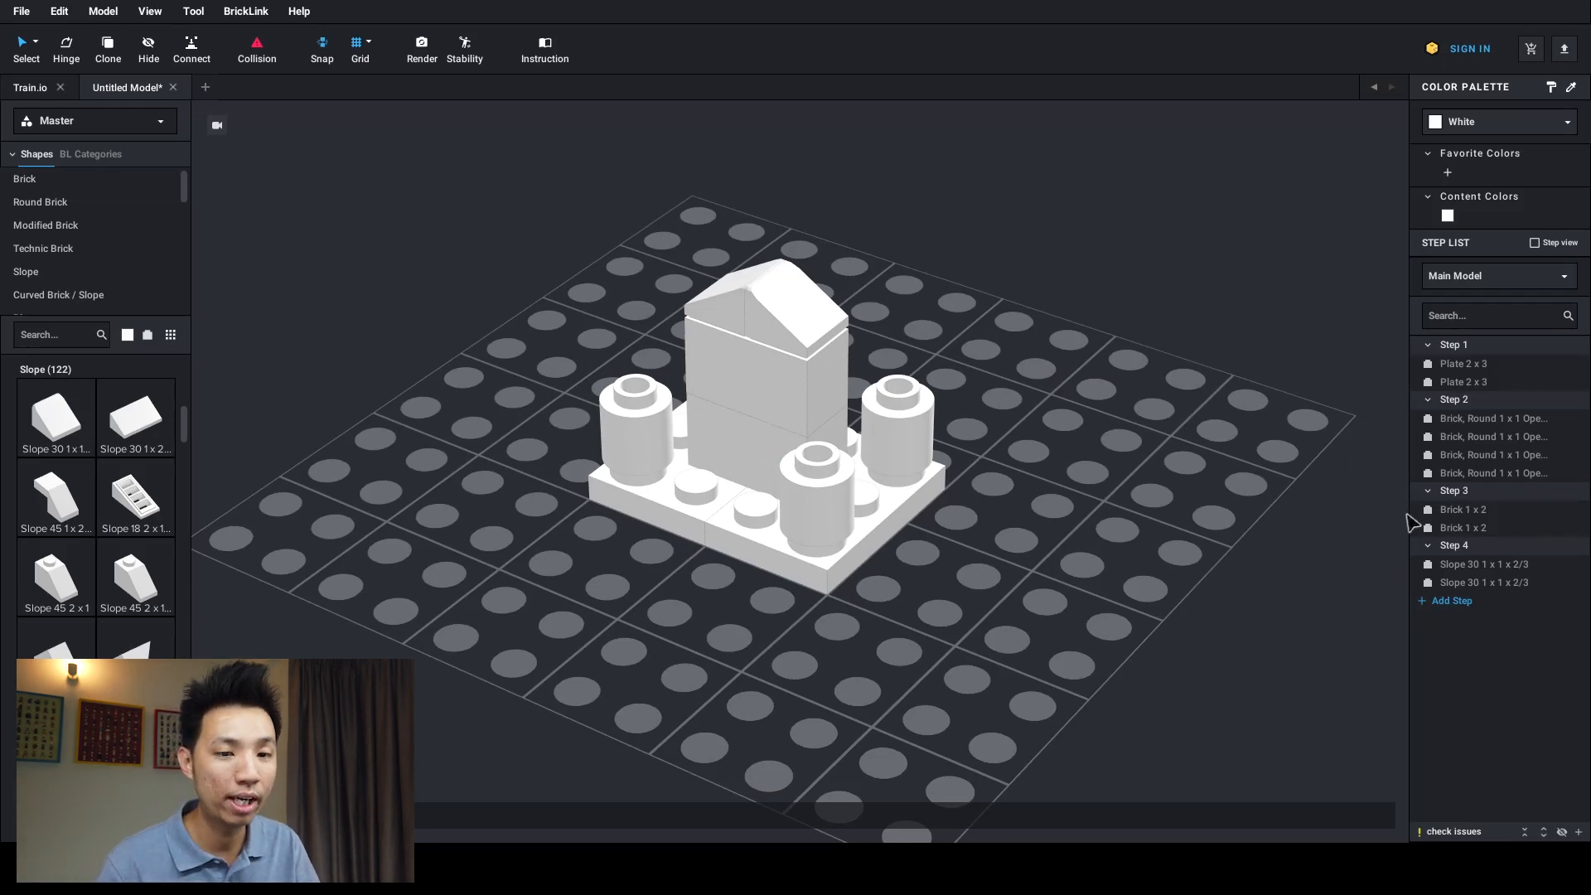
# - Look over the finished locomotive in Train.io, then return to the untitled castle model
pyautogui.click(1463, 401)
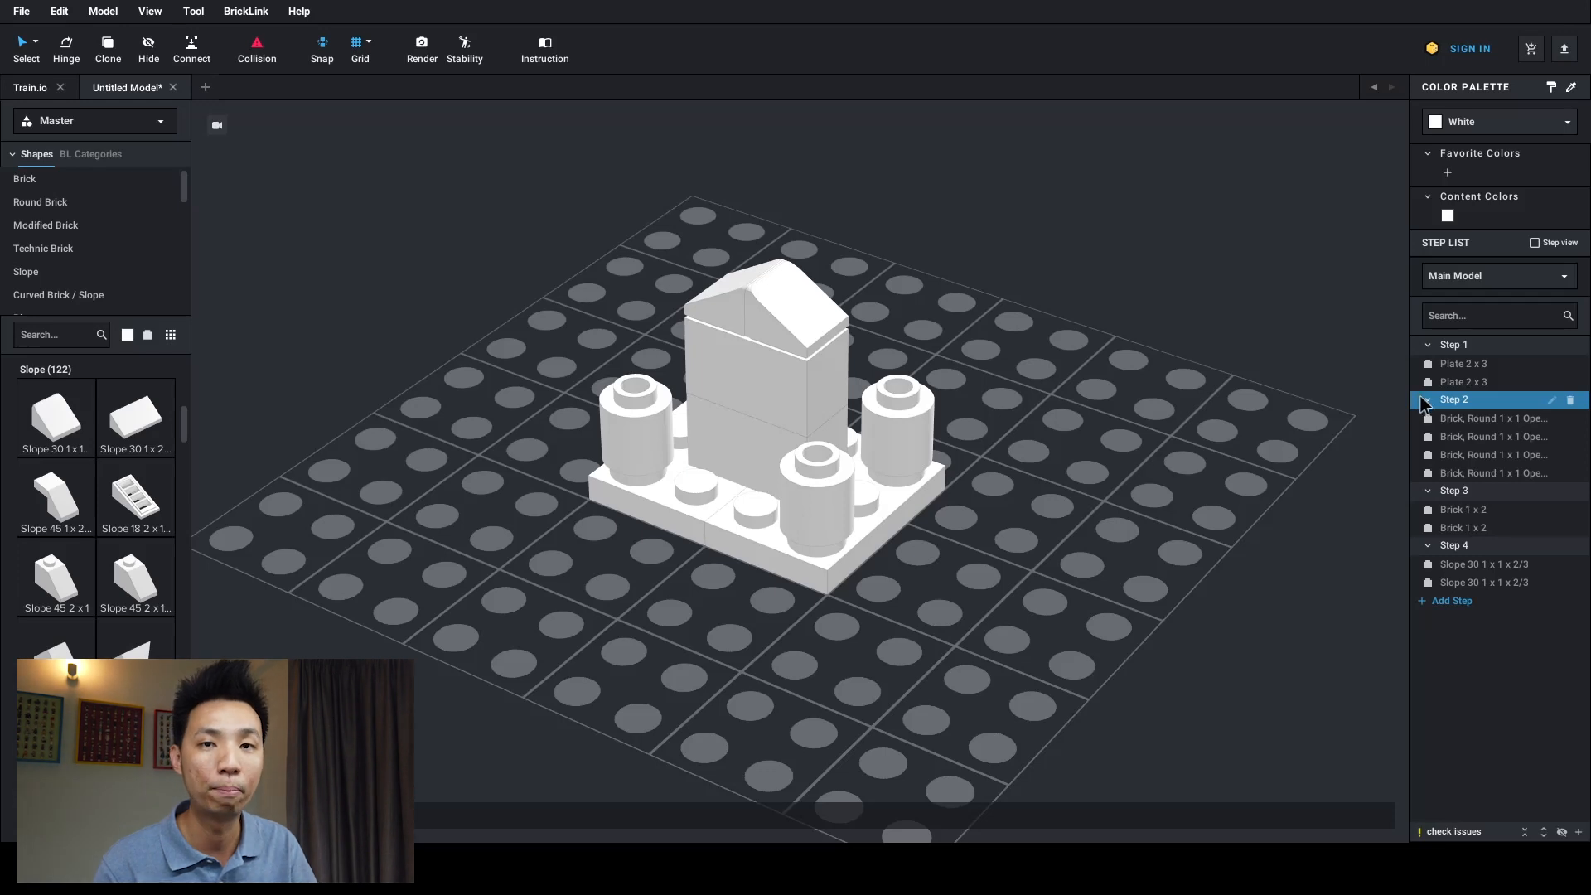
pyautogui.click(33, 87)
pyautogui.moveTo(735, 311); pyautogui.dragTo(791, 358, button='right')
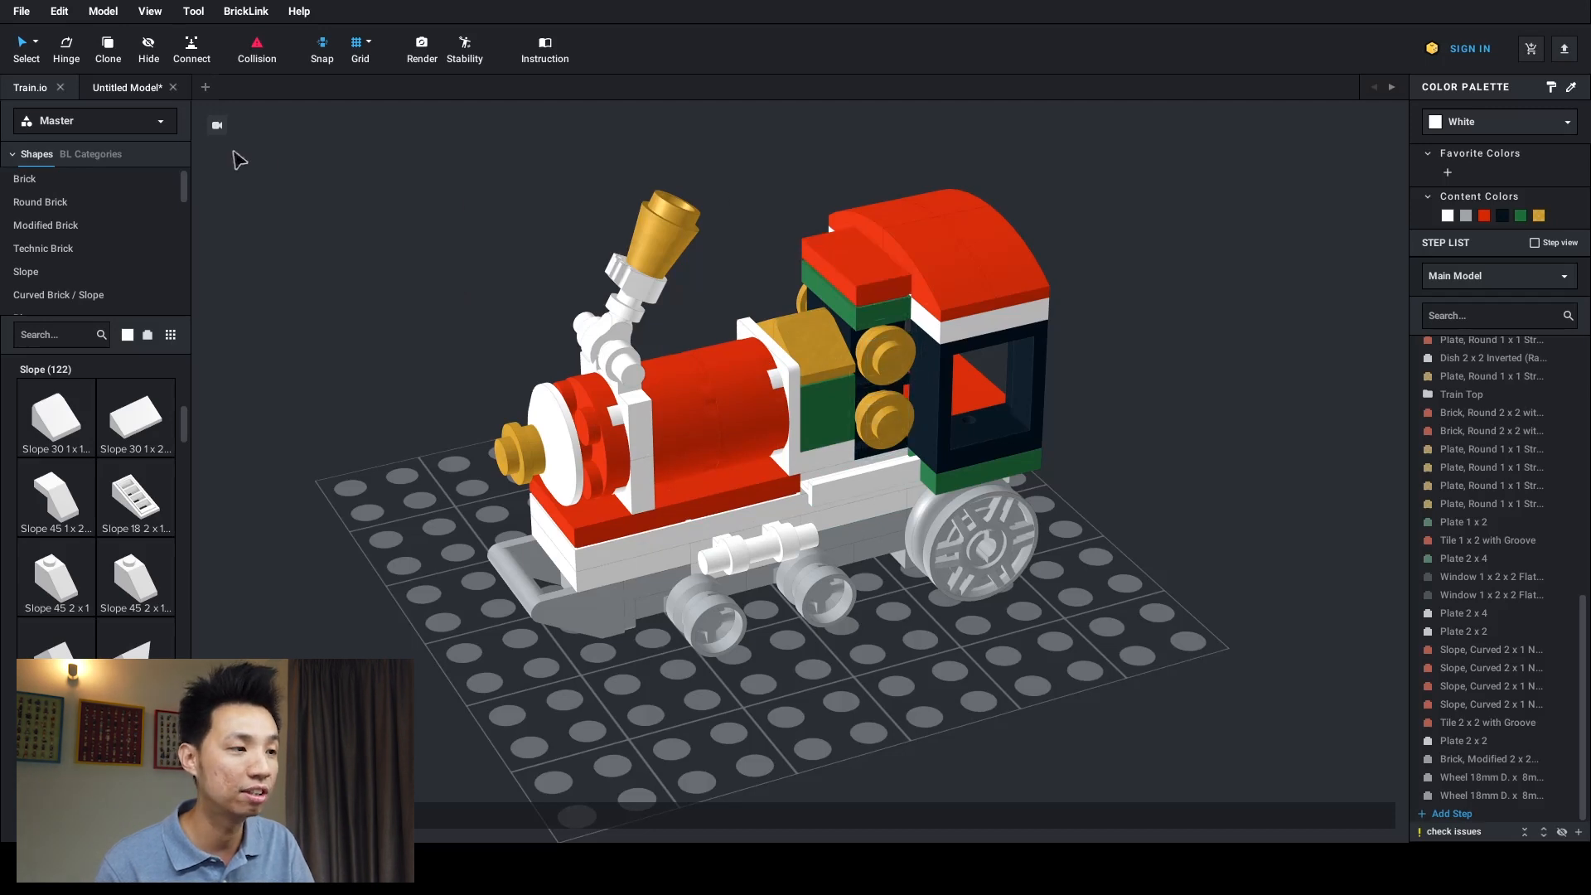
pyautogui.click(141, 91)
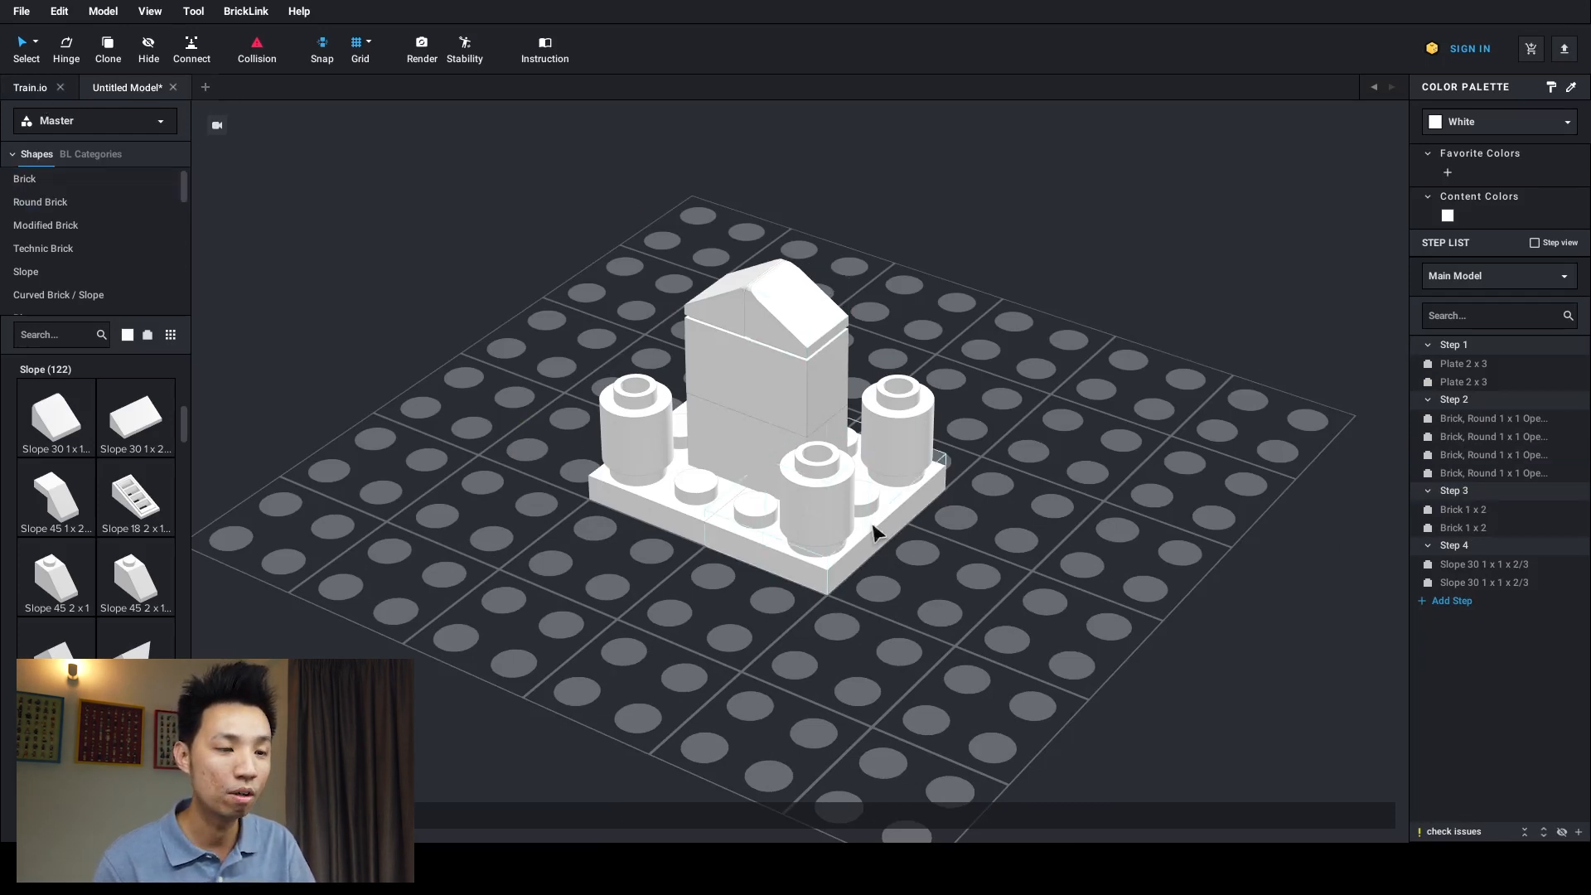
pyautogui.moveTo(932, 595); pyautogui.dragTo(882, 561, button='right')
pyautogui.scroll(6, 882, 561)
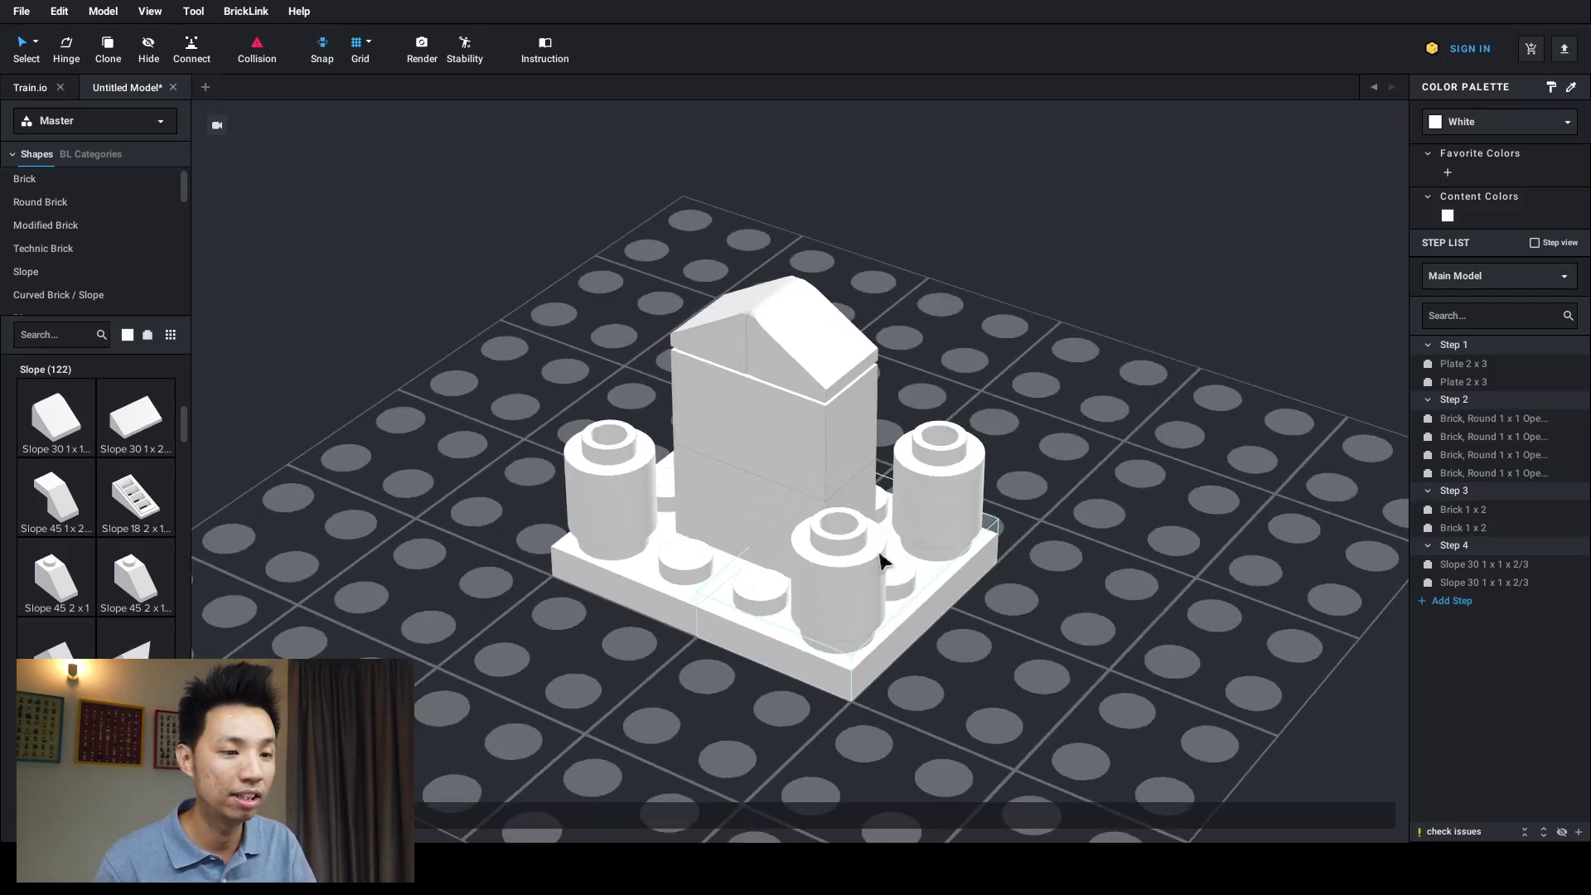
pyautogui.scroll(-6, 916, 567)
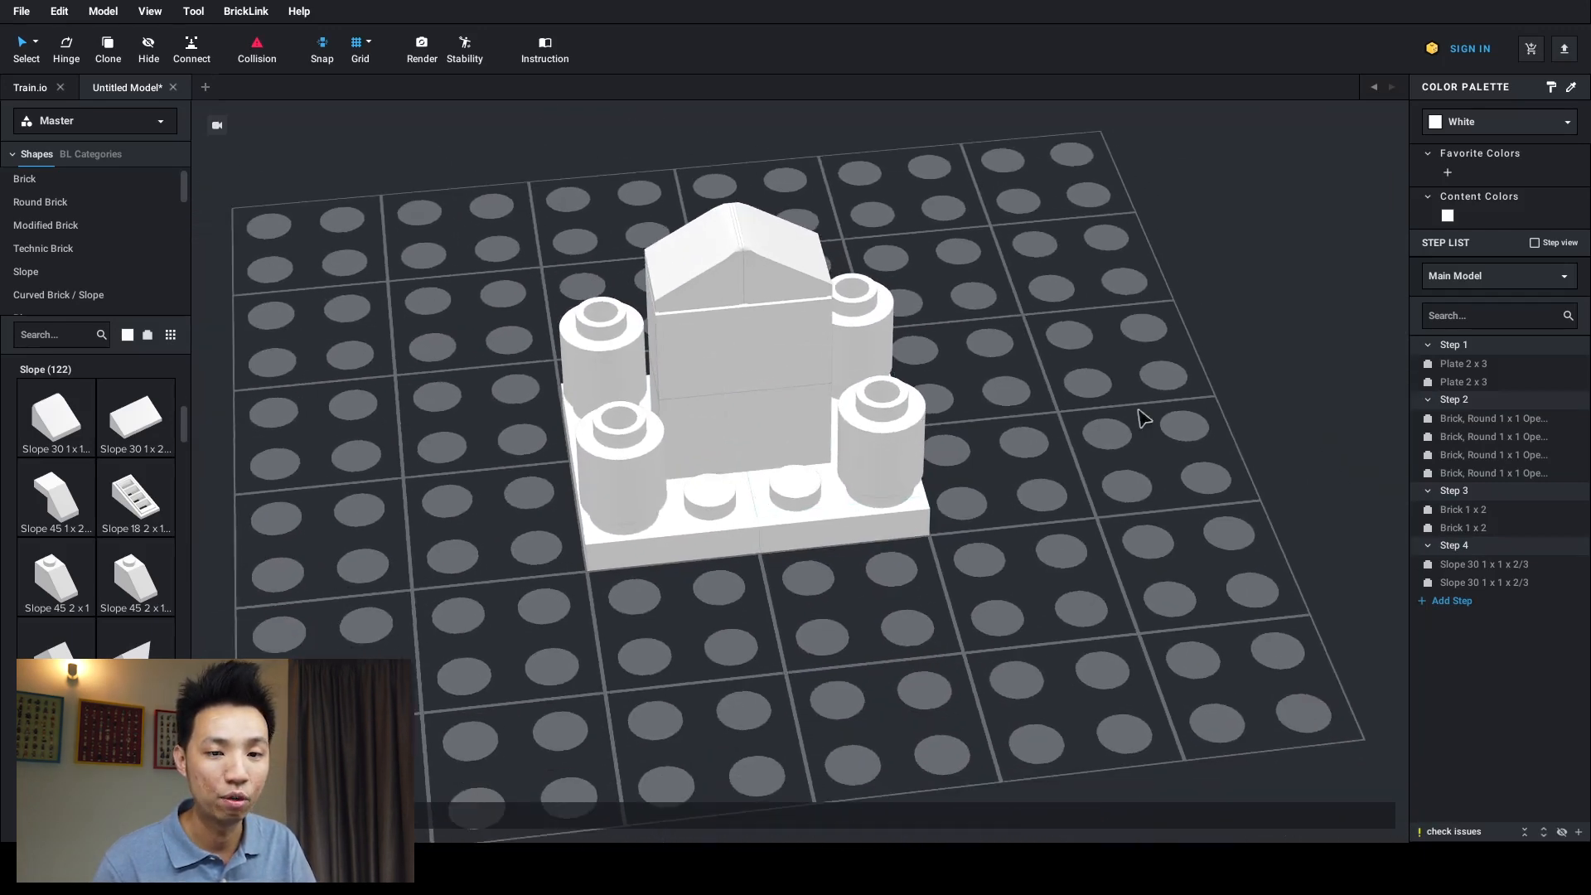
pyautogui.moveTo(1143, 532); pyautogui.dragTo(1087, 509, button='right')
pyautogui.rightClick(1088, 512)
pyautogui.click(949, 522)
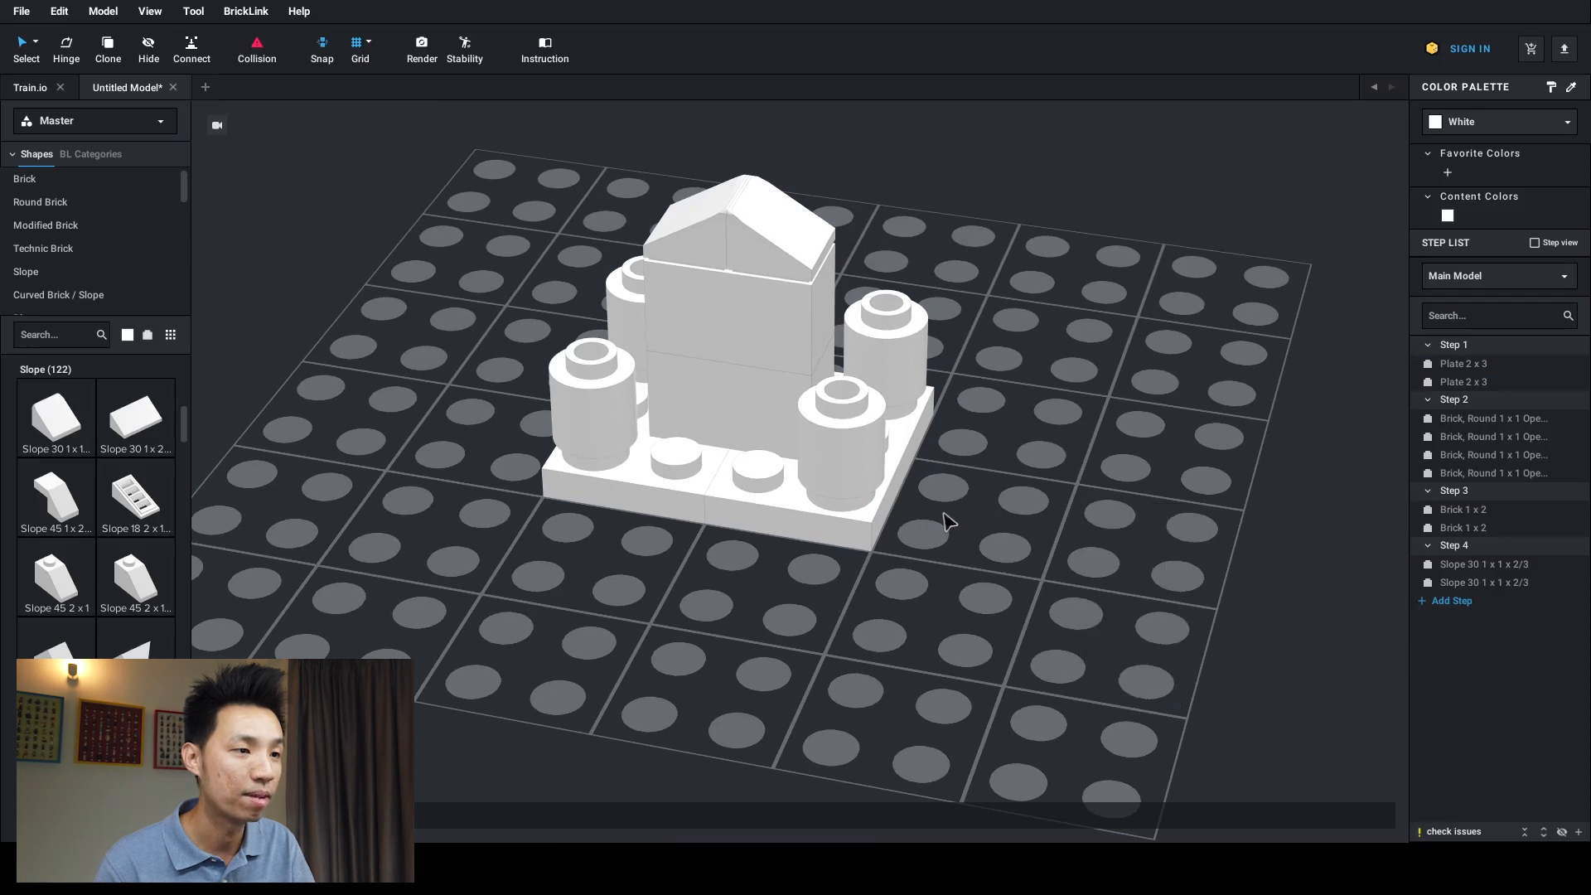
pyautogui.moveTo(941, 515)
pyautogui.mouseDown(button='middle')
pyautogui.moveTo(934, 484)
pyautogui.moveTo(951, 502)
pyautogui.mouseUp(button='middle')
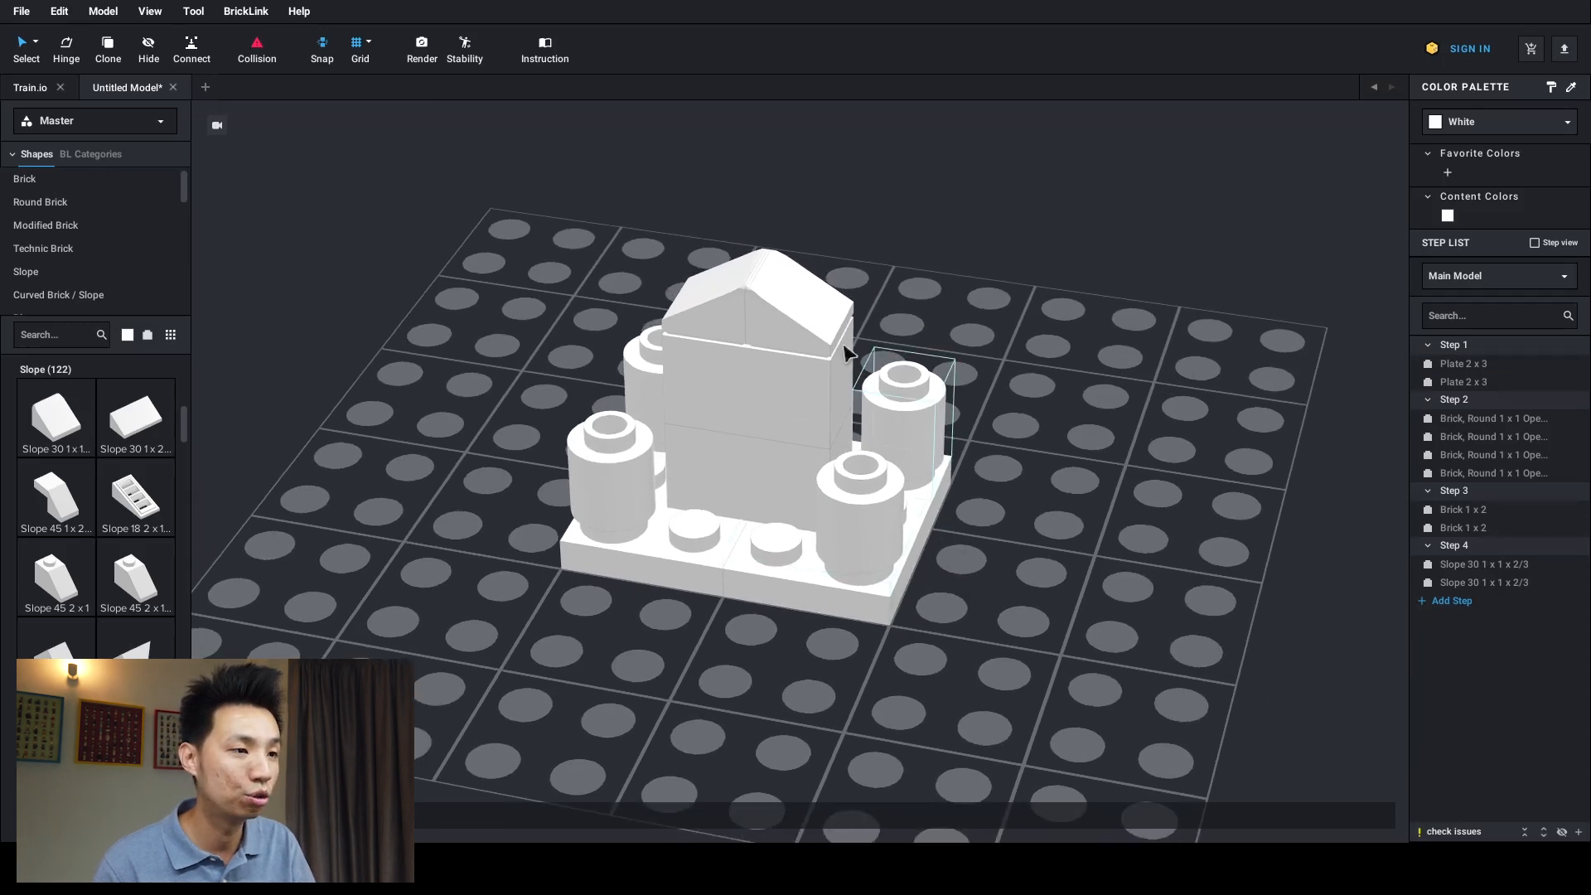
# - Open the instruction editor for the model and go through building steps 2, 3 and 4
pyautogui.click(544, 46)
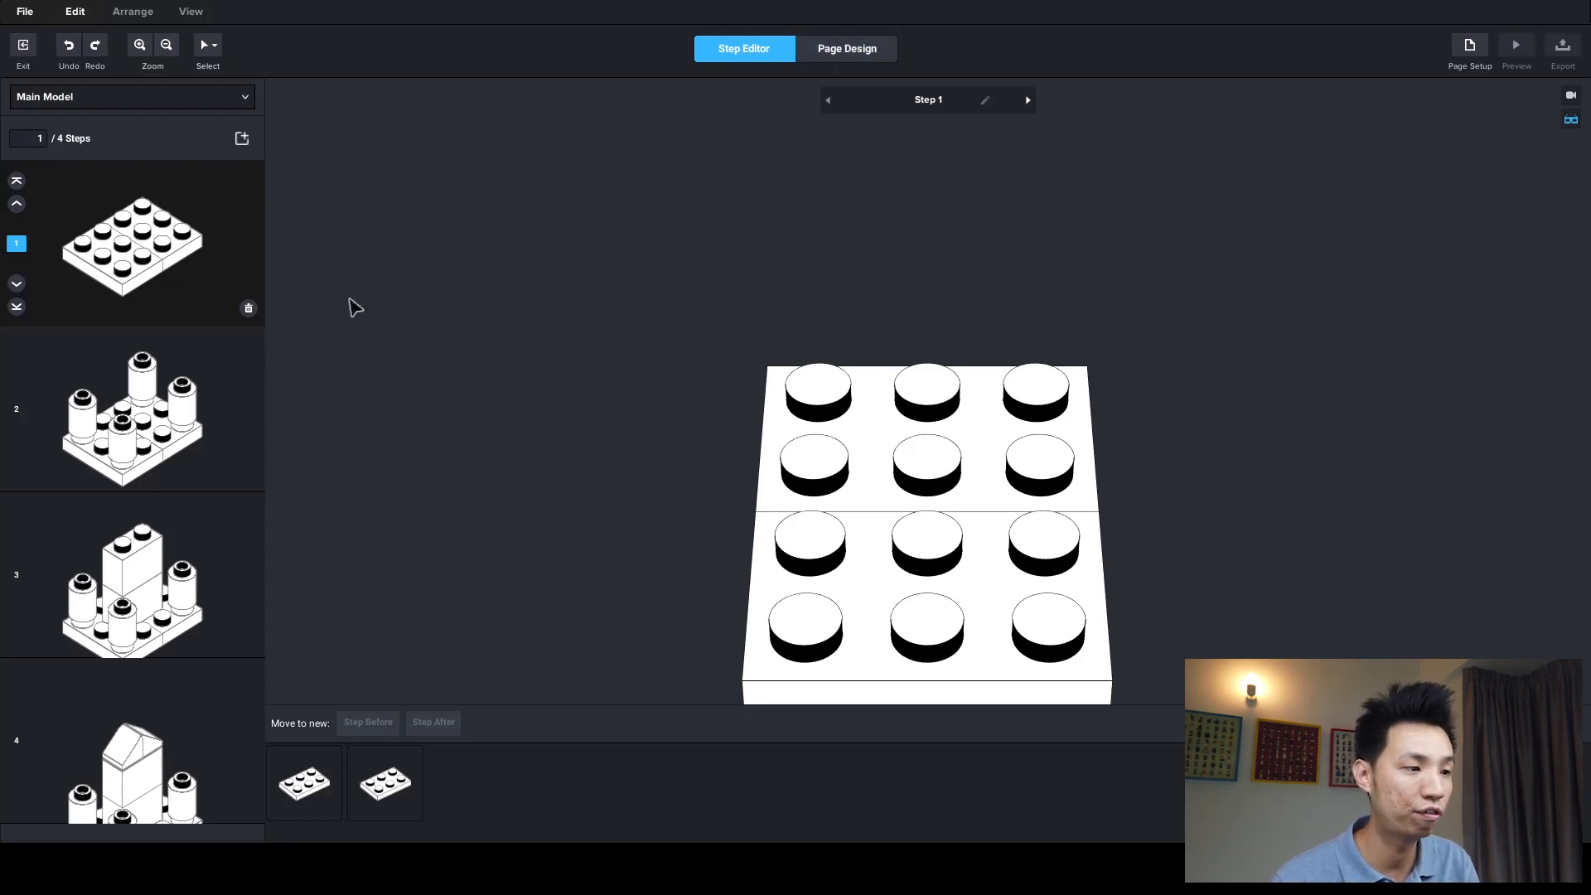
pyautogui.click(201, 447)
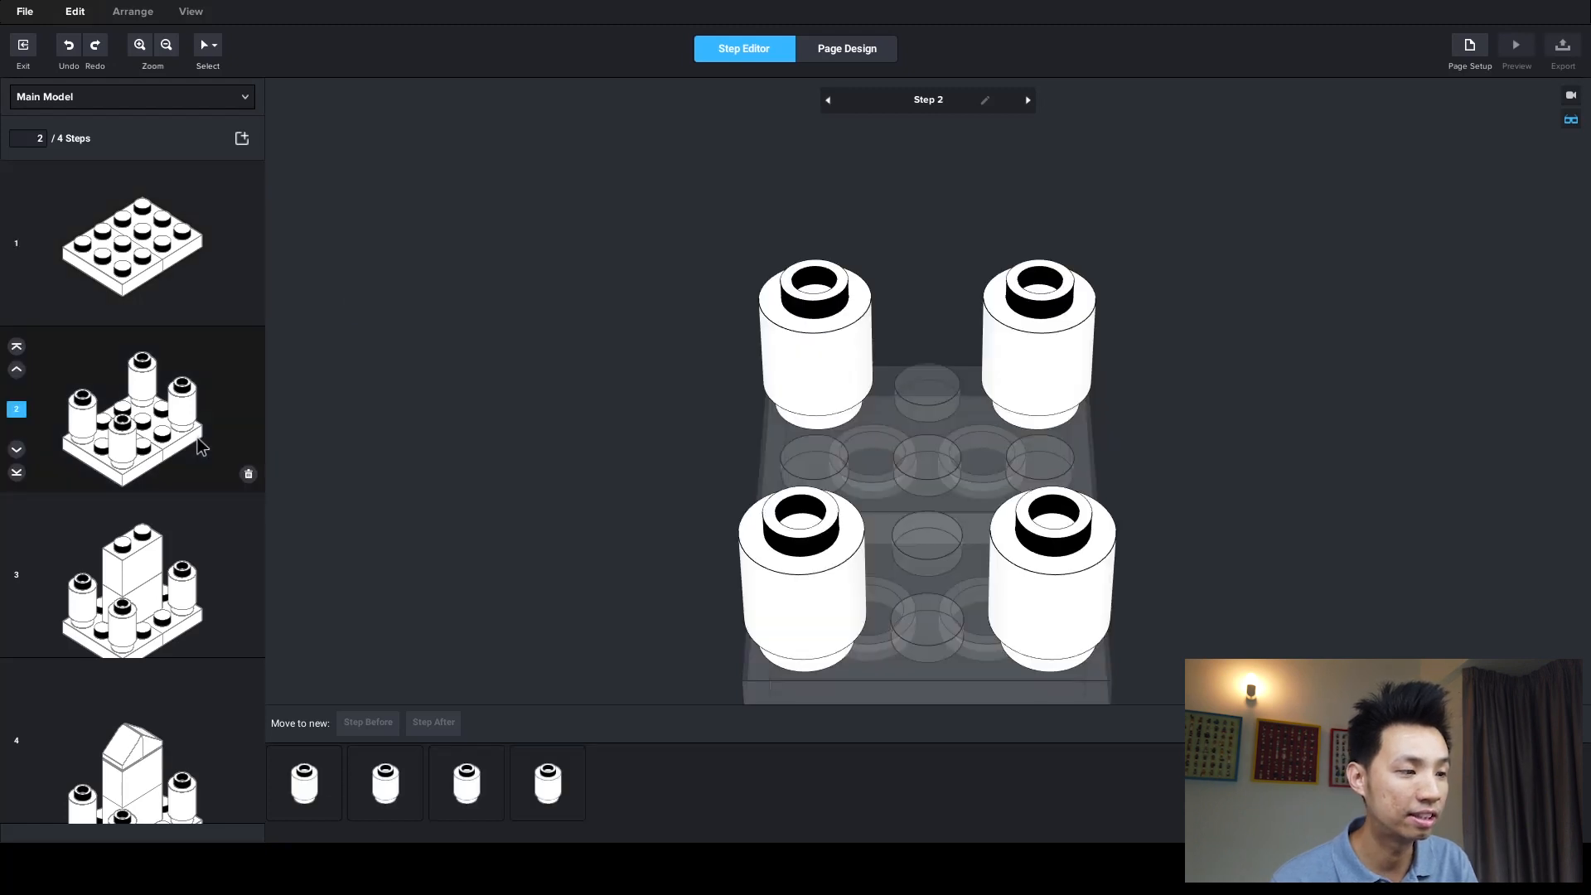
pyautogui.click(202, 570)
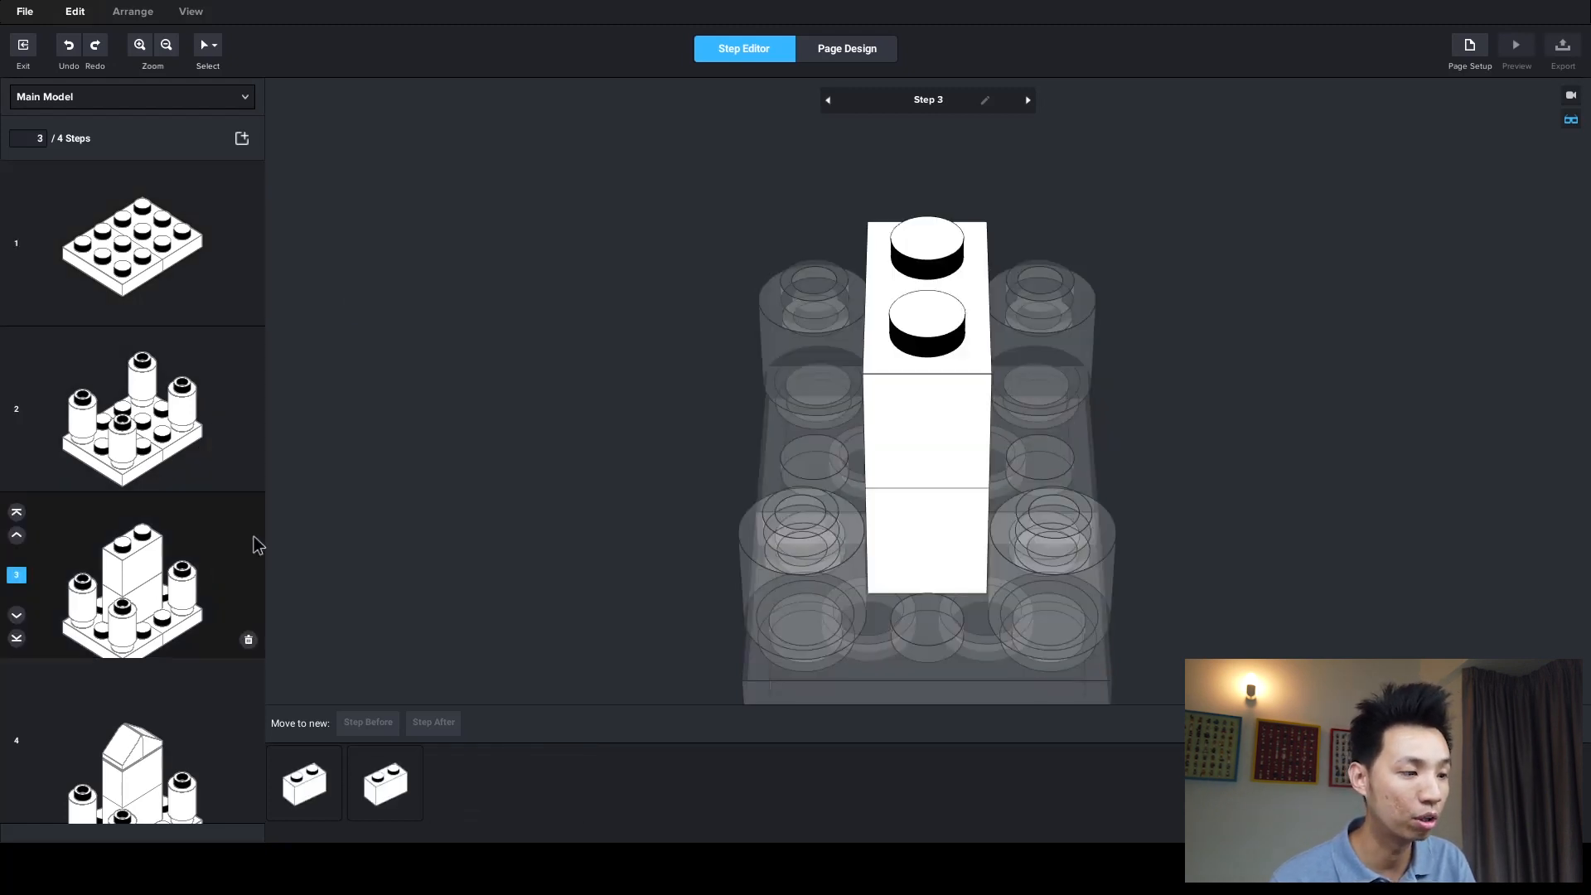
pyautogui.click(139, 772)
# - Orbit the instruction preview to an angled view and compare building steps 3 and 2 from there
pyautogui.moveTo(750, 503); pyautogui.dragTo(745, 464, button='right')
pyautogui.press('Left')
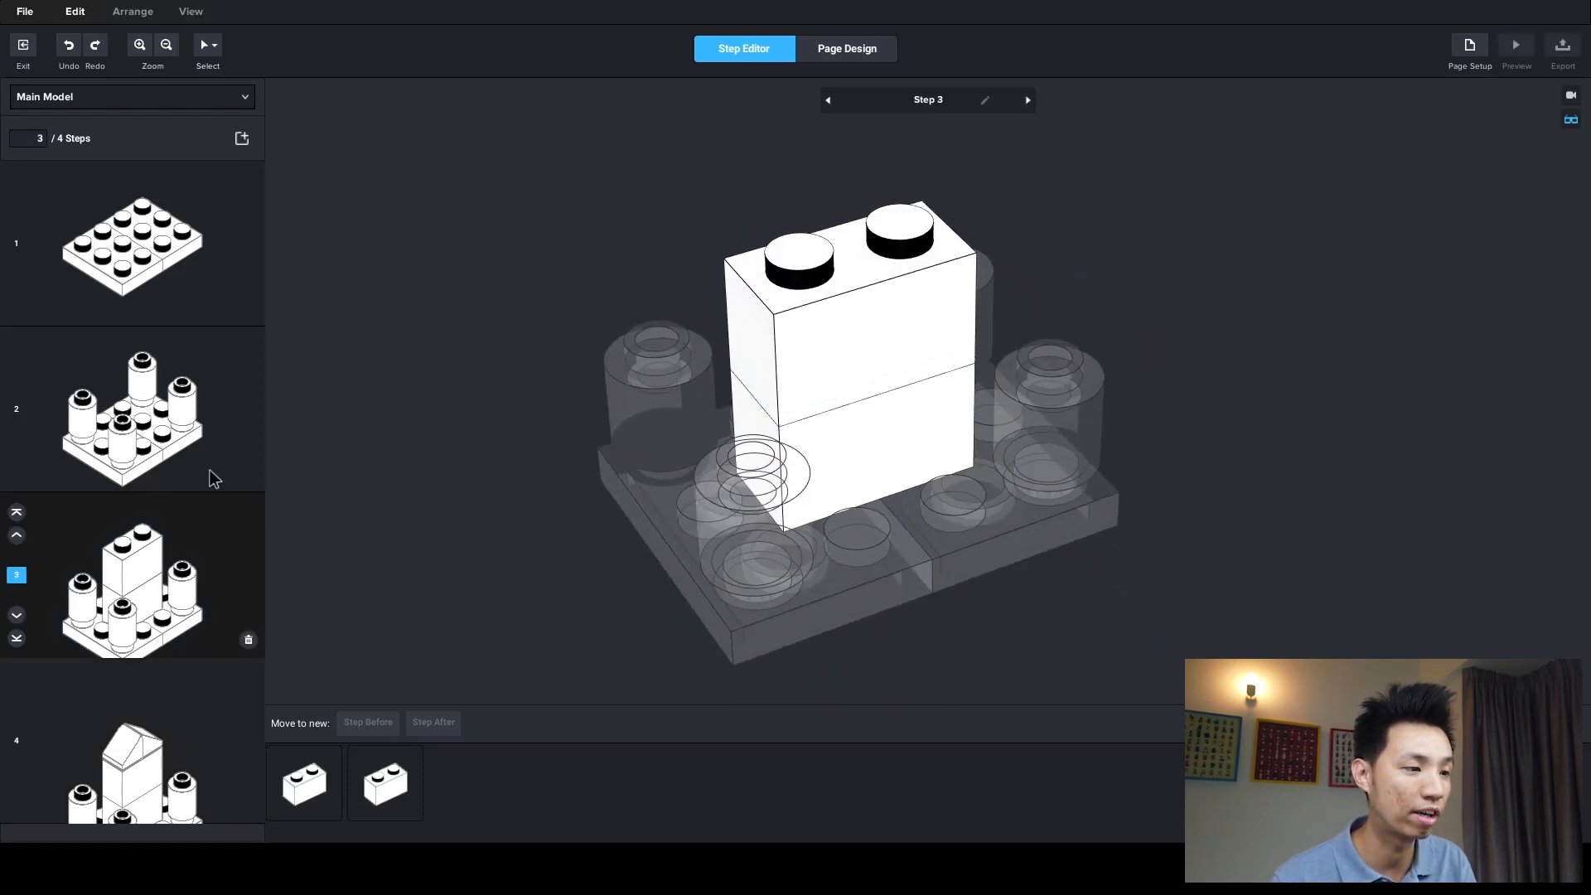
pyautogui.click(166, 441)
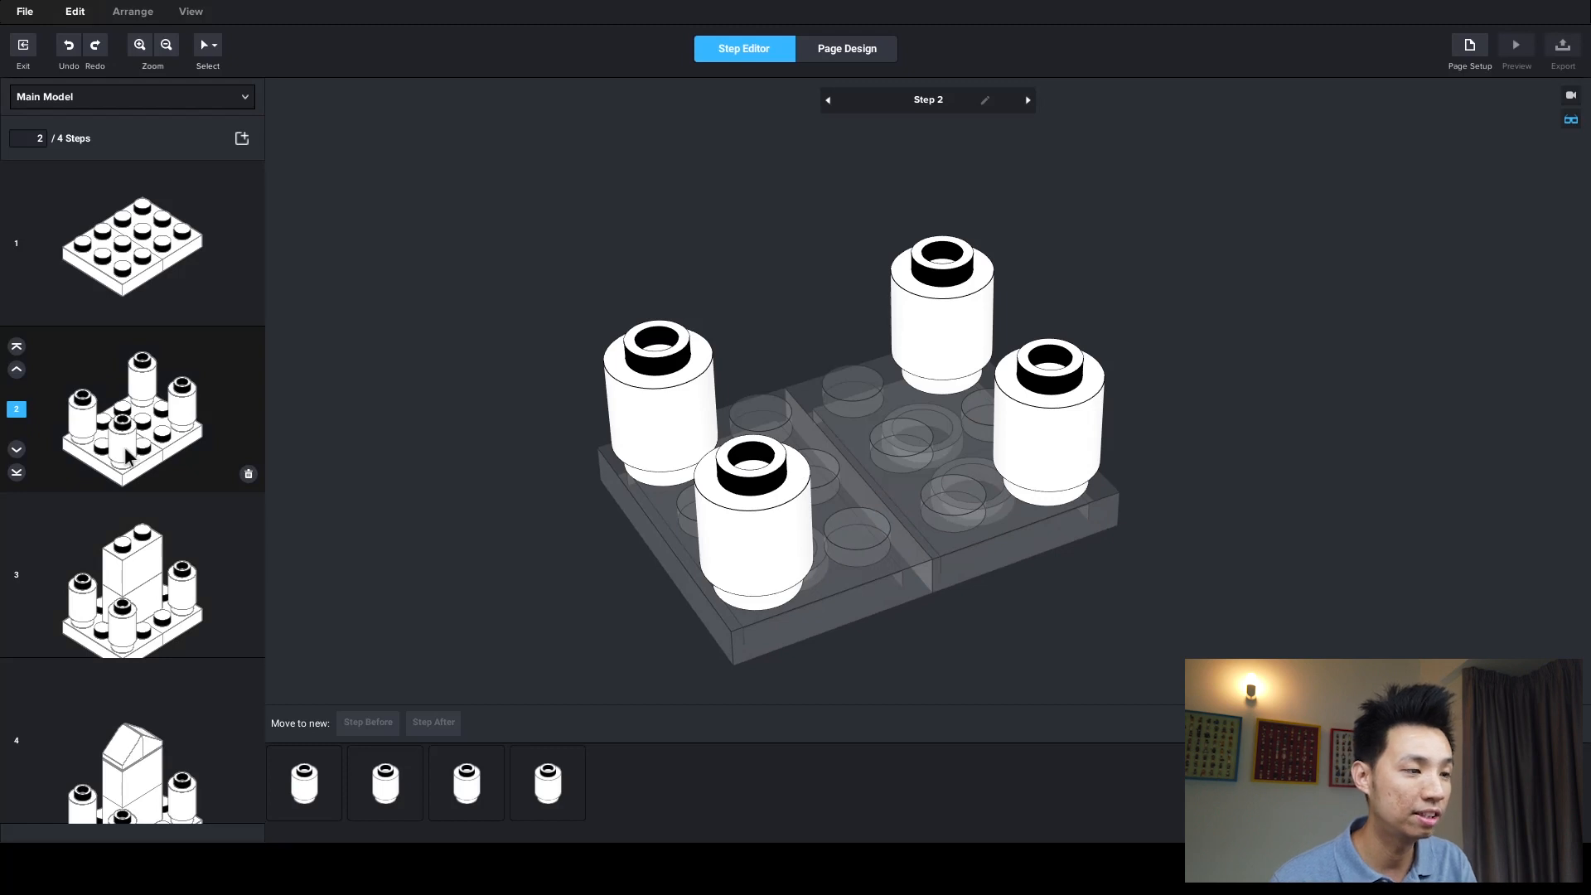
pyautogui.click(147, 618)
pyautogui.click(159, 464)
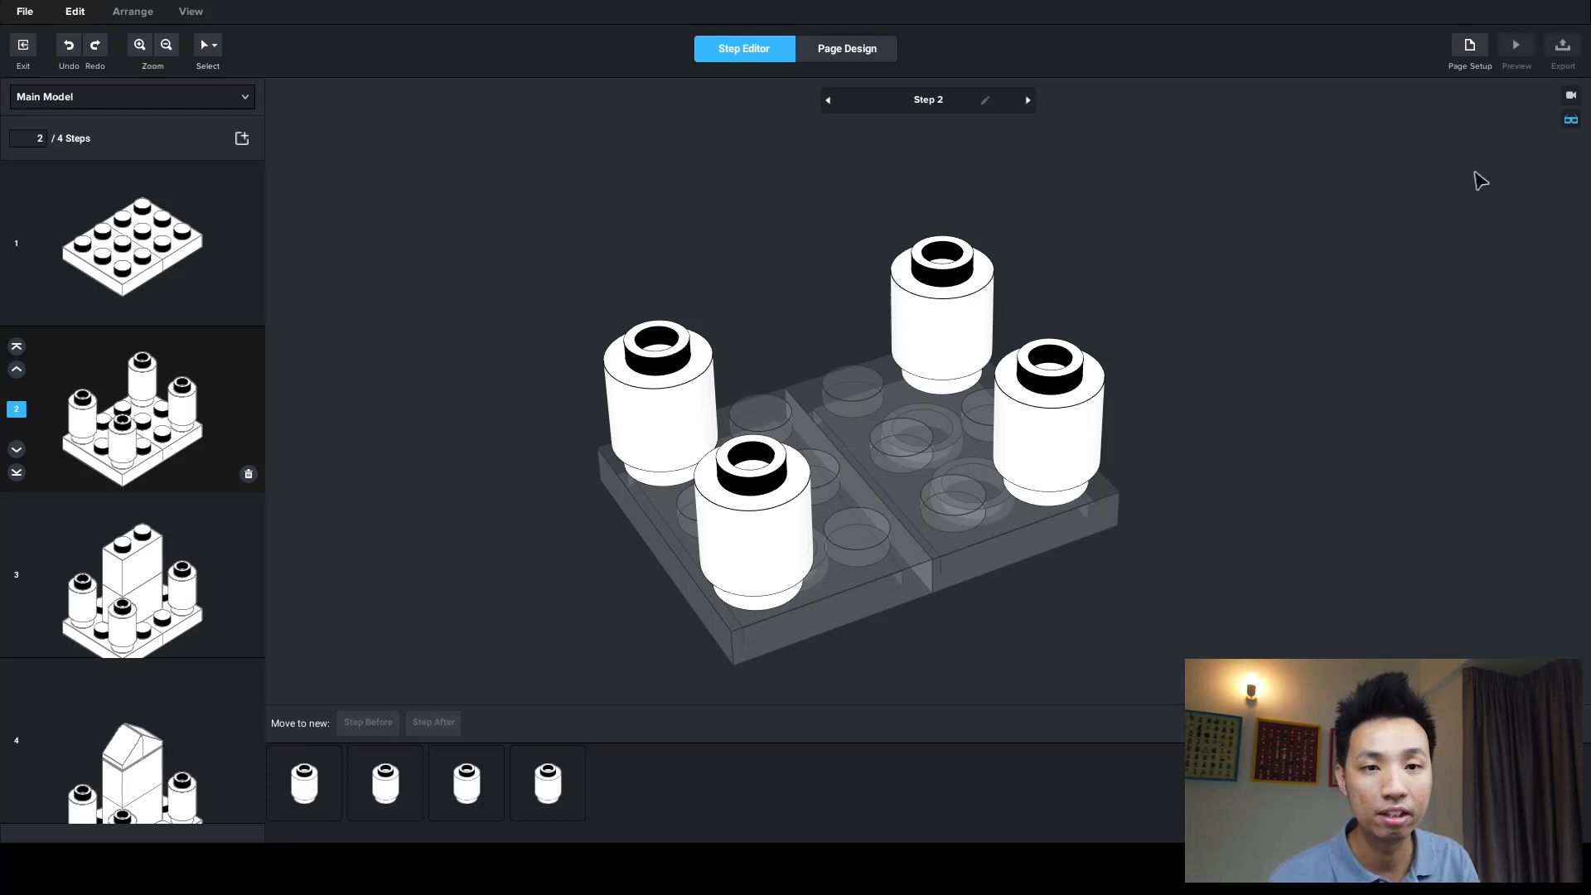
# - Turn off the see-through display of previously placed parts and check building steps 2 and 3
pyautogui.click(1569, 122)
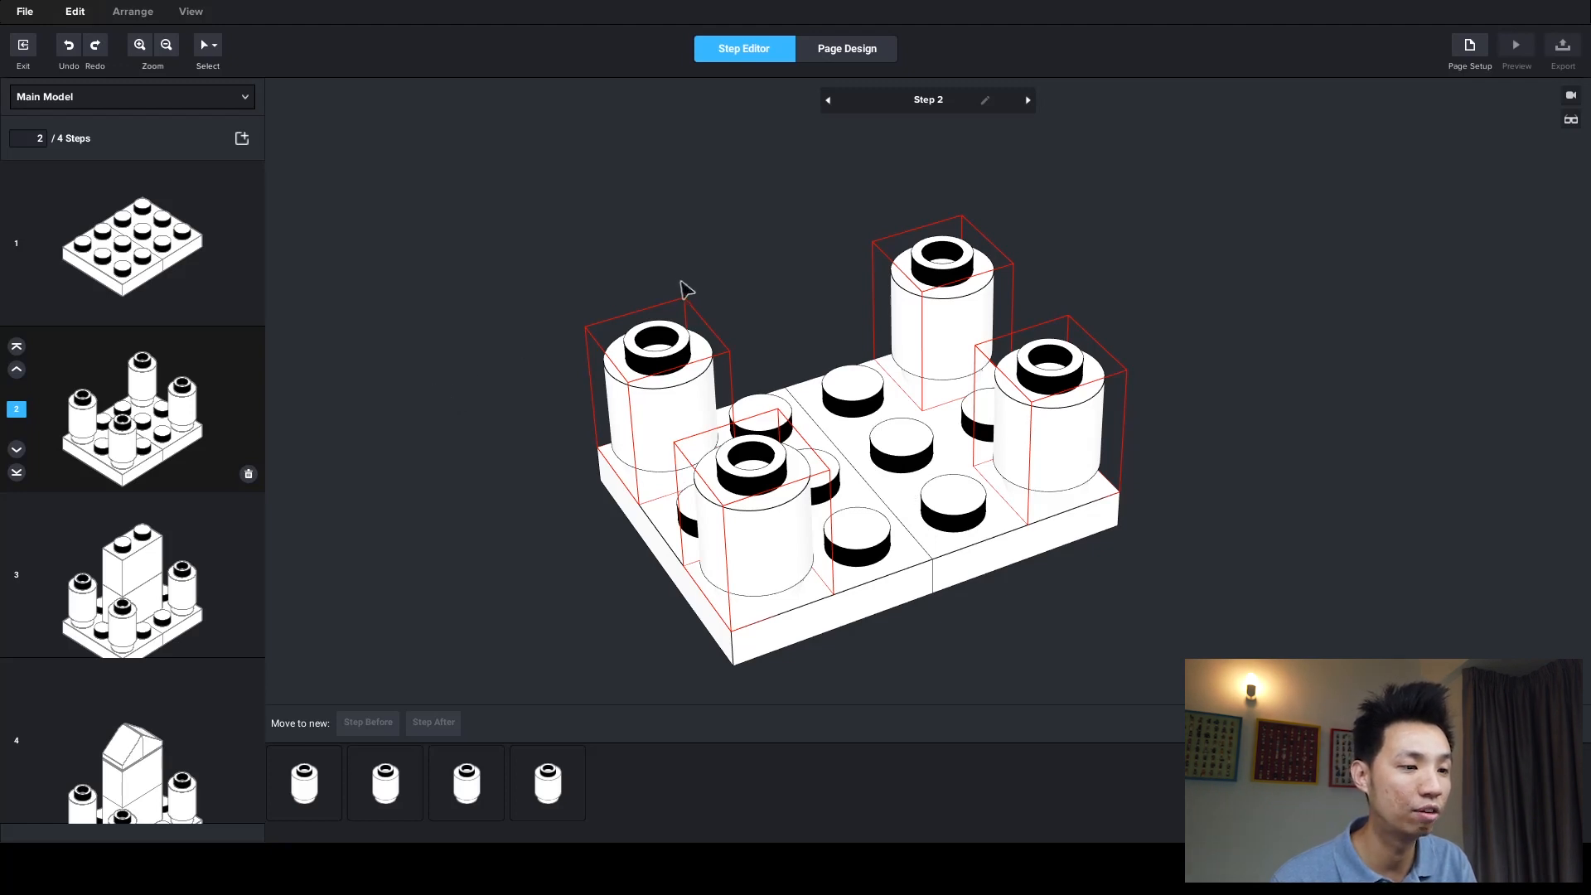
pyautogui.click(203, 572)
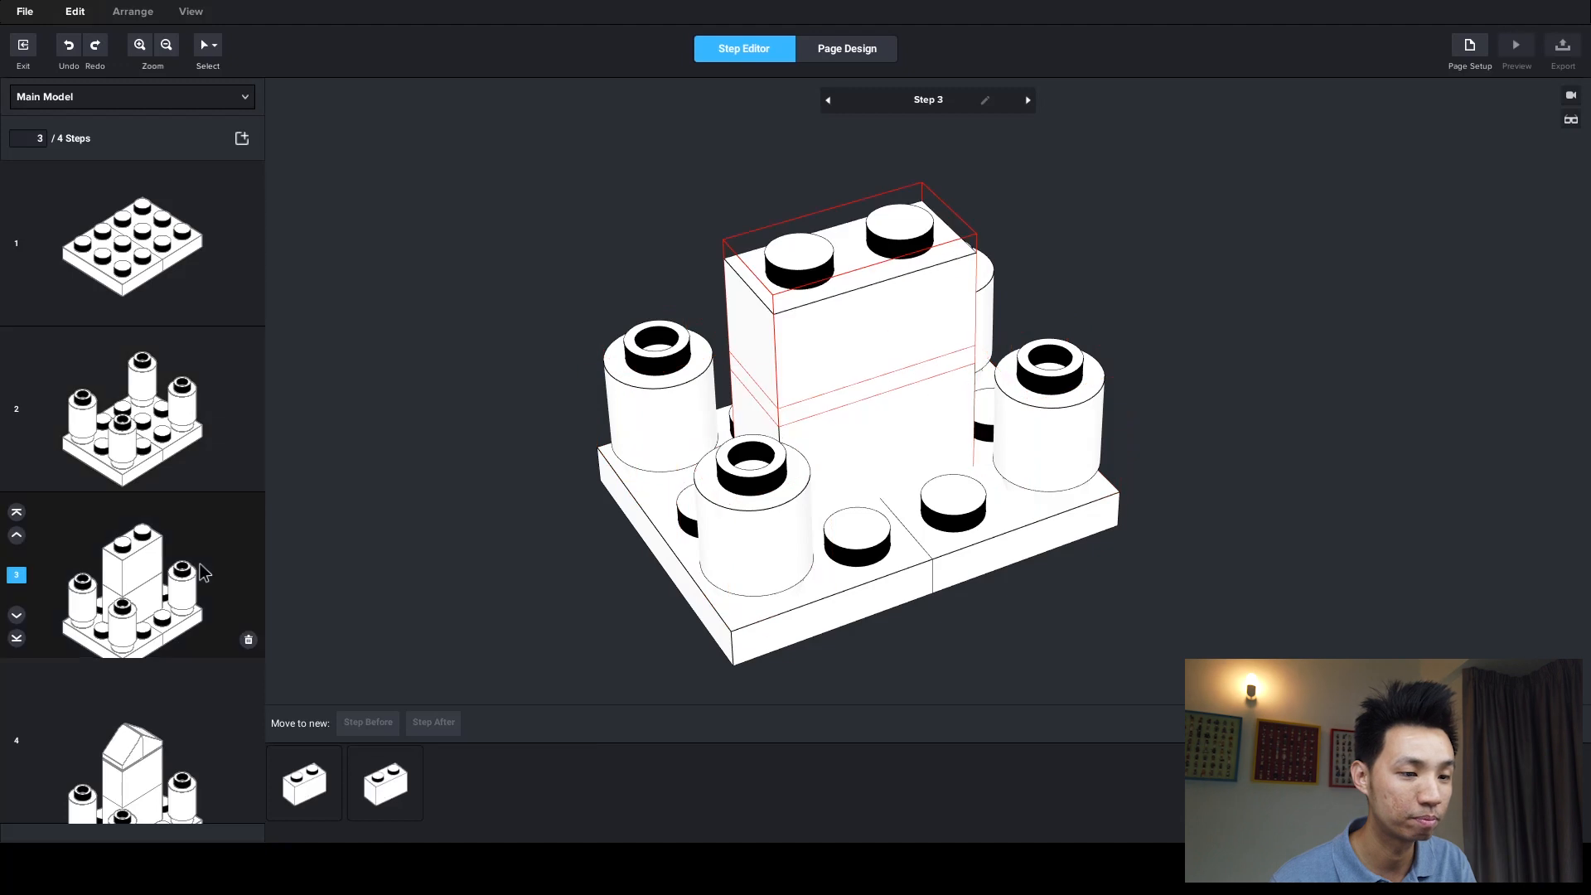
pyautogui.click(183, 454)
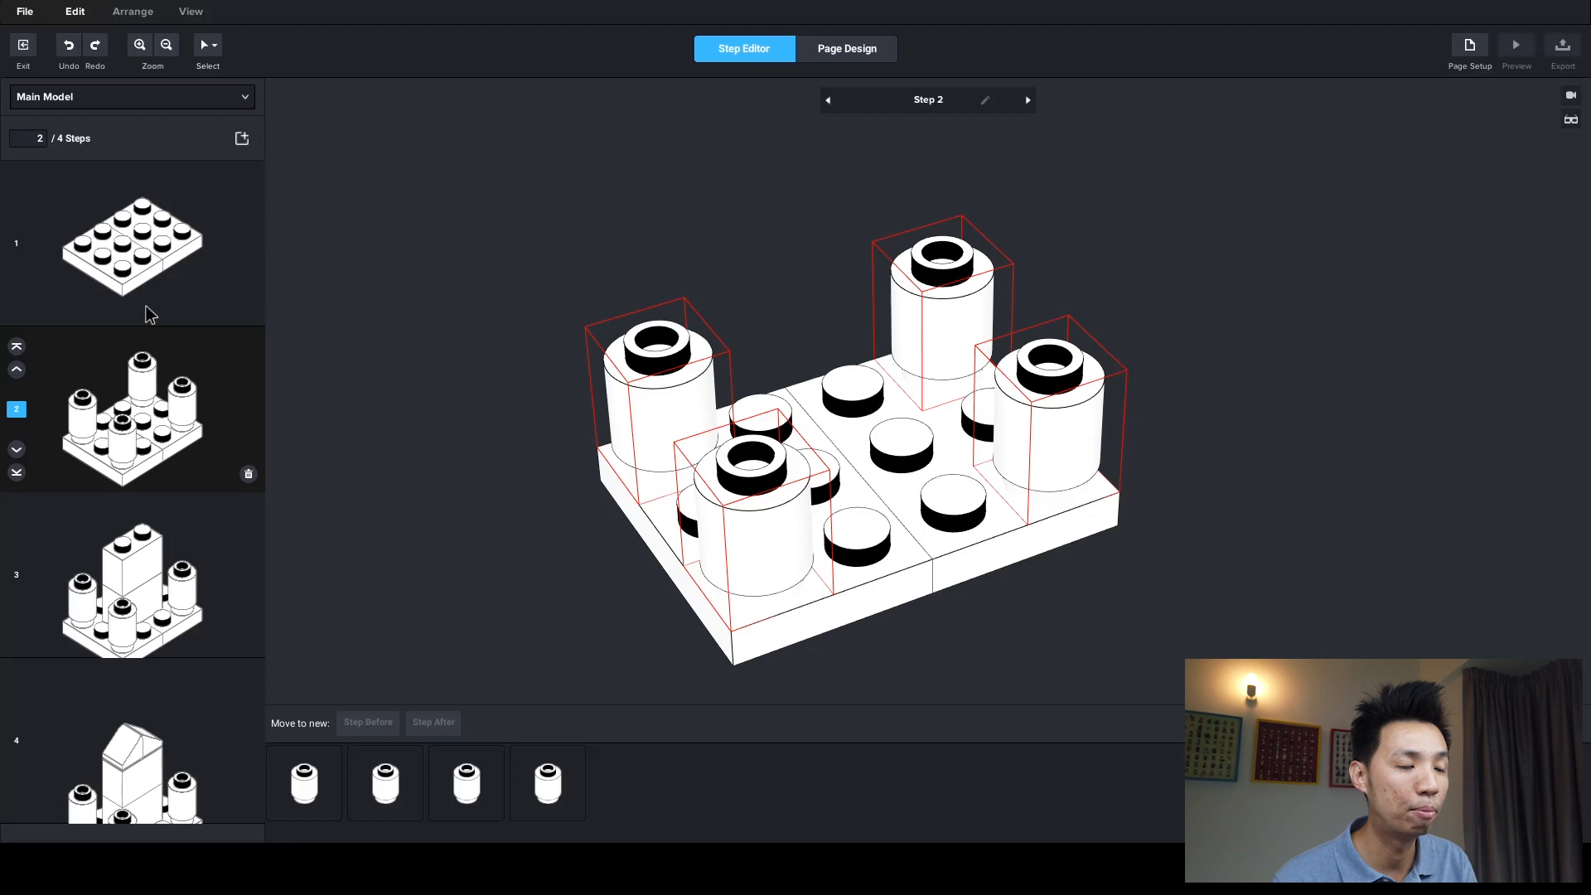
pyautogui.click(143, 554)
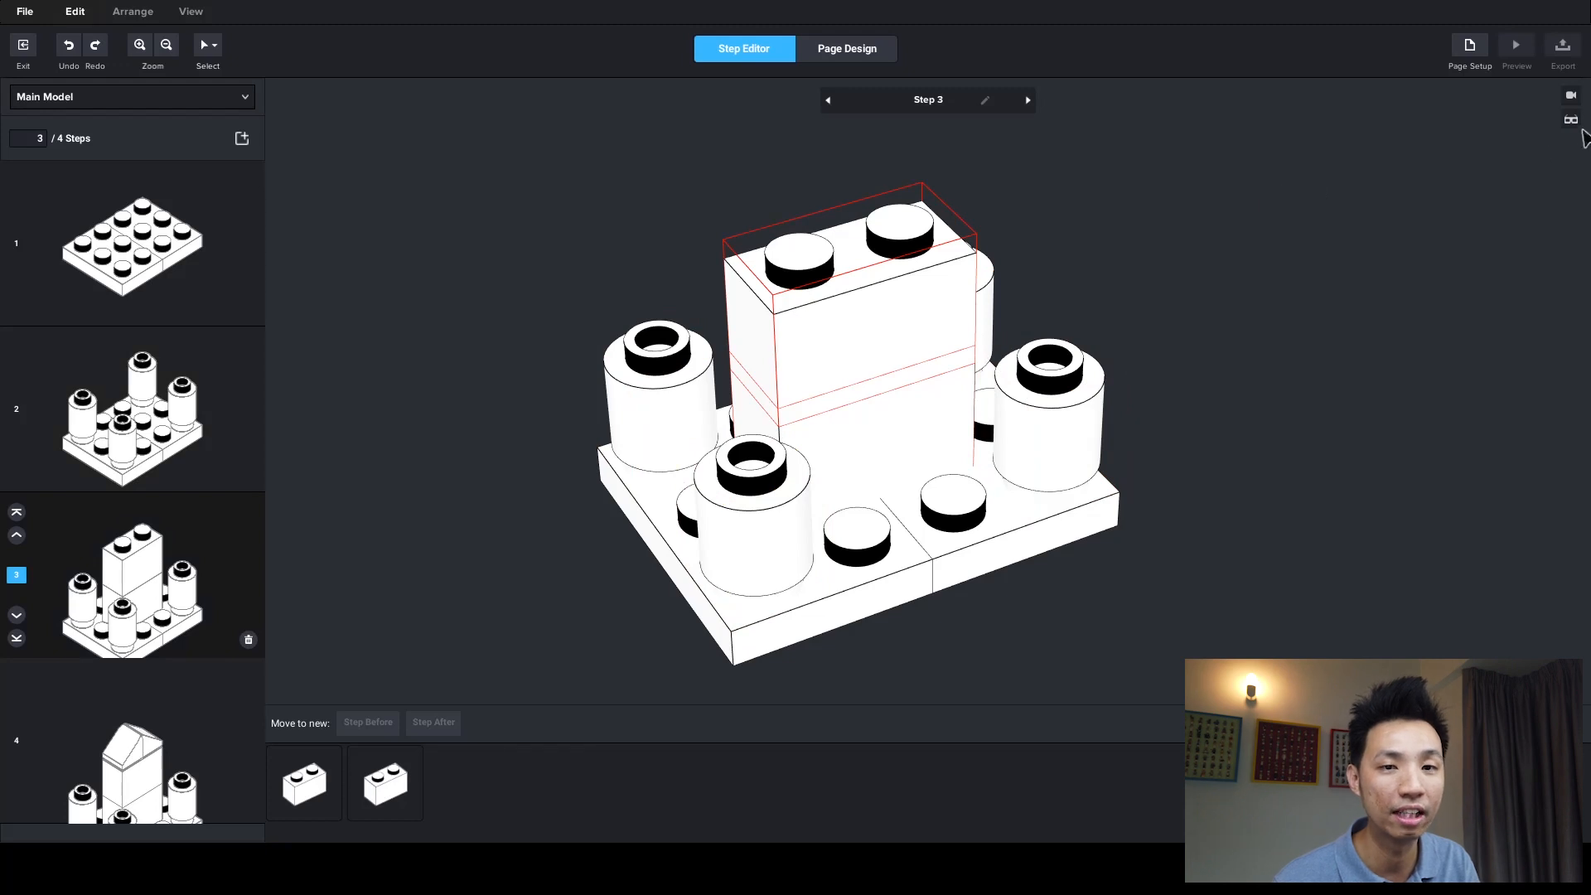
# - Turn the see-through display of previously placed parts back on and review building steps 4, 3 and 2 with their parts
pyautogui.click(1571, 119)
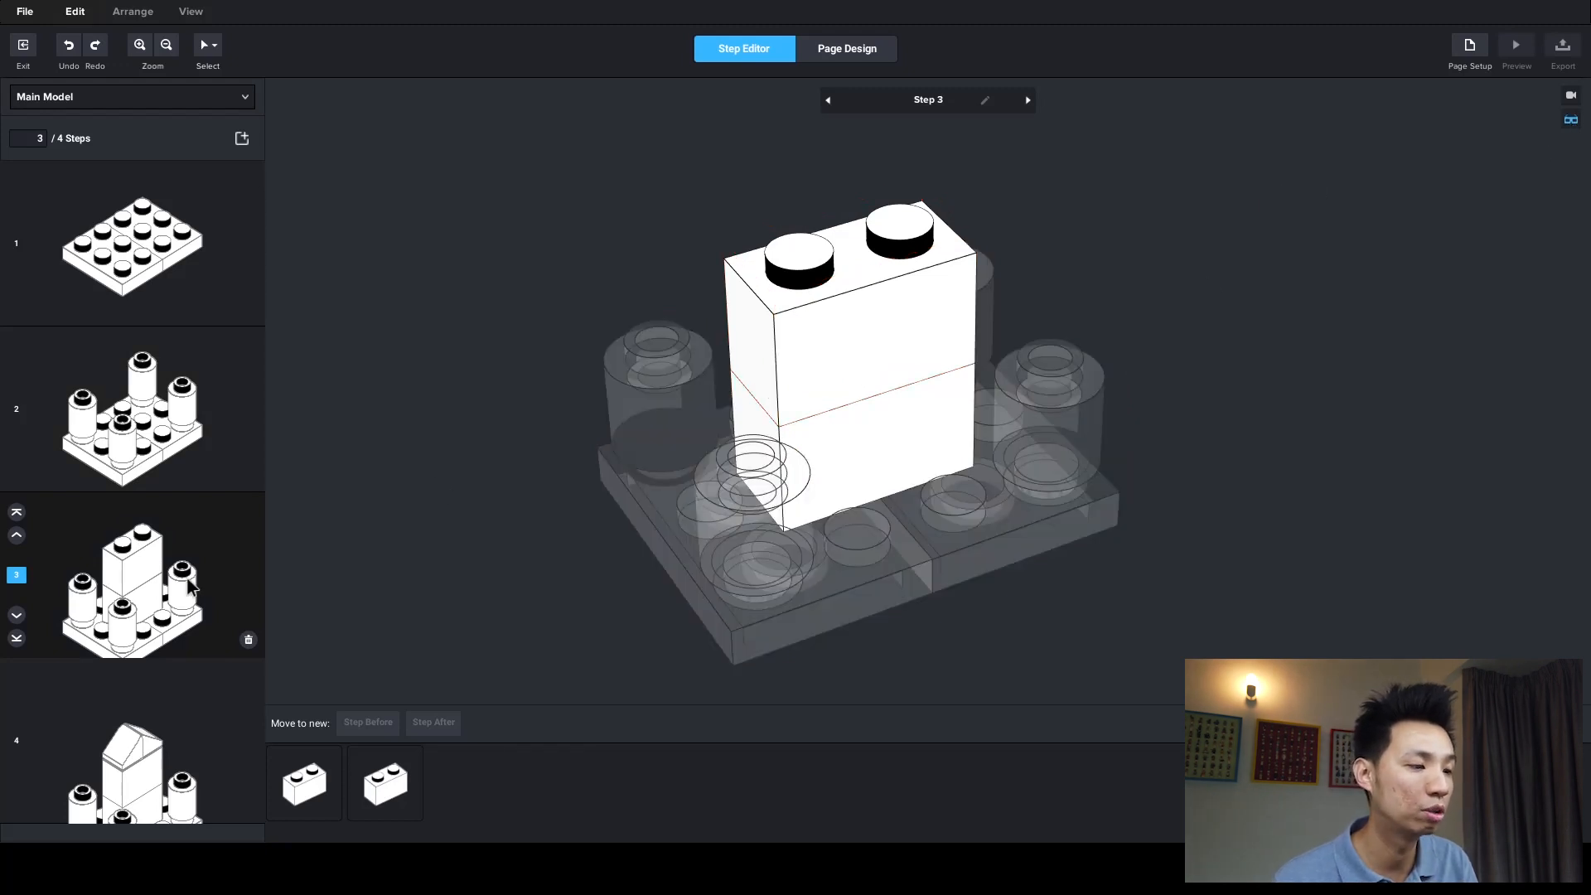
pyautogui.click(158, 738)
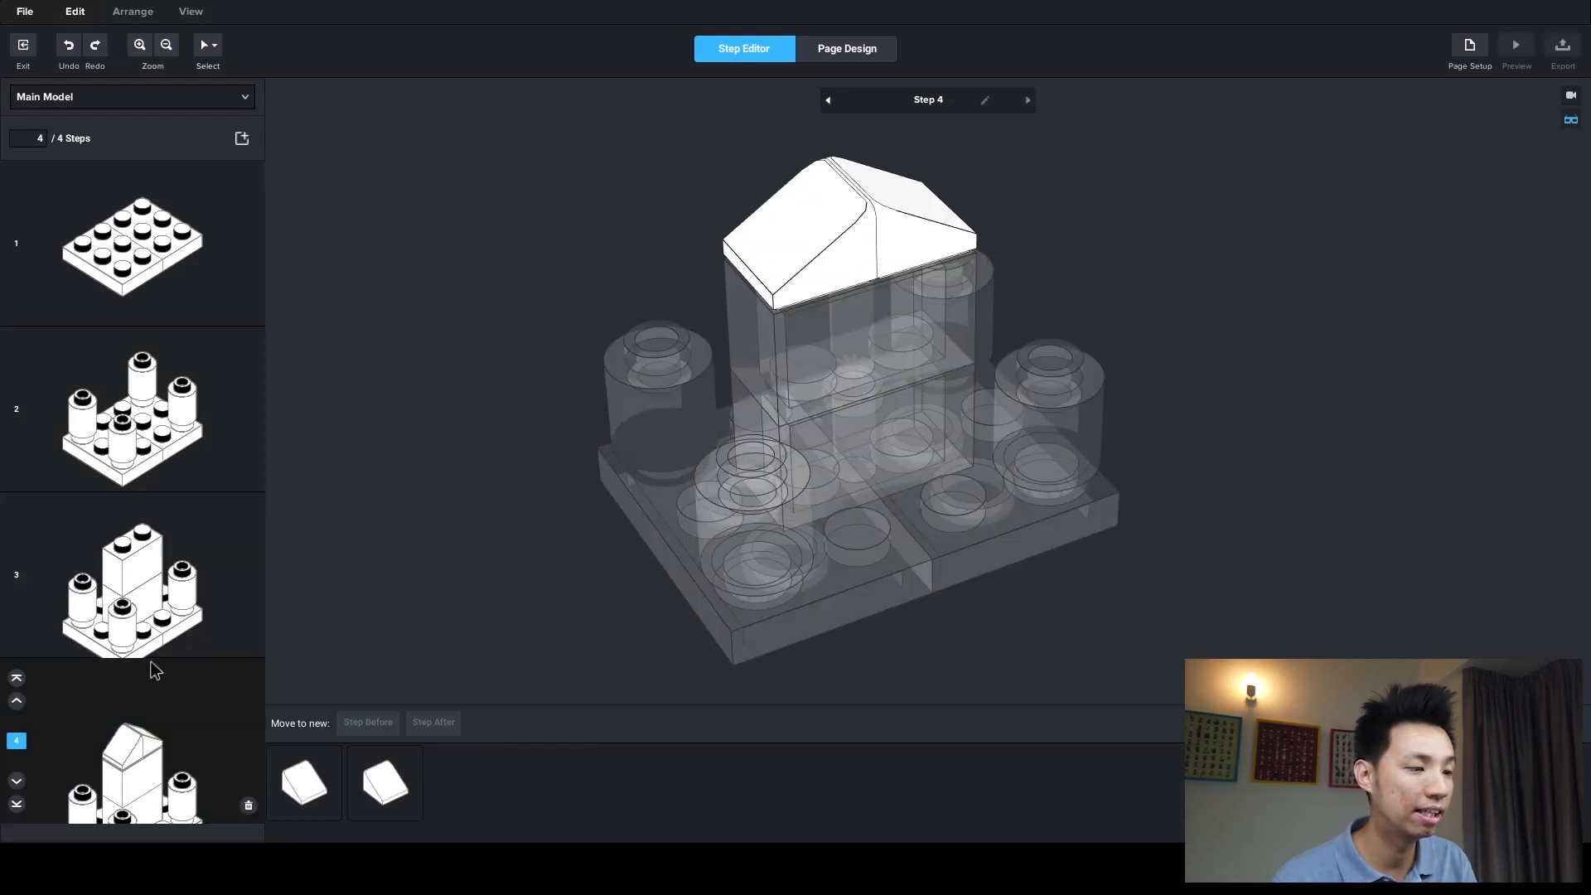
pyautogui.click(152, 618)
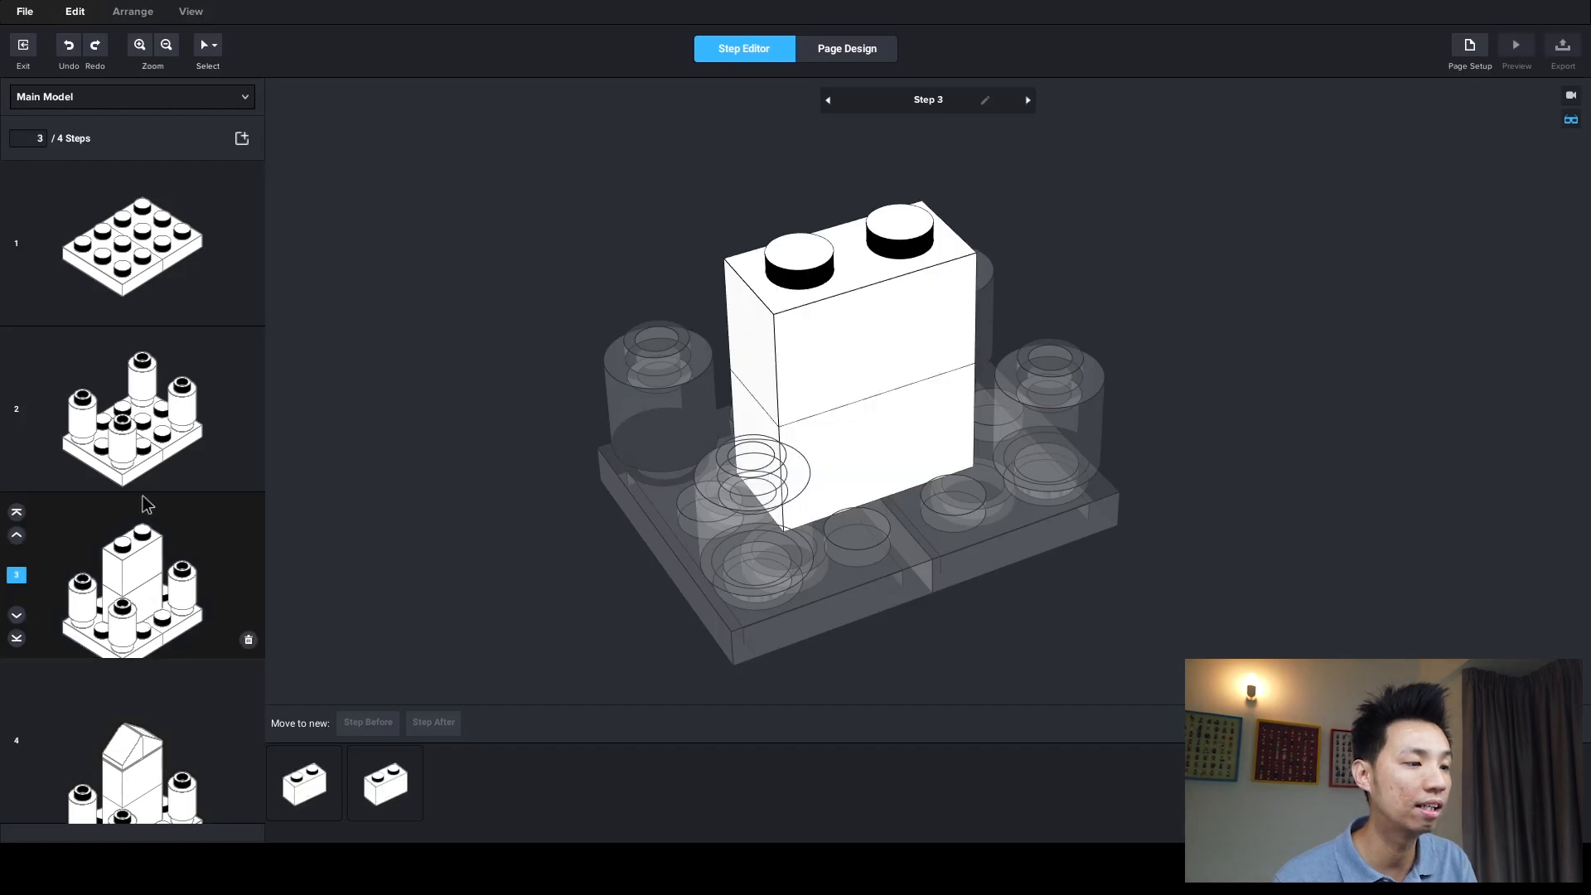
pyautogui.click(133, 449)
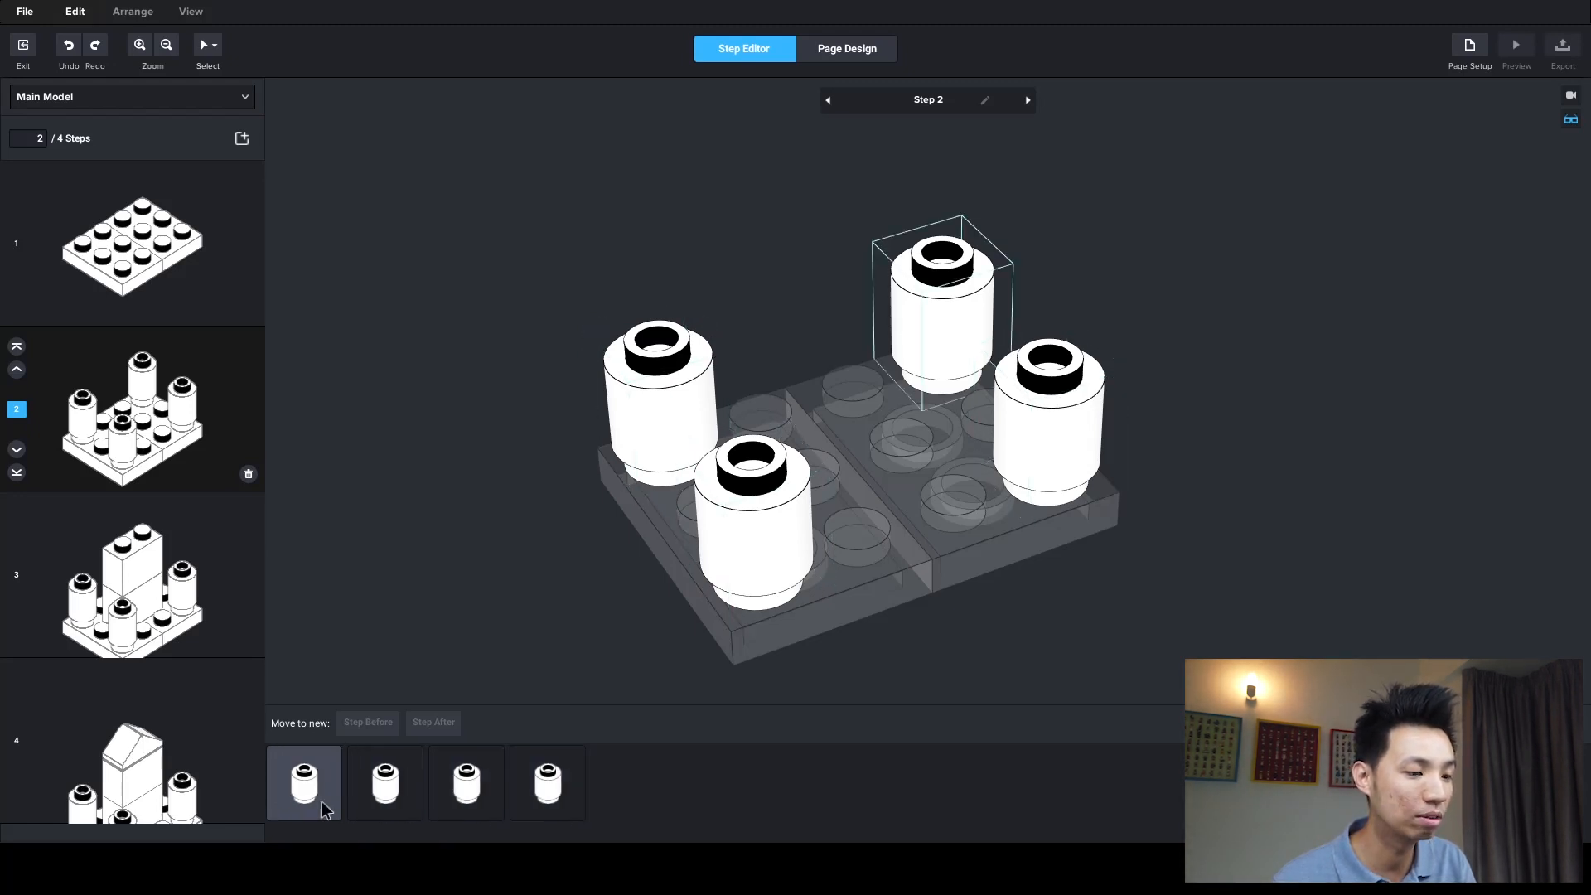
pyautogui.click(170, 584)
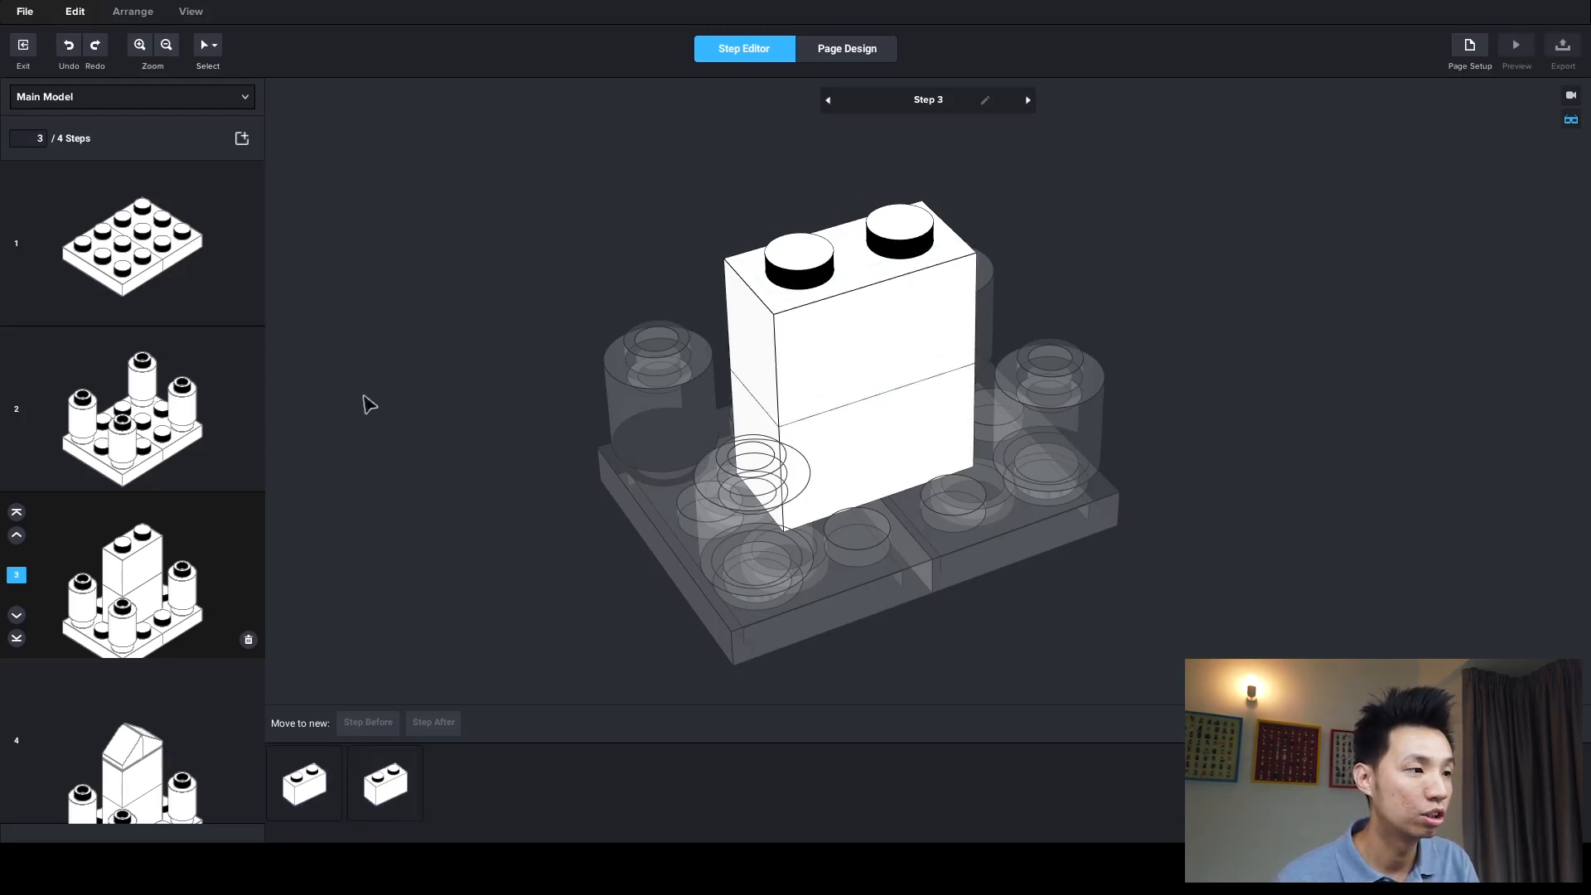
pyautogui.click(187, 725)
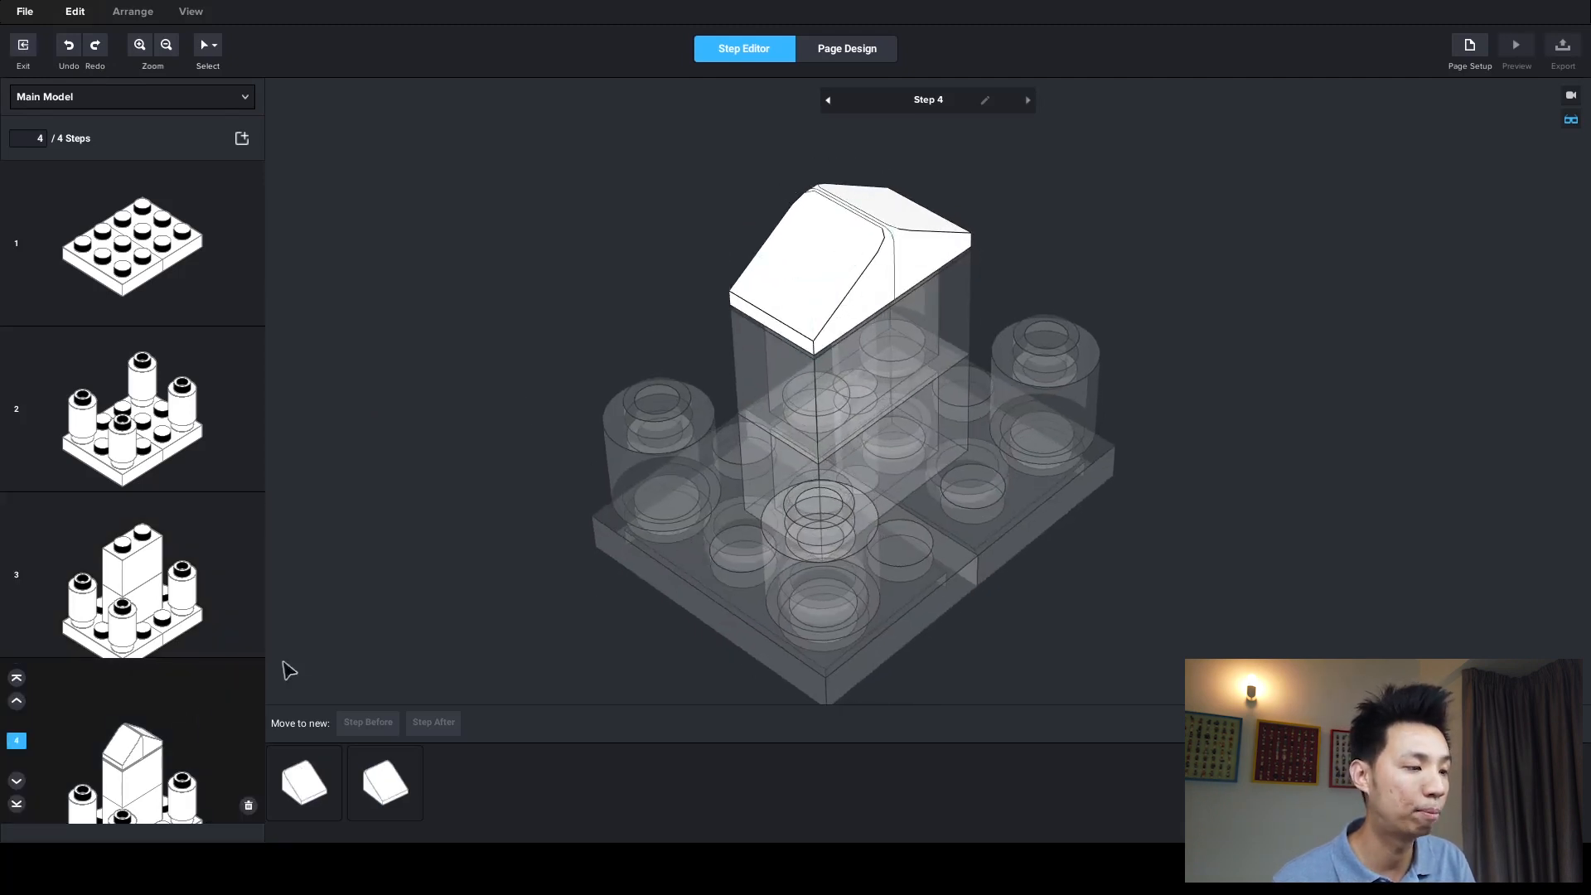
# - Return to the model and expand the part lists of Steps 1 to 4 in the step list
pyautogui.click(23, 45)
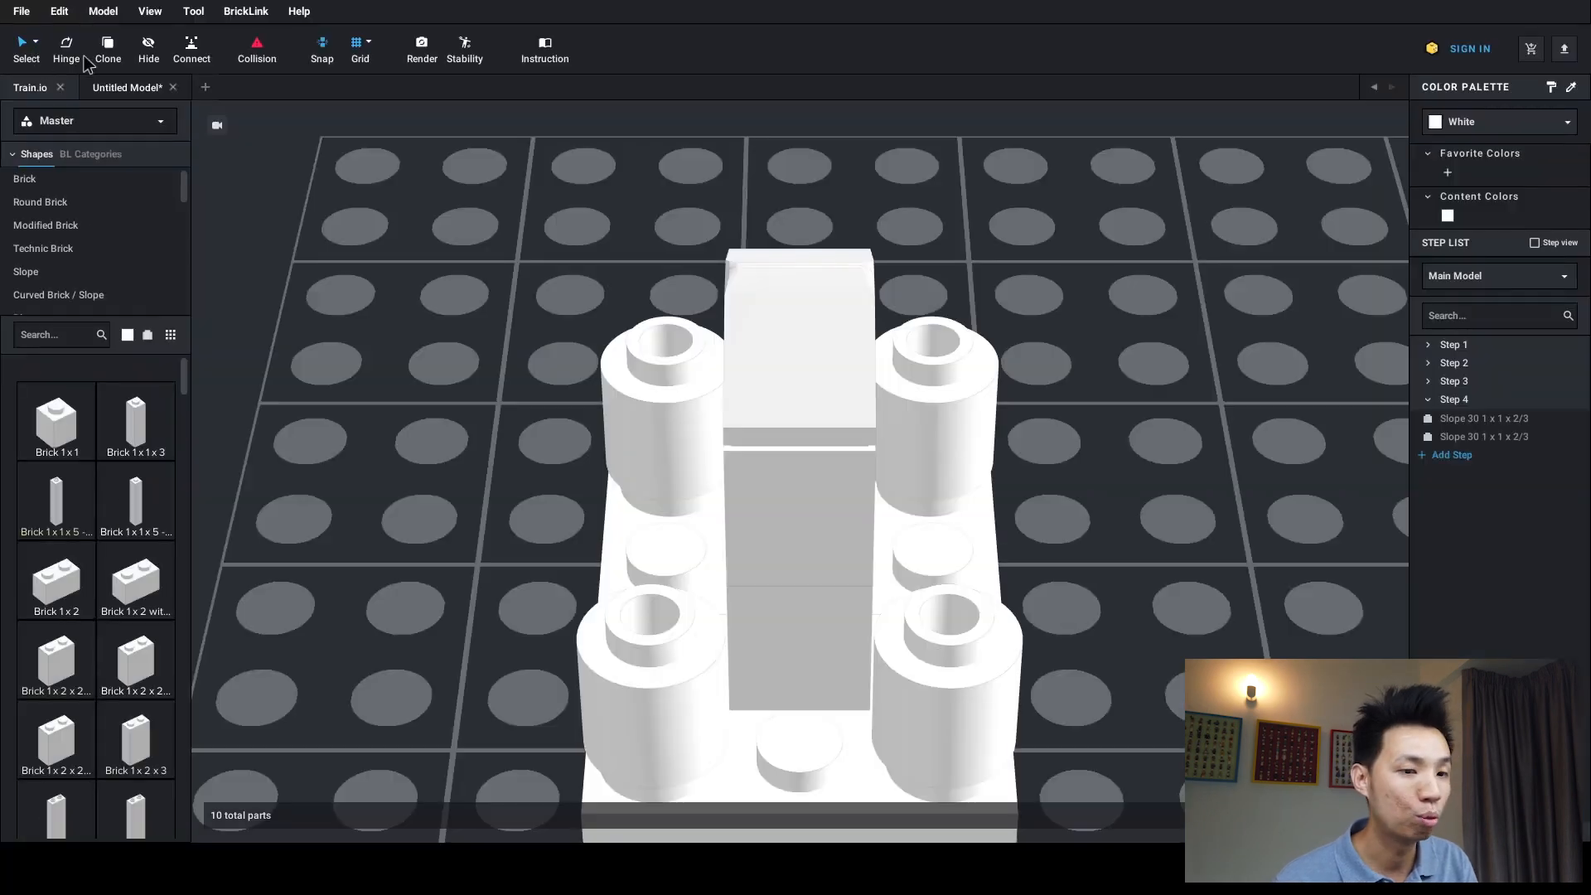
pyautogui.click(1454, 419)
pyautogui.click(1455, 346)
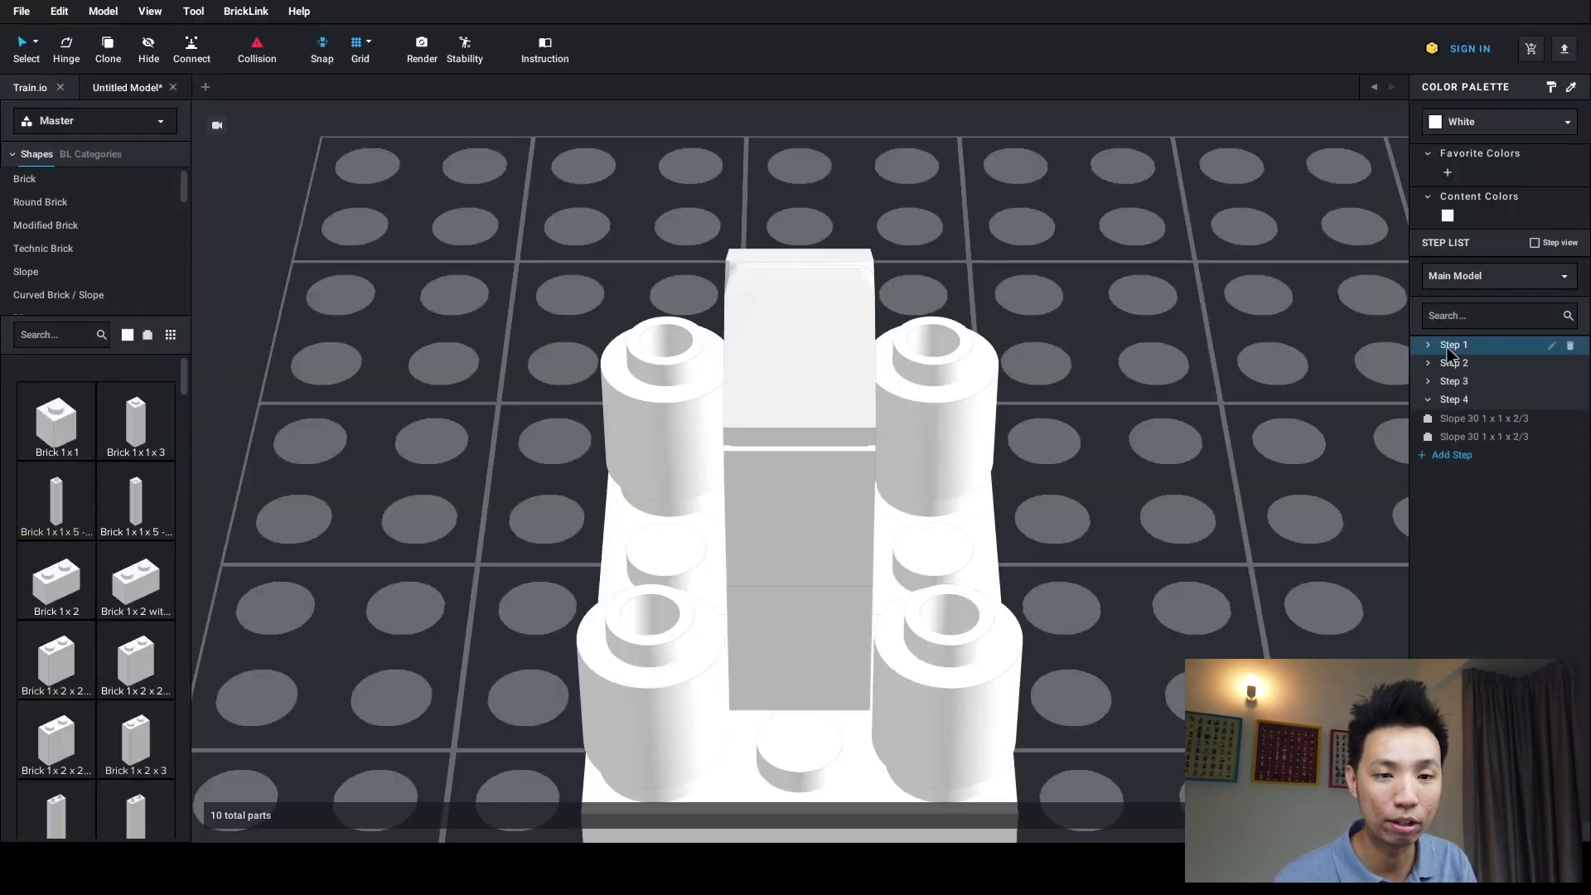
pyautogui.click(1428, 345)
pyautogui.click(1428, 399)
pyautogui.click(1433, 473)
pyautogui.click(1429, 490)
# - Move one Slope 30 1 x 1 x 2/3 from Step 4 into Step 3
pyautogui.click(1471, 564)
pyautogui.click(1473, 583)
pyautogui.moveTo(1471, 565); pyautogui.dragTo(1506, 540)
pyautogui.click(1496, 563)
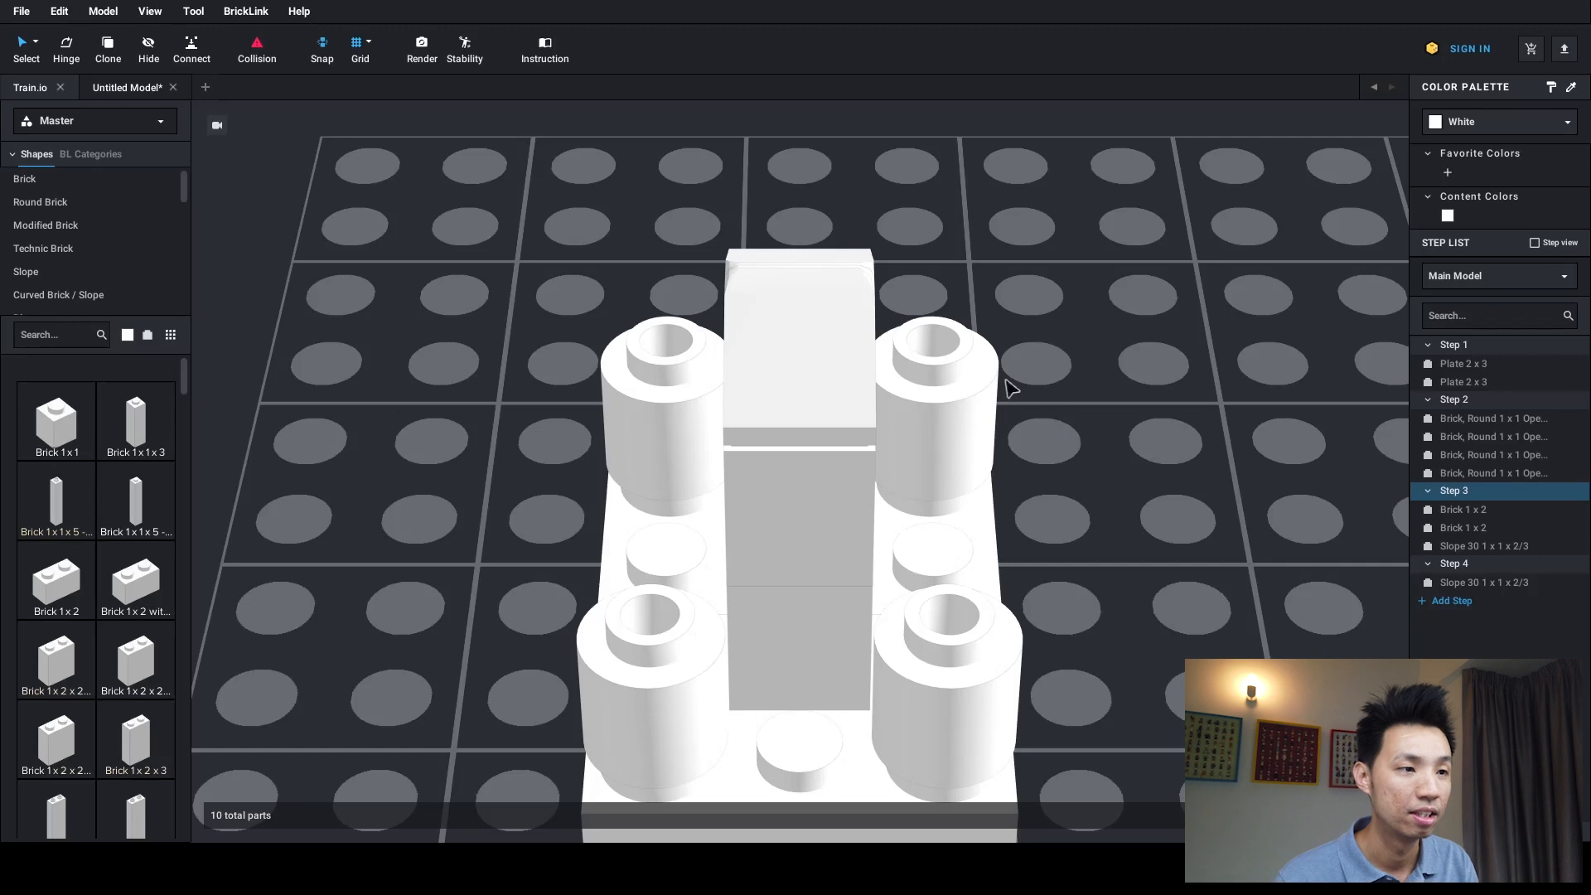
# - Open the instruction editor and inspect building step 3 from an angled view
pyautogui.click(545, 48)
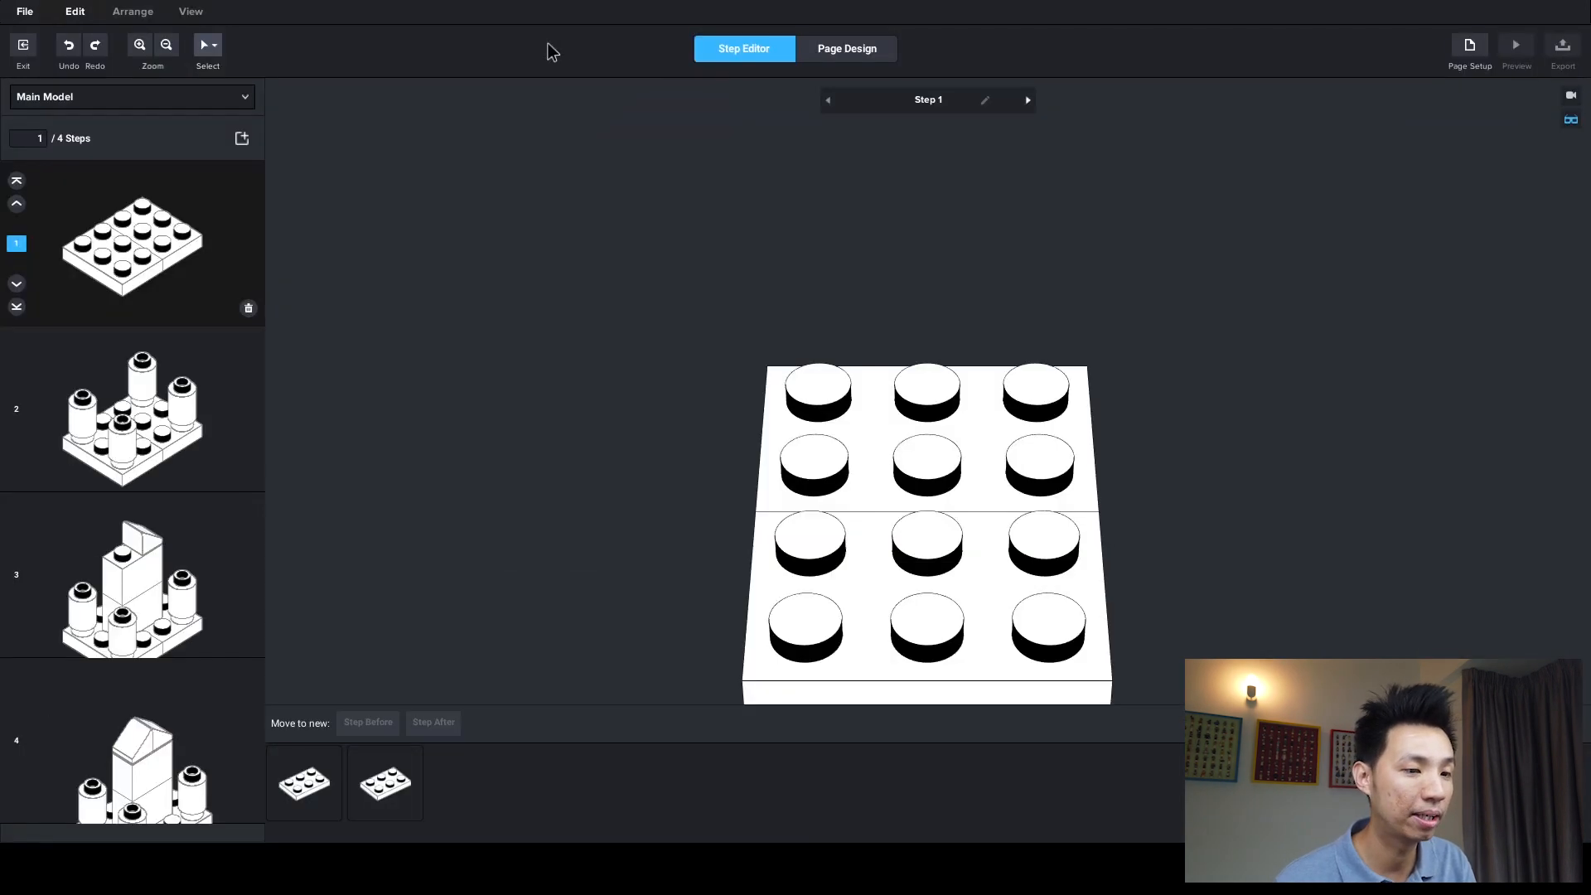
pyautogui.click(106, 593)
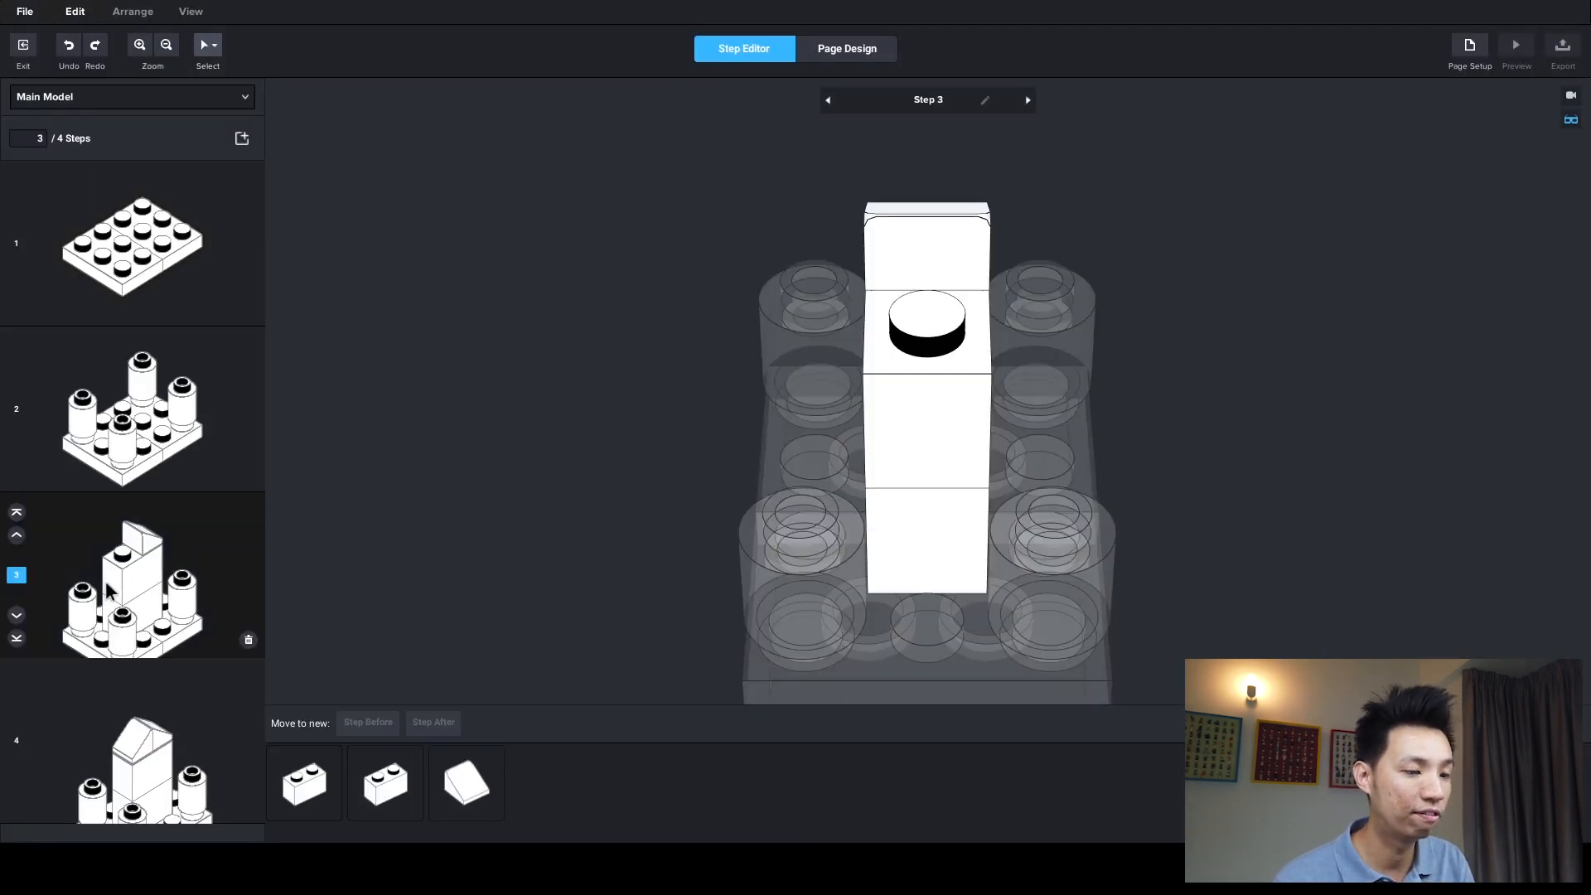
pyautogui.moveTo(834, 538)
pyautogui.mouseDown(button='right')
pyautogui.moveTo(842, 519)
pyautogui.moveTo(809, 522)
pyautogui.mouseUp(button='right')
pyautogui.moveTo(823, 501); pyautogui.dragTo(772, 485, button='middle')
pyautogui.scroll(-2, 772, 485)
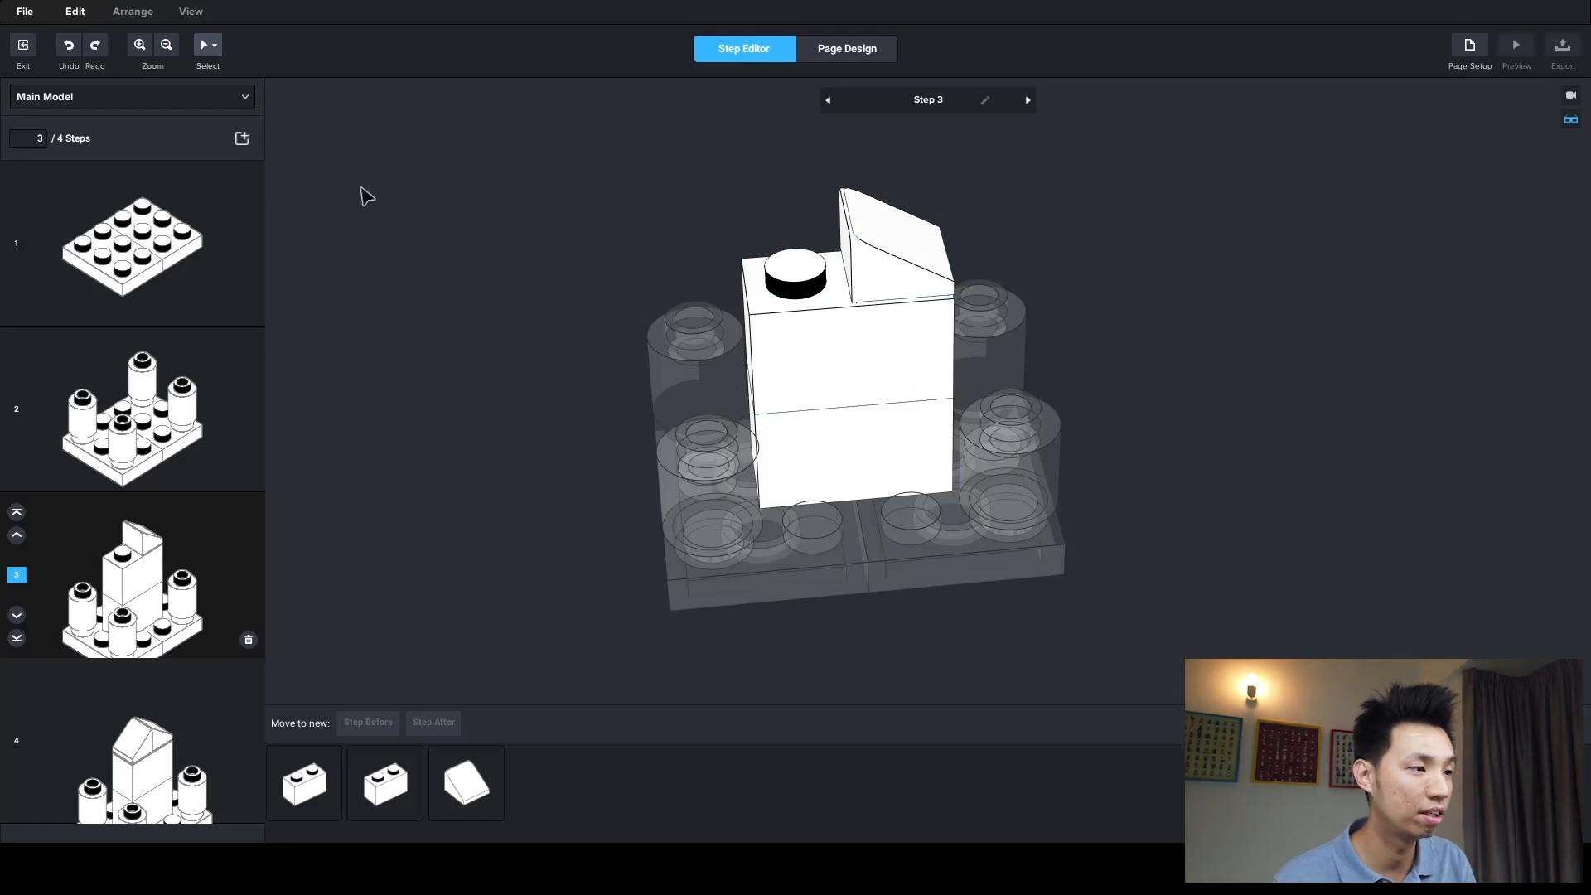
# - Return to the model and move the Slope 30 1 x 1 x 2/3 from Step 3 back into Step 4
pyautogui.click(23, 46)
pyautogui.click(1462, 383)
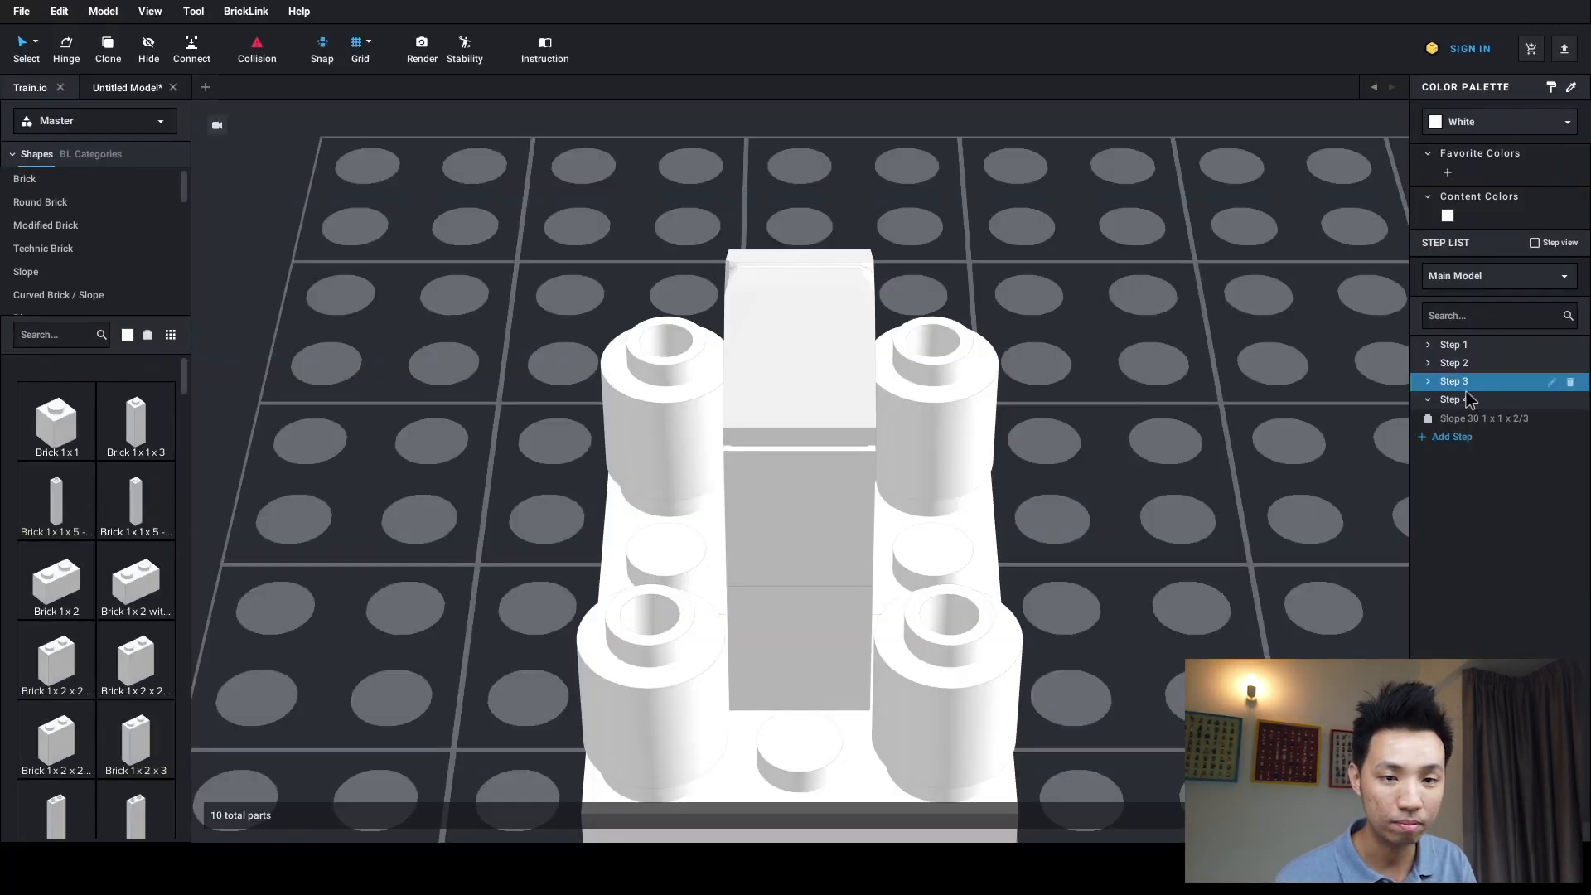
pyautogui.click(1431, 383)
pyautogui.moveTo(1512, 438); pyautogui.dragTo(1501, 472)
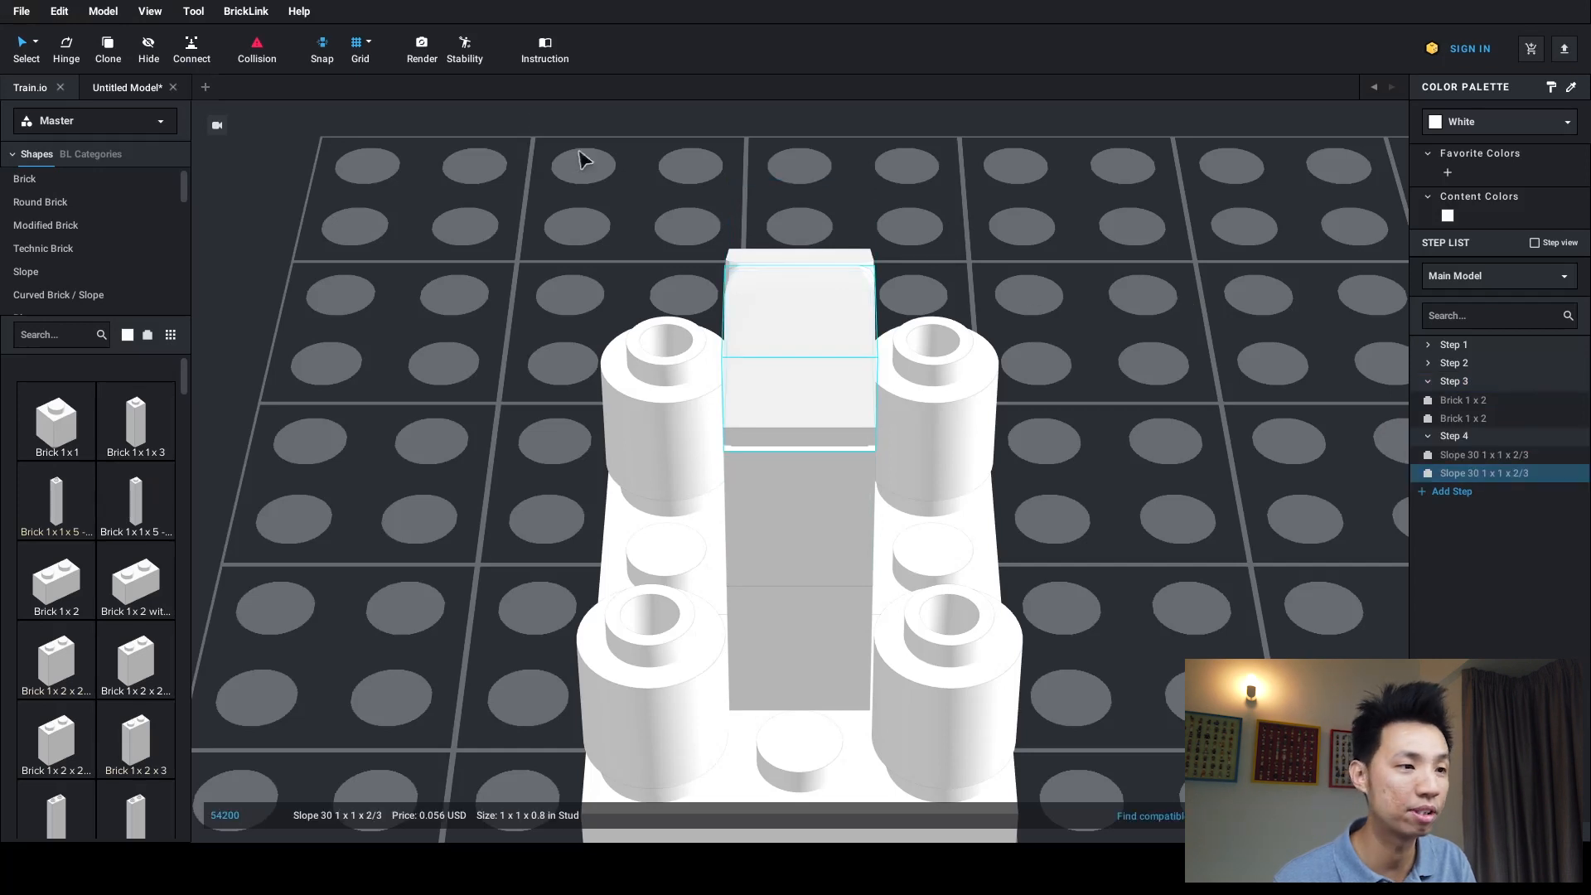
# - Reopen the instruction editor and check building steps 3 and 4
pyautogui.click(545, 48)
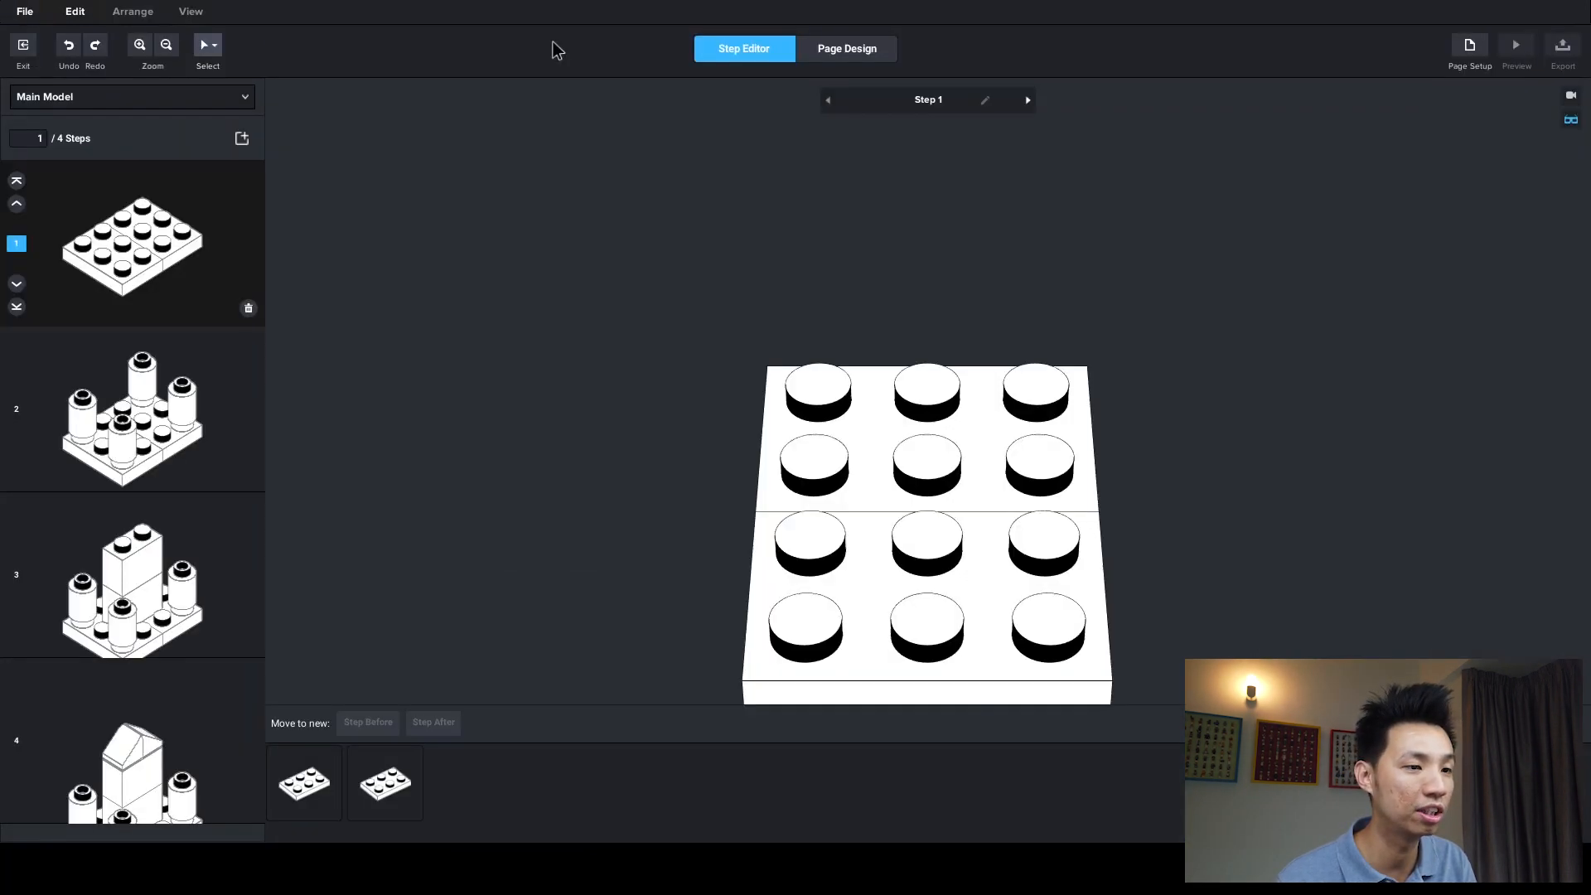
pyautogui.click(169, 598)
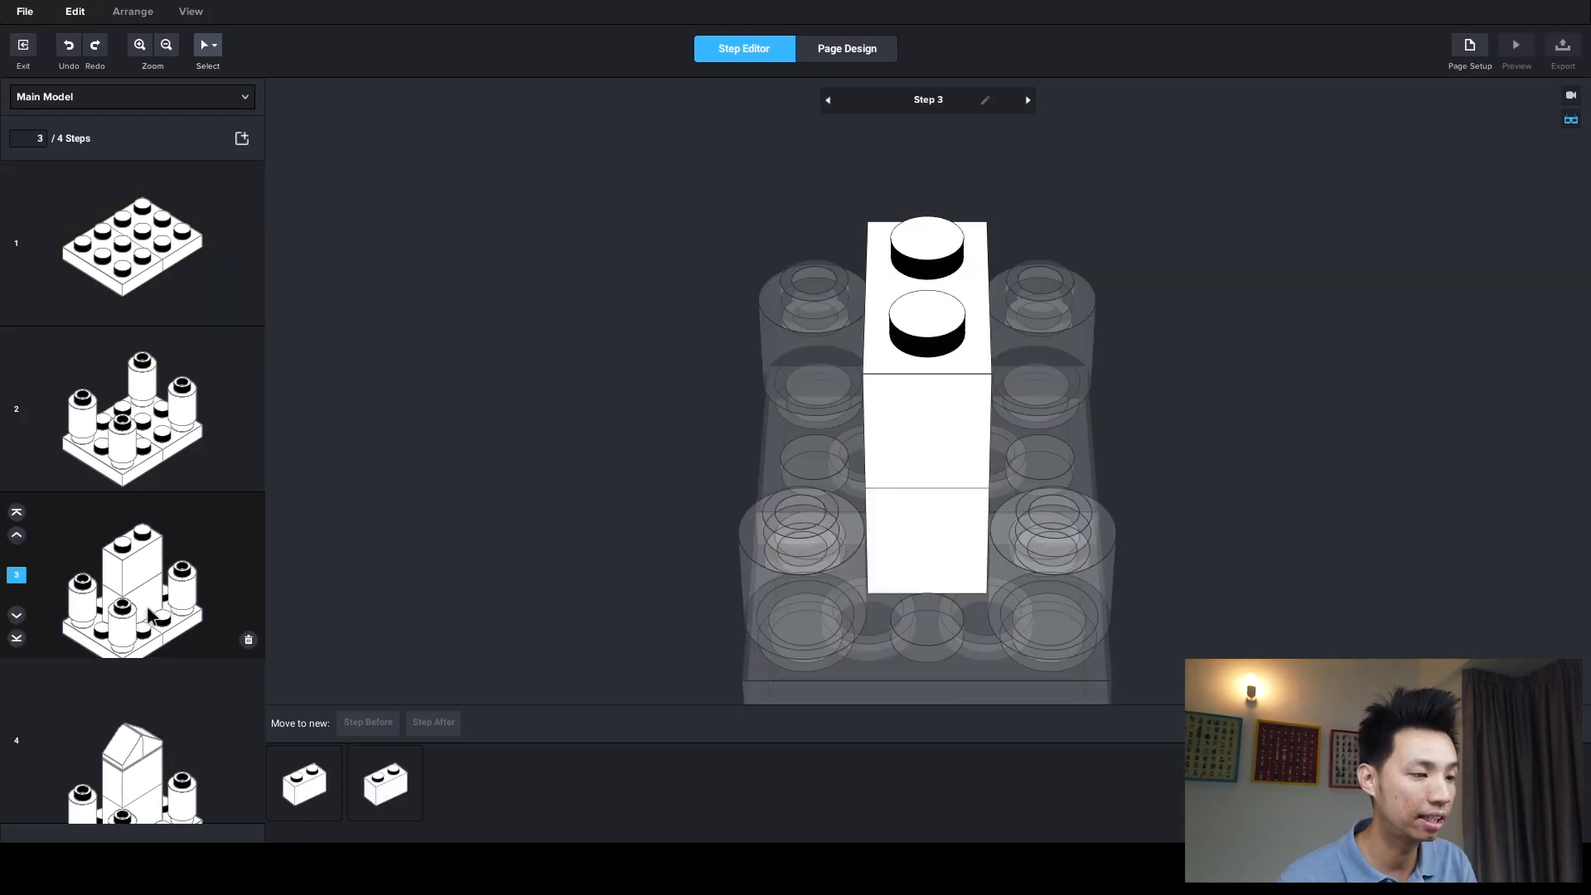
pyautogui.click(174, 749)
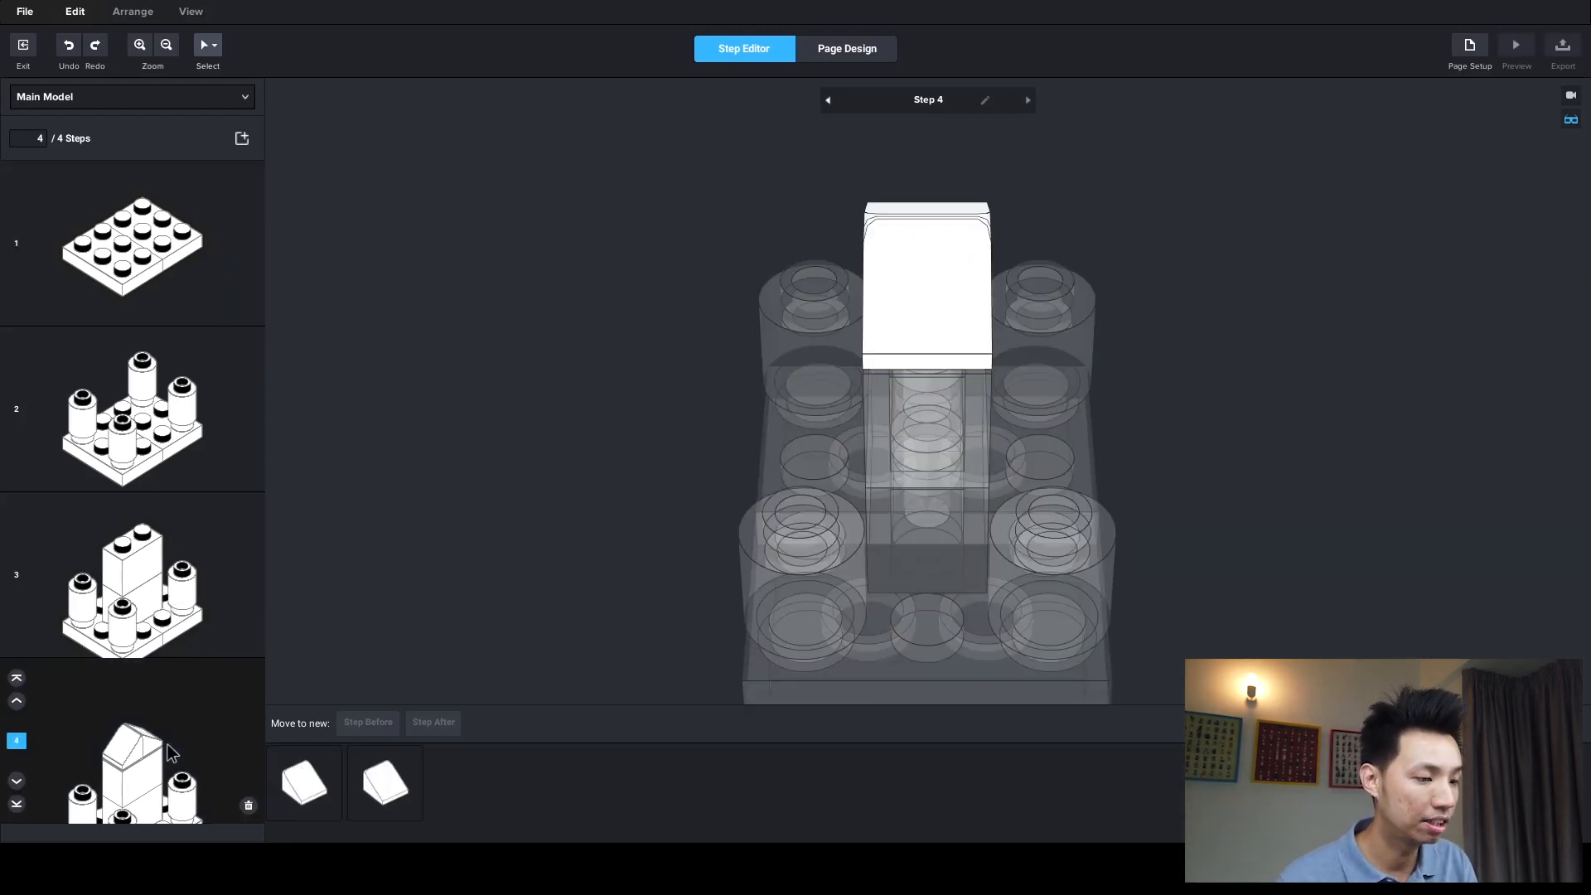
# - Move one of the two slopes in building step 4 into a new step placed before it
pyautogui.click(323, 782)
pyautogui.moveTo(774, 533); pyautogui.dragTo(728, 525, button='right')
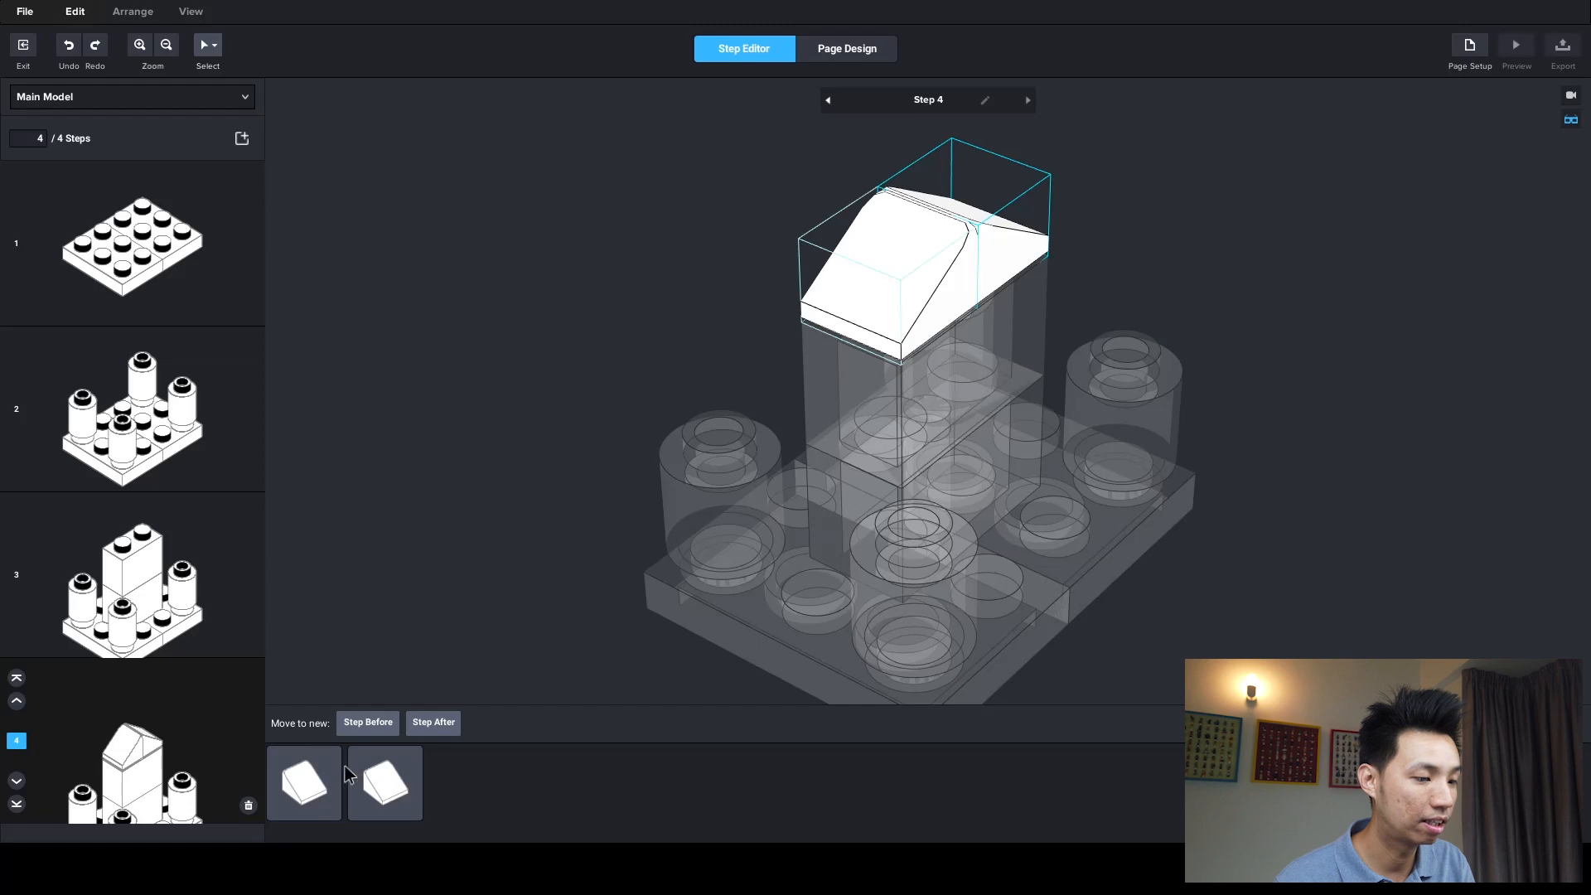
pyautogui.click(369, 729)
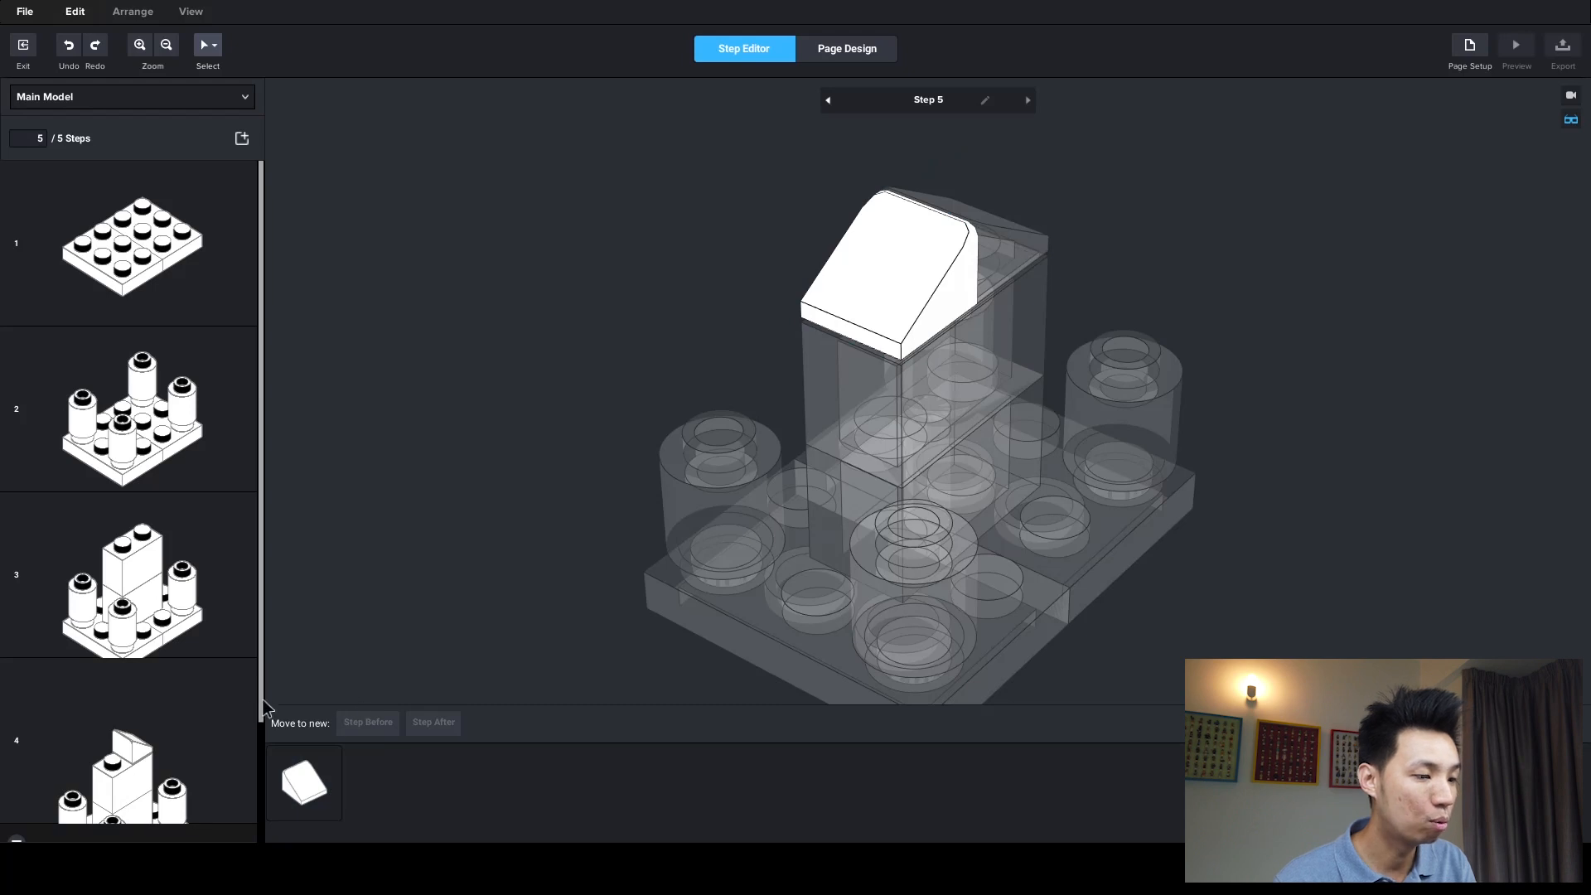
# - Review building steps 3, 4 and 5 and the part options for a brick in step 3
pyautogui.scroll(-2, 262, 699)
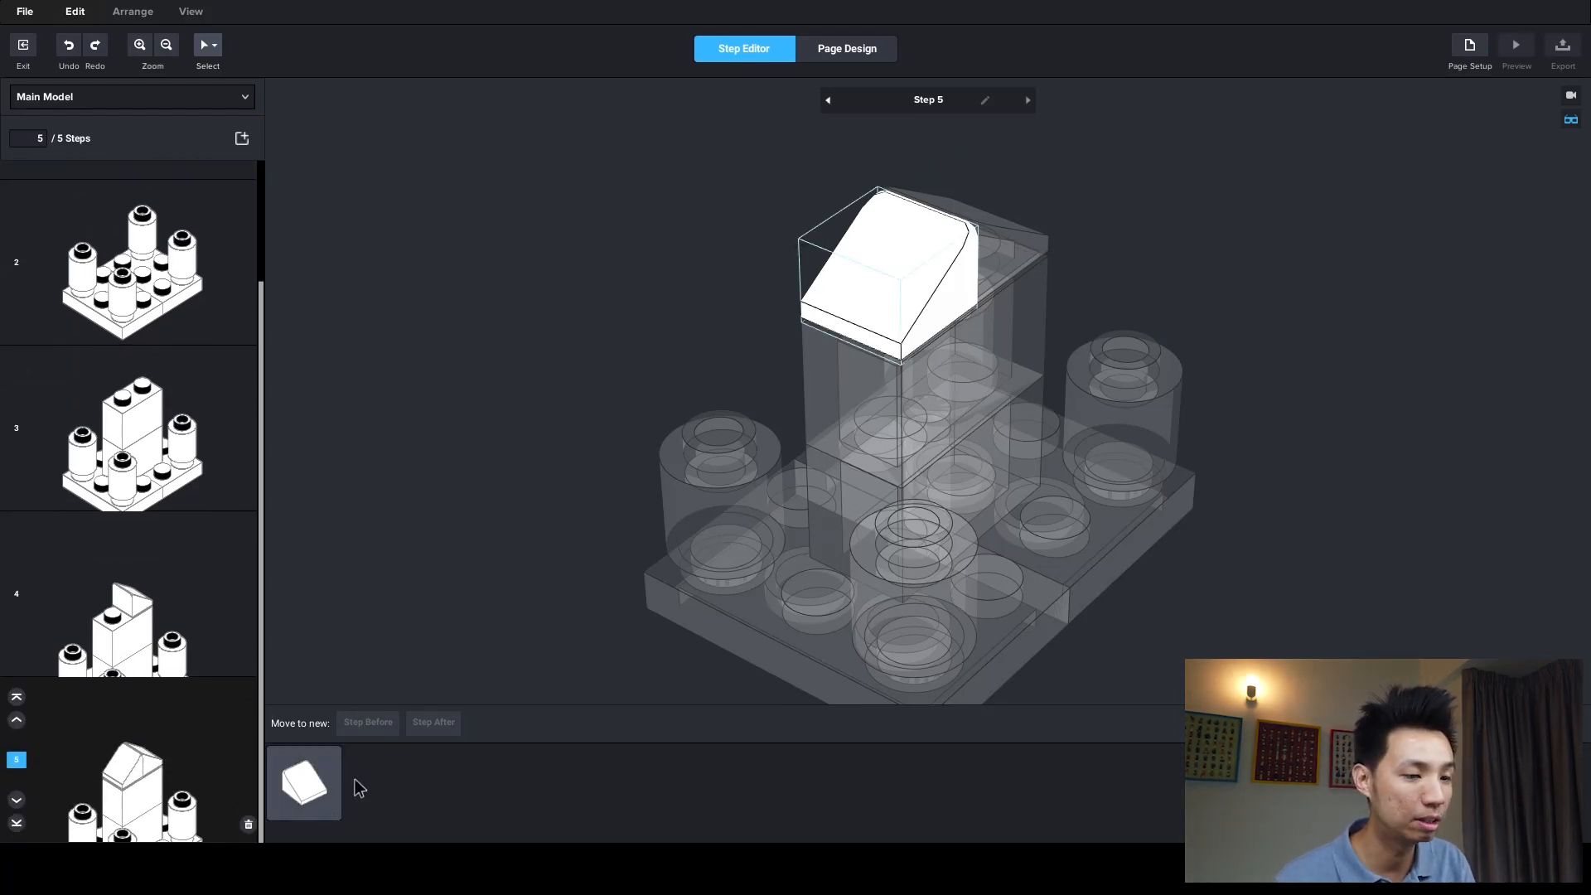
pyautogui.click(157, 456)
pyautogui.rightClick(804, 435)
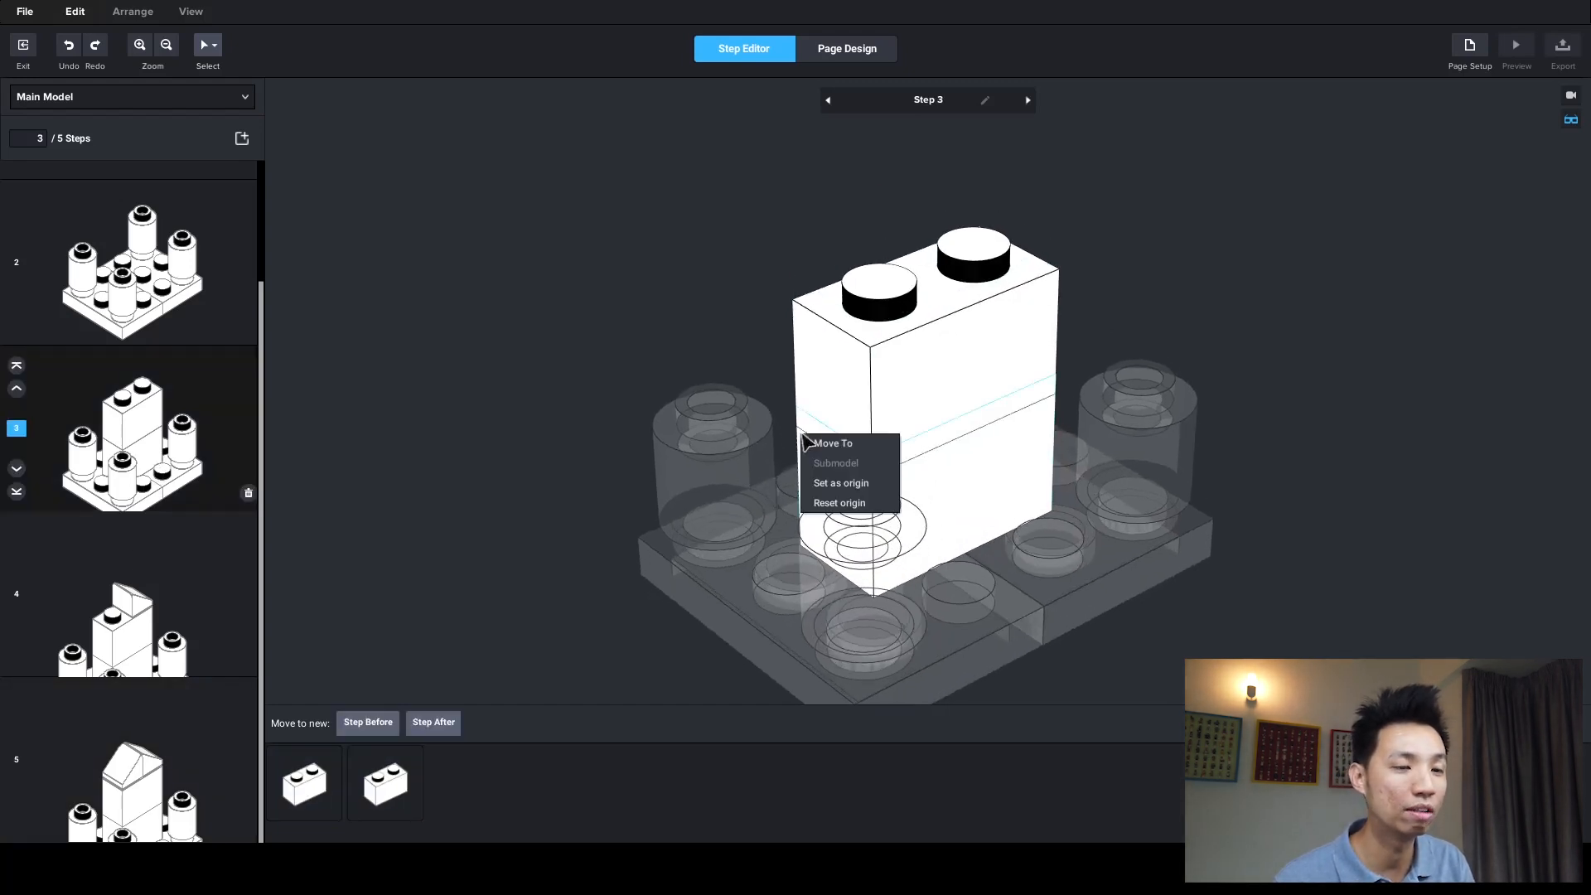
pyautogui.click(141, 615)
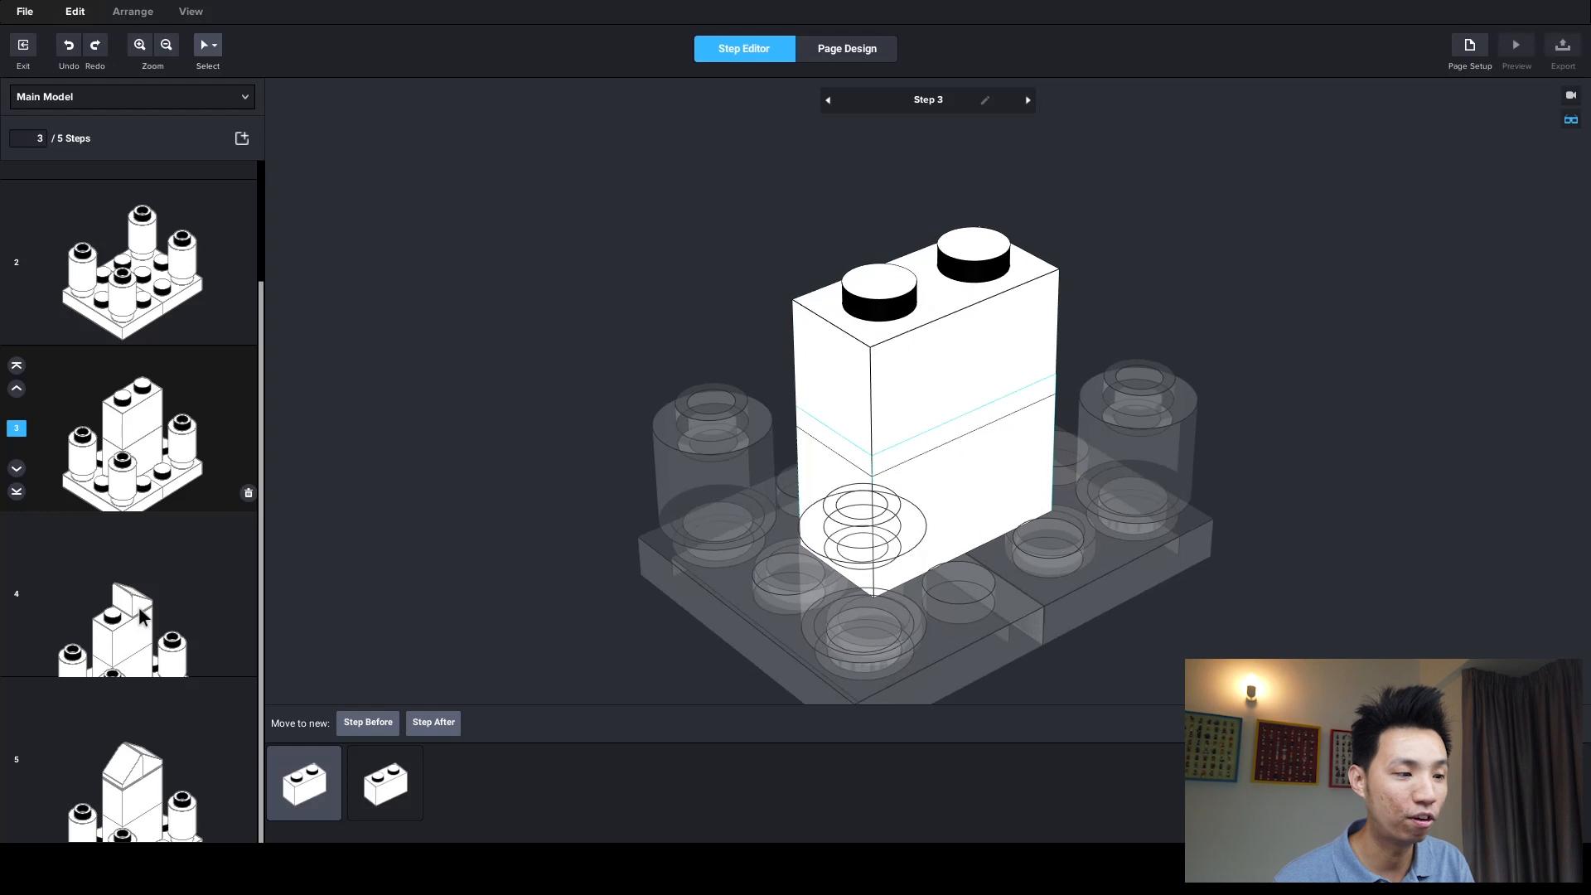
pyautogui.click(130, 648)
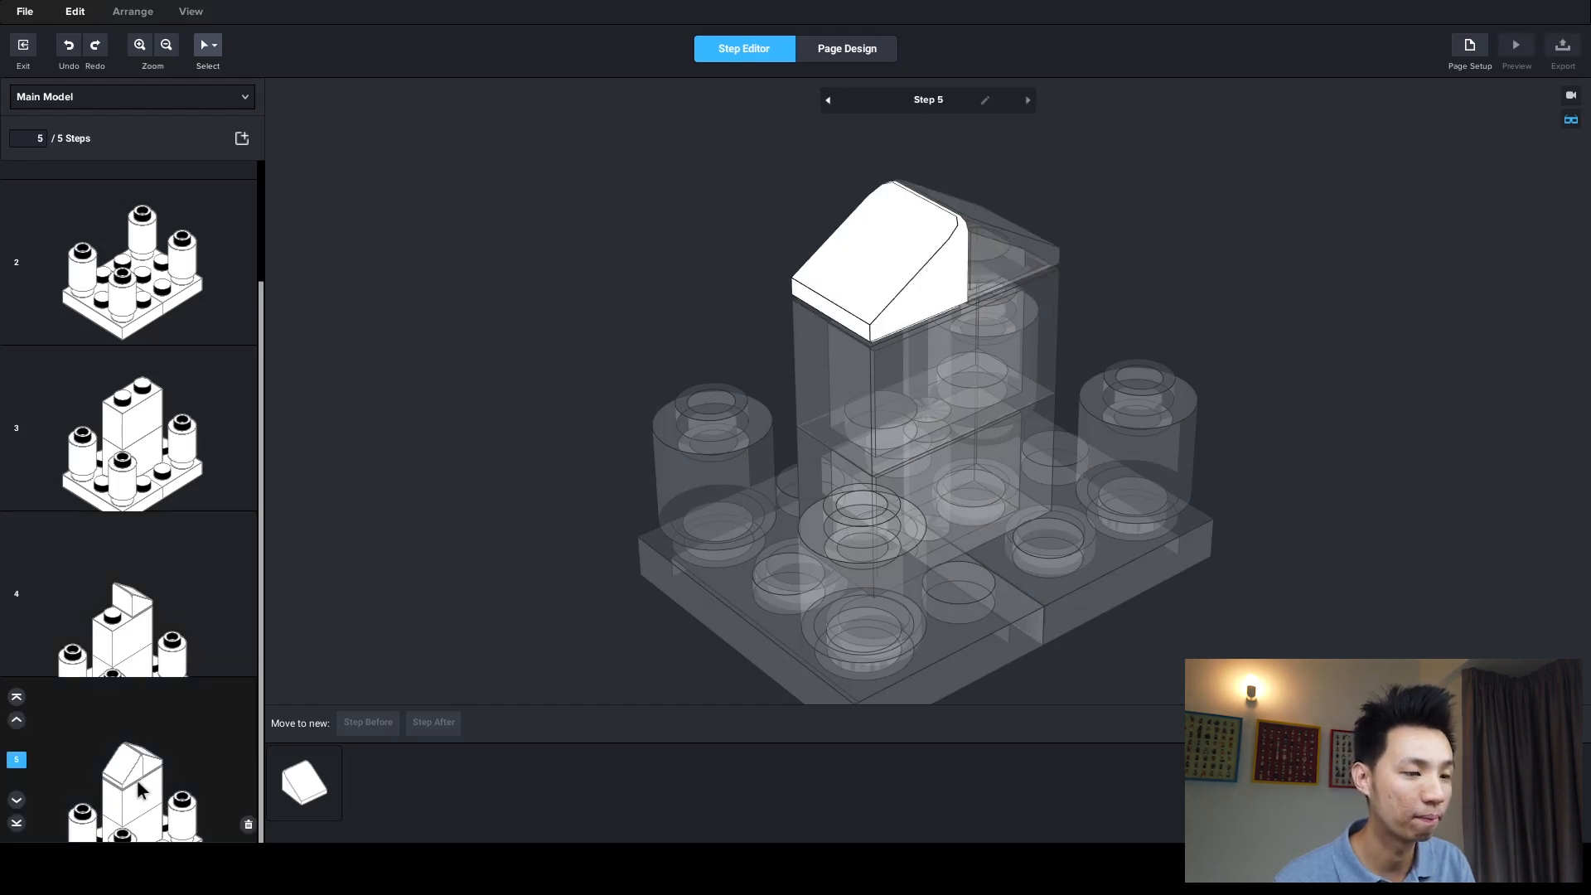
pyautogui.click(150, 441)
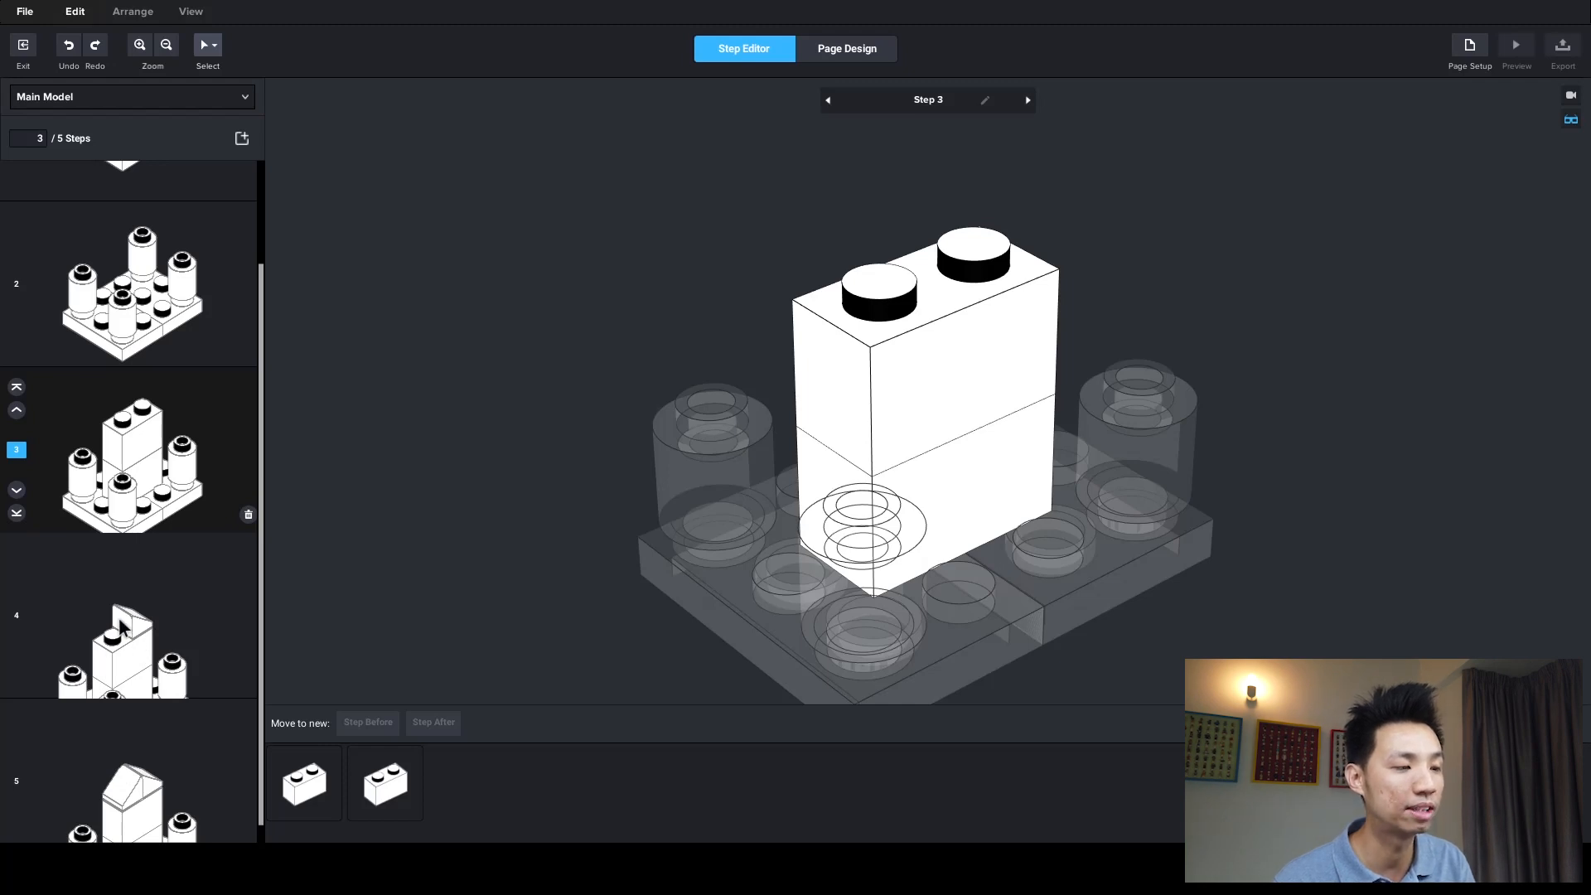
# - Return to the model, move the slope from Step 5 into Step 4 and delete the empty Step 5
pyautogui.click(23, 45)
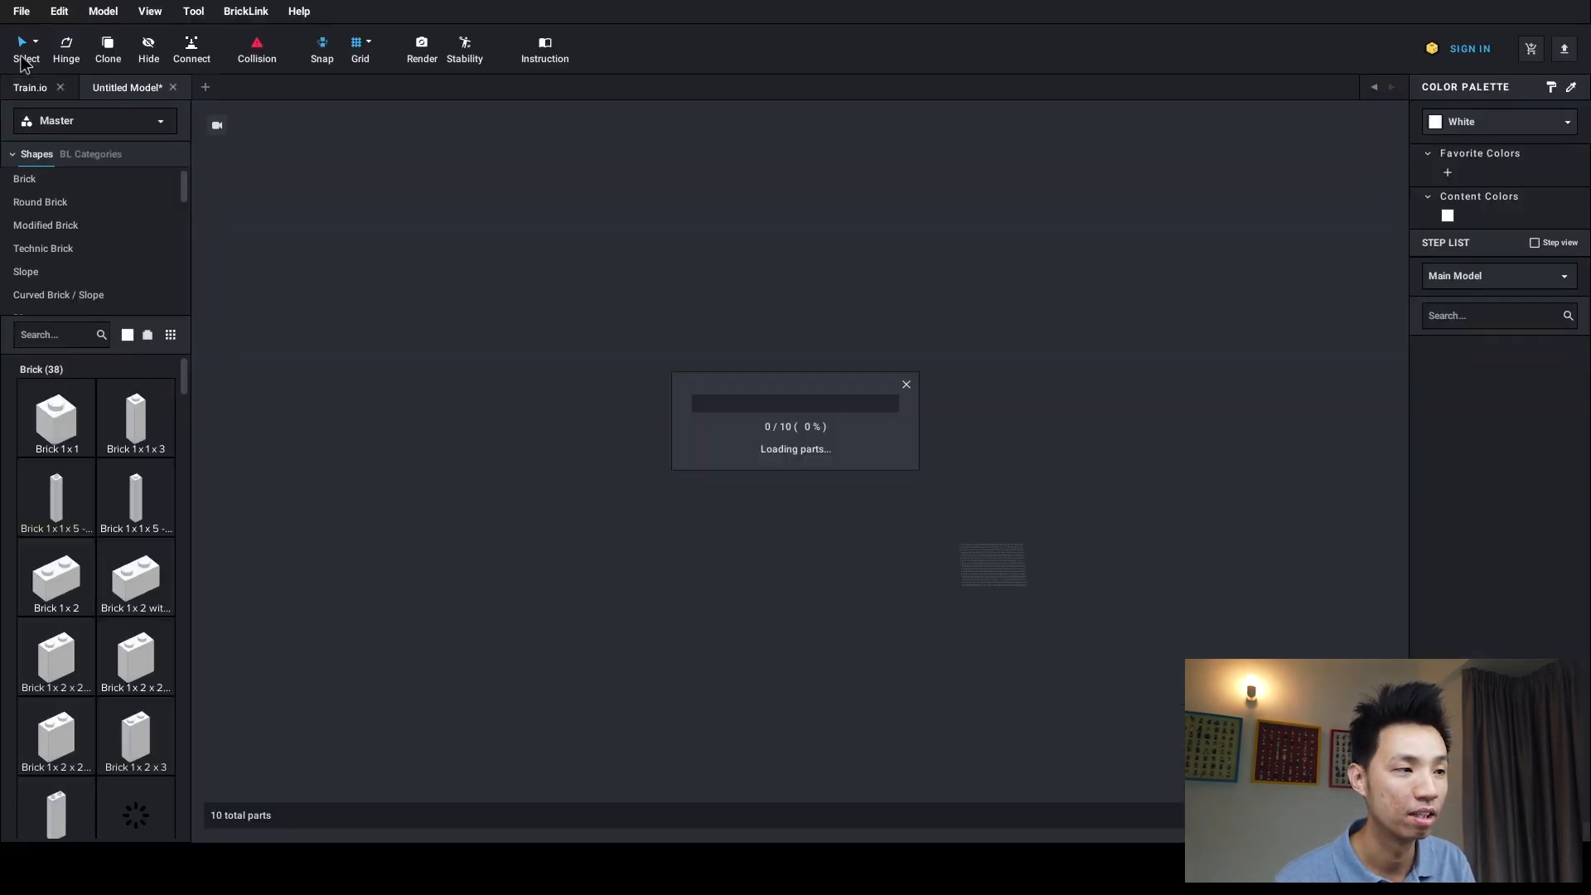
pyautogui.click(1521, 417)
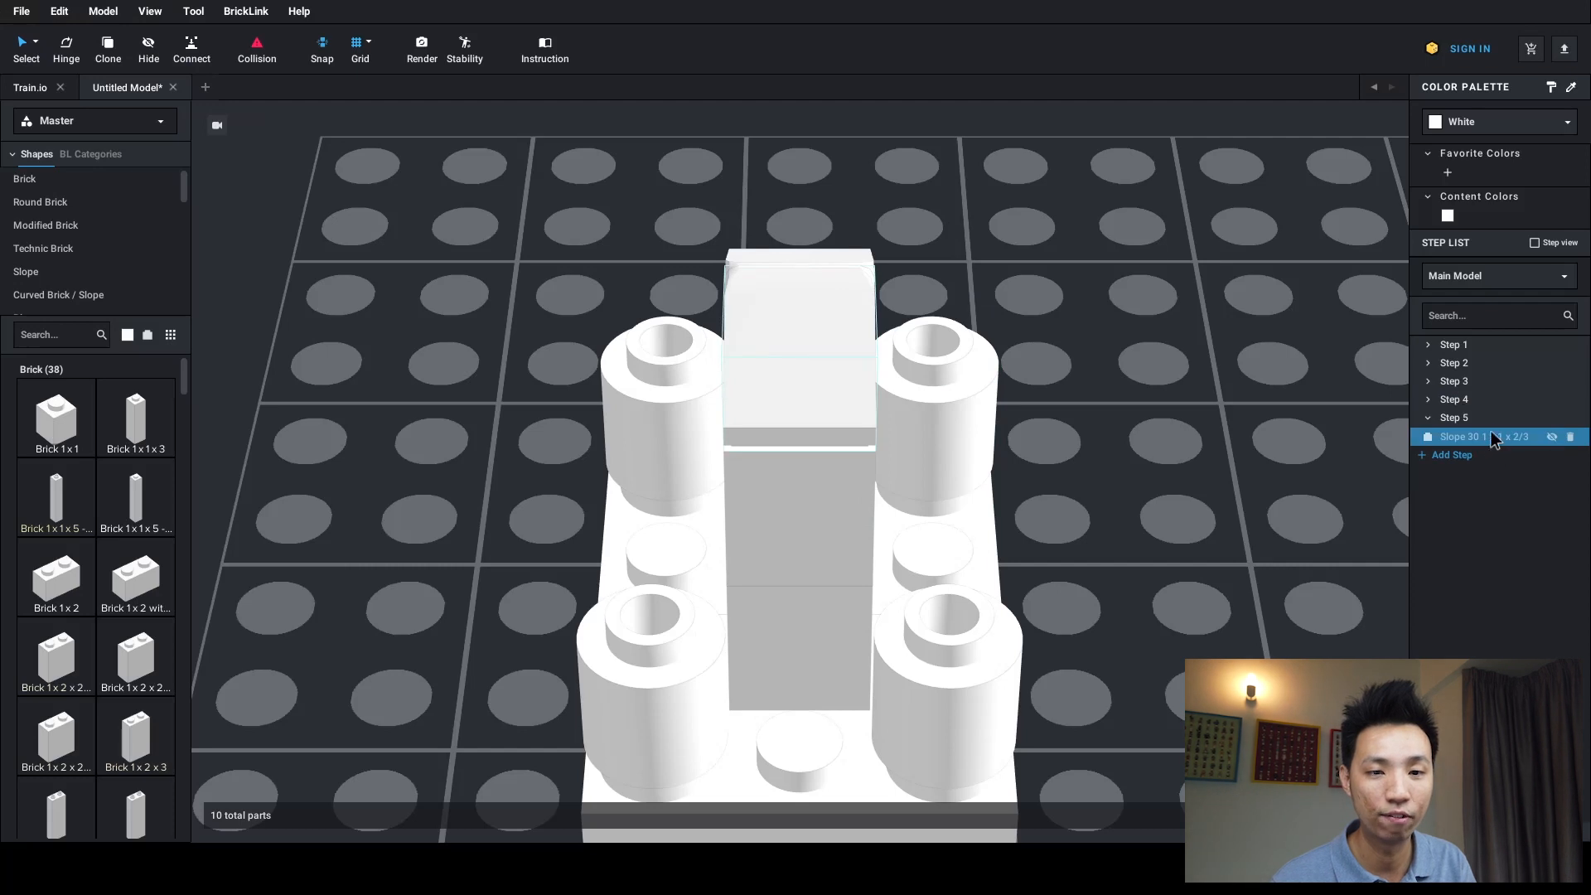
pyautogui.moveTo(1491, 438); pyautogui.dragTo(1492, 403)
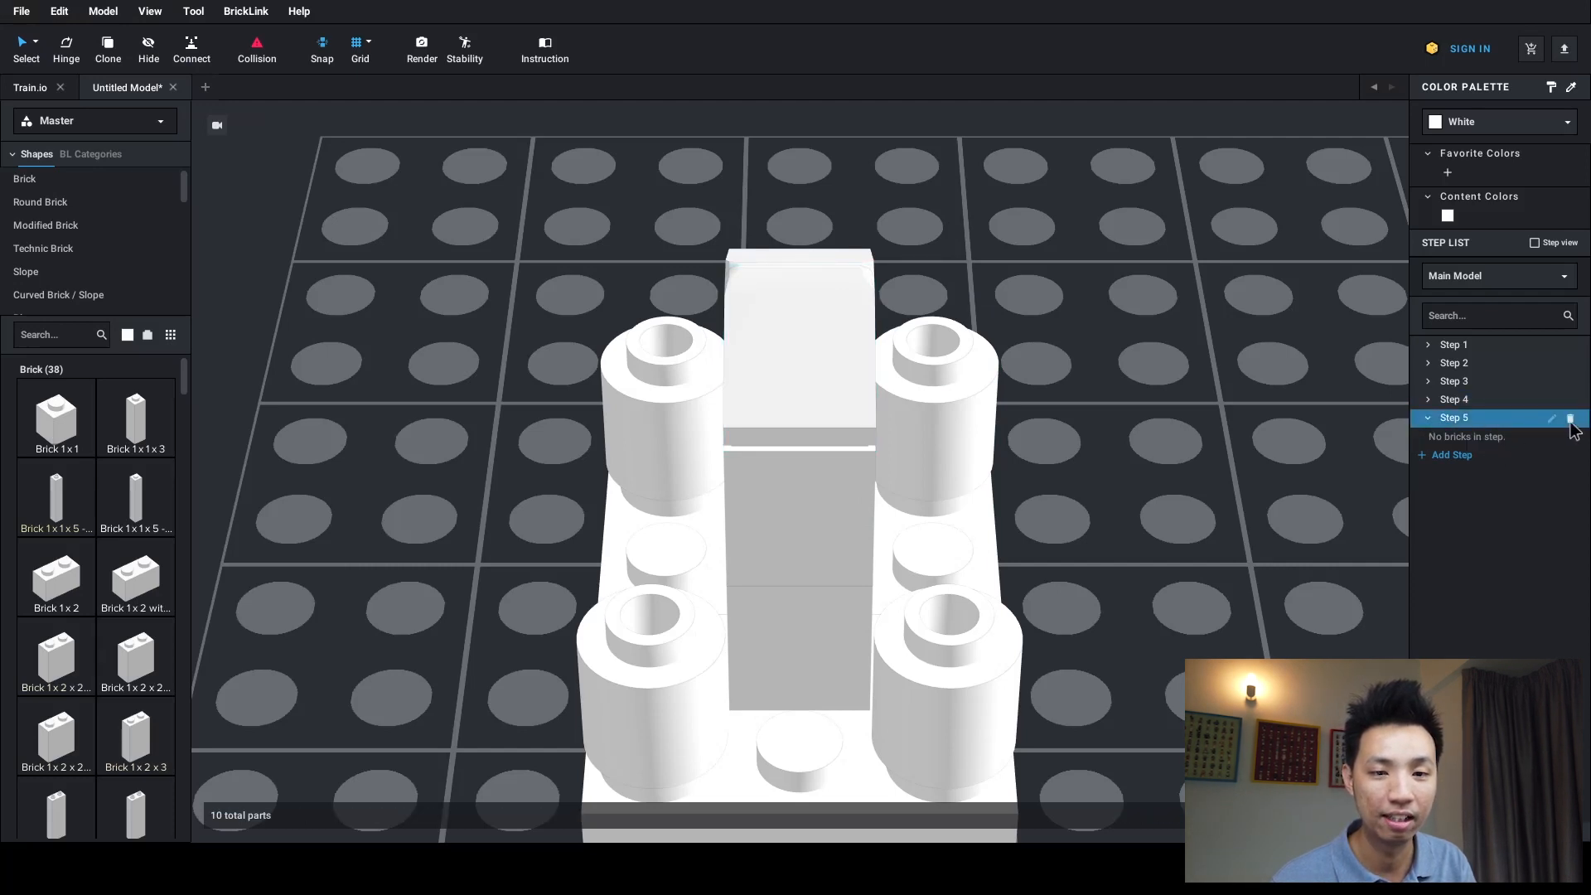
pyautogui.click(1570, 418)
# - Reopen the instruction editor in page design mode and compare the global style settings with the page format settings
pyautogui.click(544, 48)
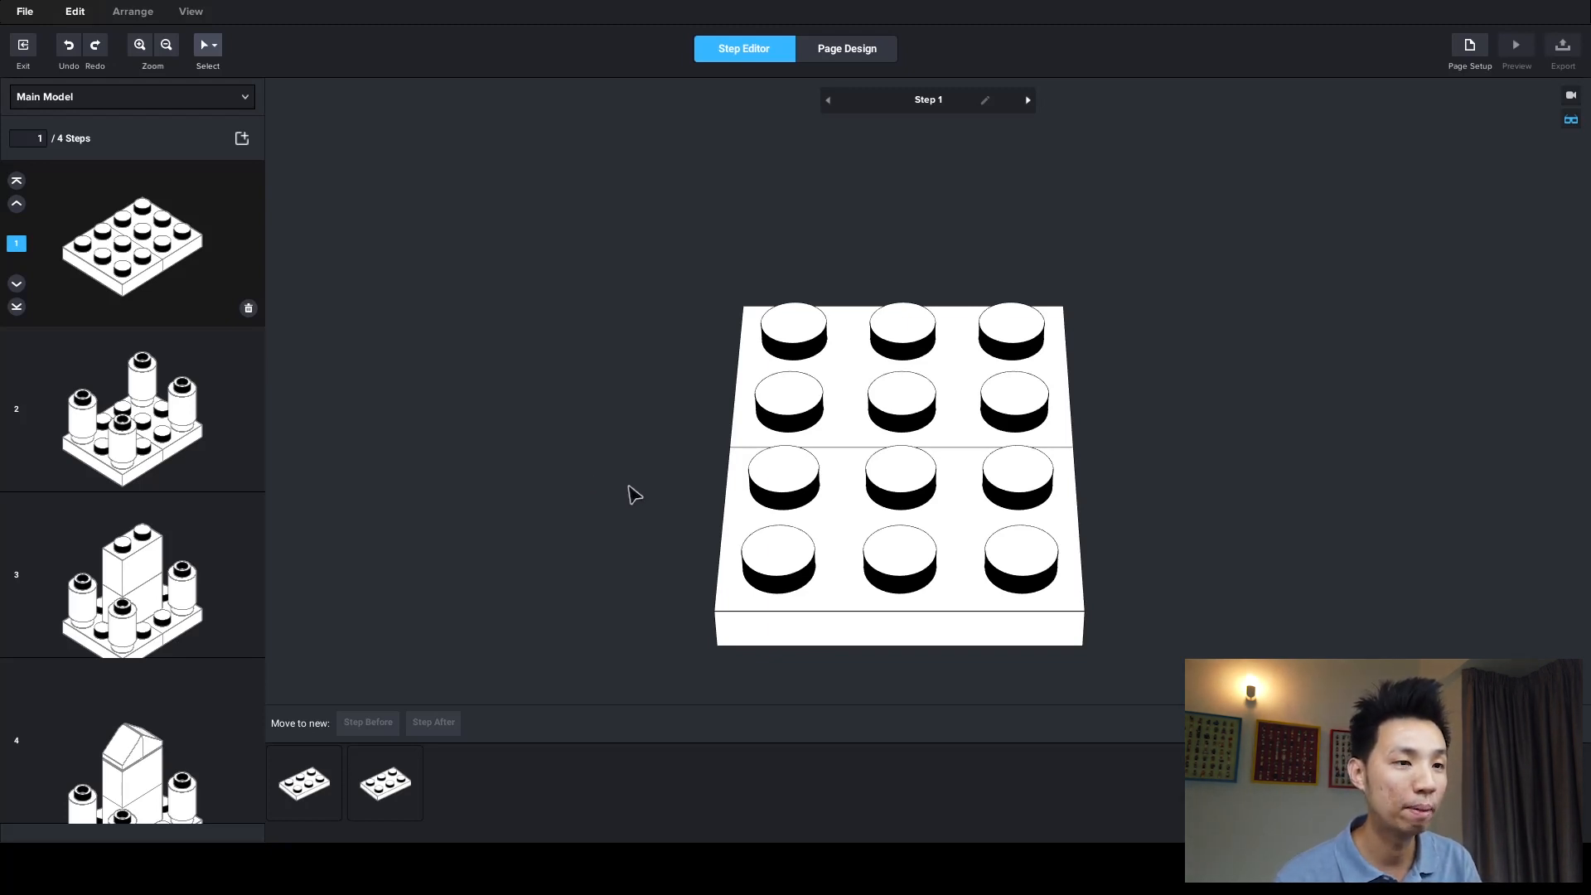
pyautogui.click(836, 57)
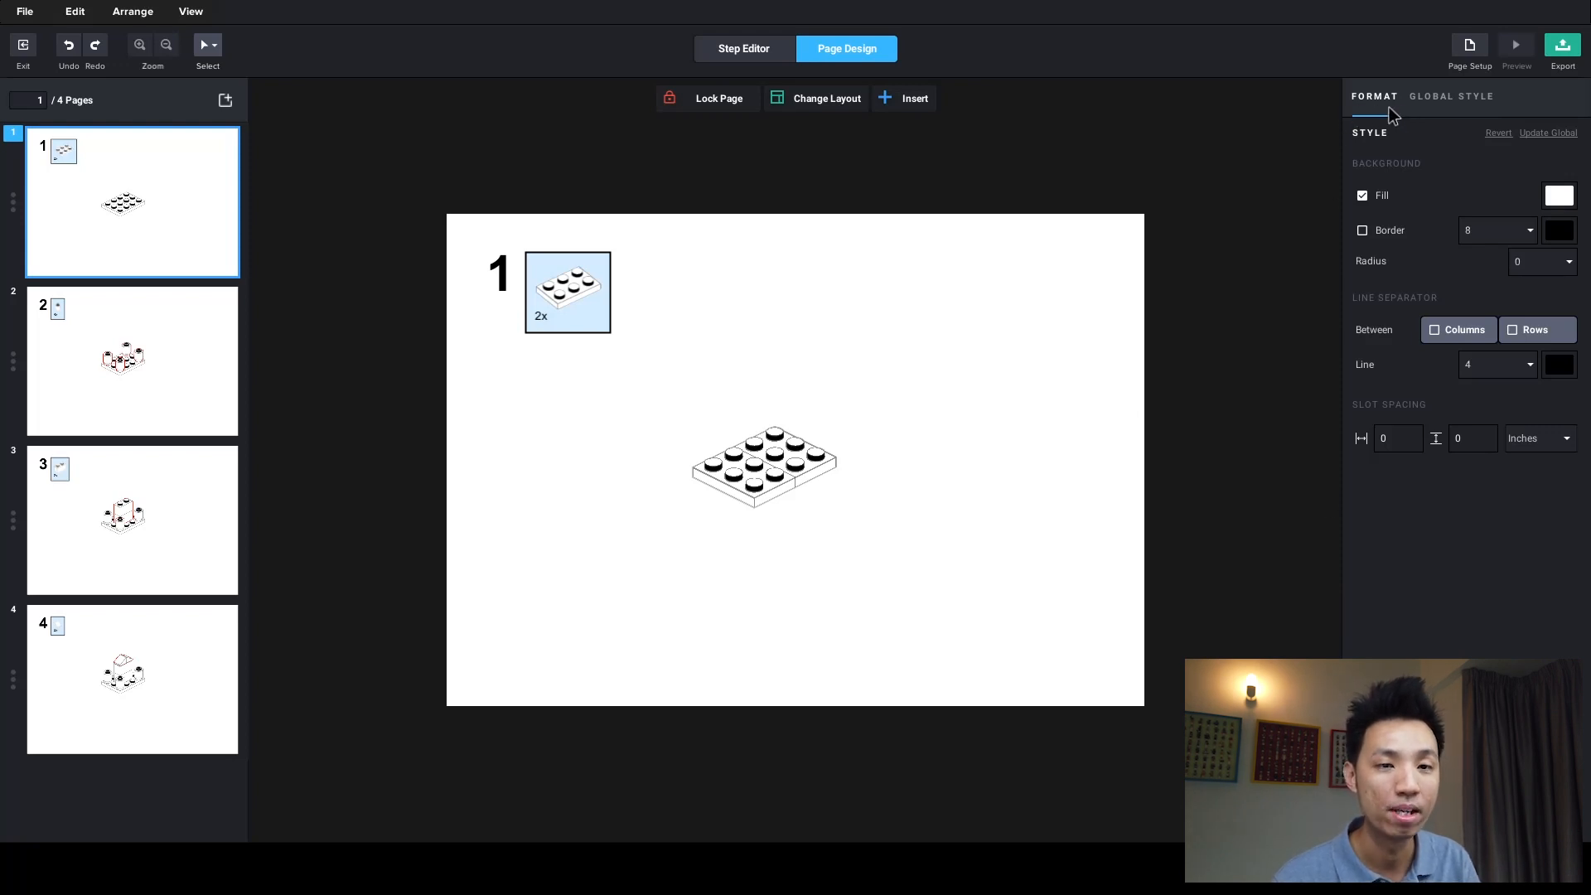
pyautogui.click(1439, 106)
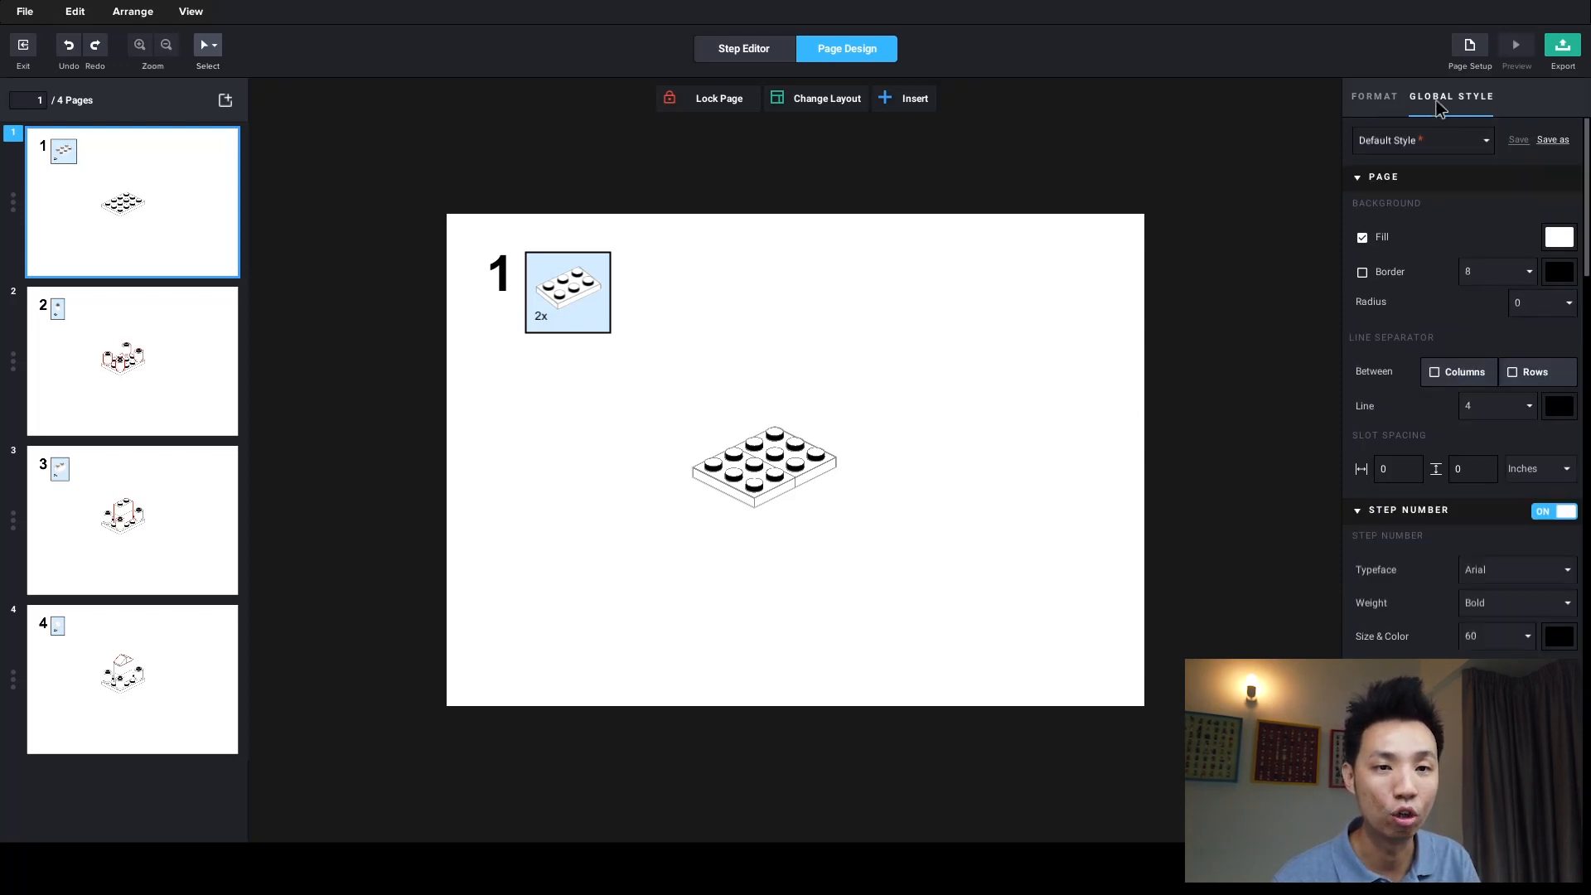
pyautogui.click(1375, 99)
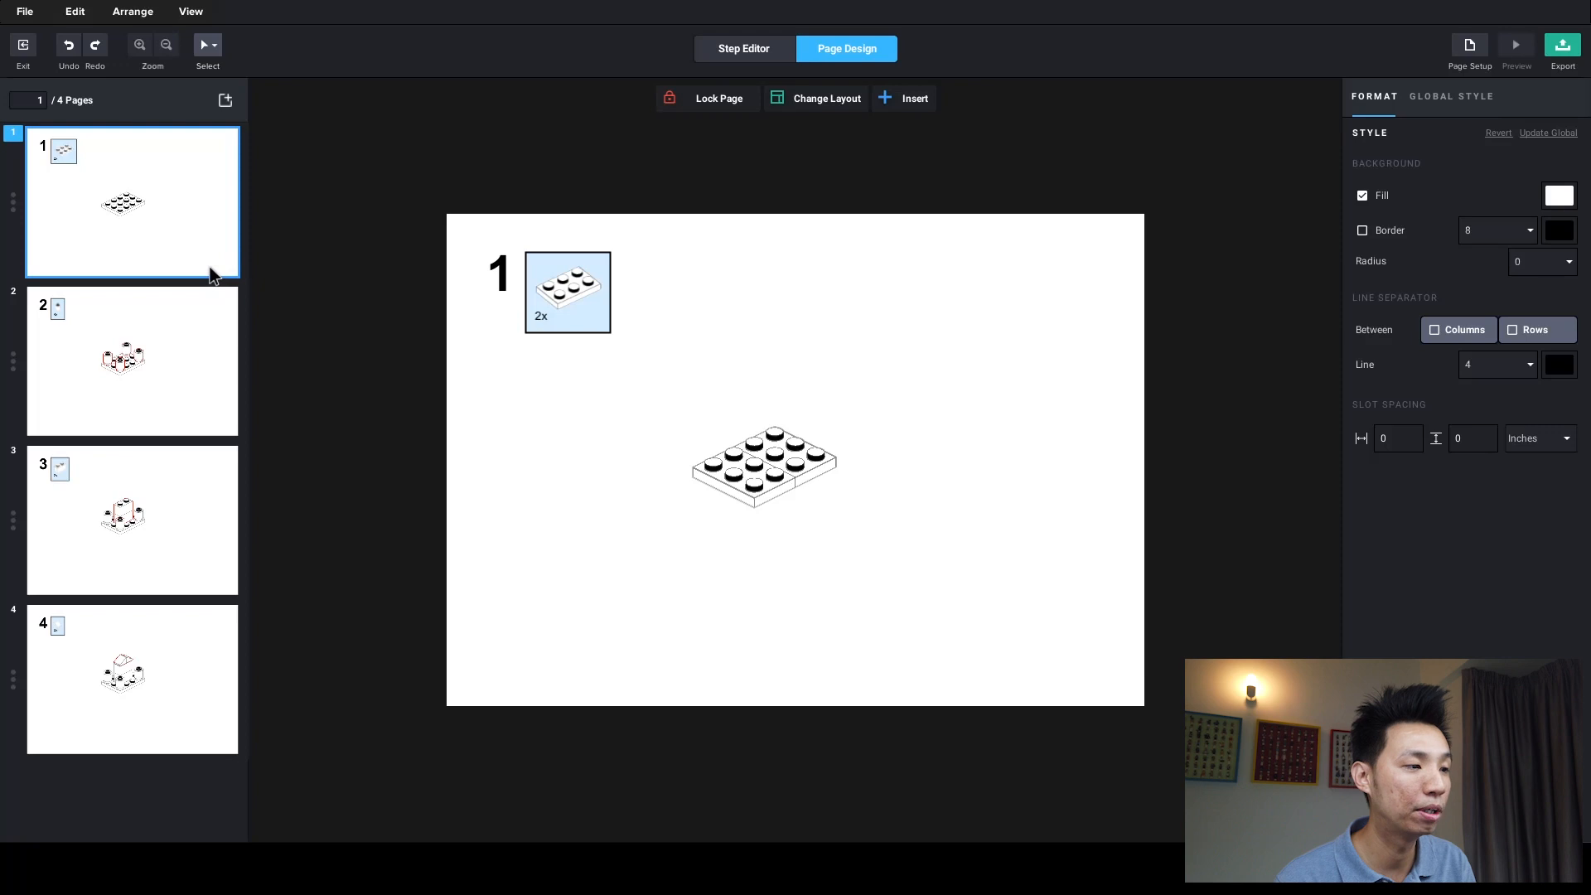
# - Select instruction pages 1 and 2 together and set their background fill to blue (#4731FF)
pyautogui.click(192, 345)
pyautogui.click(195, 263)
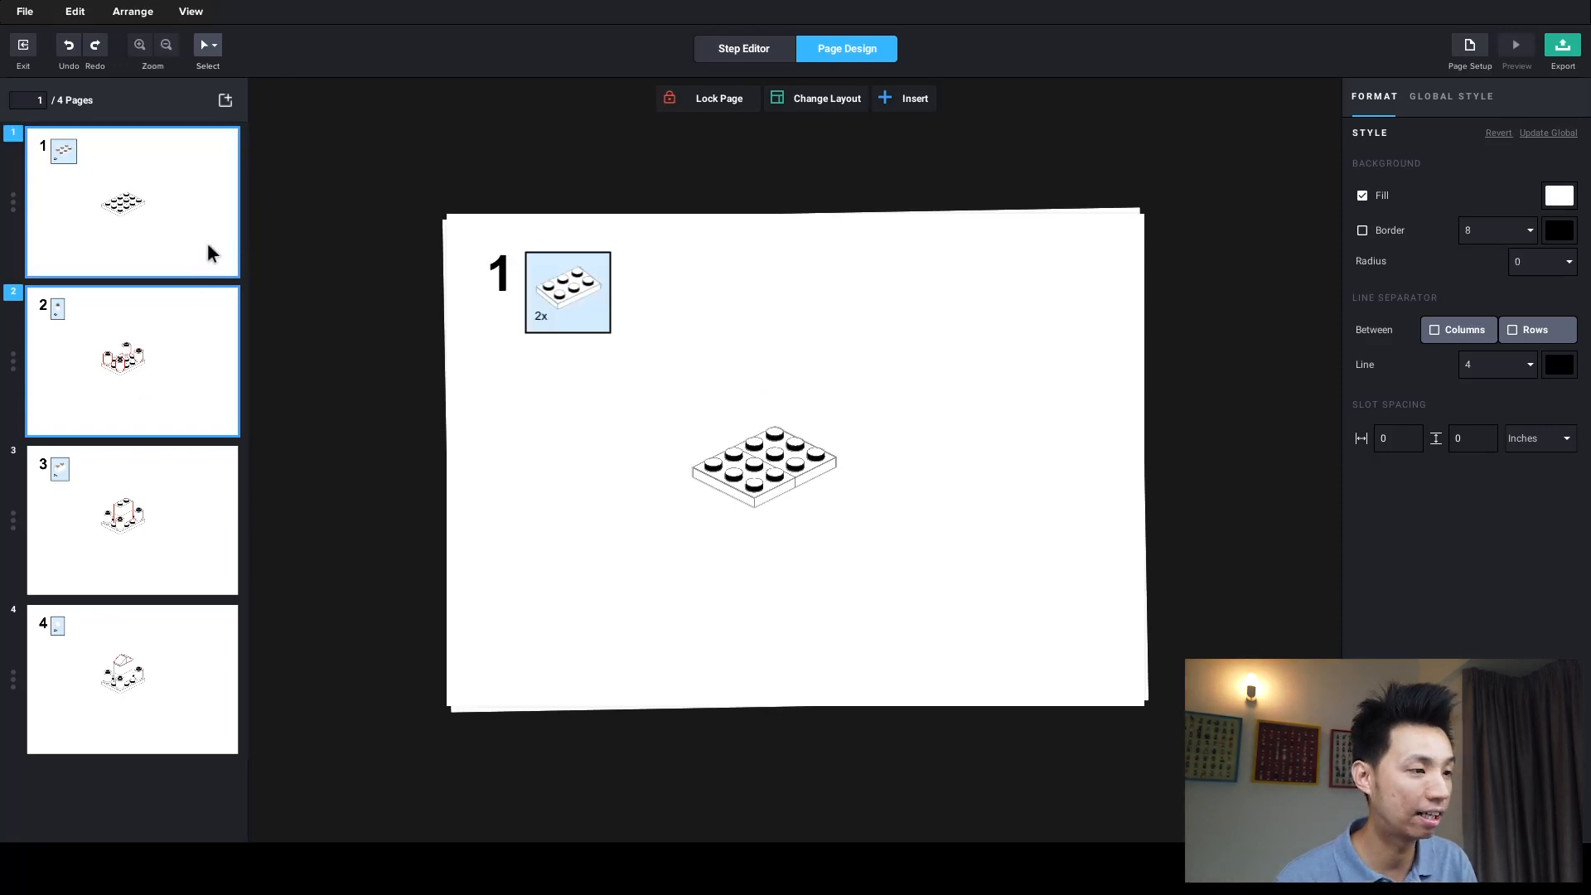
pyautogui.click(204, 346)
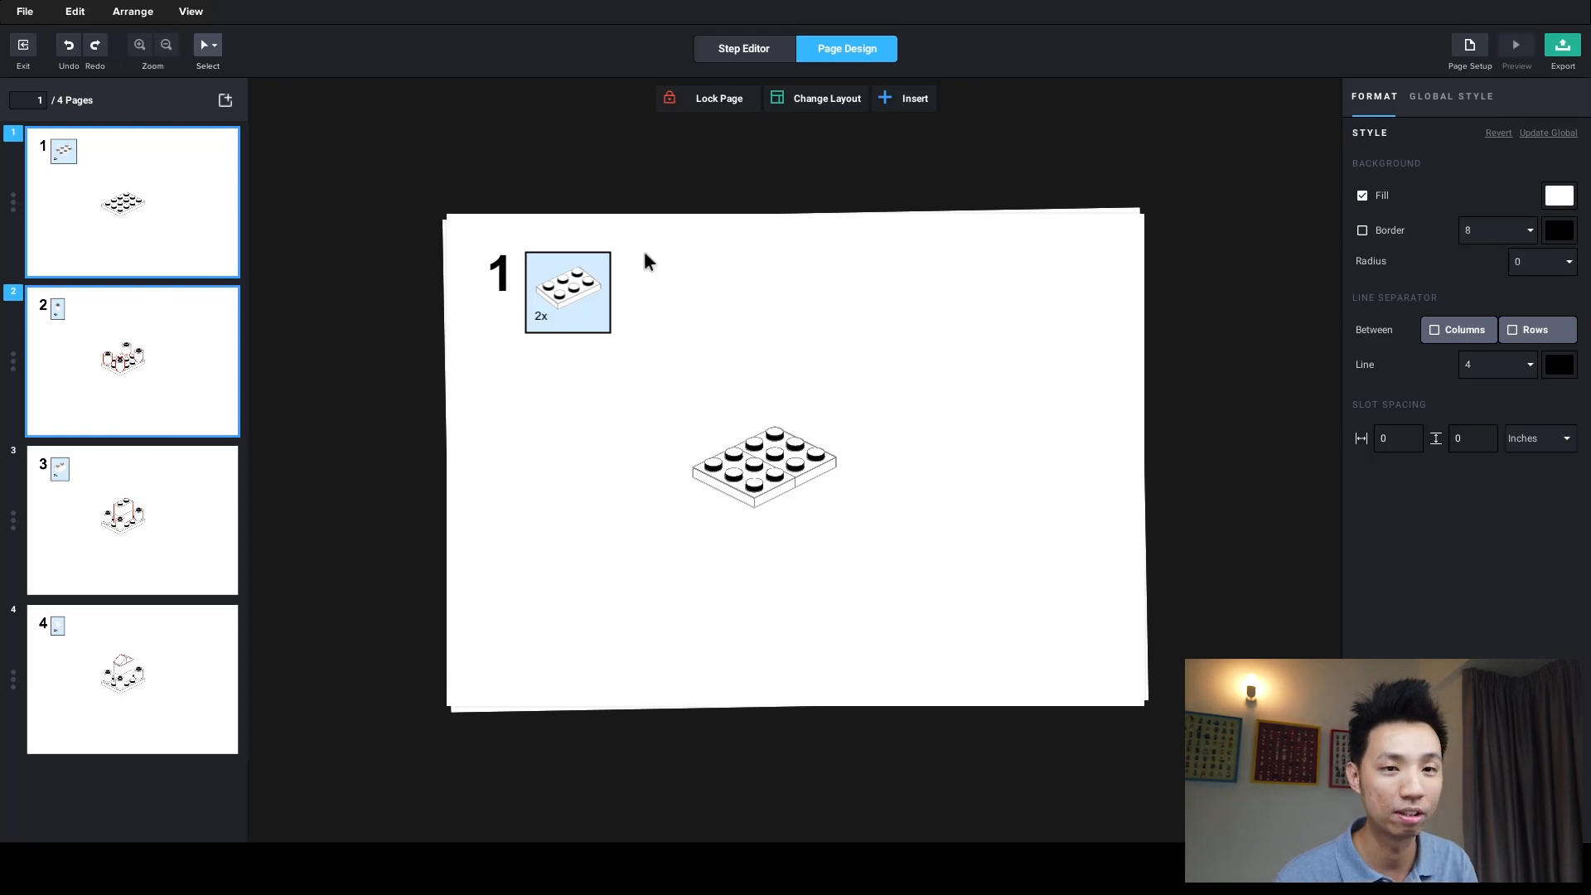
pyautogui.click(1558, 196)
pyautogui.moveTo(1402, 315); pyautogui.dragTo(1377, 313)
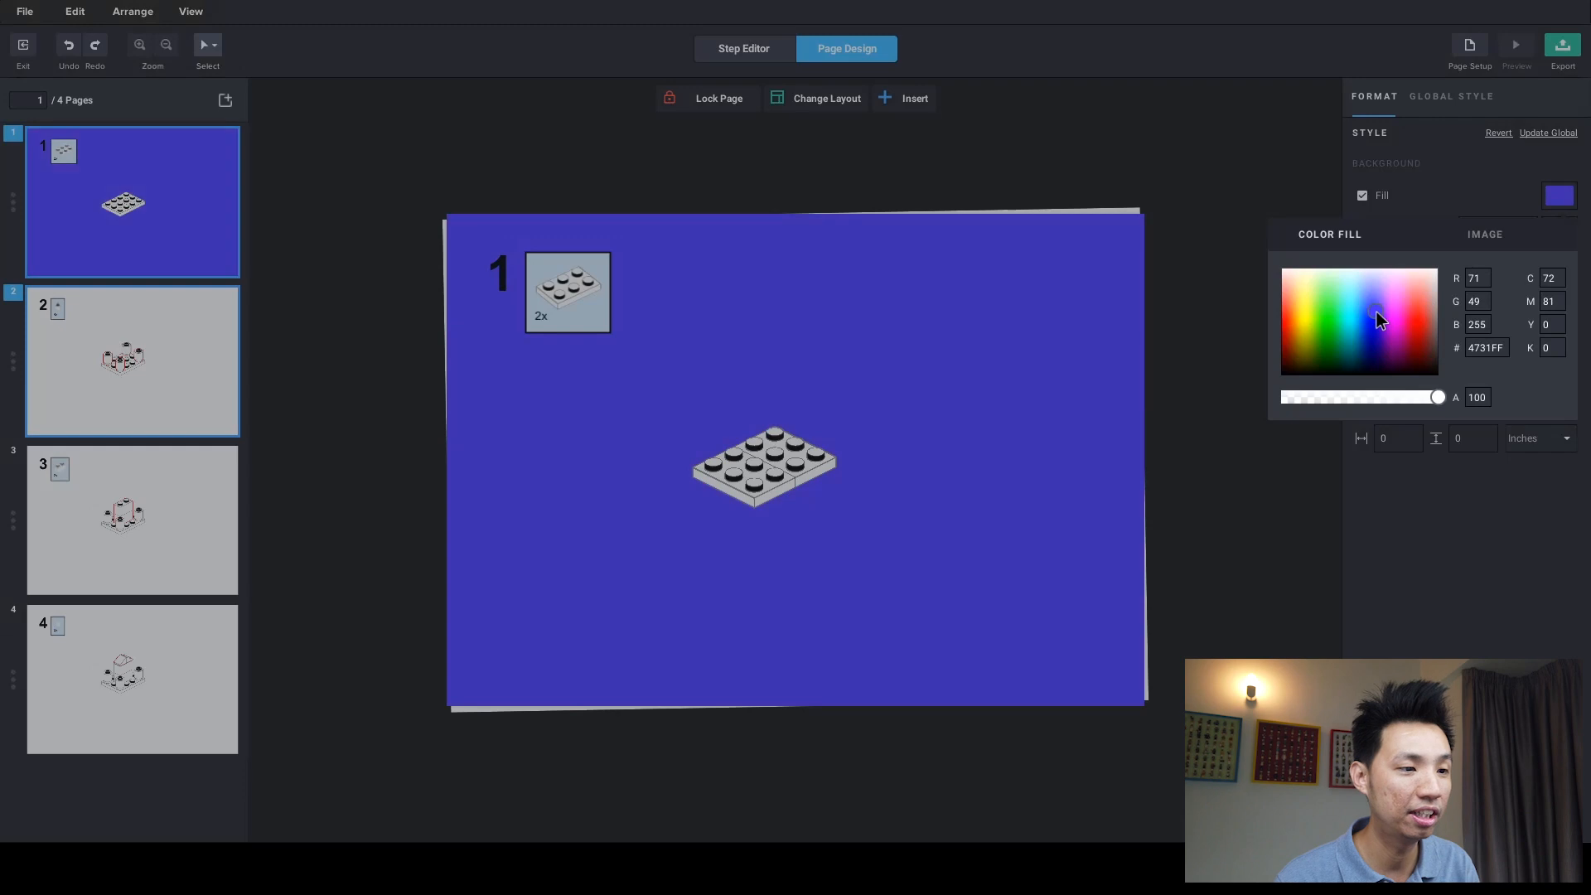
pyautogui.click(1287, 454)
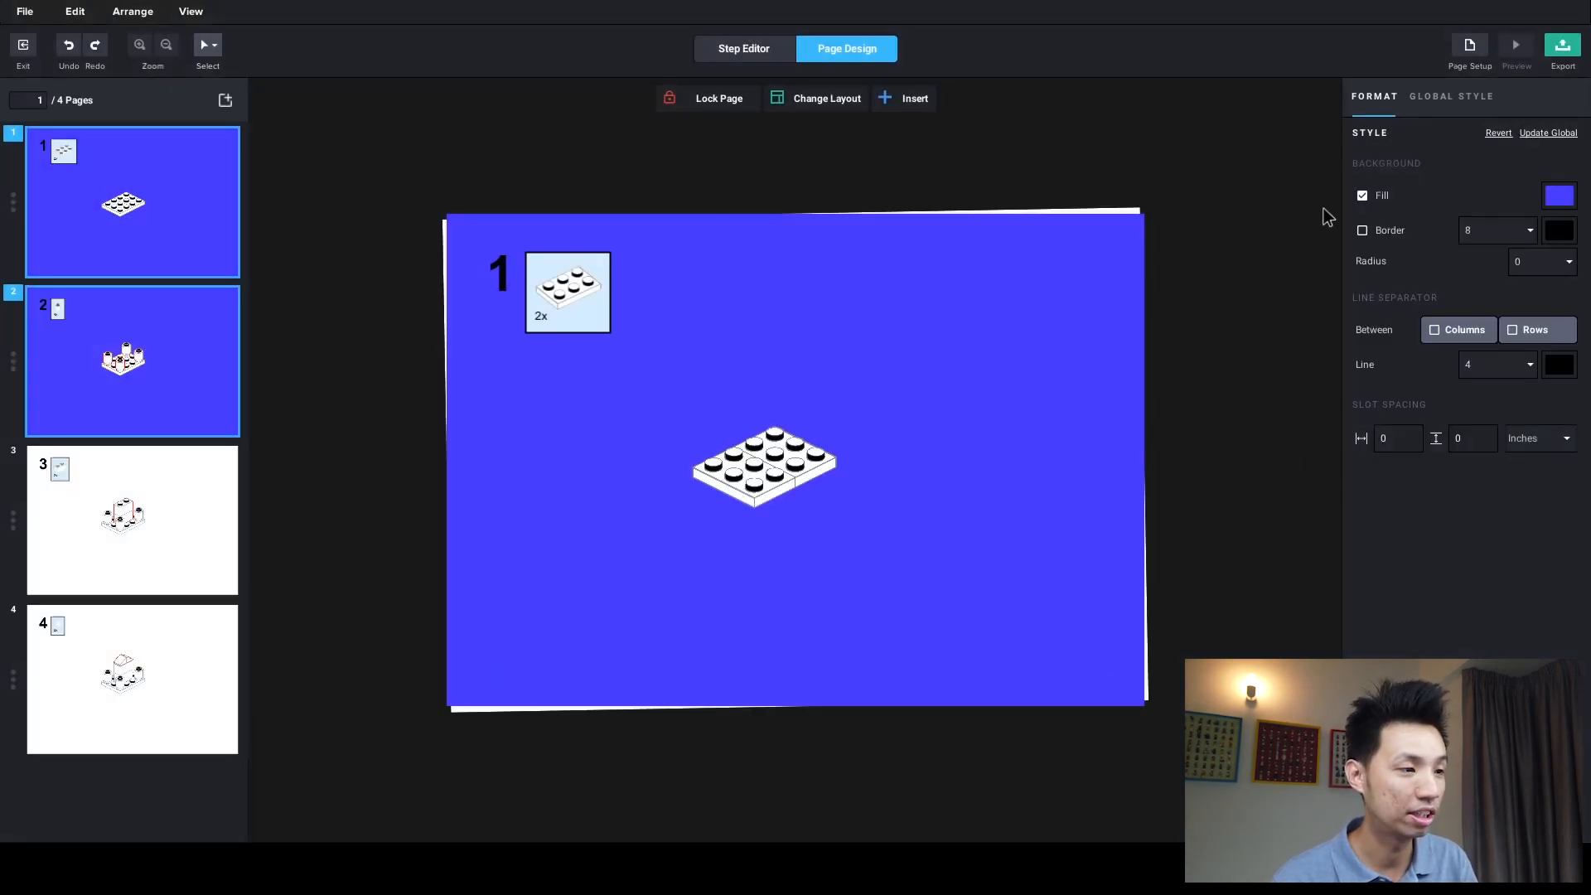
# - Undo the blue fill on the selected pages and set the global page background fill to light blue (#86F2FF)
pyautogui.hotkey('ctrl', 'z')
pyautogui.click(233, 212)
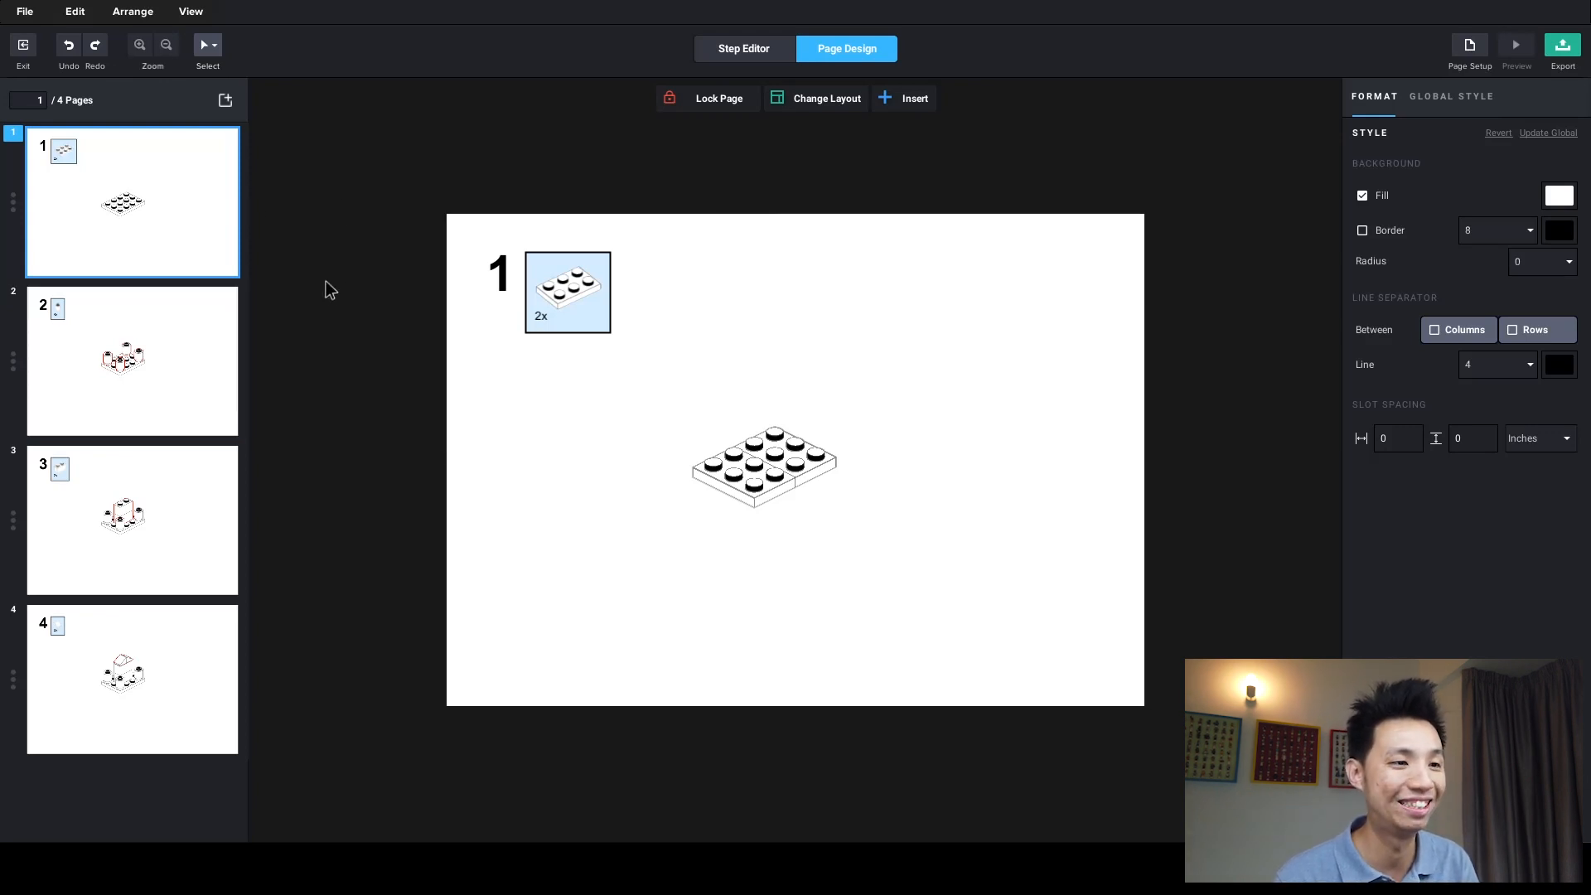
pyautogui.click(1463, 103)
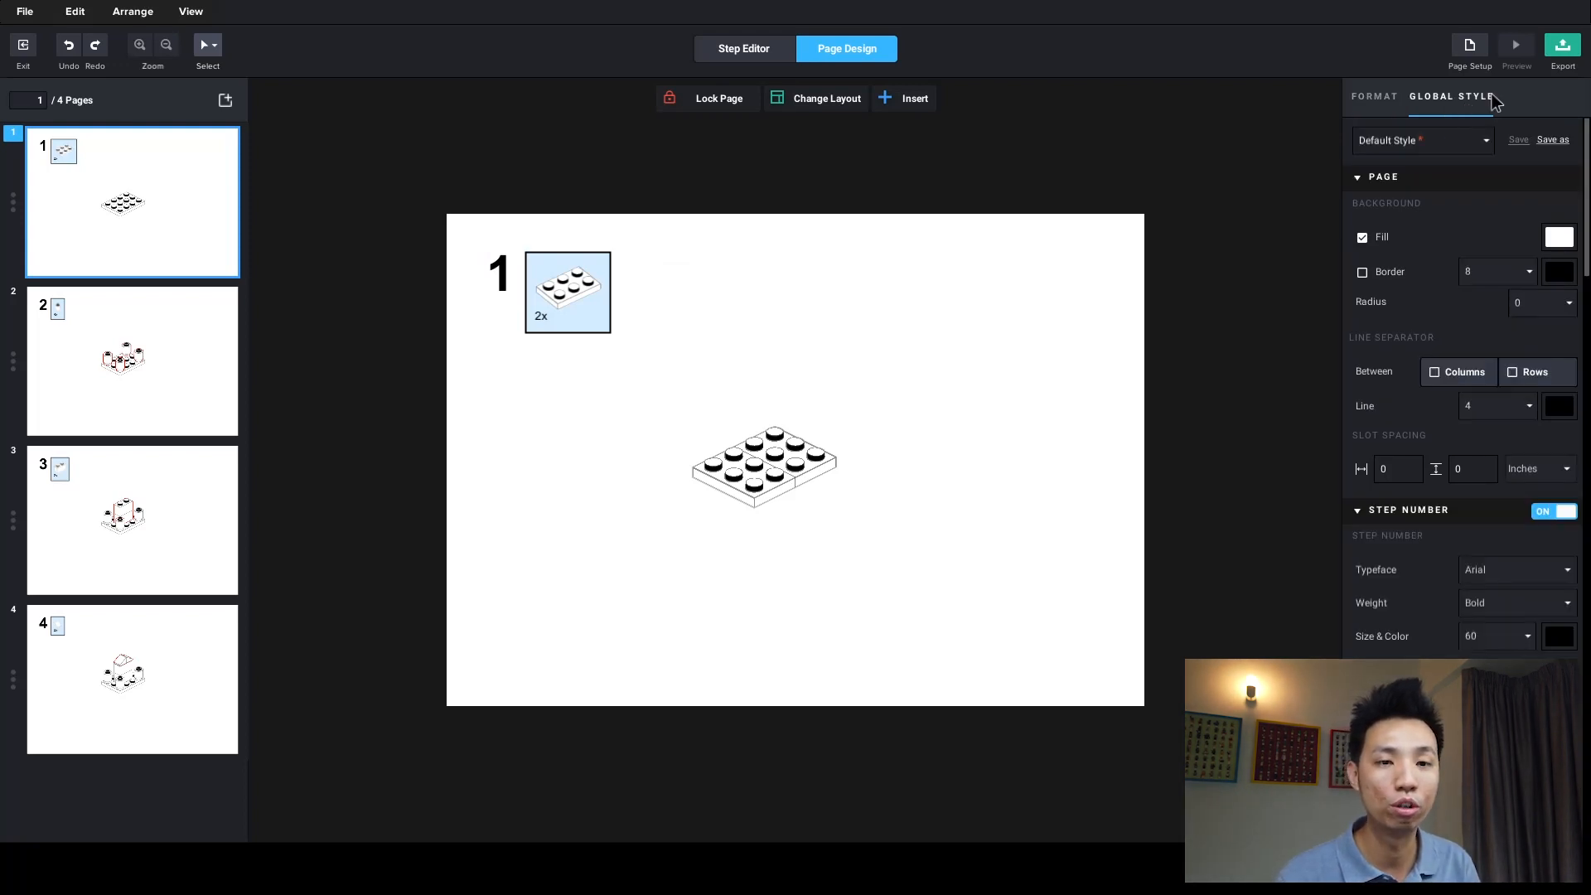
pyautogui.click(1557, 238)
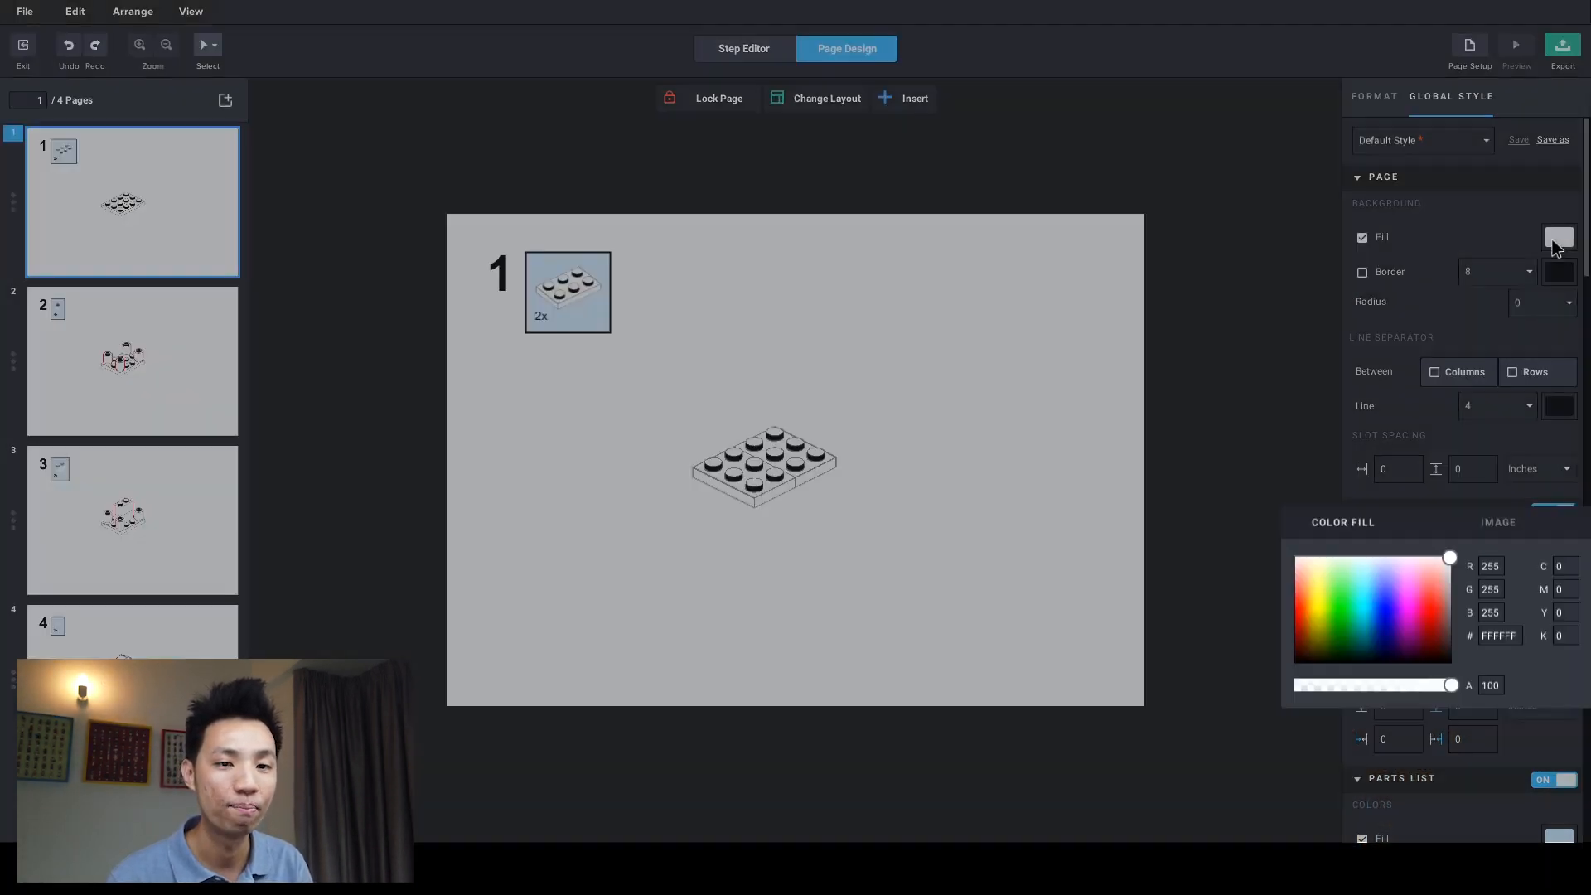
pyautogui.moveTo(1365, 617); pyautogui.dragTo(1366, 581)
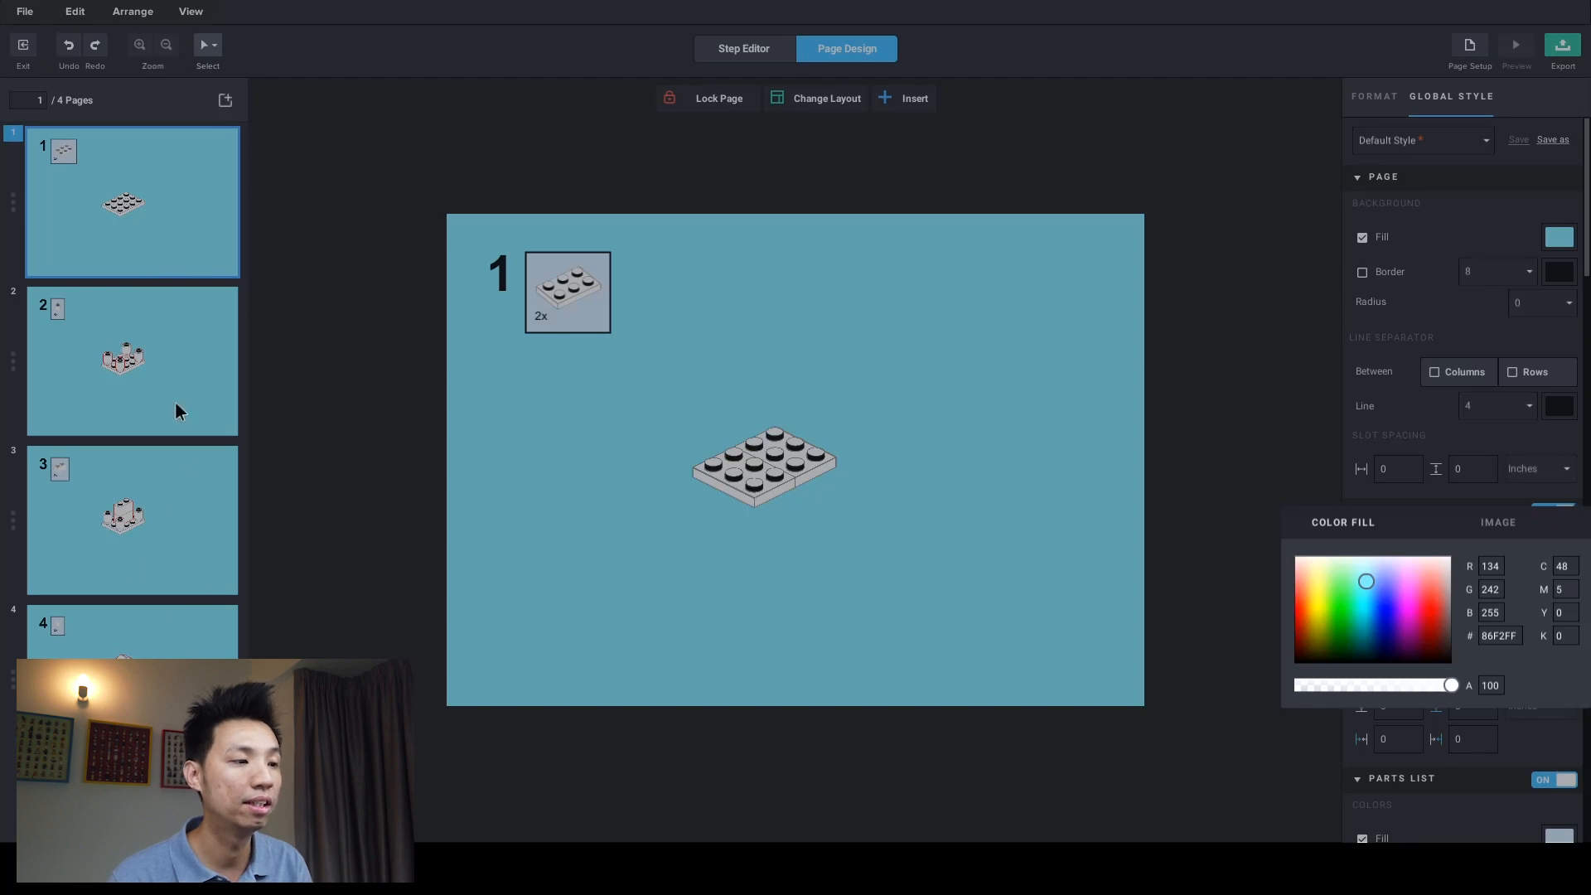
pyautogui.click(1251, 439)
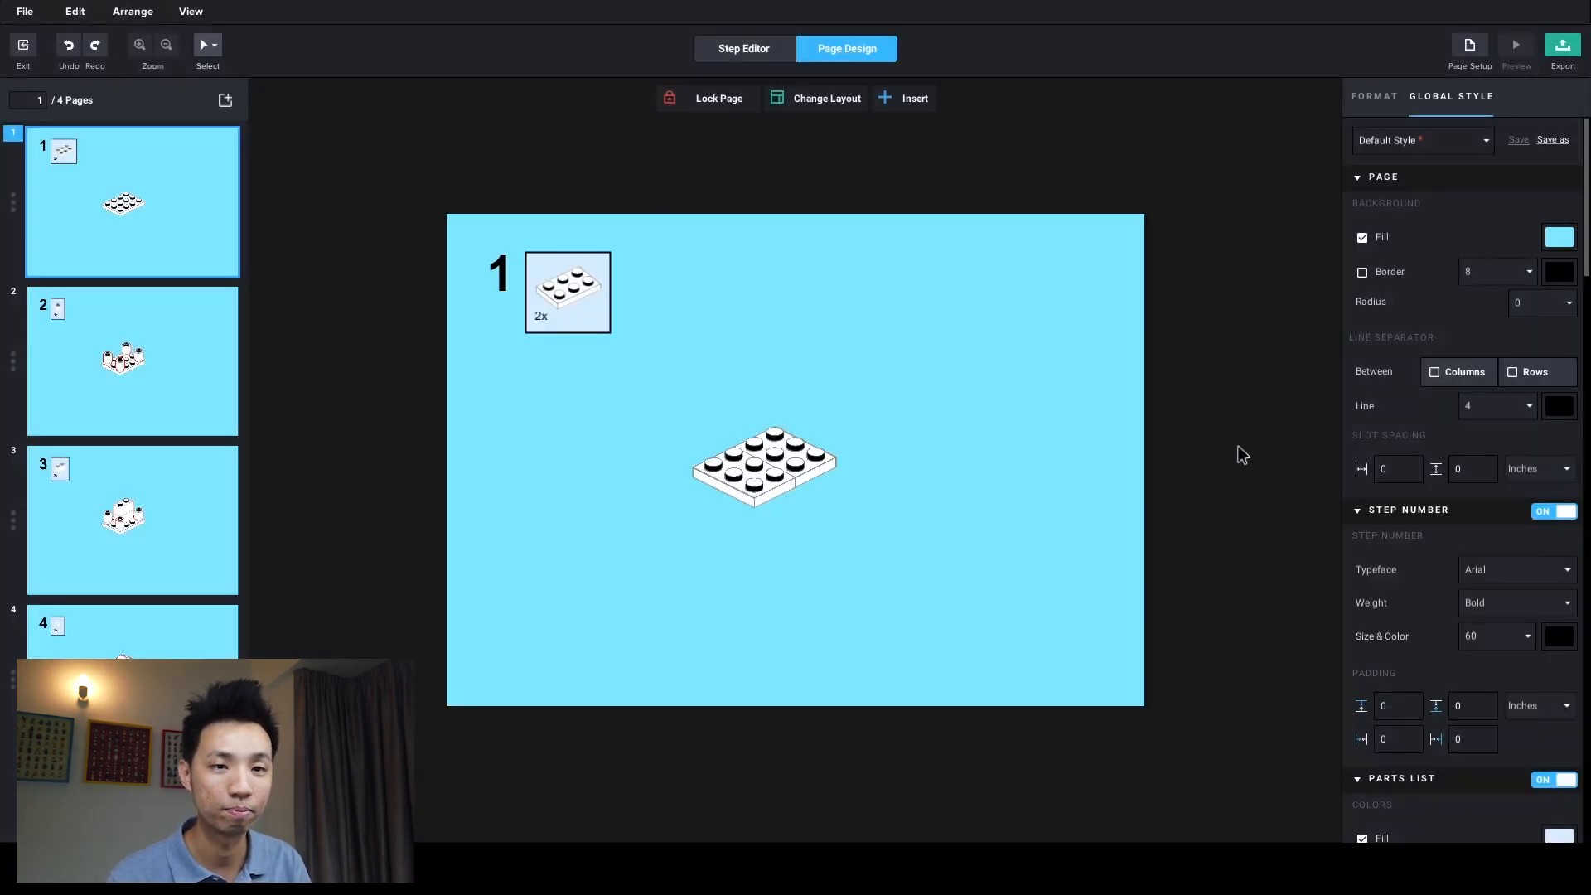
# - Try hiding the step numbers through the global style and turn them back on
pyautogui.click(1375, 97)
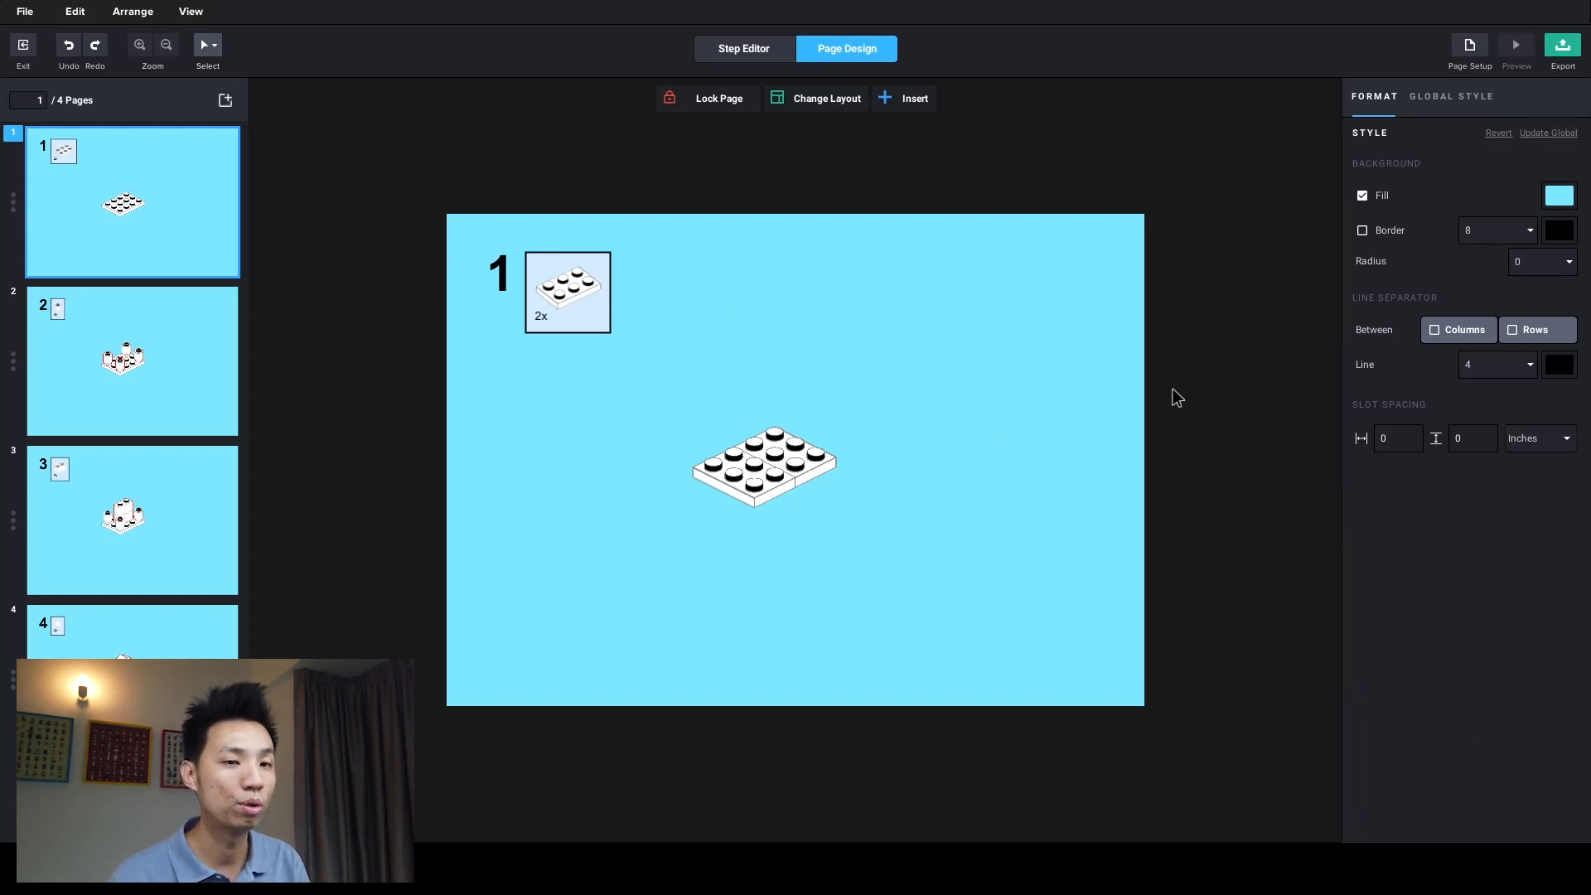
pyautogui.click(1450, 97)
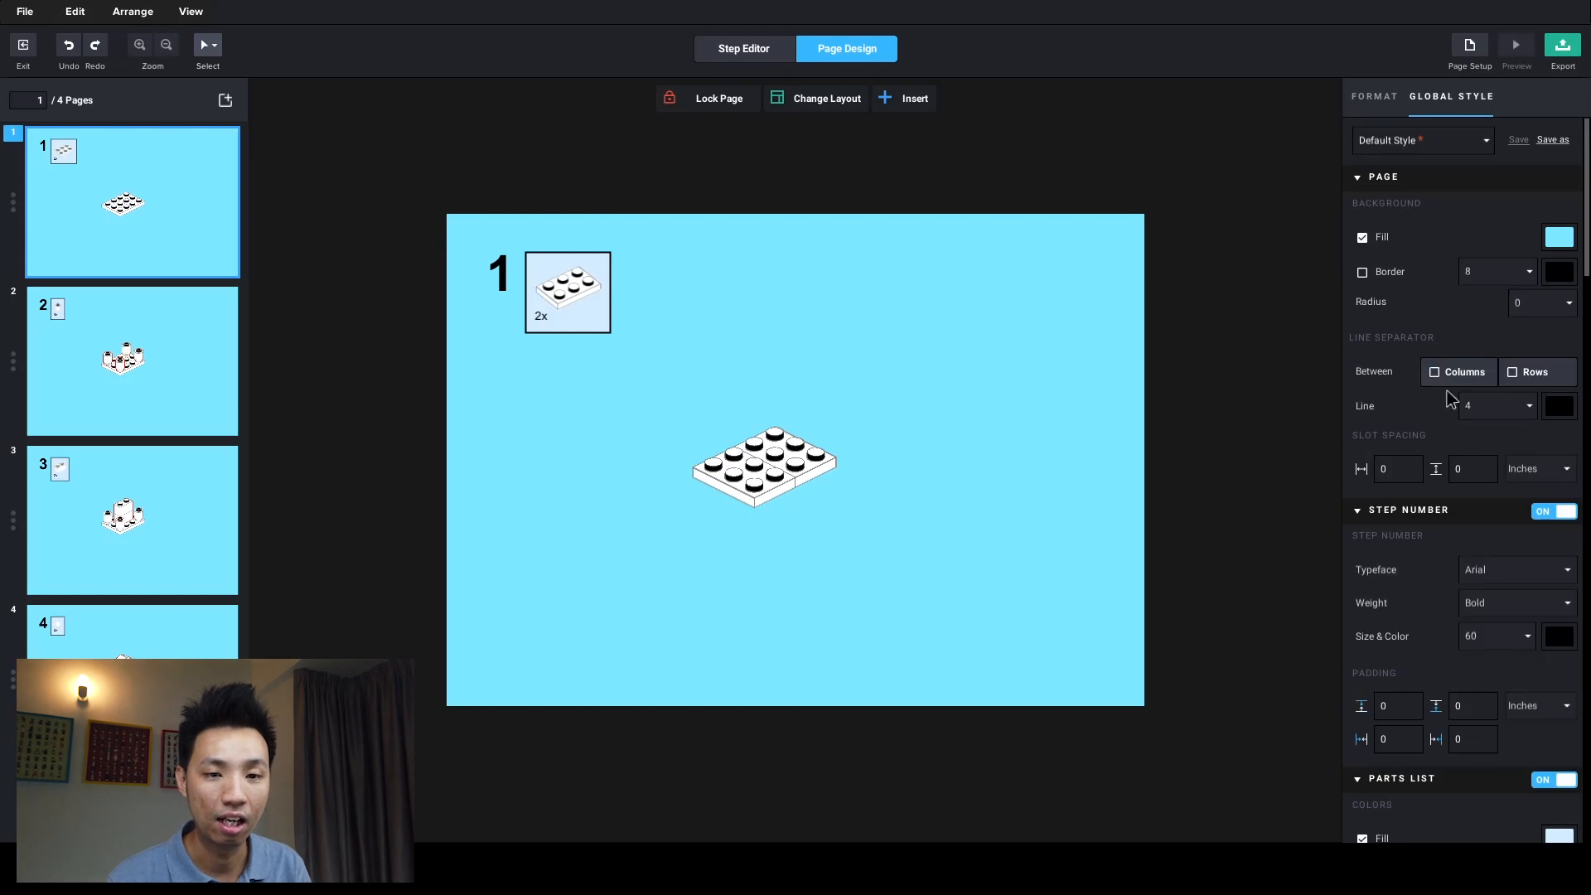
pyautogui.scroll(-4, 1450, 400)
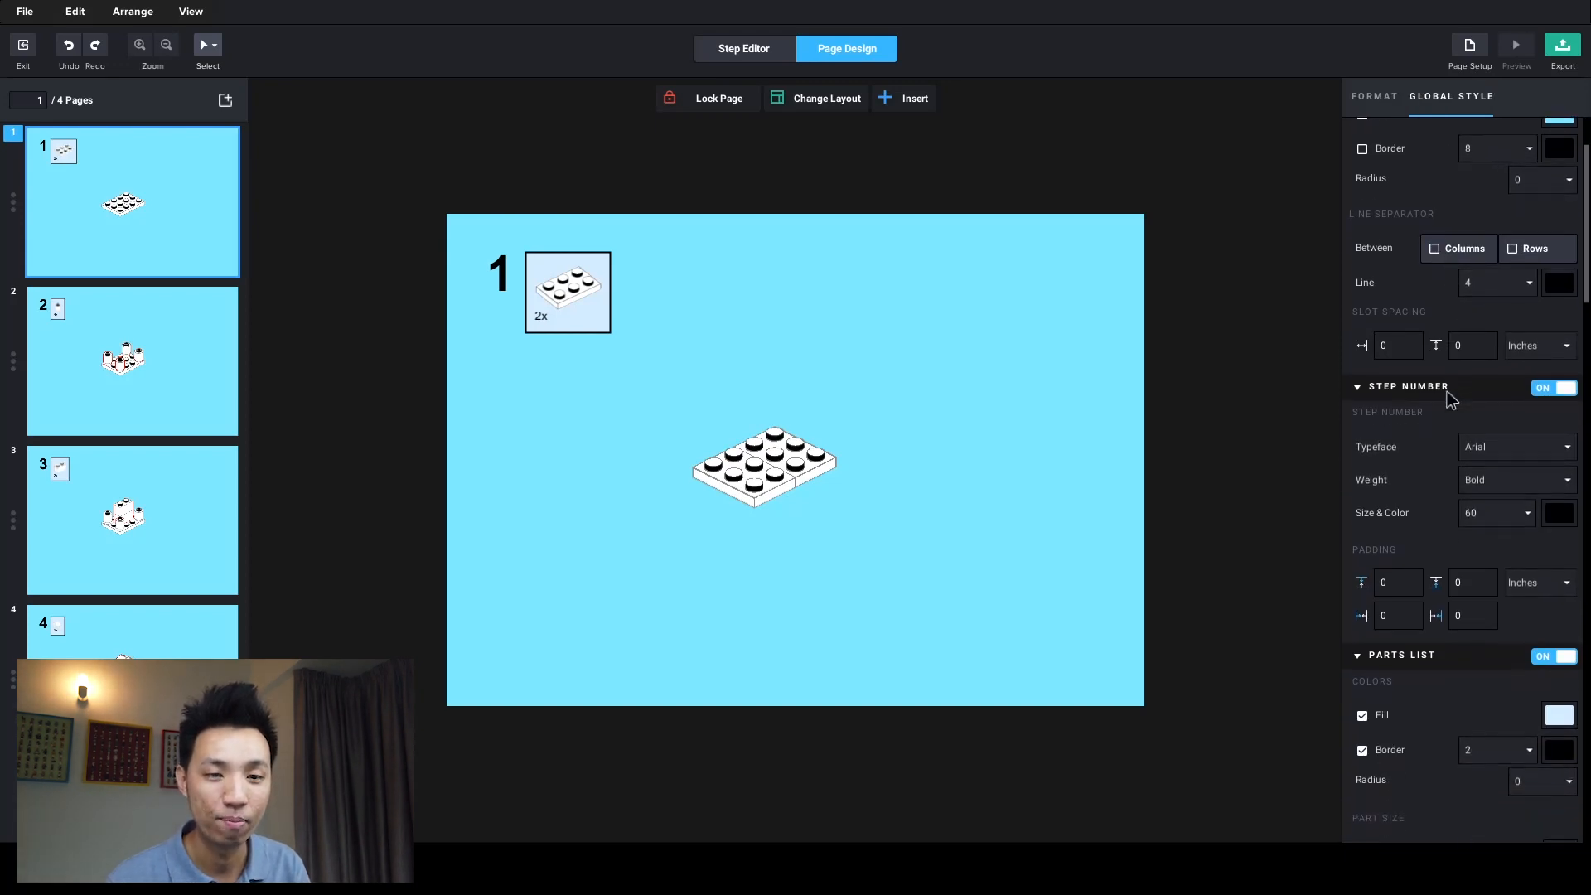
pyautogui.scroll(-1, 1450, 400)
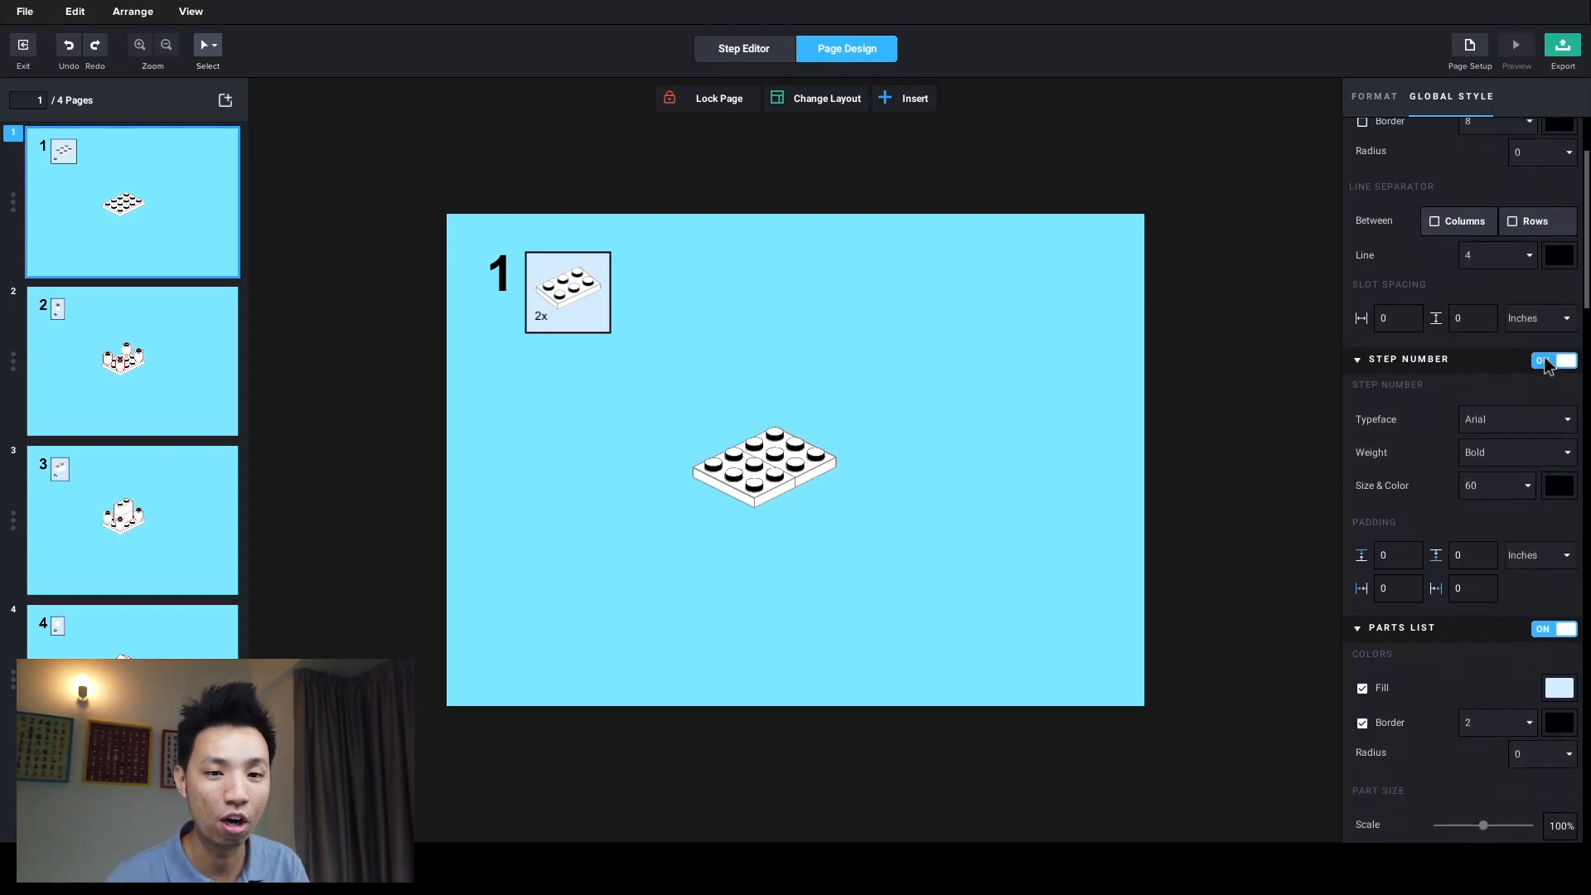
pyautogui.click(1546, 361)
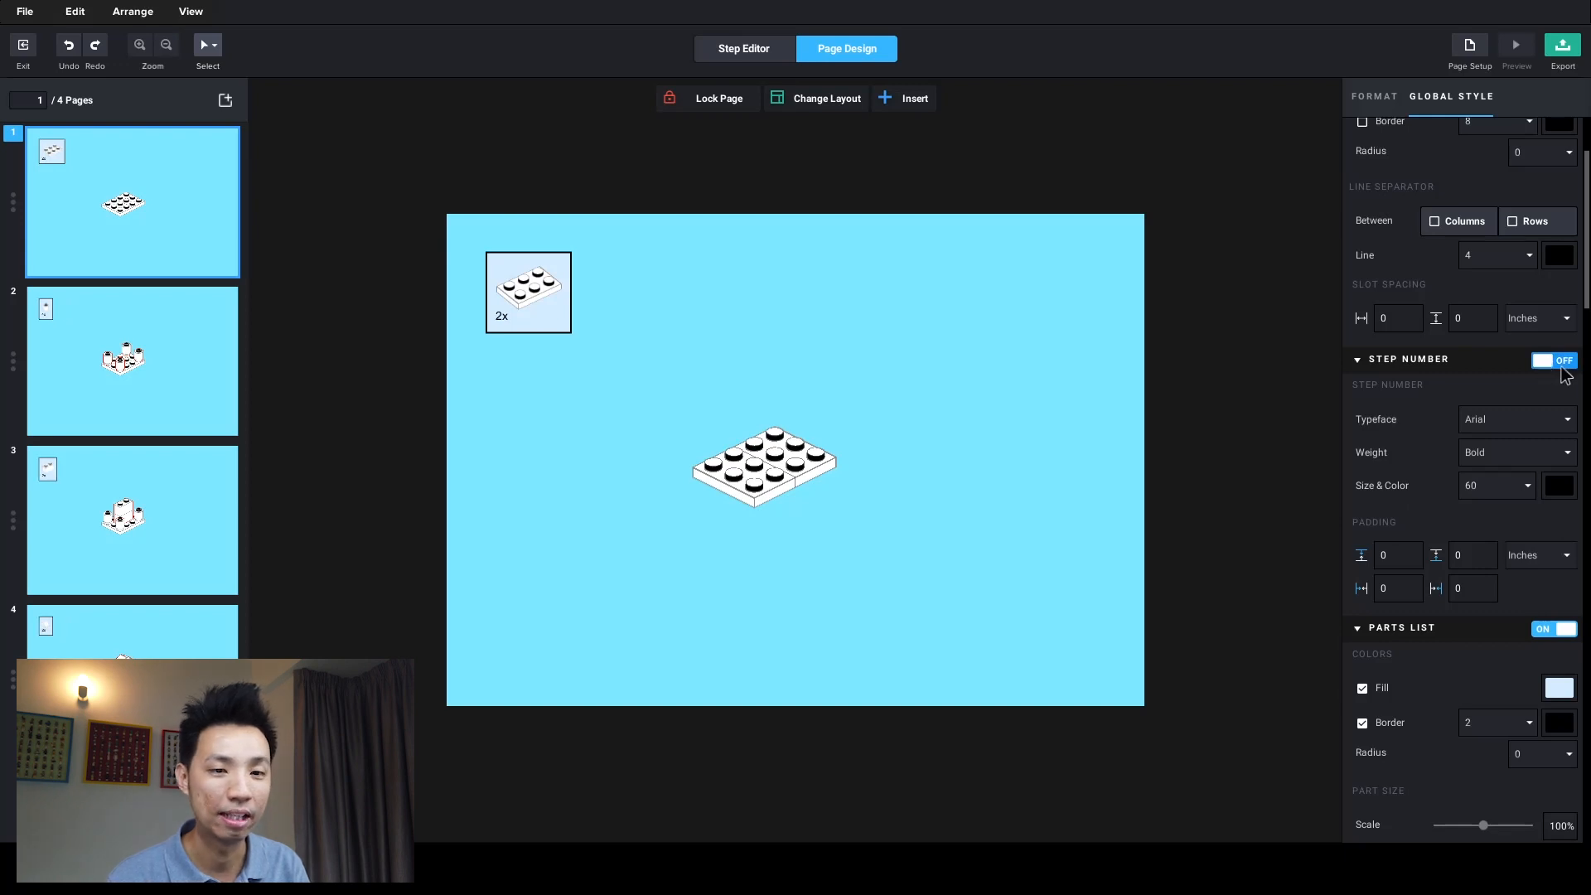
pyautogui.click(1561, 362)
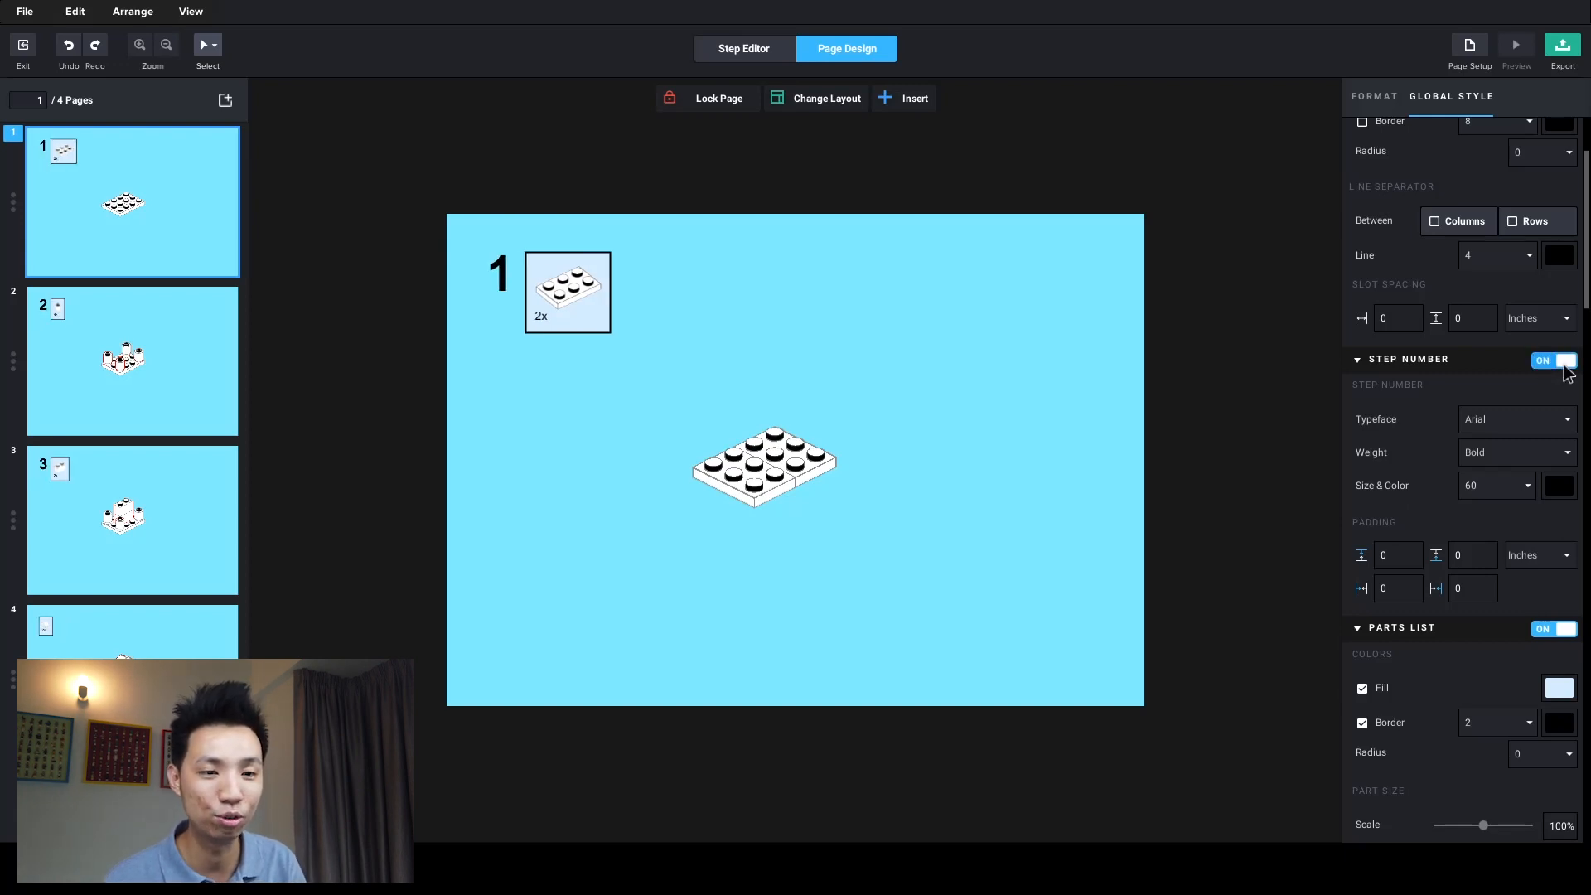
pyautogui.scroll(-2, 1499, 386)
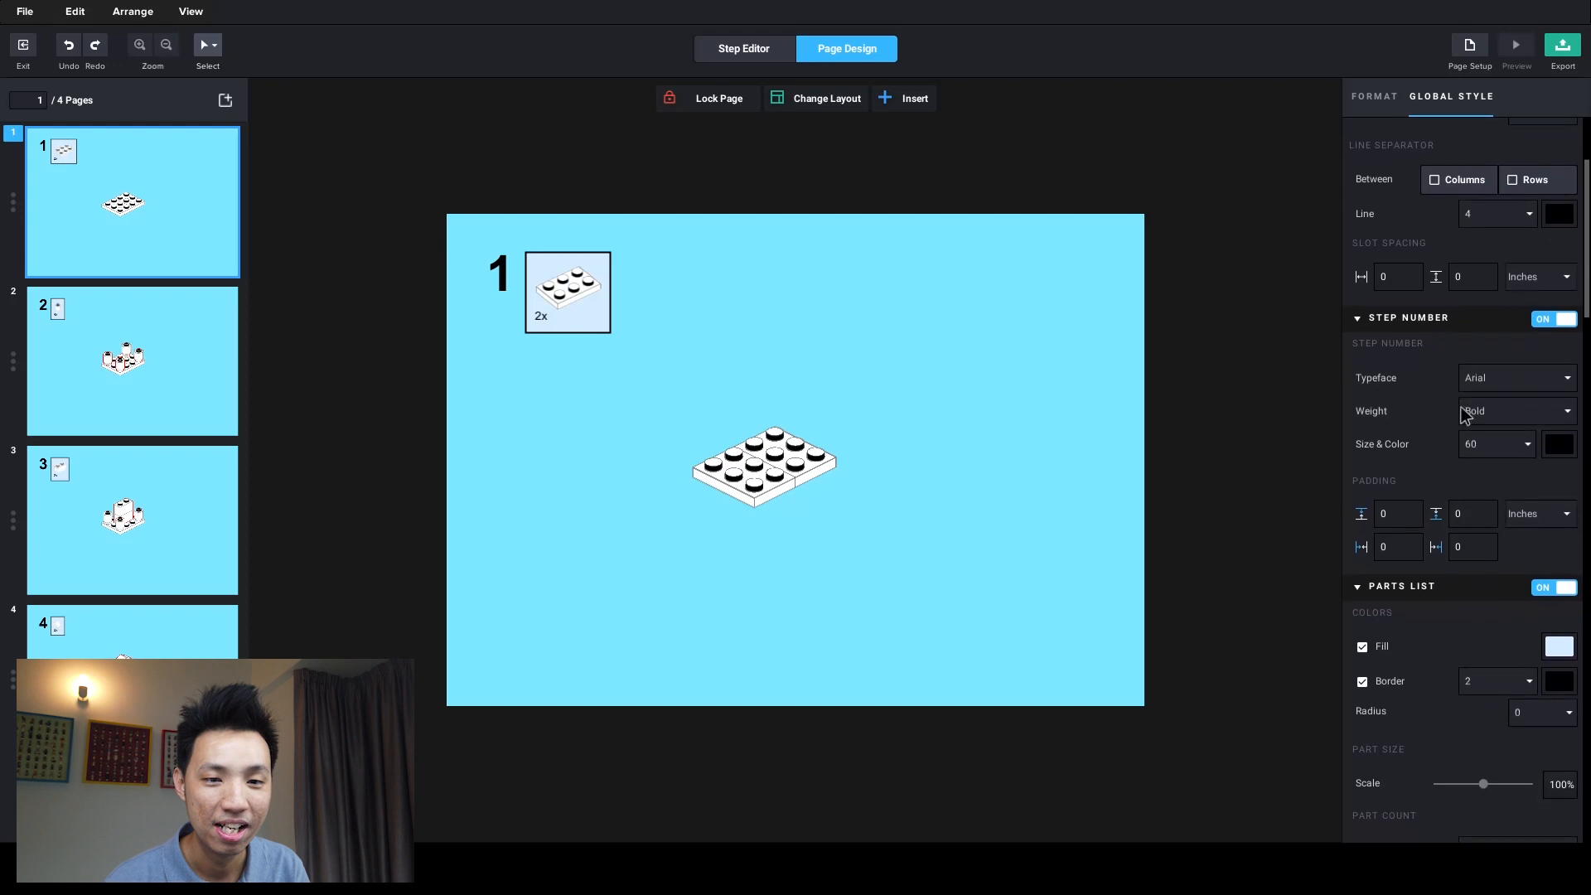
# - Set the global step number color to red and check it on pages 2 and 1
pyautogui.click(1522, 382)
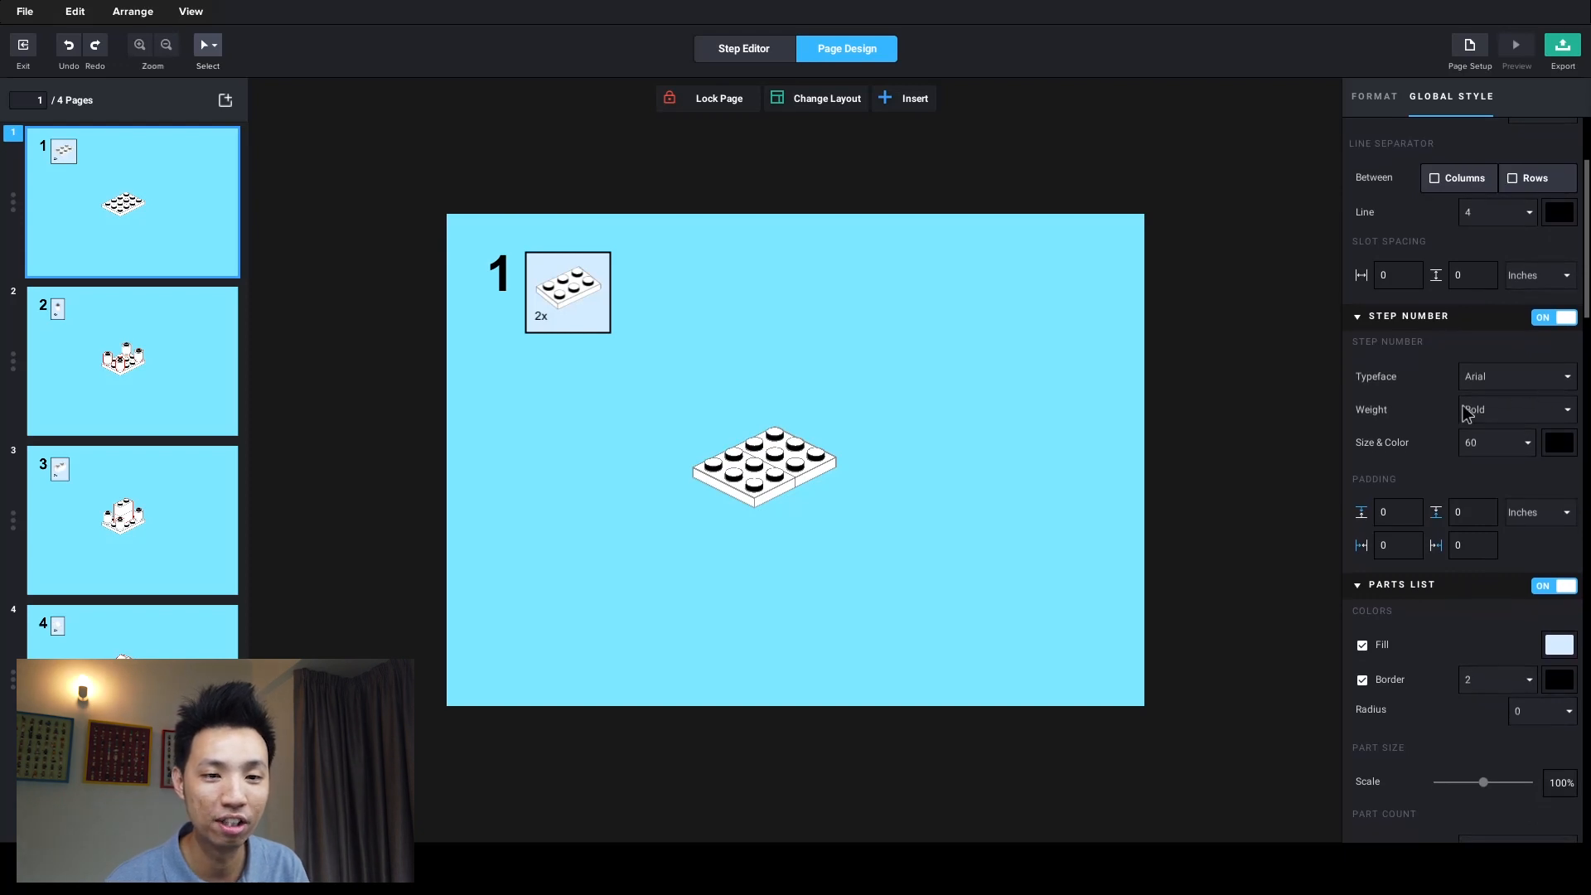
pyautogui.click(1405, 380)
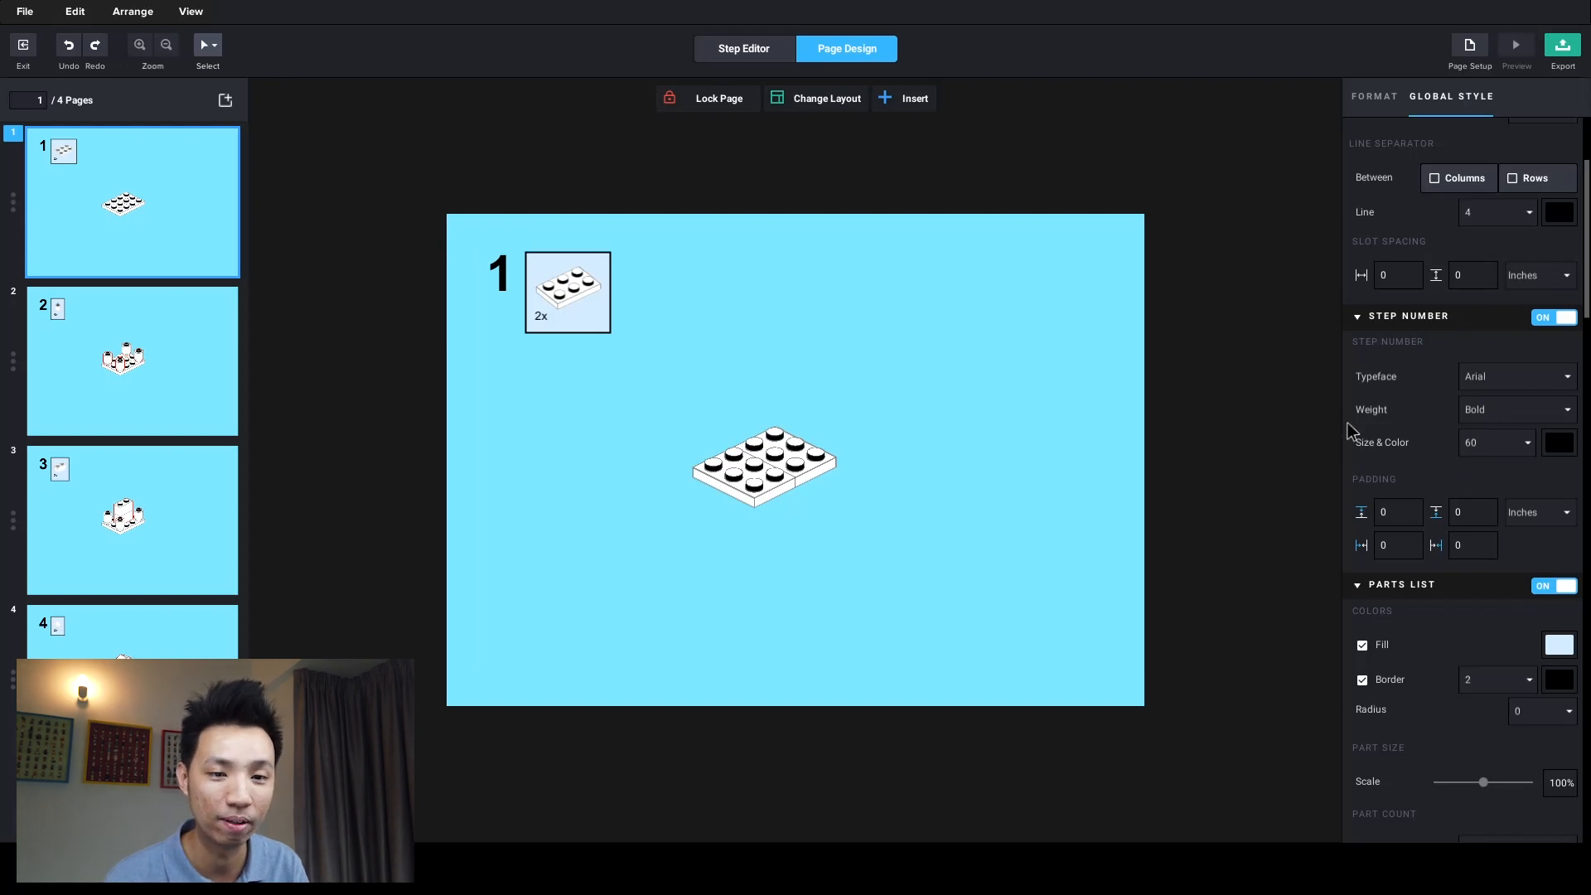
pyautogui.click(1559, 444)
pyautogui.moveTo(1361, 554); pyautogui.dragTo(1429, 550)
pyautogui.click(1316, 425)
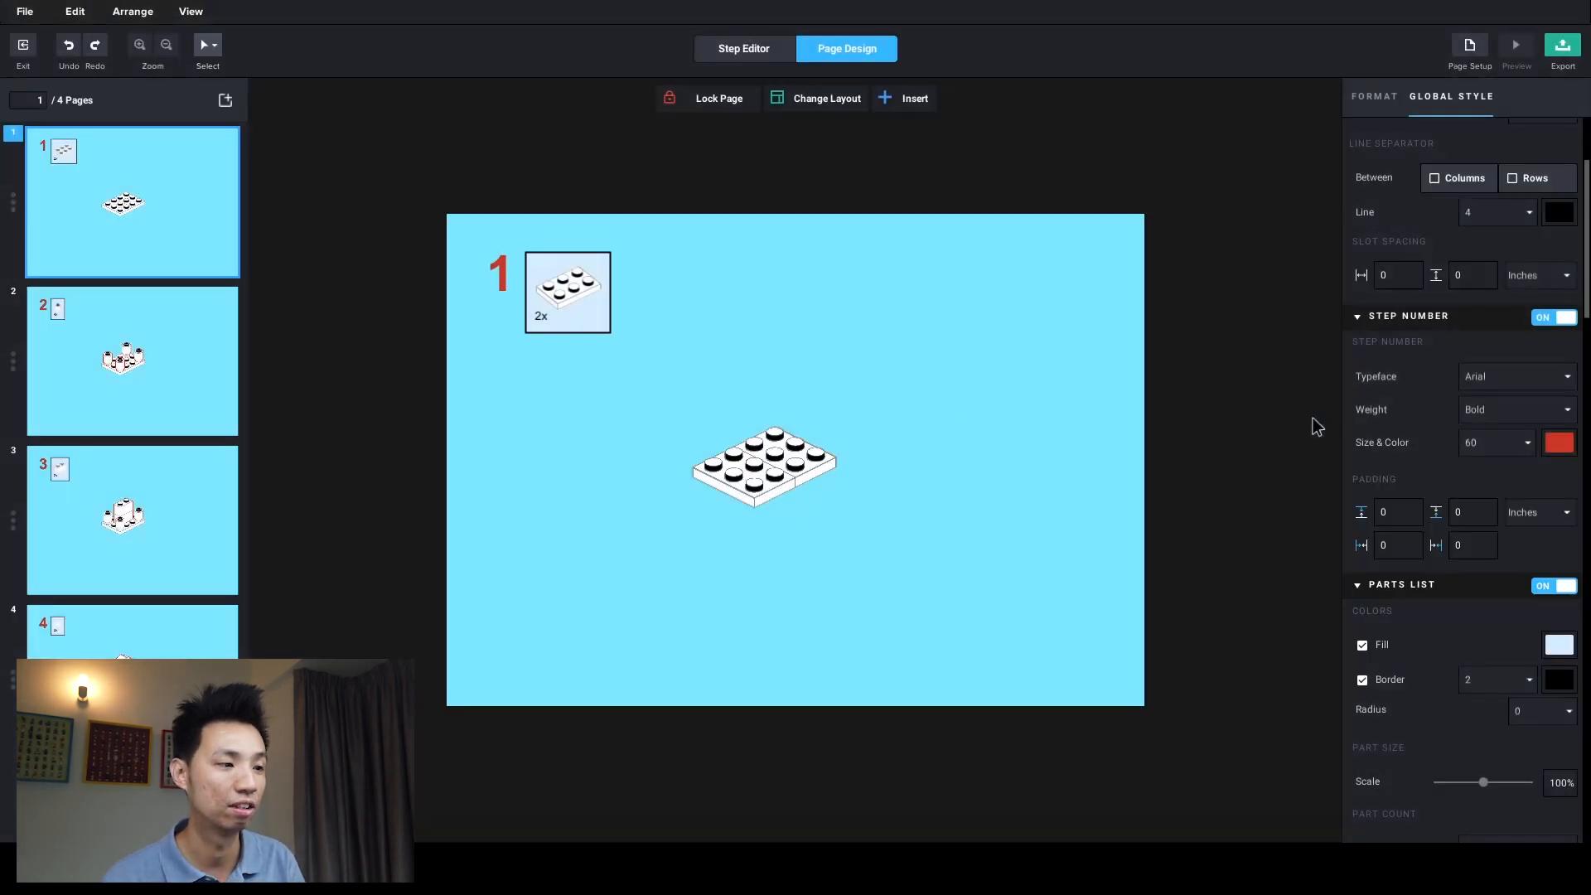
pyautogui.click(134, 364)
pyautogui.click(146, 240)
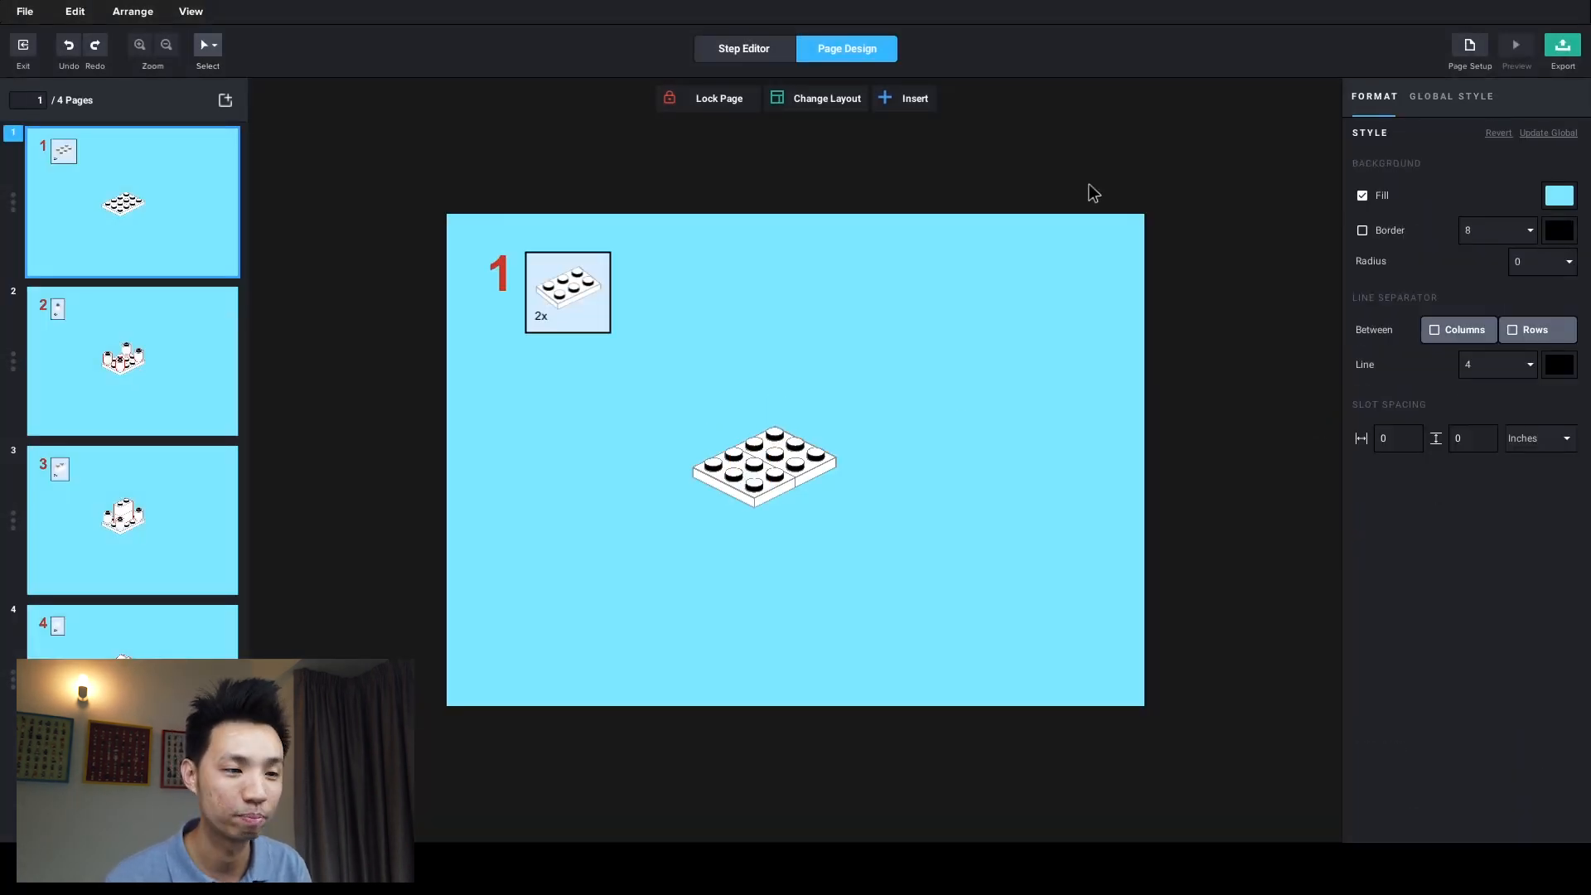
# - Set the global parts list fill to red and check it on pages 2 and 1
pyautogui.click(1442, 98)
pyautogui.scroll(-3, 1465, 584)
pyautogui.scroll(-3, 1462, 580)
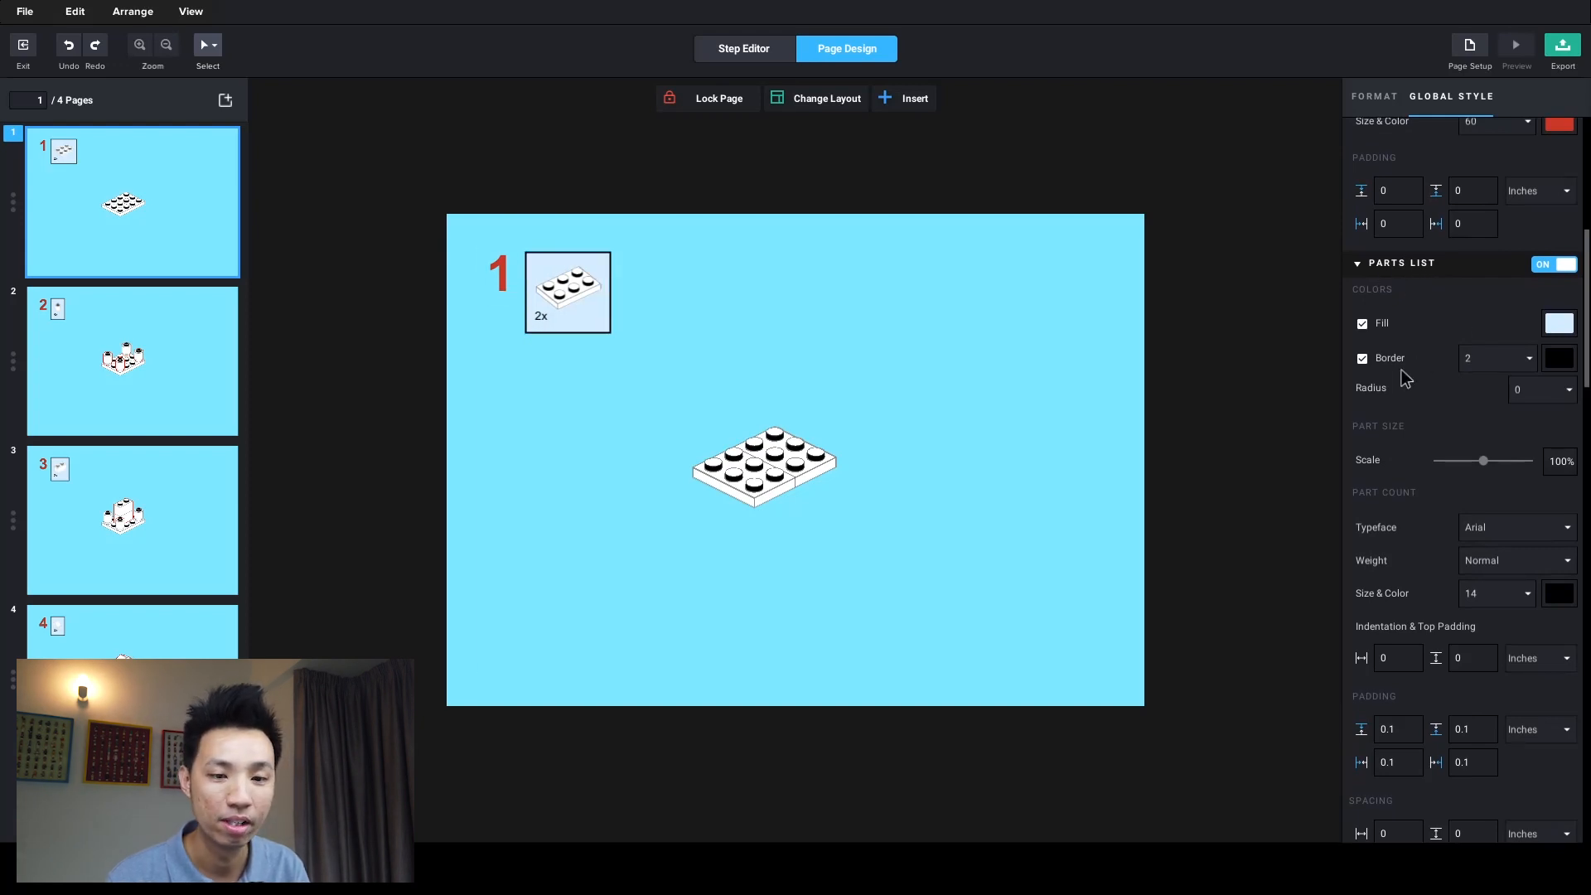
pyautogui.scroll(-1, 1398, 451)
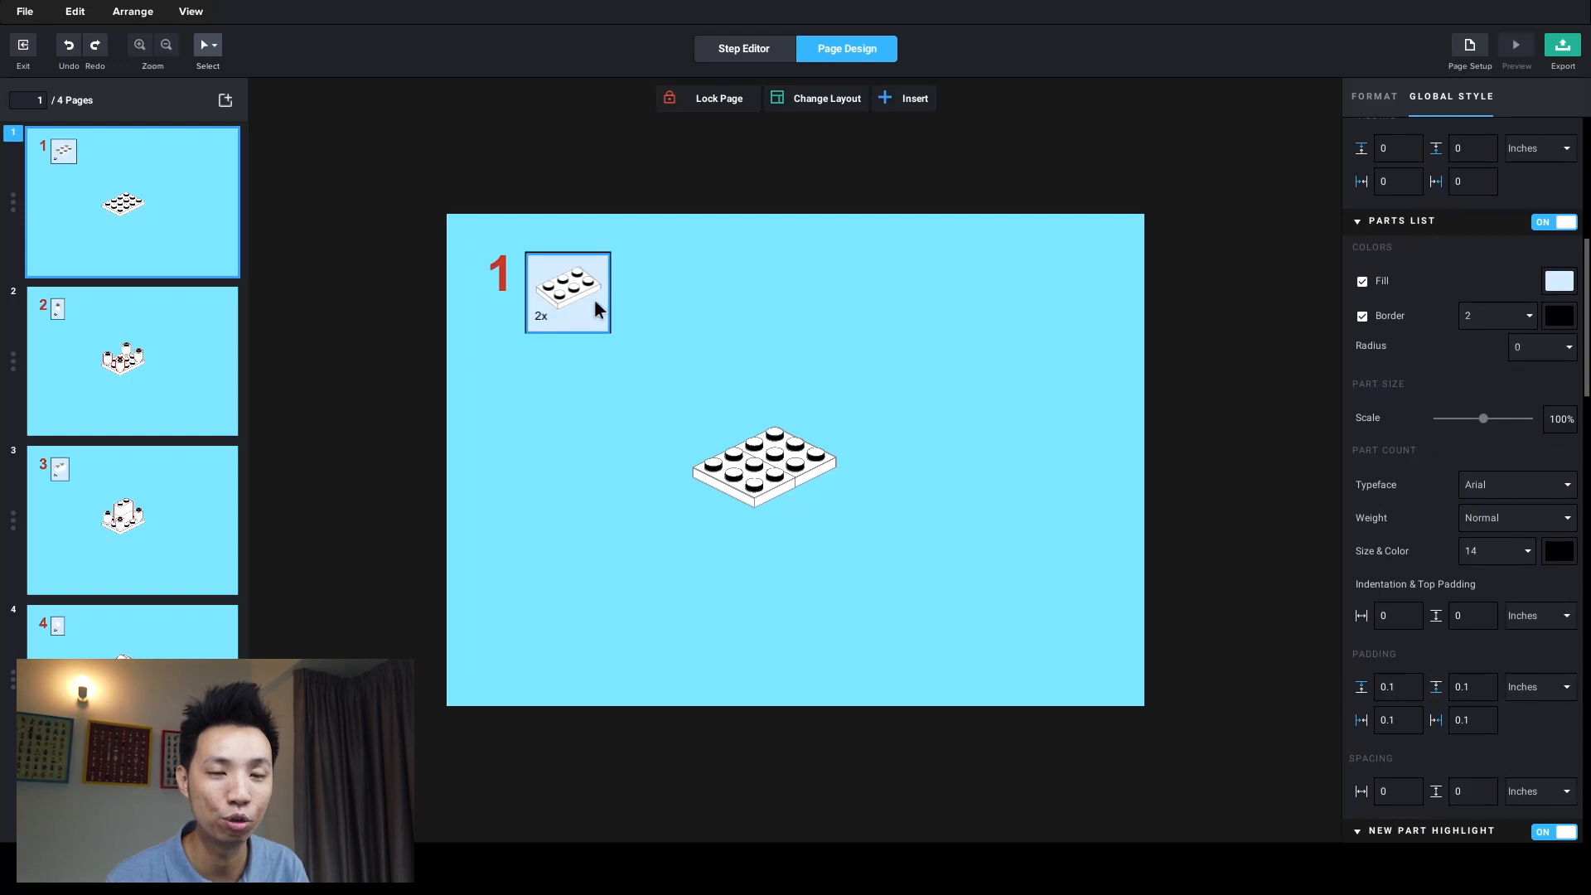
pyautogui.click(1558, 284)
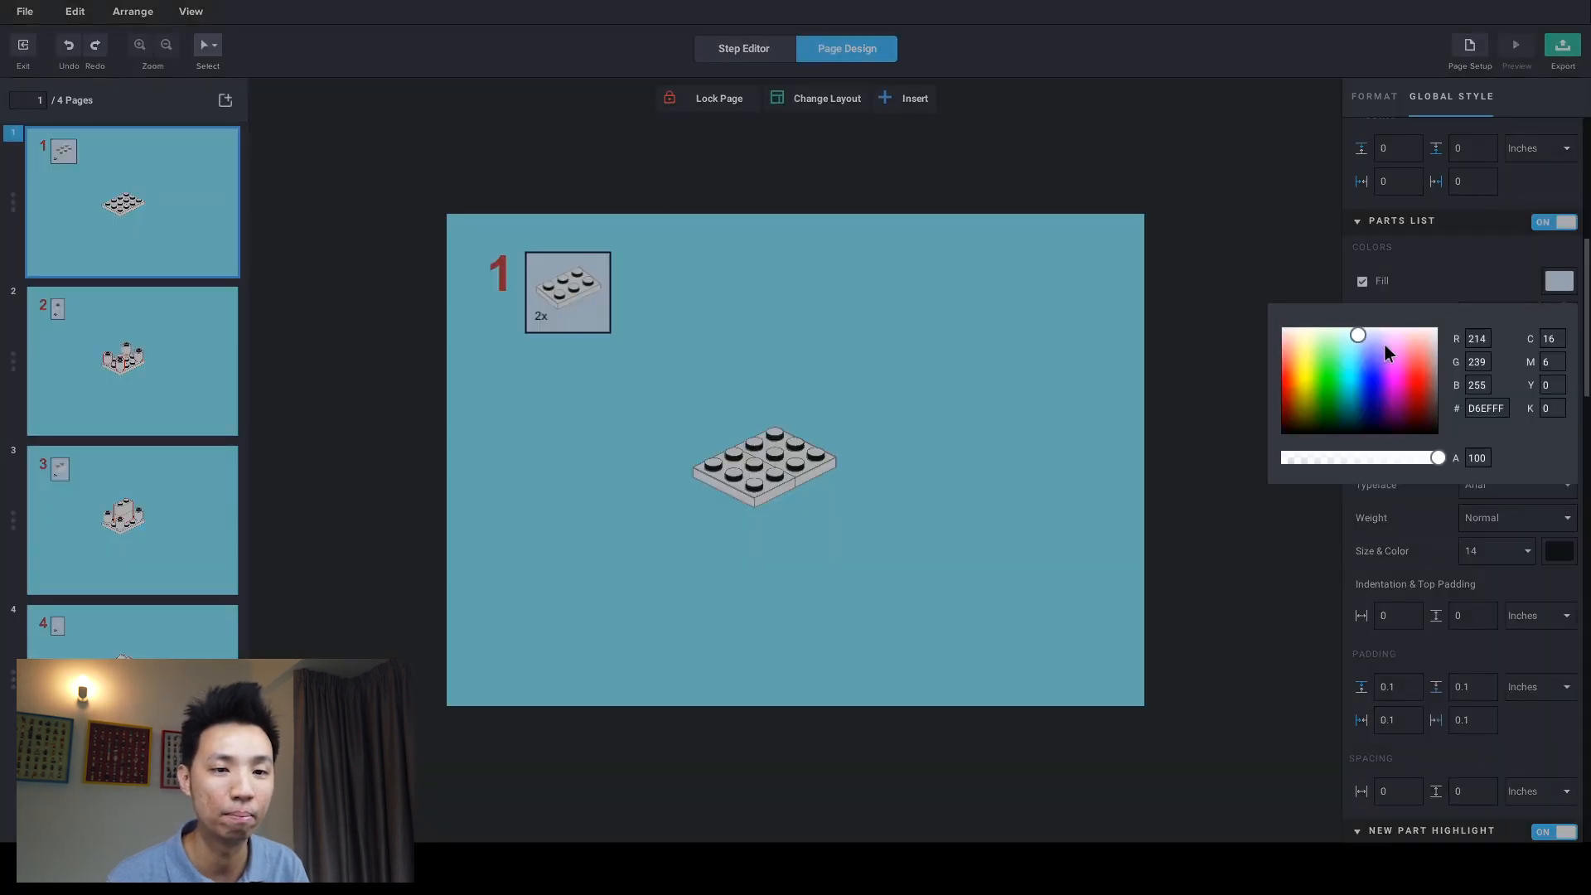
pyautogui.moveTo(1364, 373); pyautogui.dragTo(1424, 375)
pyautogui.click(1251, 255)
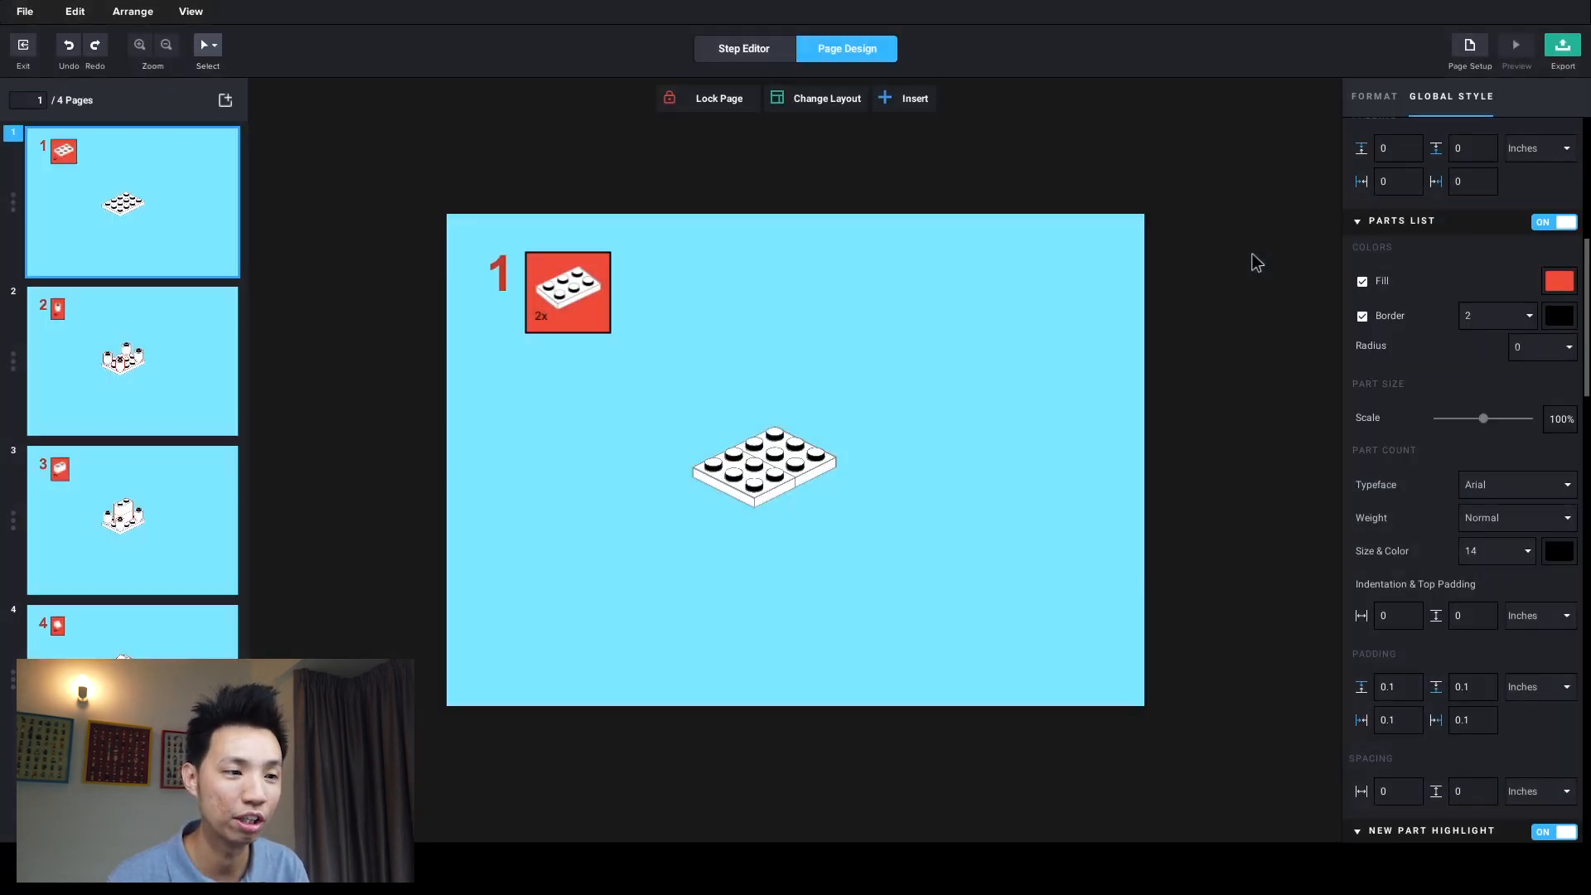
pyautogui.click(182, 402)
pyautogui.click(195, 249)
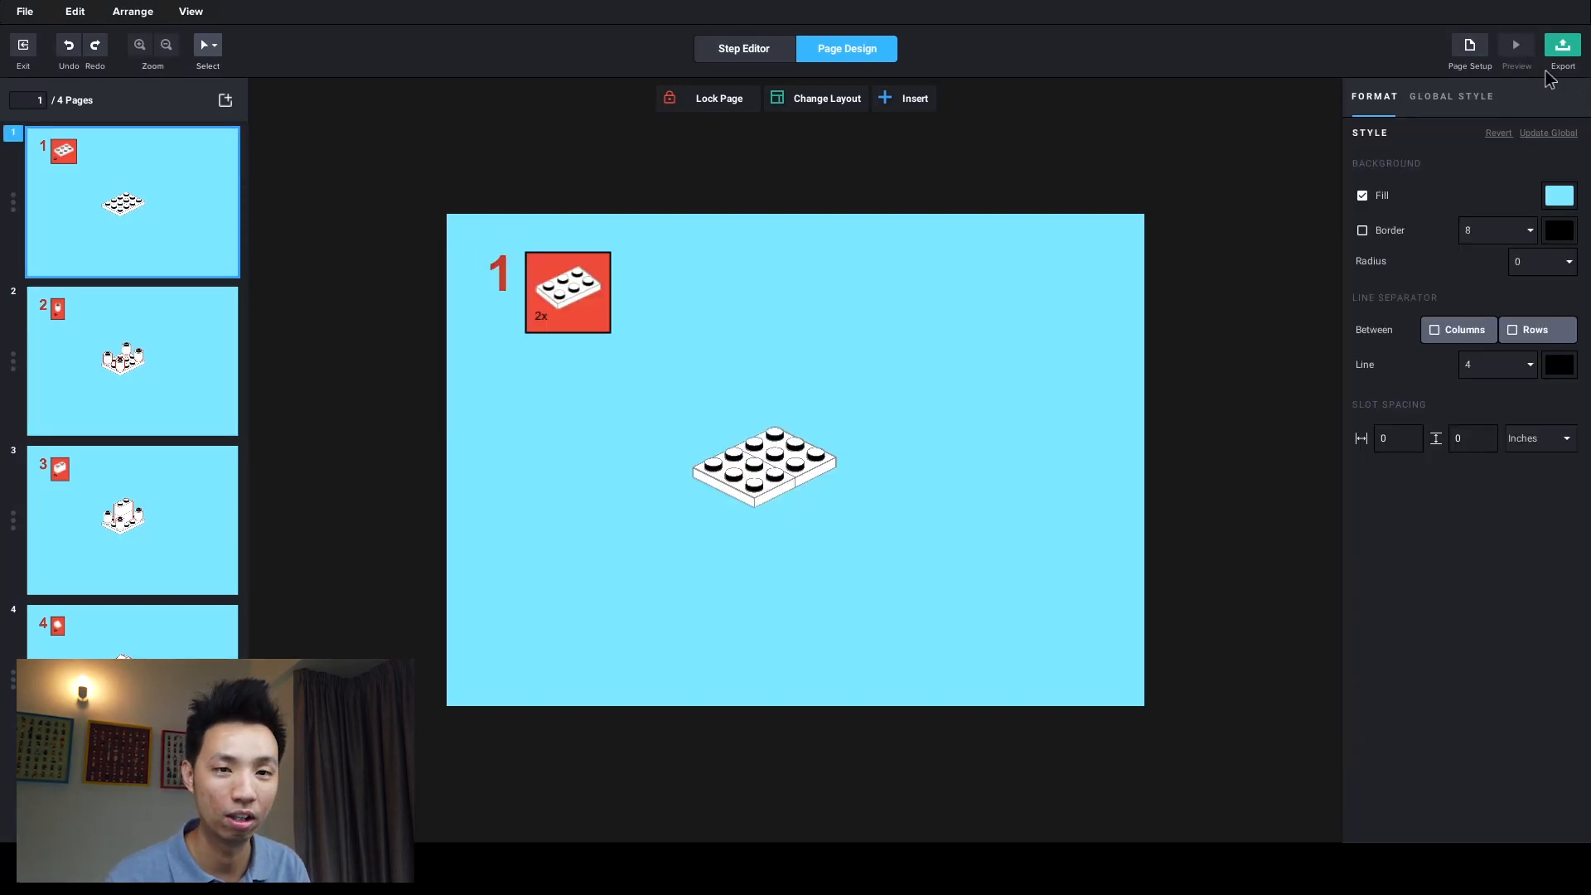
pyautogui.click(1455, 106)
pyautogui.scroll(-10, 1457, 334)
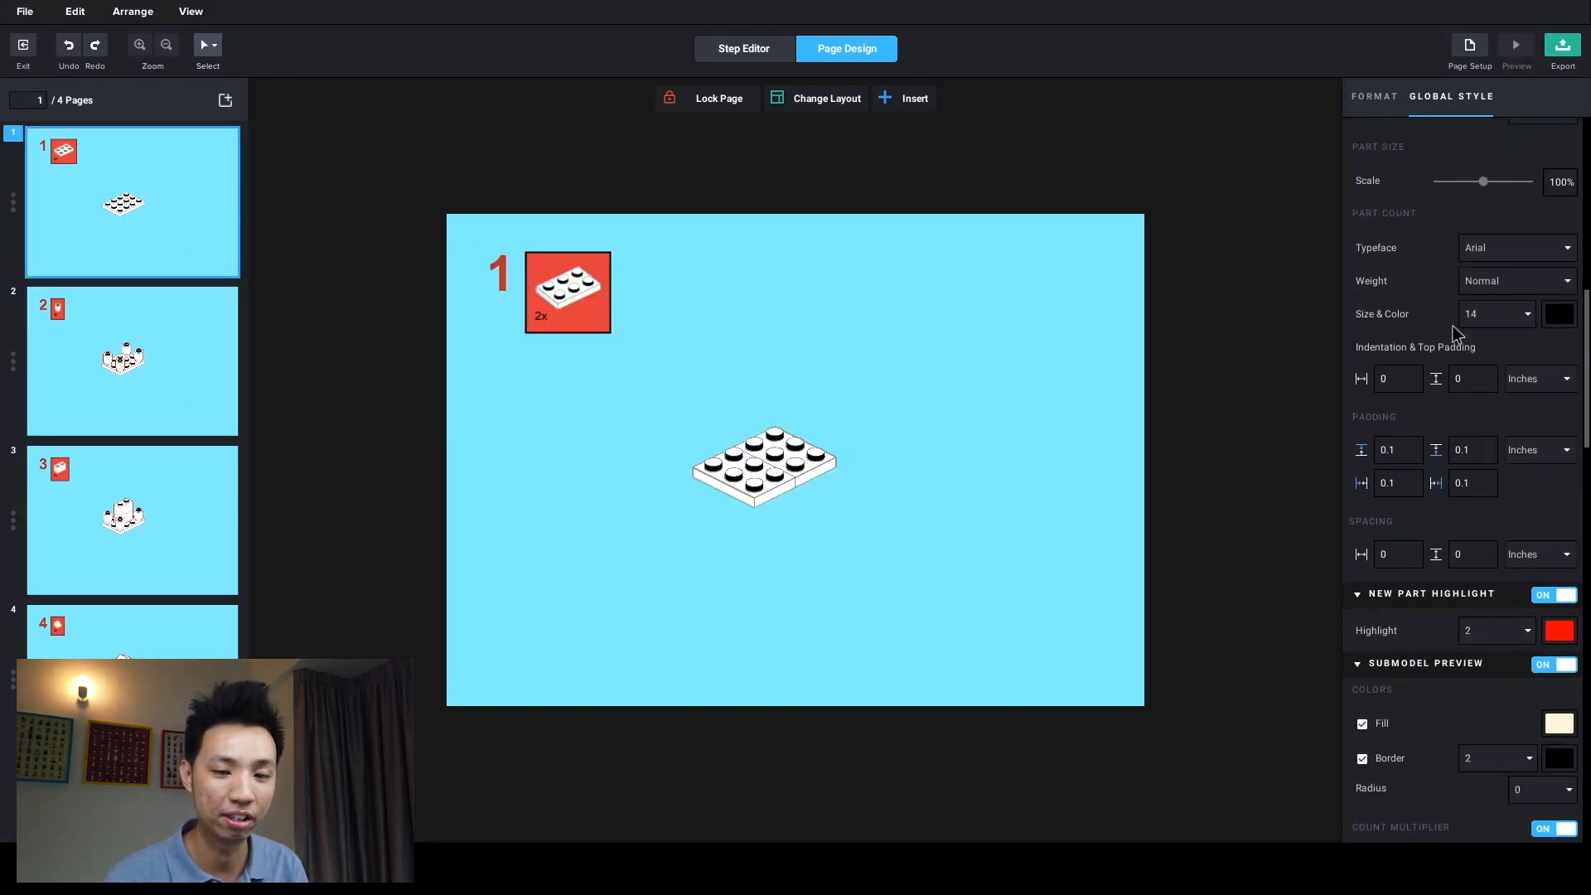
pyautogui.scroll(10, 1457, 333)
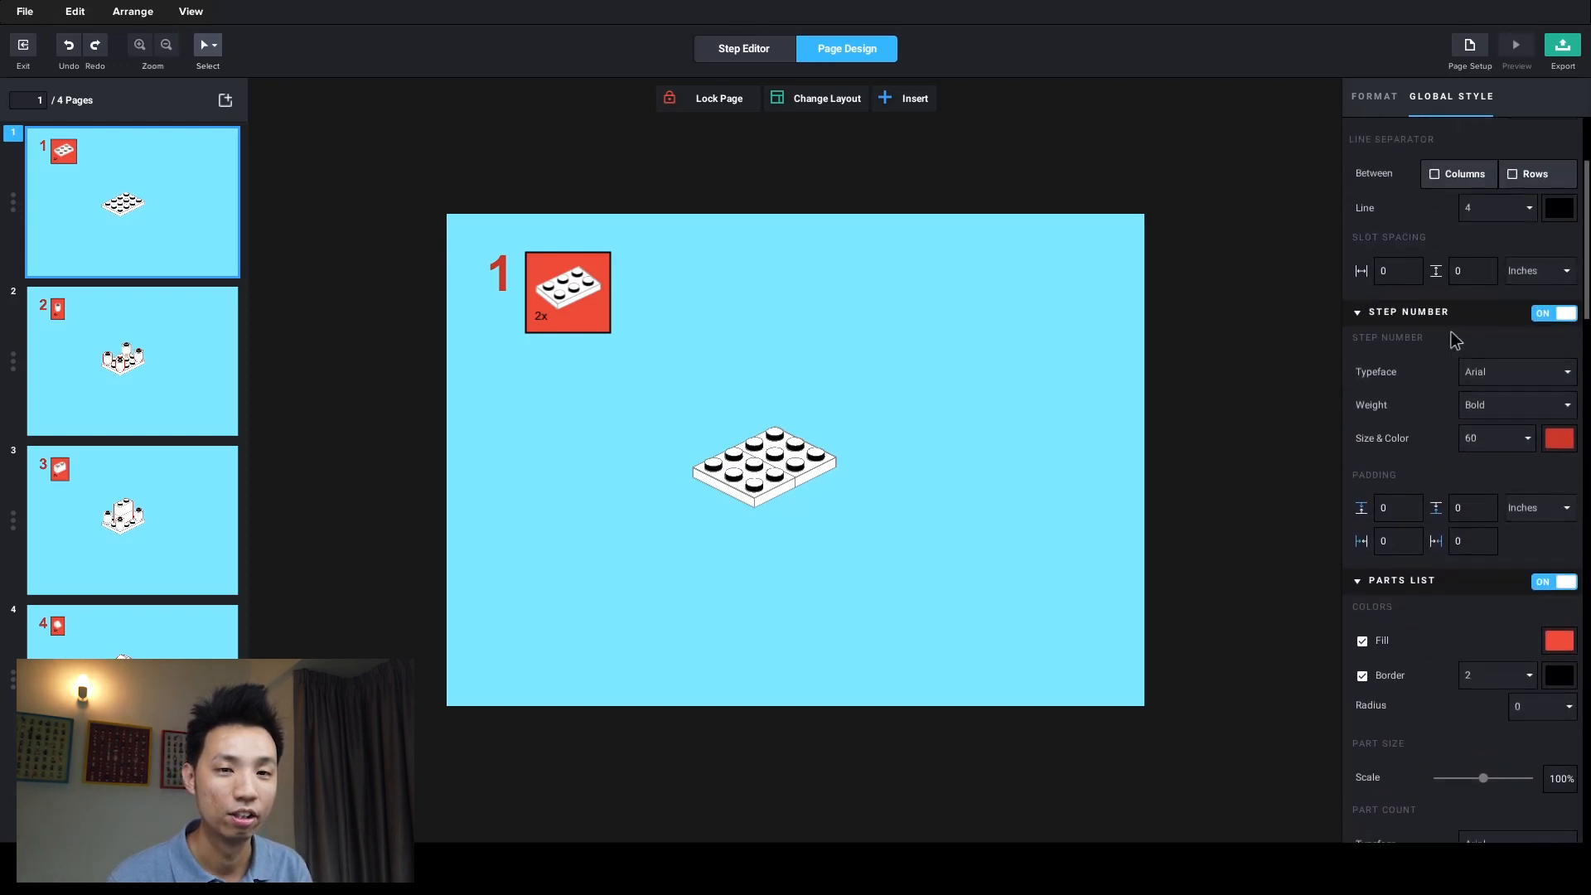
pyautogui.scroll(1, 1455, 248)
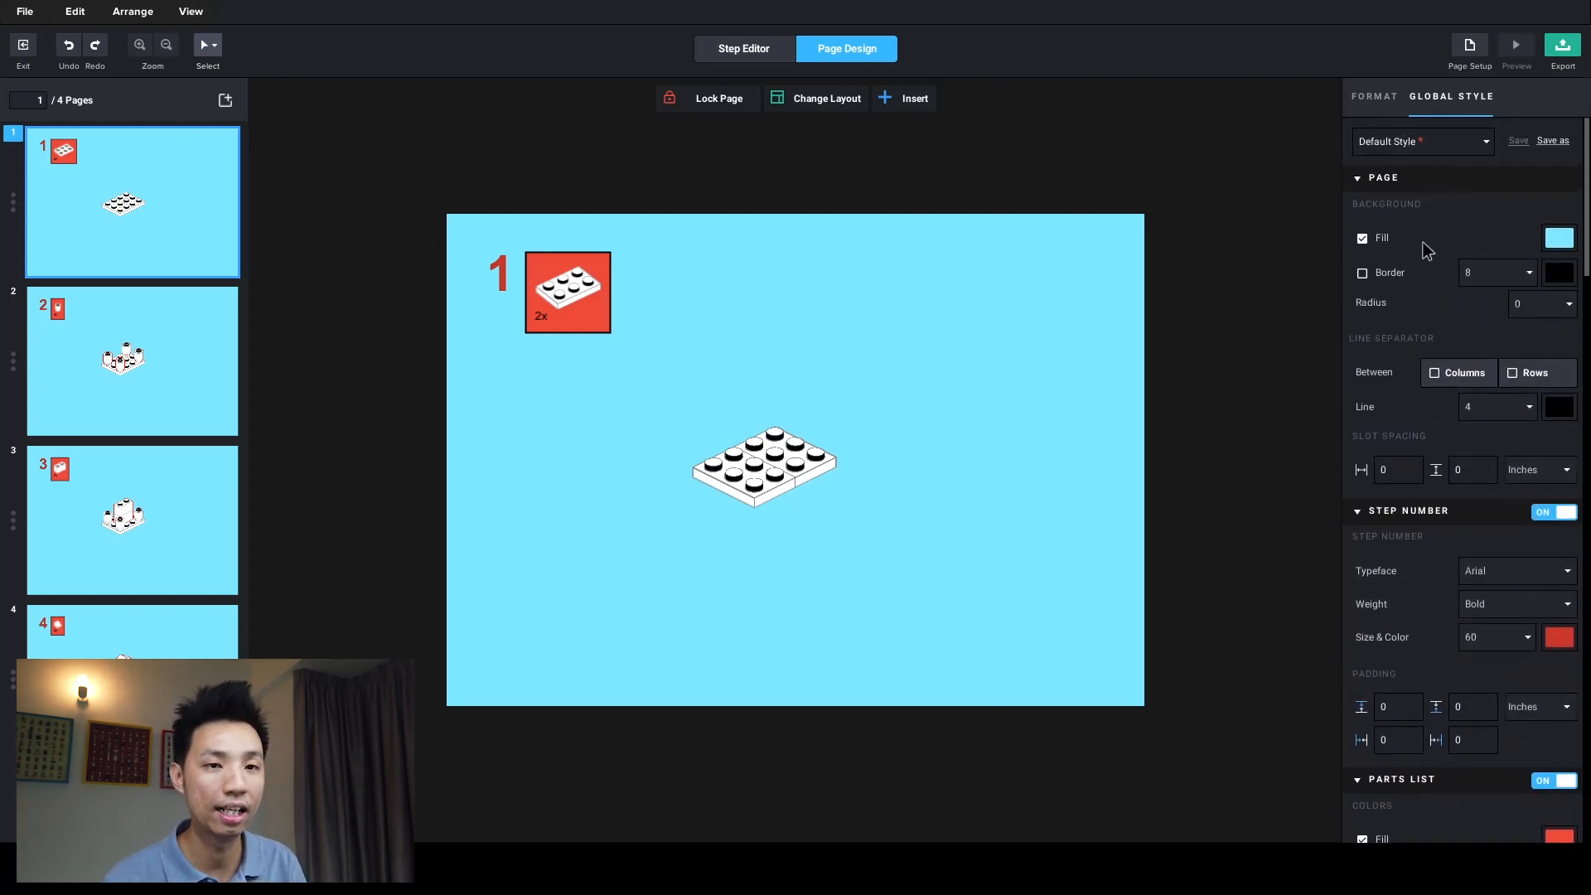
# - Select the model on page 1 and move it slightly up and to the right on the page
pyautogui.click(1393, 98)
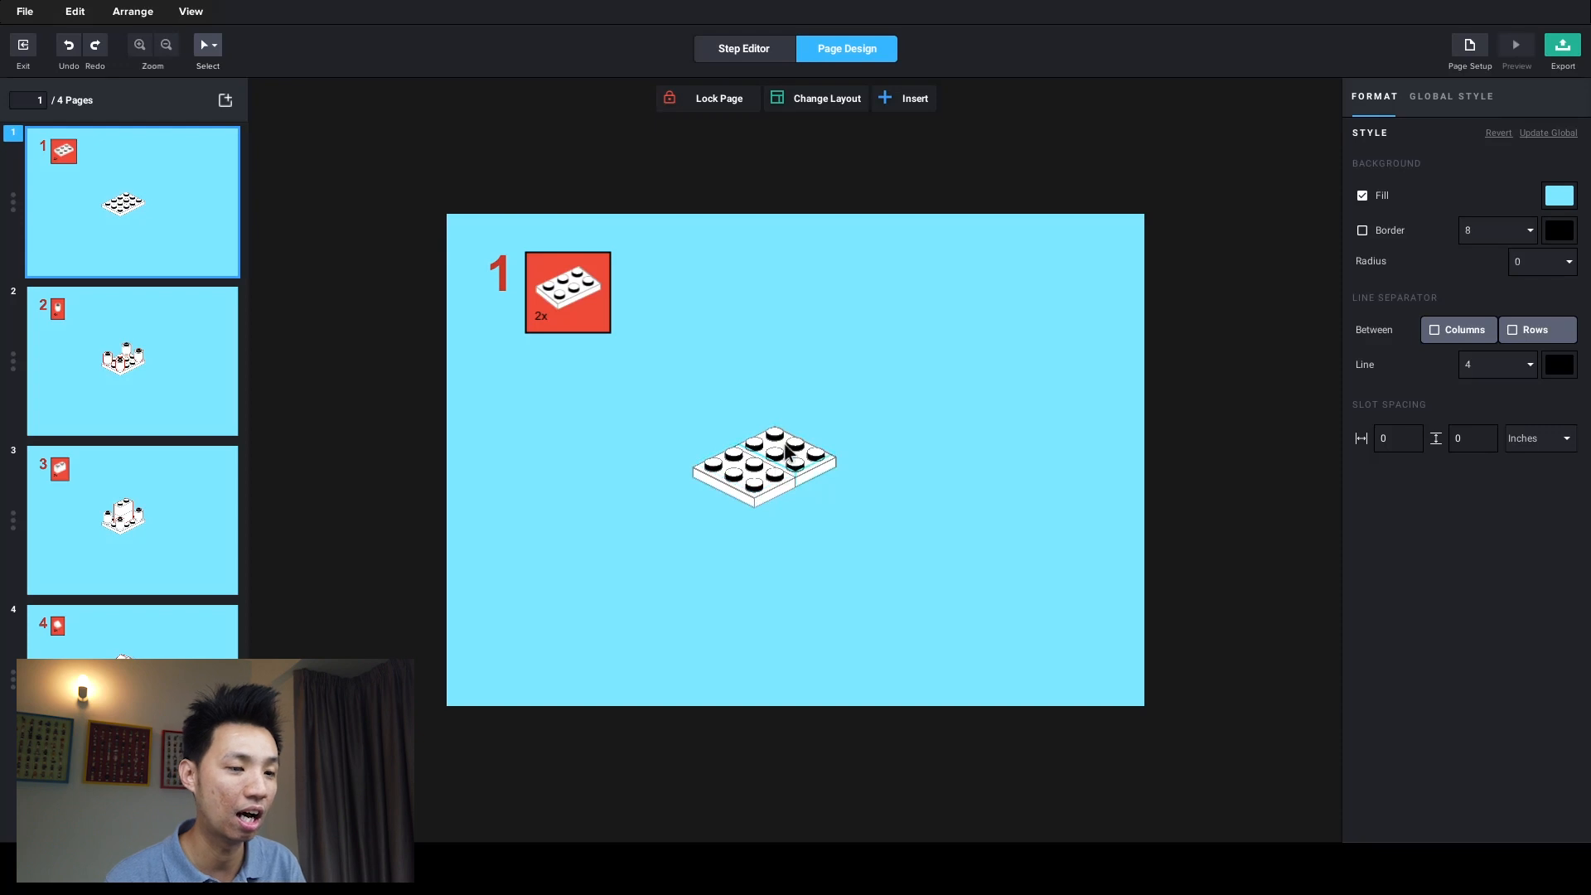
pyautogui.click(753, 469)
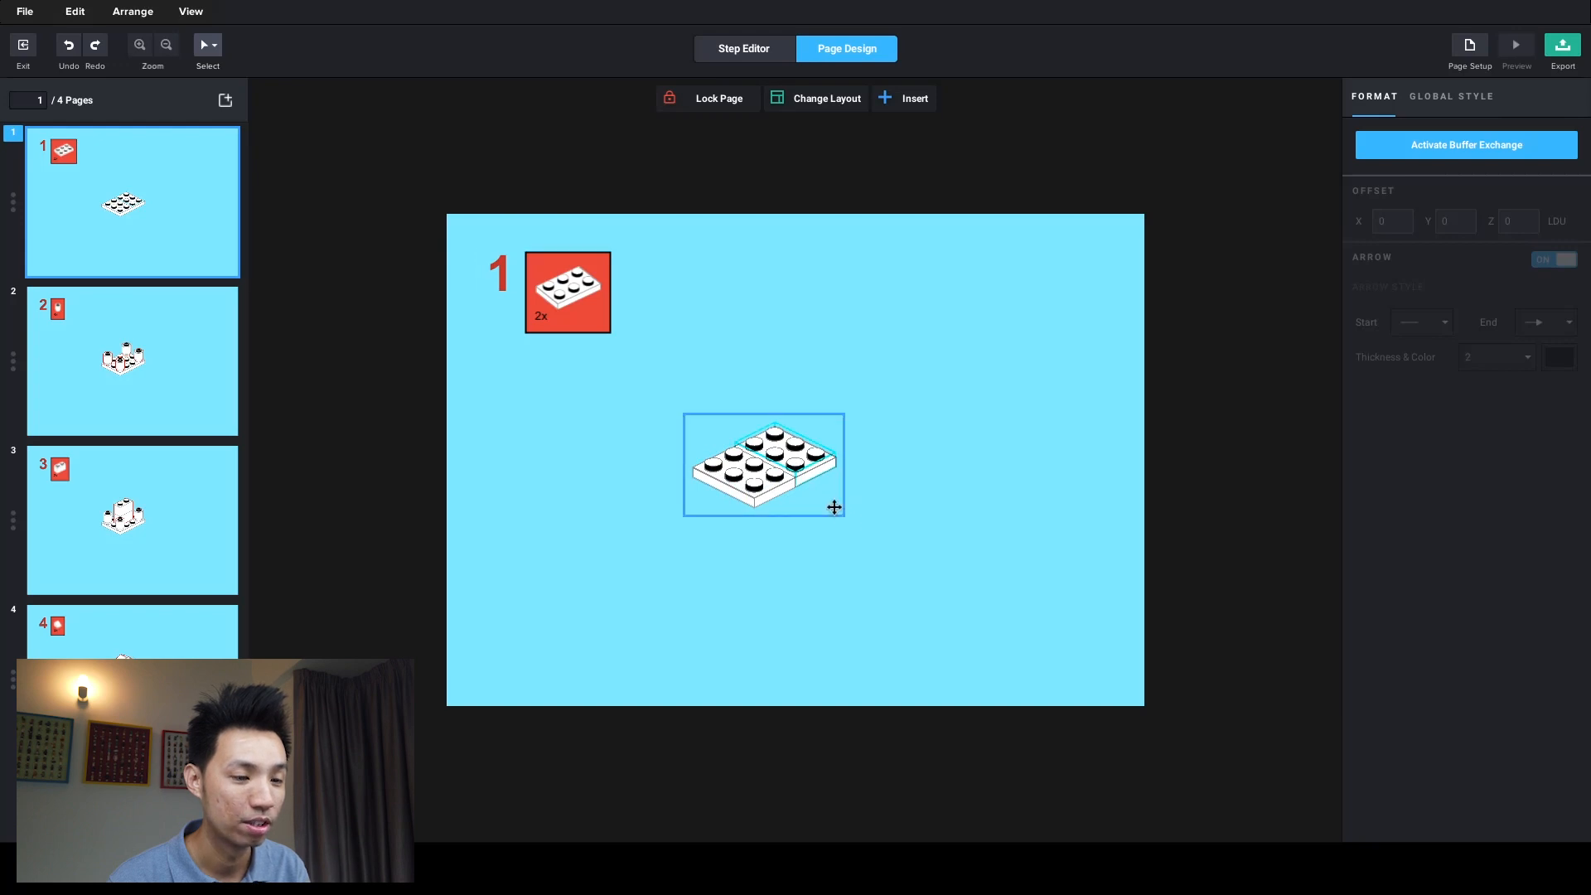
pyautogui.moveTo(817, 487)
pyautogui.mouseDown()
pyautogui.moveTo(853, 490)
pyautogui.moveTo(873, 458)
pyautogui.moveTo(823, 472)
pyautogui.mouseUp()
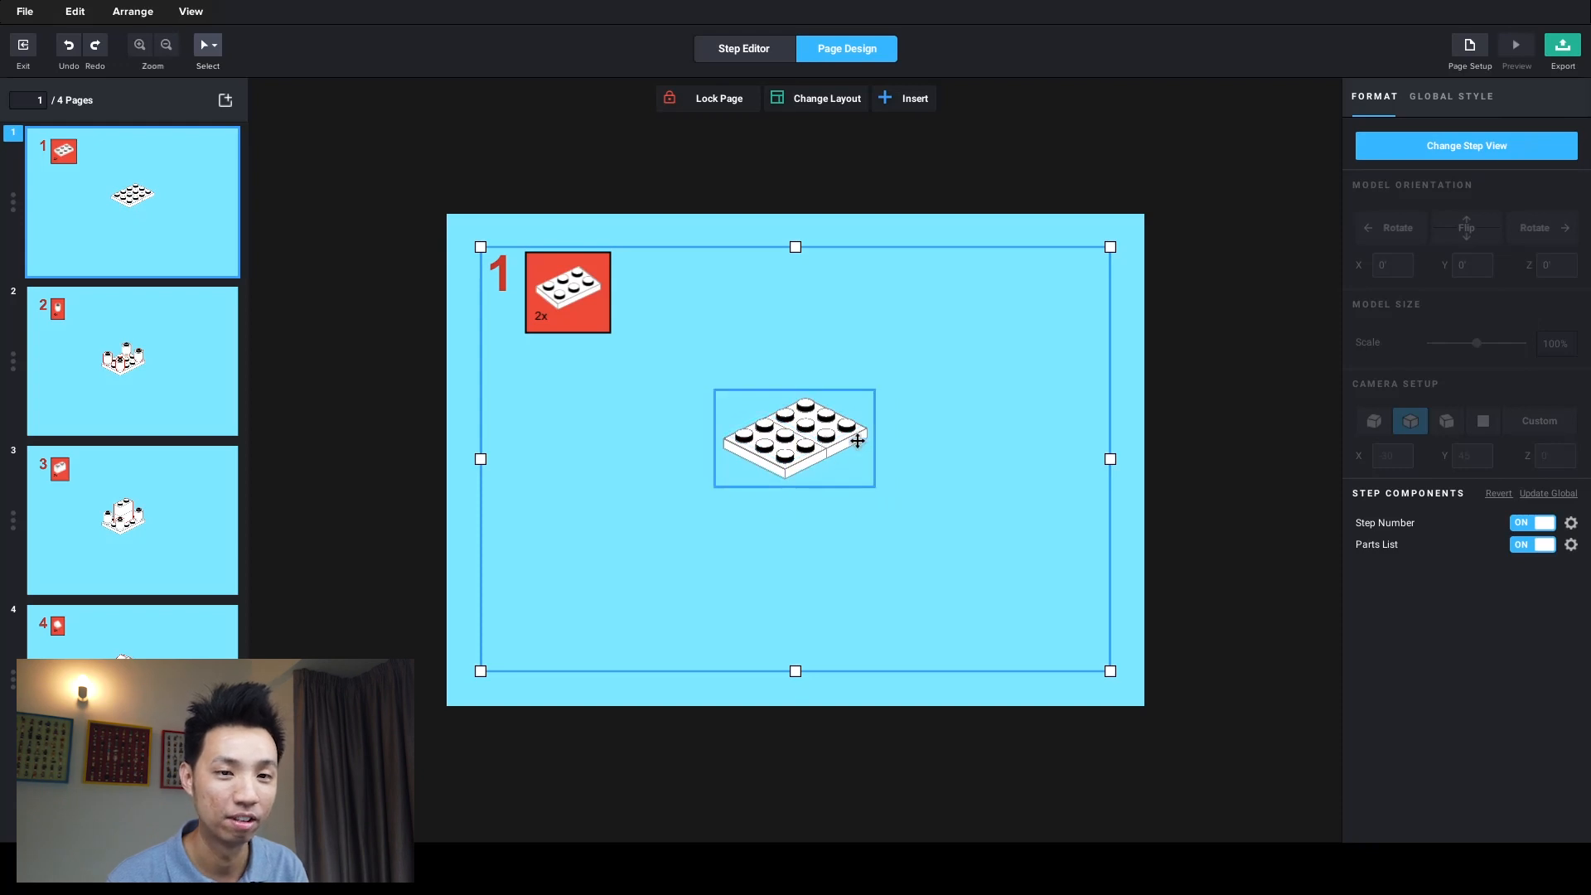
# - Try flipping and rotating the step 1 model with a step view change, and cancel the change
pyautogui.click(1444, 148)
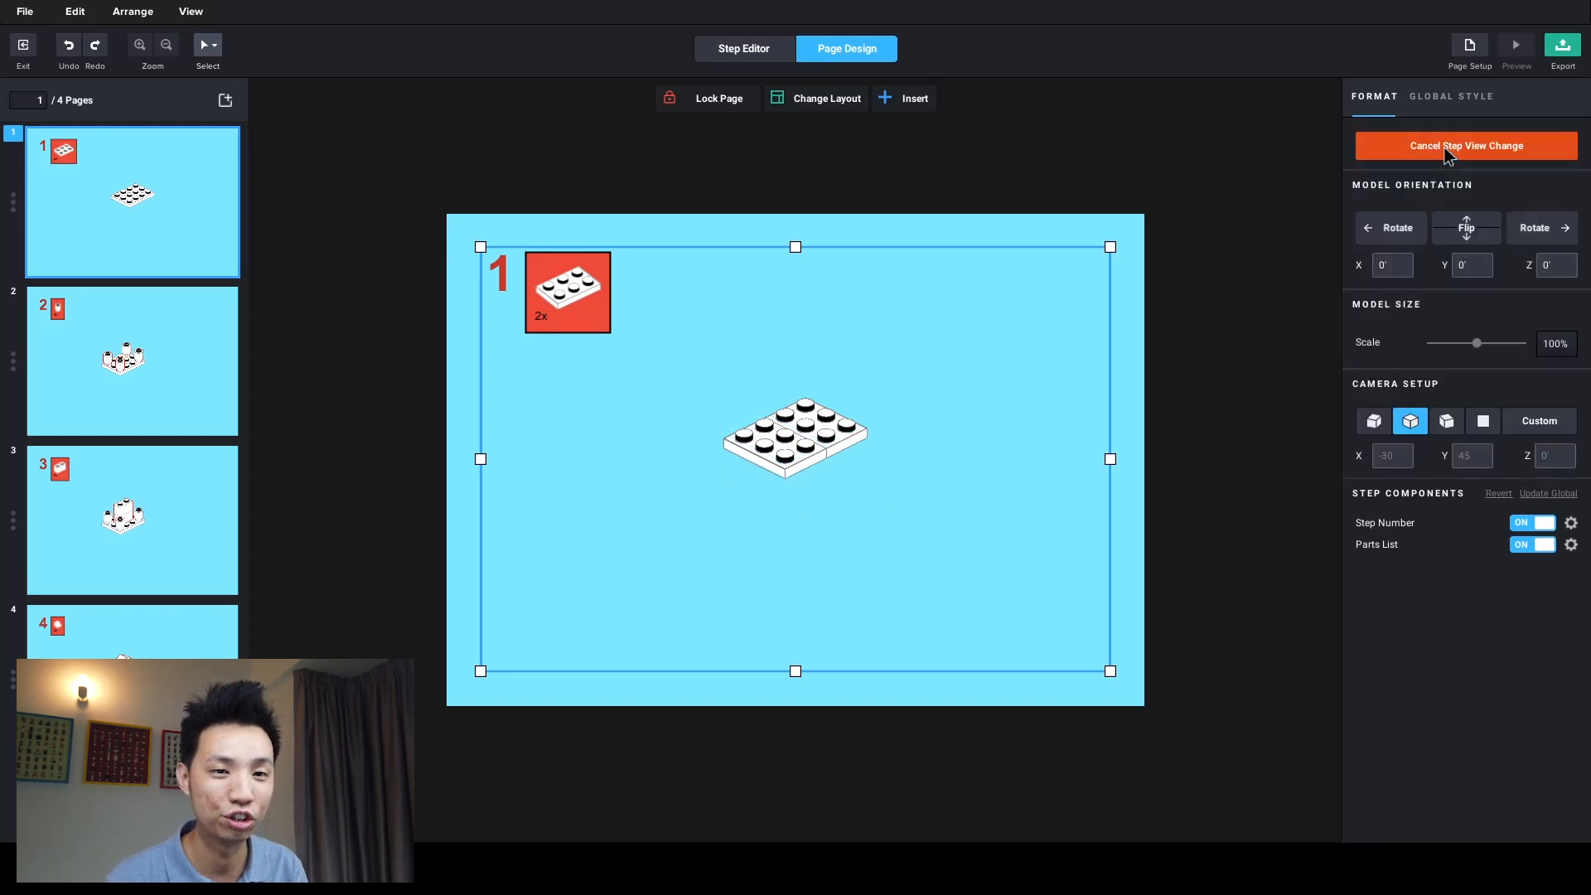
pyautogui.click(1465, 228)
pyautogui.click(1465, 228)
pyautogui.click(1397, 240)
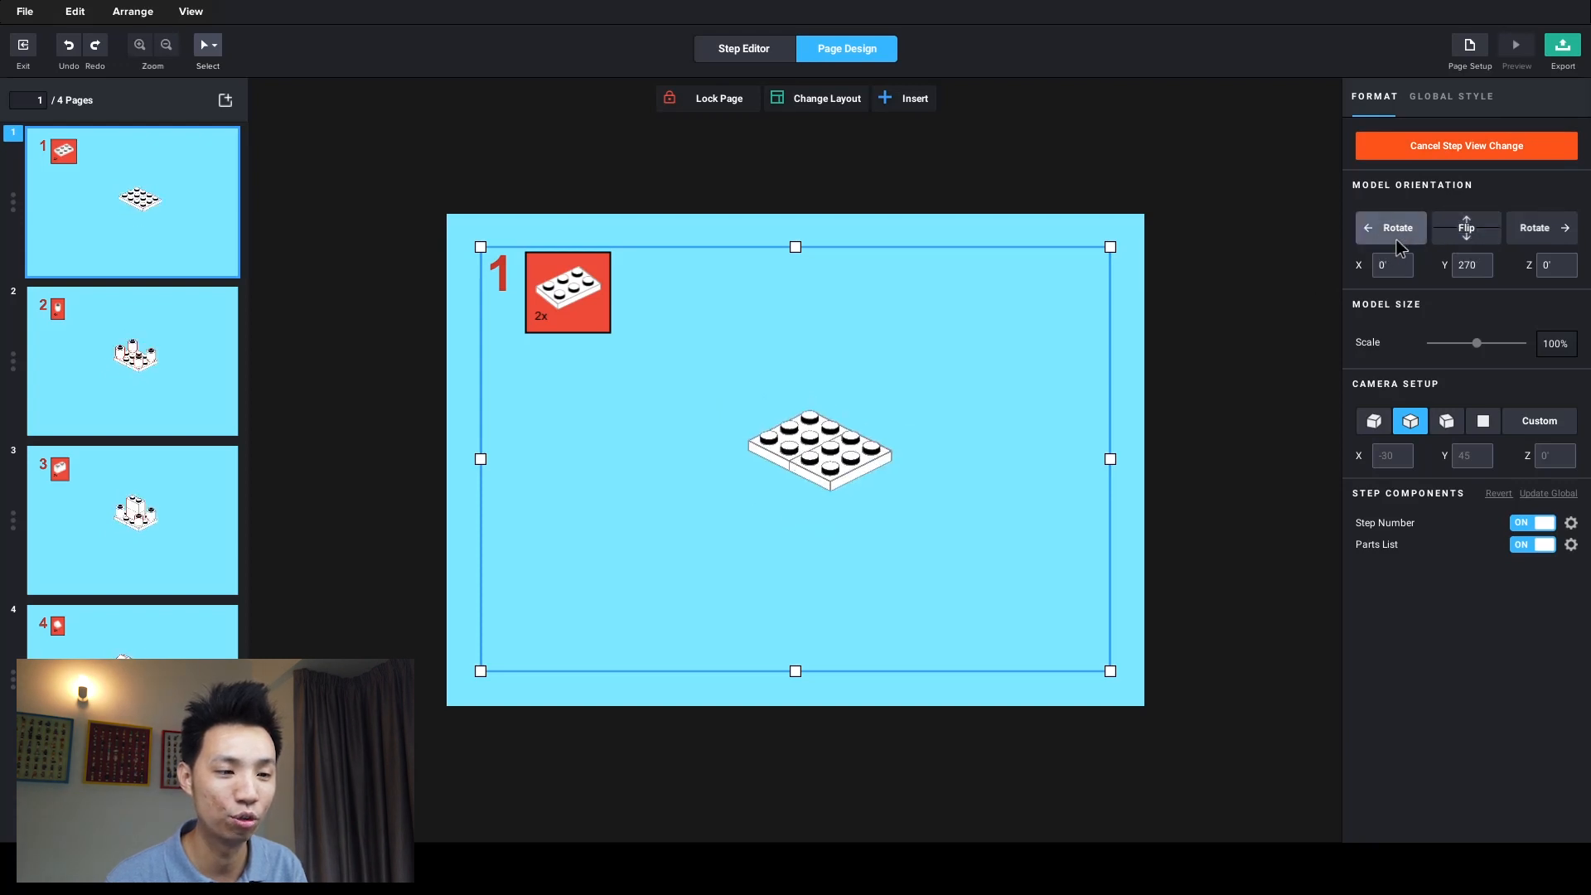
pyautogui.click(1529, 235)
pyautogui.click(1488, 238)
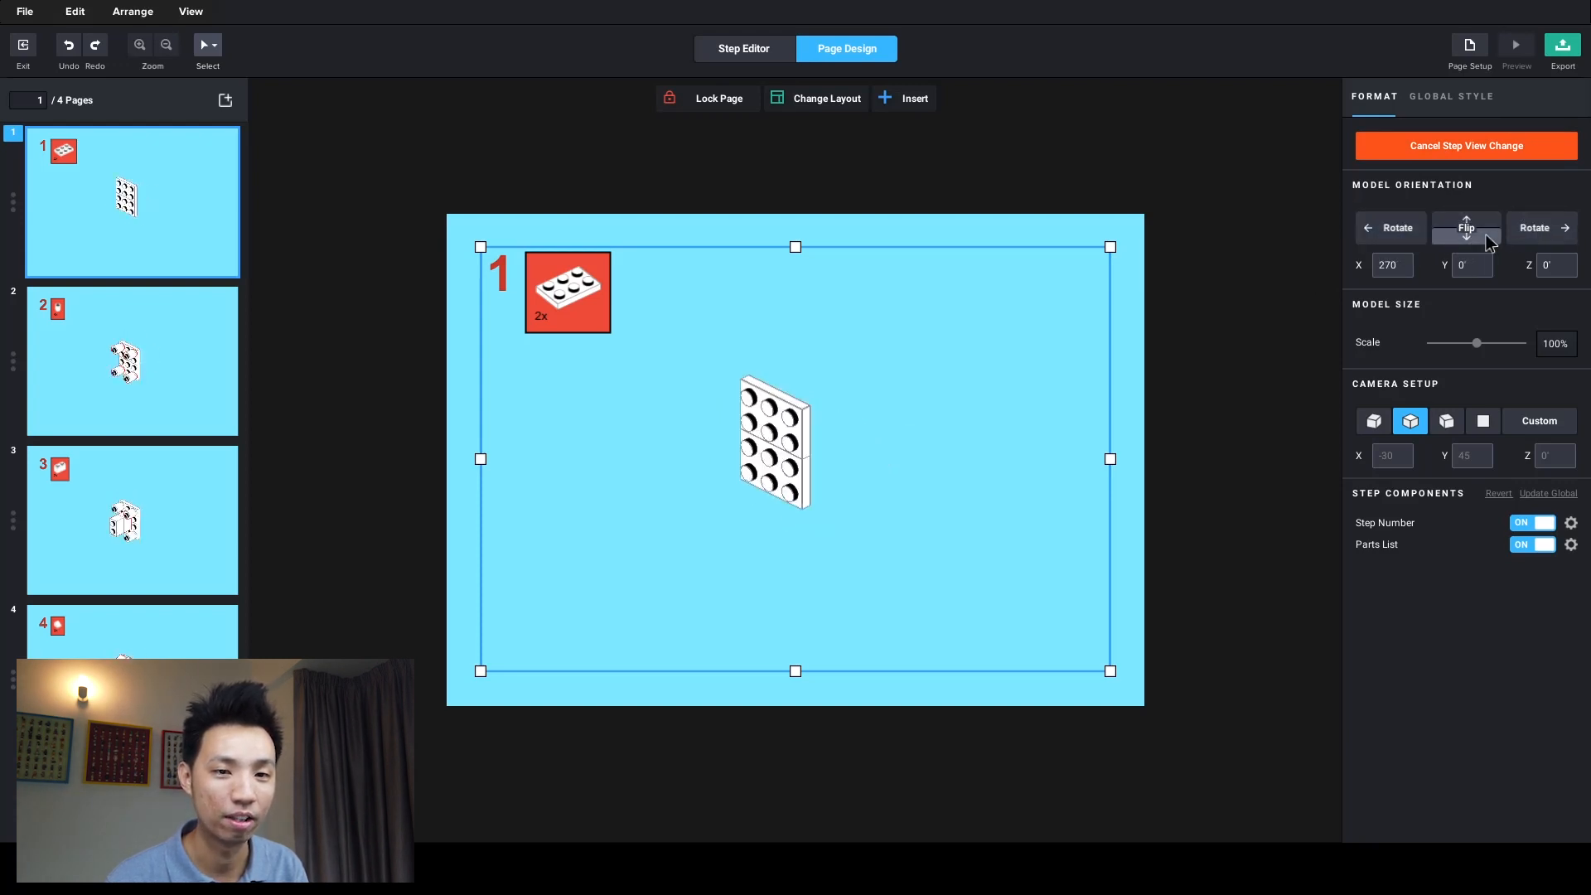
pyautogui.click(1487, 240)
pyautogui.click(1459, 150)
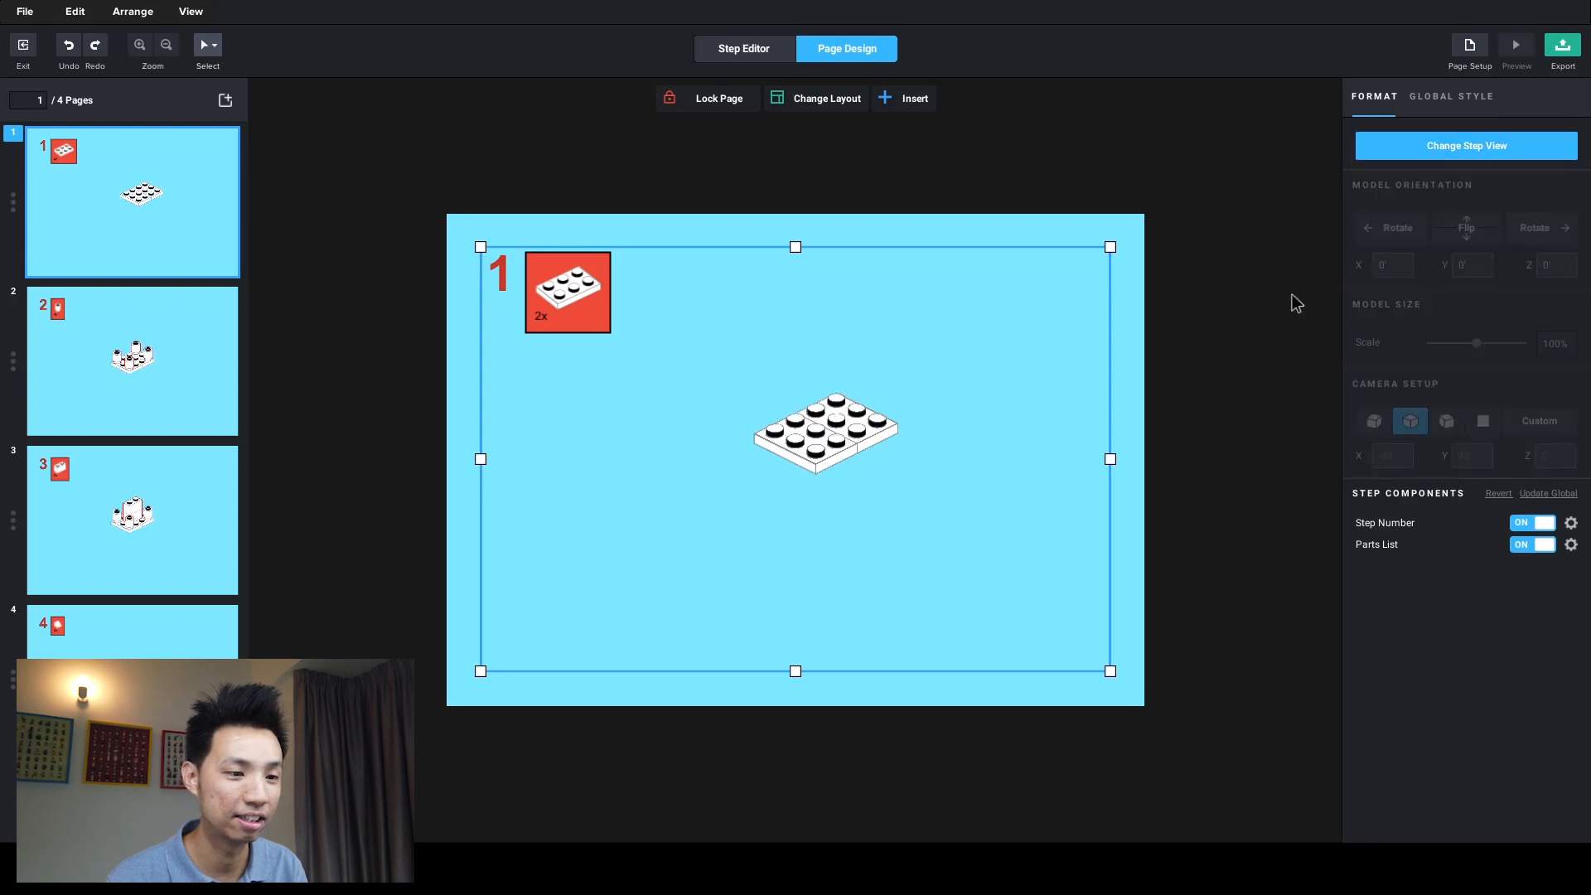
# - Move the step 1 model back to the center of its page
pyautogui.click(1136, 430)
pyautogui.moveTo(845, 439); pyautogui.dragTo(816, 482)
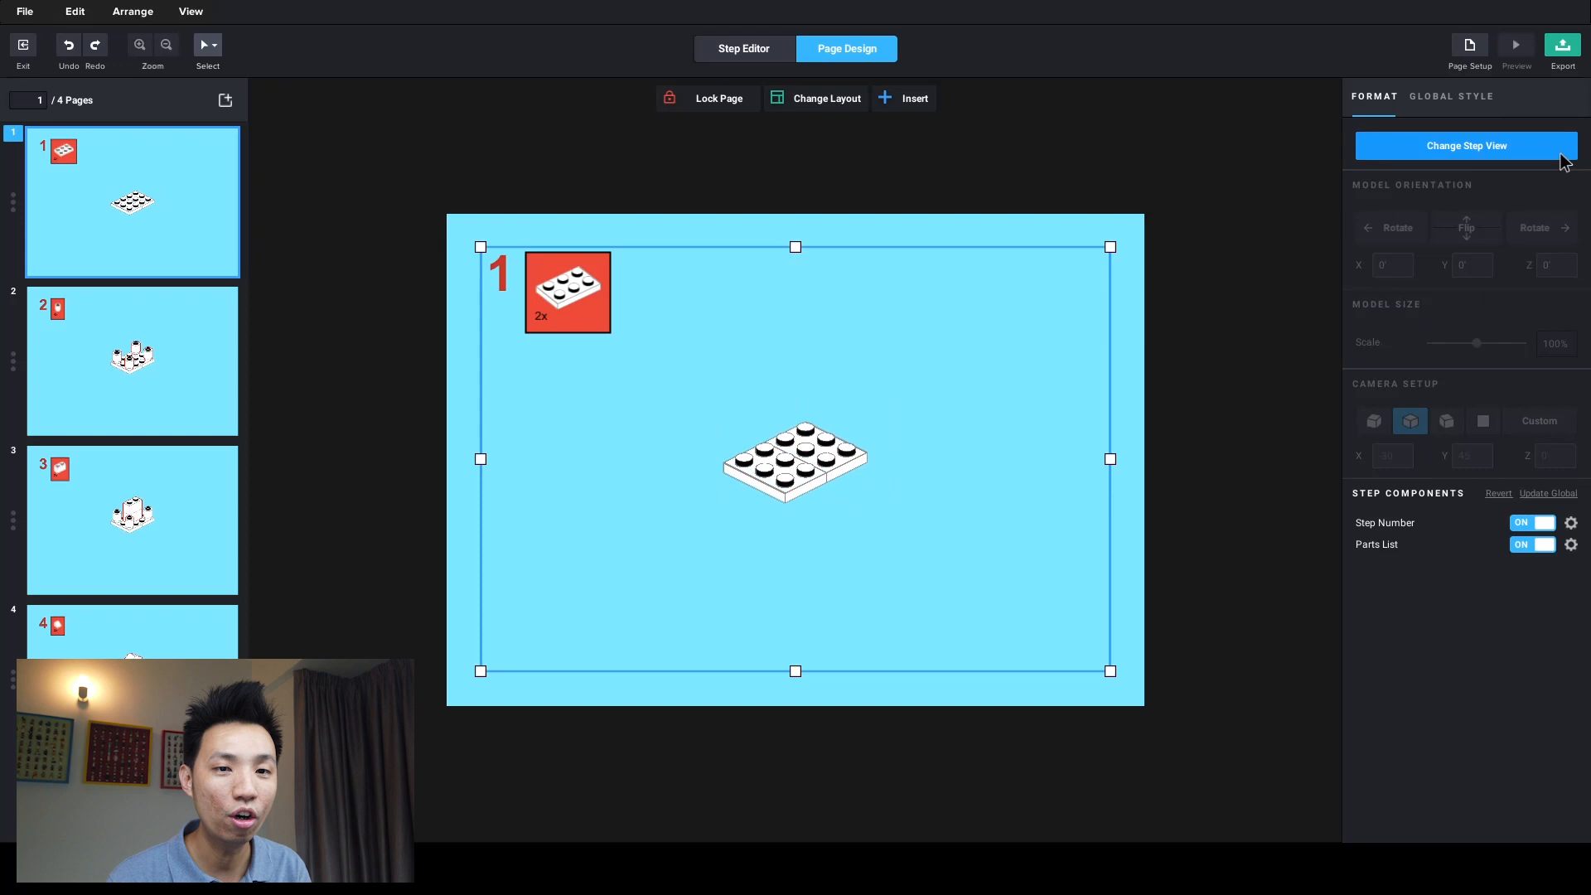
pyautogui.click(1141, 455)
# - Open page 4 and change the step view so the model is flipped upside down (Y 180, Z 180)
pyautogui.click(133, 632)
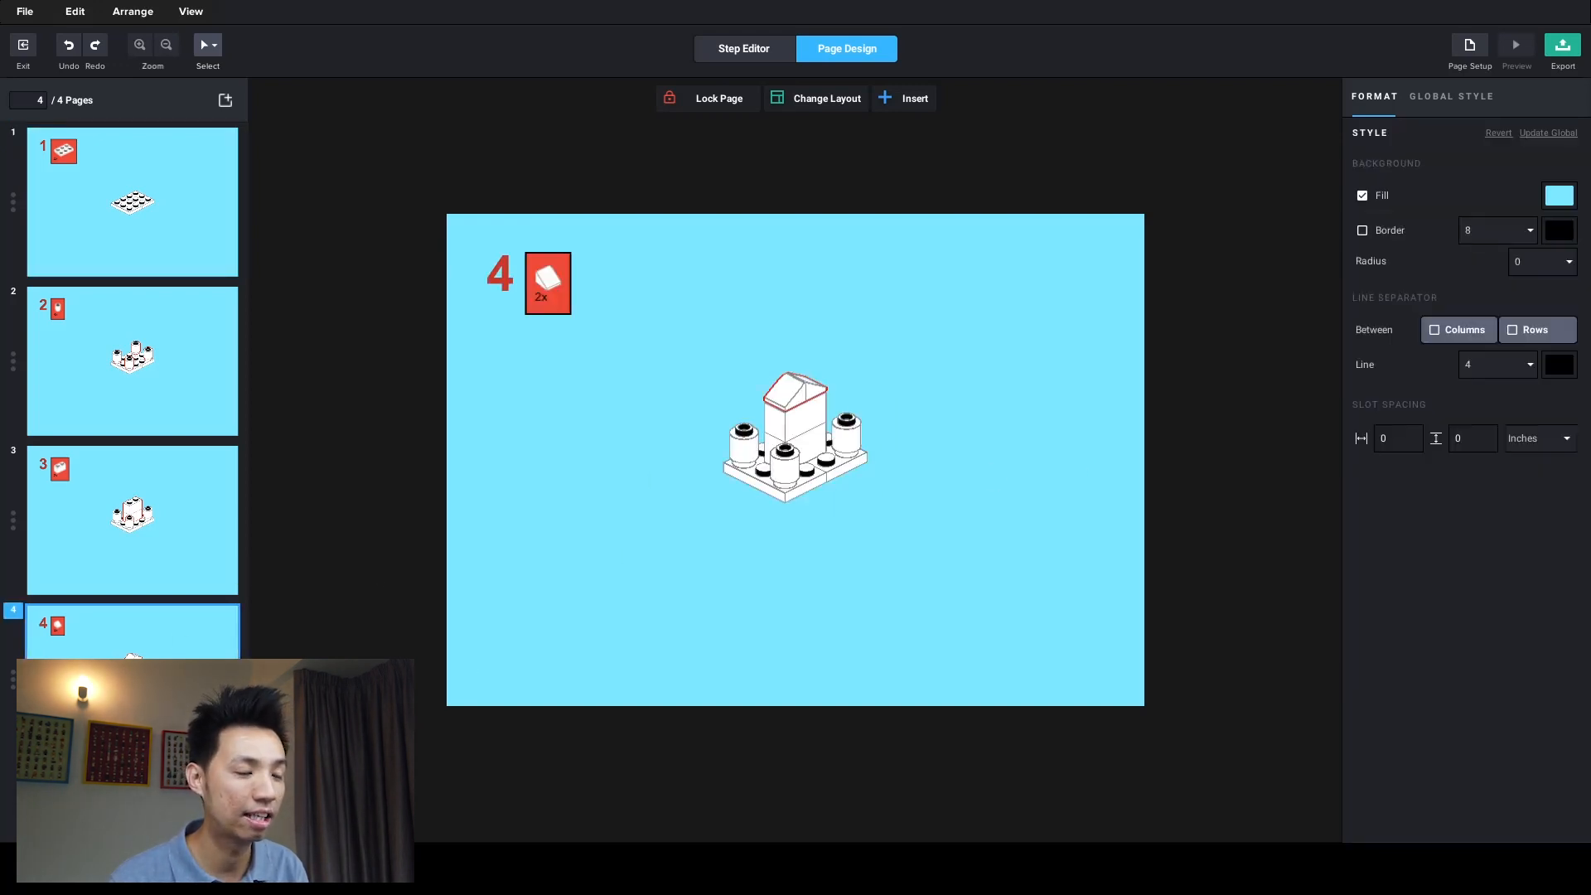
pyautogui.click(814, 464)
pyautogui.click(1448, 154)
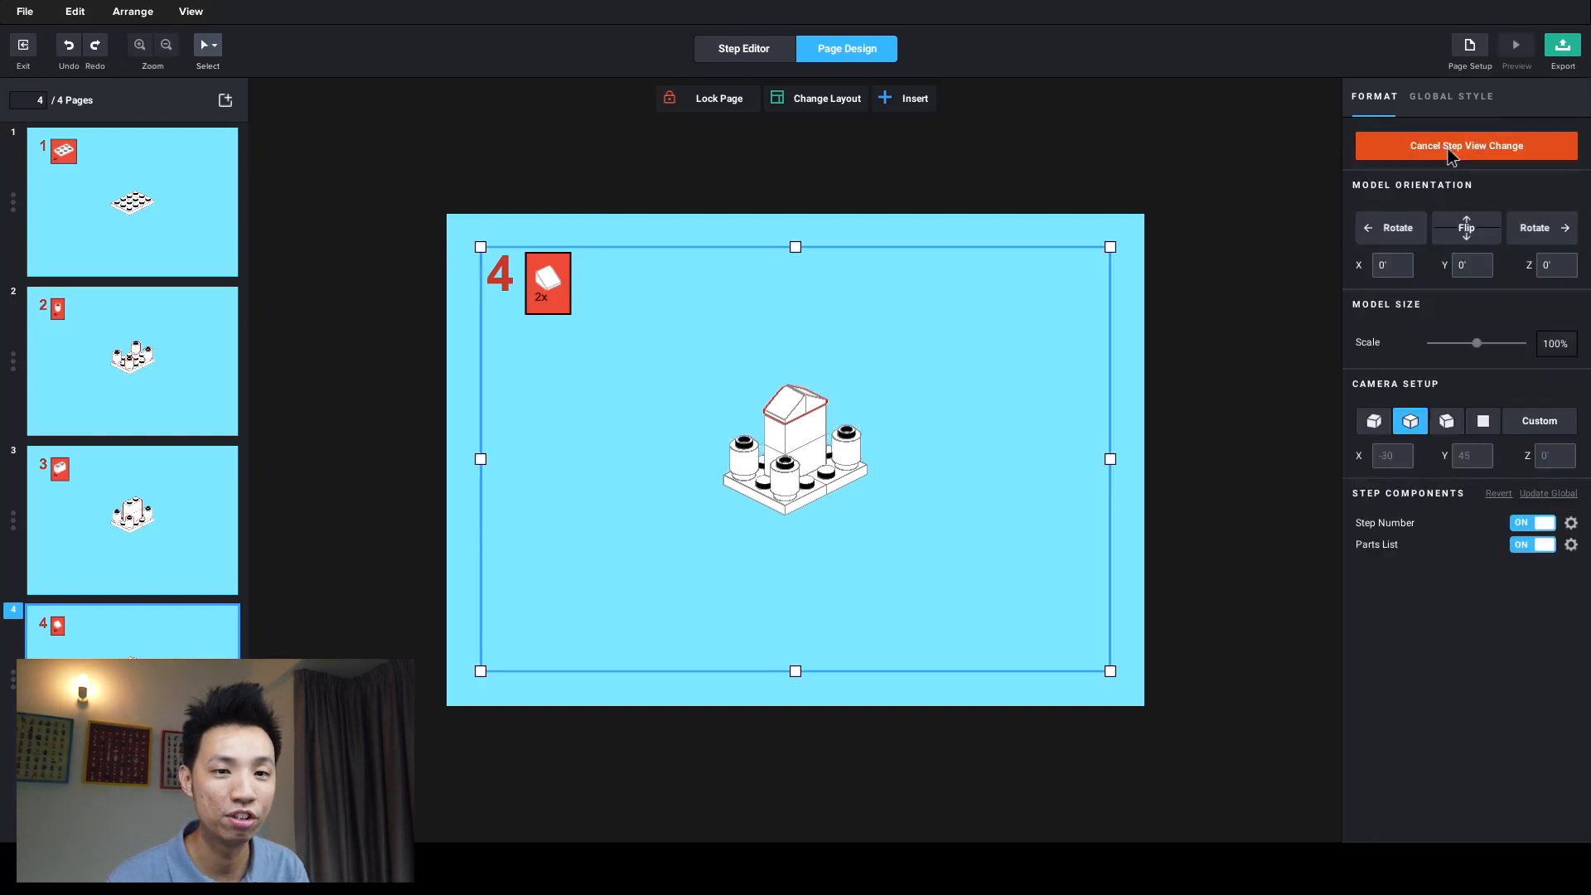
pyautogui.click(1461, 236)
pyautogui.click(1461, 236)
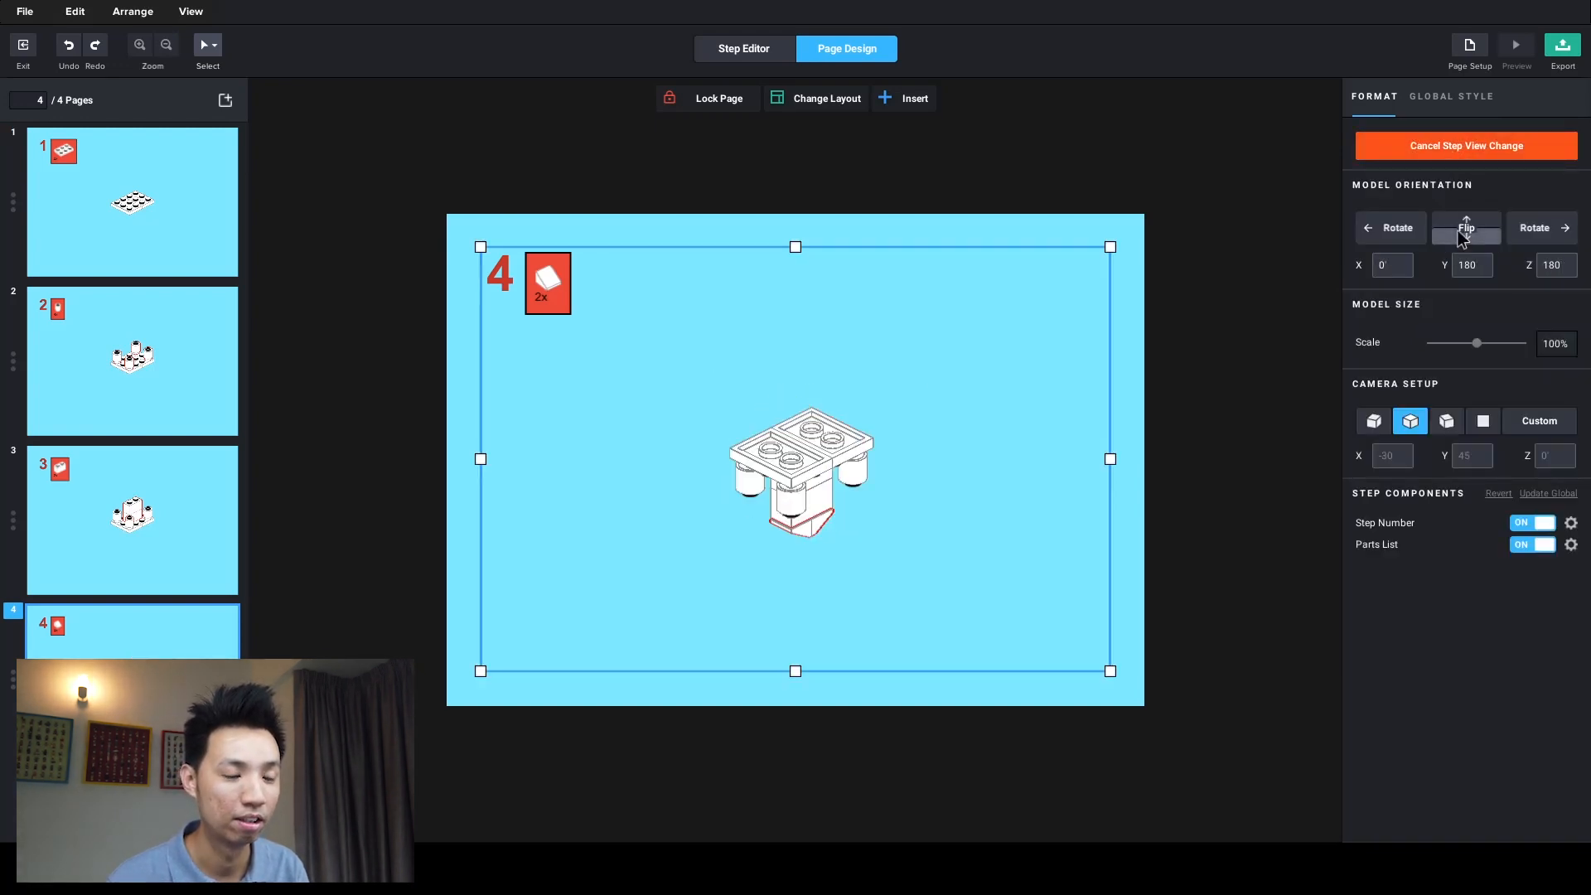
# - Try rotating the flipped model on page 4 to Y 90, and cancel the step view change
pyautogui.click(1400, 238)
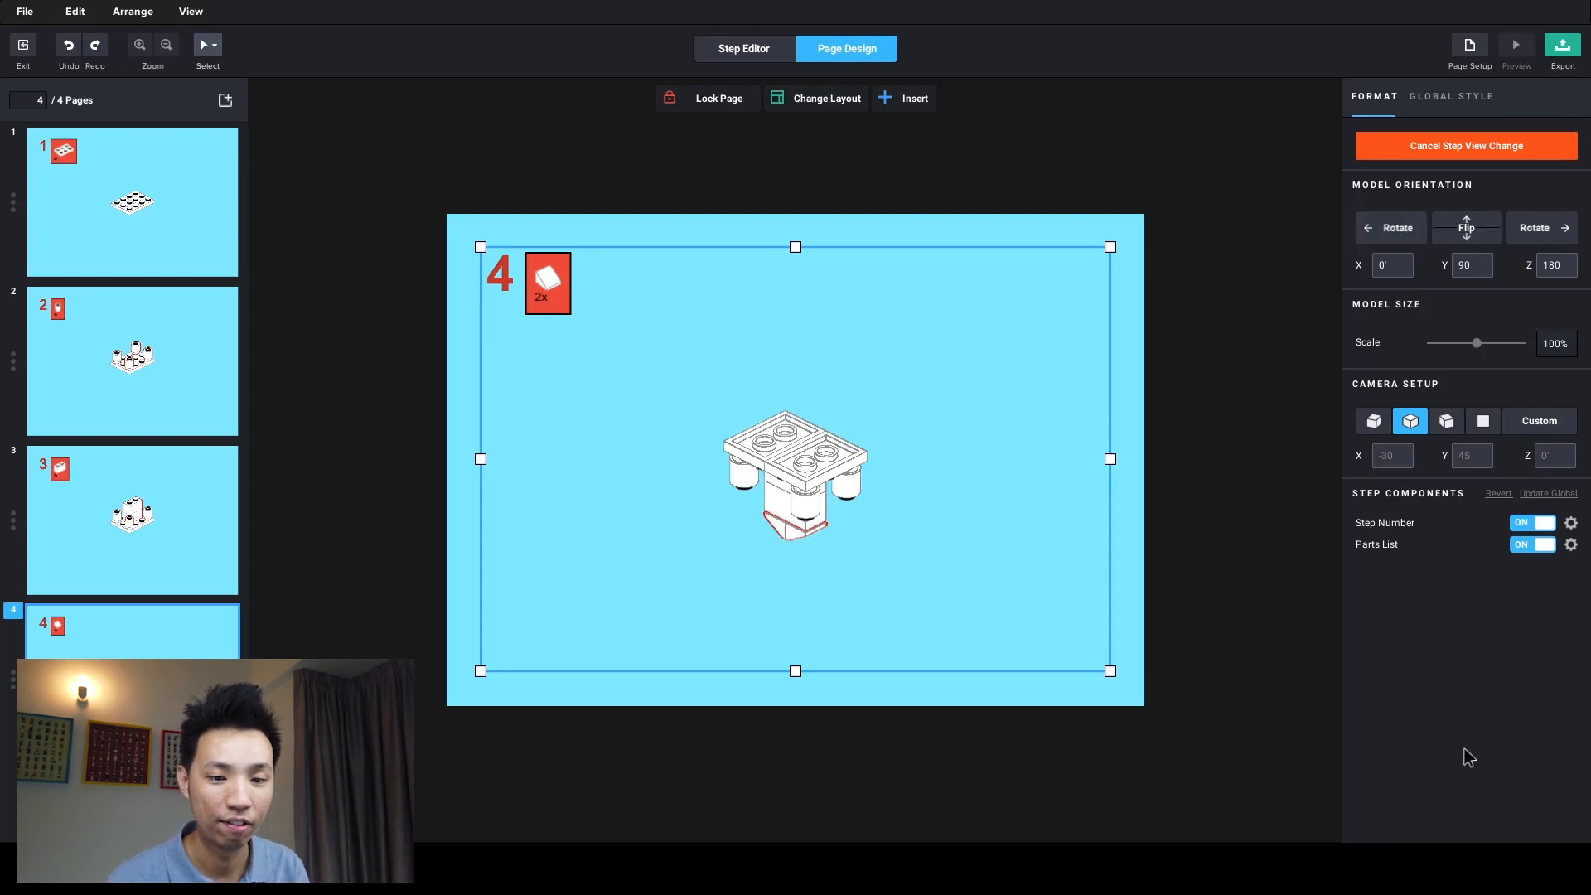
pyautogui.click(1323, 774)
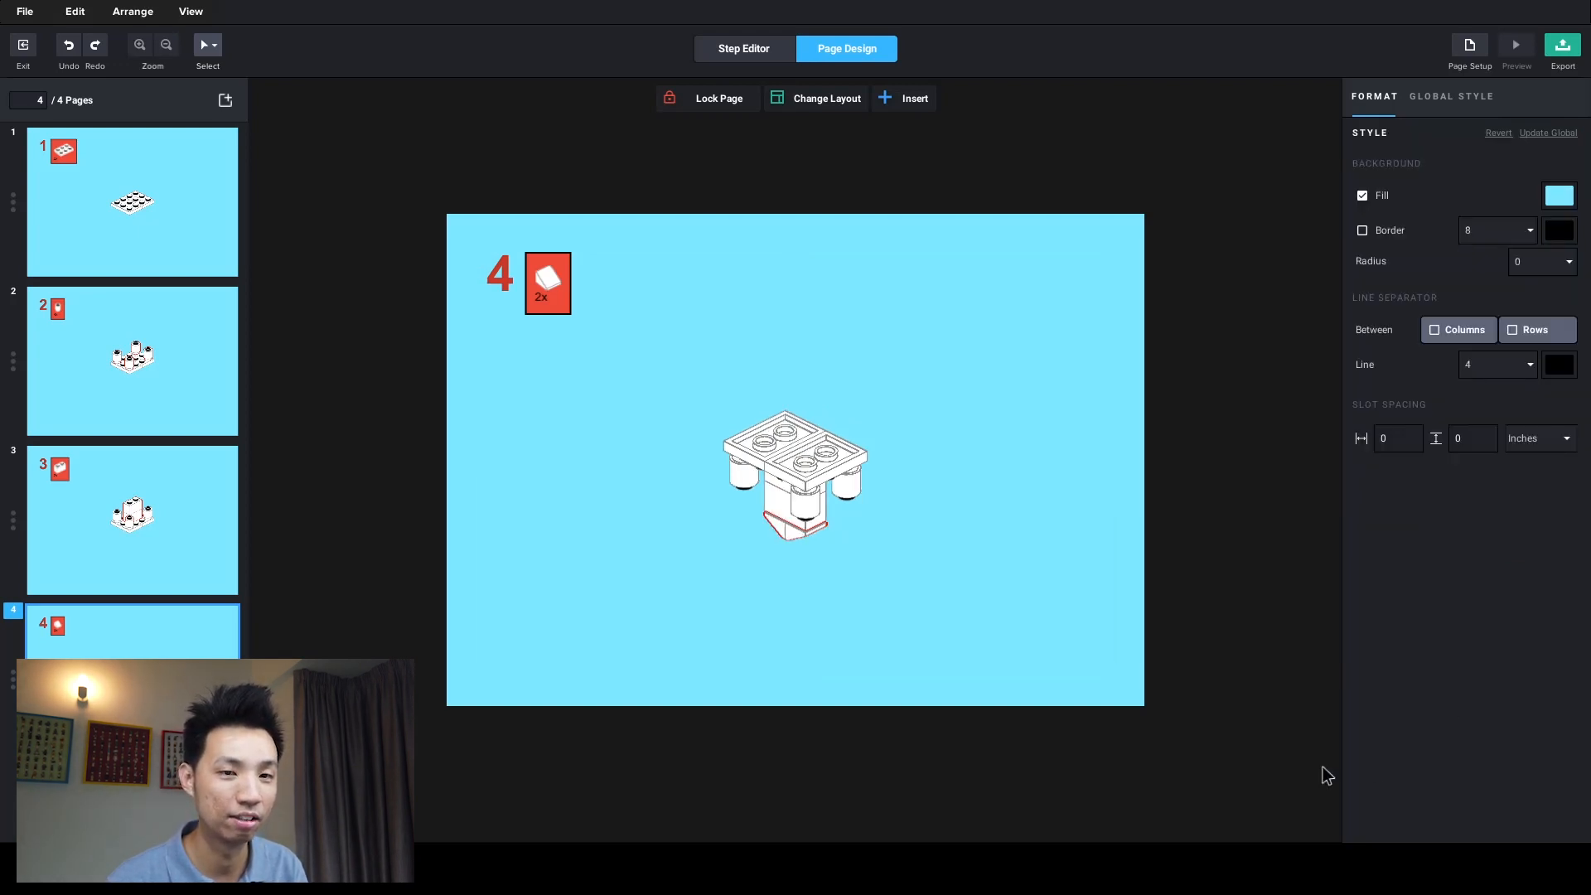
pyautogui.click(167, 561)
pyautogui.click(124, 696)
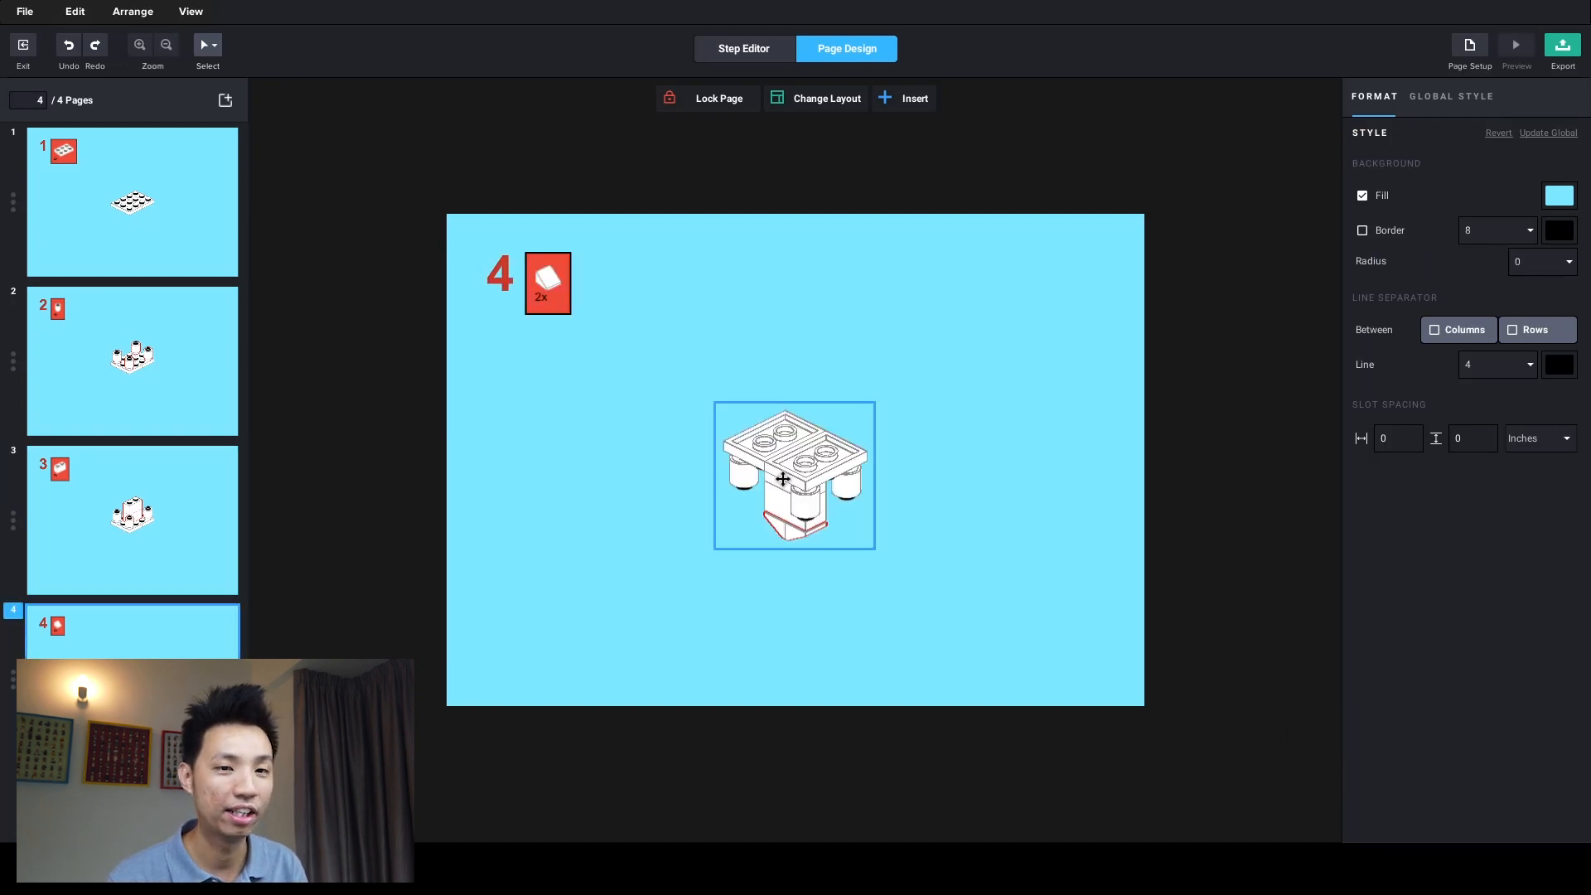
pyautogui.click(782, 478)
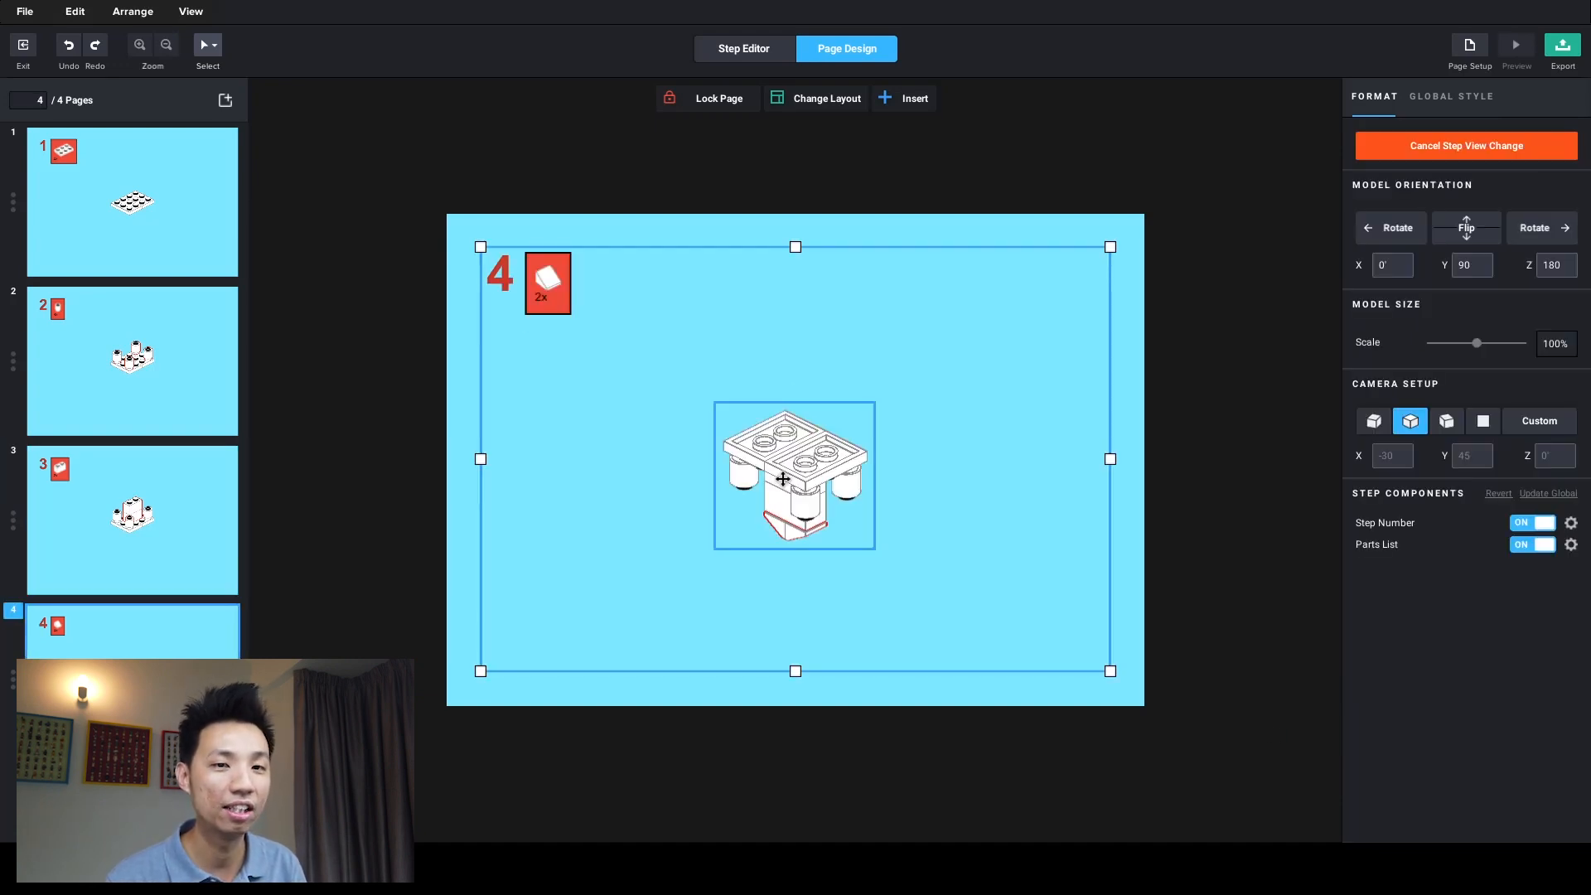
pyautogui.click(1459, 152)
pyautogui.click(1253, 499)
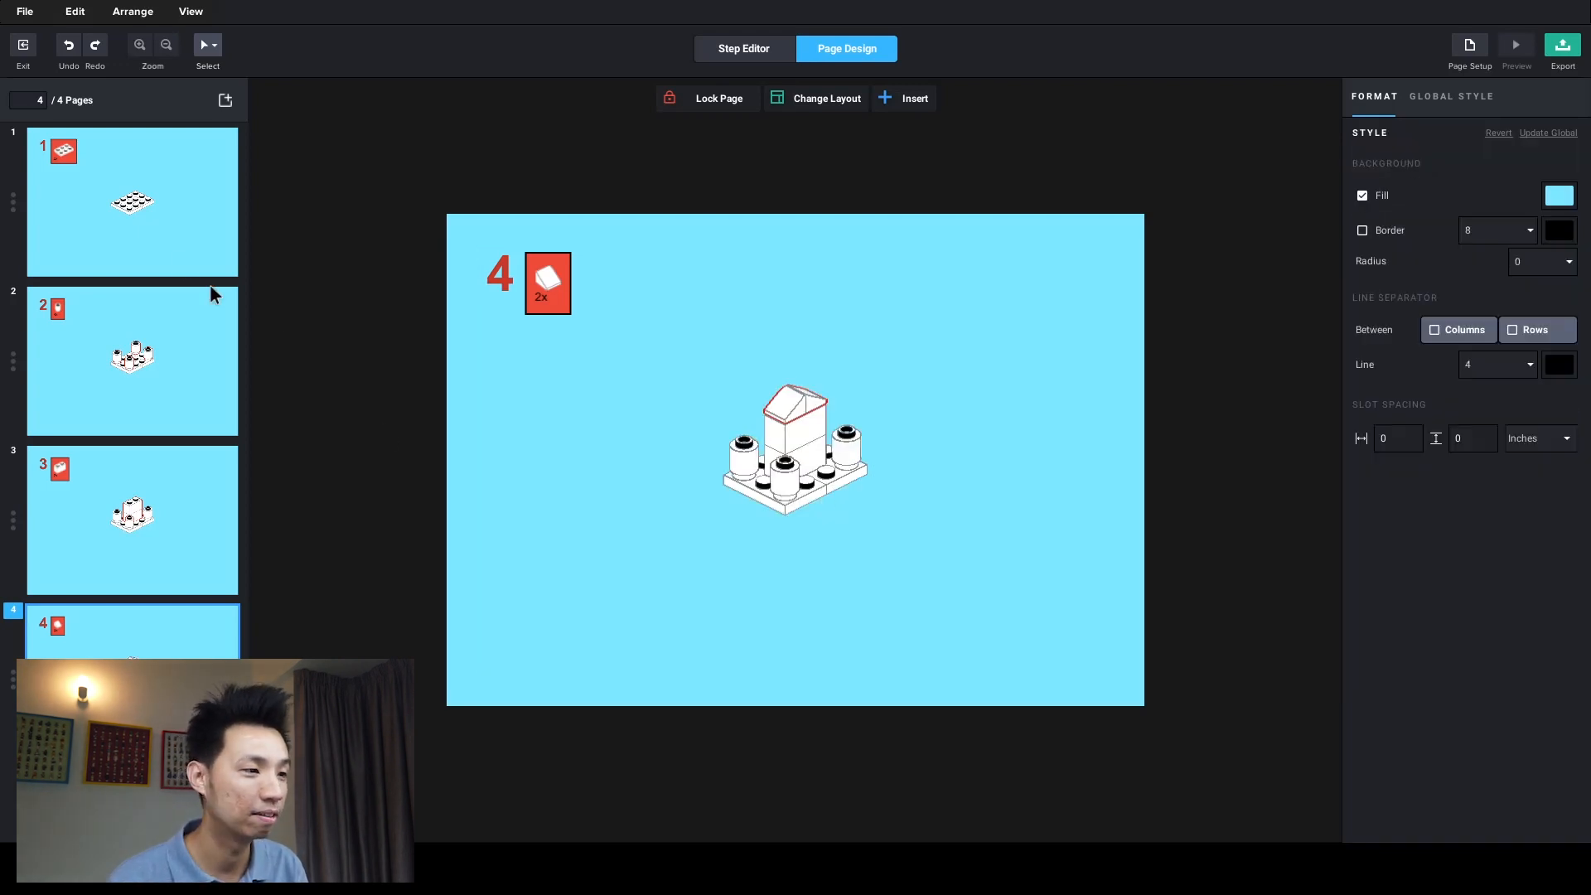
# - Look over pages 1 and 2 and examine the global style settings for page, step number and parts list
pyautogui.click(166, 247)
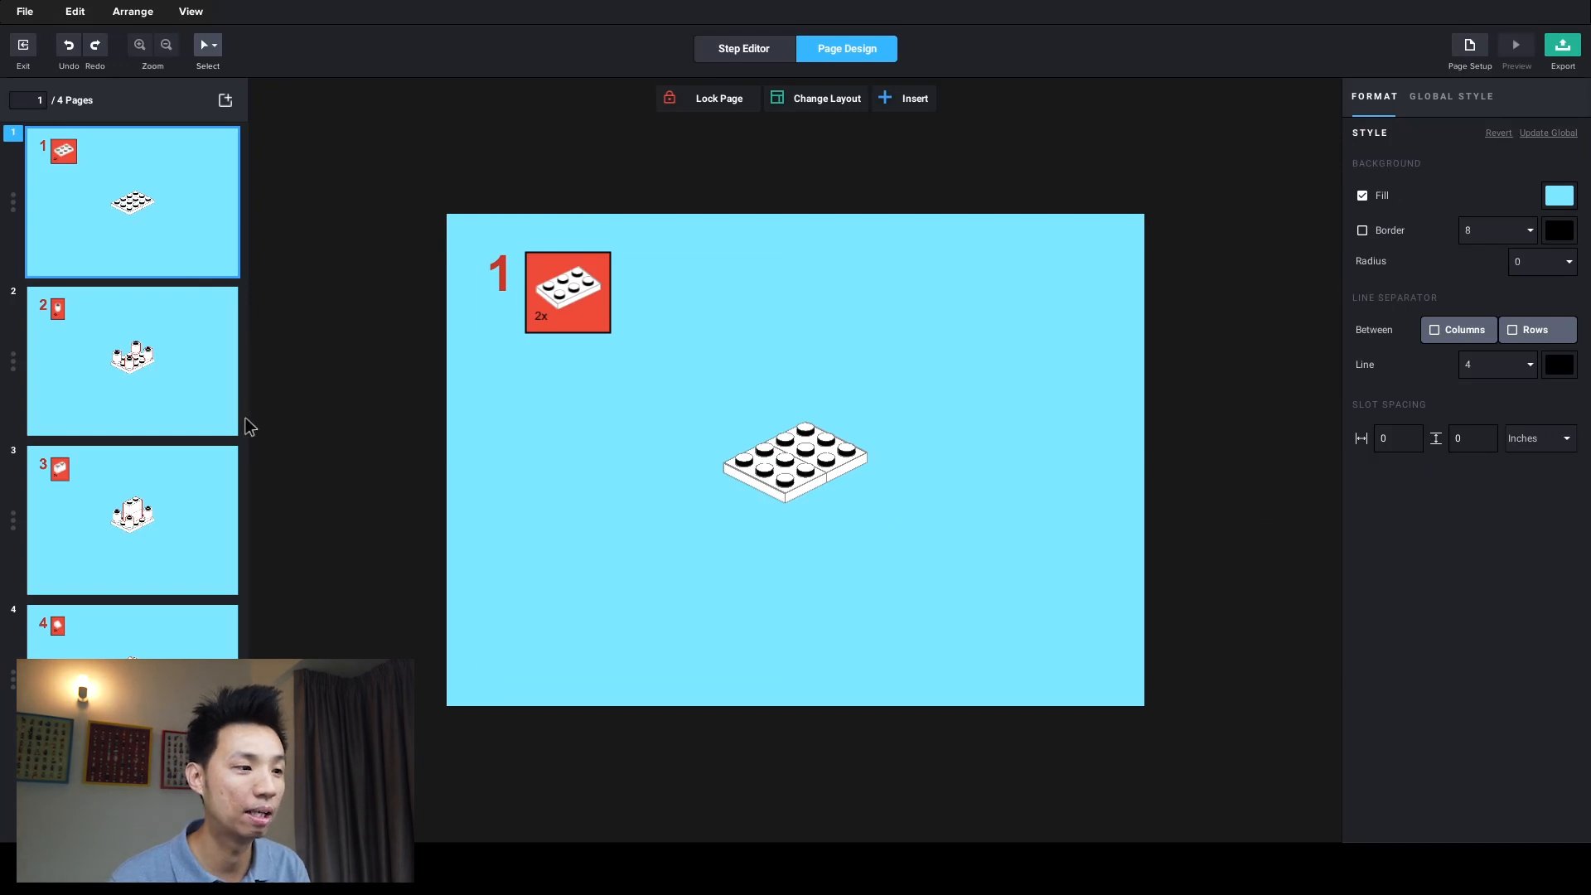
pyautogui.click(210, 423)
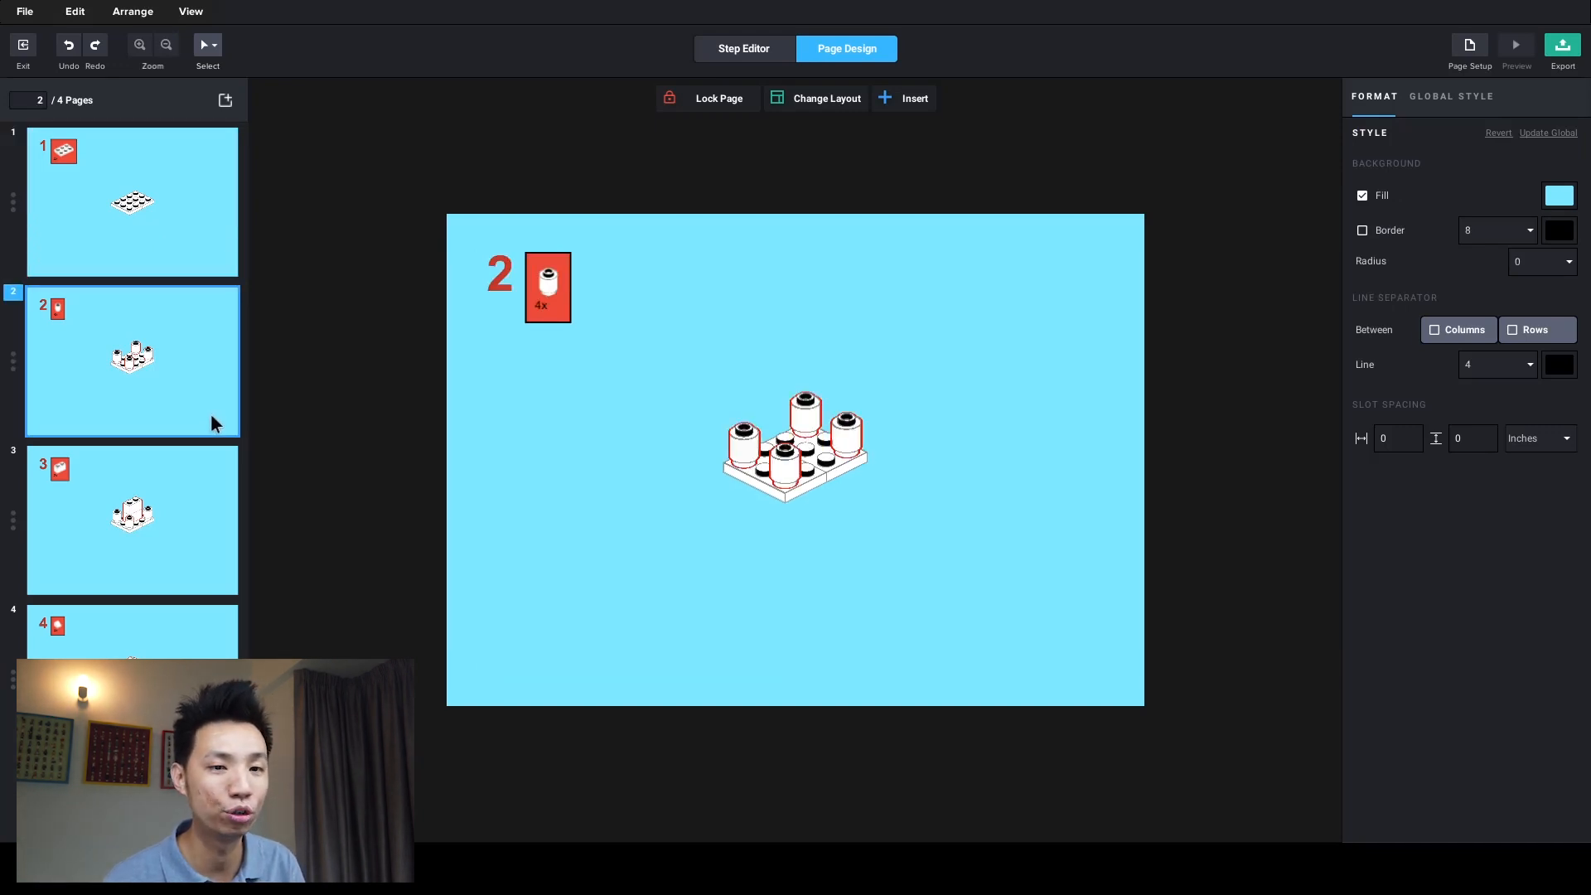
pyautogui.click(195, 270)
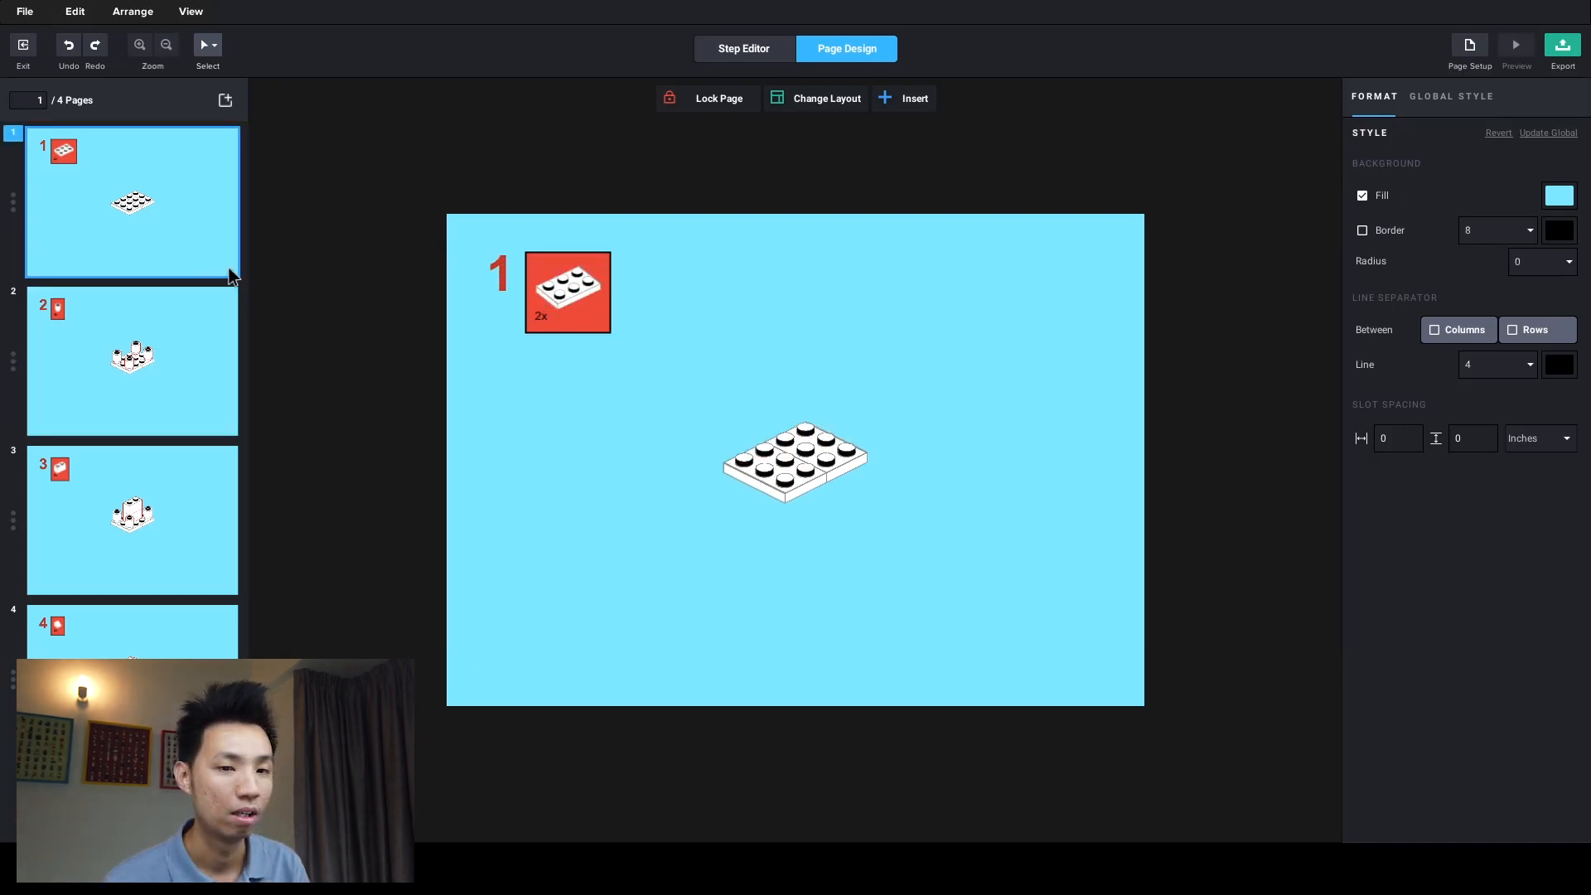
pyautogui.click(1446, 96)
pyautogui.scroll(-1, 1426, 495)
pyautogui.scroll(-6, 1431, 496)
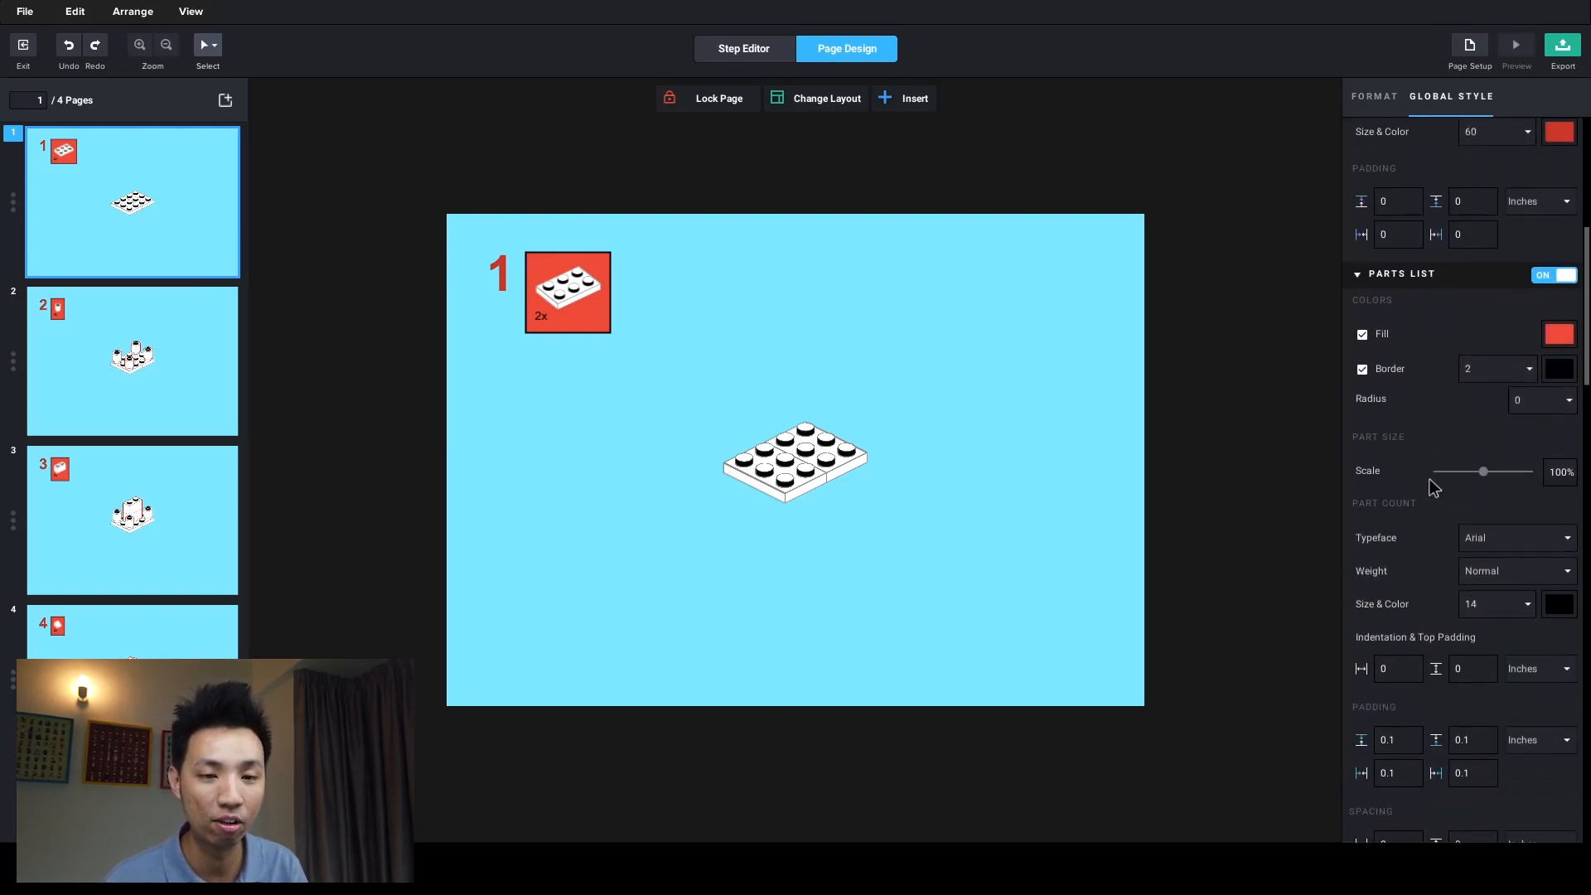
pyautogui.scroll(7, 1433, 463)
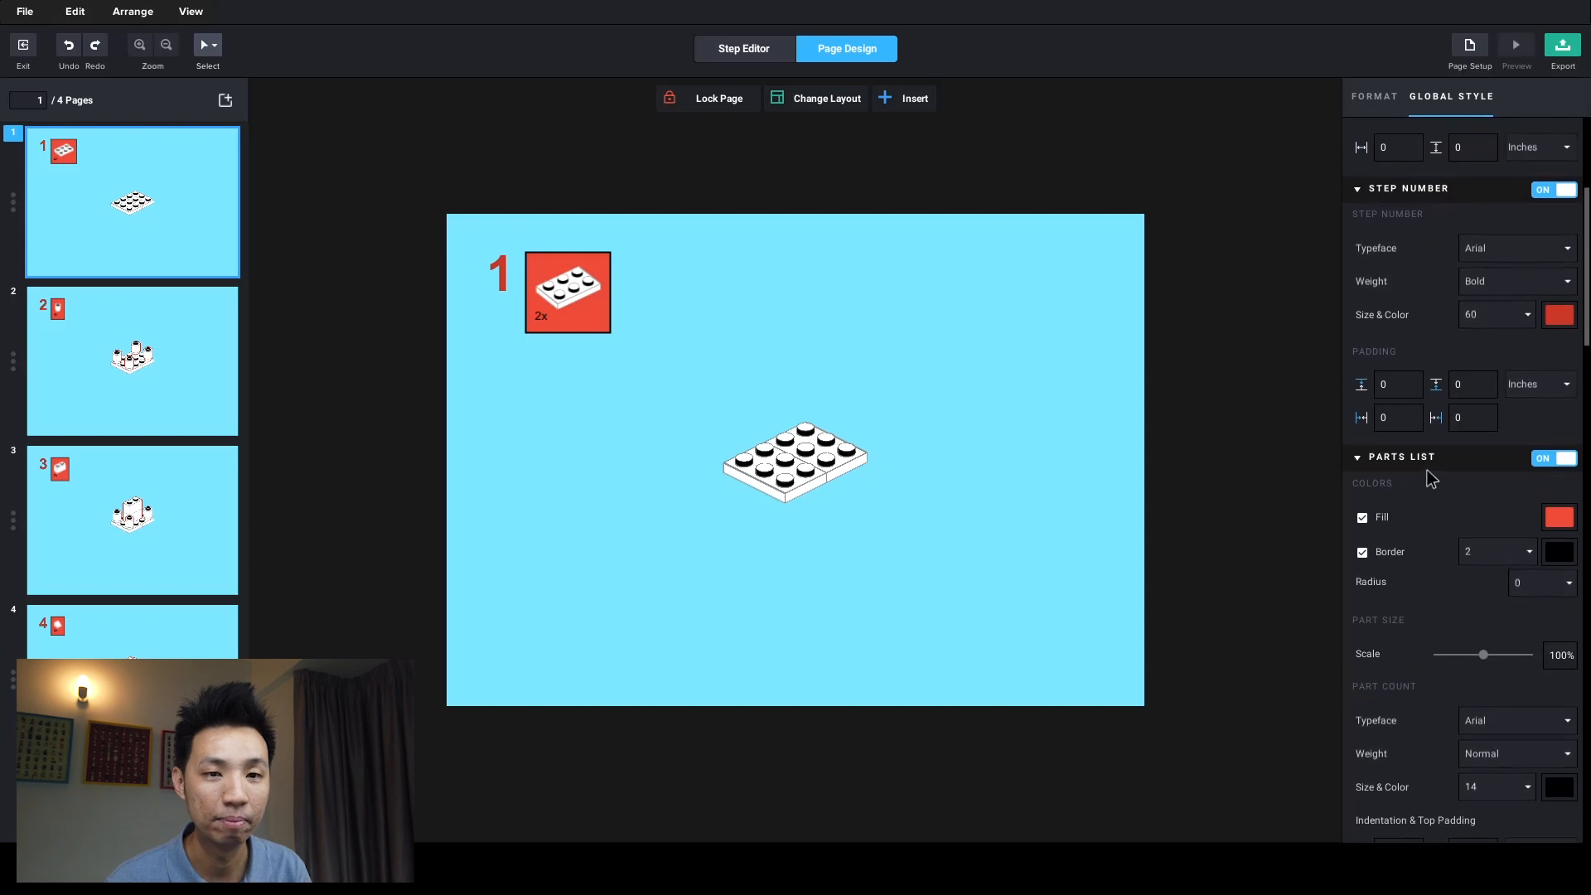
pyautogui.scroll(1, 1431, 476)
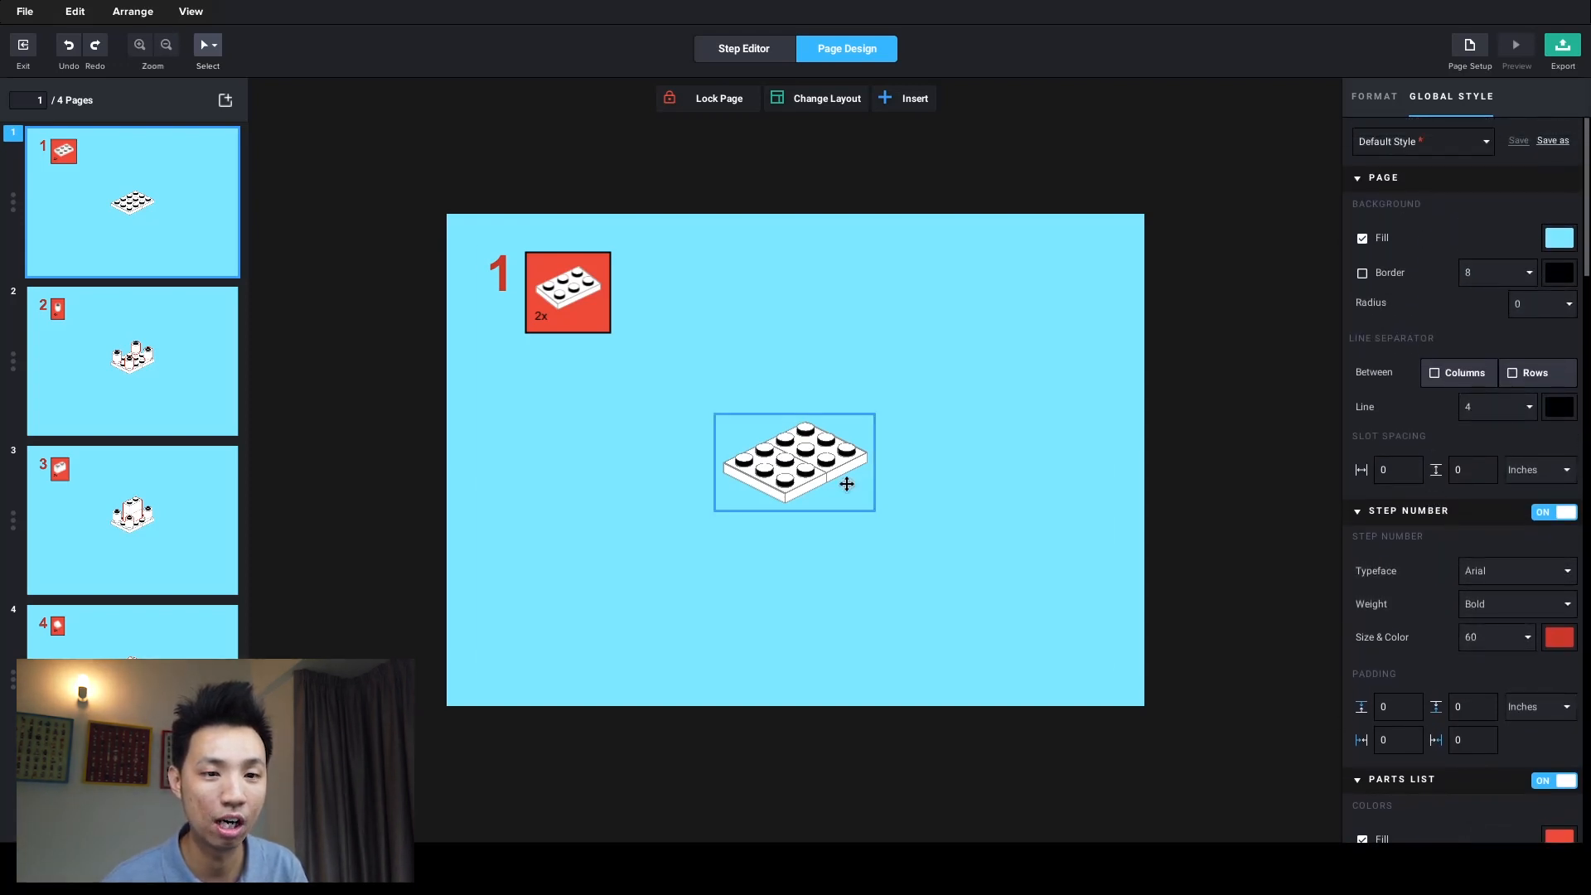
# - Apply the layout with two side-by-side steps to page 1
pyautogui.click(818, 106)
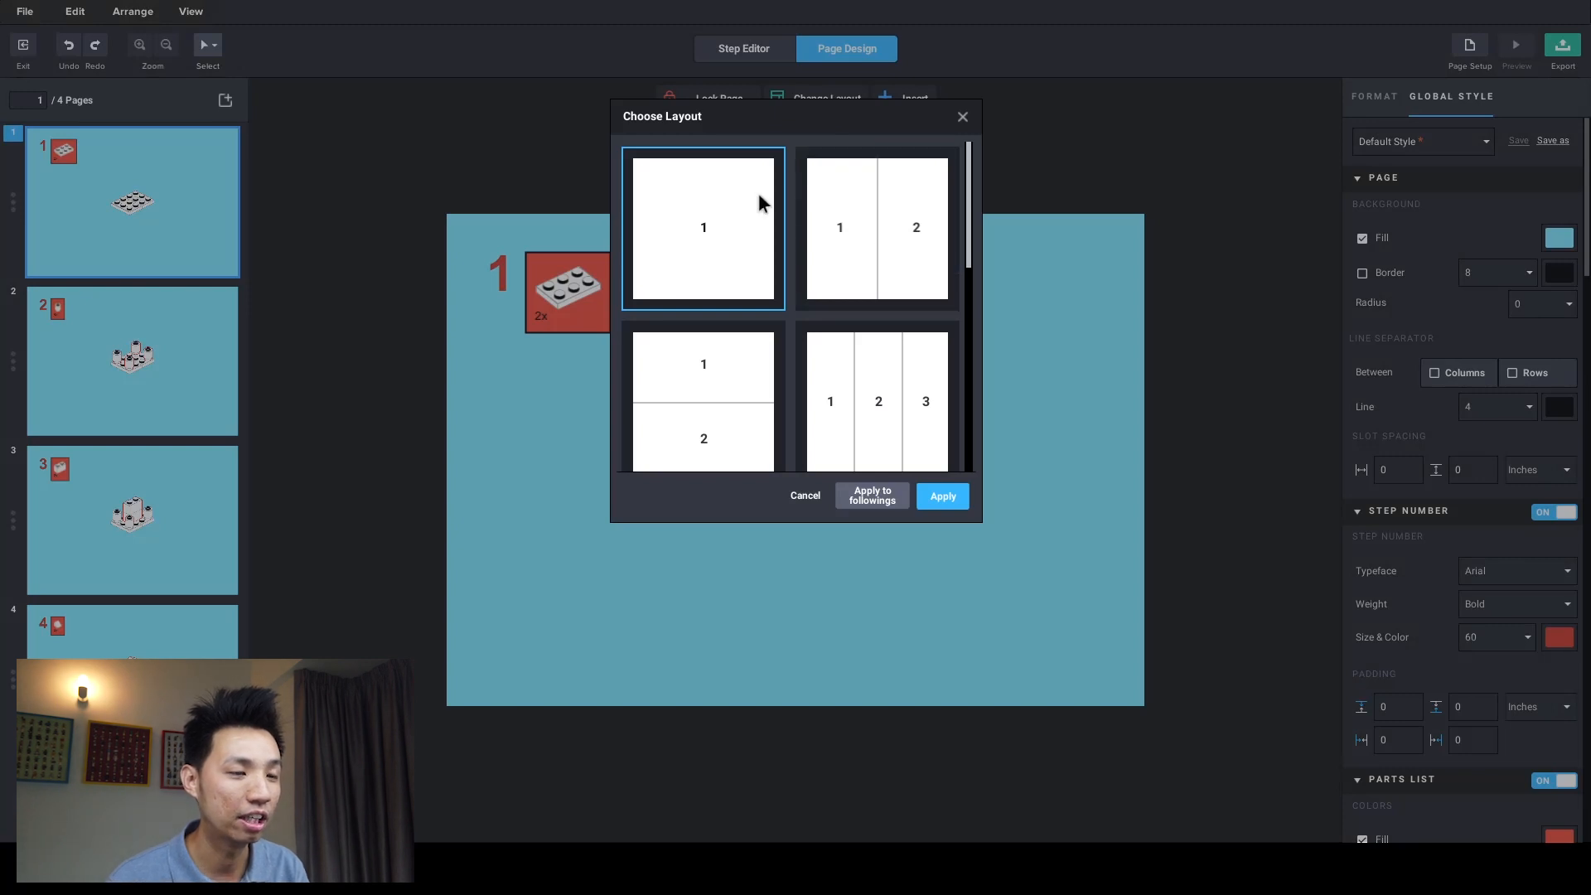
pyautogui.click(857, 257)
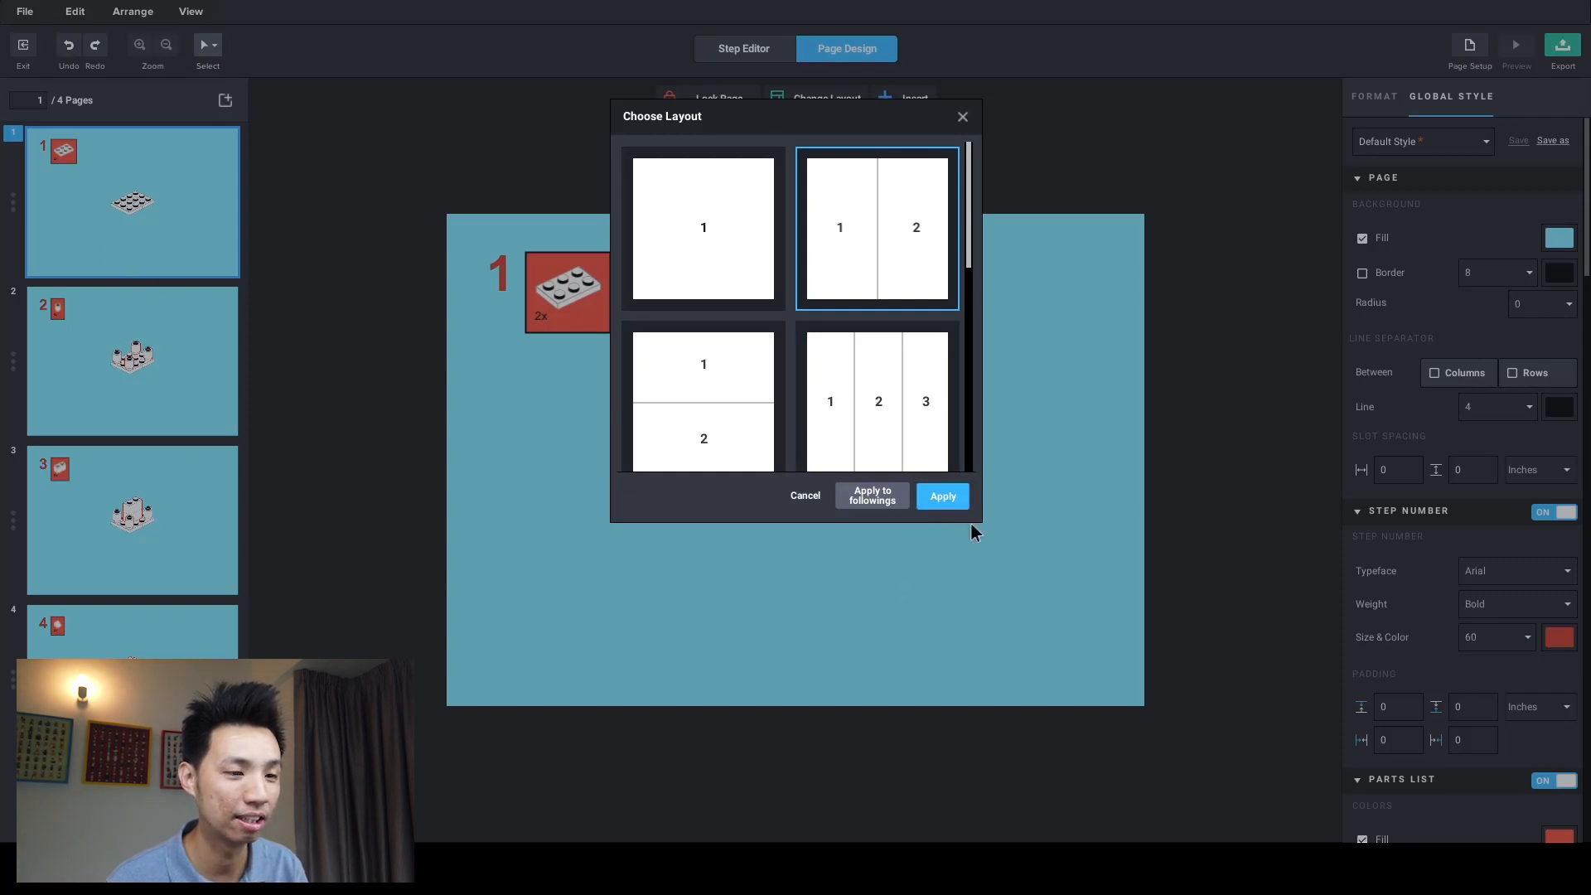
pyautogui.click(957, 502)
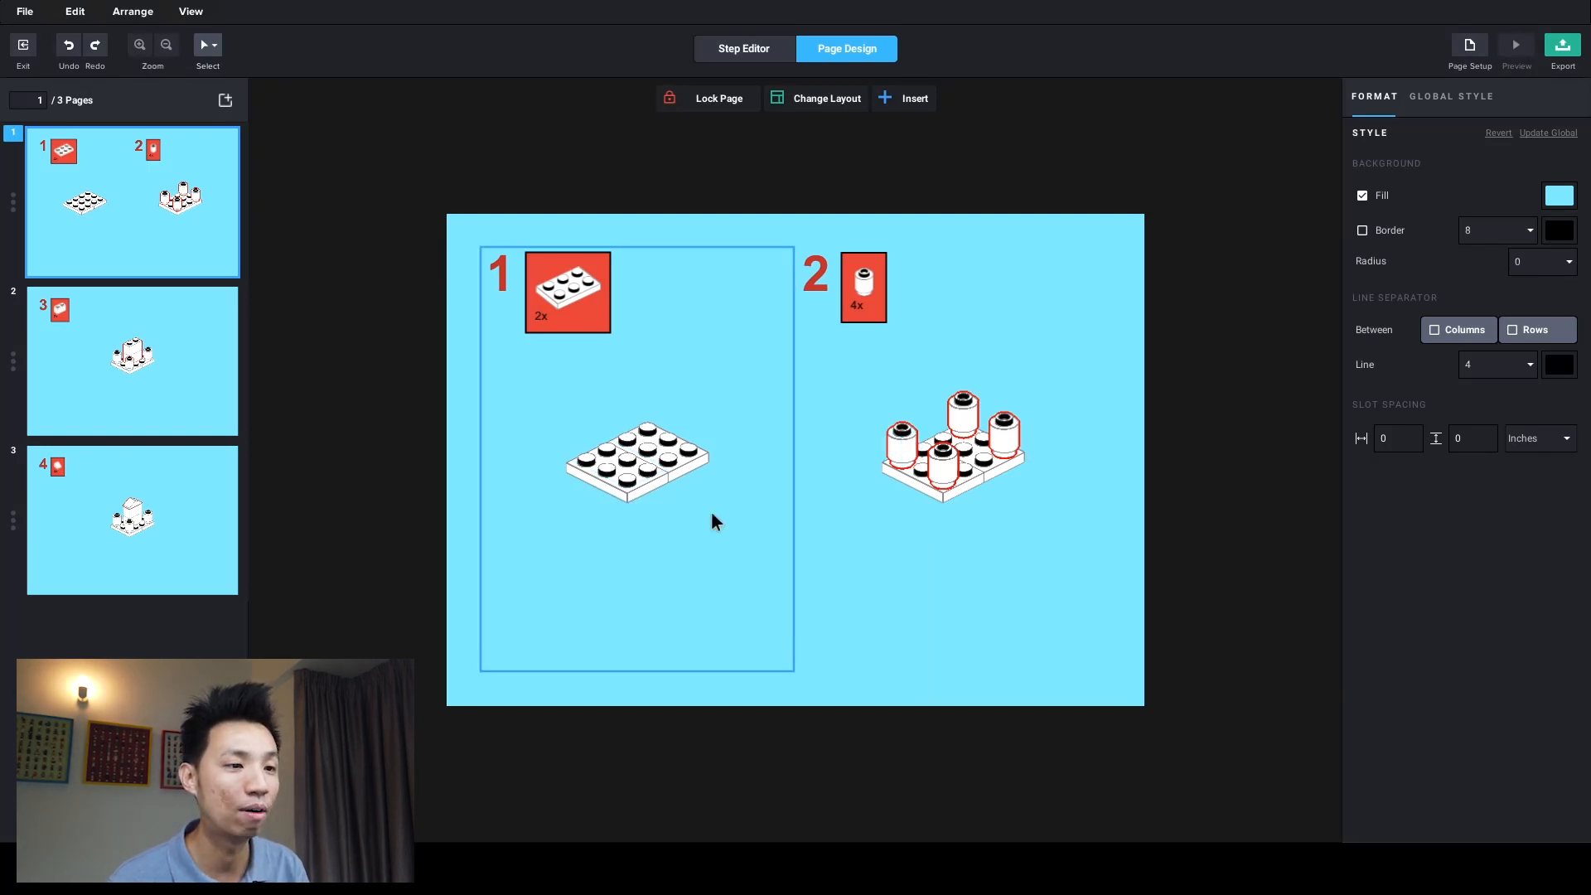
# - Apply the two-column layout to page 2 so that steps 3 and 4 share the page
pyautogui.click(210, 402)
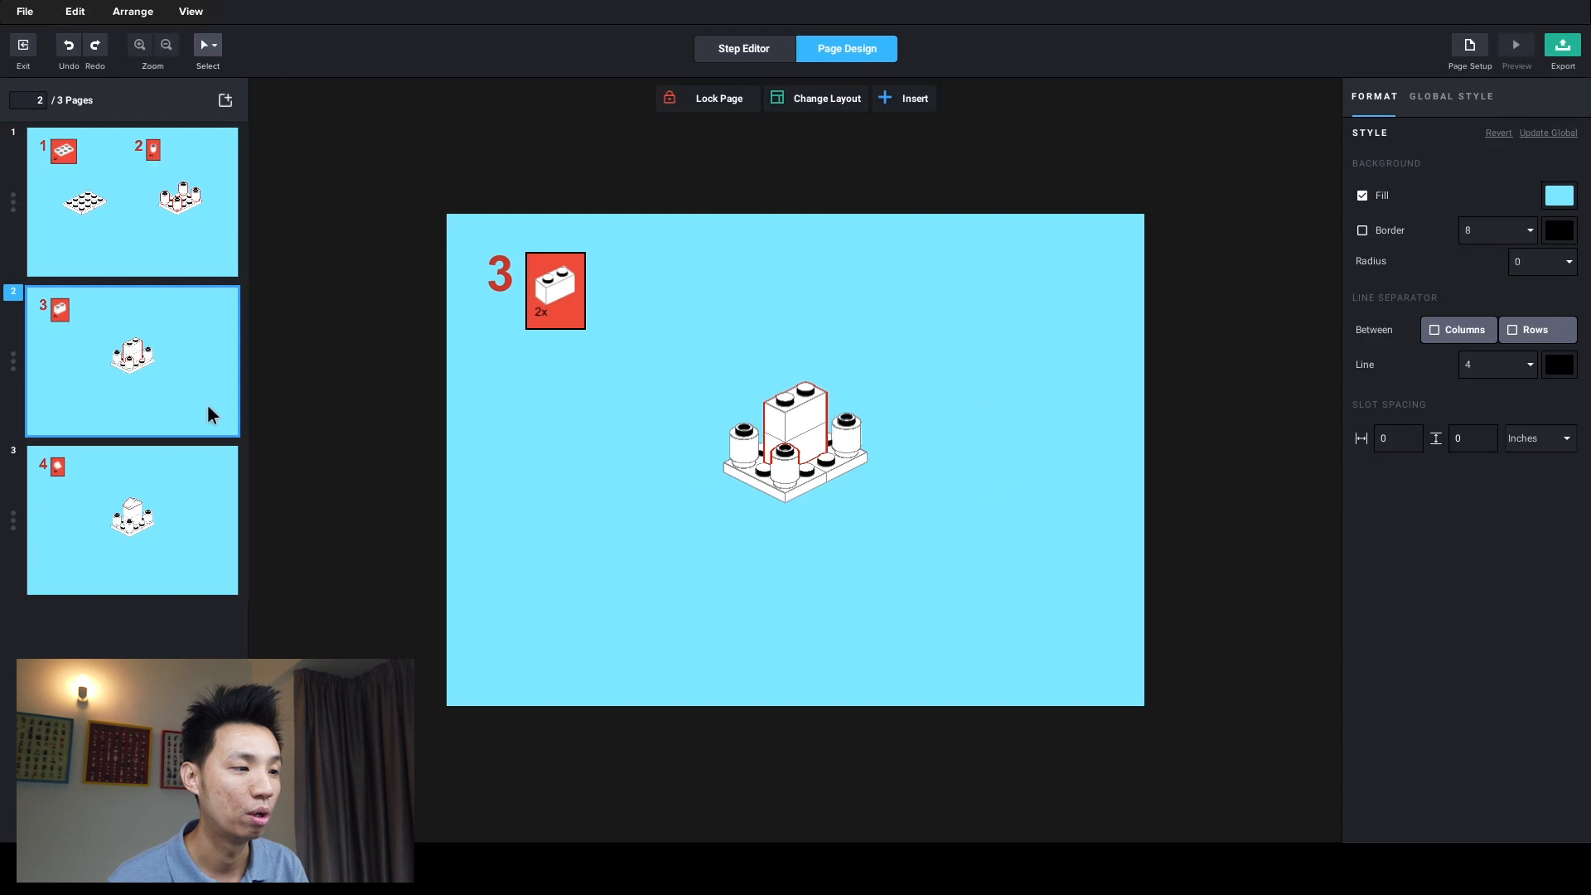
pyautogui.click(174, 527)
pyautogui.click(158, 424)
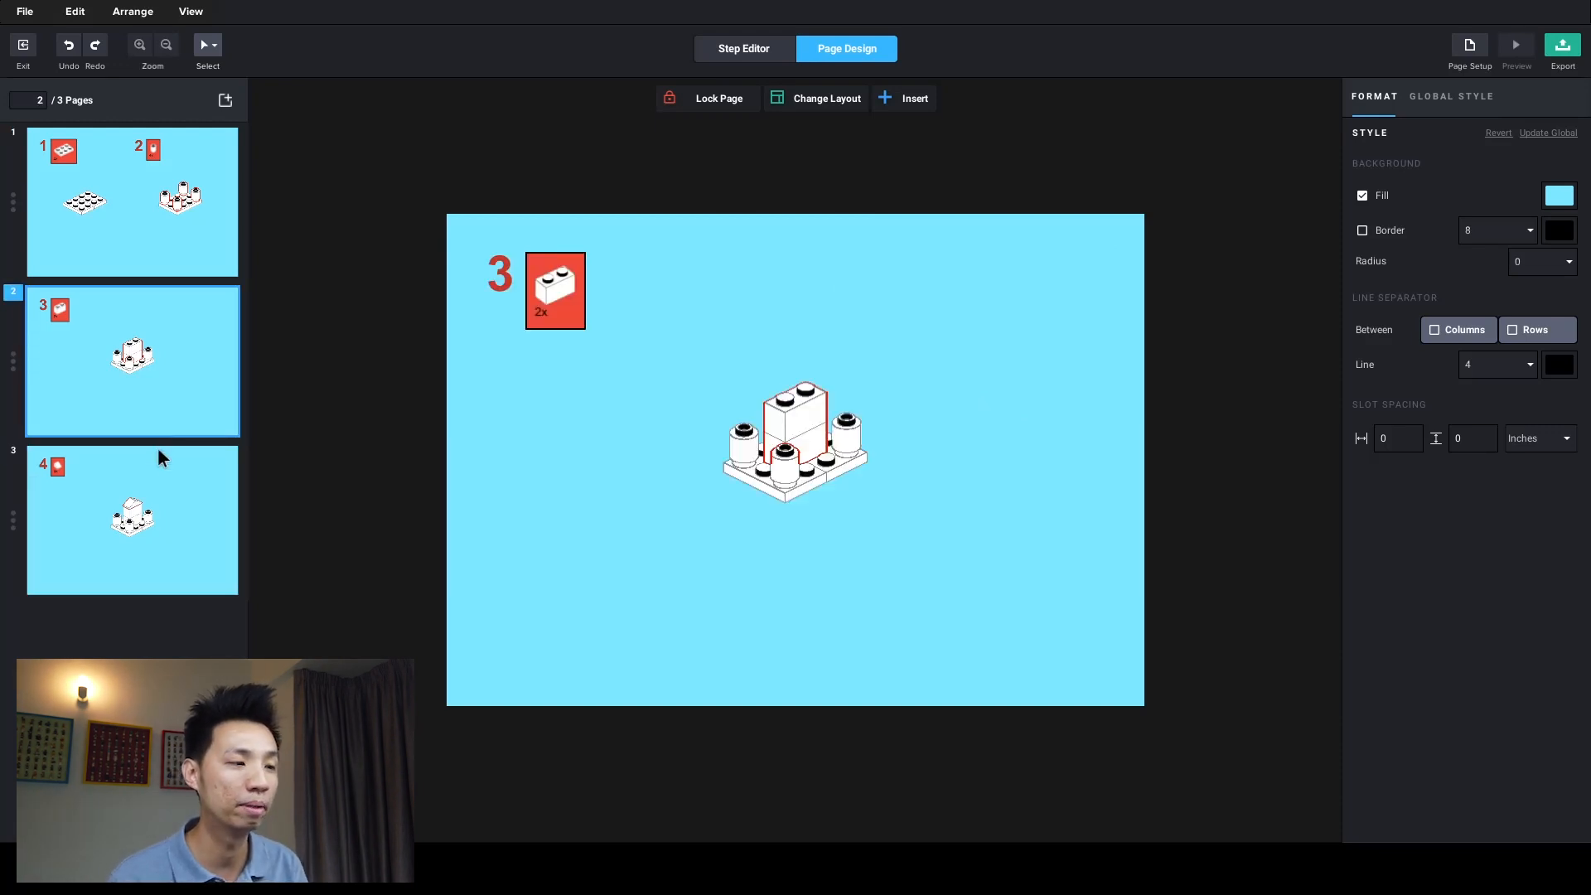
pyautogui.click(810, 109)
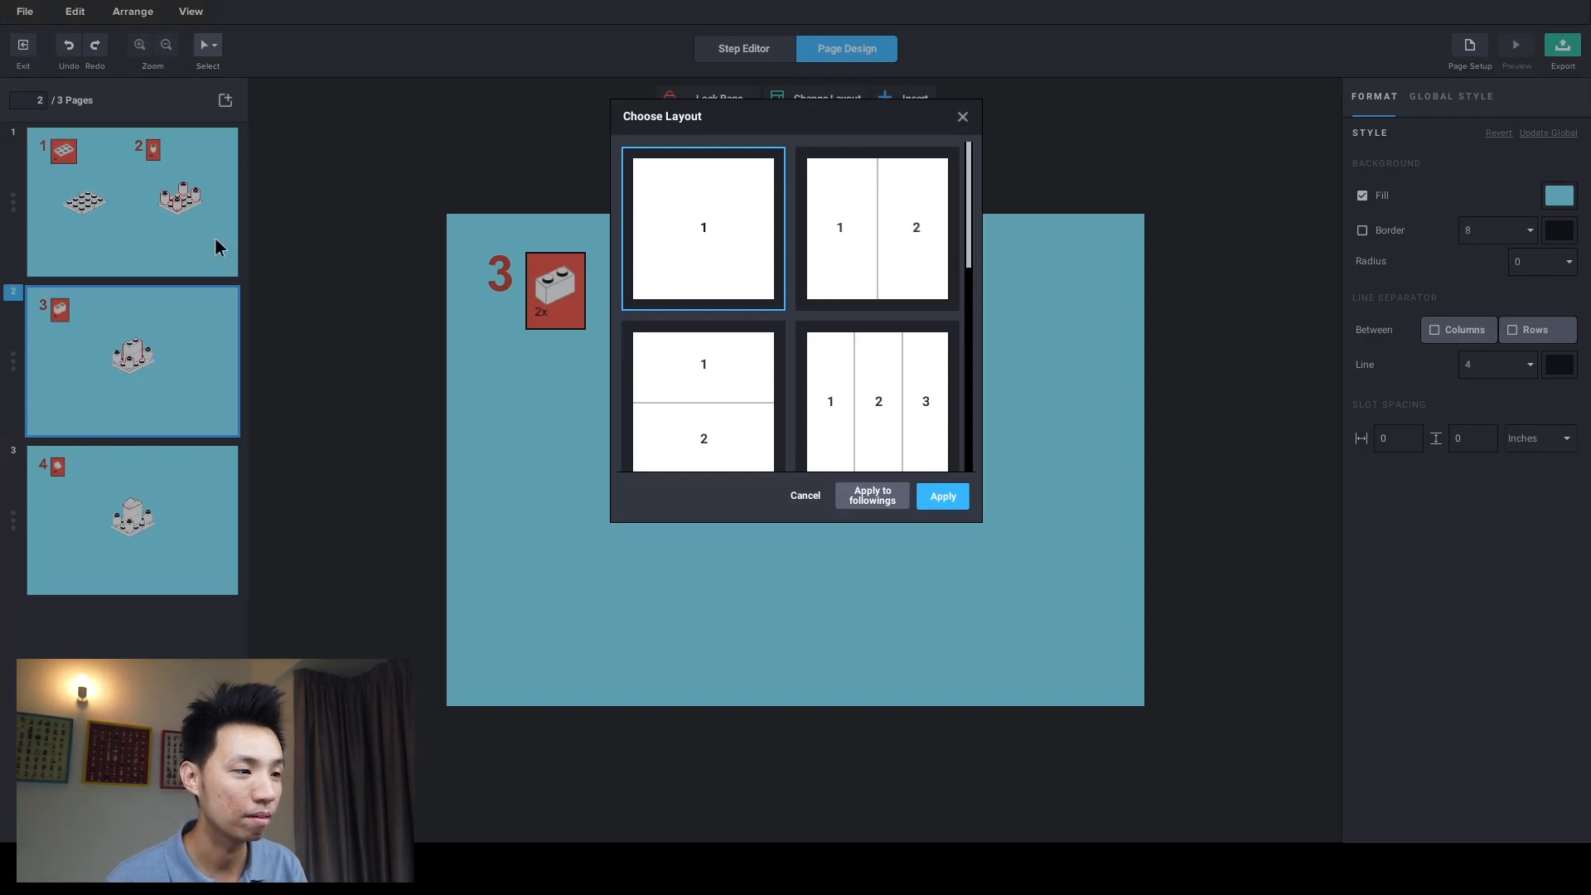
pyautogui.click(962, 116)
pyautogui.click(831, 98)
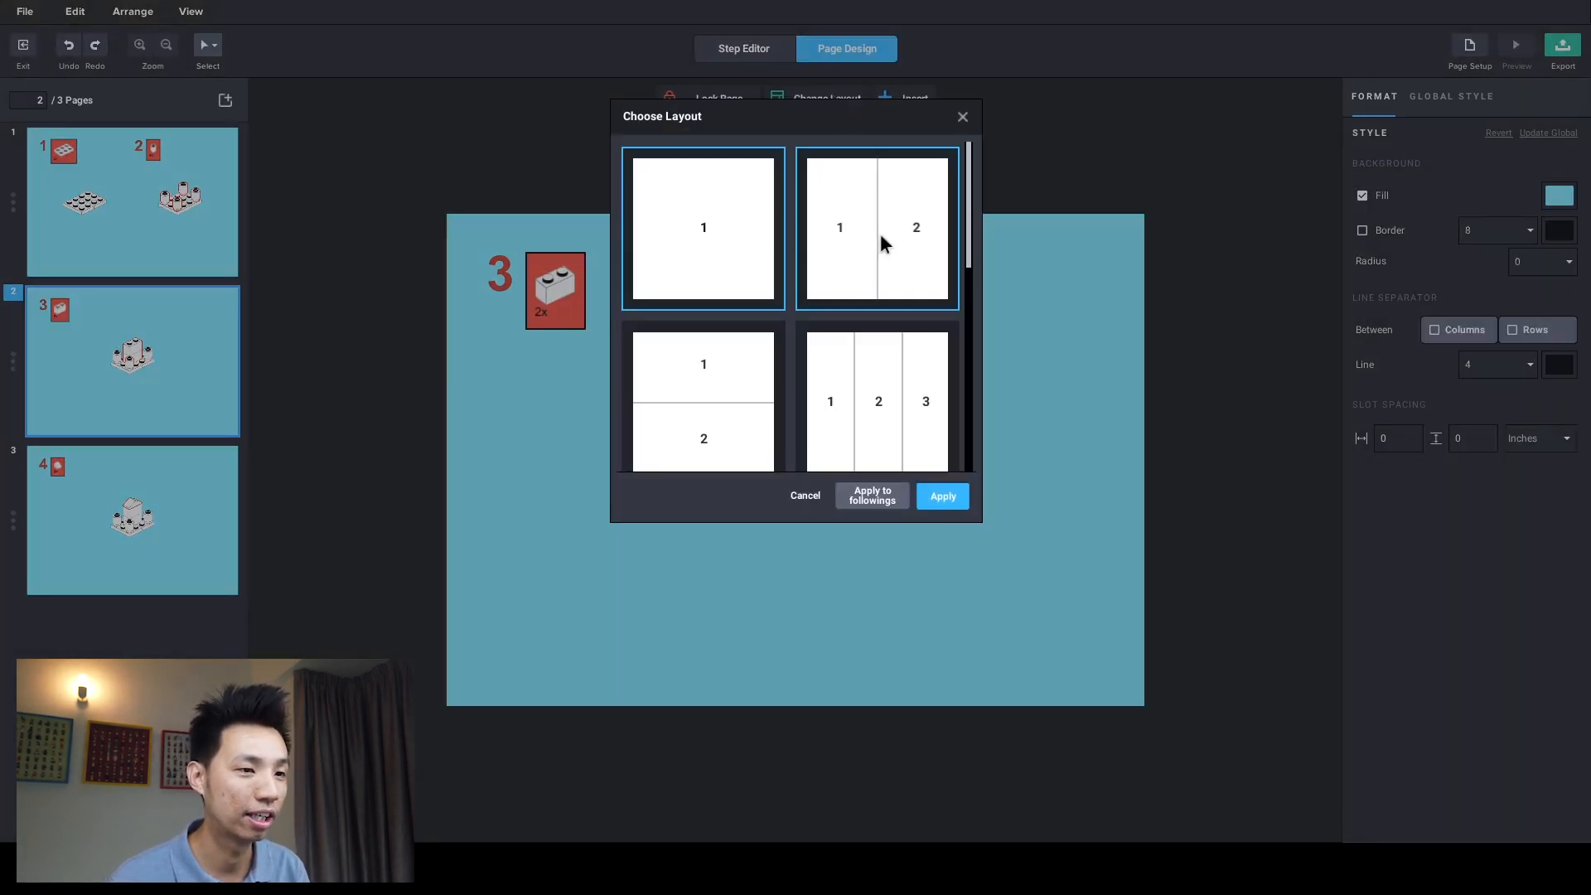
pyautogui.click(882, 251)
pyautogui.click(942, 495)
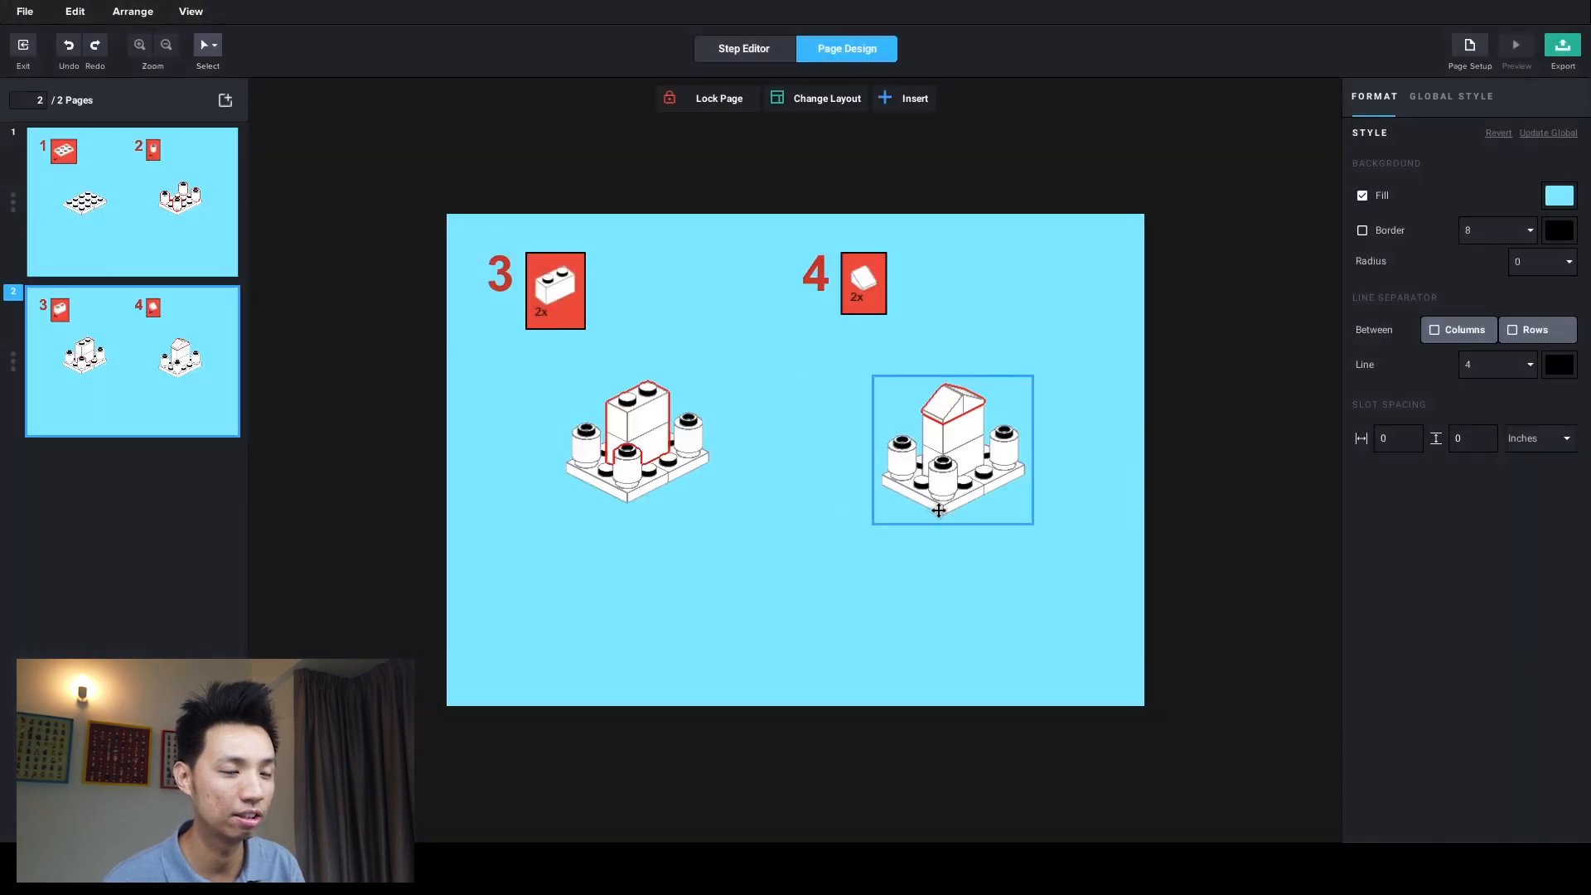
# - Compare the two pages, and move the step 3 model slightly down on page 2
pyautogui.click(149, 236)
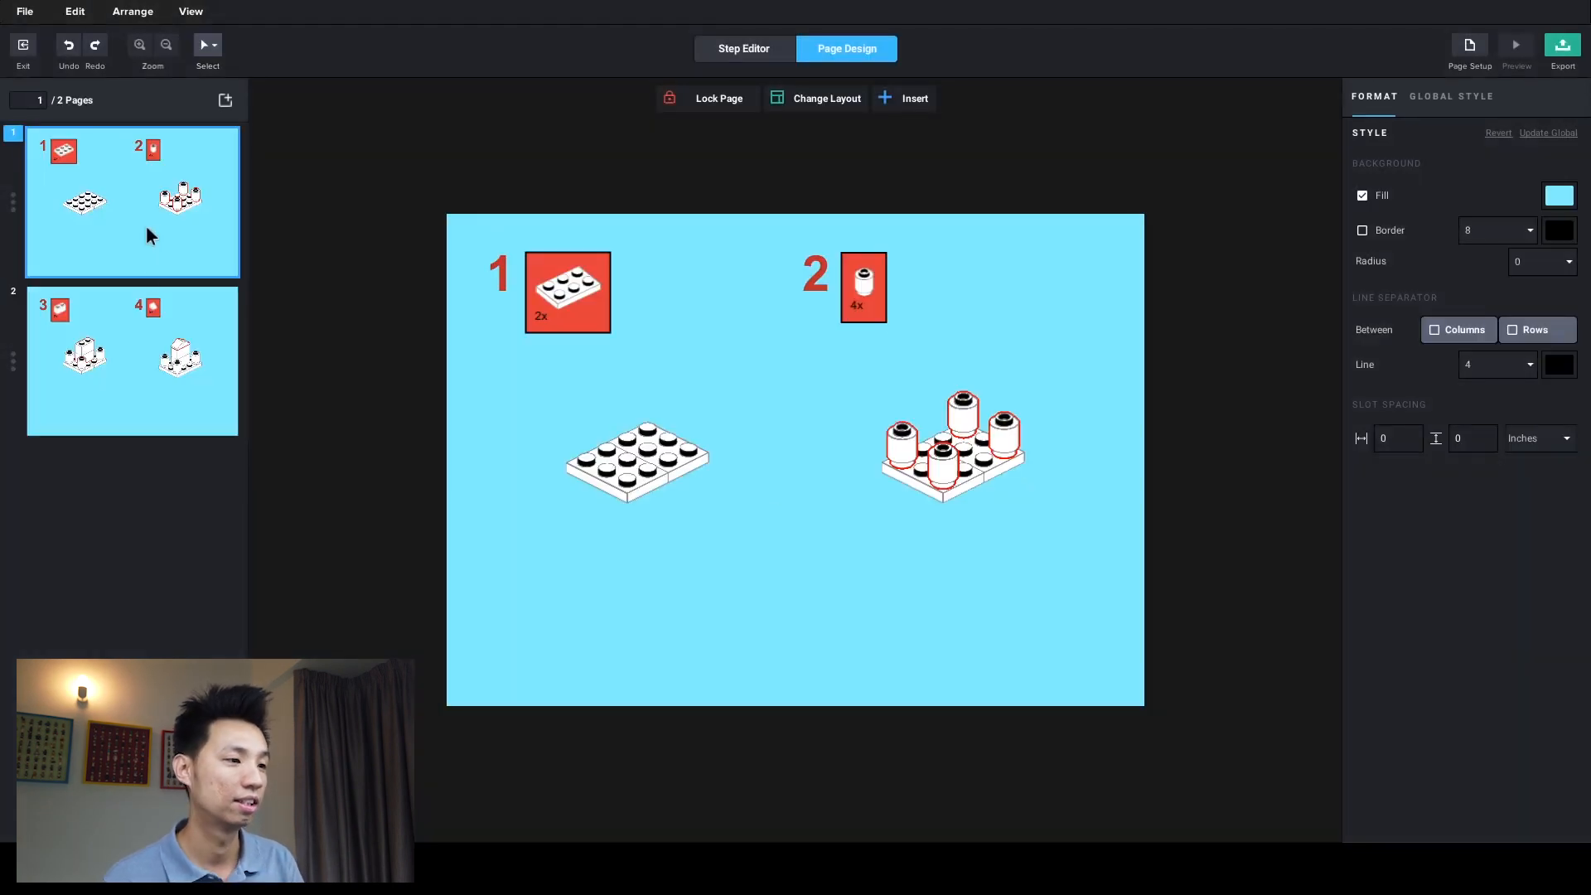
pyautogui.click(144, 373)
pyautogui.click(178, 253)
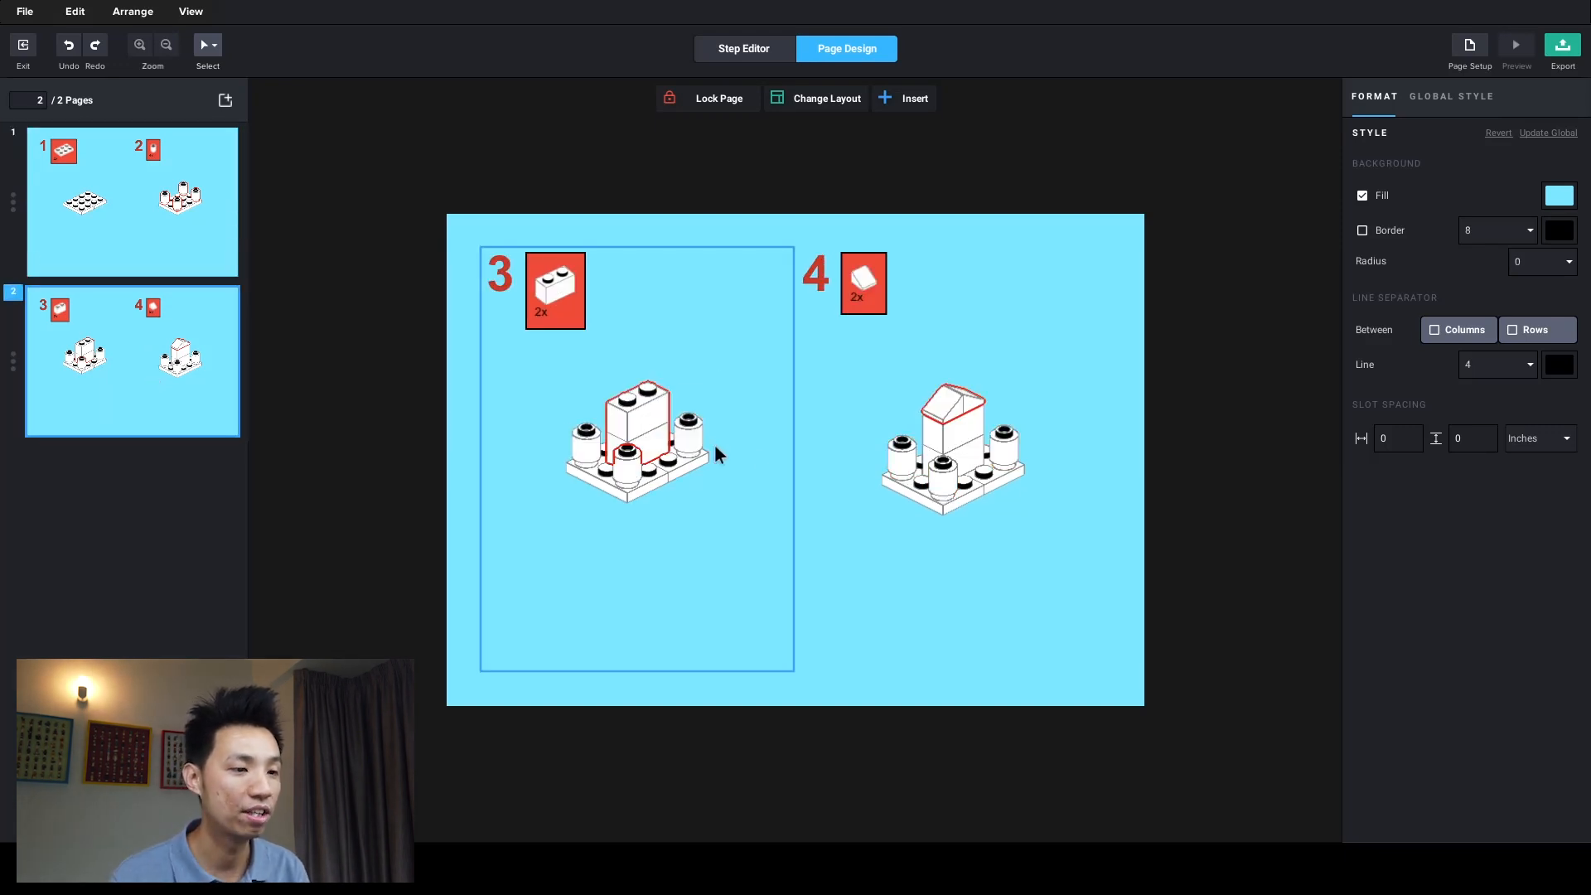
pyautogui.click(672, 465)
pyautogui.moveTo(672, 466); pyautogui.dragTo(672, 495)
# - Move the step 4 model slightly up and to the right, and try moving the step 4 parts list
pyautogui.click(1011, 479)
pyautogui.moveTo(1011, 479); pyautogui.dragTo(987, 454)
pyautogui.click(1247, 505)
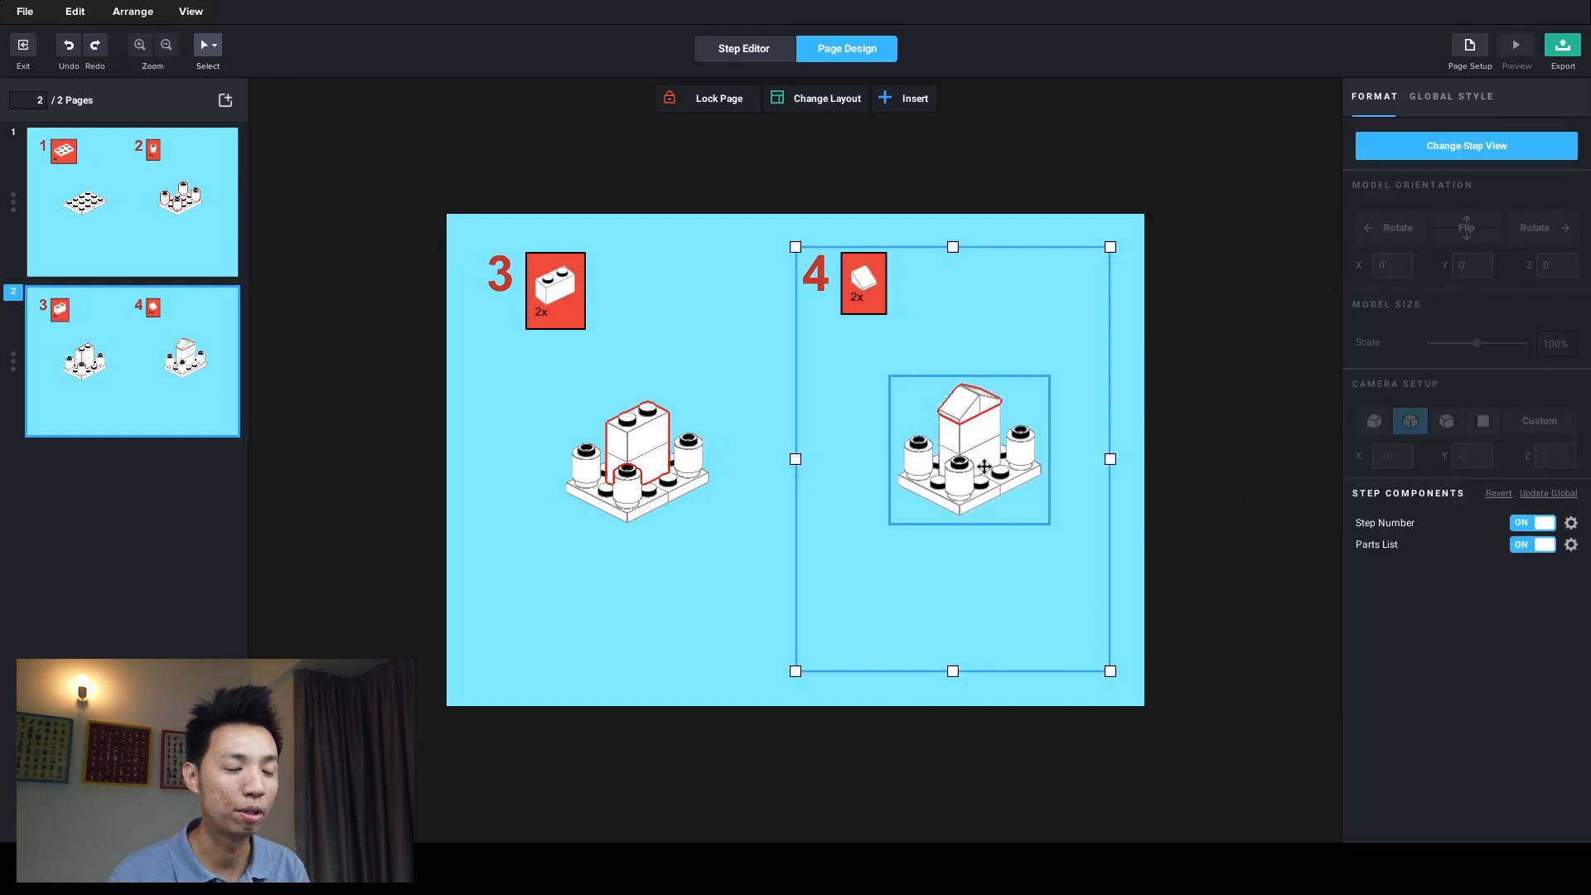
pyautogui.click(1178, 640)
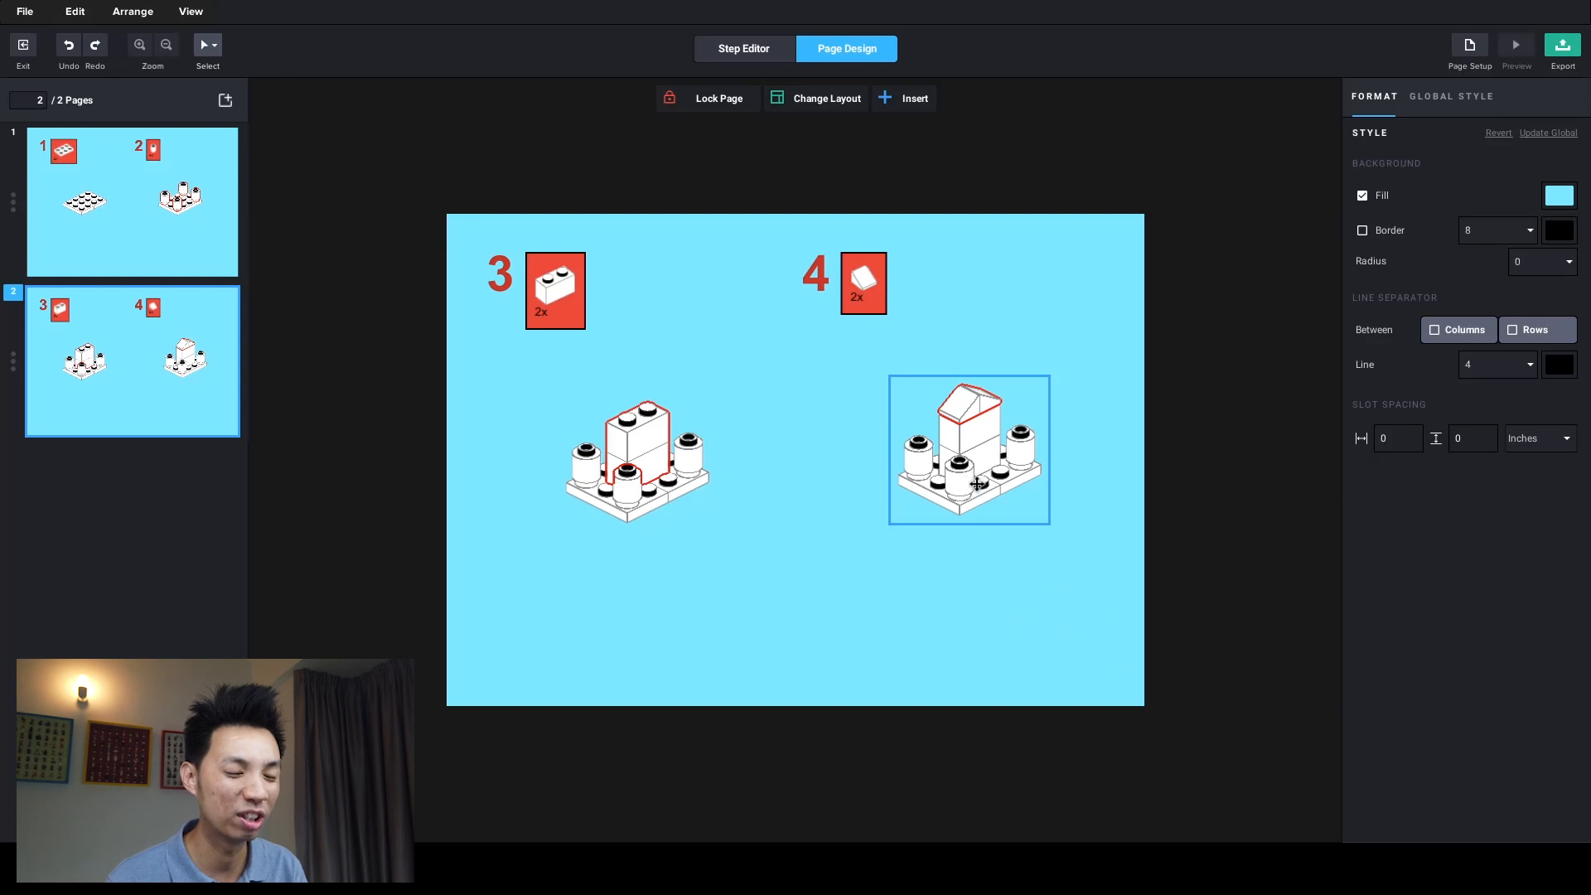
pyautogui.moveTo(948, 448)
pyautogui.mouseDown()
pyautogui.moveTo(933, 460)
pyautogui.moveTo(965, 442)
pyautogui.mouseUp()
pyautogui.moveTo(879, 308); pyautogui.dragTo(904, 362)
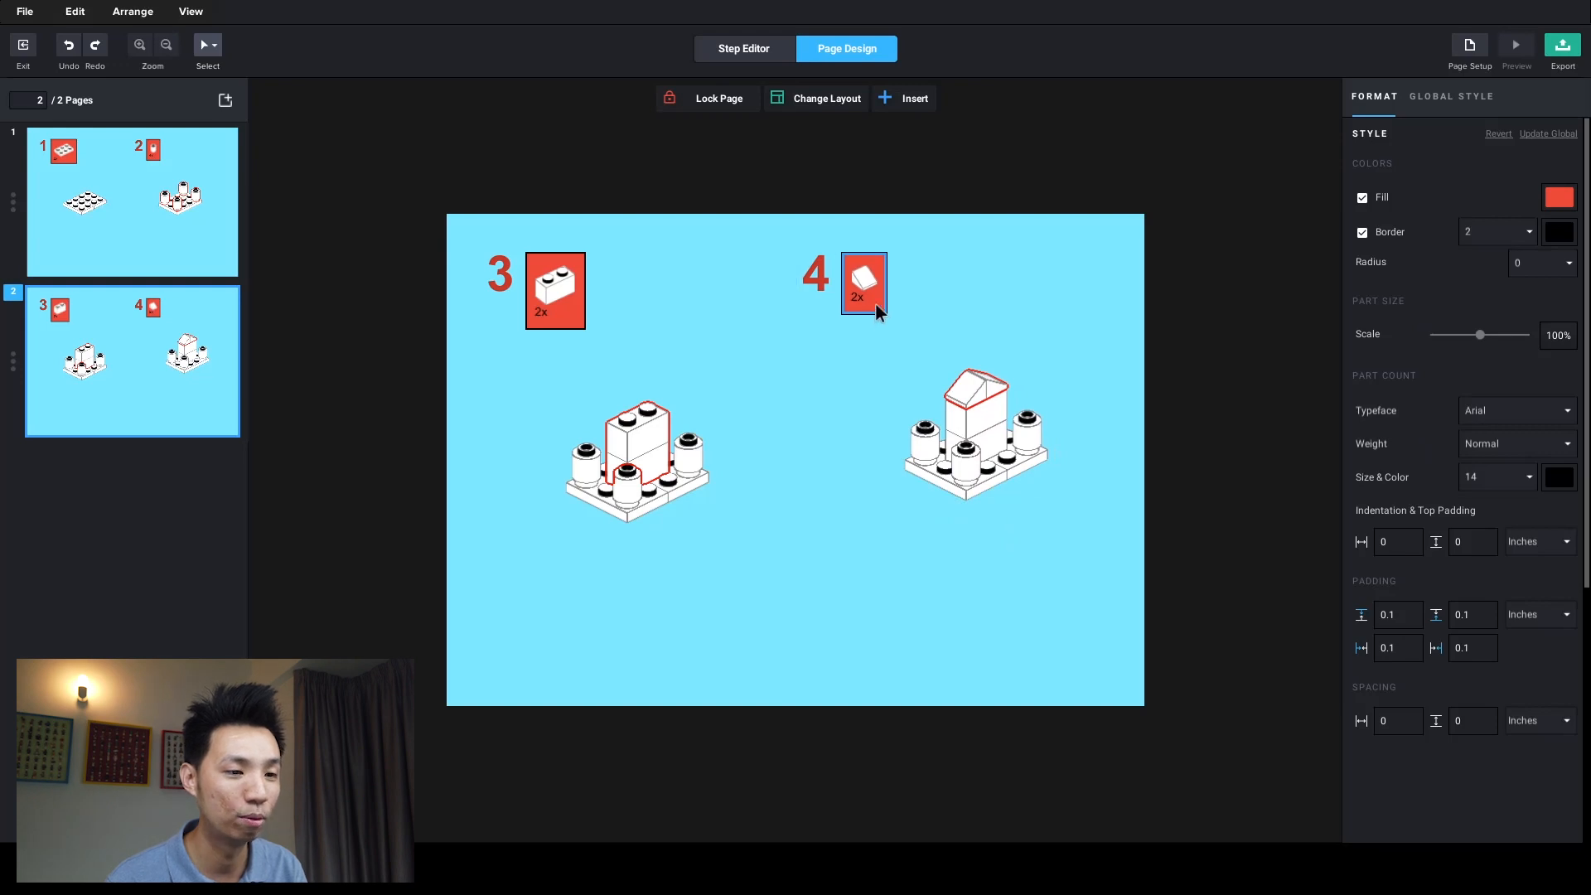
pyautogui.click(1299, 373)
# - Go back to page 1, exit the instruction maker and switch to the Train.io model
pyautogui.click(210, 217)
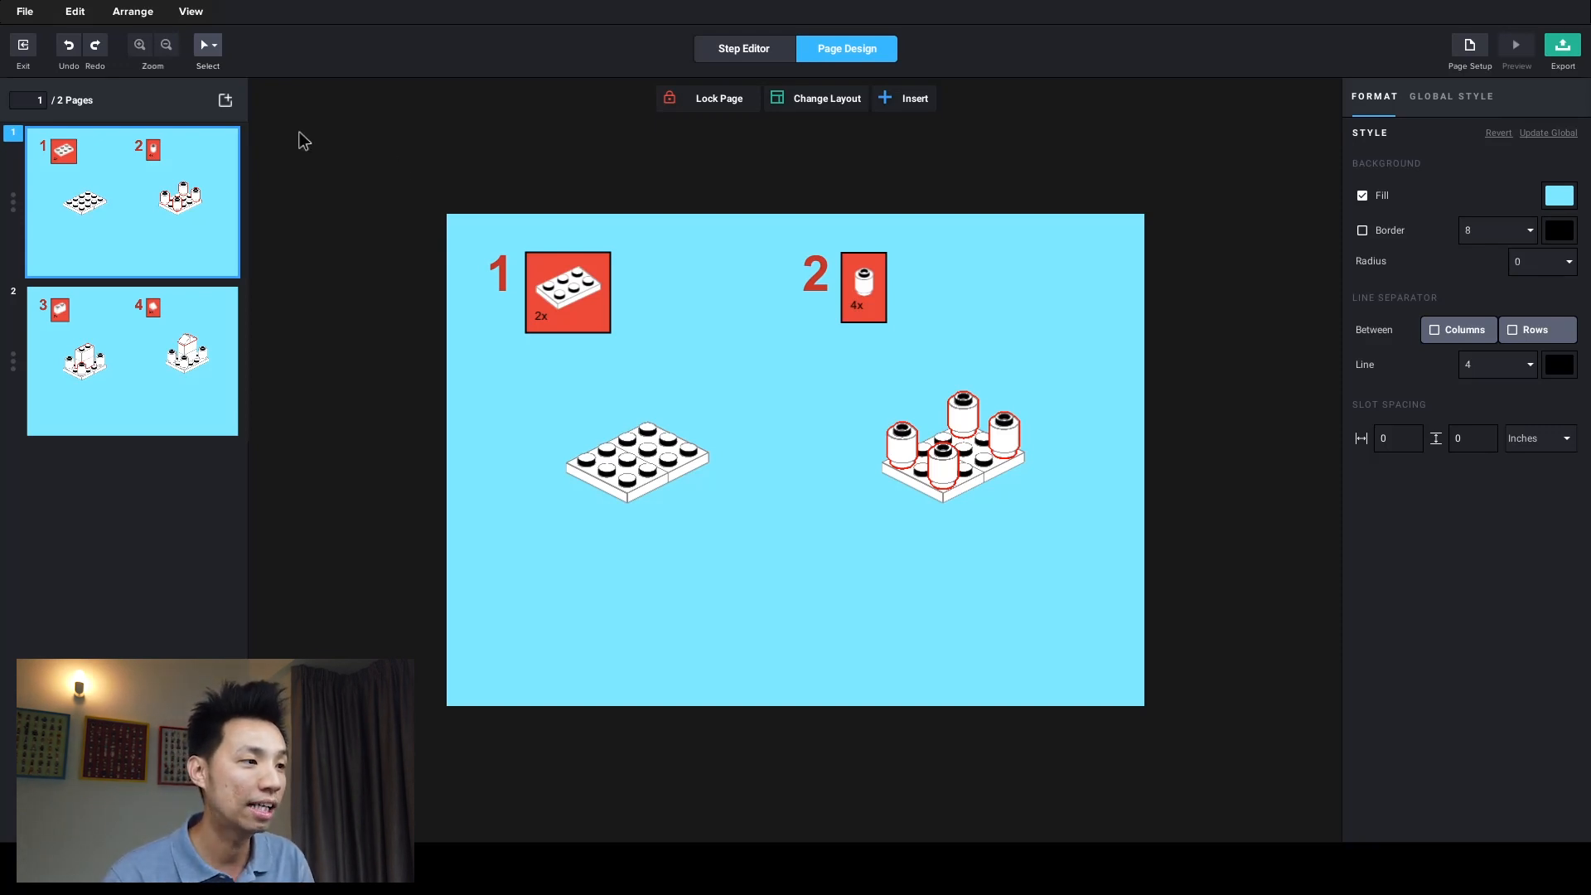
pyautogui.click(26, 44)
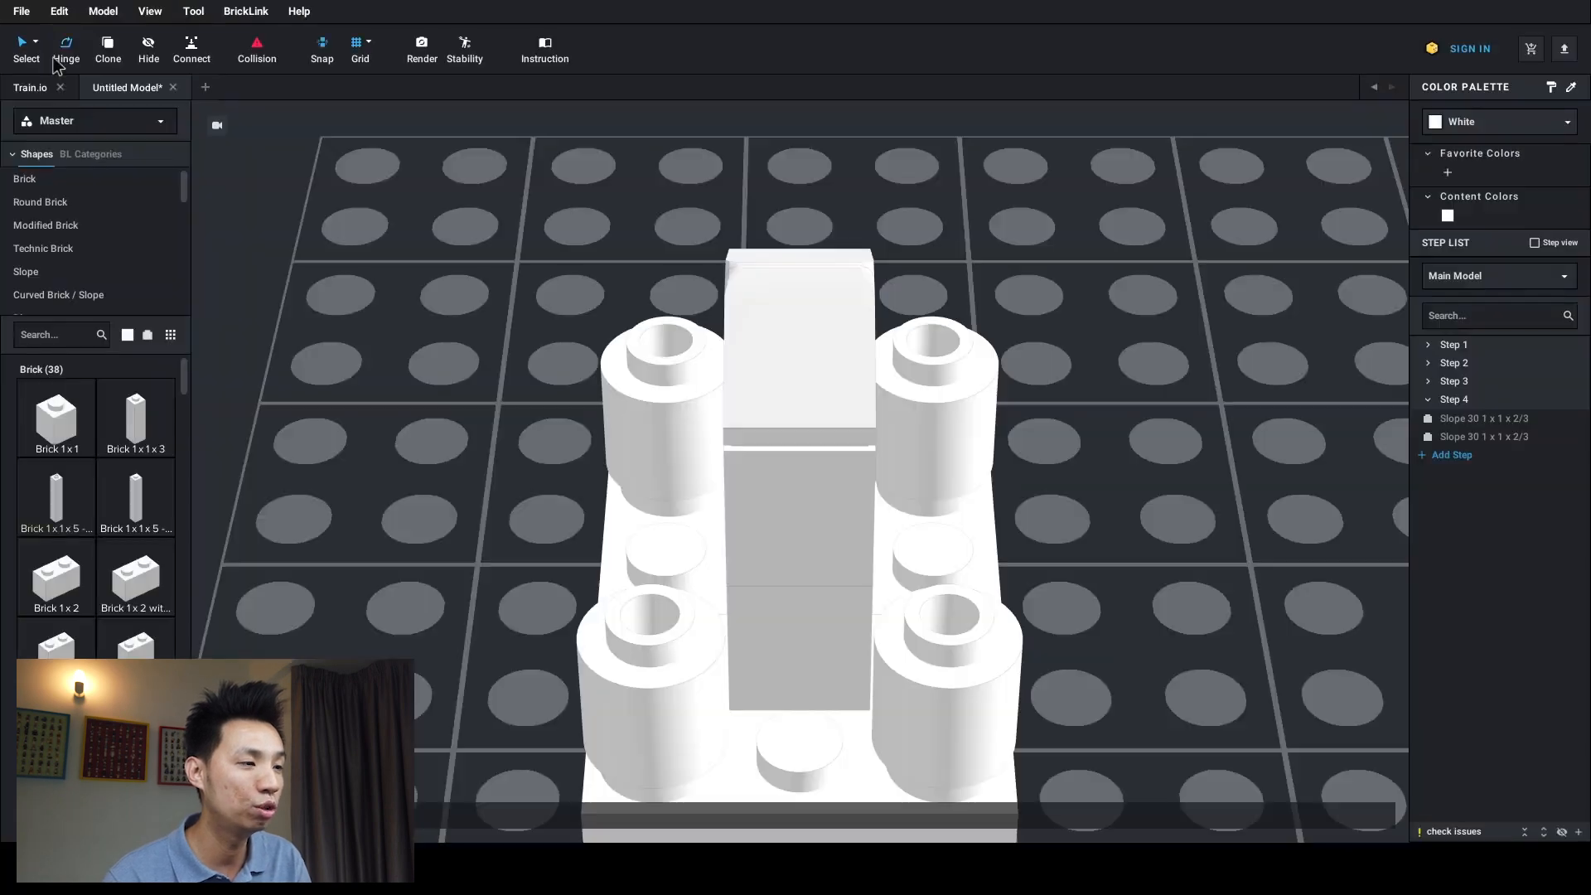
pyautogui.click(30, 88)
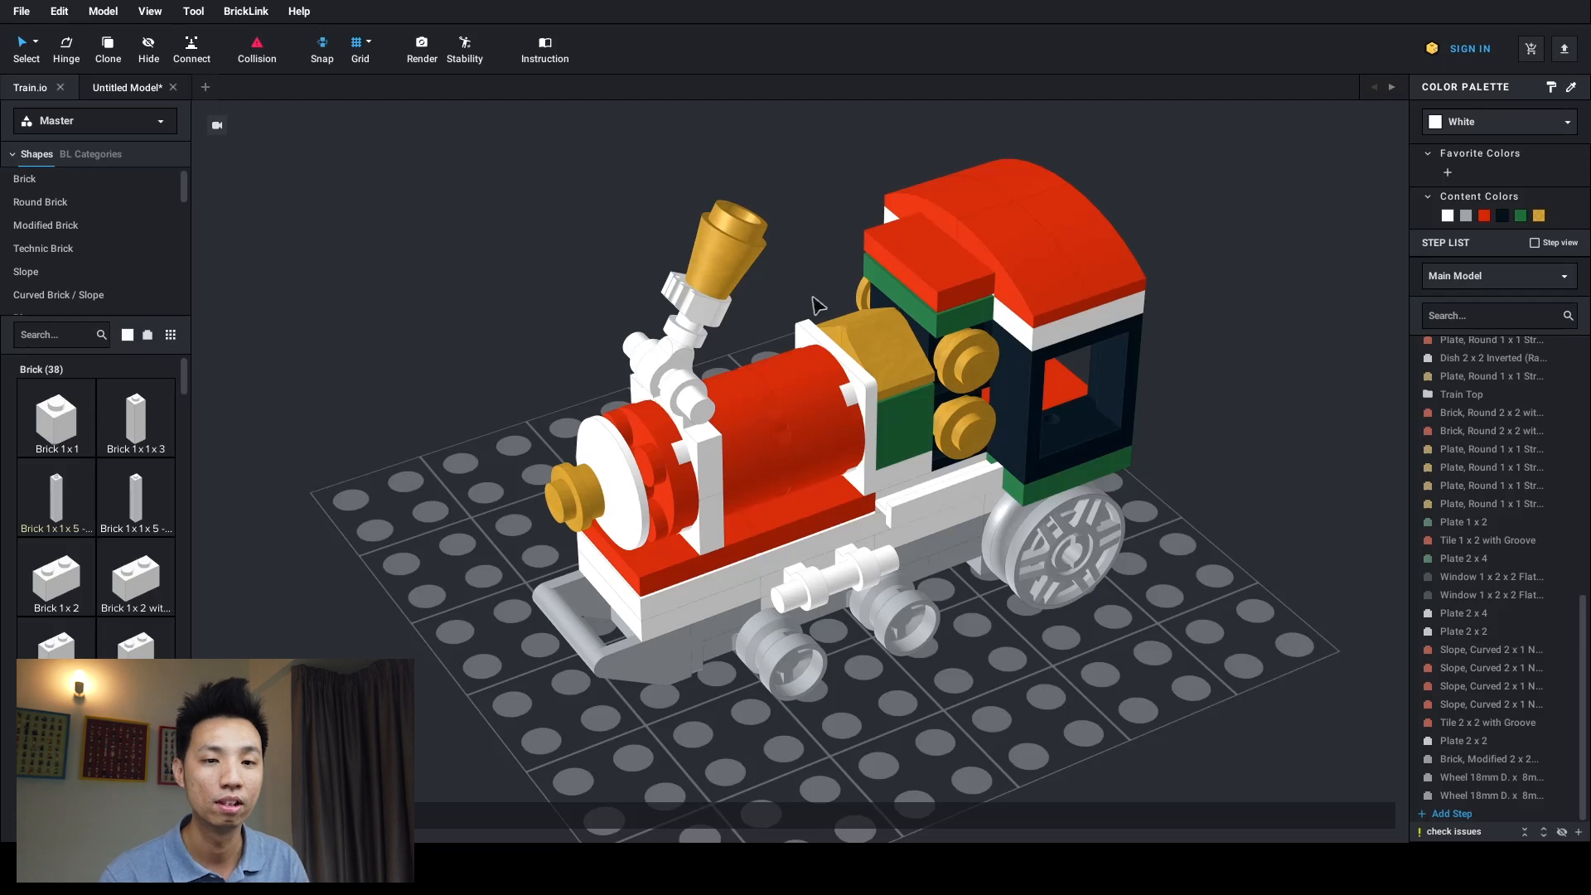
# - Examine the train model and the parts listed under its Step 1
pyautogui.click(1525, 633)
pyautogui.moveTo(1582, 630); pyautogui.dragTo(1582, 365)
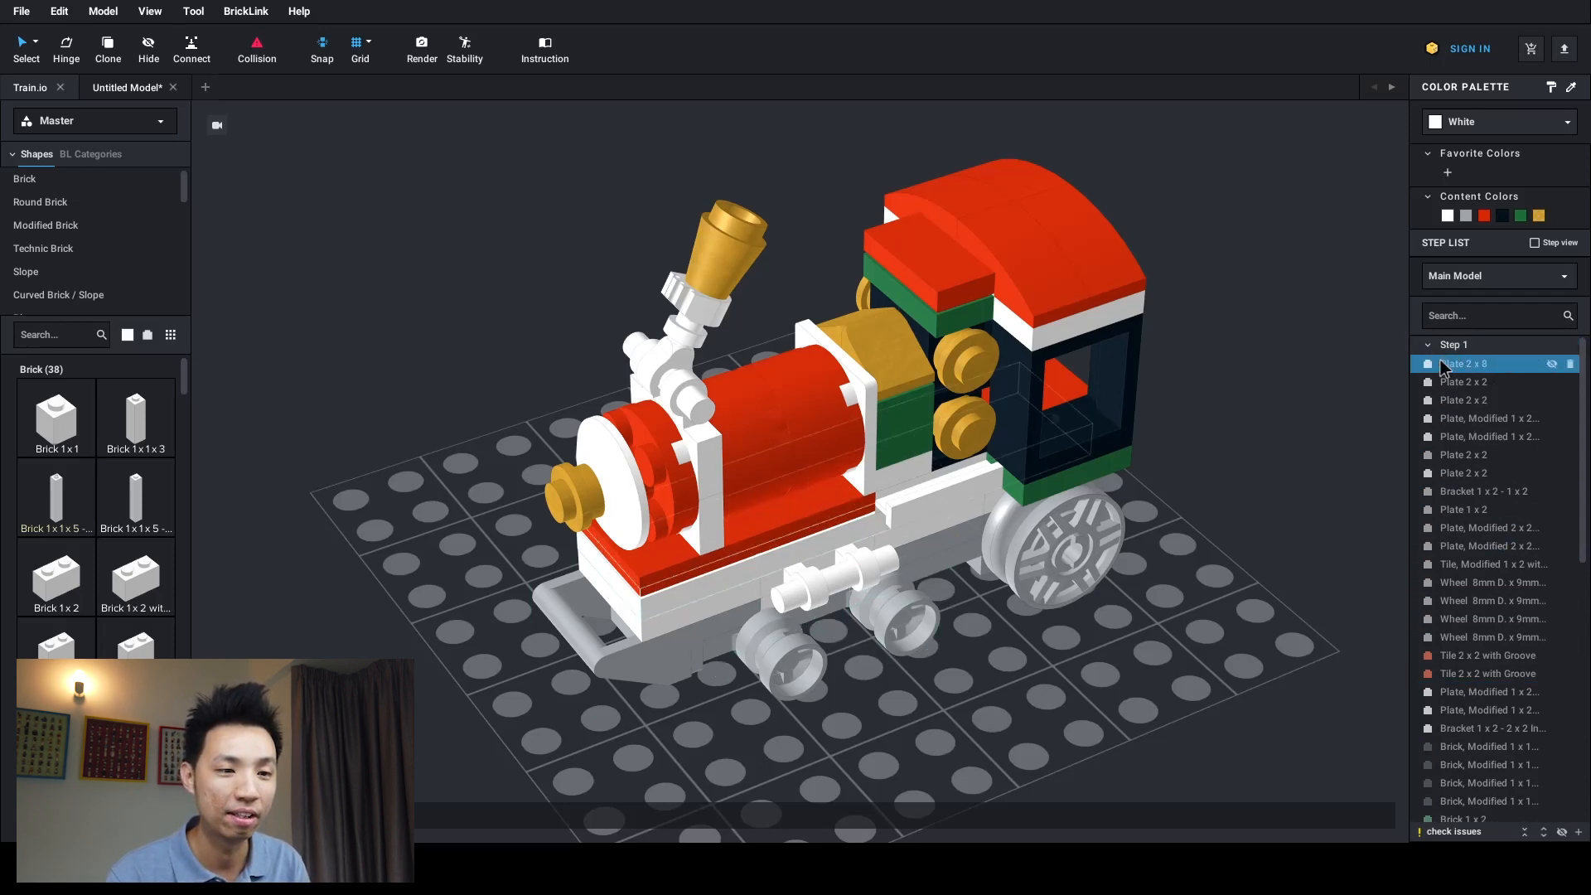
pyautogui.moveTo(1251, 521); pyautogui.dragTo(1237, 518, button='middle')
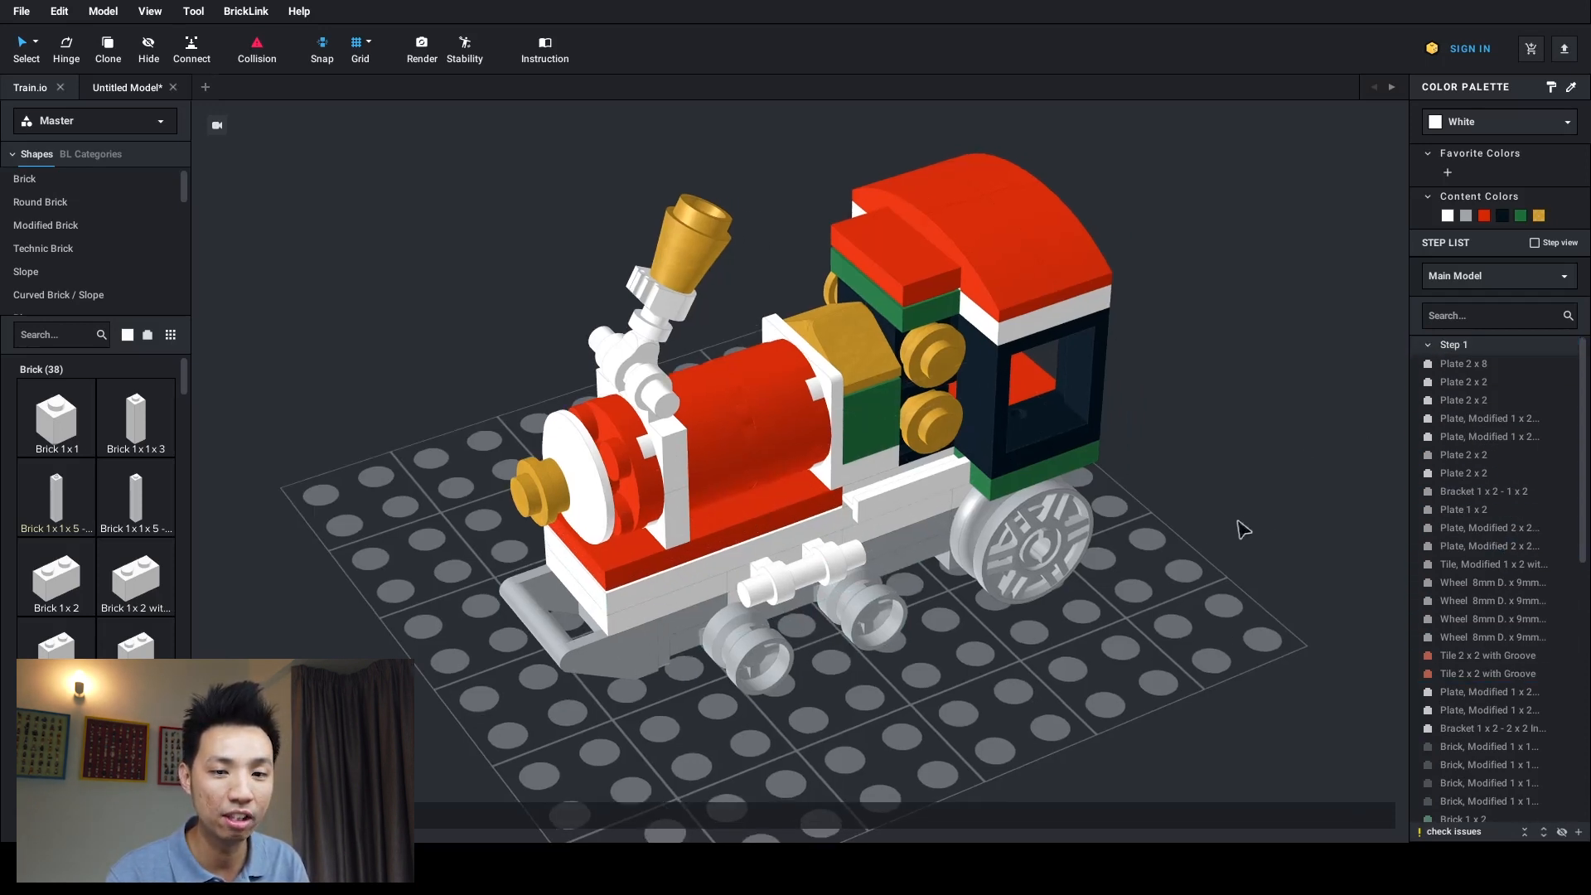
pyautogui.scroll(-1, 1240, 518)
pyautogui.moveTo(1583, 465)
pyautogui.mouseDown()
pyautogui.moveTo(1573, 735)
pyautogui.moveTo(1582, 451)
pyautogui.mouseUp()
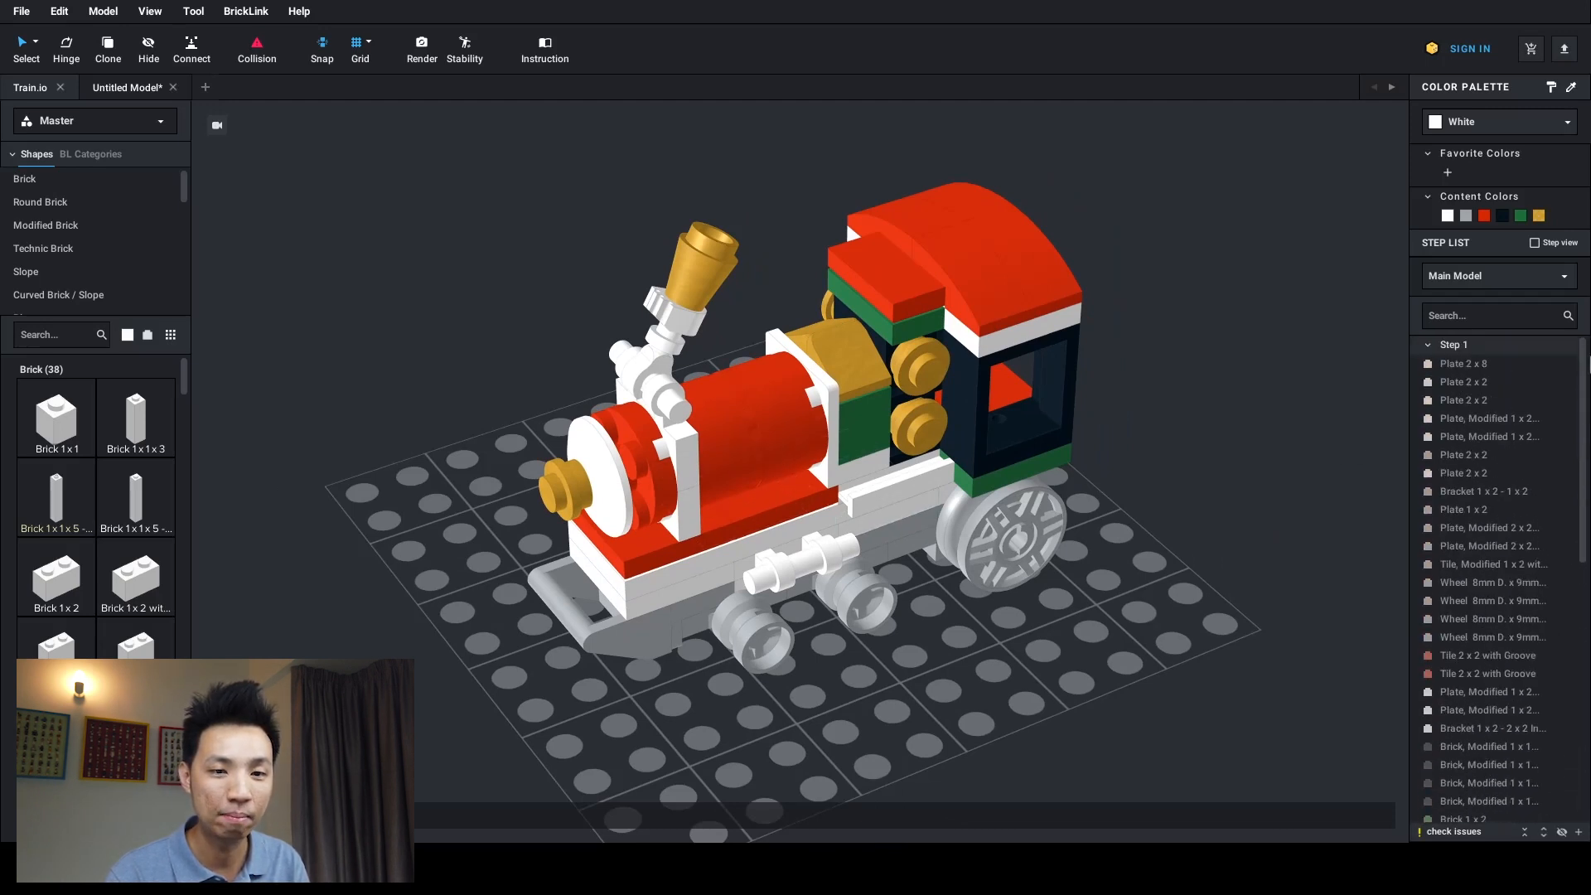
pyautogui.click(1427, 346)
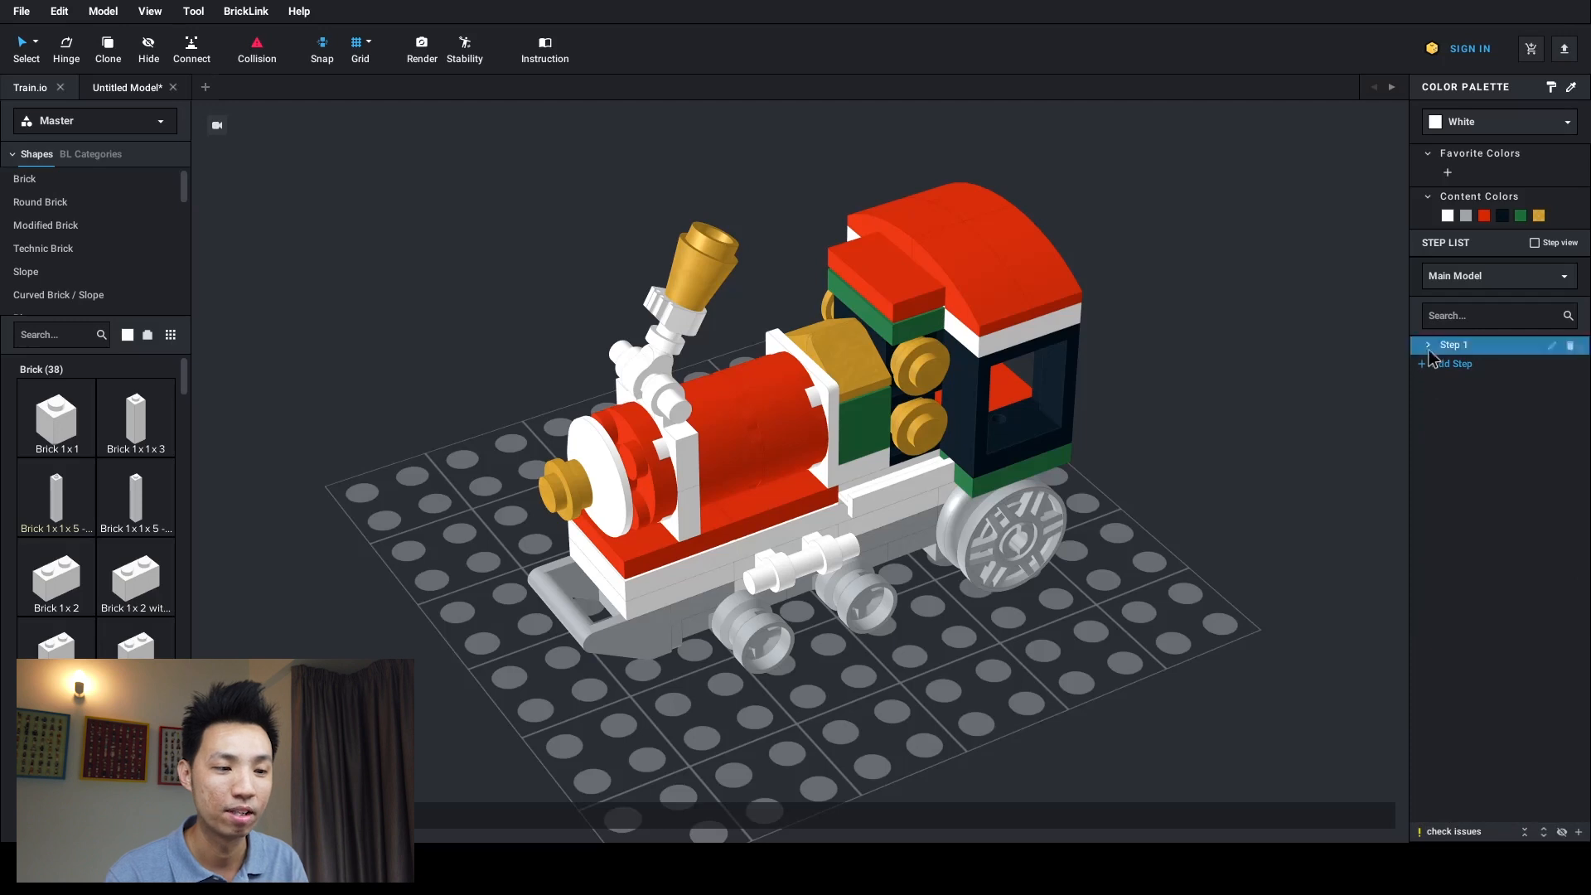
pyautogui.click(1428, 346)
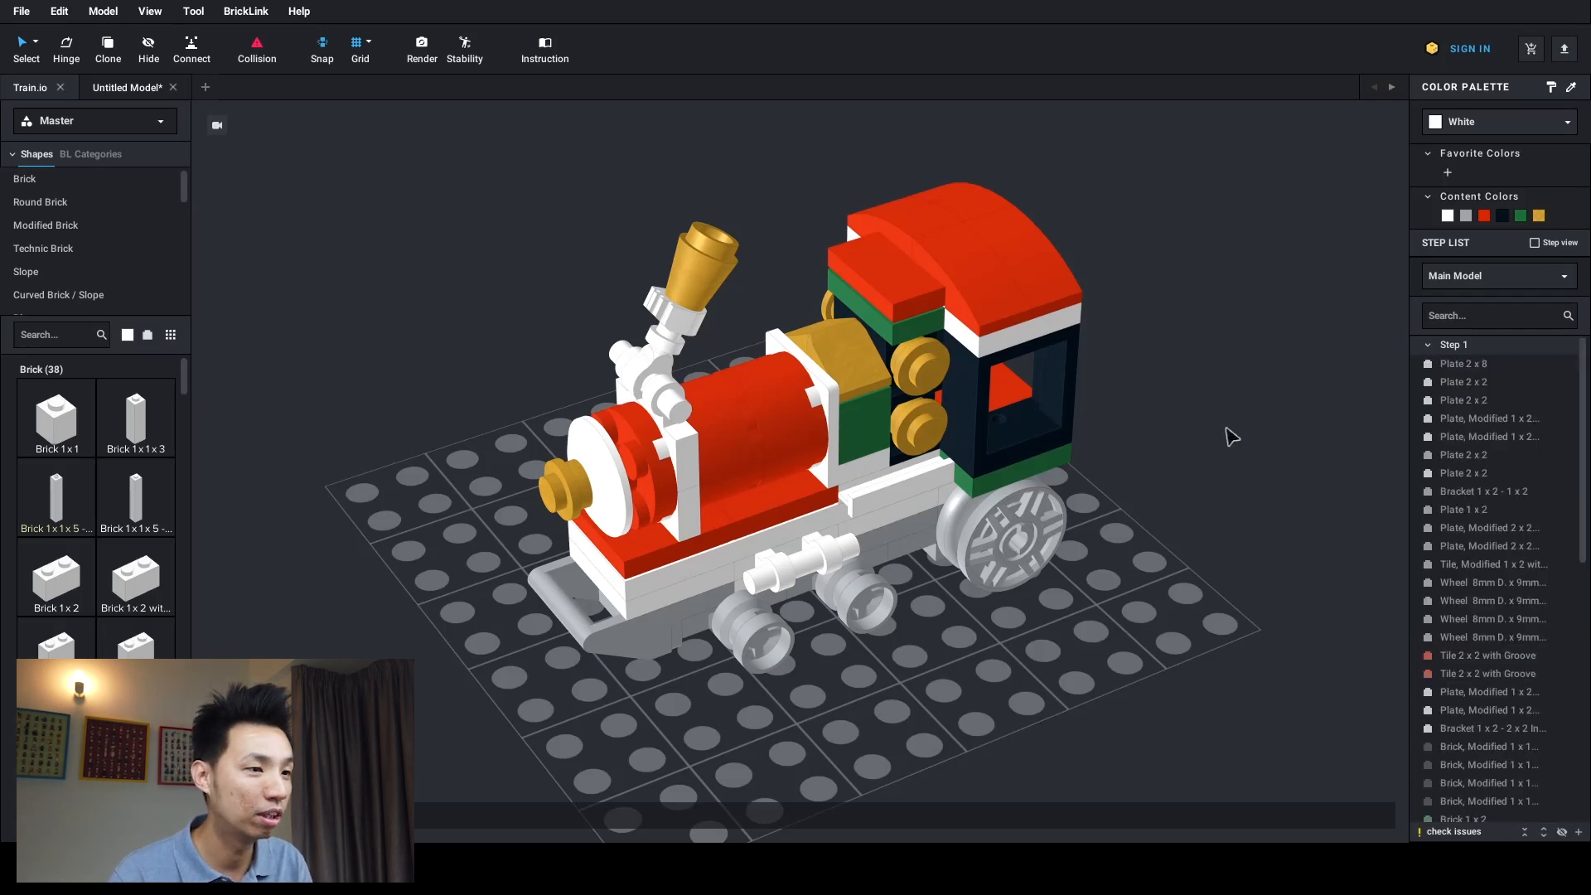
# - Open the instruction maker for the train model, agreeing to save the changes in the other model, and view the train from its other side
pyautogui.click(545, 50)
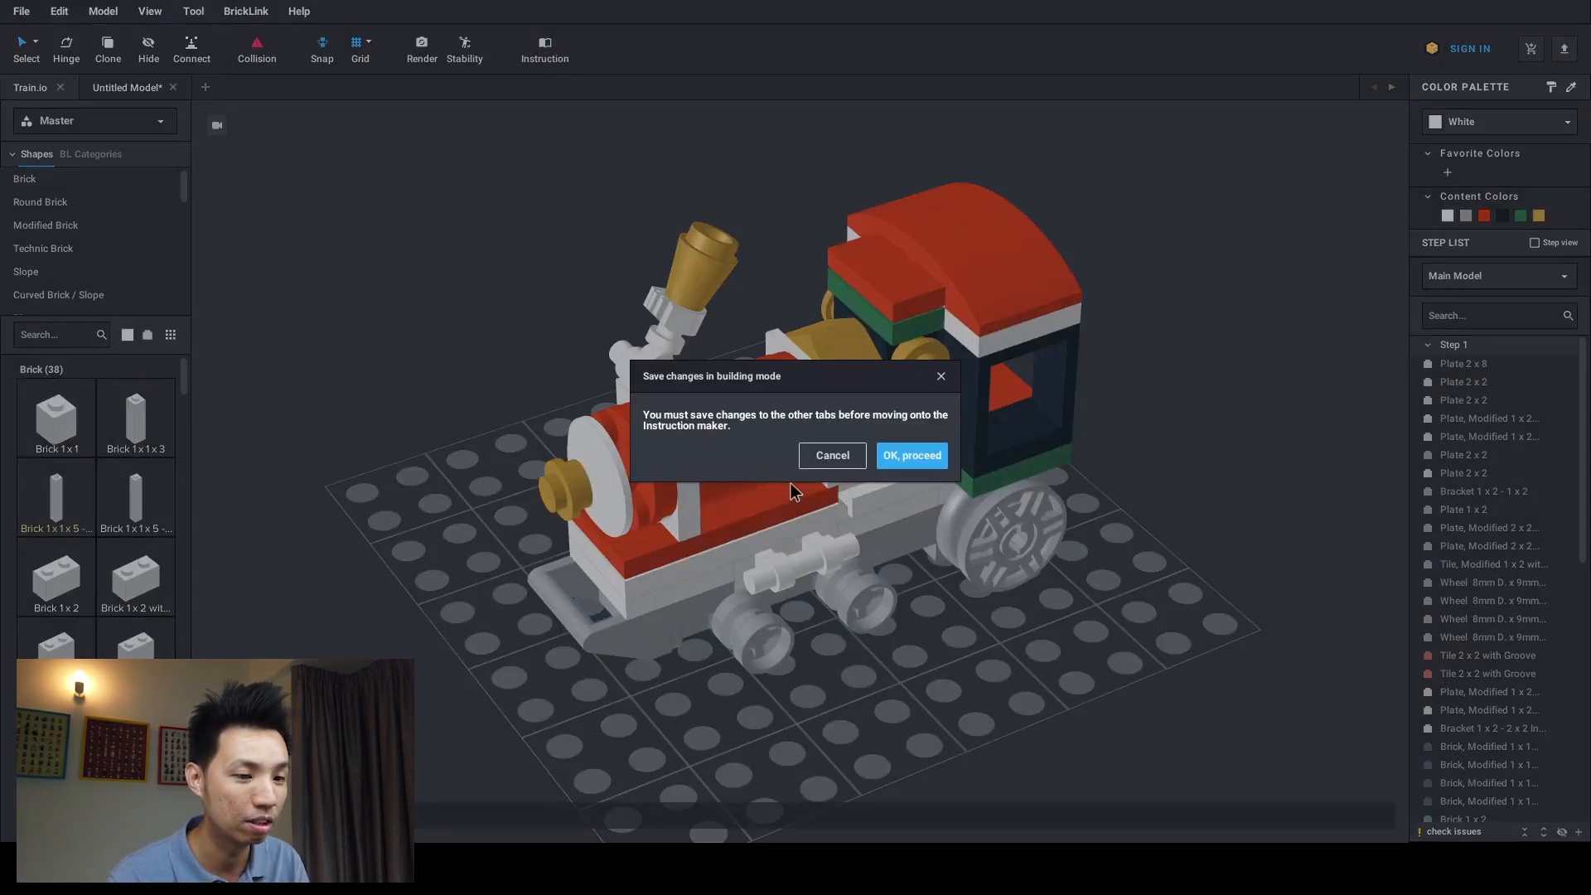
pyautogui.click(937, 469)
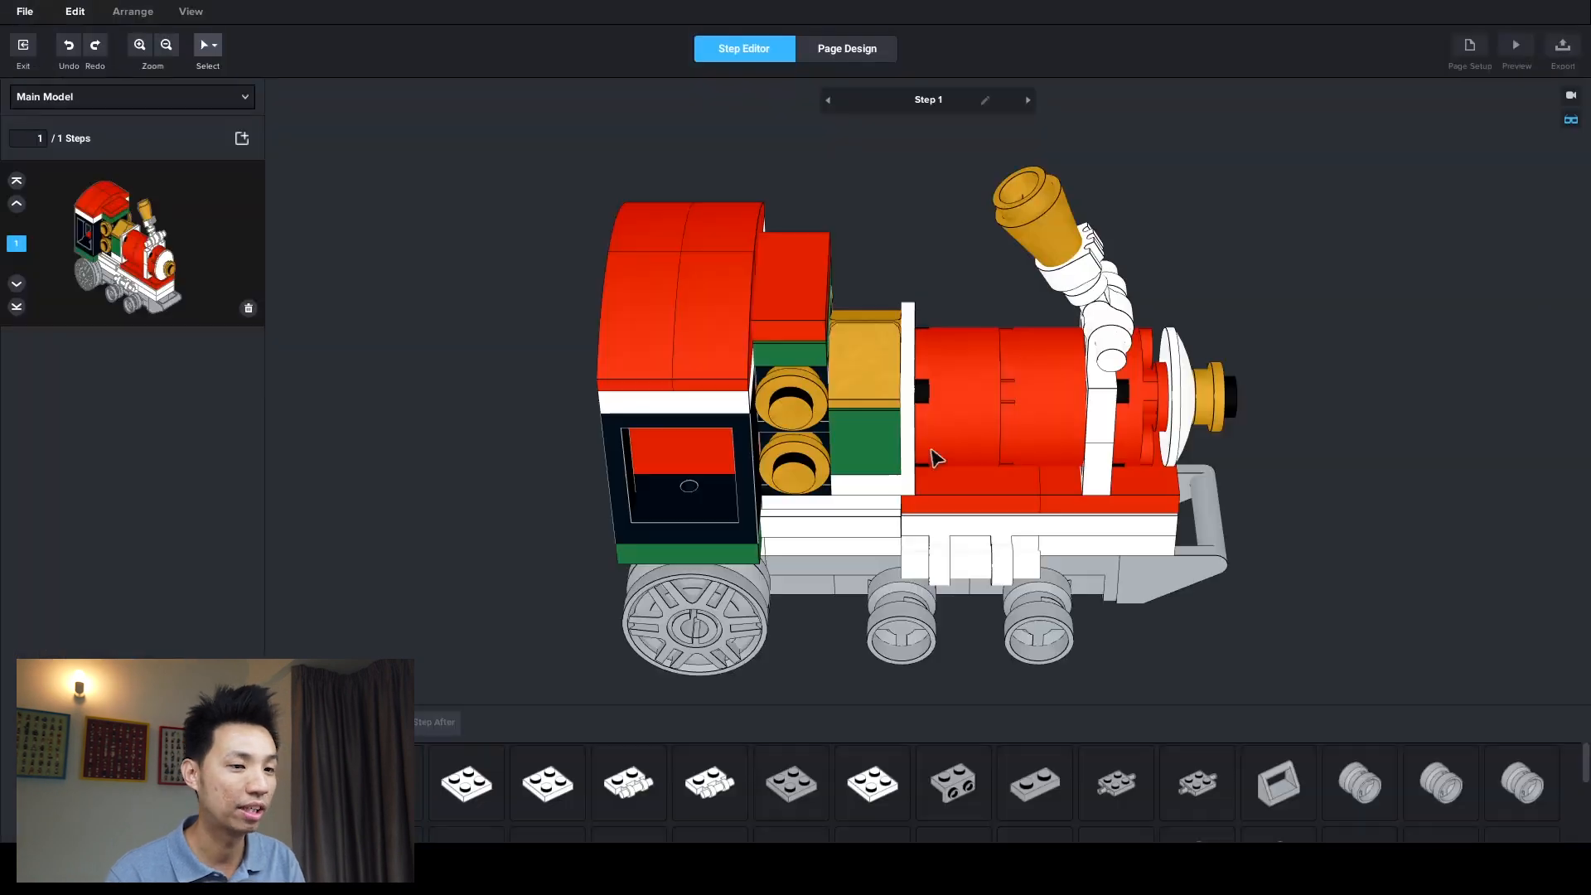
pyautogui.moveTo(605, 384); pyautogui.dragTo(958, 367, button='right')
pyautogui.scroll(-5, 956, 365)
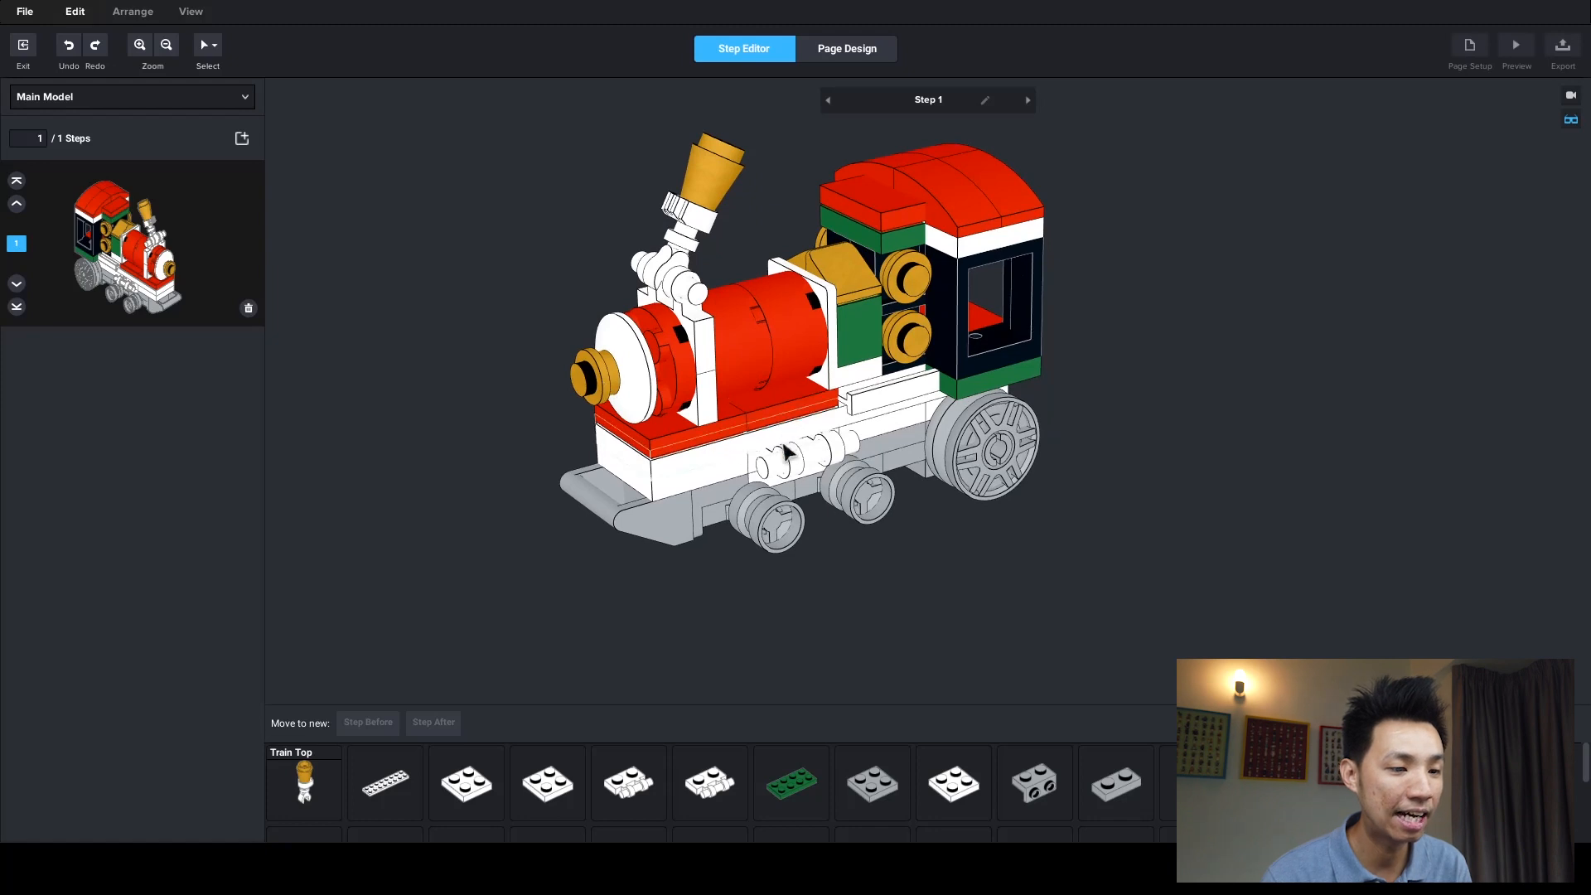
# - Move the white 2x8 base plate and the two white 2x2 plates beneath it into a new step before the current one, and review the result
pyautogui.click(786, 448)
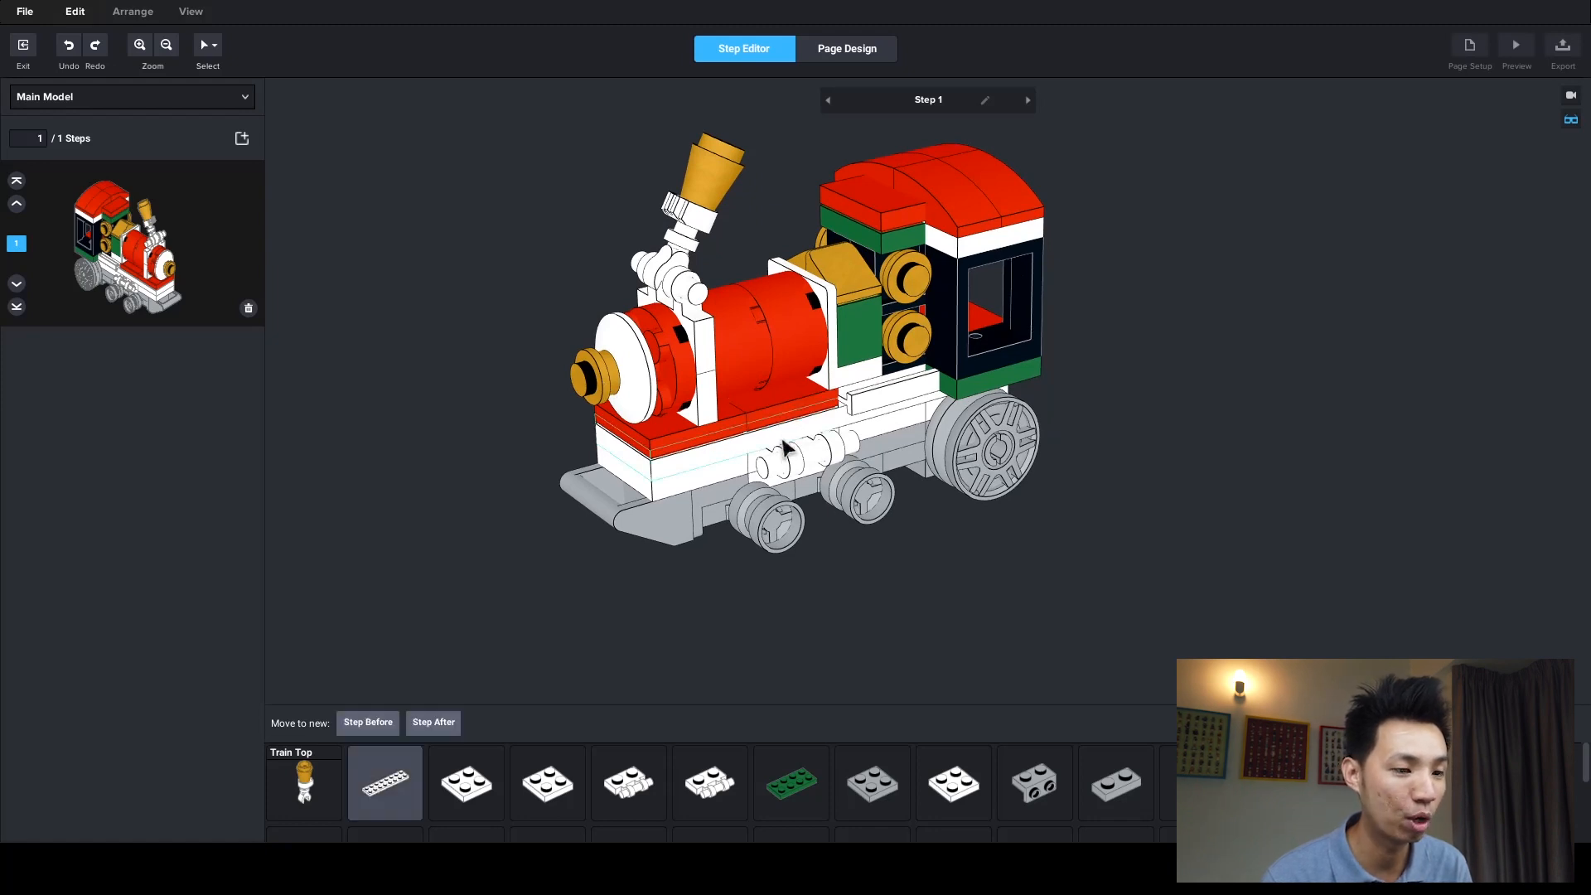
pyautogui.keyDown('ctrl'); pyautogui.click(629, 476); pyautogui.keyUp('ctrl')
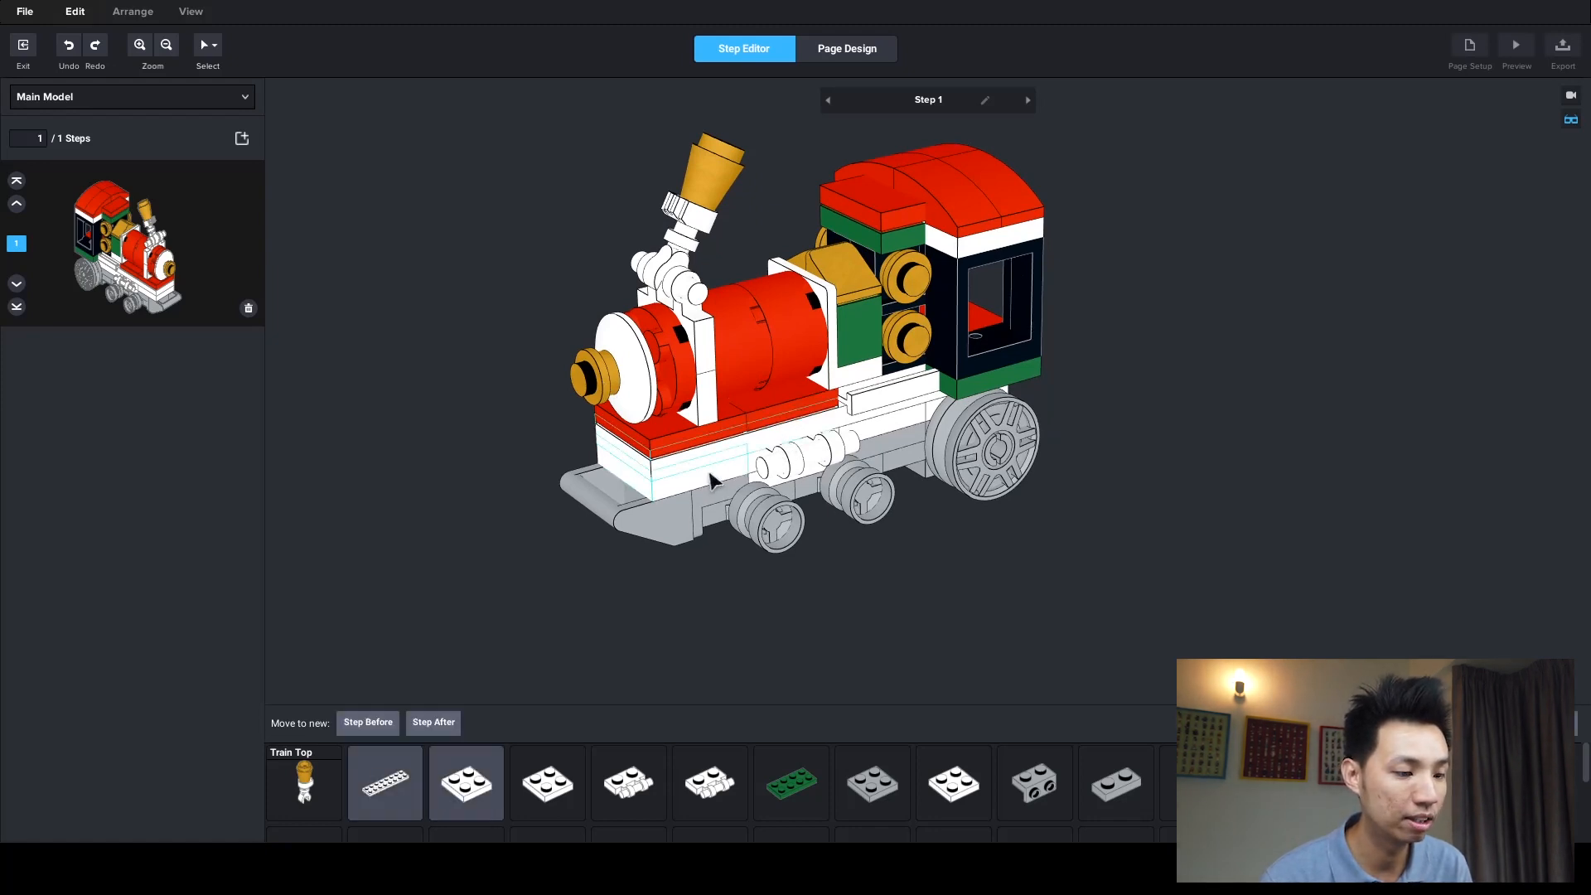
pyautogui.keyDown('ctrl'); pyautogui.click(882, 432); pyautogui.keyUp('ctrl')
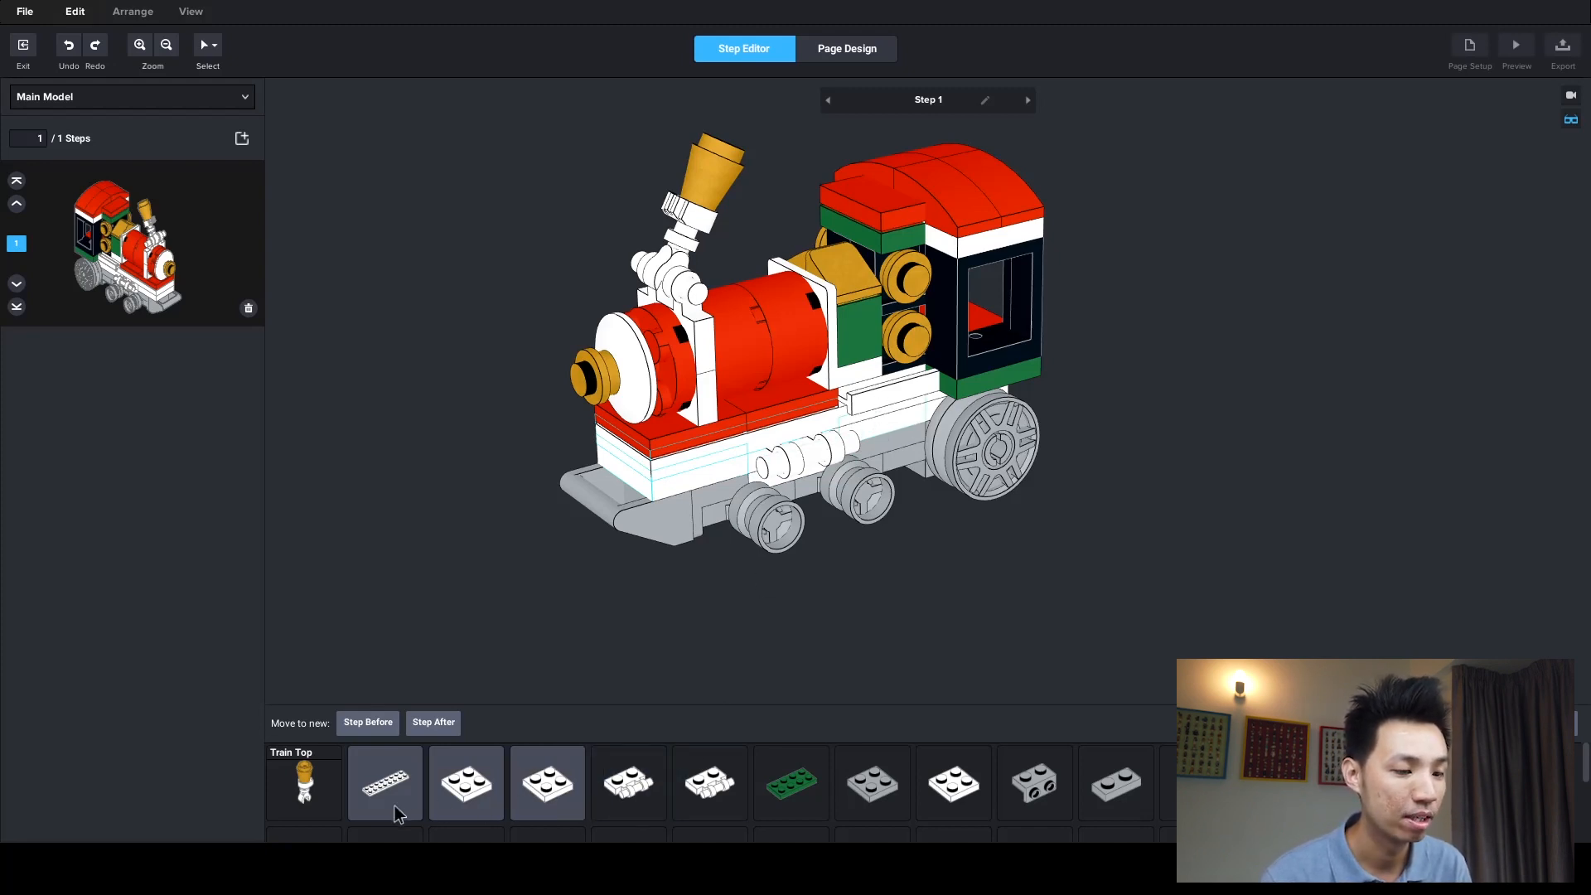
pyautogui.click(368, 723)
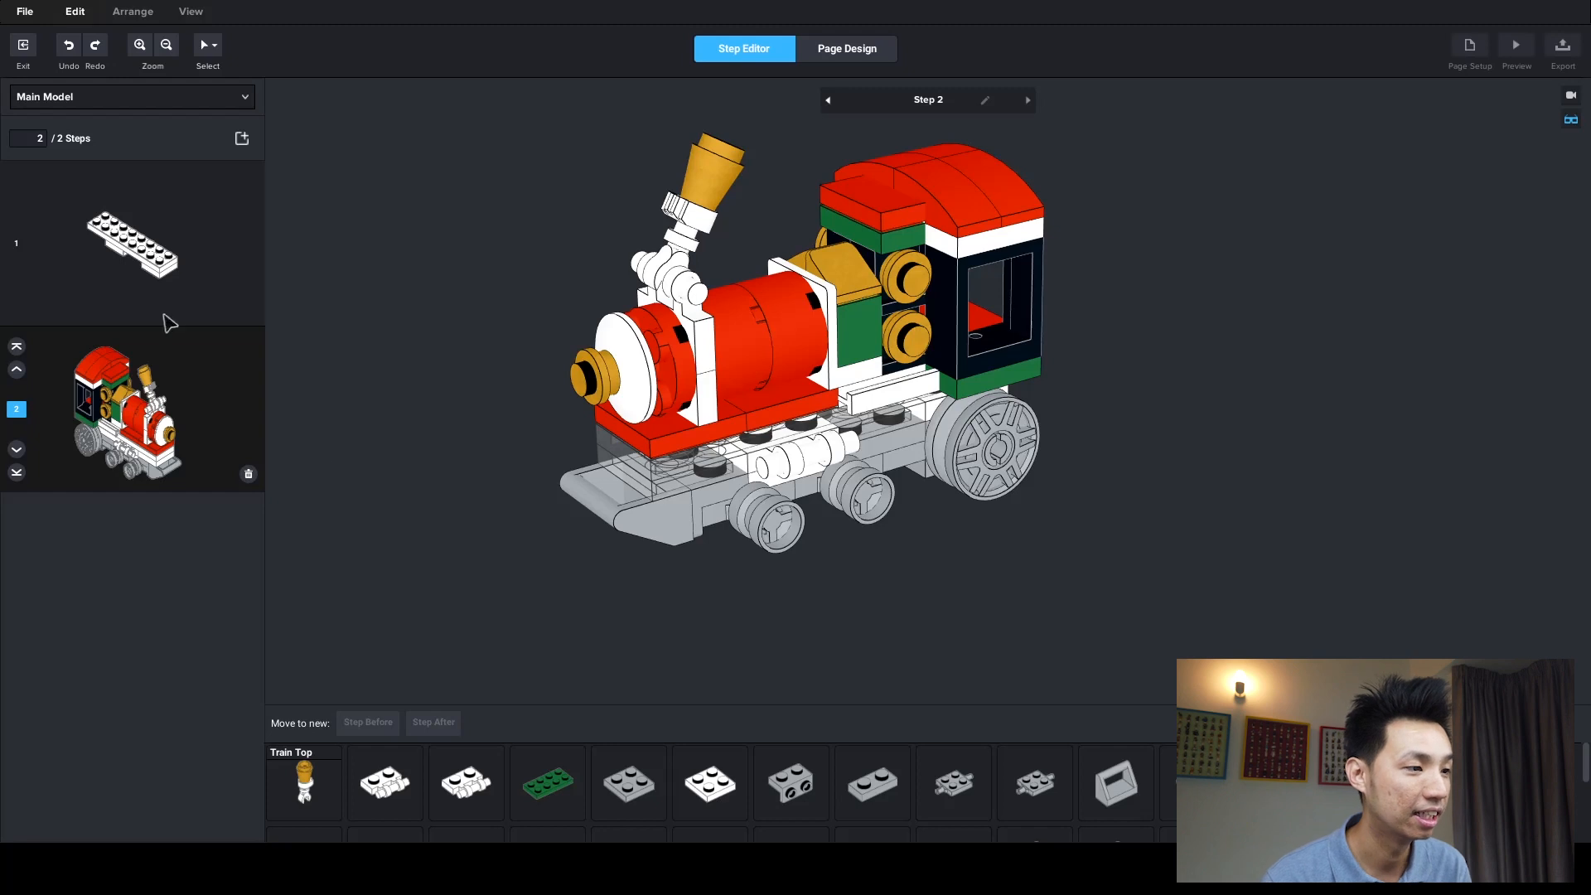
pyautogui.click(93, 278)
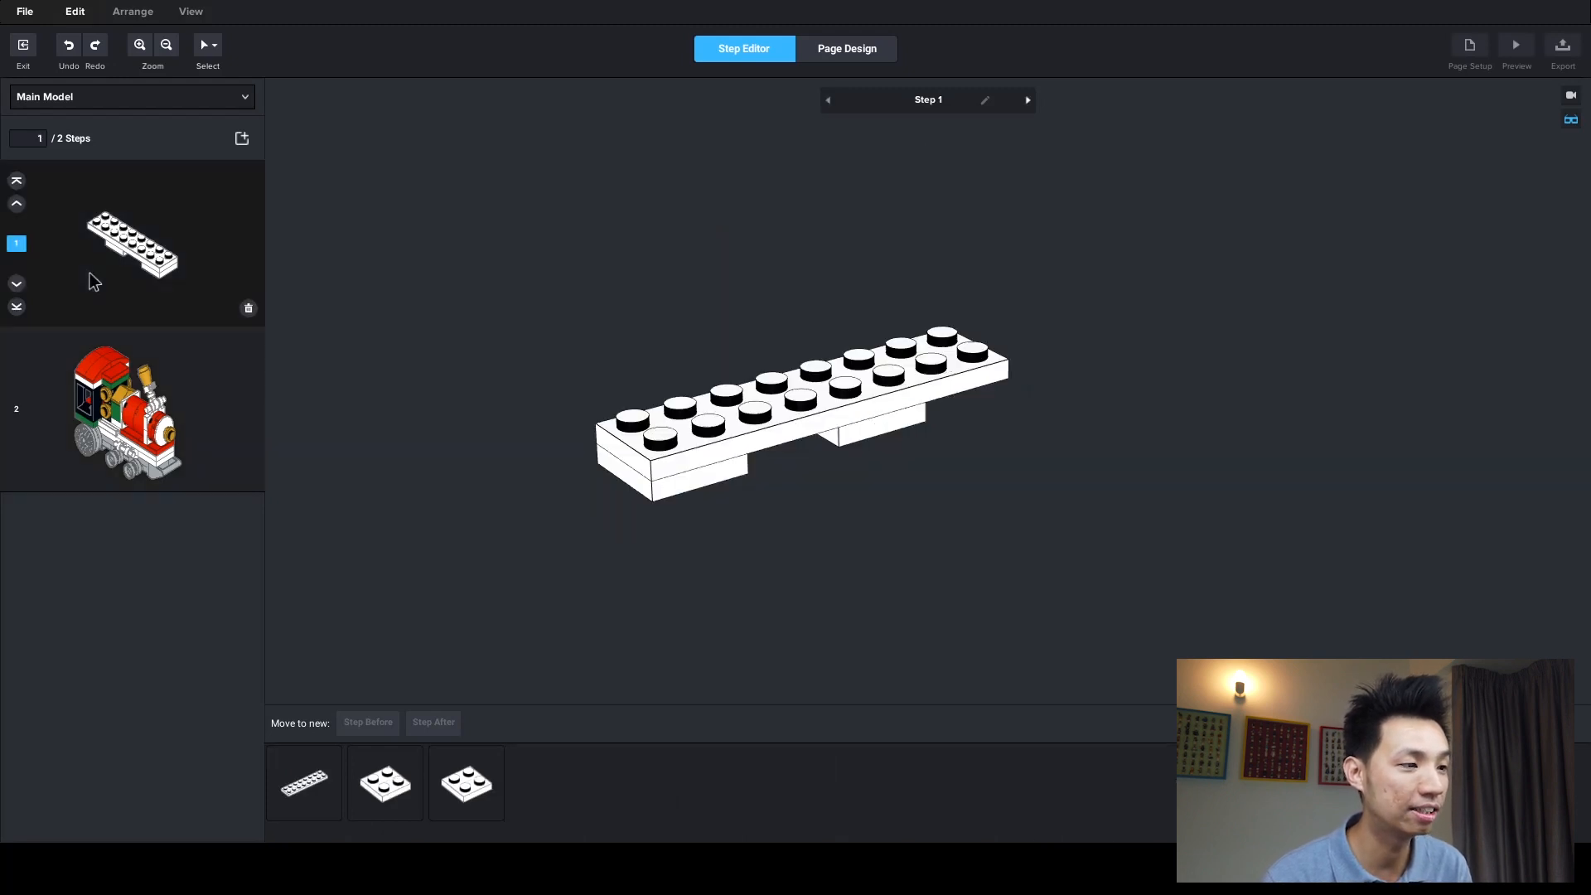
pyautogui.click(185, 468)
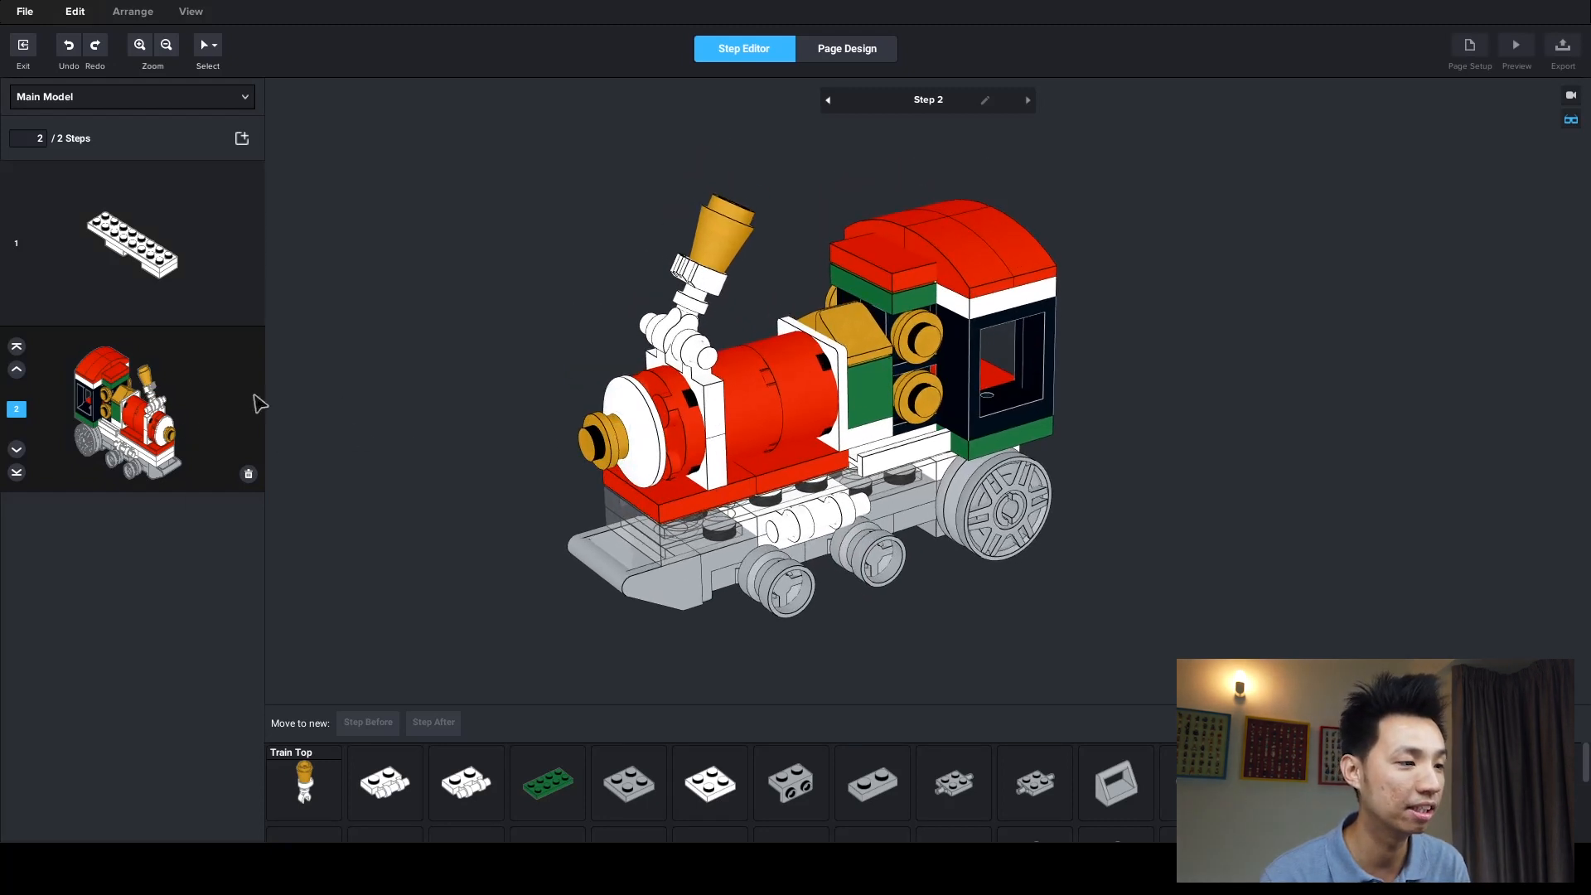
pyautogui.click(179, 308)
pyautogui.moveTo(908, 542); pyautogui.dragTo(814, 483)
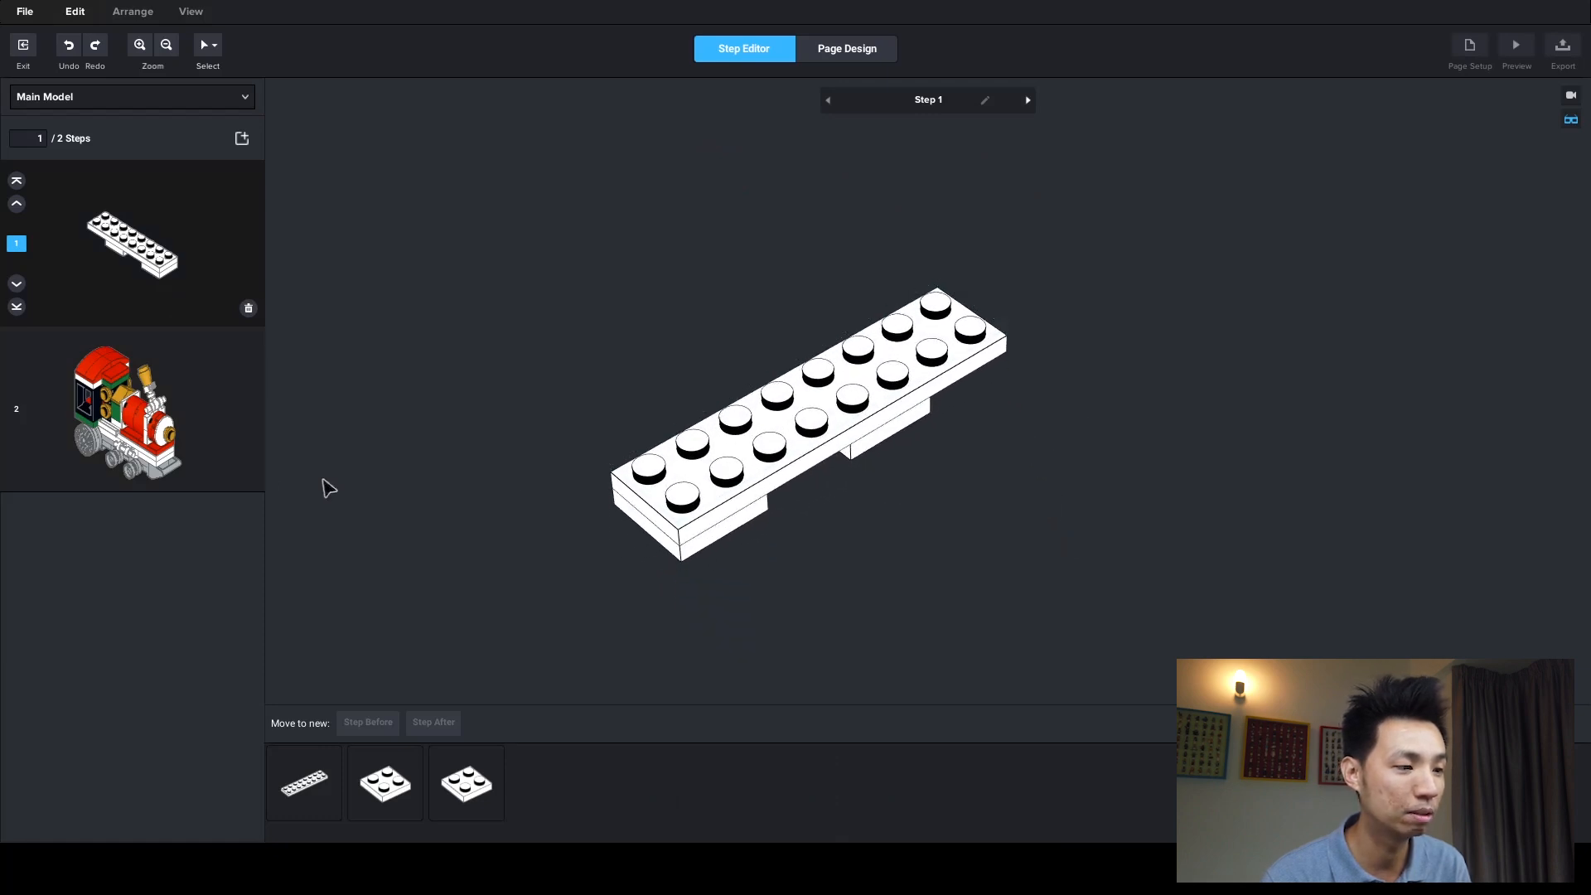
# - From step 2, move the two white side-cylinder plates into a new step before it, and review the first two steps
pyautogui.click(174, 458)
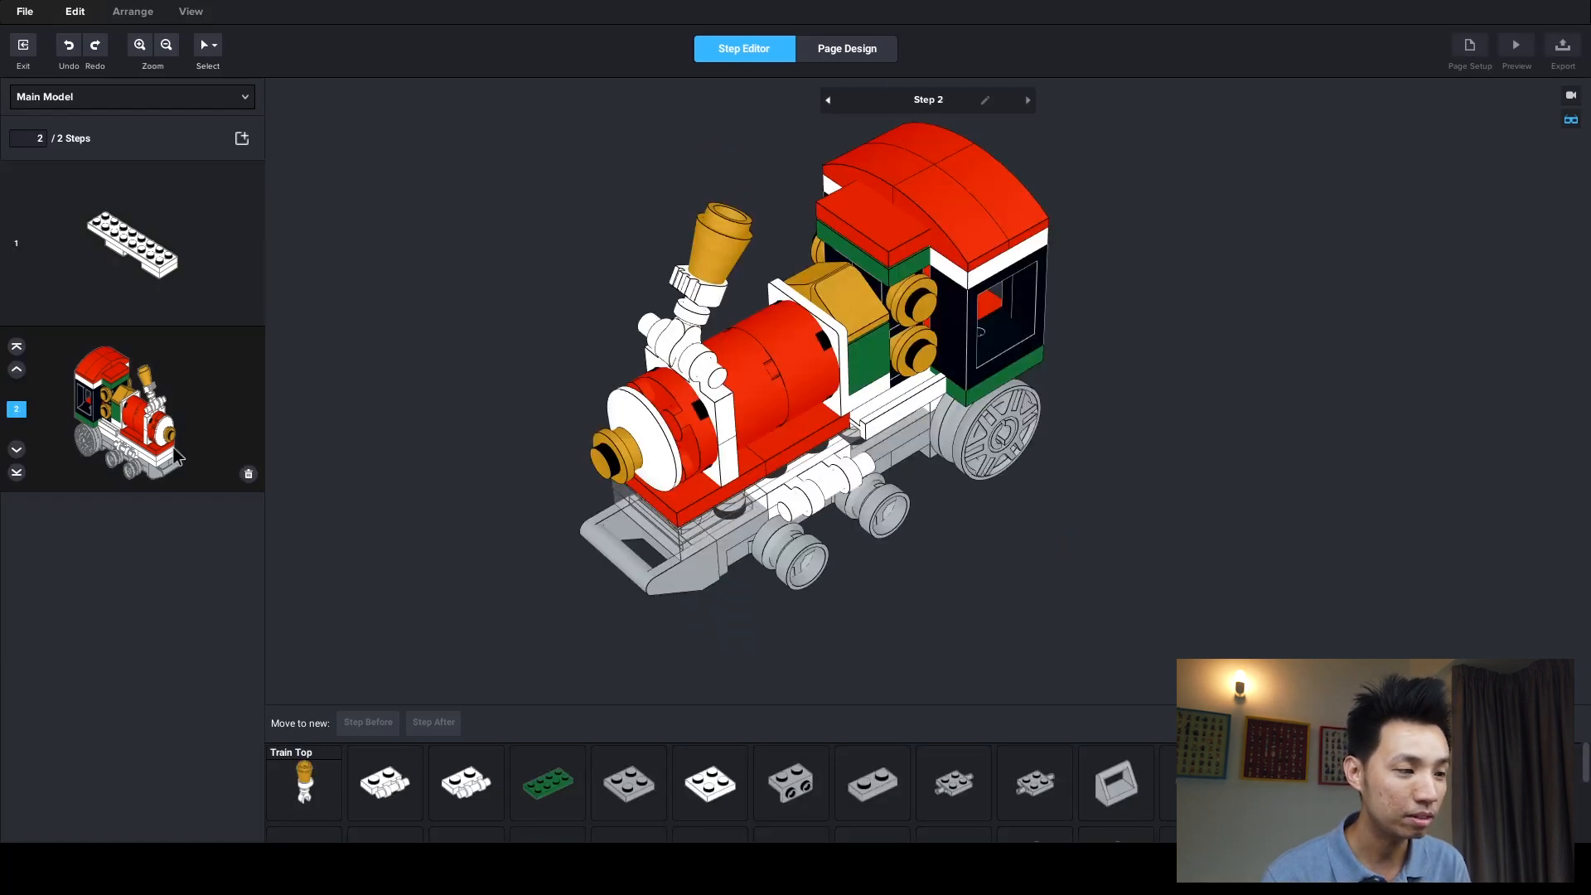
pyautogui.moveTo(518, 443); pyautogui.dragTo(570, 405)
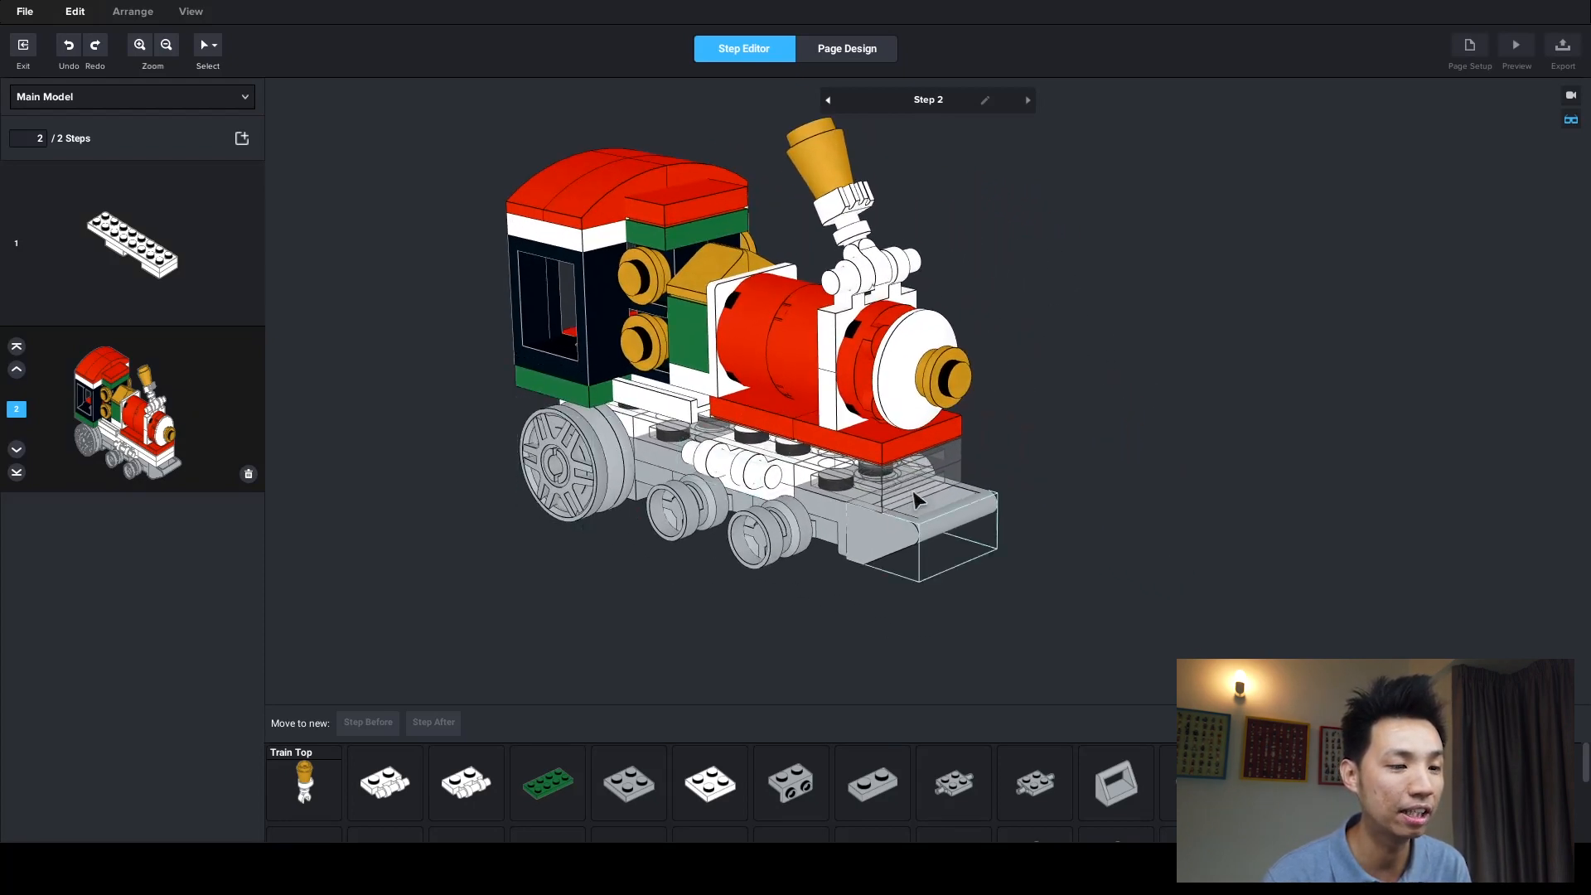
pyautogui.moveTo(1092, 368)
pyautogui.mouseDown()
pyautogui.moveTo(1022, 375)
pyautogui.moveTo(1097, 359)
pyautogui.mouseUp()
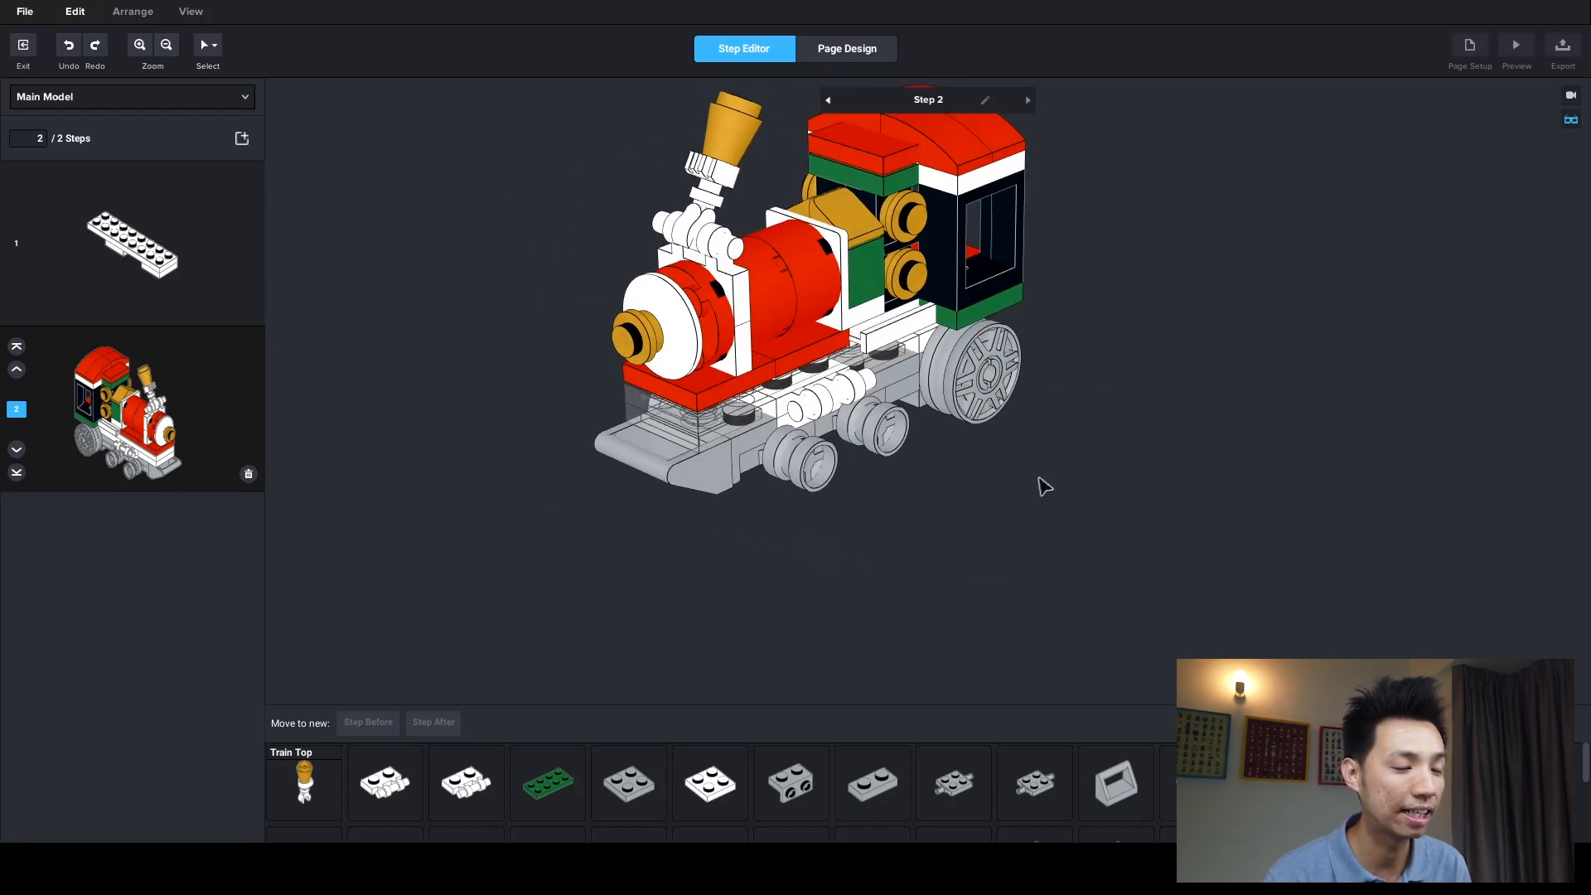
pyautogui.click(787, 462)
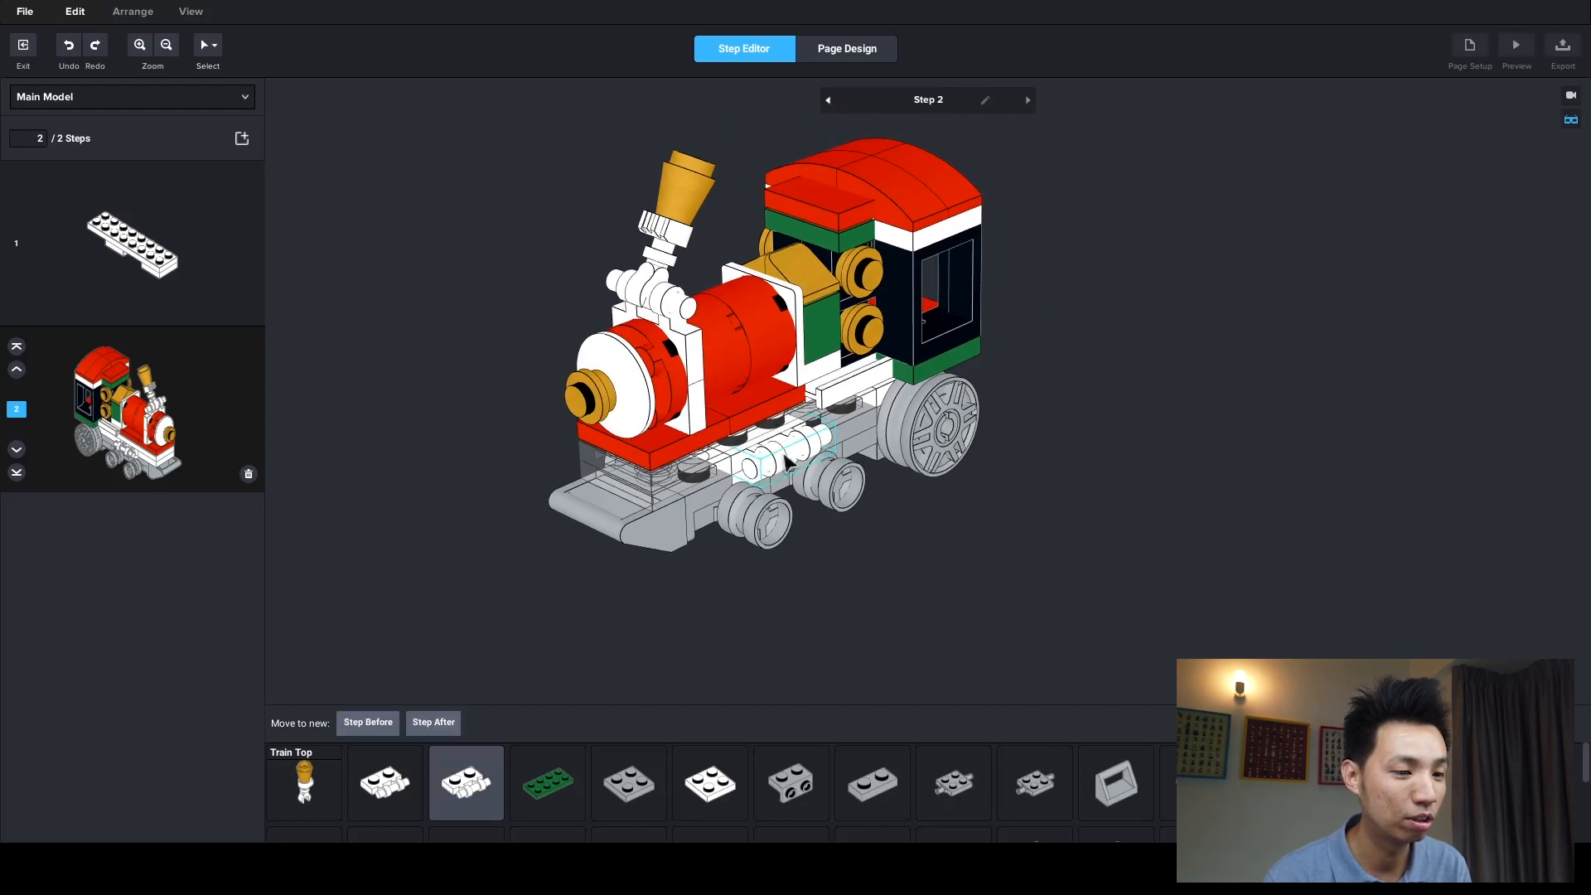
pyautogui.moveTo(787, 463); pyautogui.dragTo(838, 472)
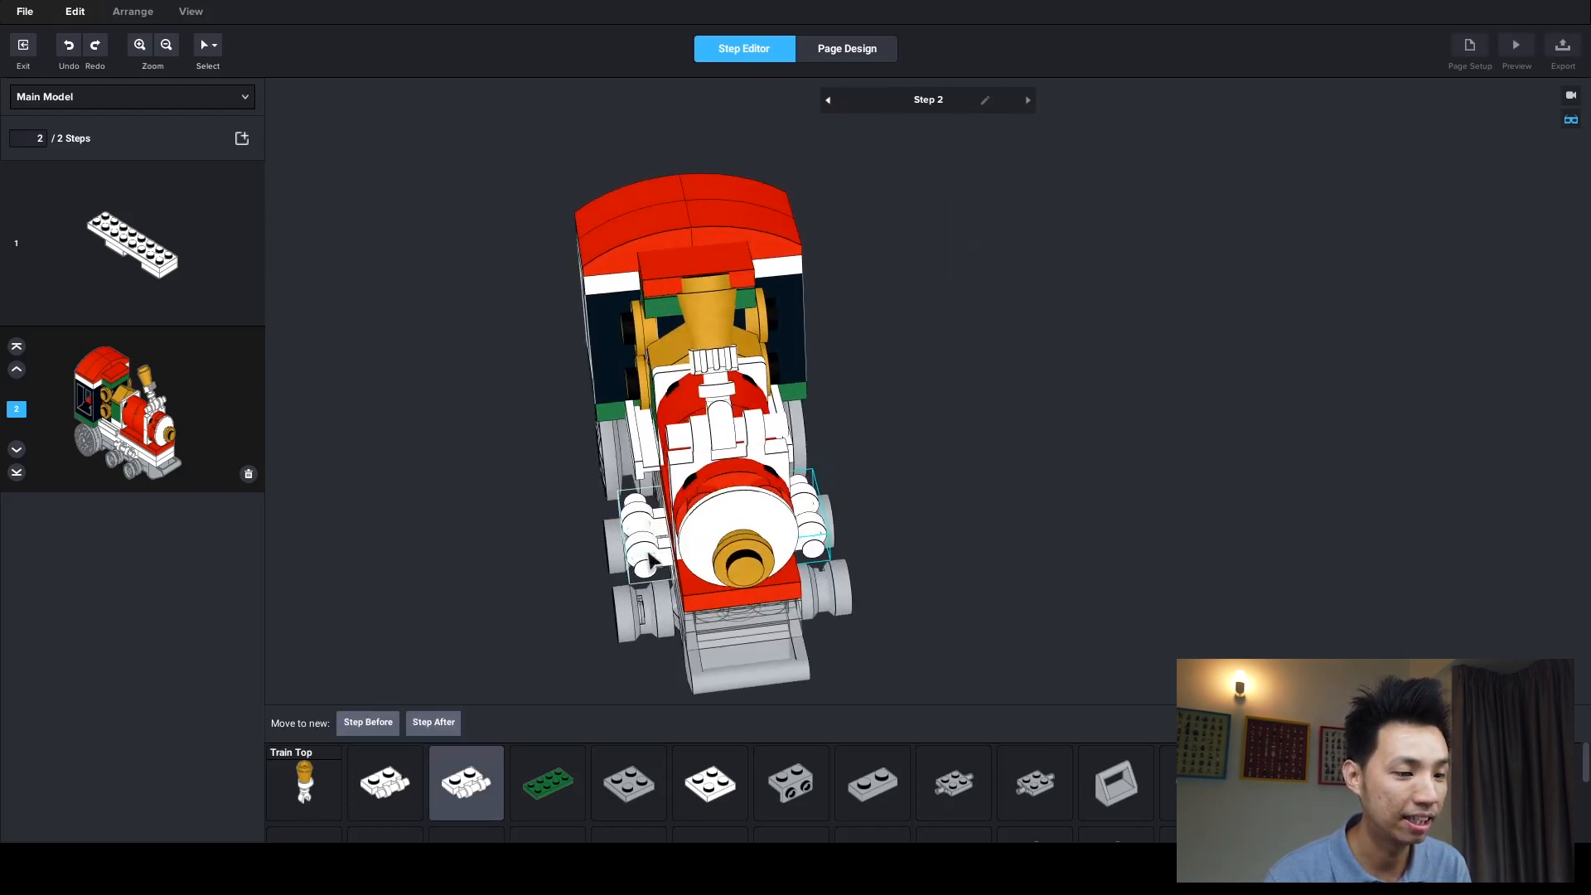
pyautogui.click(652, 562)
pyautogui.moveTo(1088, 461); pyautogui.dragTo(1112, 466, button='right')
pyautogui.moveTo(824, 551); pyautogui.dragTo(875, 439, button='middle')
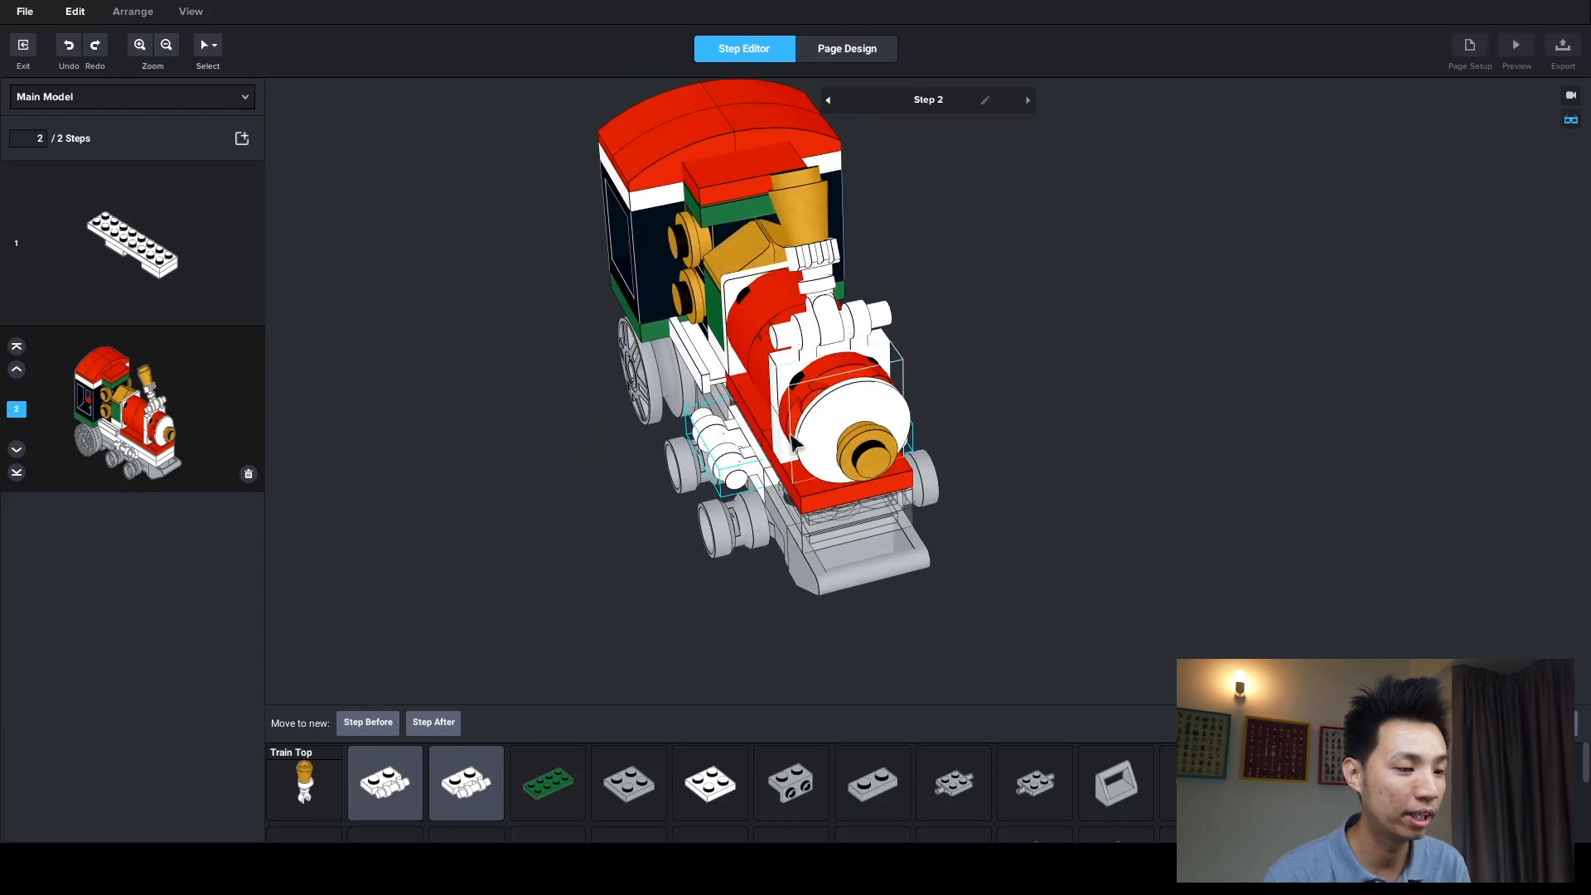
pyautogui.click(368, 722)
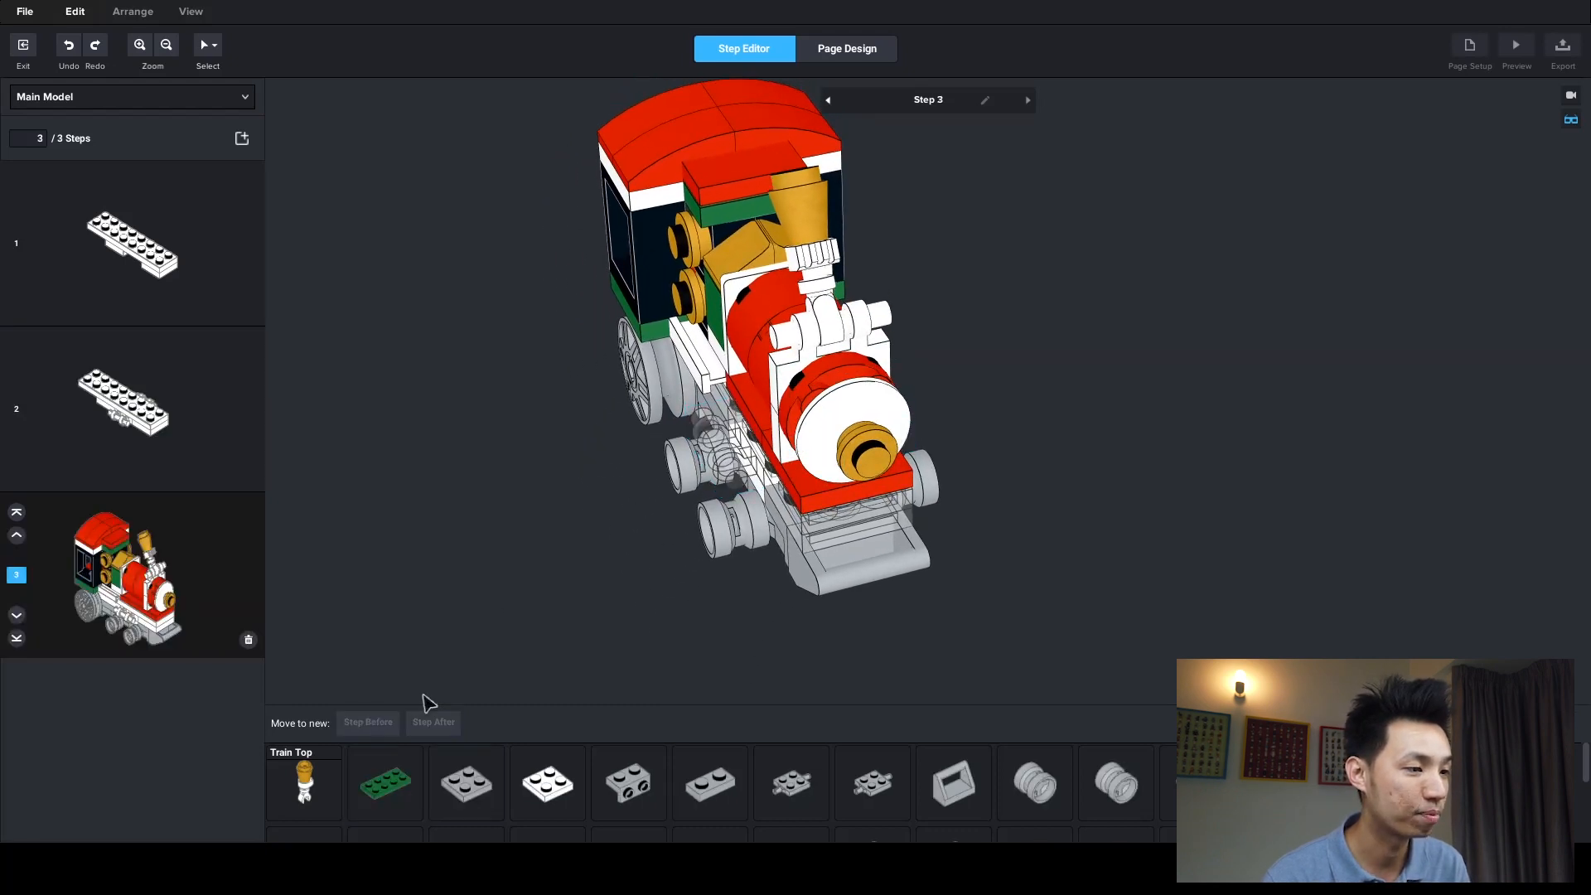
pyautogui.click(142, 276)
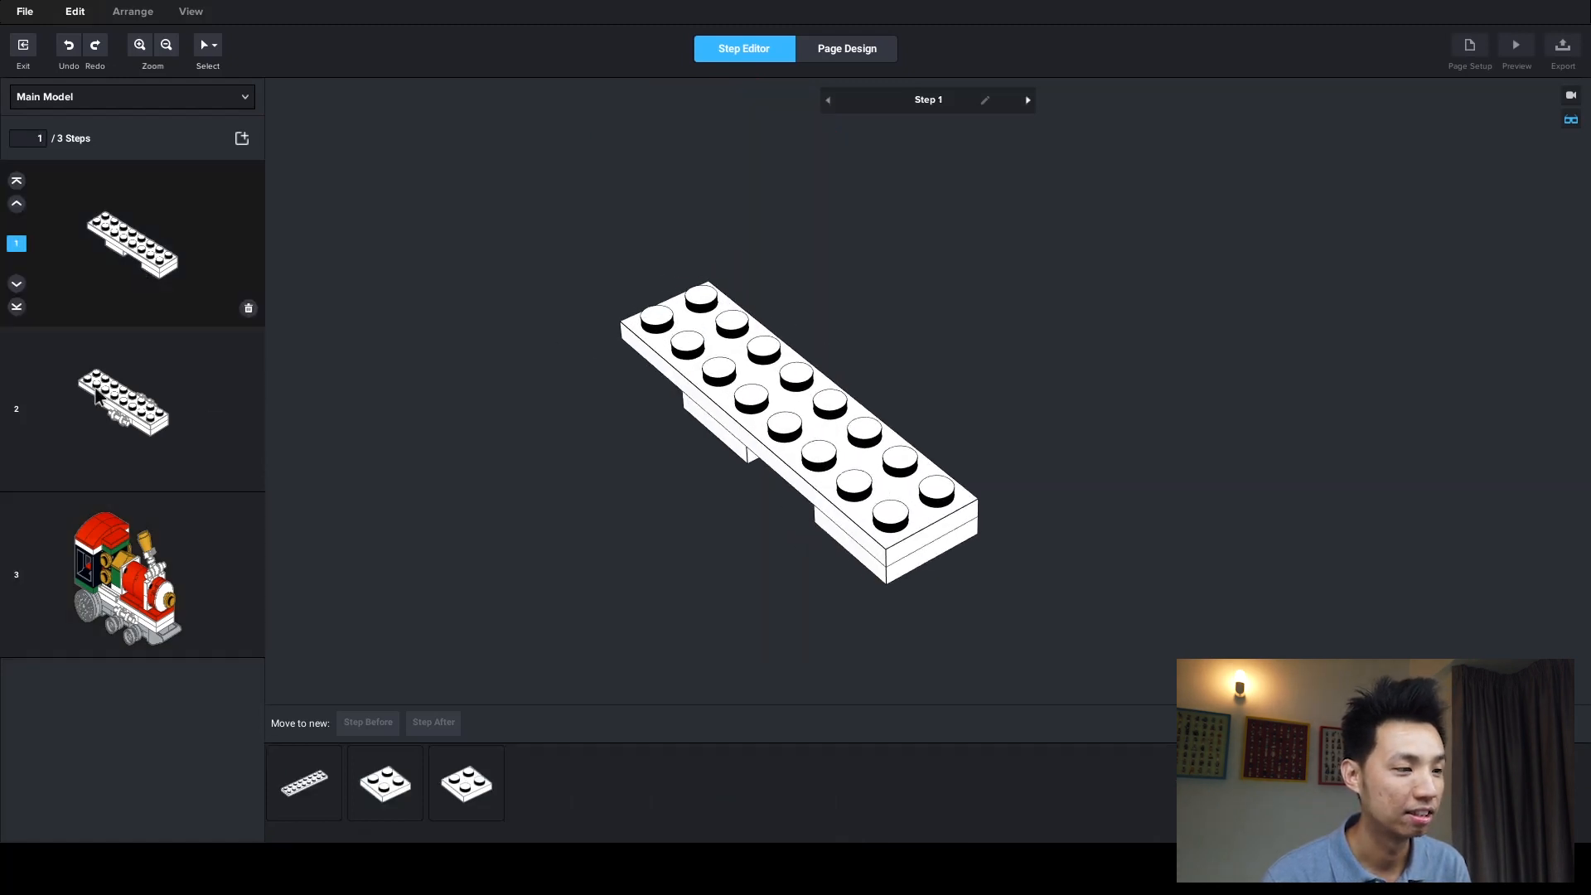
pyautogui.click(108, 433)
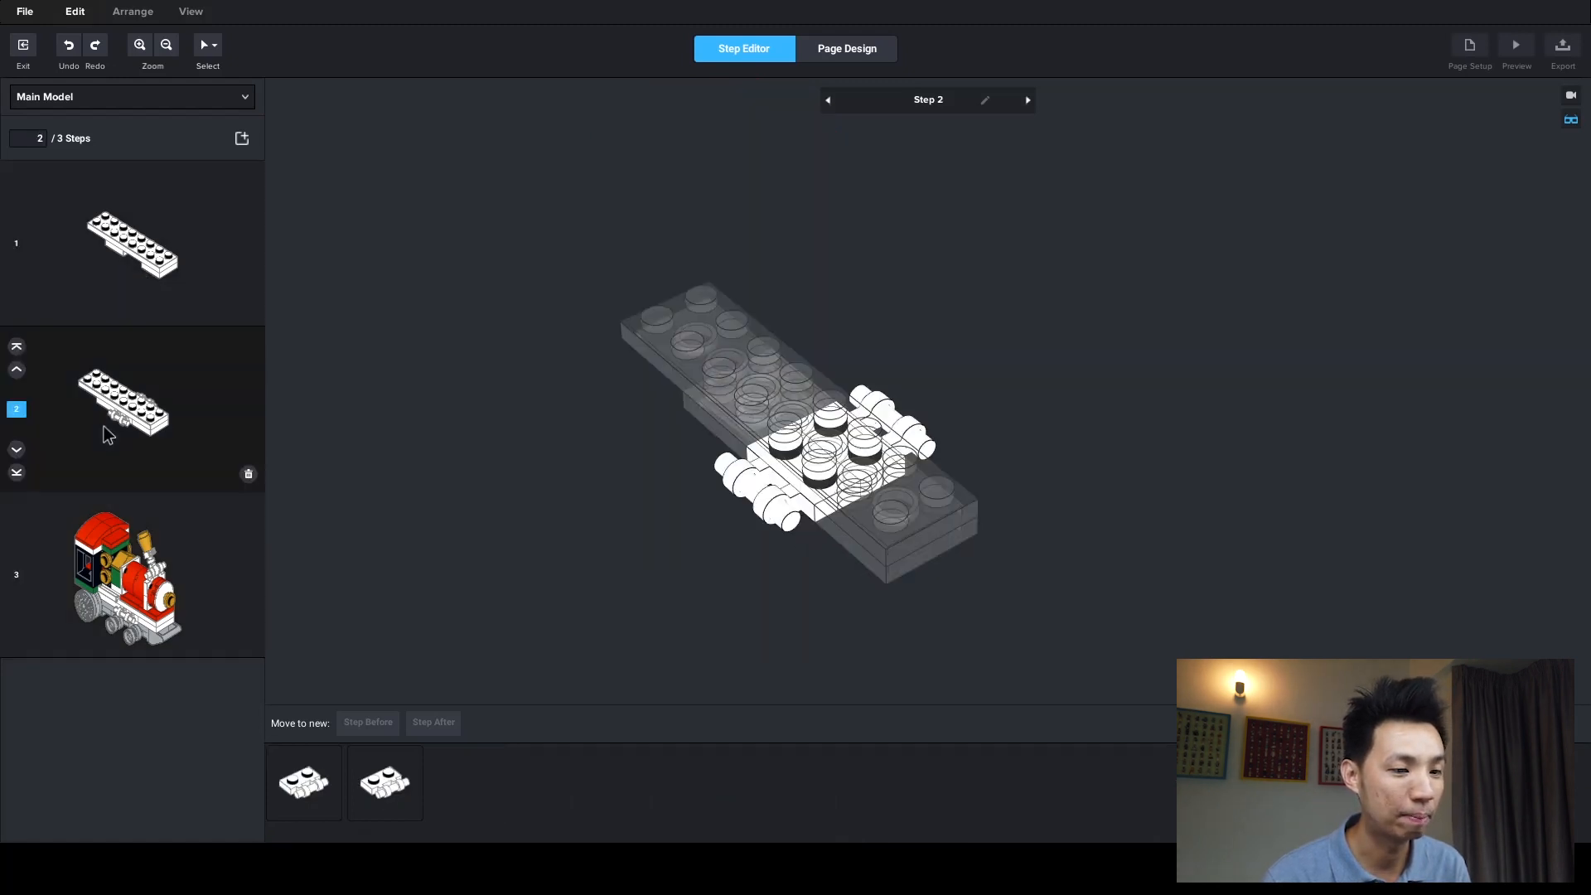
# - From step 3, move the lower layer's white and grey 2x2 plates and grey front bracket into a new preceding step, and check the result
pyautogui.click(124, 563)
pyautogui.moveTo(648, 451); pyautogui.dragTo(561, 433, button='right')
pyautogui.moveTo(766, 382); pyautogui.dragTo(820, 475, button='right')
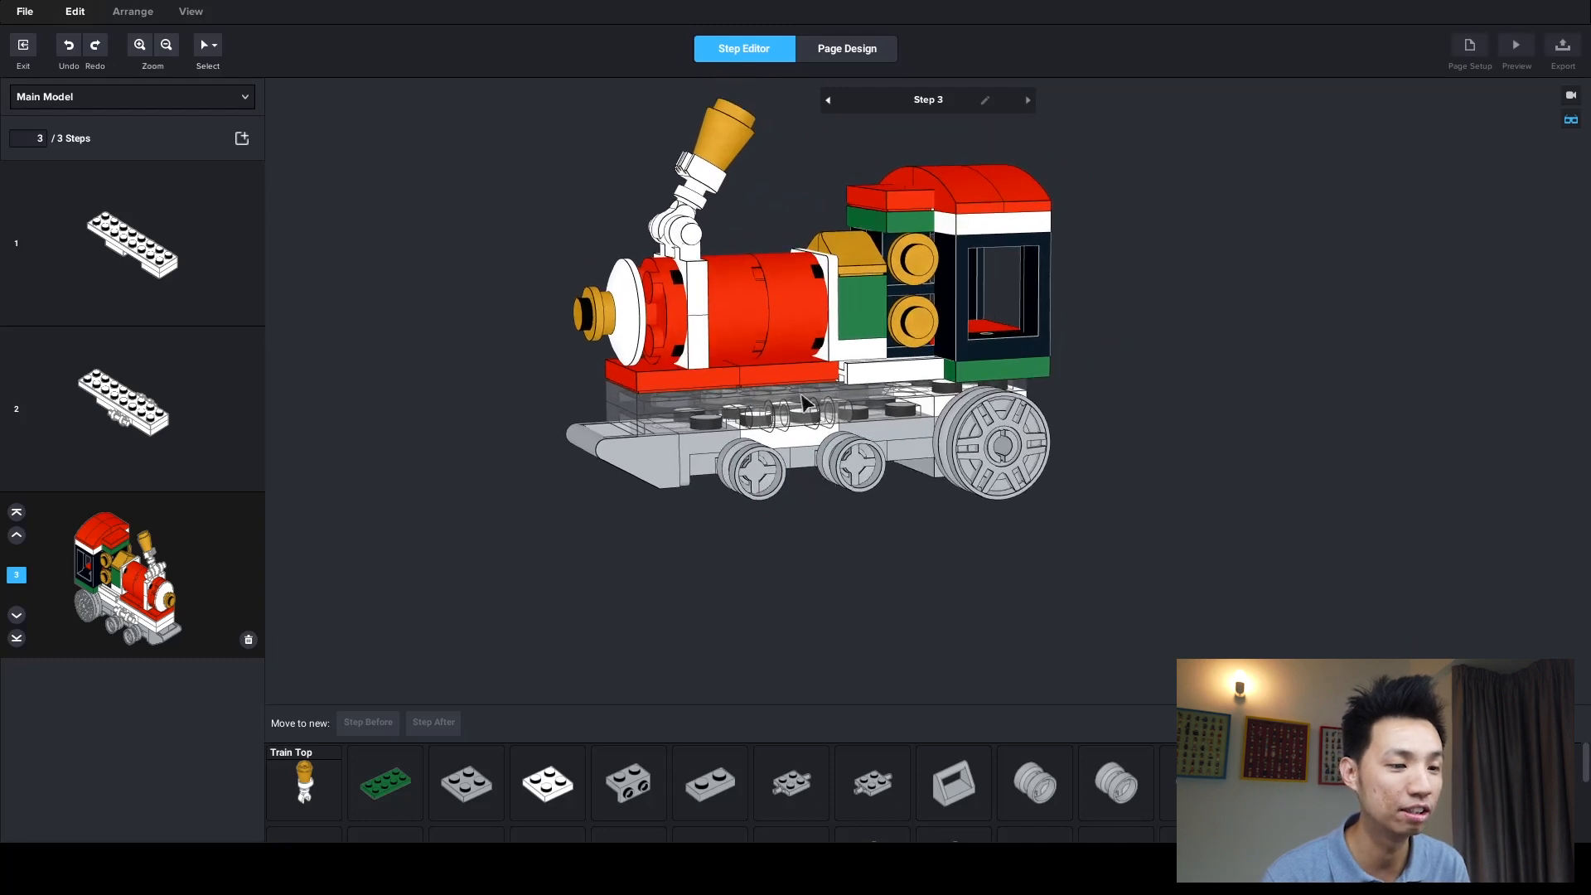
pyautogui.moveTo(745, 329); pyautogui.dragTo(756, 430, button='right')
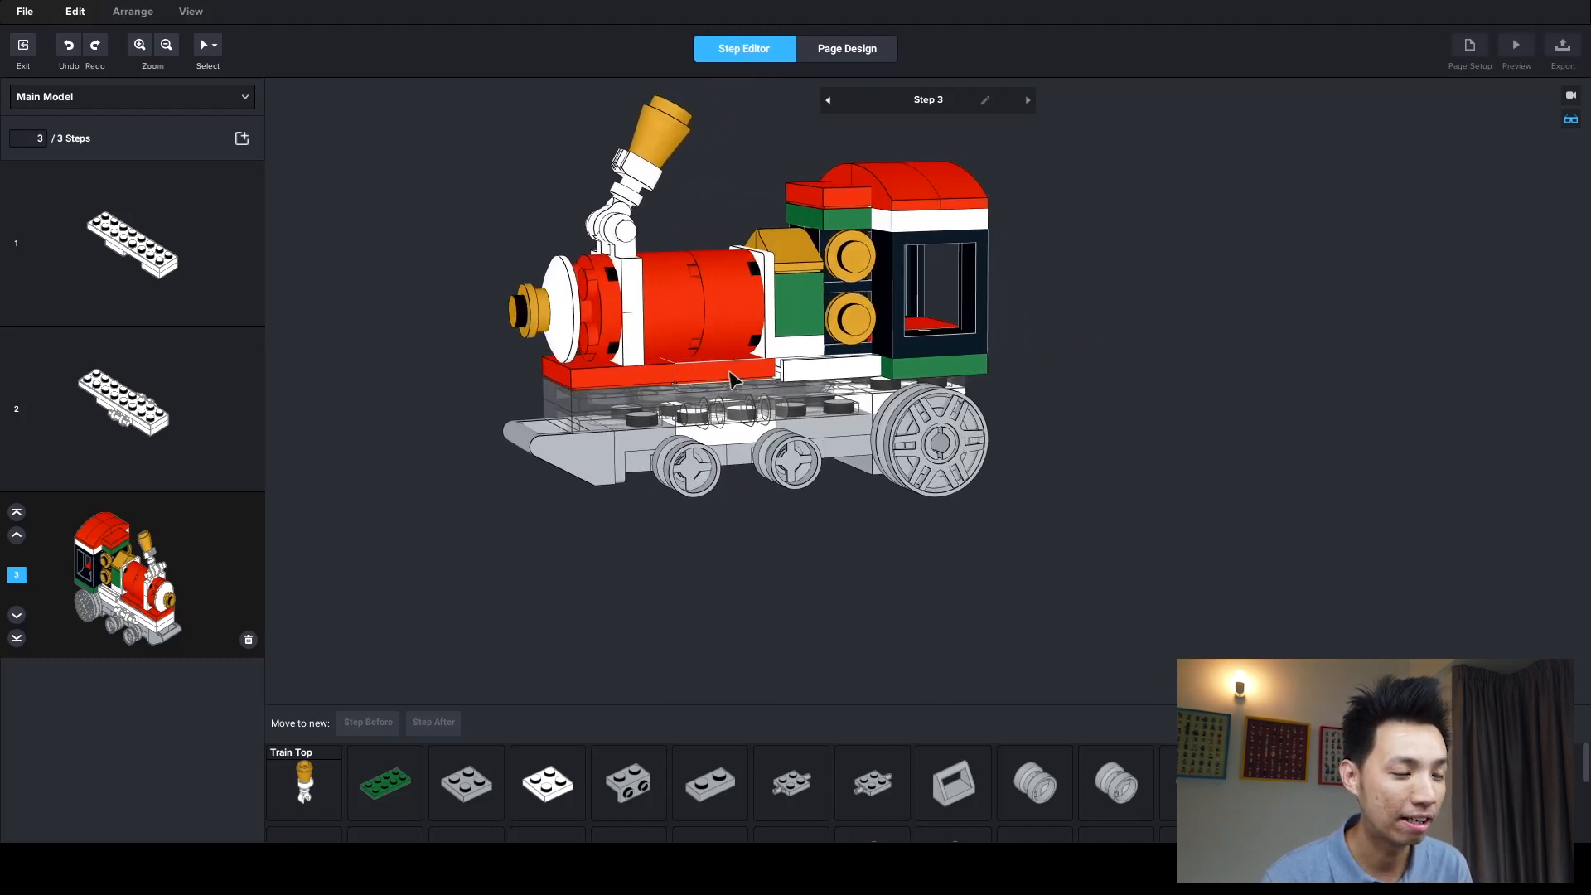
pyautogui.click(733, 442)
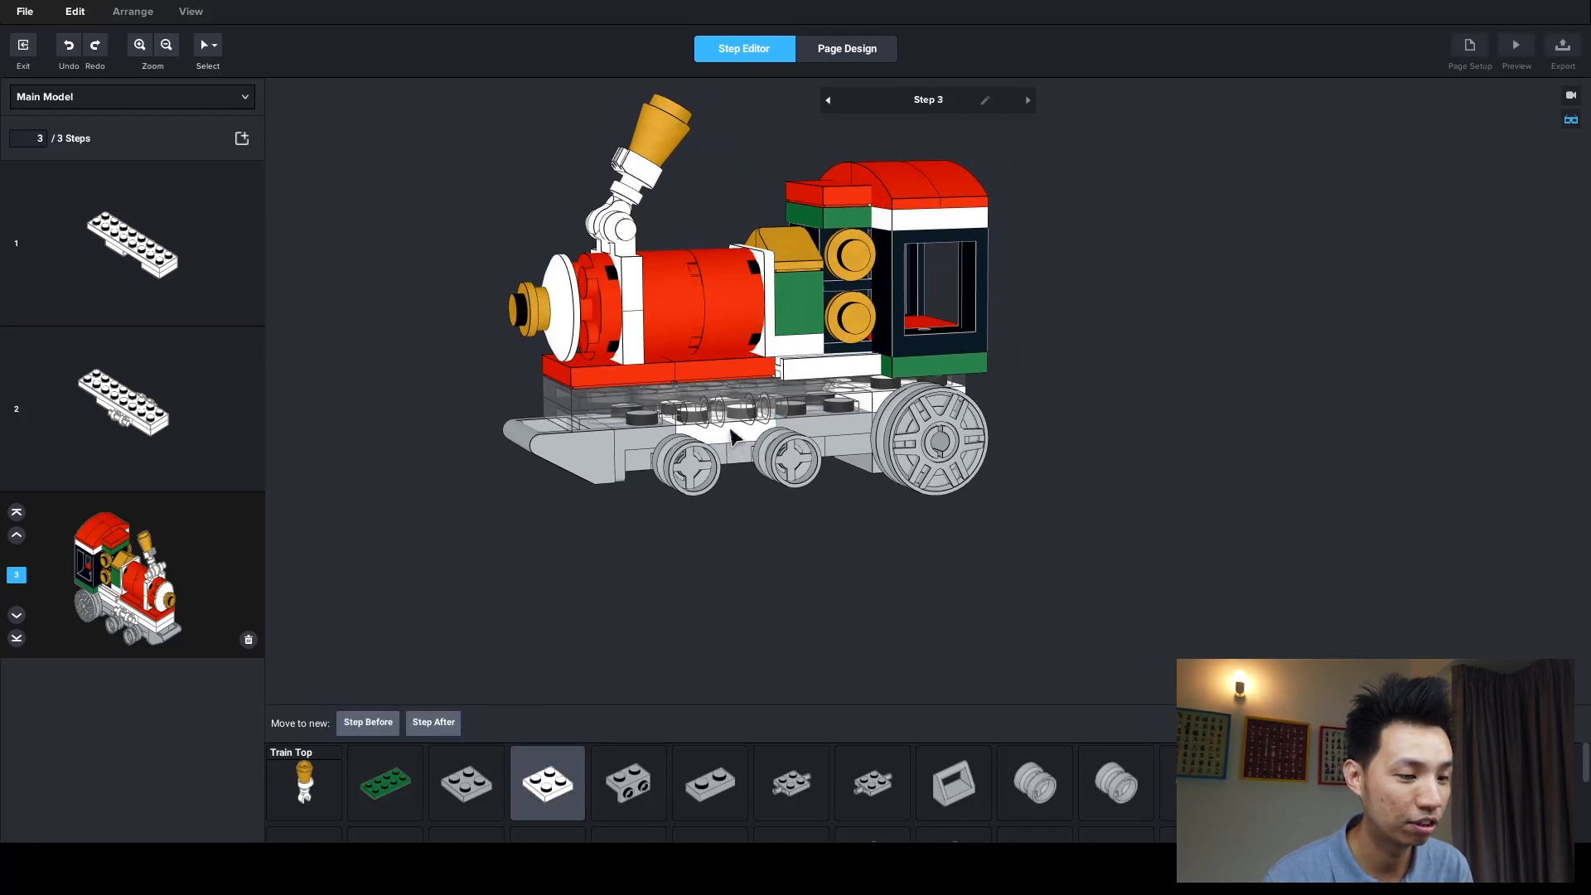
pyautogui.keyDown('shift'); pyautogui.click(633, 441); pyautogui.keyUp('shift')
pyautogui.keyDown('shift'); pyautogui.click(830, 427); pyautogui.keyUp('shift')
pyautogui.moveTo(810, 385); pyautogui.dragTo(905, 364, button='right')
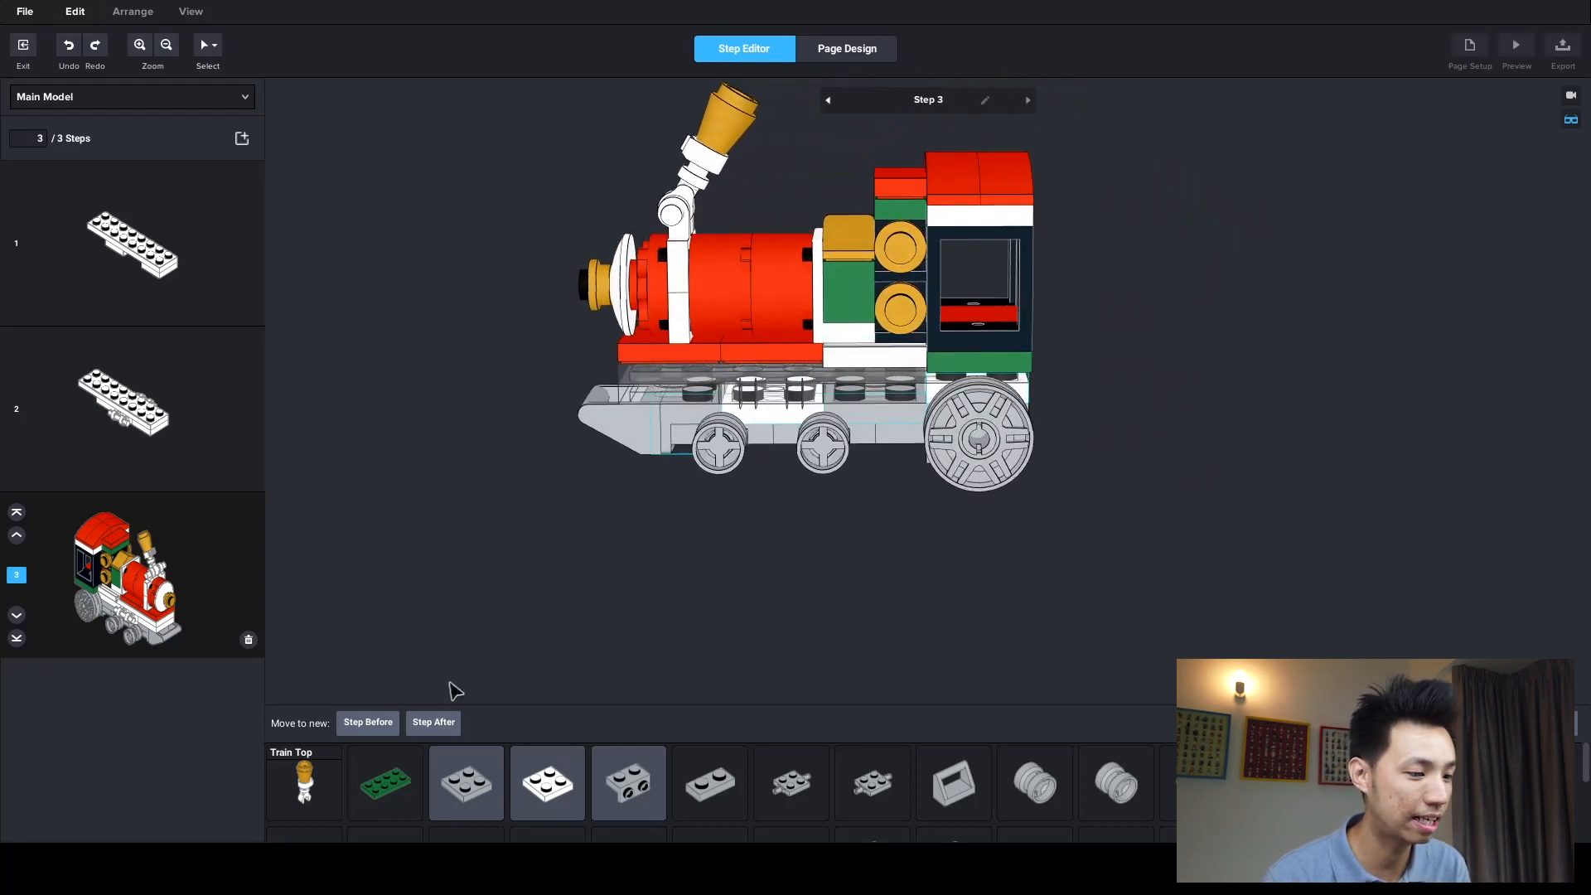
pyautogui.click(370, 722)
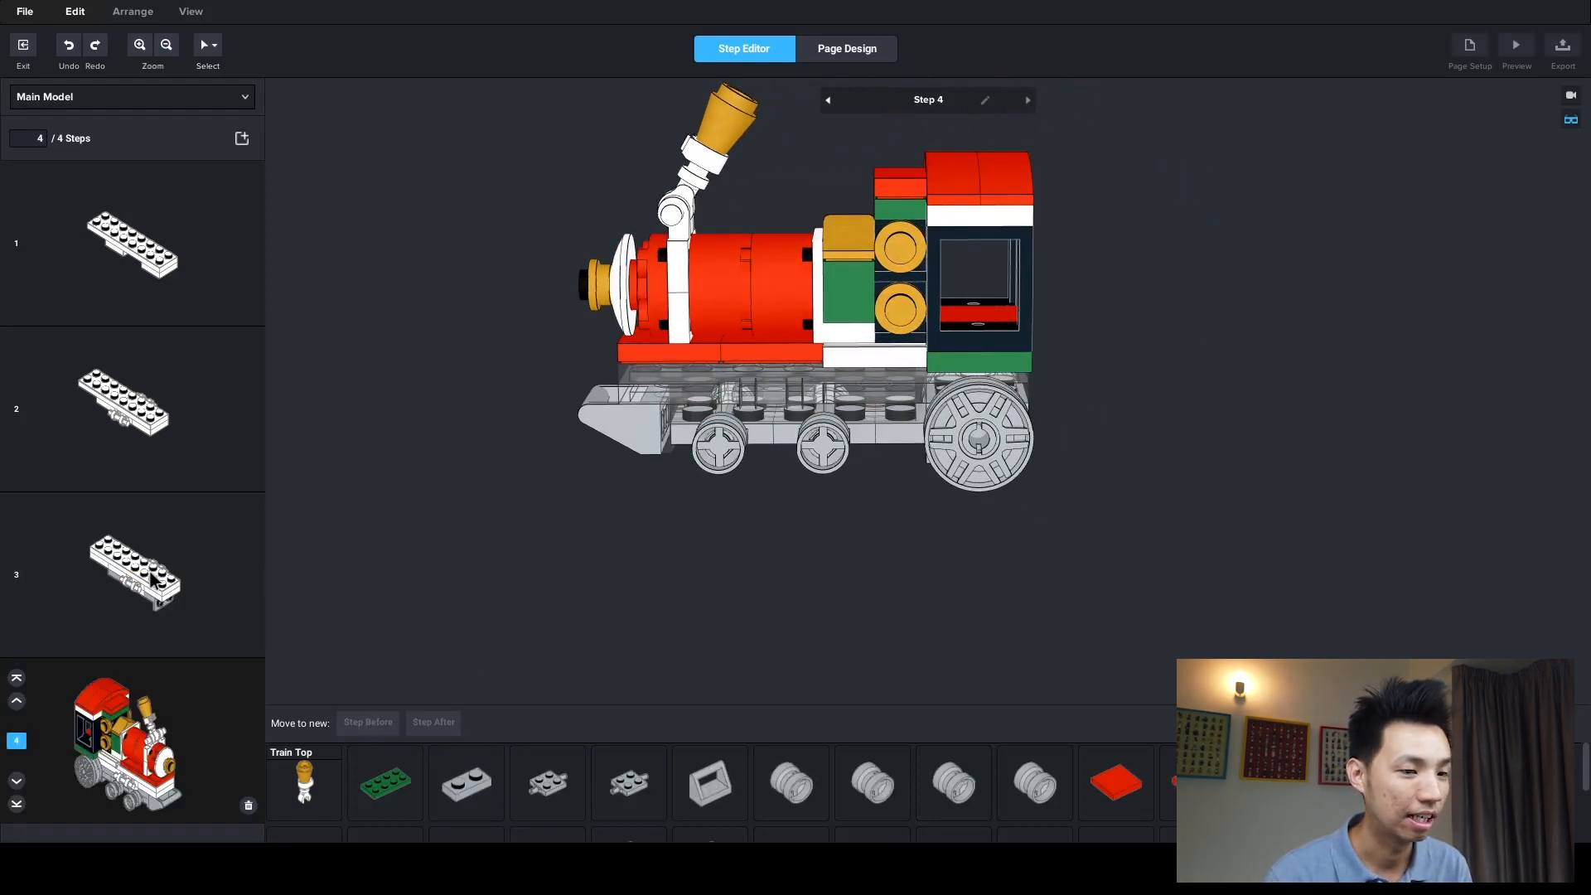
pyautogui.click(154, 582)
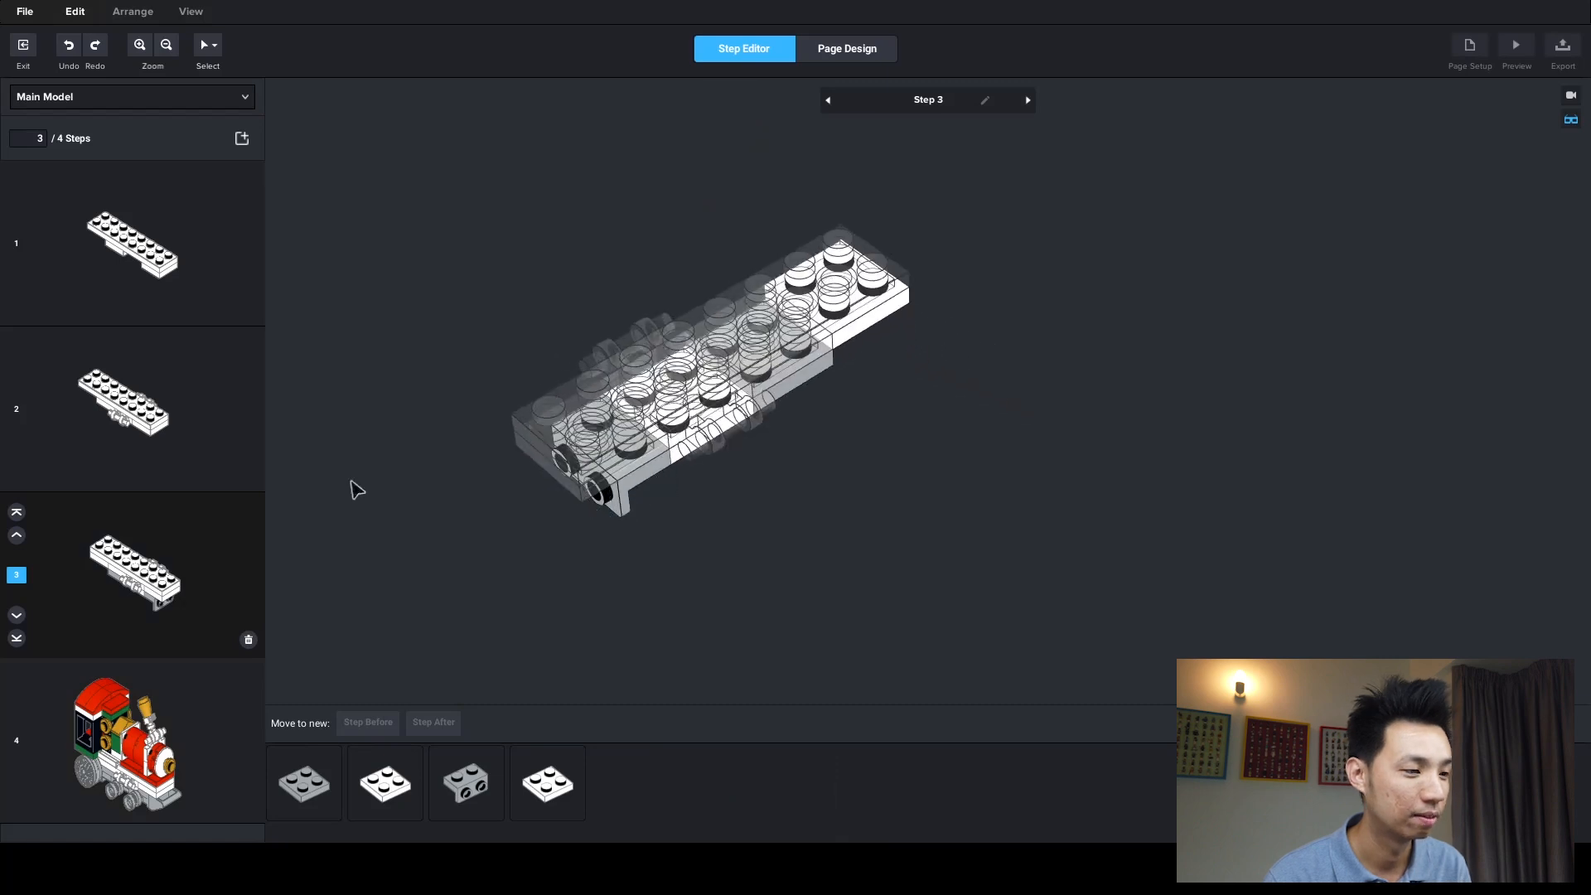
pyautogui.click(181, 433)
pyautogui.click(155, 556)
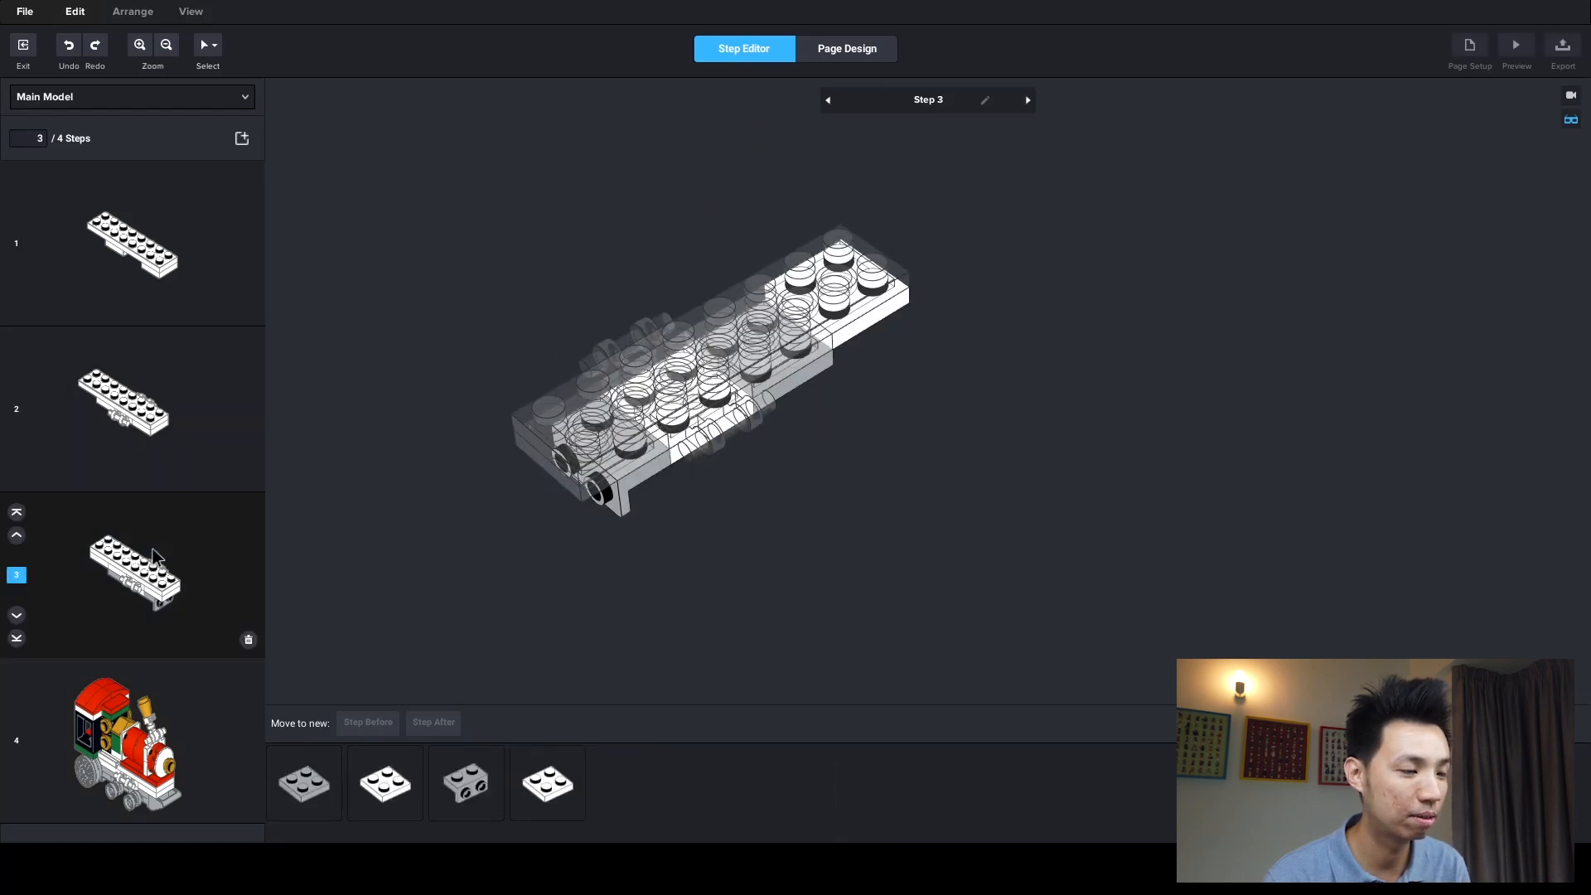
# - From step 4, move the grey front bumper, two small axle plates and four small wheels into a new step before it
pyautogui.click(180, 737)
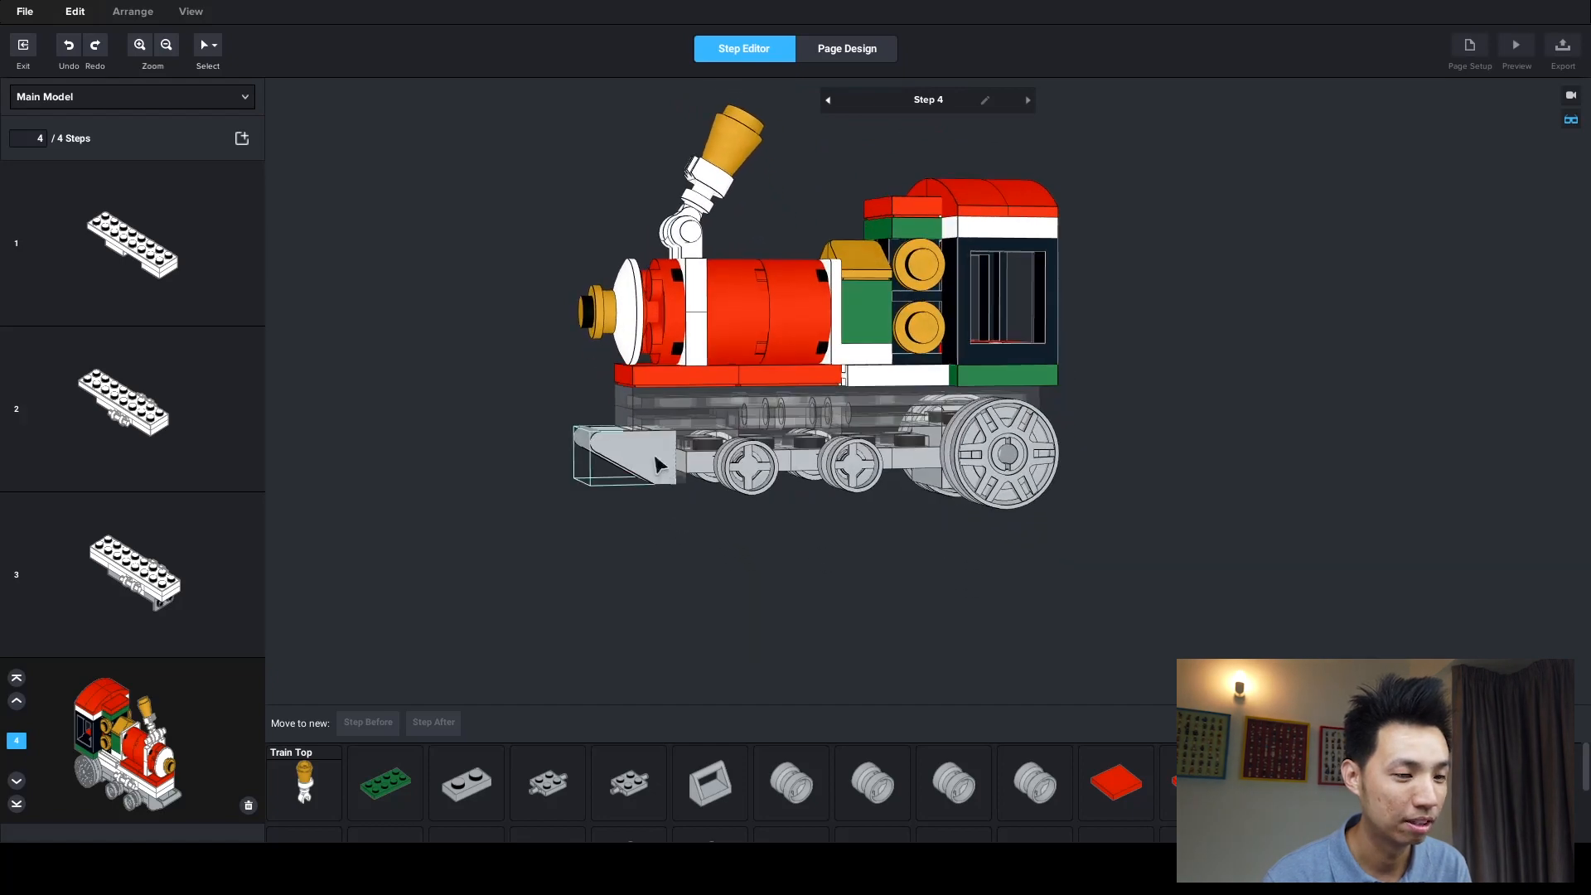
pyautogui.click(654, 463)
pyautogui.keyDown('shift'); pyautogui.click(718, 473); pyautogui.keyUp('shift')
pyautogui.keyDown('shift'); pyautogui.click(746, 468); pyautogui.keyUp('shift')
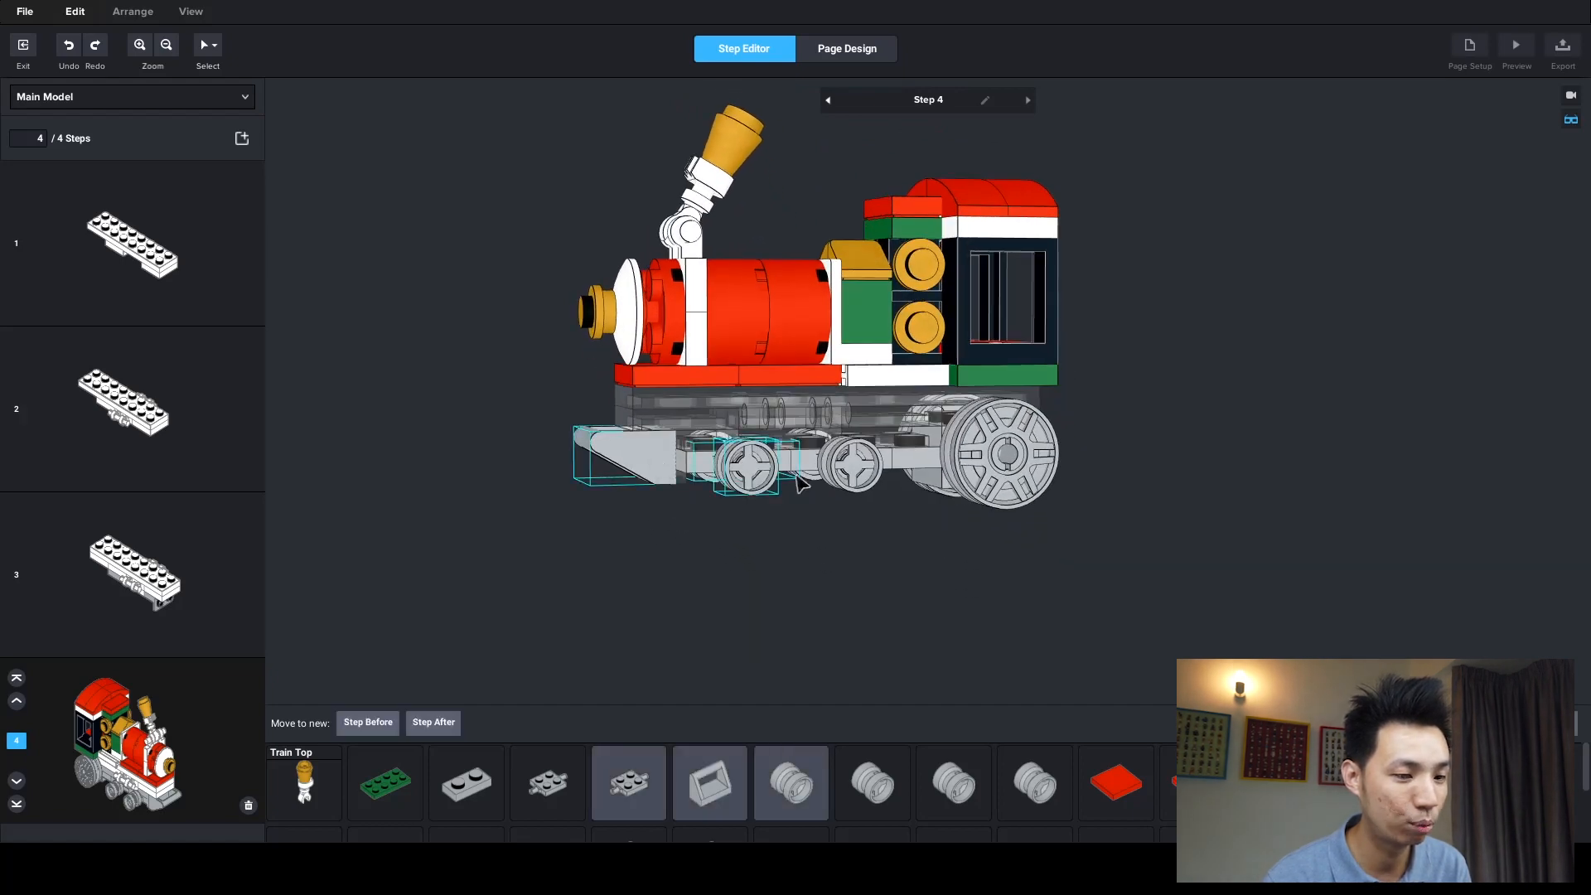
pyautogui.keyDown('shift'); pyautogui.click(849, 478); pyautogui.keyUp('shift')
pyautogui.keyDown('shift'); pyautogui.click(847, 475); pyautogui.keyUp('shift')
pyautogui.moveTo(735, 382); pyautogui.dragTo(905, 410, button='right')
pyautogui.keyDown('shift'); pyautogui.click(710, 548); pyautogui.keyUp('shift')
pyautogui.keyDown('shift'); pyautogui.click(750, 614); pyautogui.keyUp('shift')
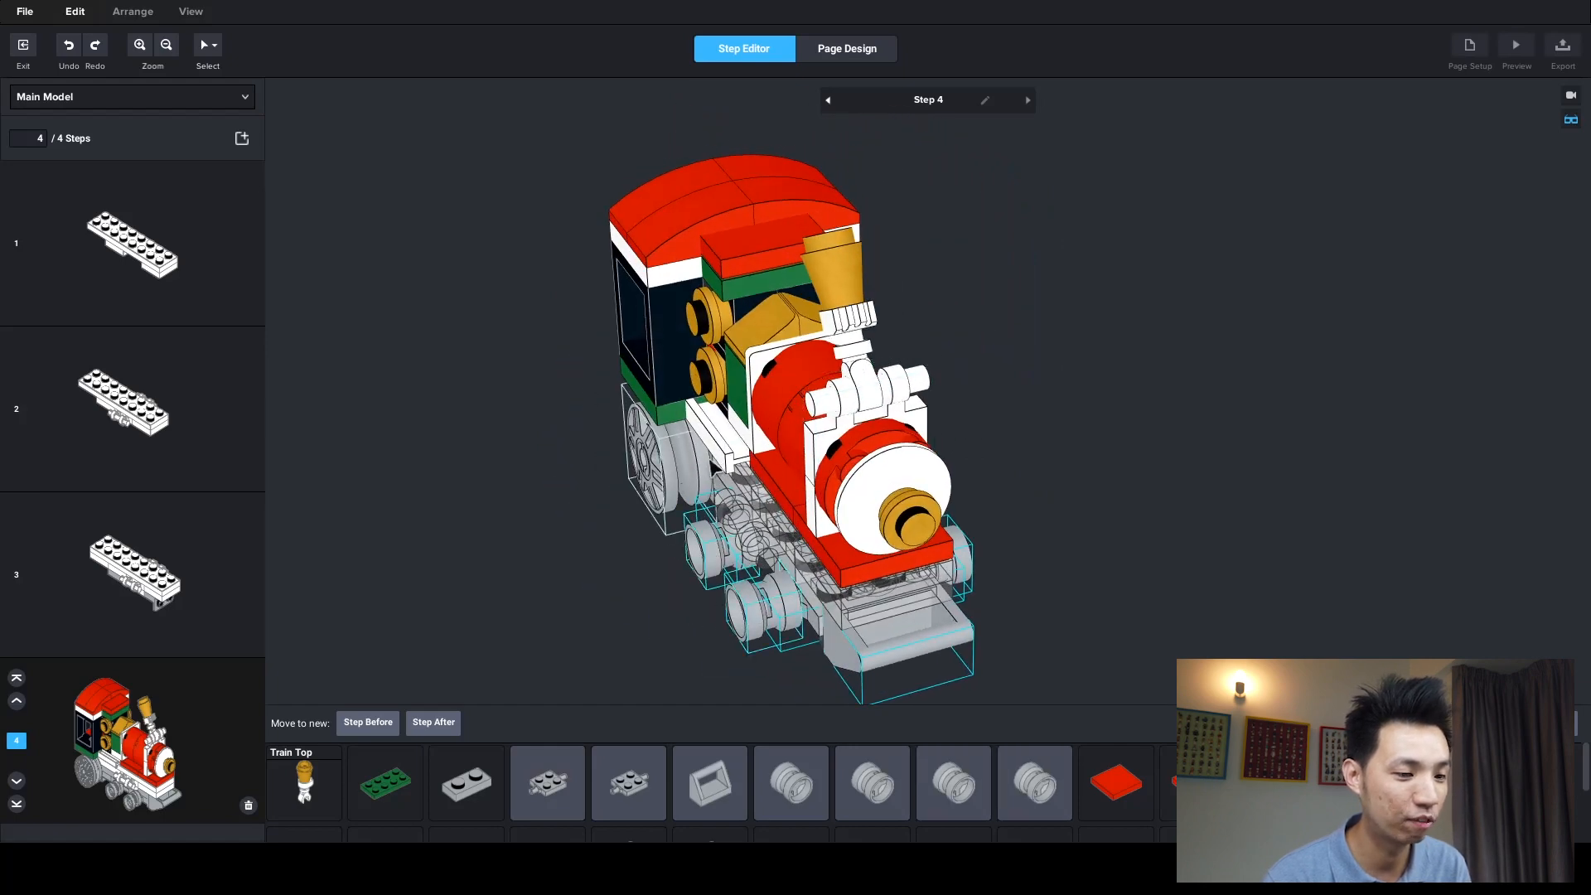
pyautogui.moveTo(693, 416); pyautogui.dragTo(679, 333, button='middle')
pyautogui.click(358, 726)
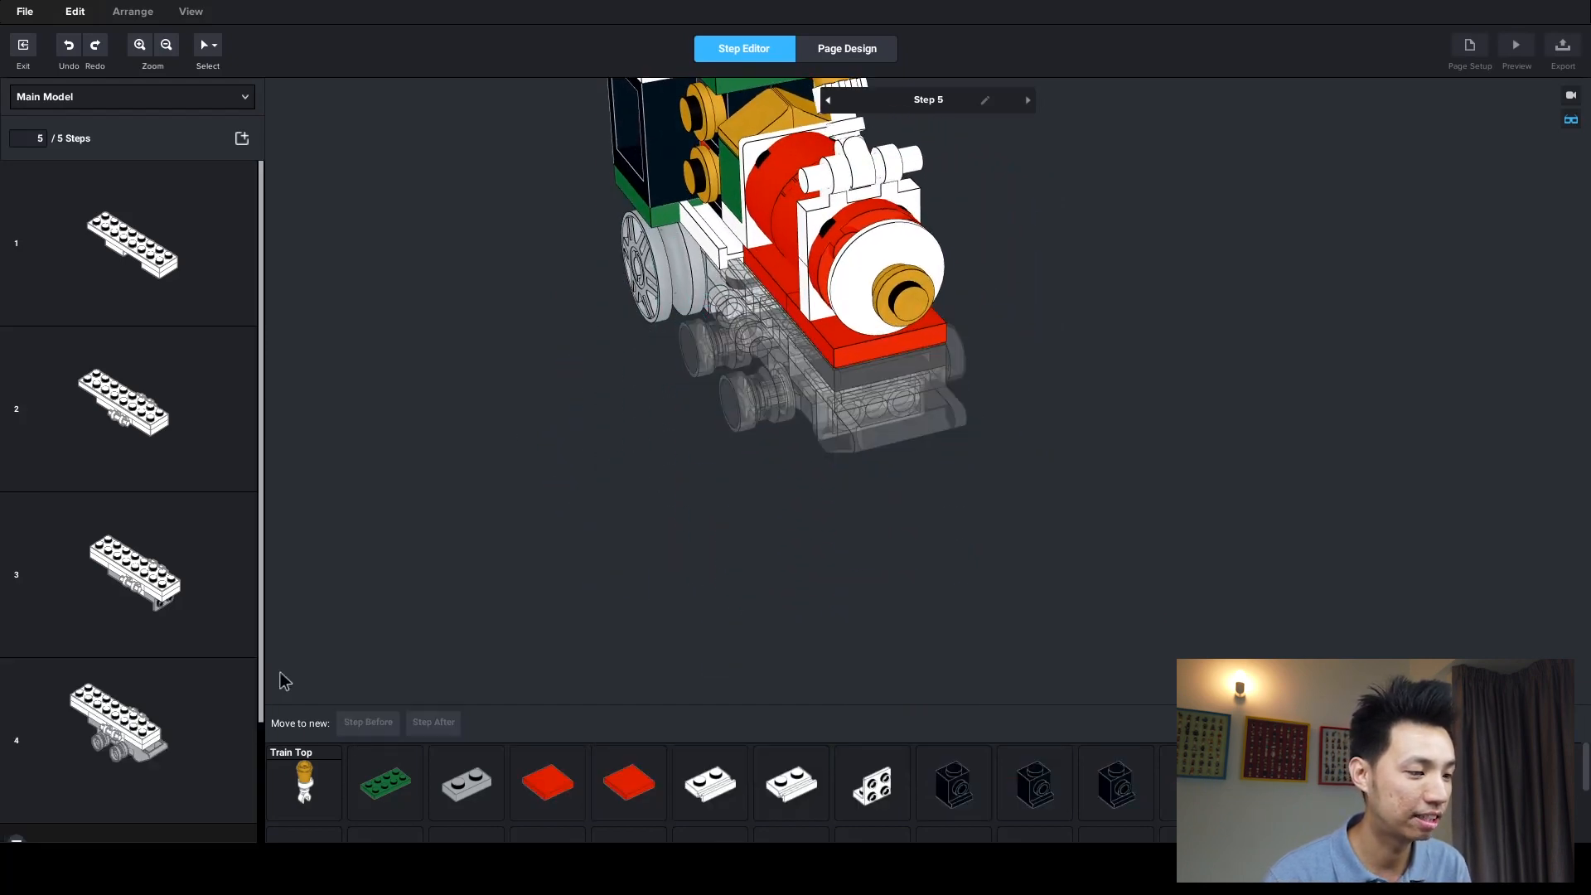
# - From step 5, move the grey rear plate, the rear axle piece and the two large wheels into a new step before it
pyautogui.scroll(-1, 174, 611)
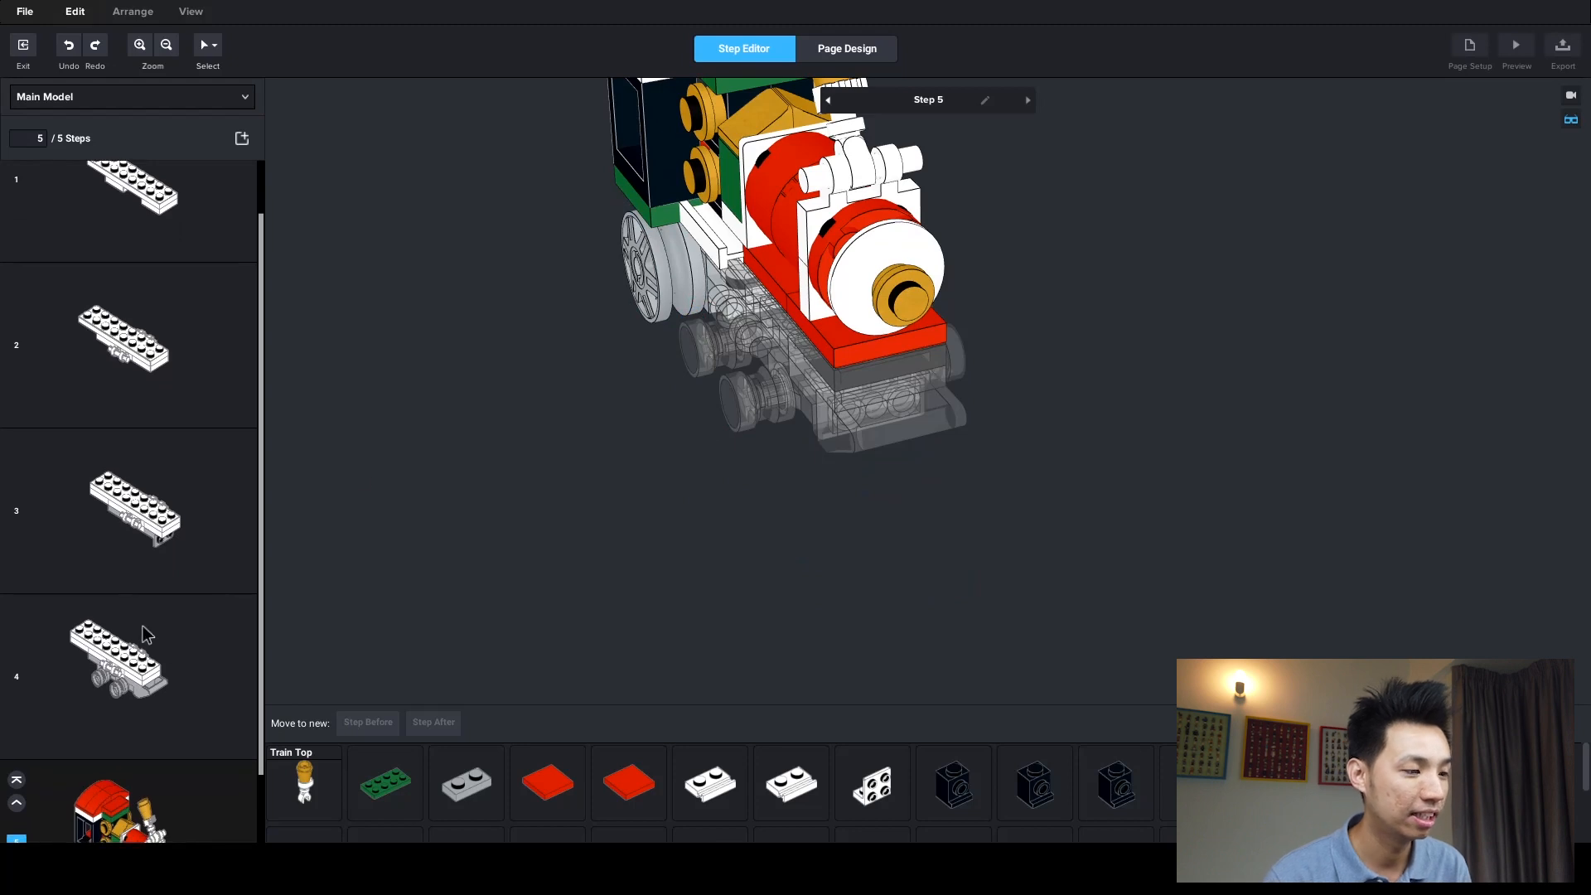
pyautogui.scroll(-2, 103, 694)
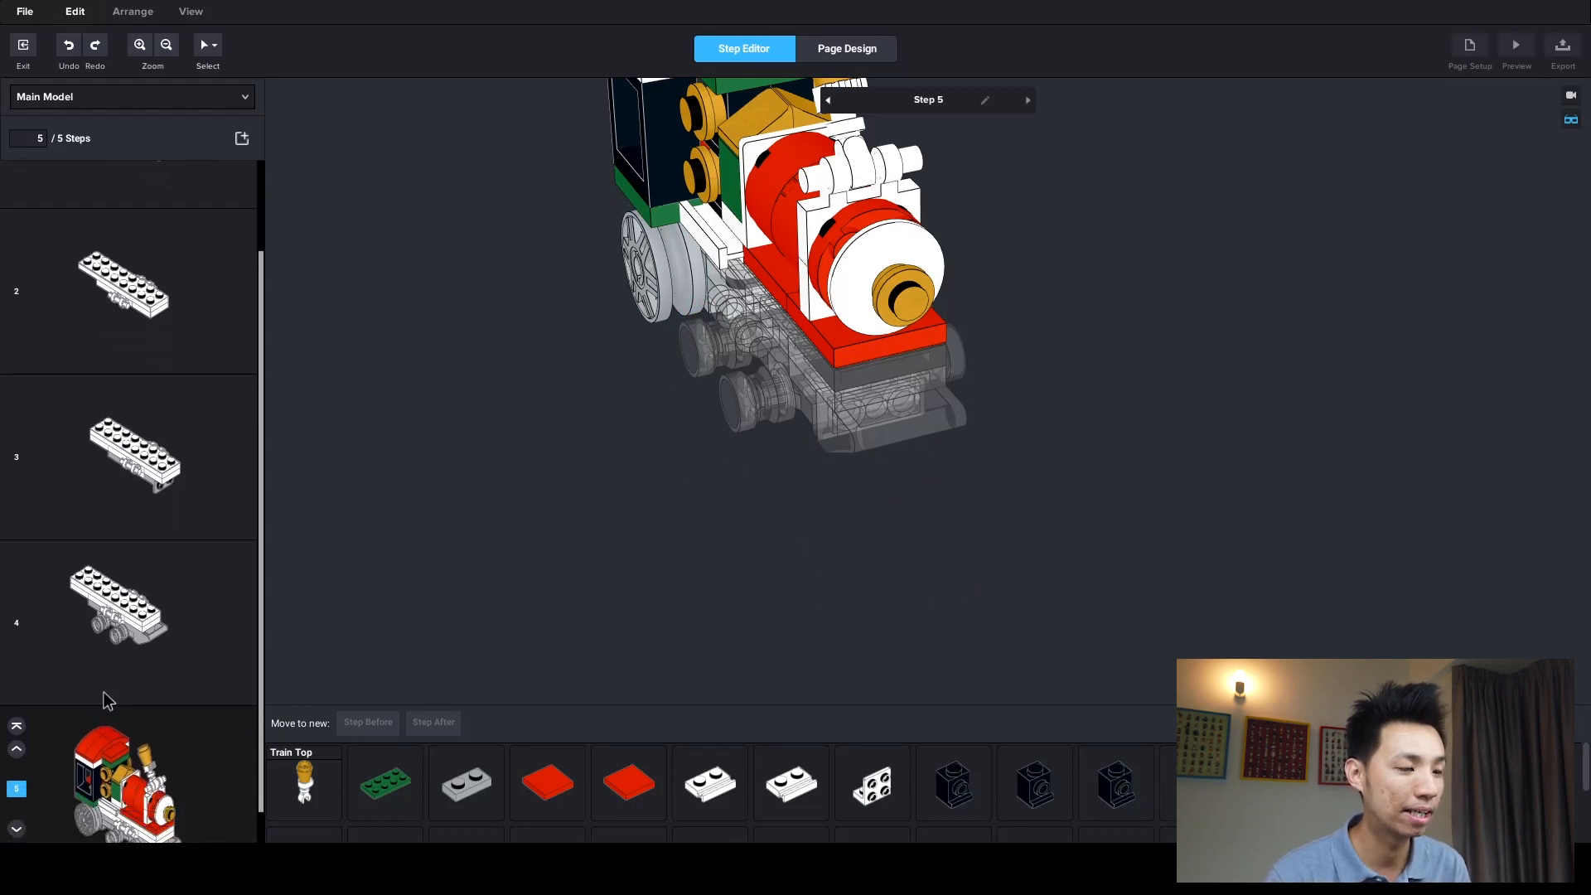
pyautogui.moveTo(787, 390); pyautogui.dragTo(789, 459, button='middle')
pyautogui.moveTo(790, 459); pyautogui.dragTo(727, 452, button='right')
pyautogui.moveTo(771, 355); pyautogui.dragTo(722, 425, button='middle')
pyautogui.moveTo(953, 425); pyautogui.dragTo(951, 505, button='right')
pyautogui.click(948, 522)
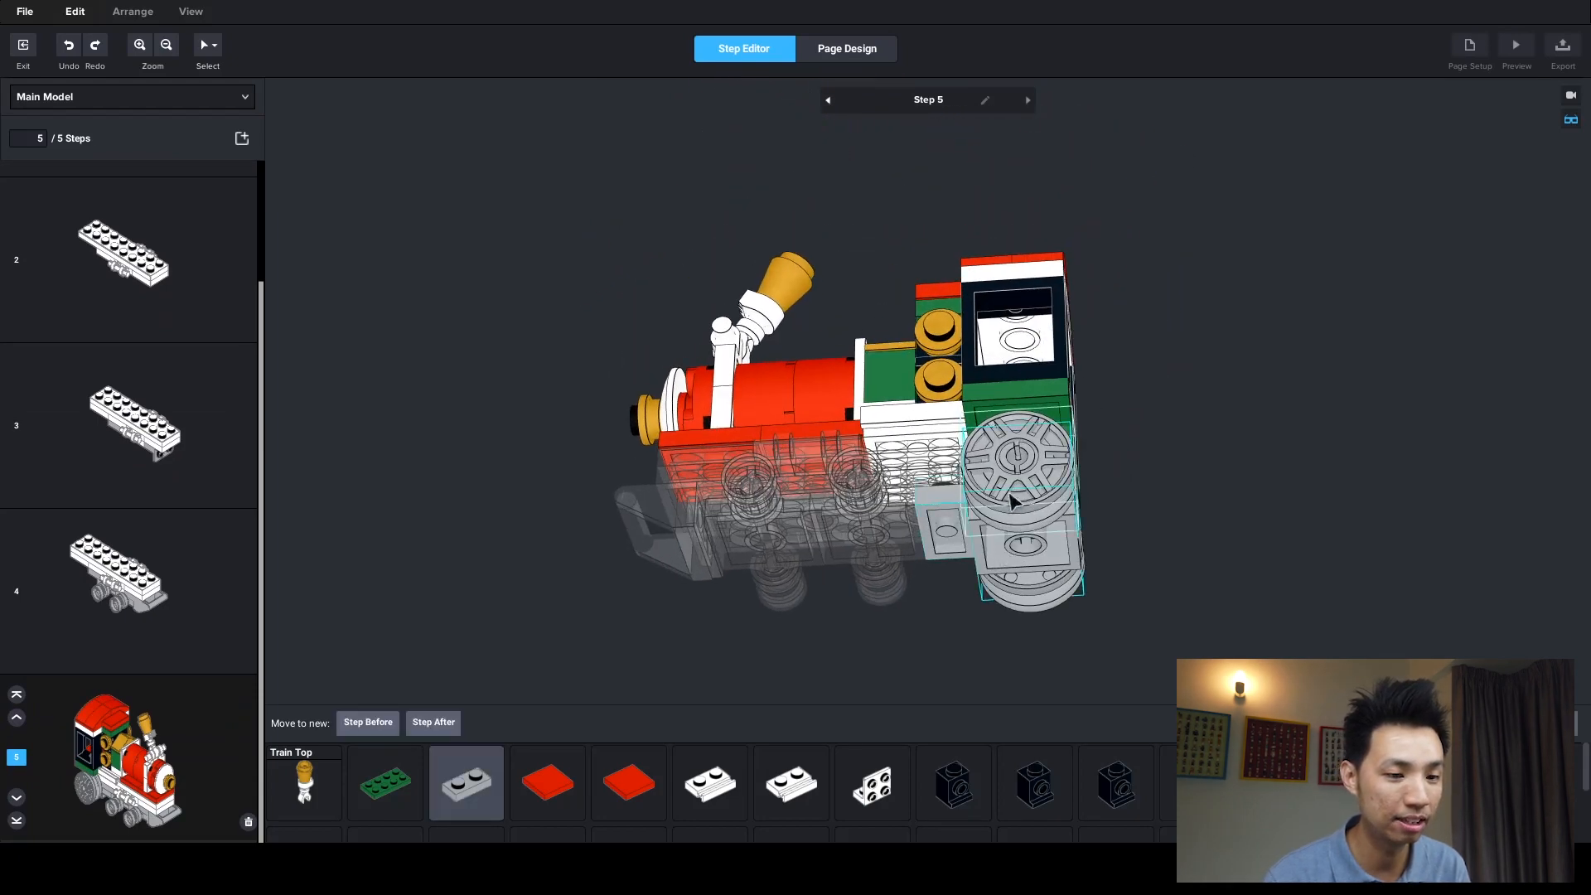
pyautogui.keyDown('ctrl'); pyautogui.click(1042, 602); pyautogui.keyUp('ctrl')
pyautogui.keyDown('ctrl'); pyautogui.click(1040, 544); pyautogui.keyUp('ctrl')
pyautogui.keyDown('ctrl'); pyautogui.click(1023, 485); pyautogui.keyUp('ctrl')
pyautogui.moveTo(952, 350); pyautogui.dragTo(921, 389, button='right')
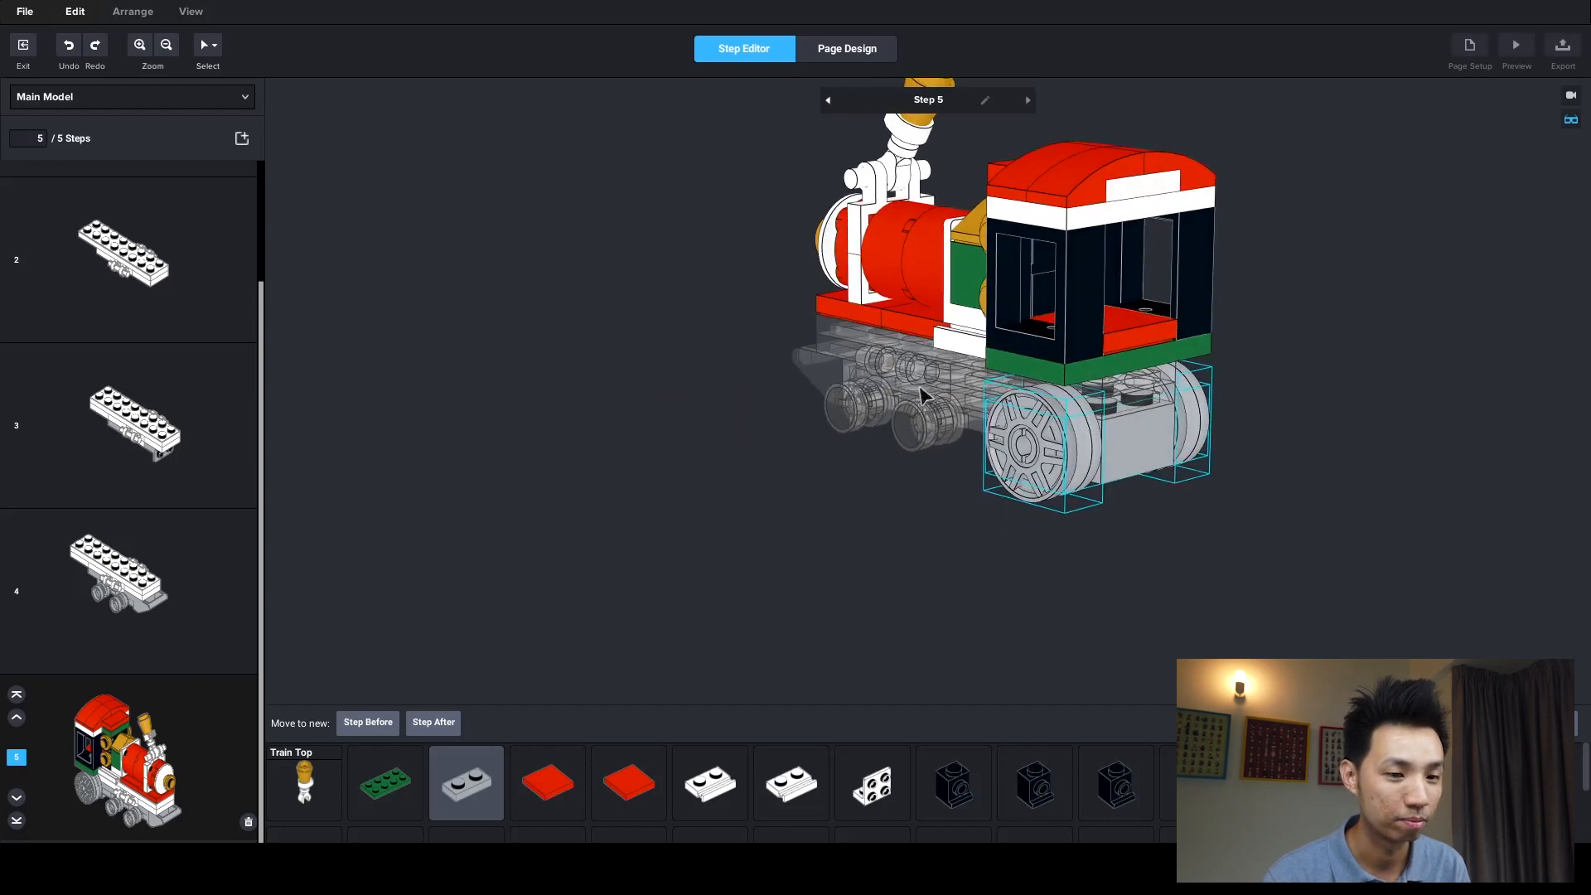
pyautogui.moveTo(921, 389); pyautogui.dragTo(769, 443, button='middle')
pyautogui.moveTo(729, 470); pyautogui.dragTo(535, 639, button='right')
pyautogui.click(346, 725)
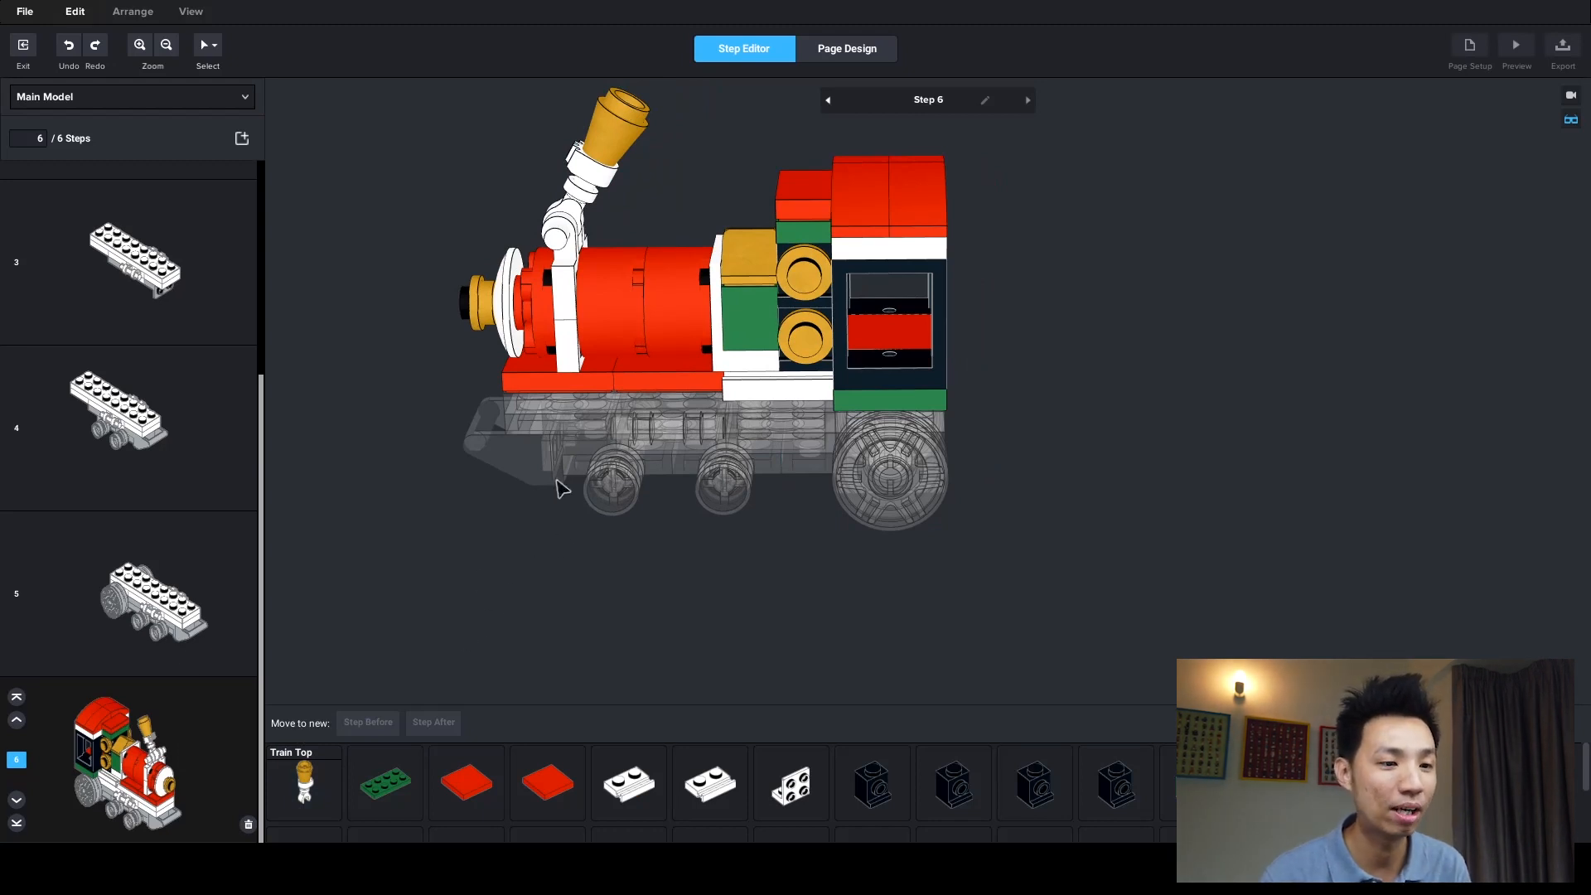
# - Review the chassis build sequence across steps 3, 4 and 5 for the order of the added parts
pyautogui.moveTo(560, 489); pyautogui.dragTo(595, 495, button='middle')
pyautogui.moveTo(681, 513); pyautogui.dragTo(699, 520, button='right')
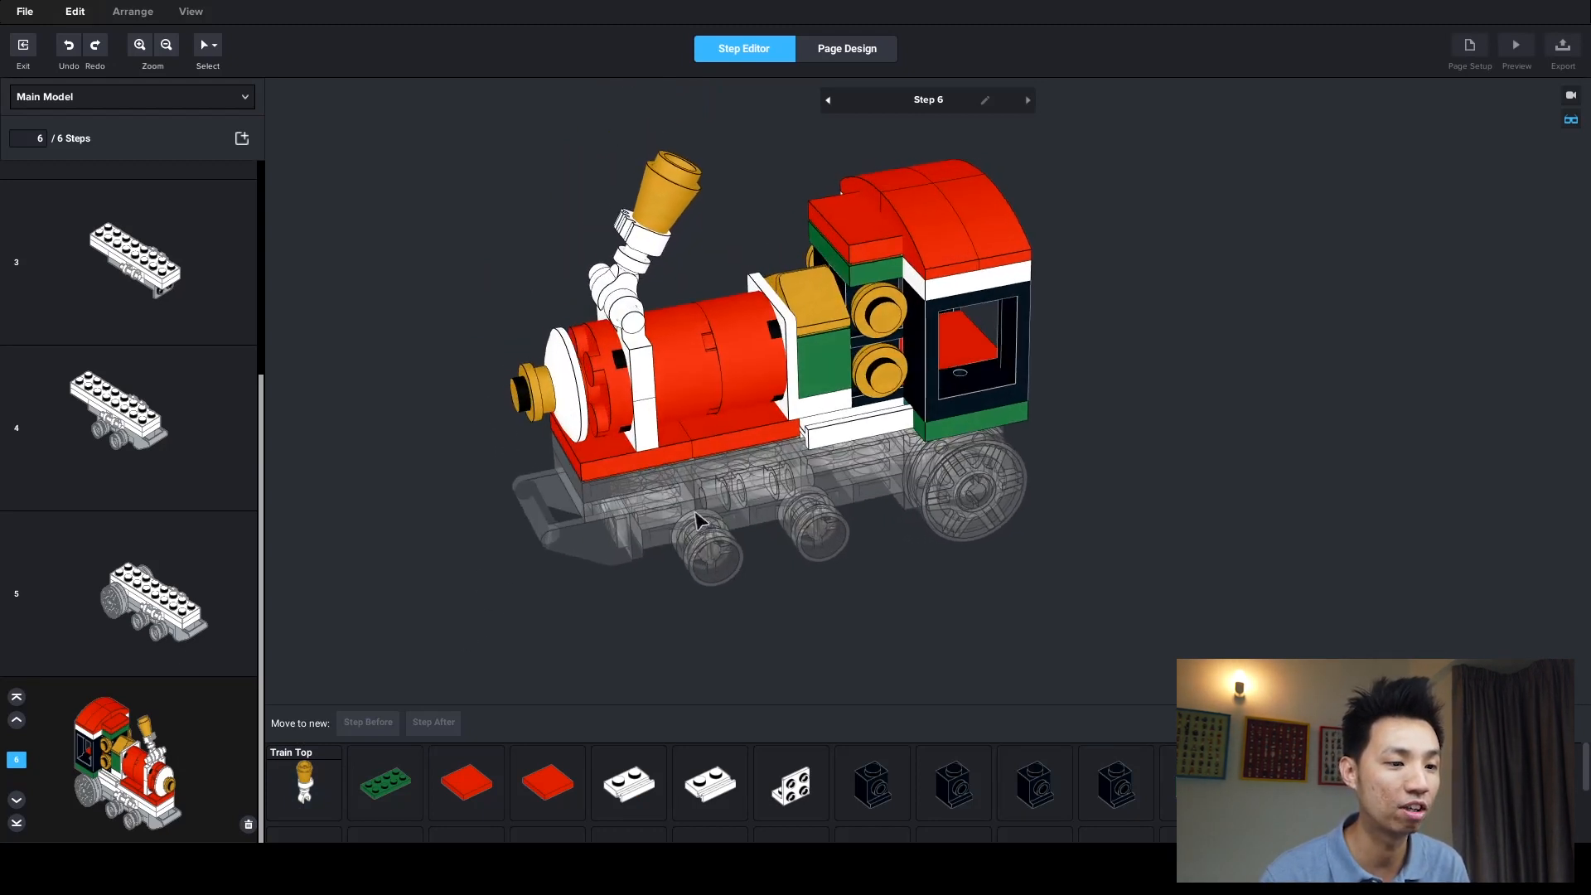
pyautogui.click(165, 623)
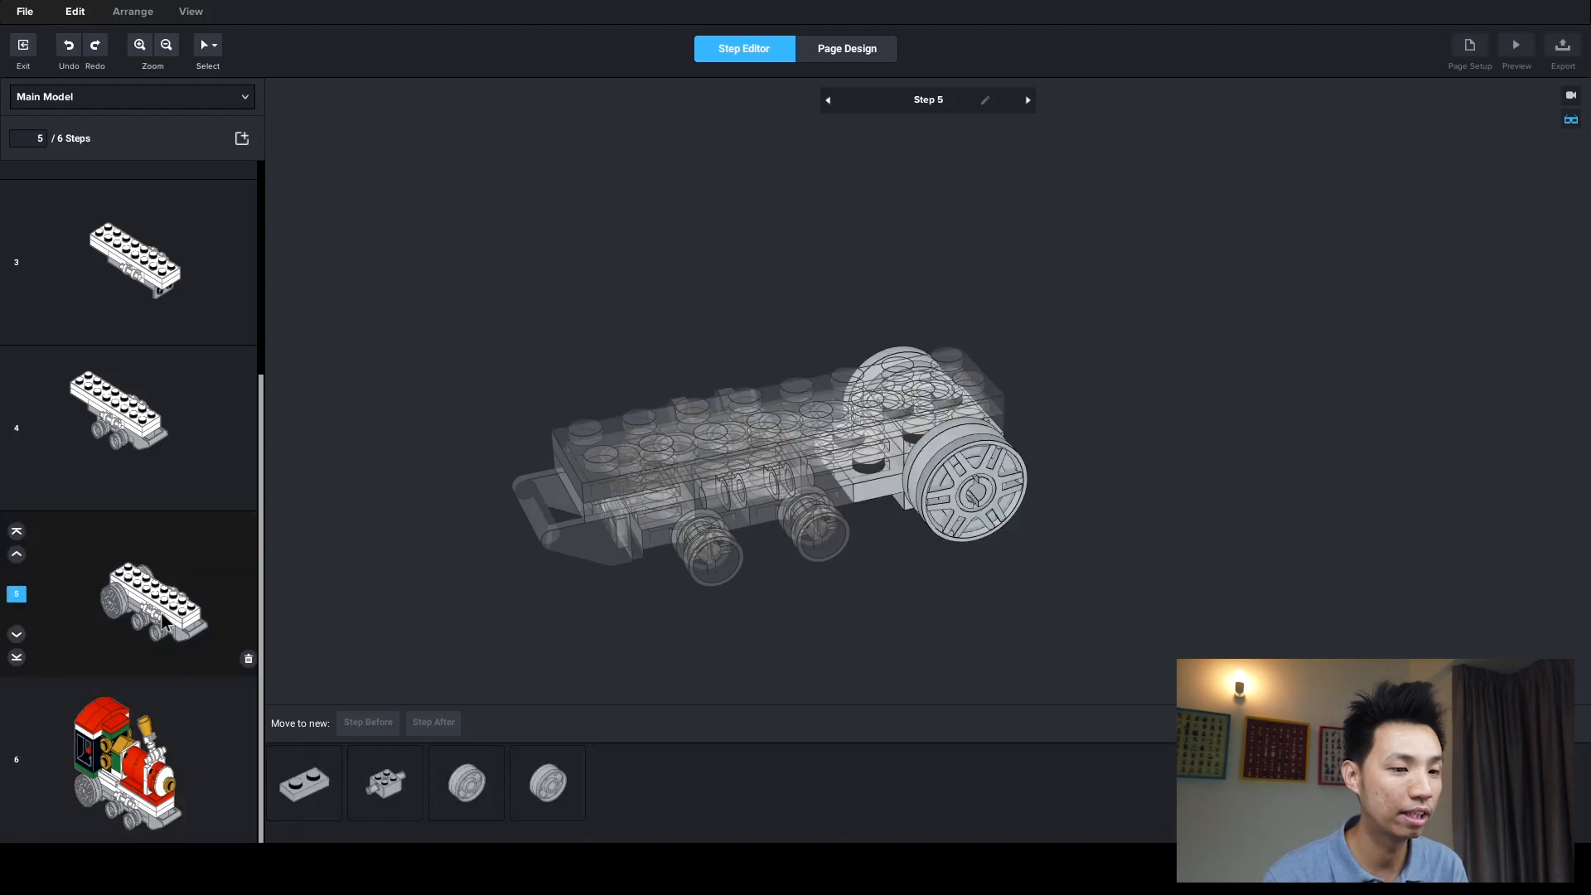
pyautogui.click(137, 479)
pyautogui.click(129, 294)
pyautogui.click(115, 451)
pyautogui.click(133, 580)
# - From step 6, move the two white 1x2 plates and the white upright bracket above the chassis into a new preceding step
pyautogui.click(183, 772)
pyautogui.moveTo(638, 460); pyautogui.dragTo(699, 447, button='right')
pyautogui.click(762, 364)
pyautogui.moveTo(762, 364); pyautogui.dragTo(912, 396, button='right')
pyautogui.keyDown('ctrl'); pyautogui.click(923, 483); pyautogui.keyUp('ctrl')
pyautogui.moveTo(917, 469); pyautogui.dragTo(838, 440, button='right')
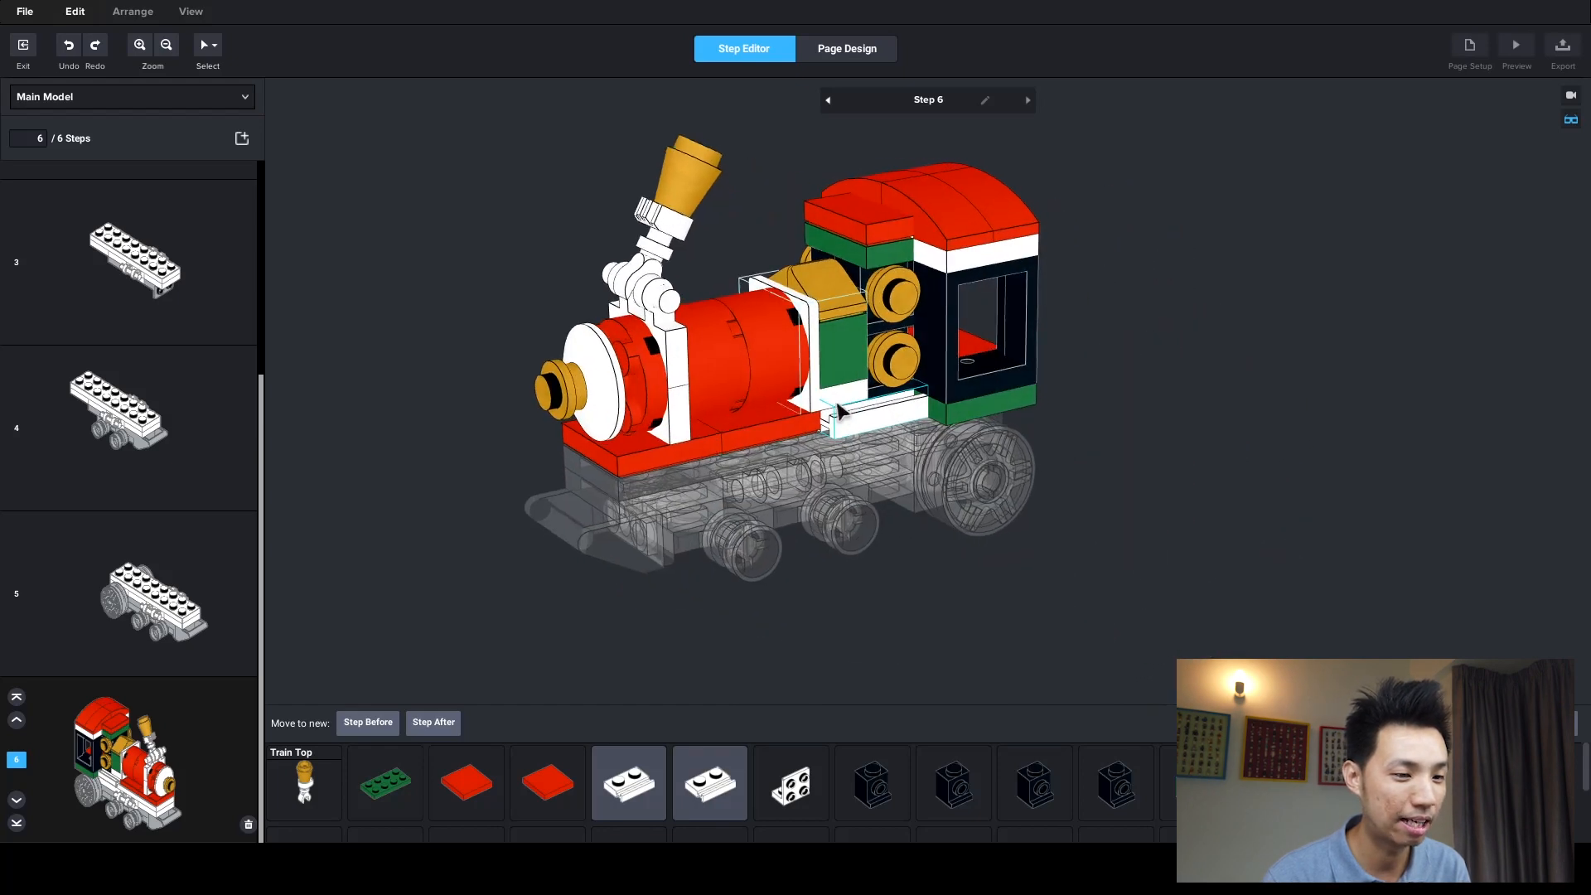
pyautogui.keyDown('ctrl'); pyautogui.click(839, 406); pyautogui.keyUp('ctrl')
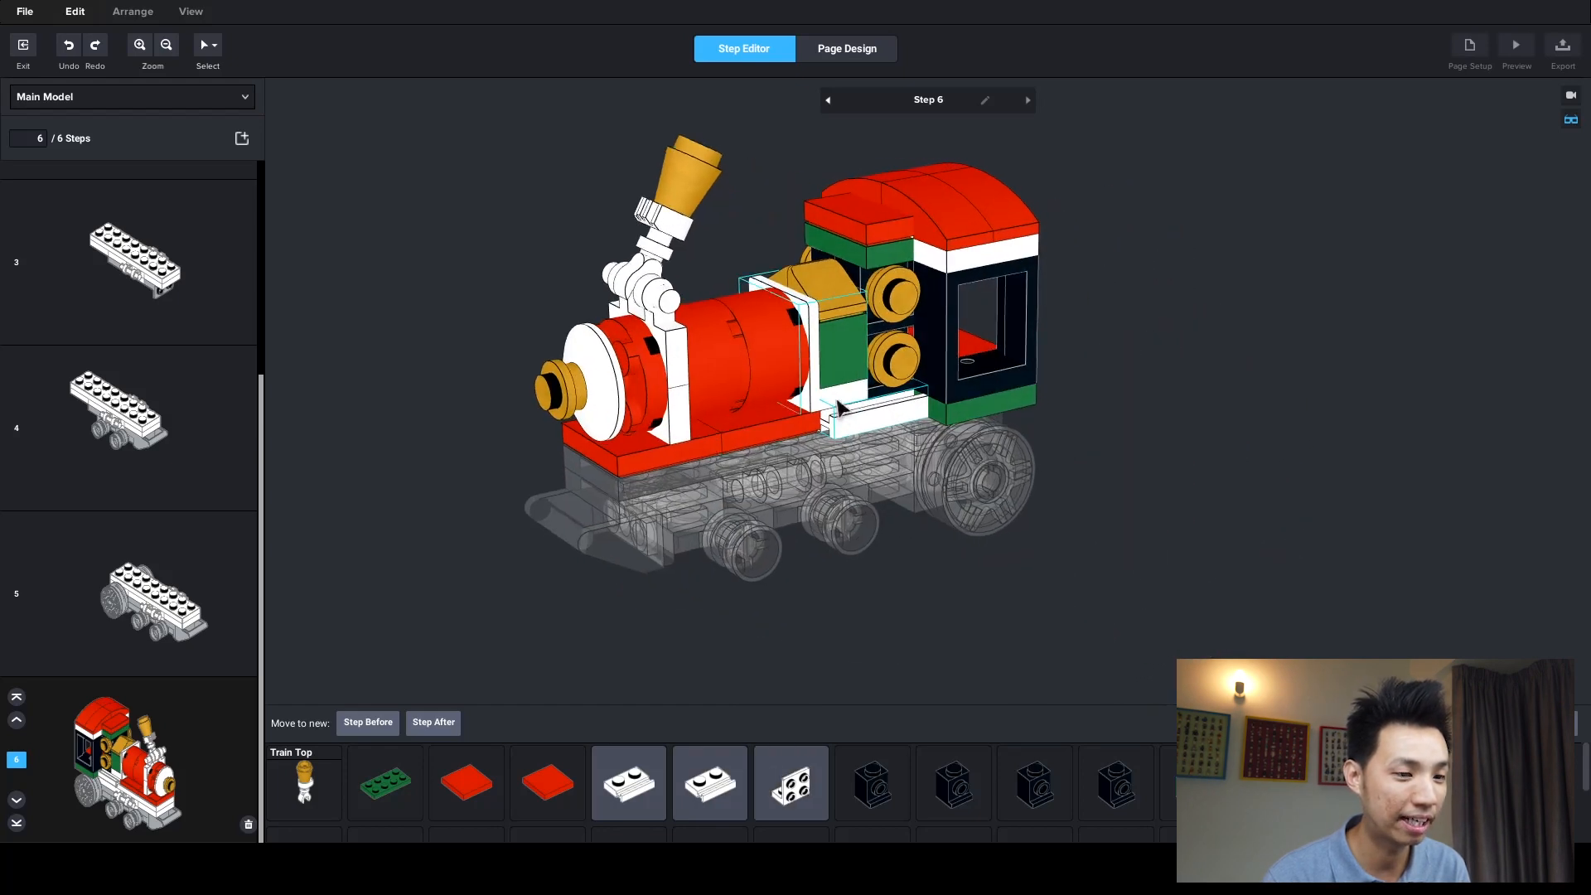
pyautogui.click(382, 730)
# - From step 7, move the four black bricks and their four gold round plates into a new step before it, and check the result
pyautogui.moveTo(735, 531); pyautogui.dragTo(880, 497, button='right')
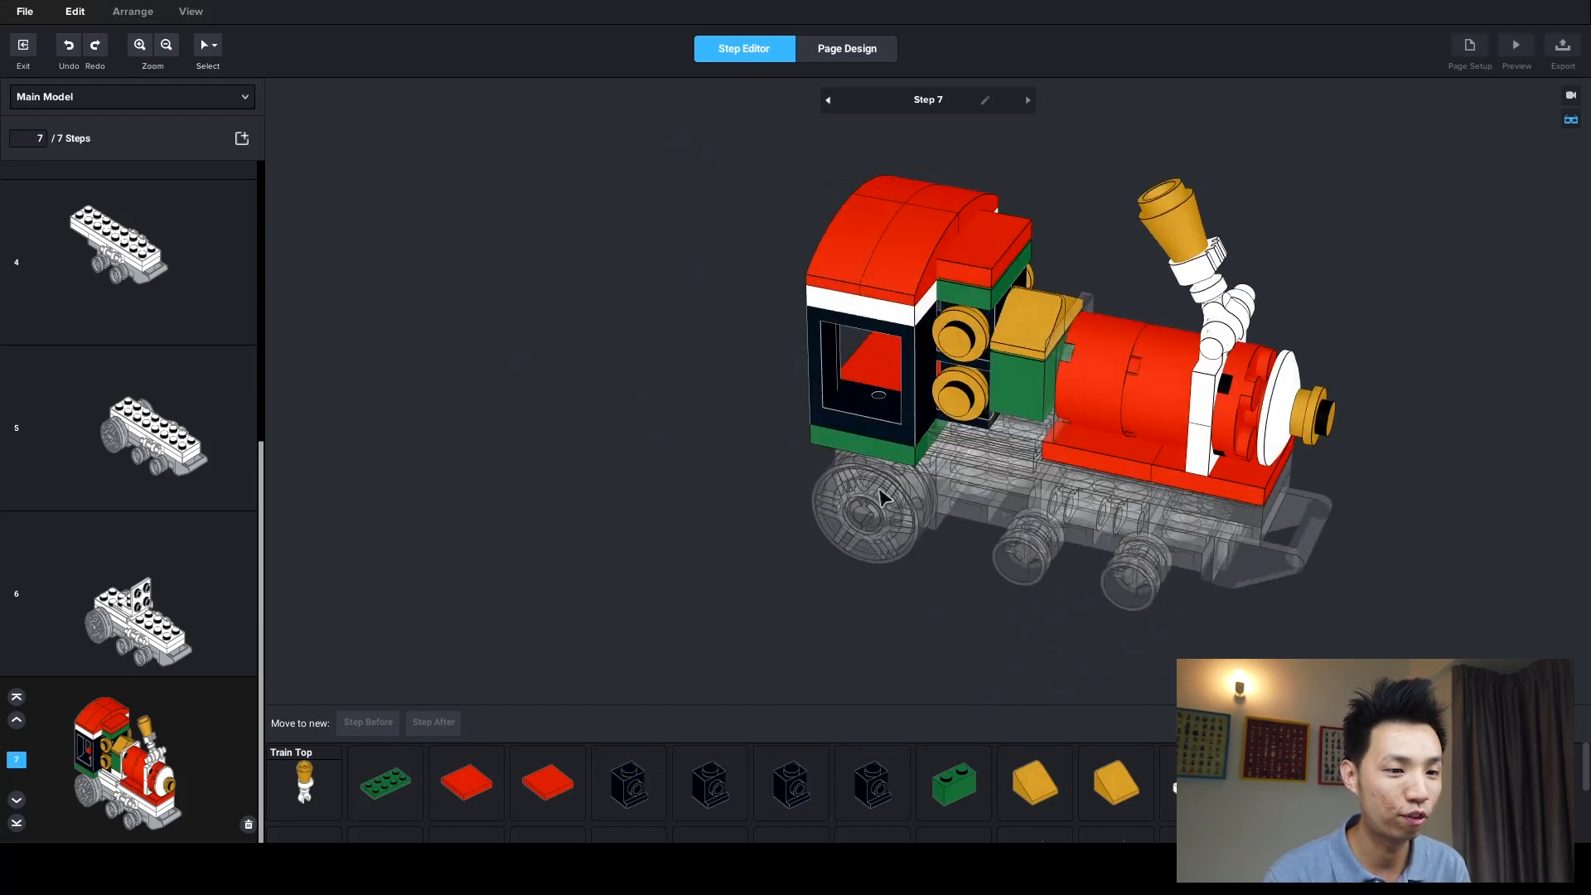
pyautogui.click(986, 425)
pyautogui.keyDown('ctrl'); pyautogui.click(984, 364); pyautogui.keyUp('ctrl')
pyautogui.moveTo(1047, 353); pyautogui.dragTo(883, 421, button='right')
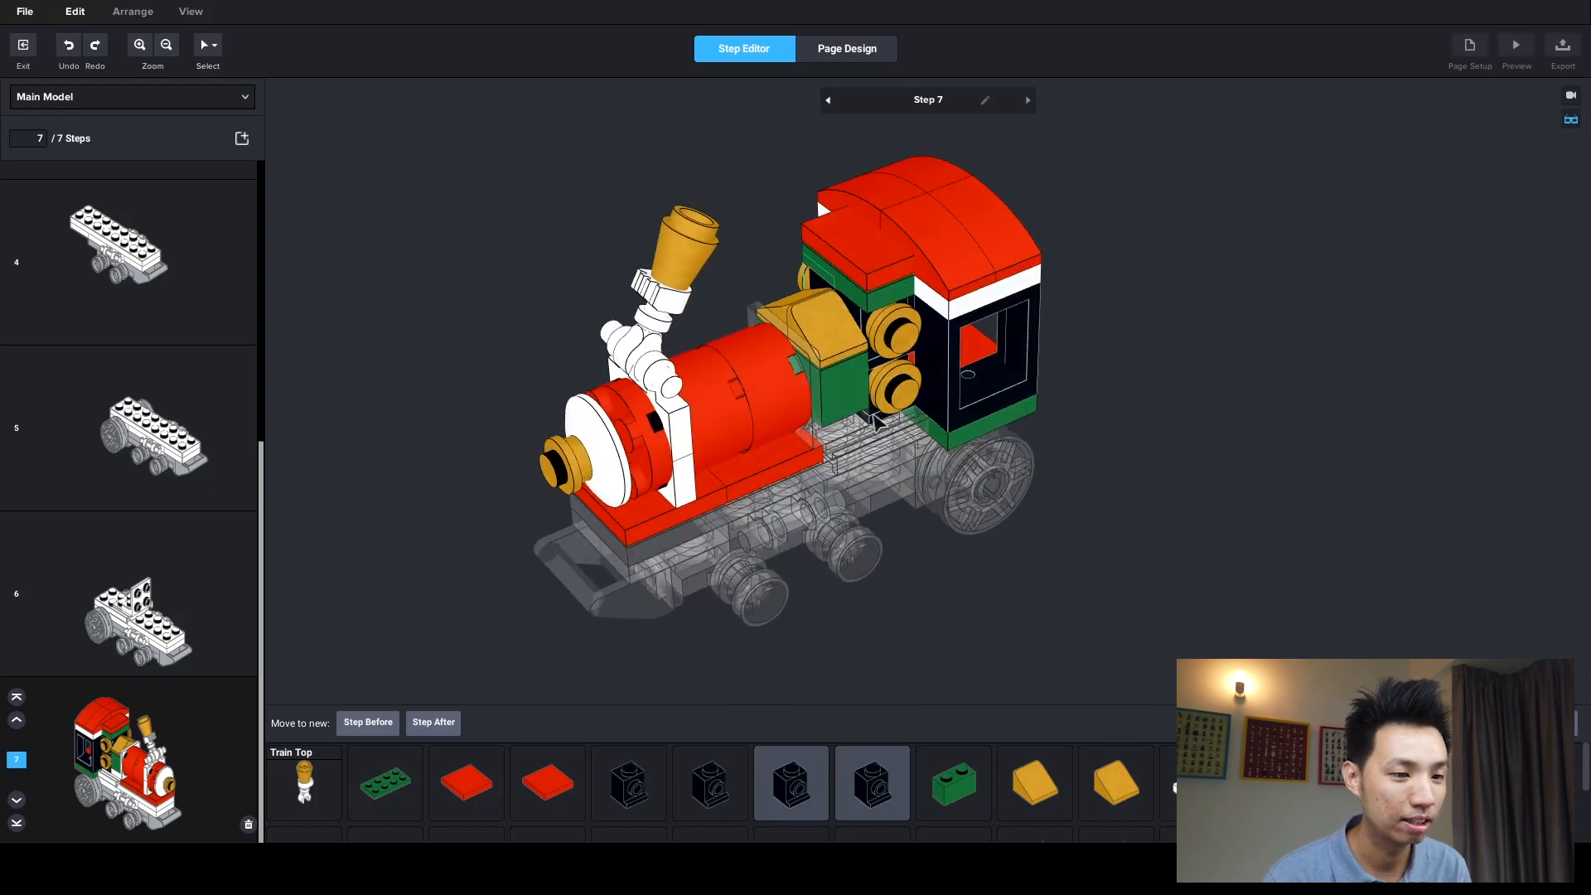
pyautogui.keyDown('ctrl'); pyautogui.click(877, 414); pyautogui.keyUp('ctrl')
pyautogui.keyDown('ctrl'); pyautogui.click(880, 372); pyautogui.keyUp('ctrl')
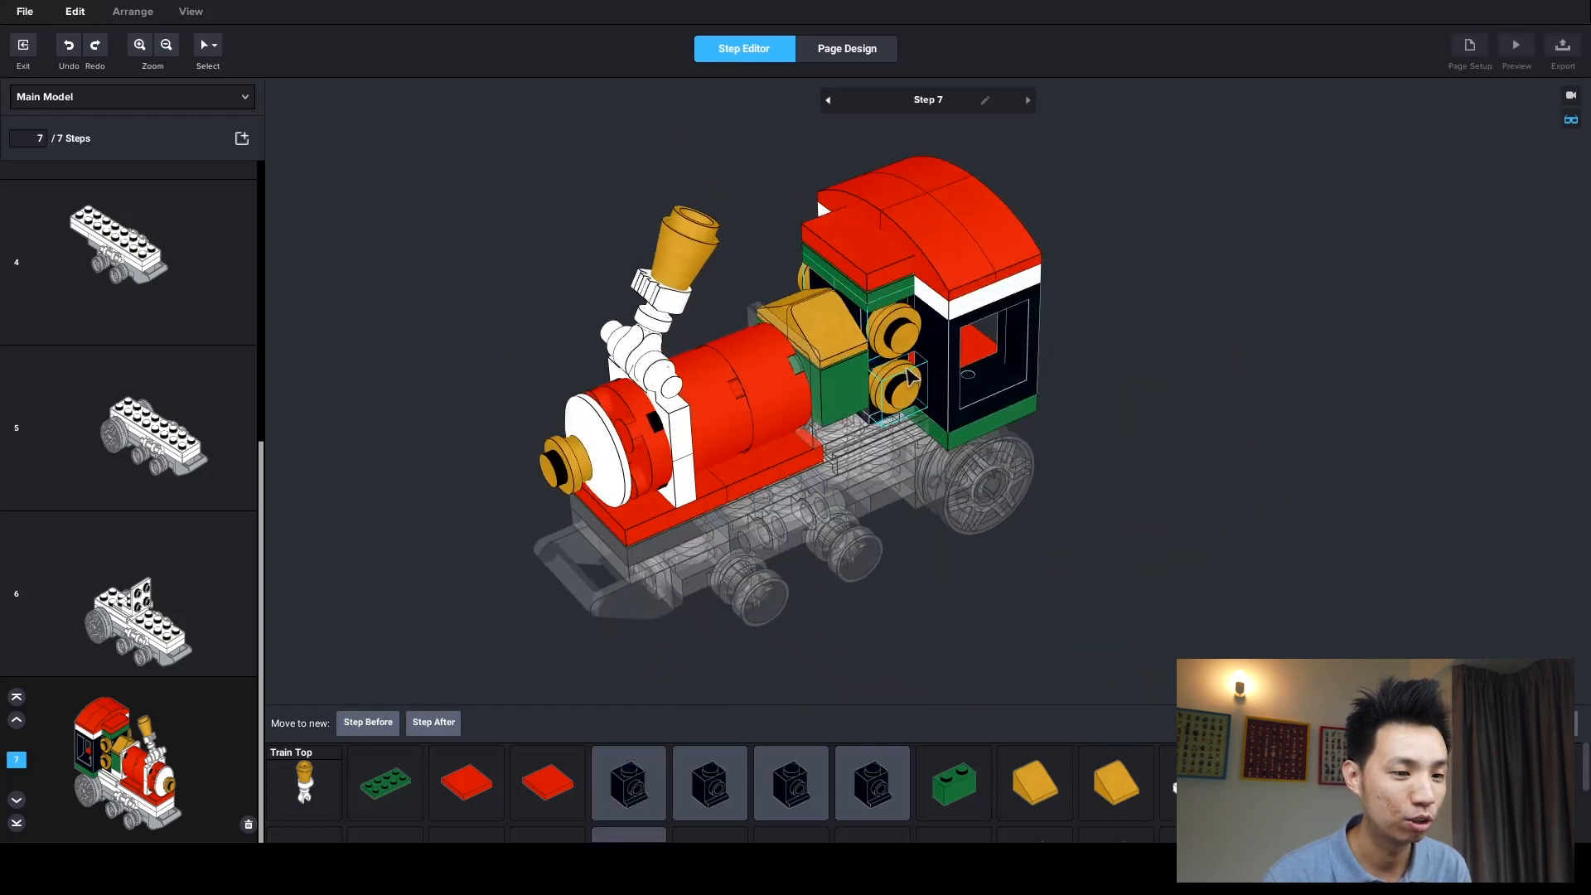
pyautogui.keyDown('ctrl'); pyautogui.click(898, 348); pyautogui.keyUp('ctrl')
pyautogui.moveTo(787, 356); pyautogui.dragTo(920, 351, button='right')
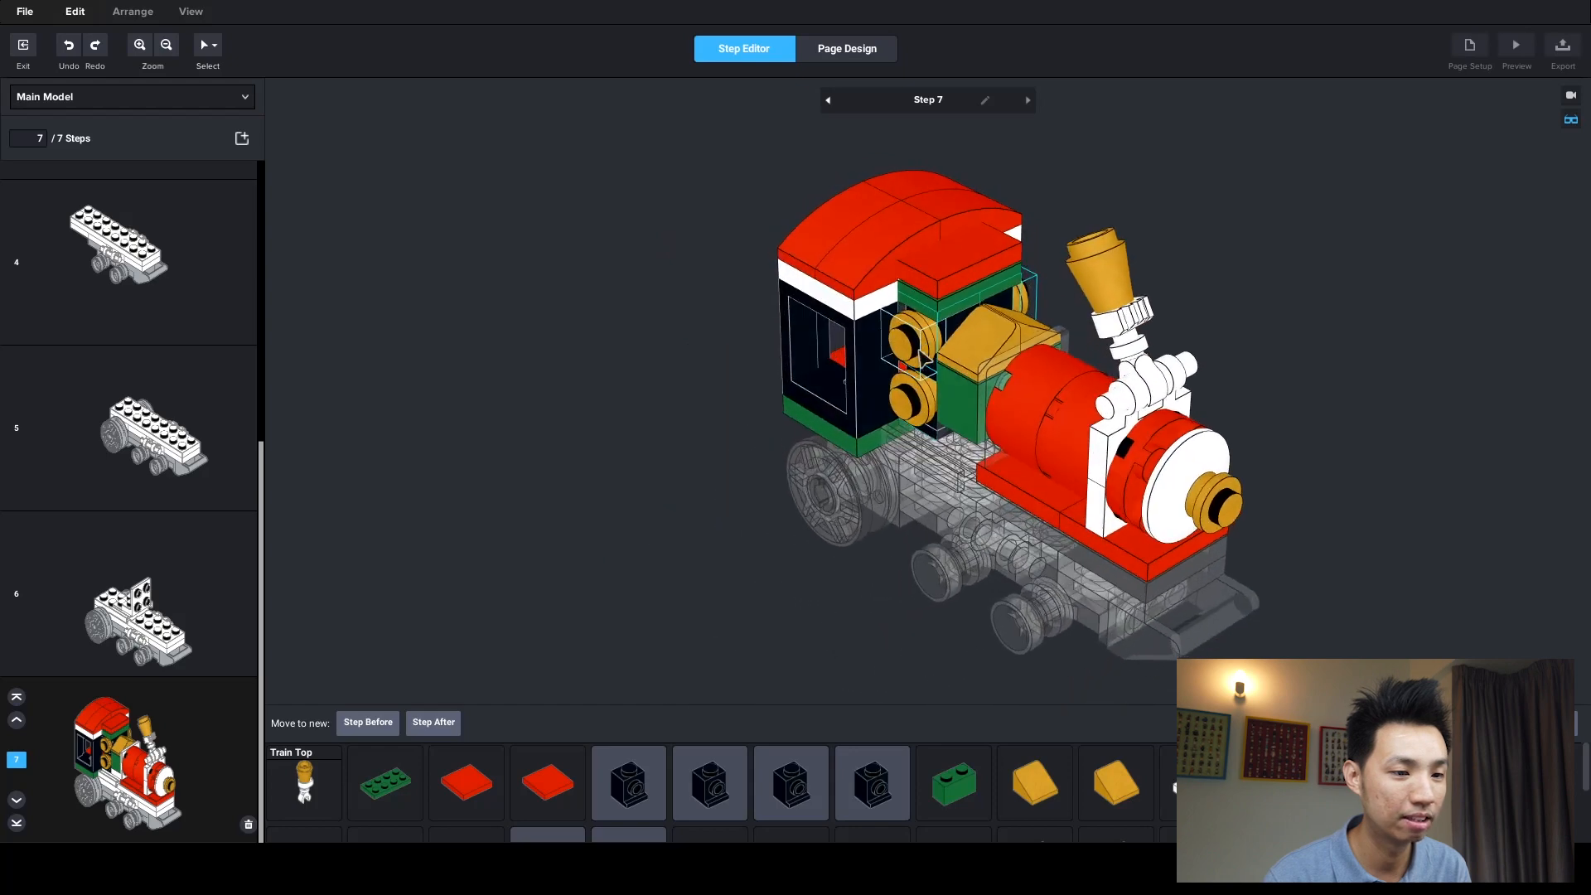
pyautogui.keyDown('ctrl'); pyautogui.click(915, 383); pyautogui.keyUp('ctrl')
pyautogui.keyDown('ctrl'); pyautogui.click(920, 404); pyautogui.keyUp('ctrl')
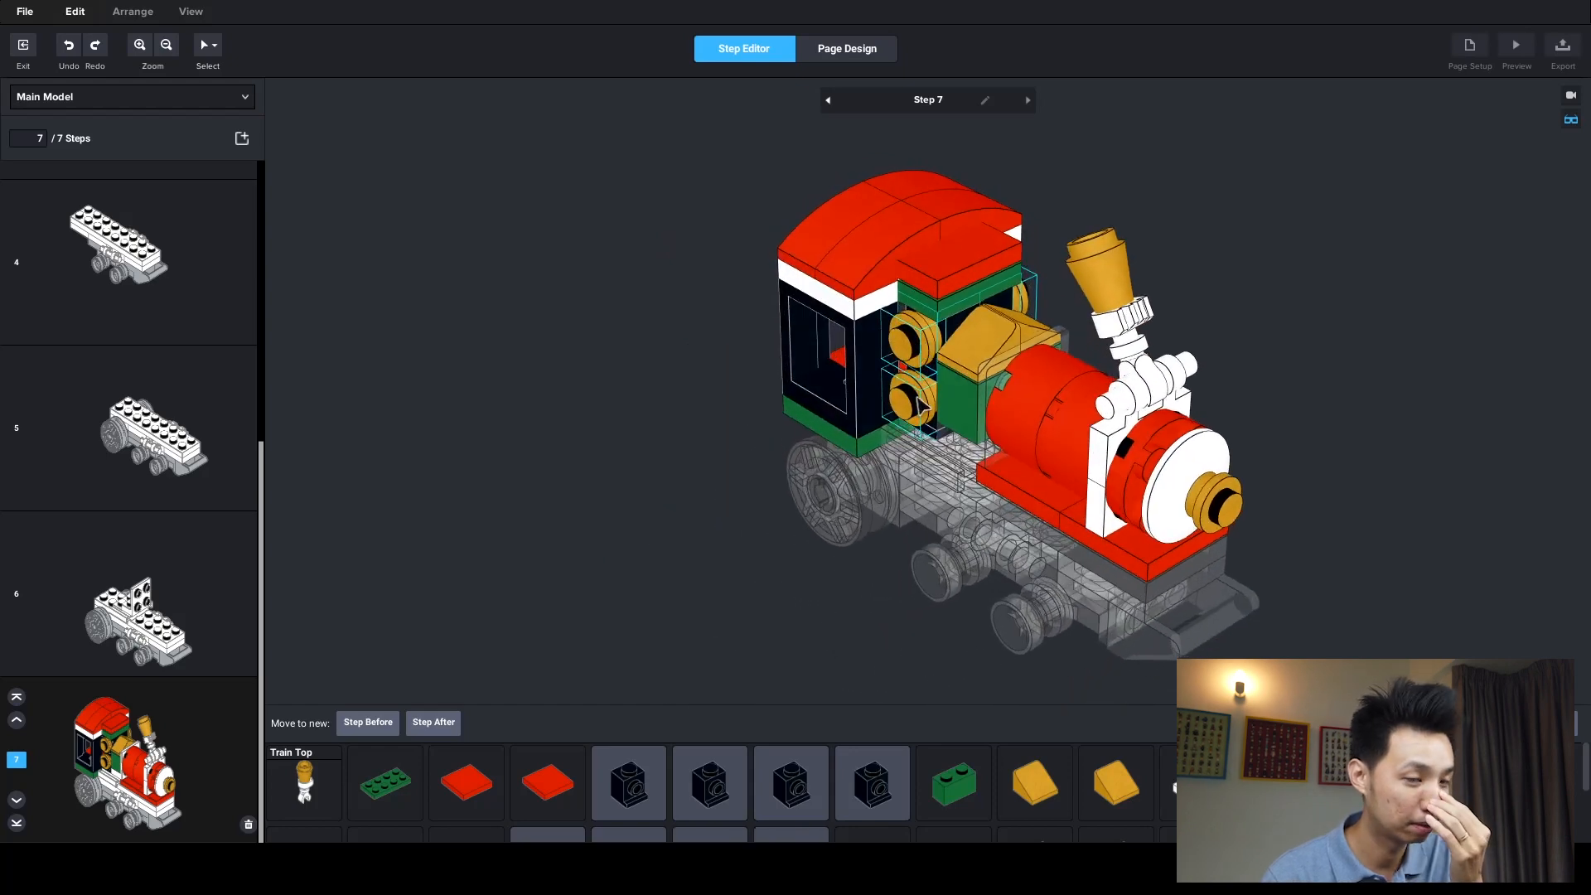
pyautogui.click(375, 730)
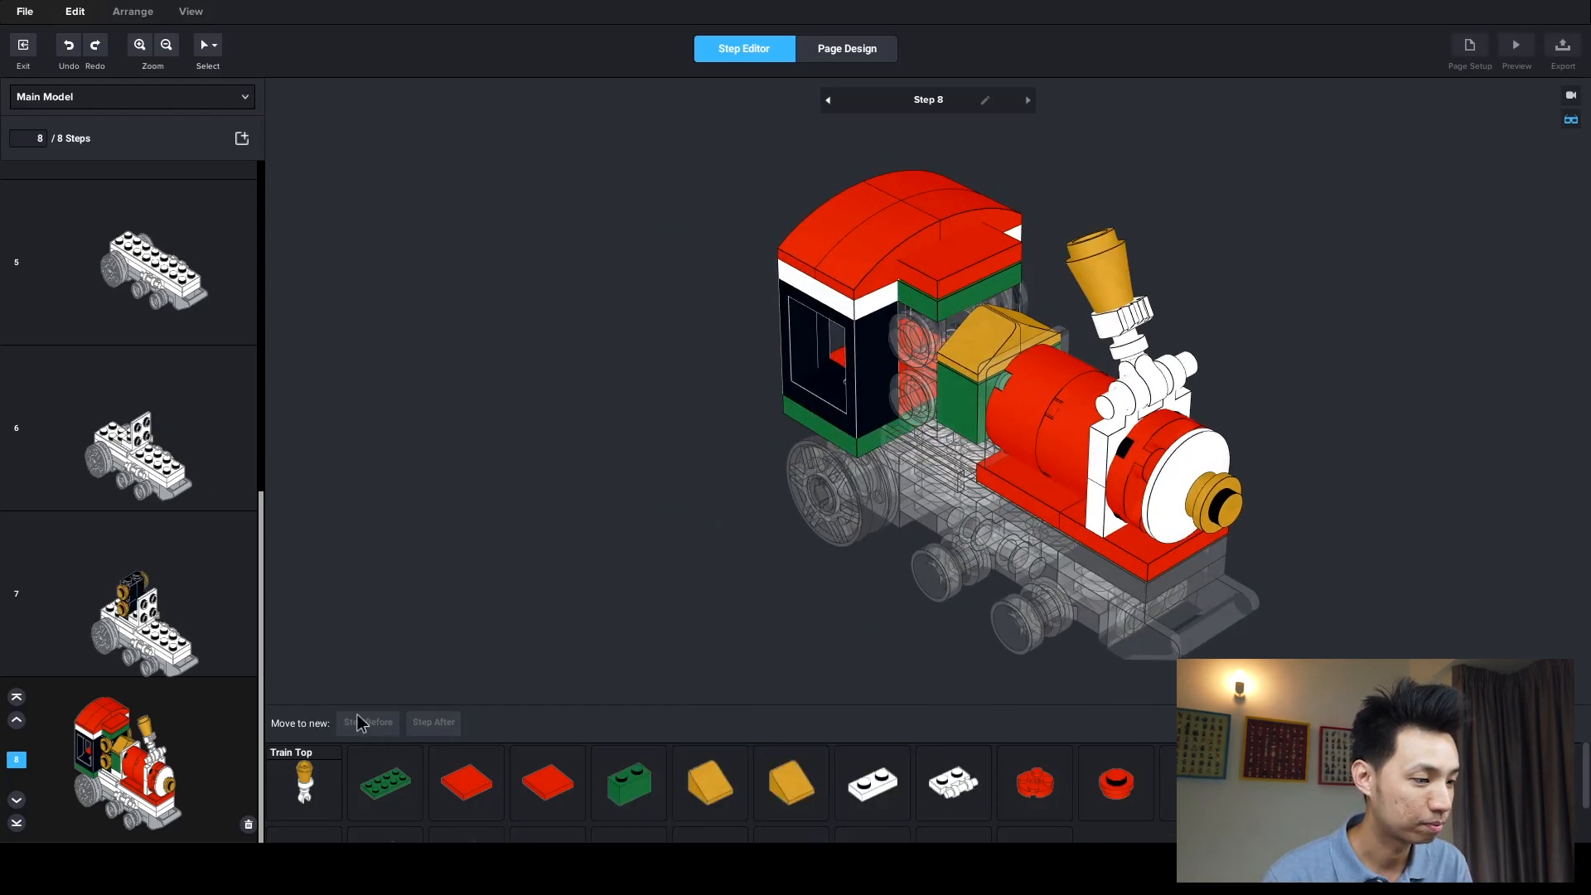
pyautogui.click(204, 617)
pyautogui.moveTo(851, 489); pyautogui.dragTo(758, 473, button='right')
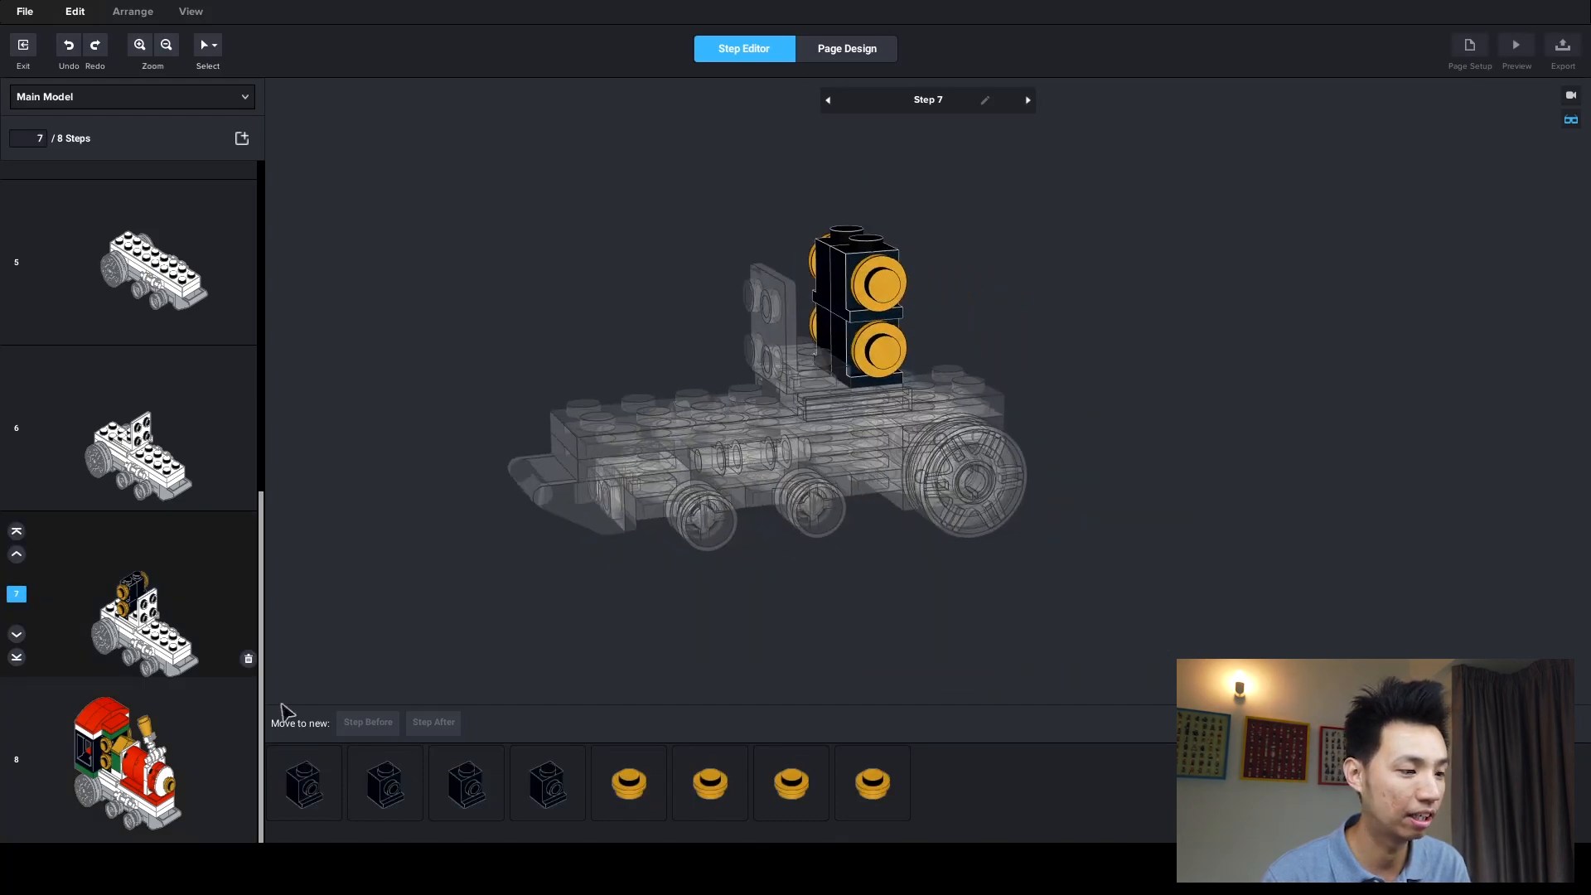
# - From step 8, move the green brick and the two gold slopes behind the boiler into a new preceding step
pyautogui.press('Down')
pyautogui.moveTo(692, 515); pyautogui.dragTo(667, 524, button='right')
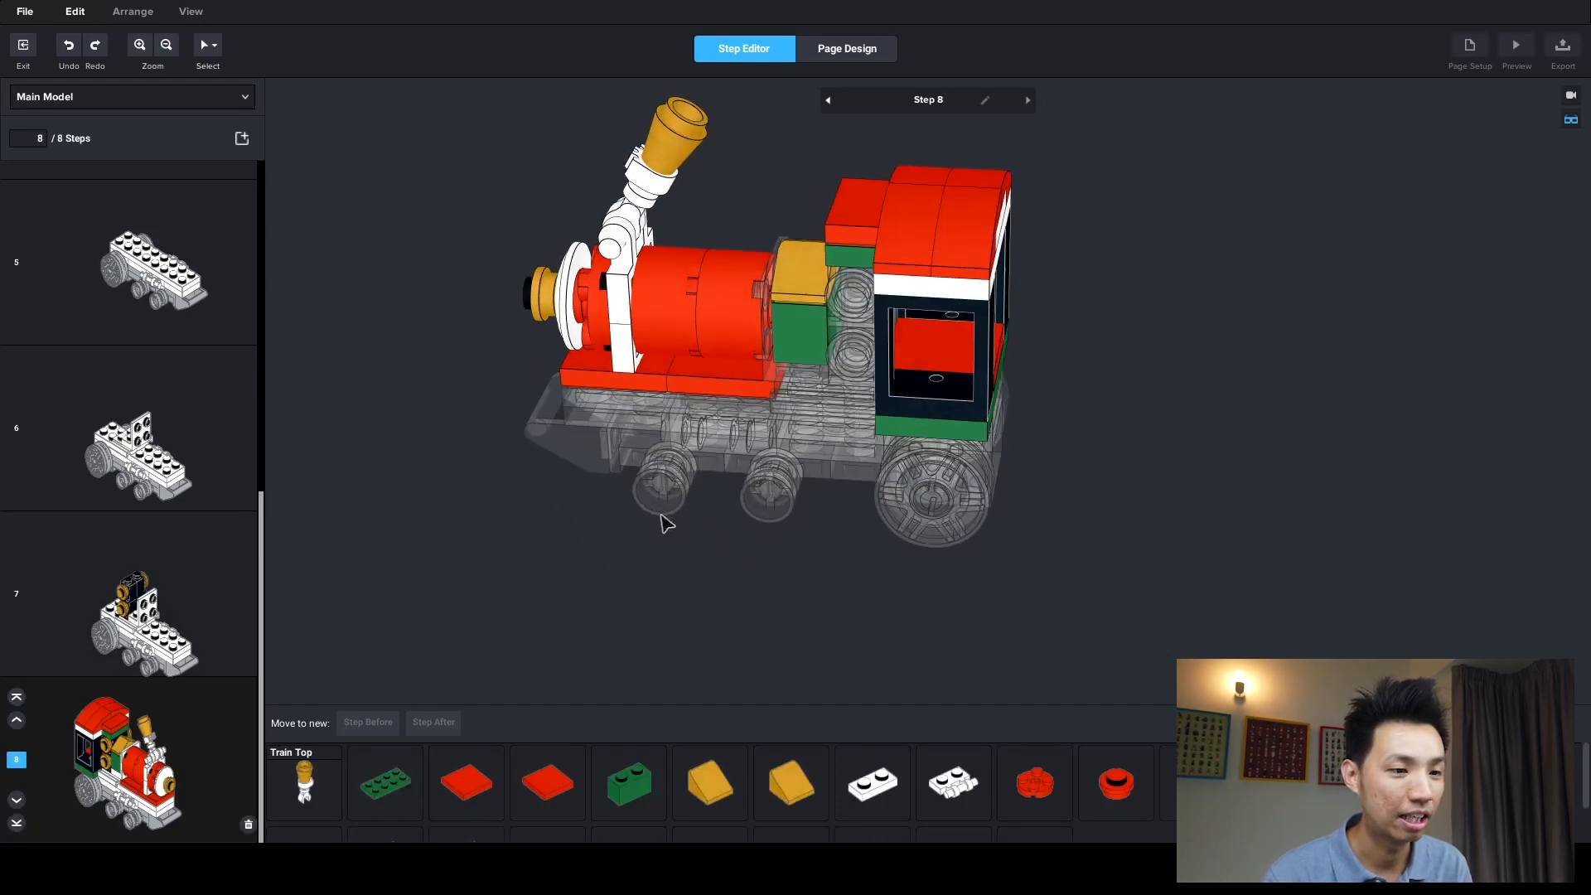
pyautogui.click(803, 344)
pyautogui.moveTo(808, 330); pyautogui.dragTo(795, 315, button='right')
pyautogui.keyDown('ctrl'); pyautogui.click(812, 323); pyautogui.keyUp('ctrl')
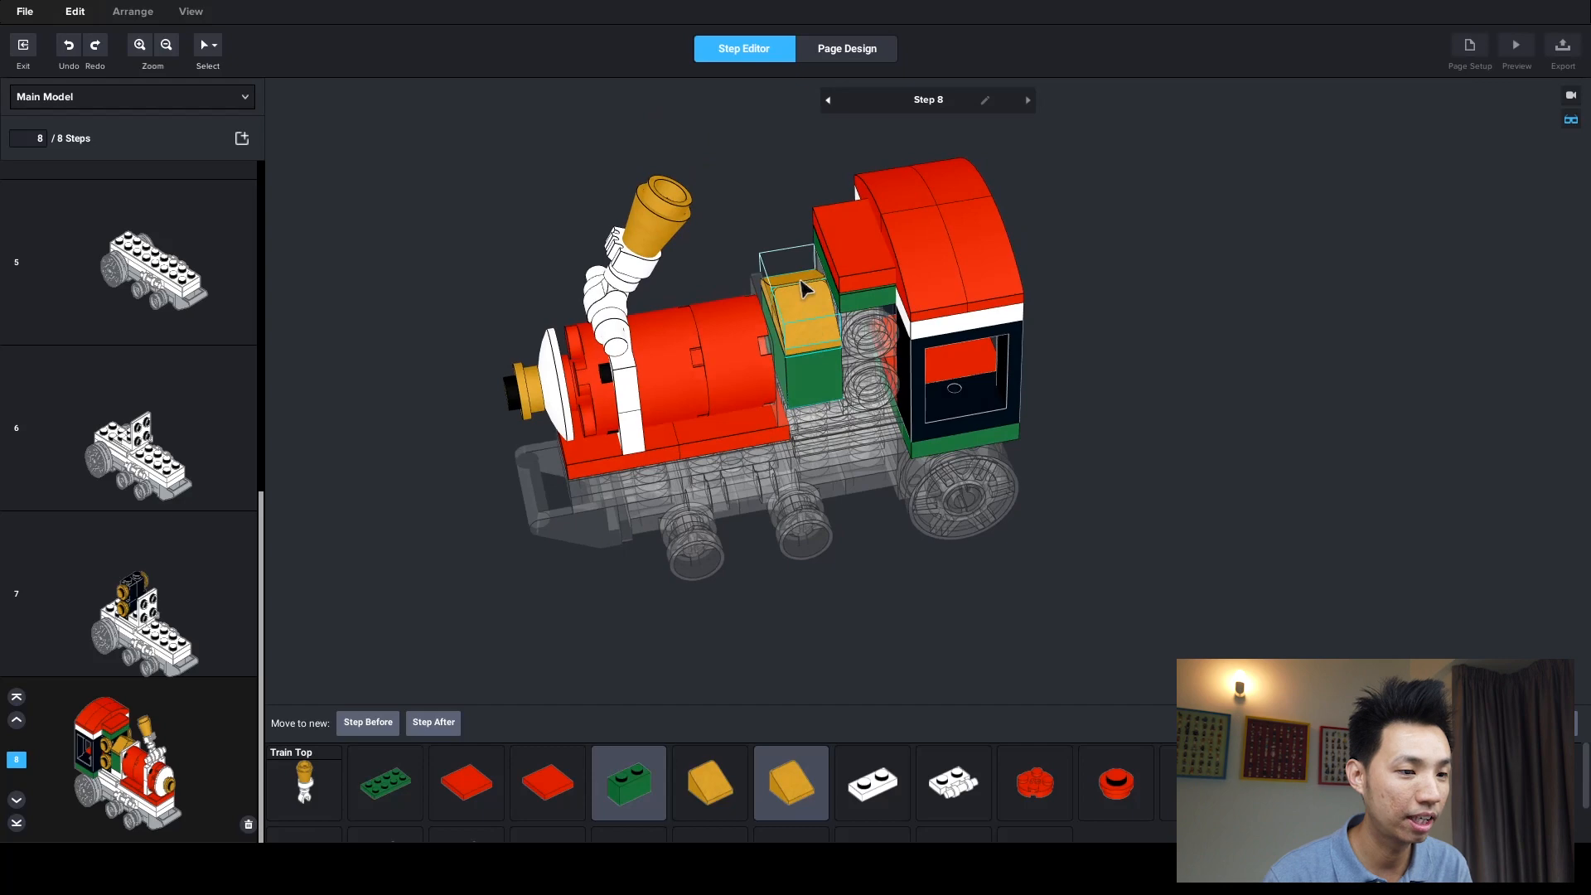
pyautogui.keyDown('ctrl'); pyautogui.click(792, 285); pyautogui.keyUp('ctrl')
pyautogui.click(385, 726)
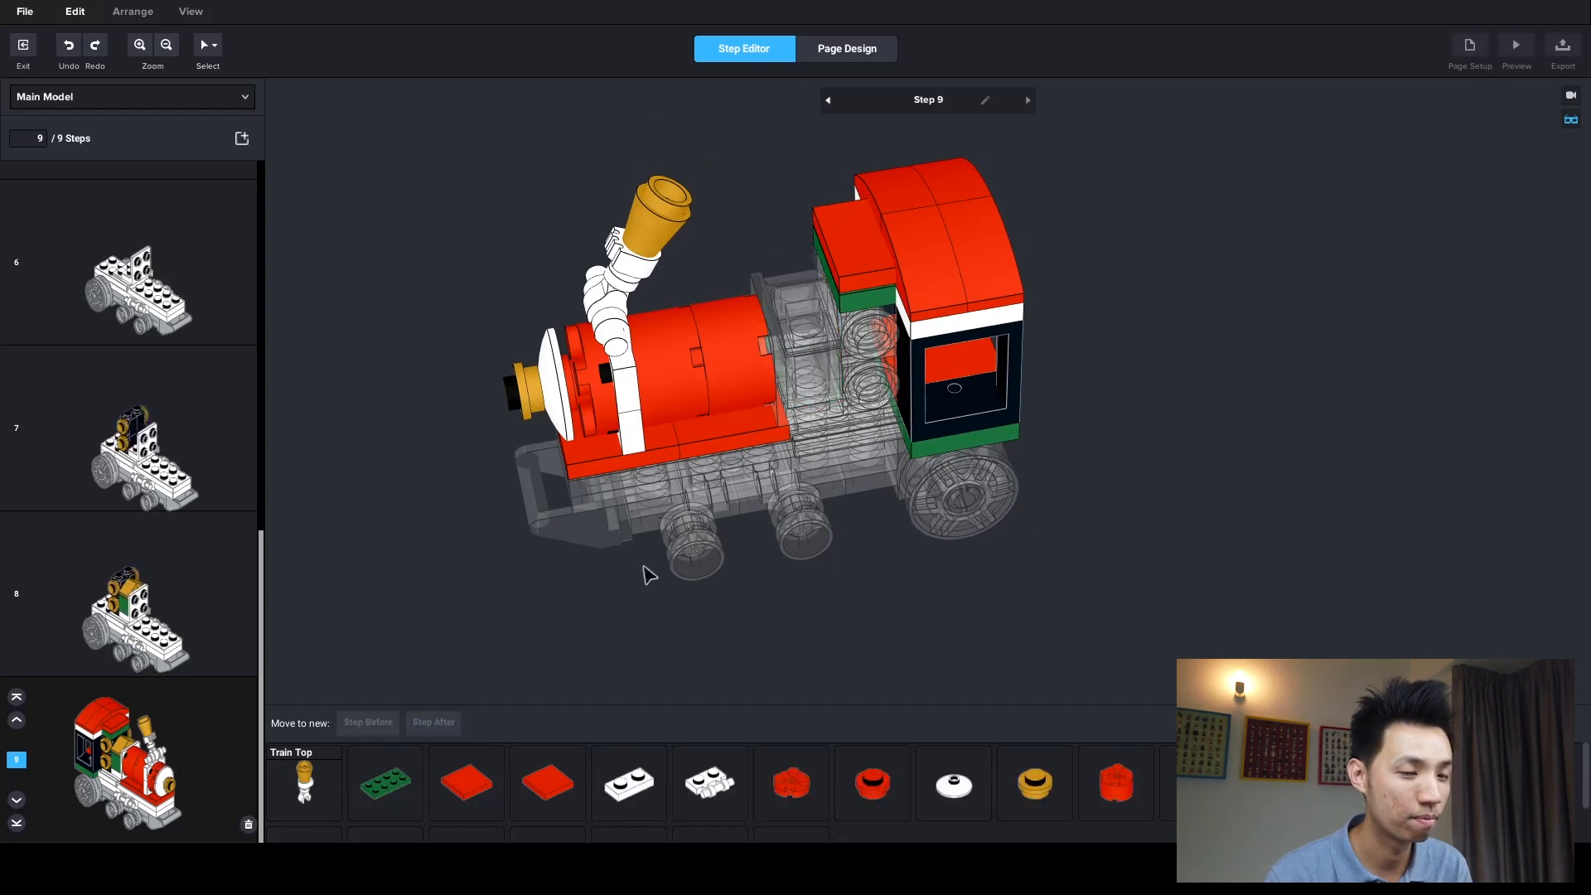
# - From step 9, move the two flat red pieces under the boiler into a new step before it
pyautogui.moveTo(646, 568); pyautogui.dragTo(664, 568, button='right')
pyautogui.moveTo(870, 323); pyautogui.dragTo(818, 381, button='right')
pyautogui.click(724, 427)
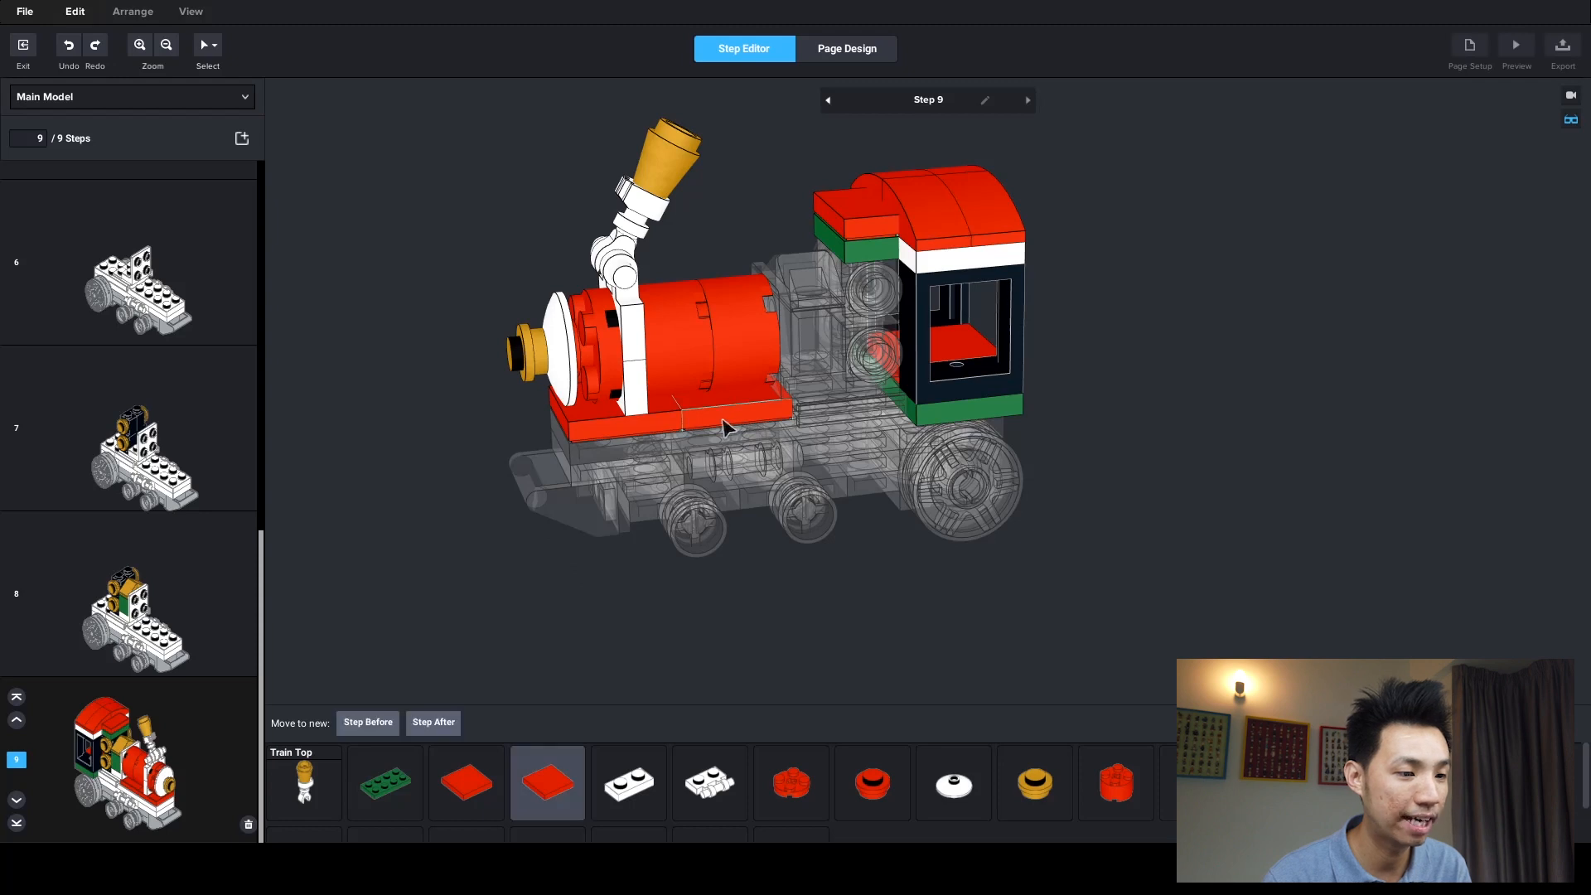
pyautogui.keyDown('ctrl'); pyautogui.click(671, 431); pyautogui.keyUp('ctrl')
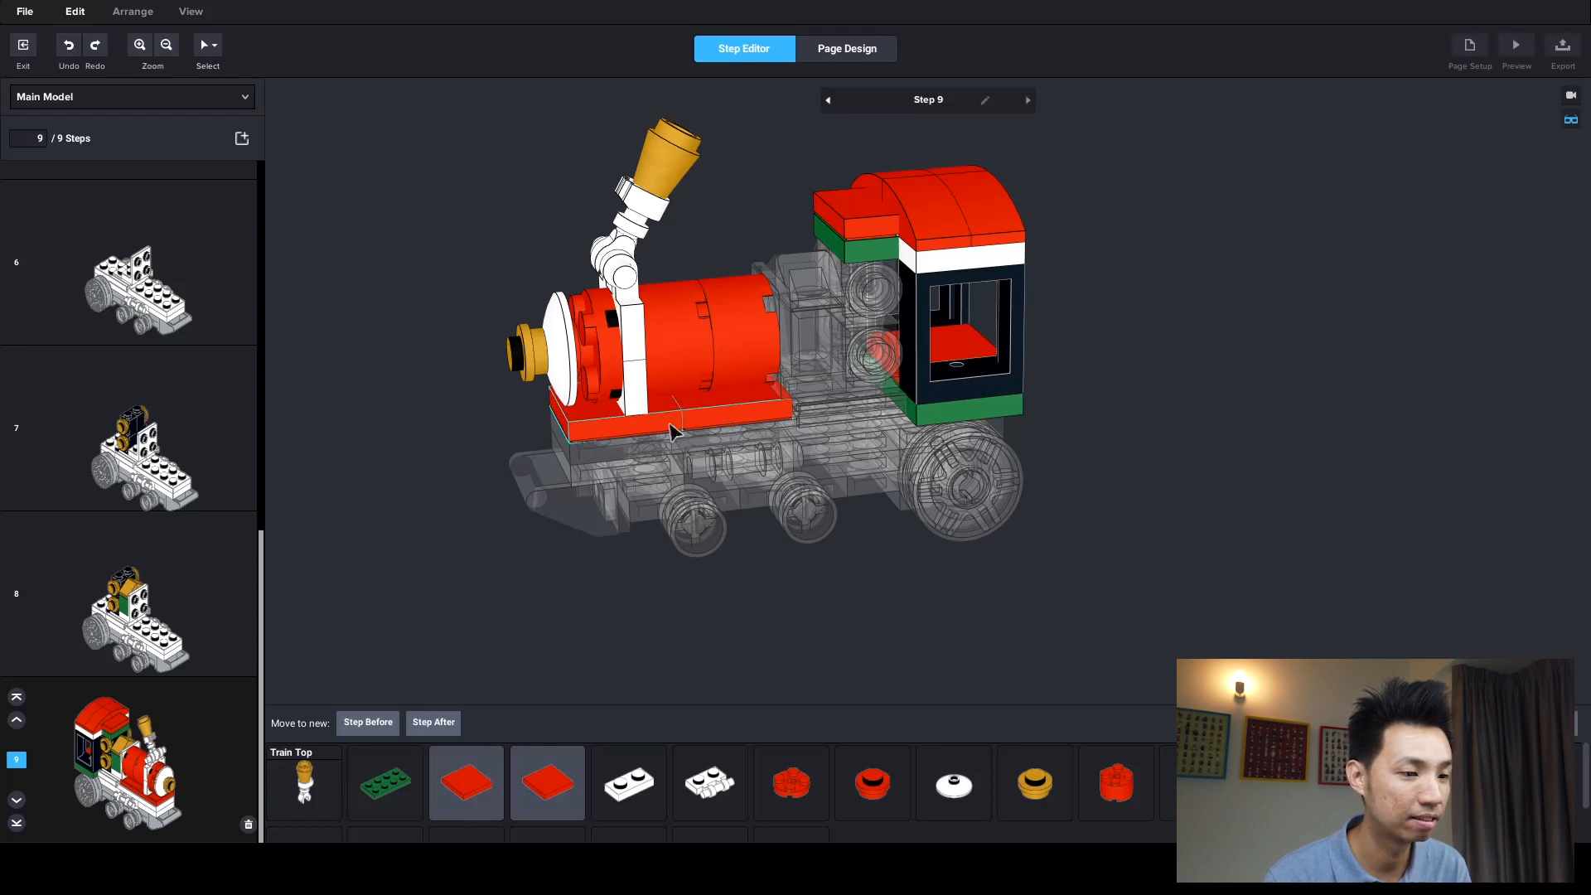
pyautogui.click(368, 722)
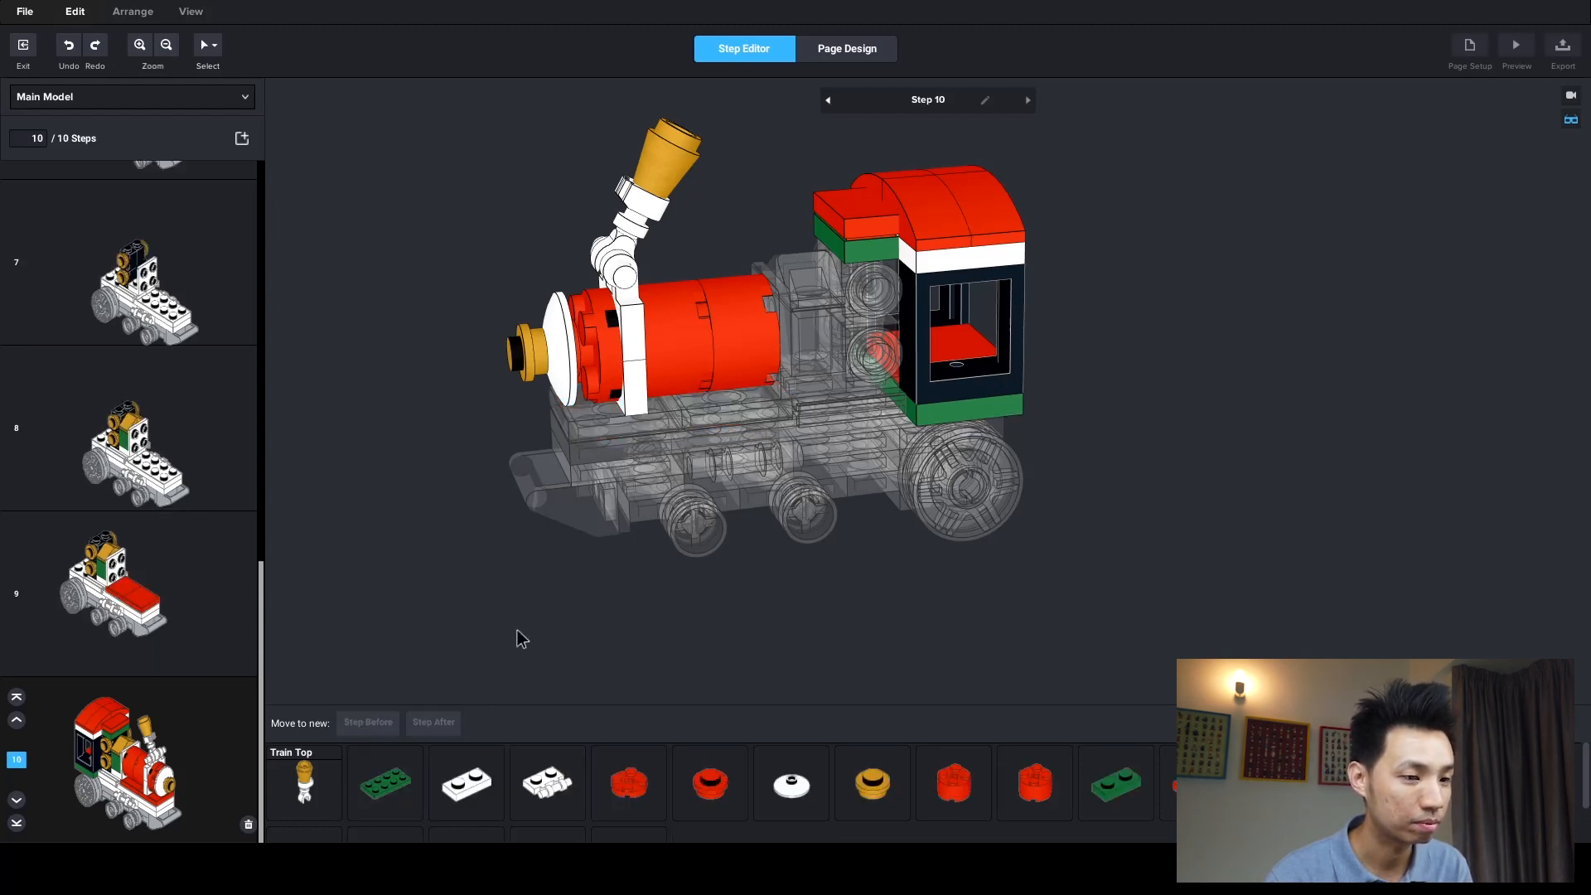
# - From step 10, move the boiler's two red cylinder bricks, red round piece and two white plates into a new preceding step
pyautogui.click(752, 363)
pyautogui.keyDown('ctrl'); pyautogui.click(673, 354); pyautogui.keyUp('ctrl')
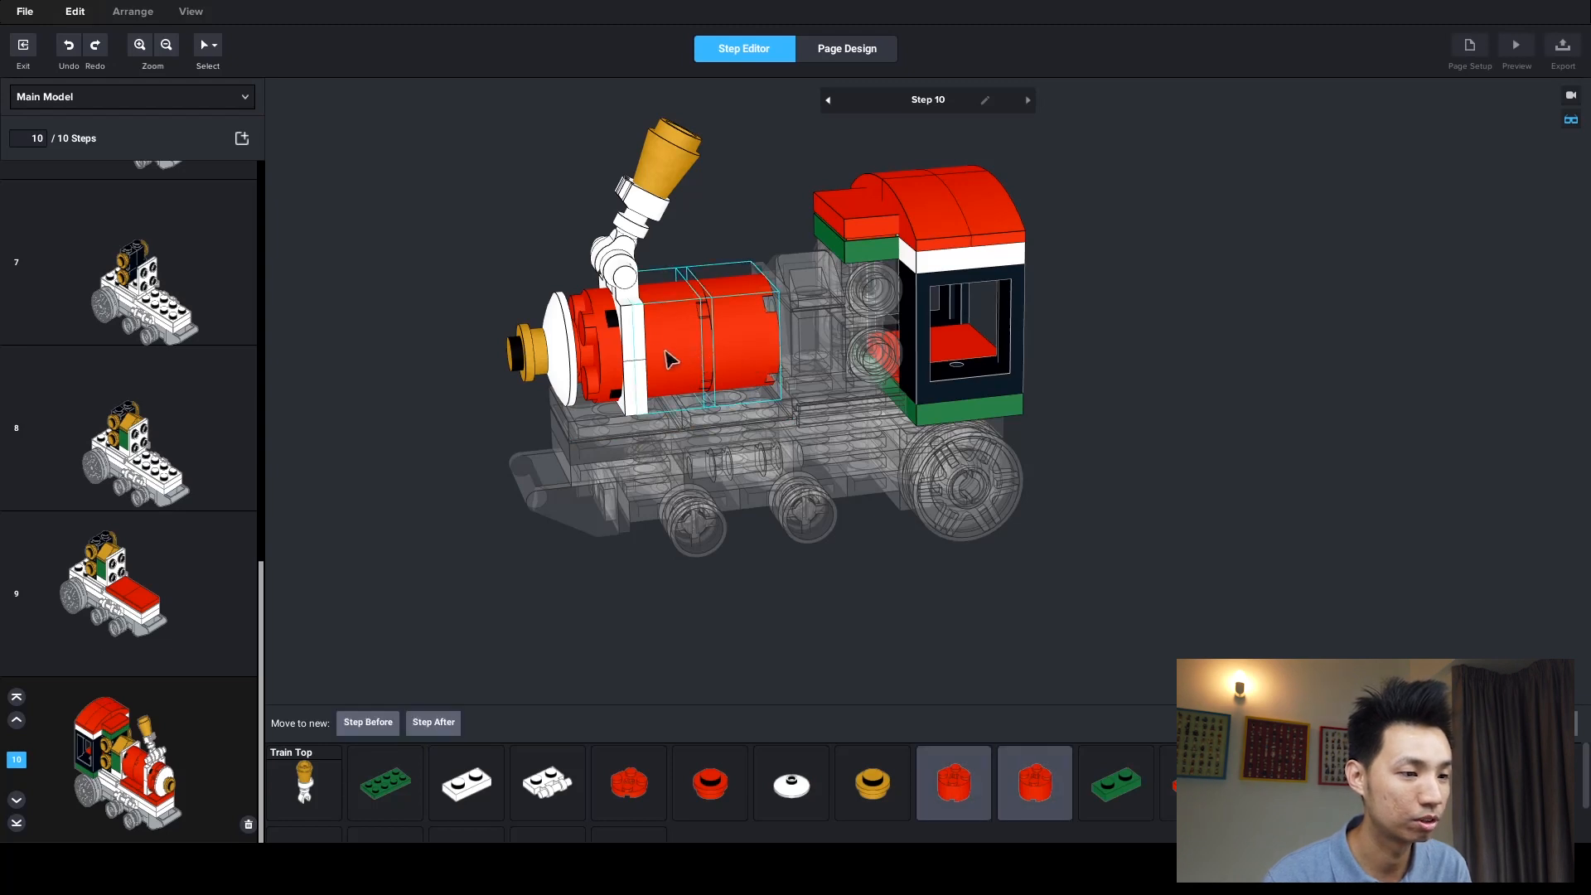
pyautogui.keyDown('ctrl'); pyautogui.click(632, 348); pyautogui.keyUp('ctrl')
pyautogui.keyDown('ctrl'); pyautogui.click(632, 400); pyautogui.keyUp('ctrl')
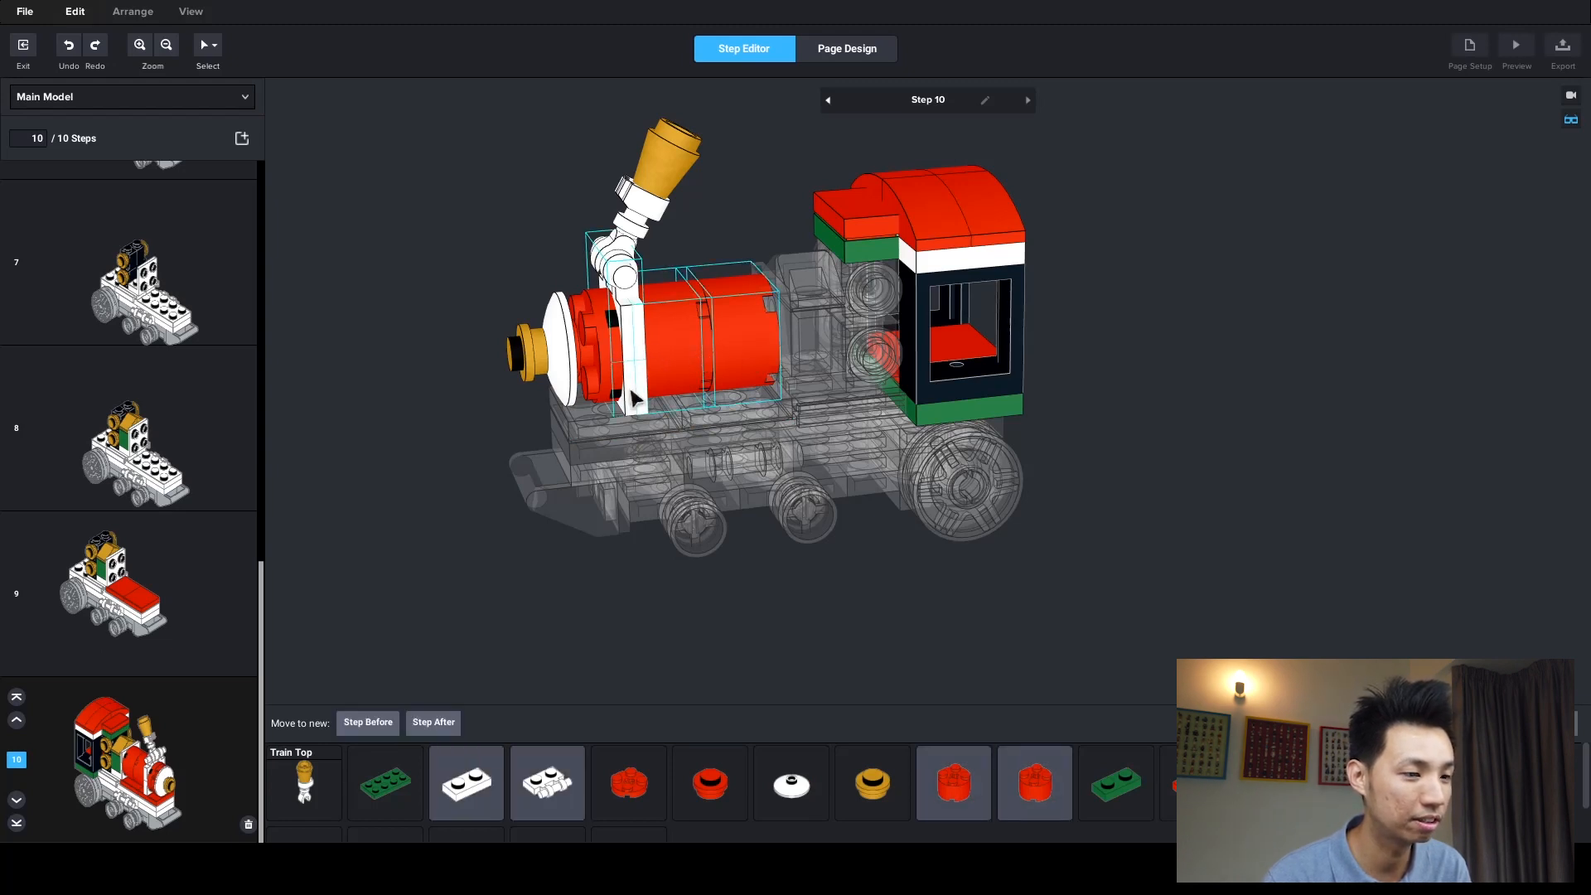
pyautogui.keyDown('ctrl'); pyautogui.click(623, 389); pyautogui.keyUp('ctrl')
pyautogui.click(379, 724)
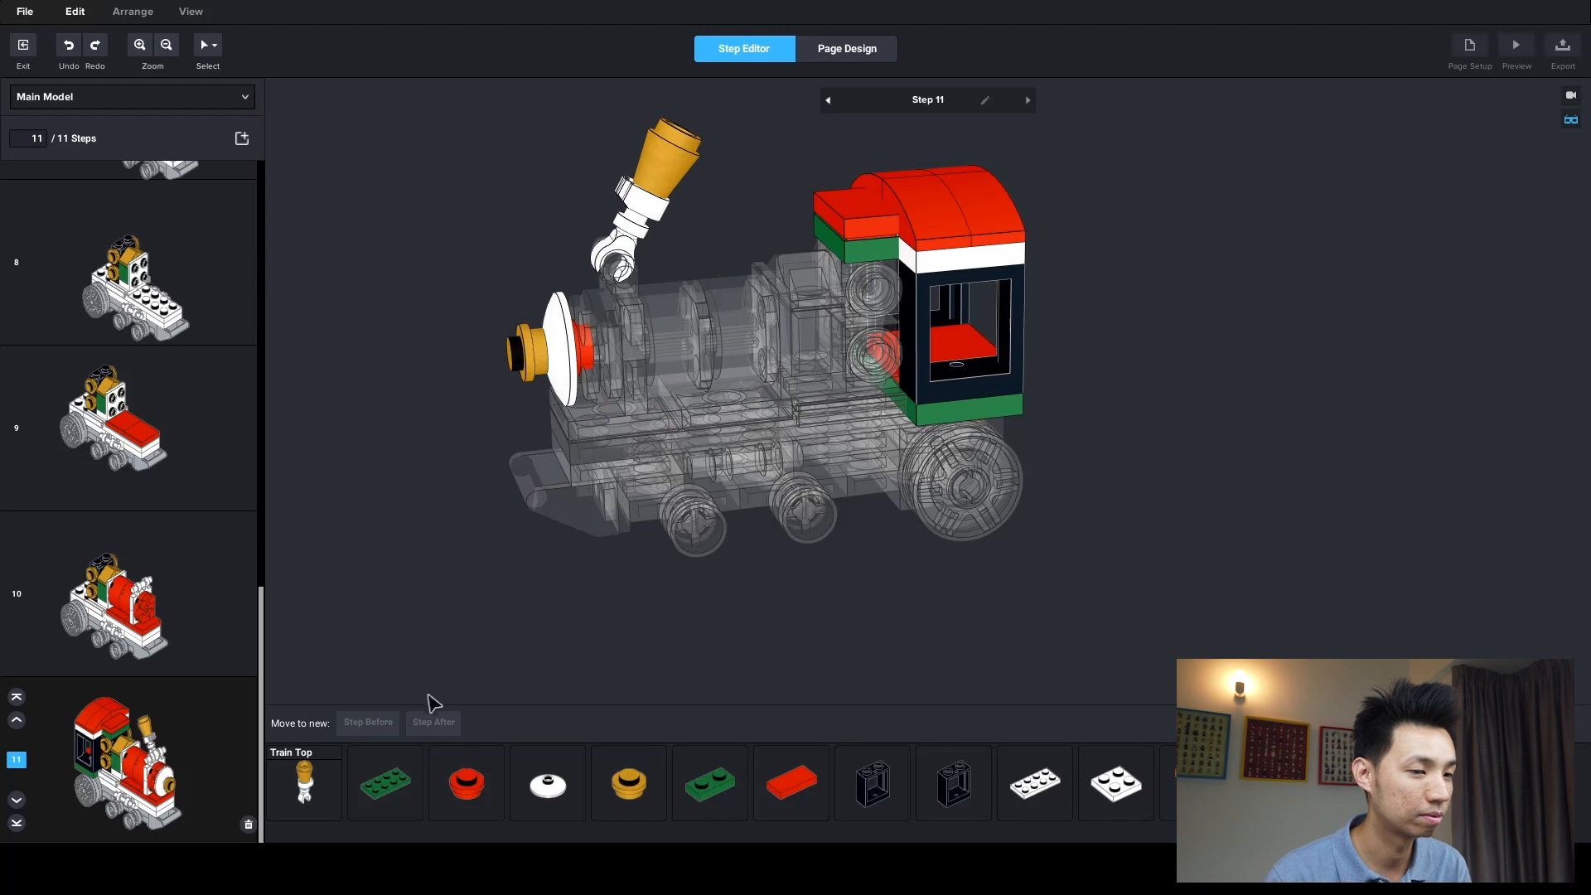
# - Move the boiler front's red round plate, white dish and gold round plate into a new step 11, and the Train Top submodel into a new step 12
pyautogui.click(584, 354)
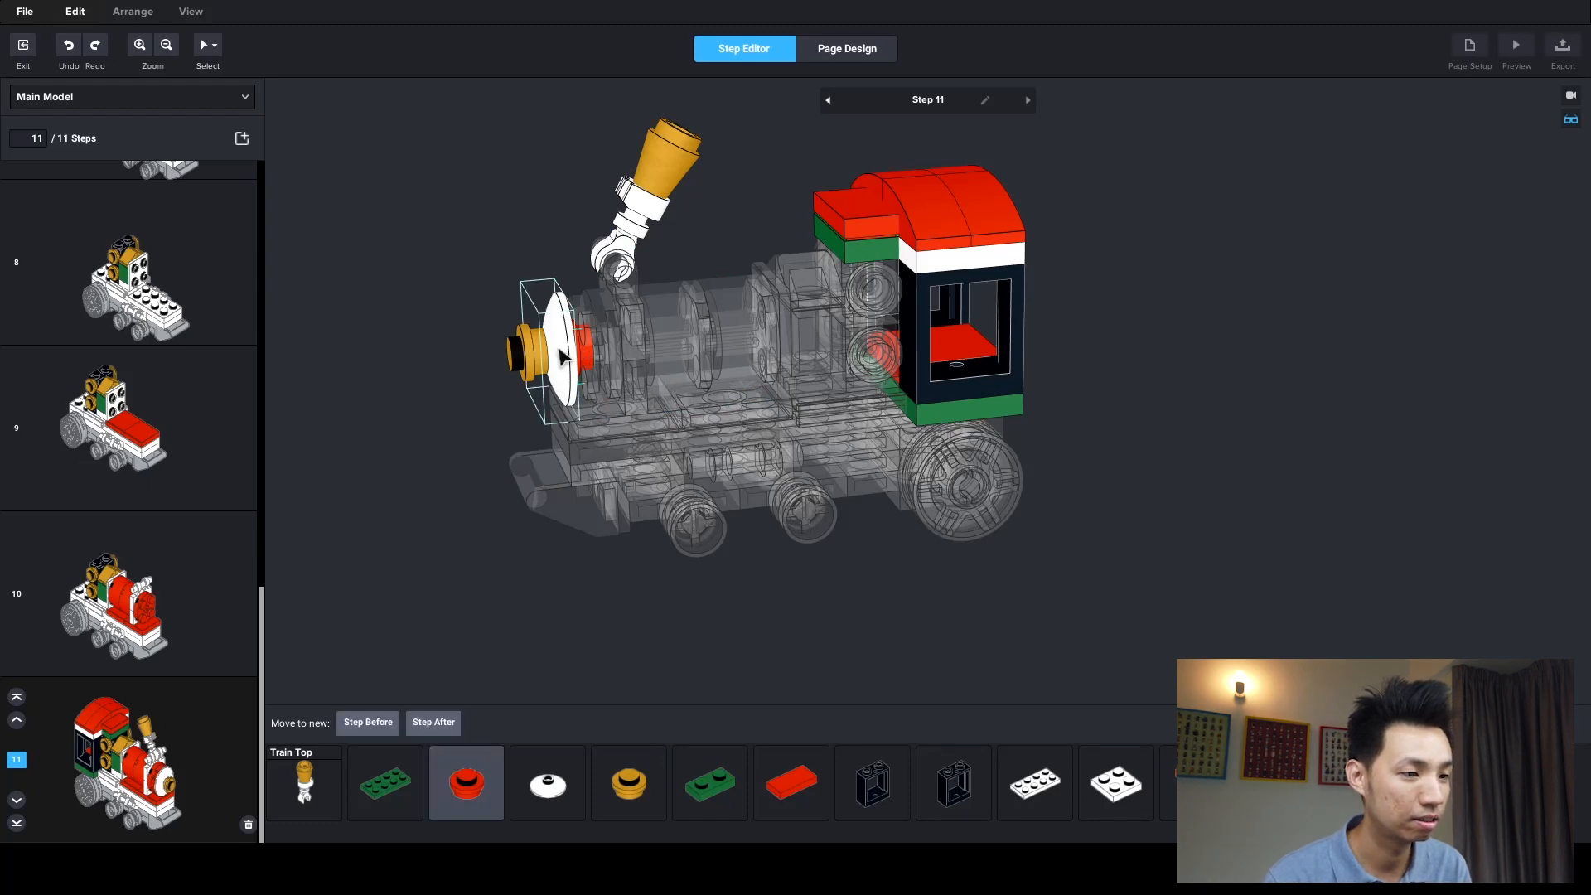
pyautogui.keyDown('ctrl'); pyautogui.click(560, 348); pyautogui.keyUp('ctrl')
pyautogui.keyDown('ctrl'); pyautogui.click(524, 352); pyautogui.keyUp('ctrl')
pyautogui.click(380, 724)
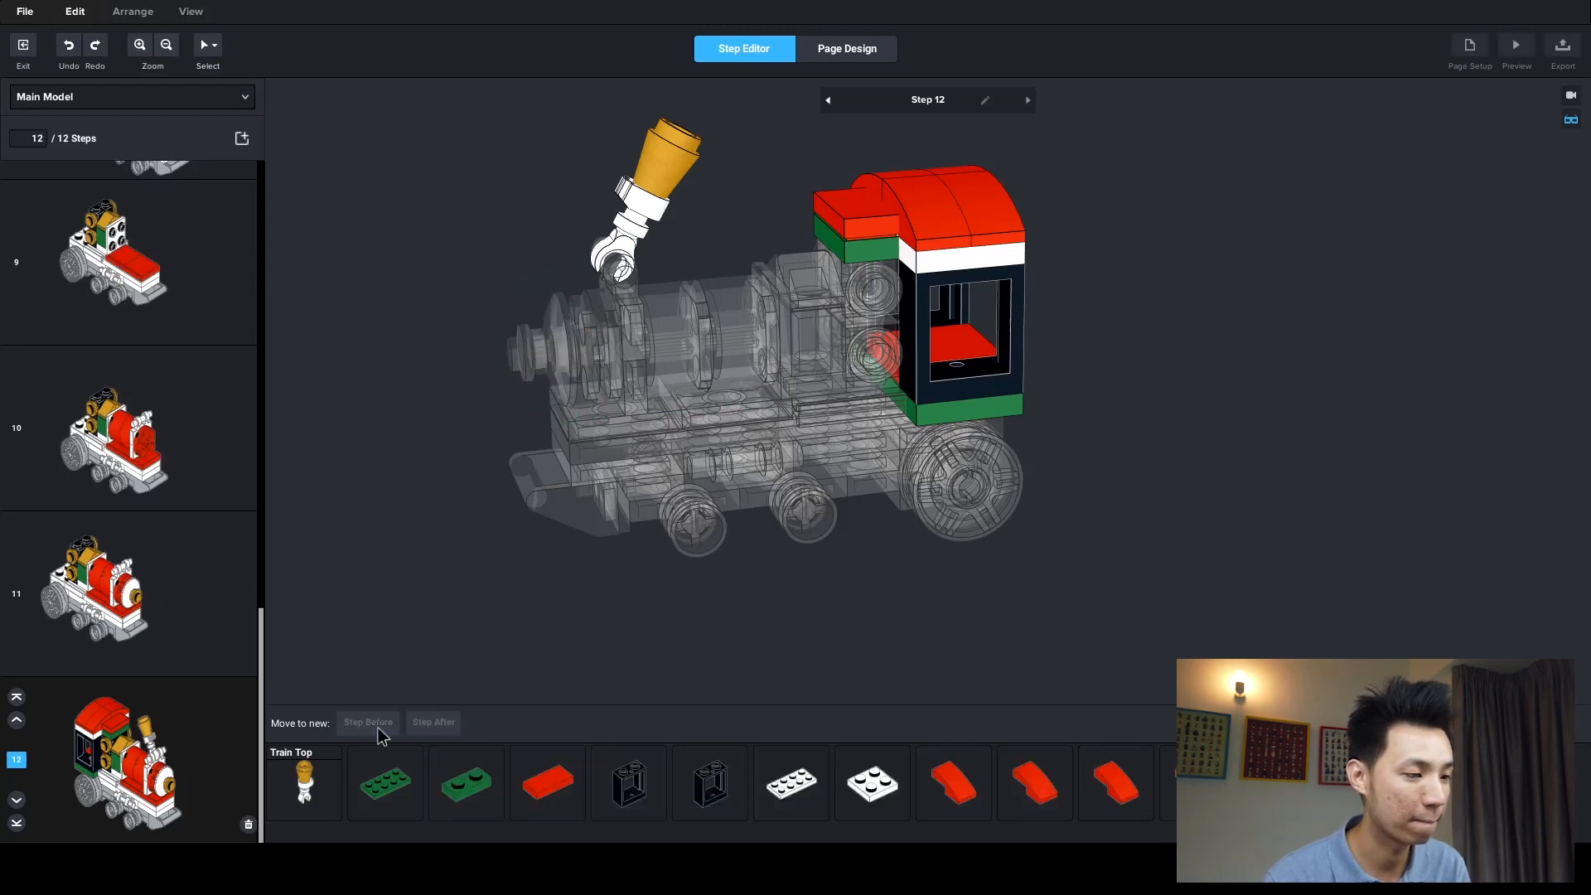
pyautogui.click(662, 263)
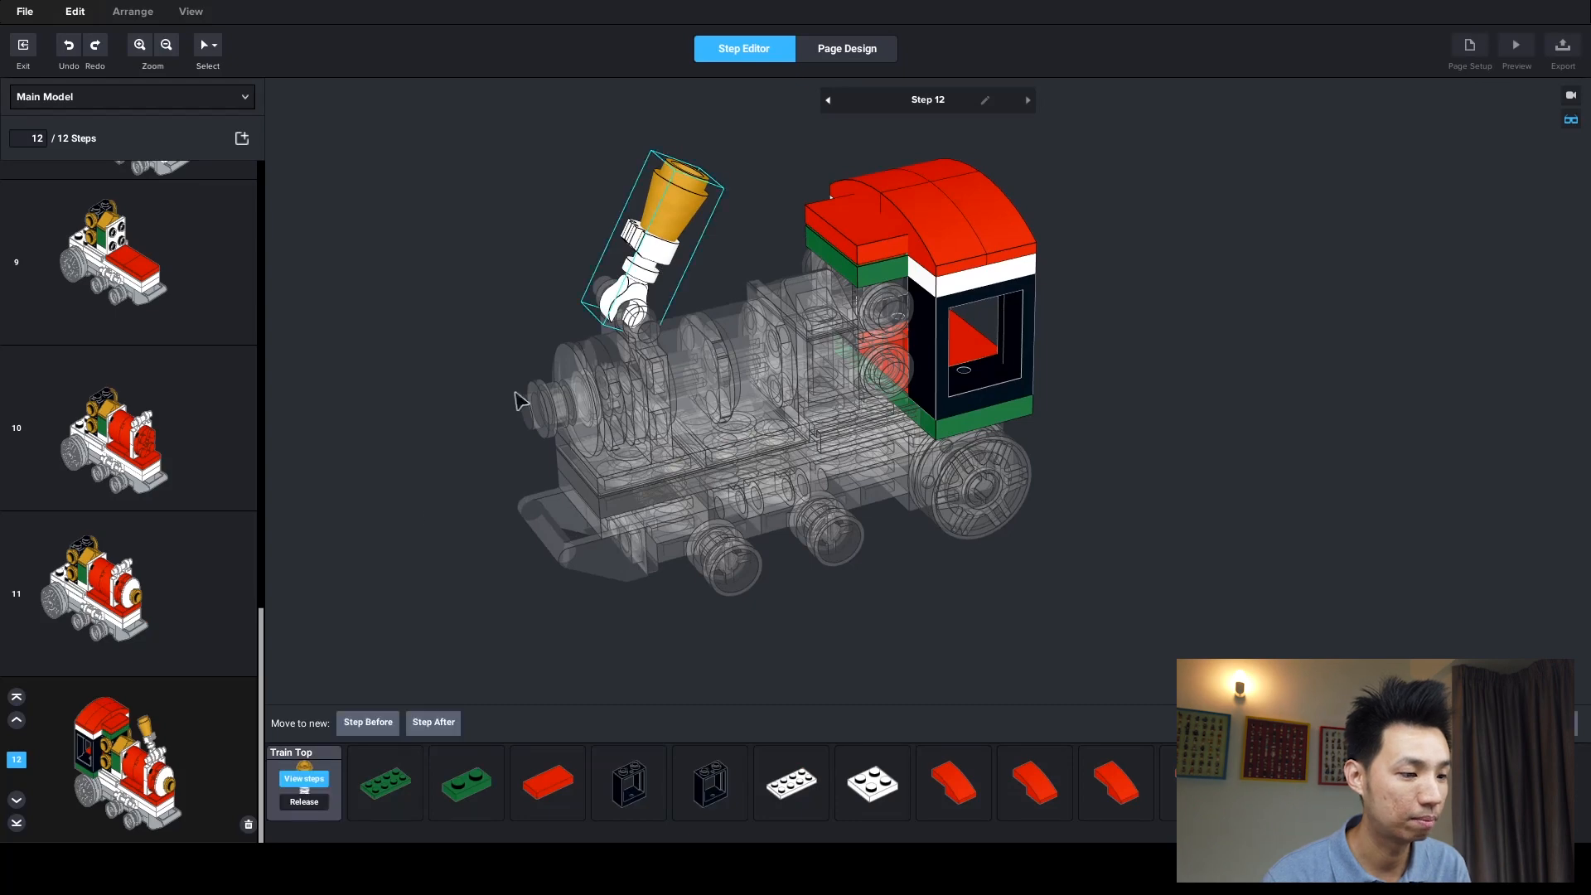
pyautogui.click(367, 722)
# - From step 13, move the cab's green base plate, red floor and two black window frames into a new step before it
pyautogui.moveTo(784, 458); pyautogui.dragTo(696, 454, button='right')
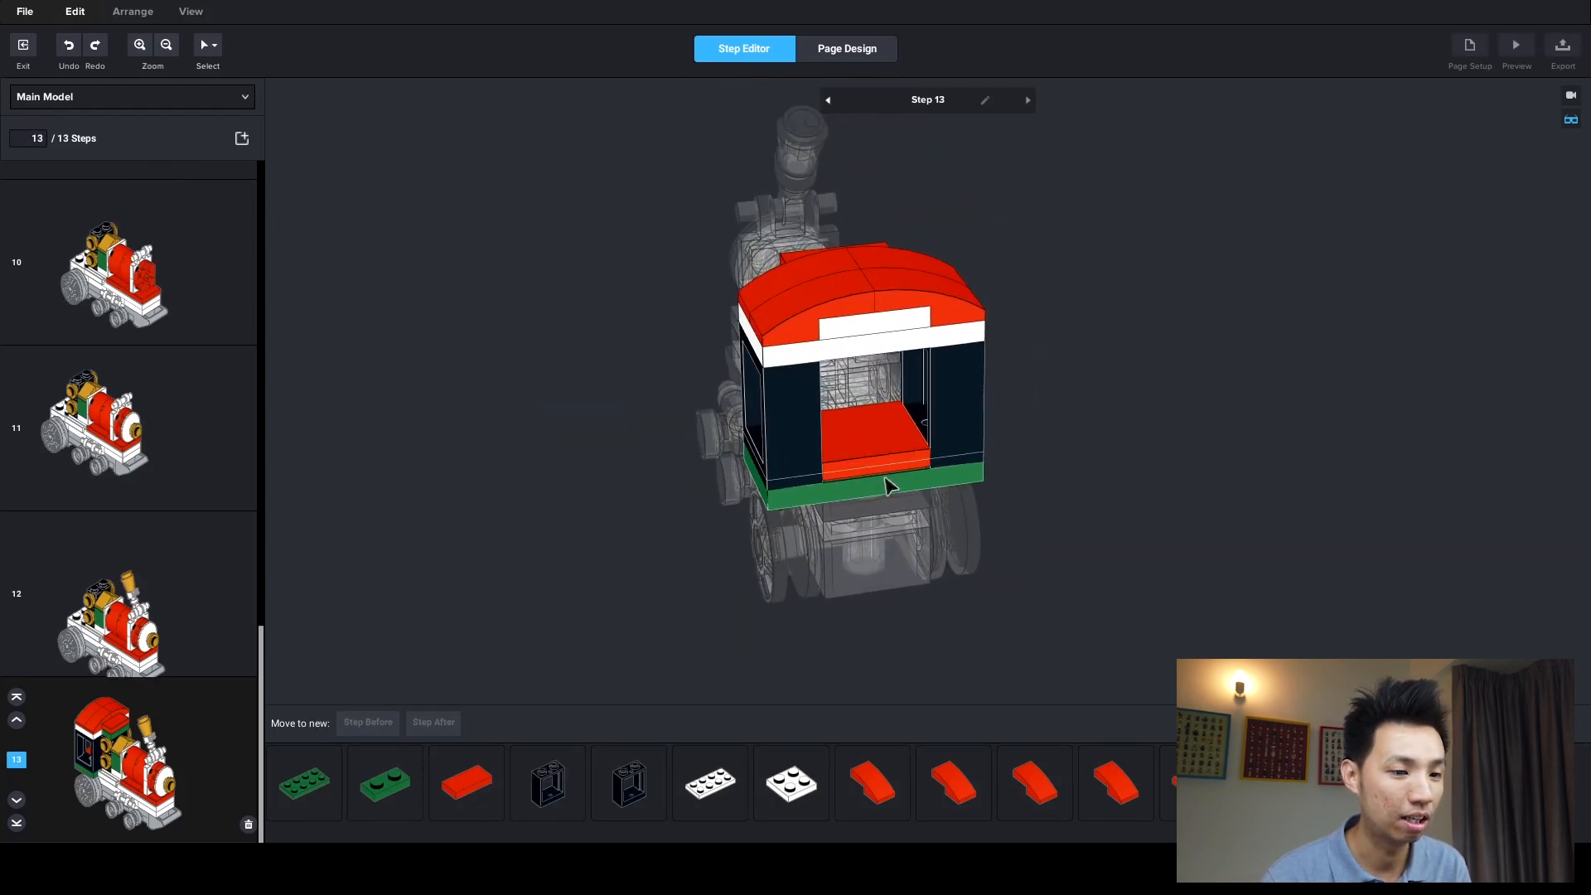
pyautogui.click(888, 487)
pyautogui.keyDown('ctrl'); pyautogui.click(792, 452); pyautogui.keyUp('ctrl')
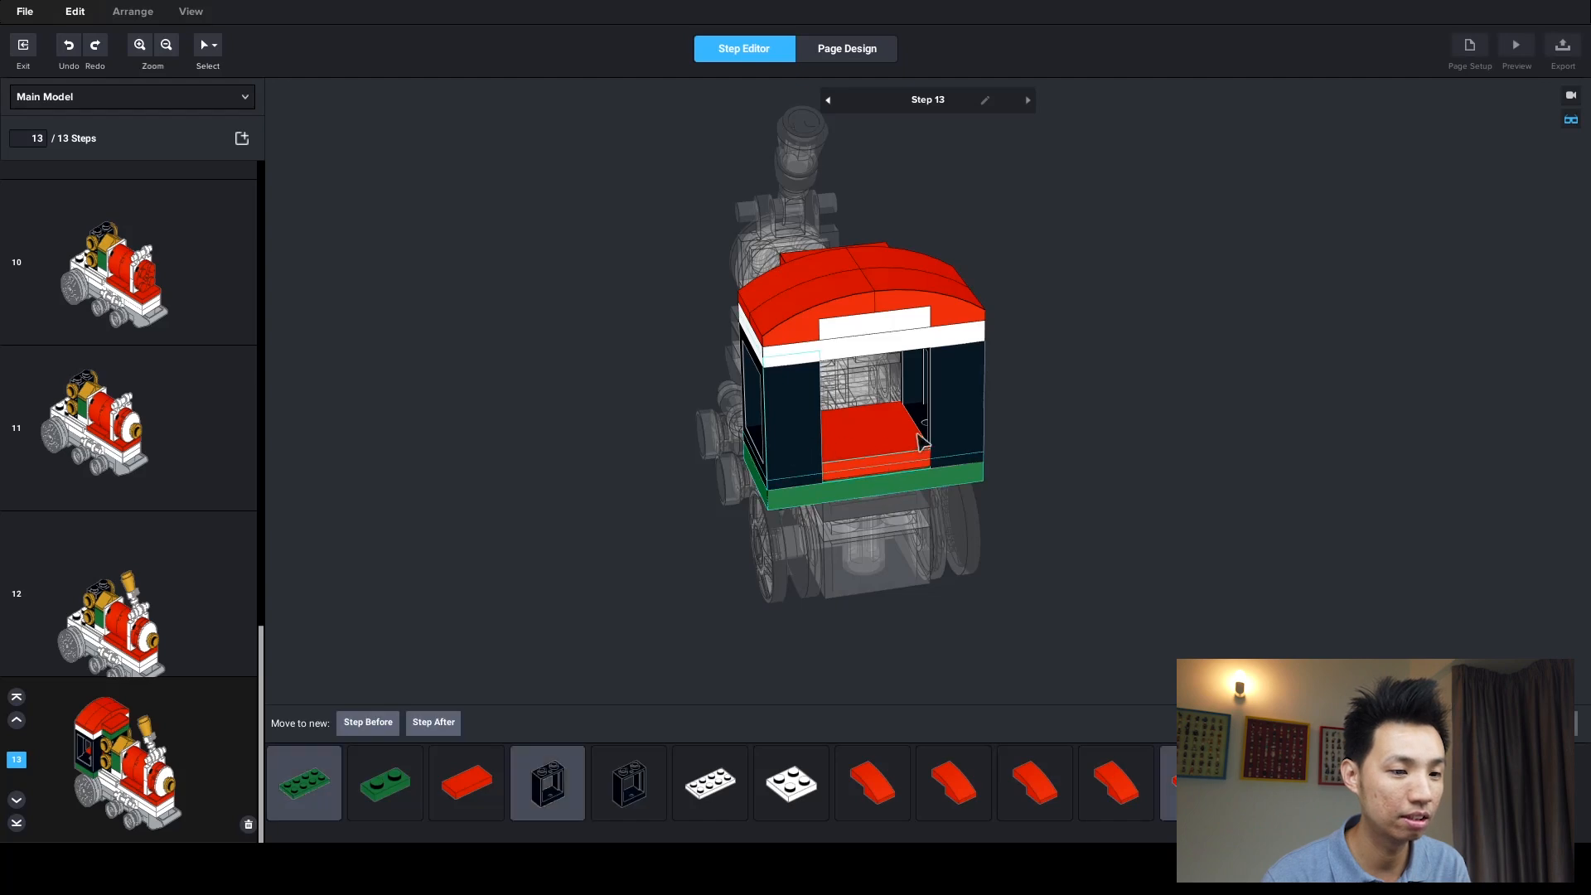
pyautogui.keyDown('ctrl'); pyautogui.click(973, 430); pyautogui.keyUp('ctrl')
pyautogui.click(368, 721)
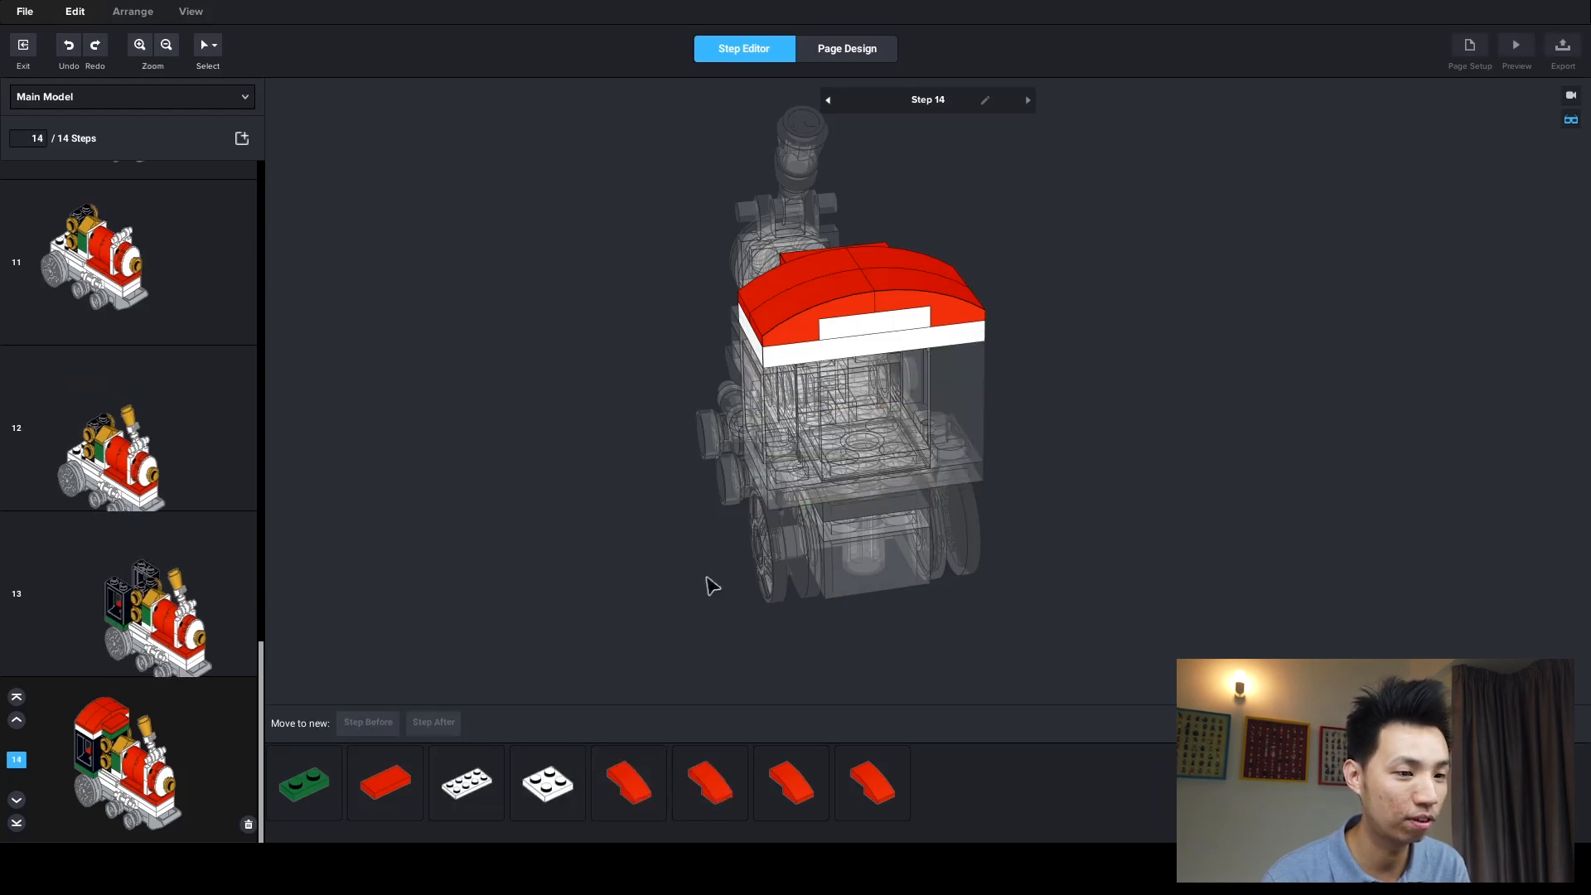
# - From step 14, move the small green plate and red piece in front of the cab roof into a new preceding step
pyautogui.moveTo(823, 515); pyautogui.dragTo(843, 490, button='right')
pyautogui.moveTo(886, 408); pyautogui.dragTo(876, 348, button='right')
pyautogui.click(878, 346)
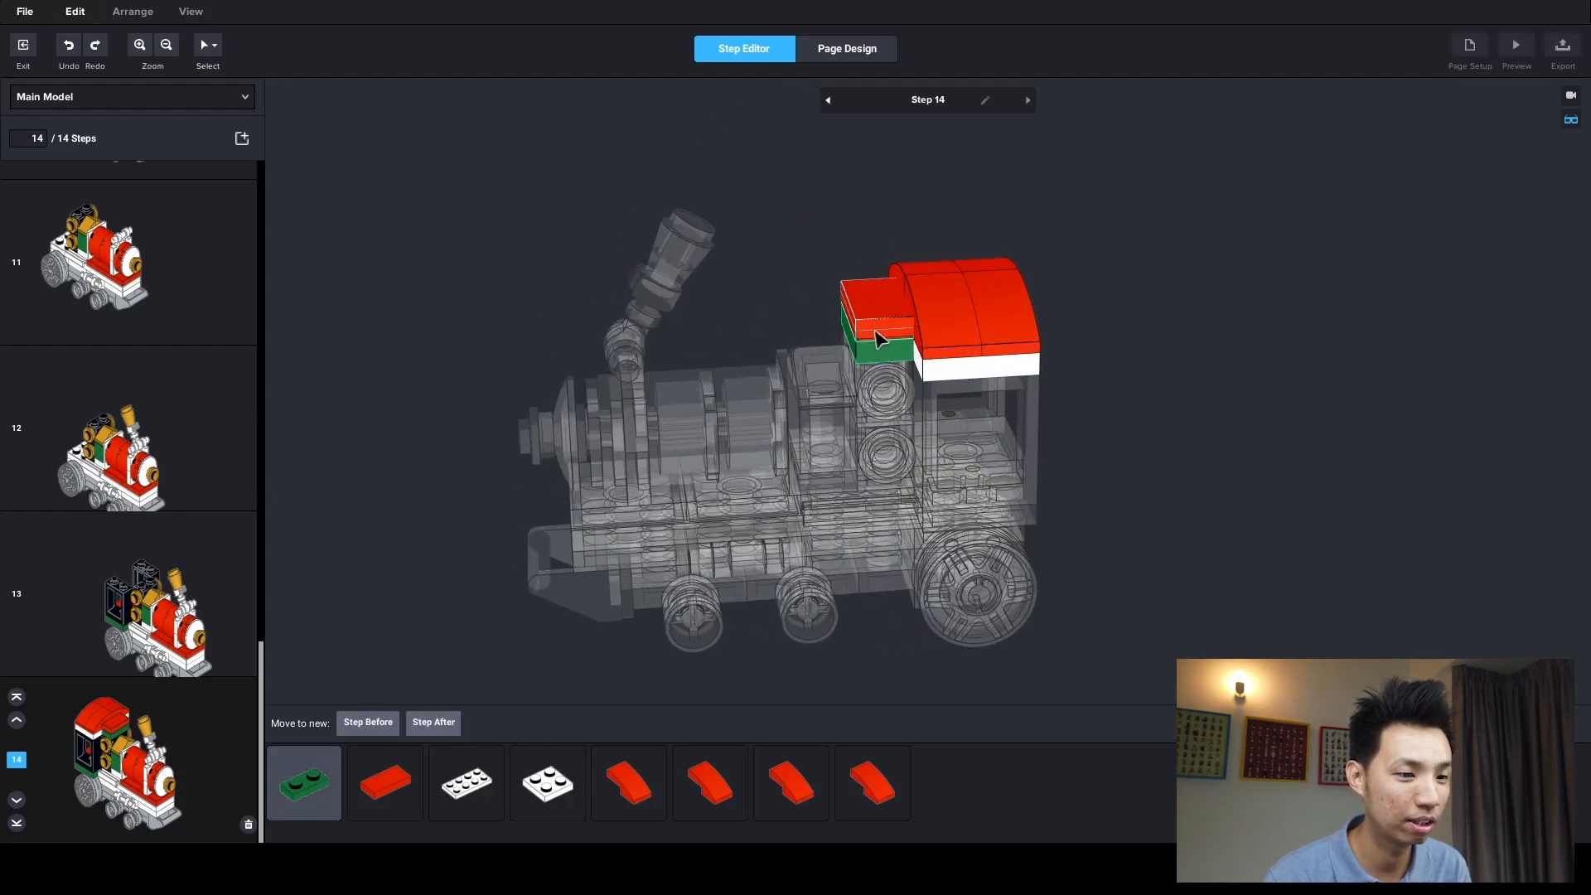
pyautogui.keyDown('ctrl'); pyautogui.click(880, 327); pyautogui.keyUp('ctrl')
pyautogui.click(386, 724)
# - From step 15, move the two white plates under the curved cab roof into a new step before it
pyautogui.moveTo(718, 547); pyautogui.dragTo(919, 365, button='right')
pyautogui.click(913, 334)
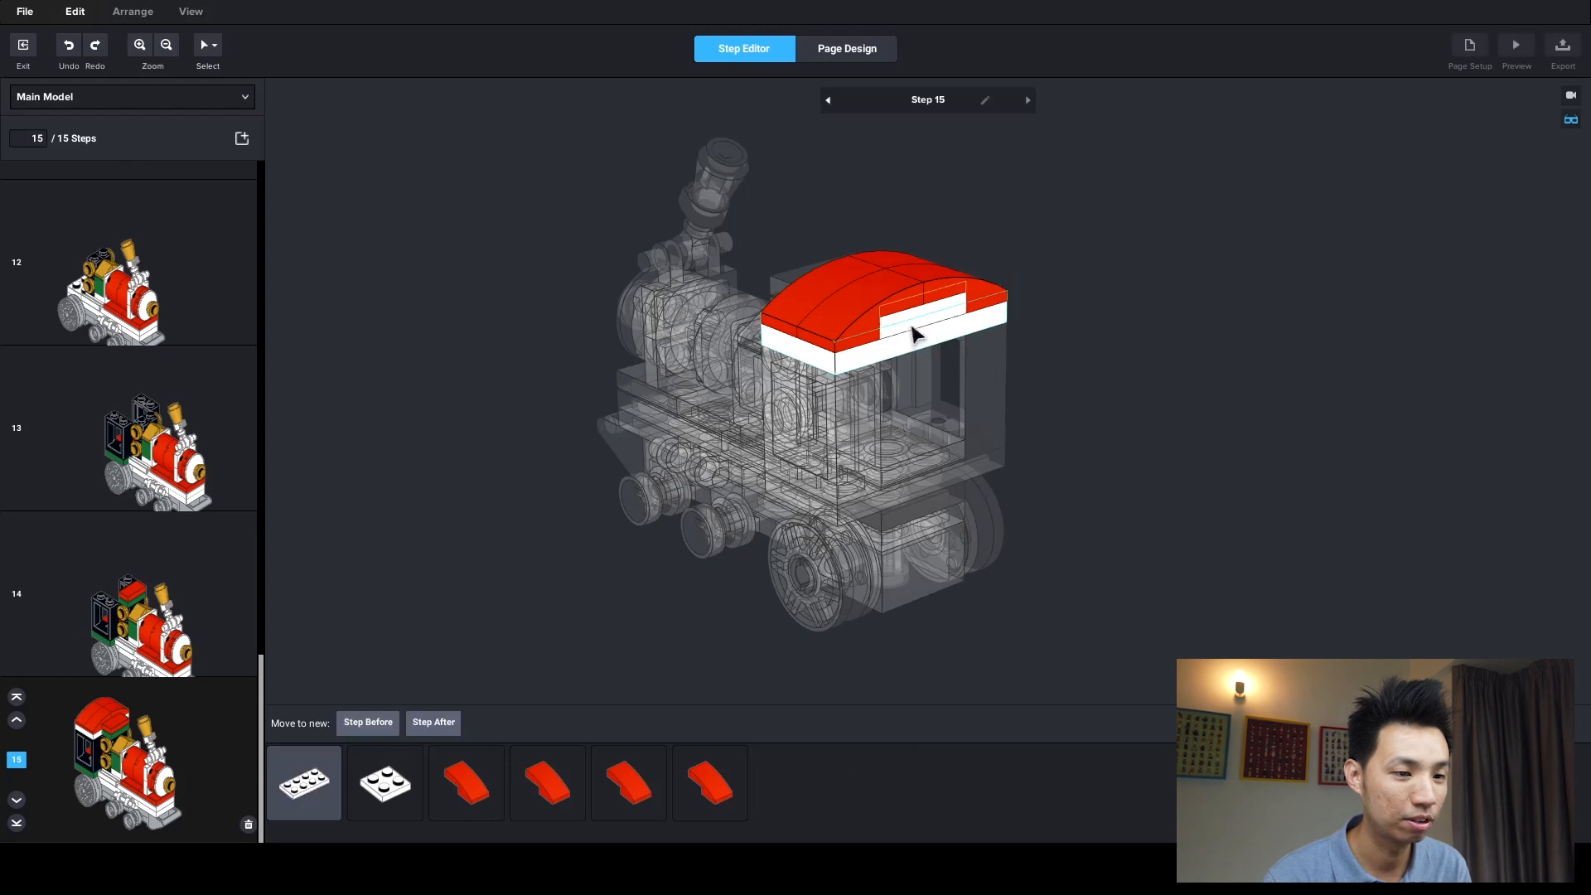
pyautogui.click(381, 727)
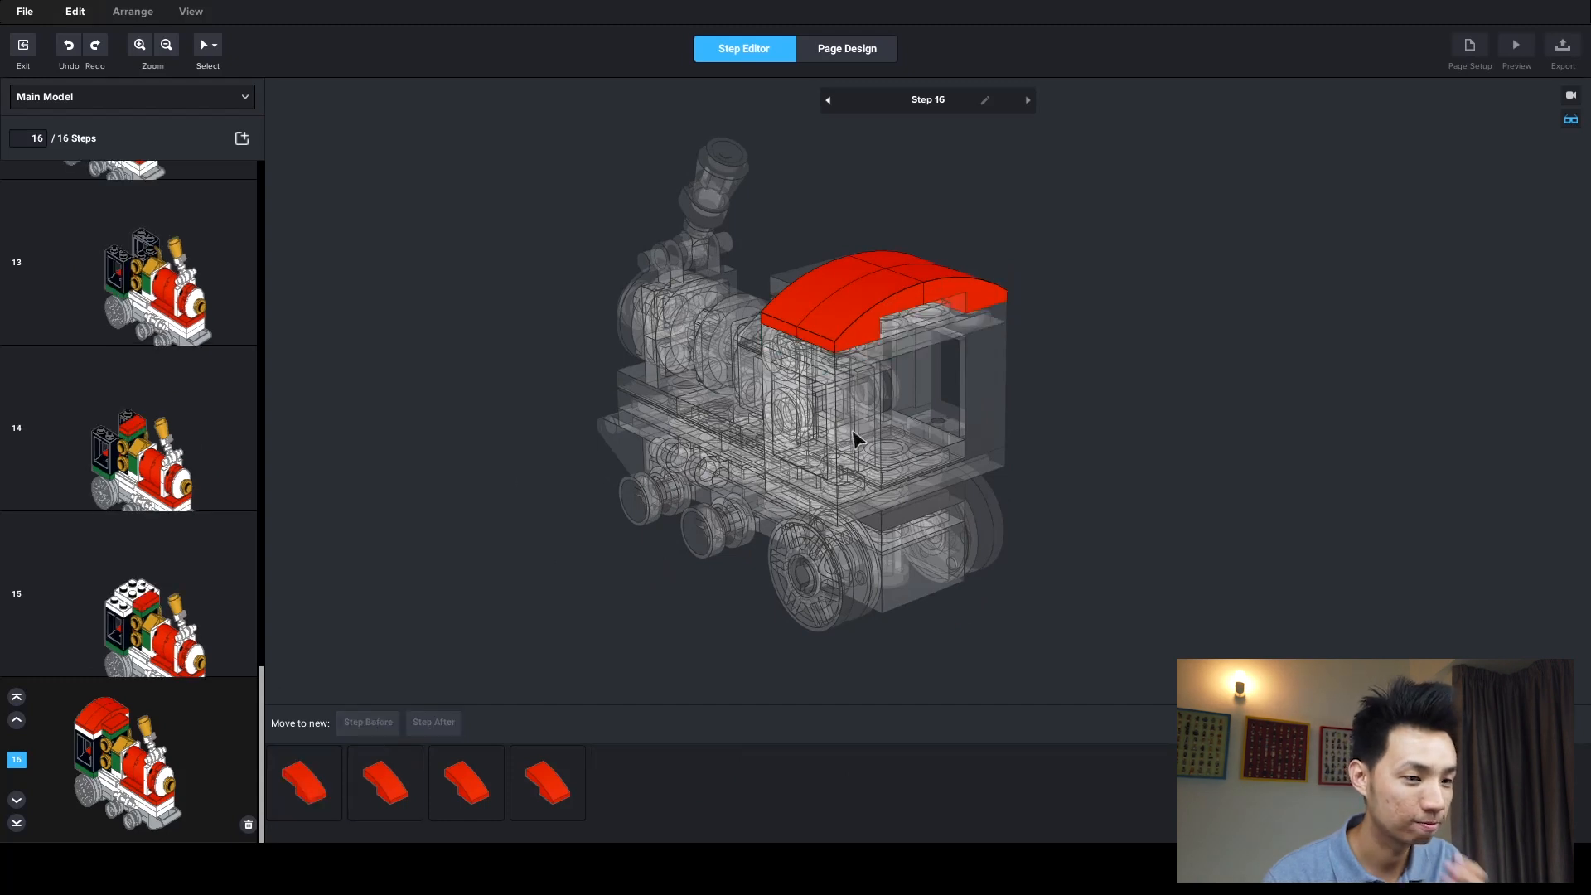
# - Move the four red curved roof slopes from step 16 into a new preceding step, and delete the leftover empty step
pyautogui.click(852, 319)
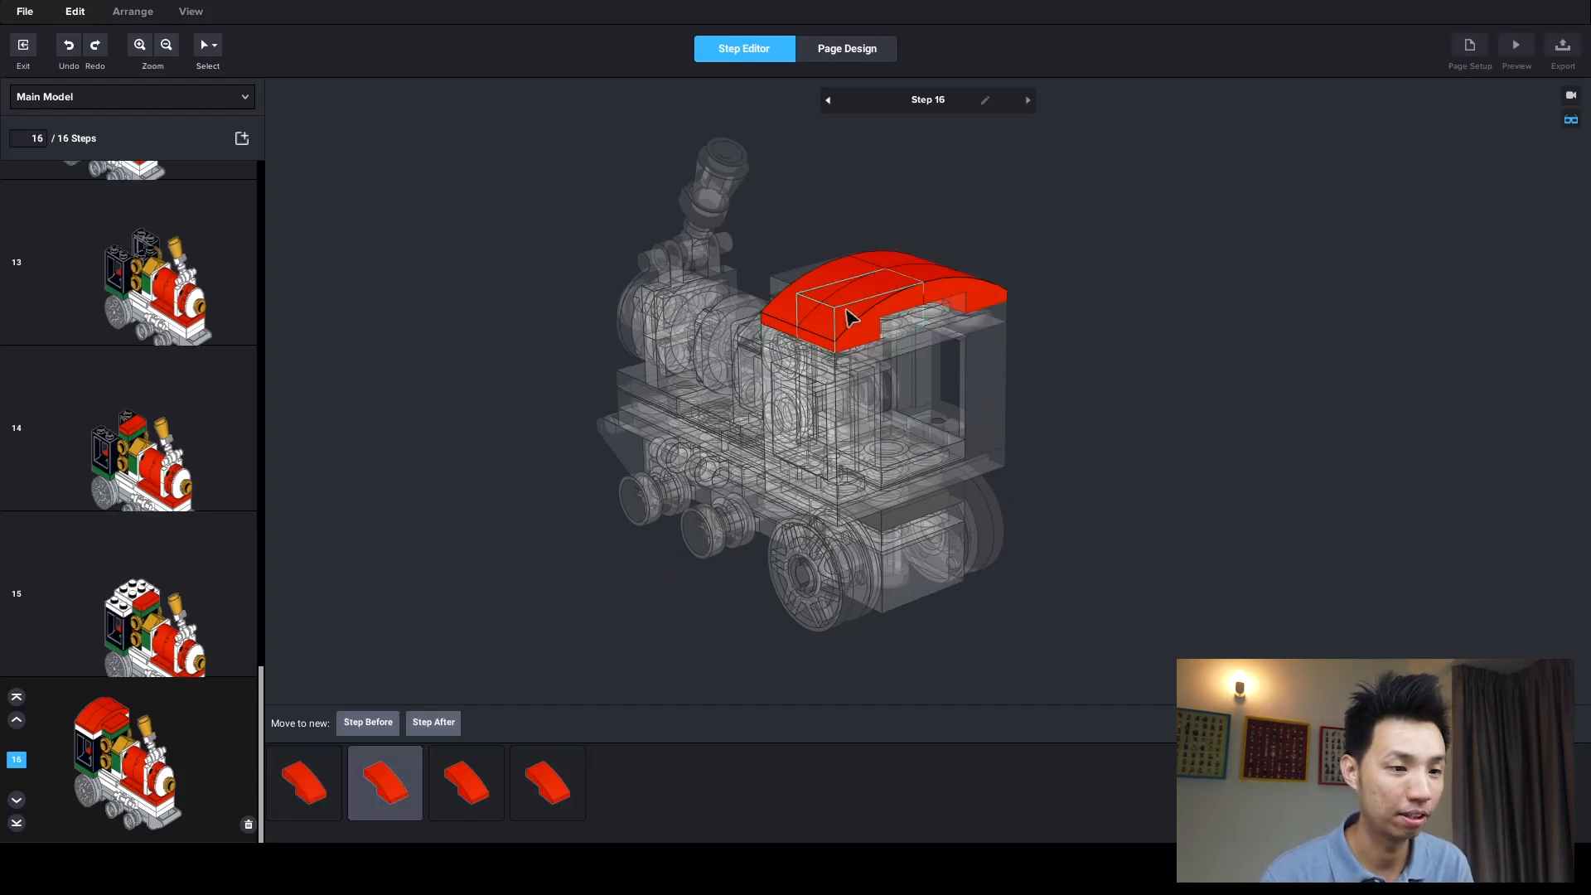
pyautogui.keyDown('ctrl'); pyautogui.click(829, 281); pyautogui.keyUp('ctrl')
pyautogui.keyDown('ctrl'); pyautogui.click(916, 263); pyautogui.keyUp('ctrl')
pyautogui.keyDown('ctrl'); pyautogui.click(942, 283); pyautogui.keyUp('ctrl')
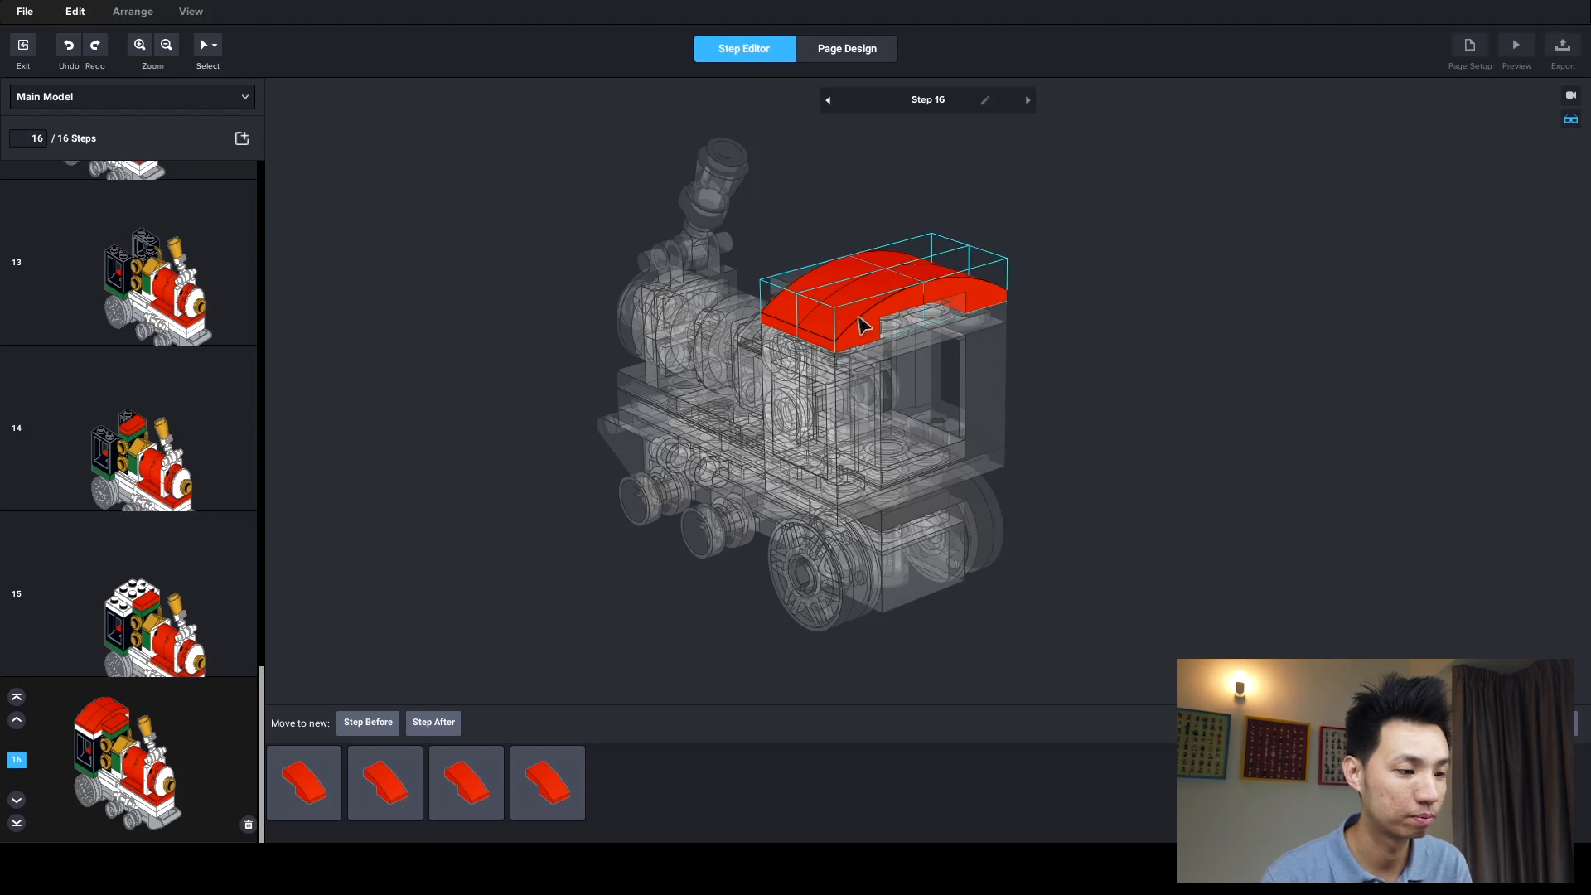
pyautogui.click(356, 722)
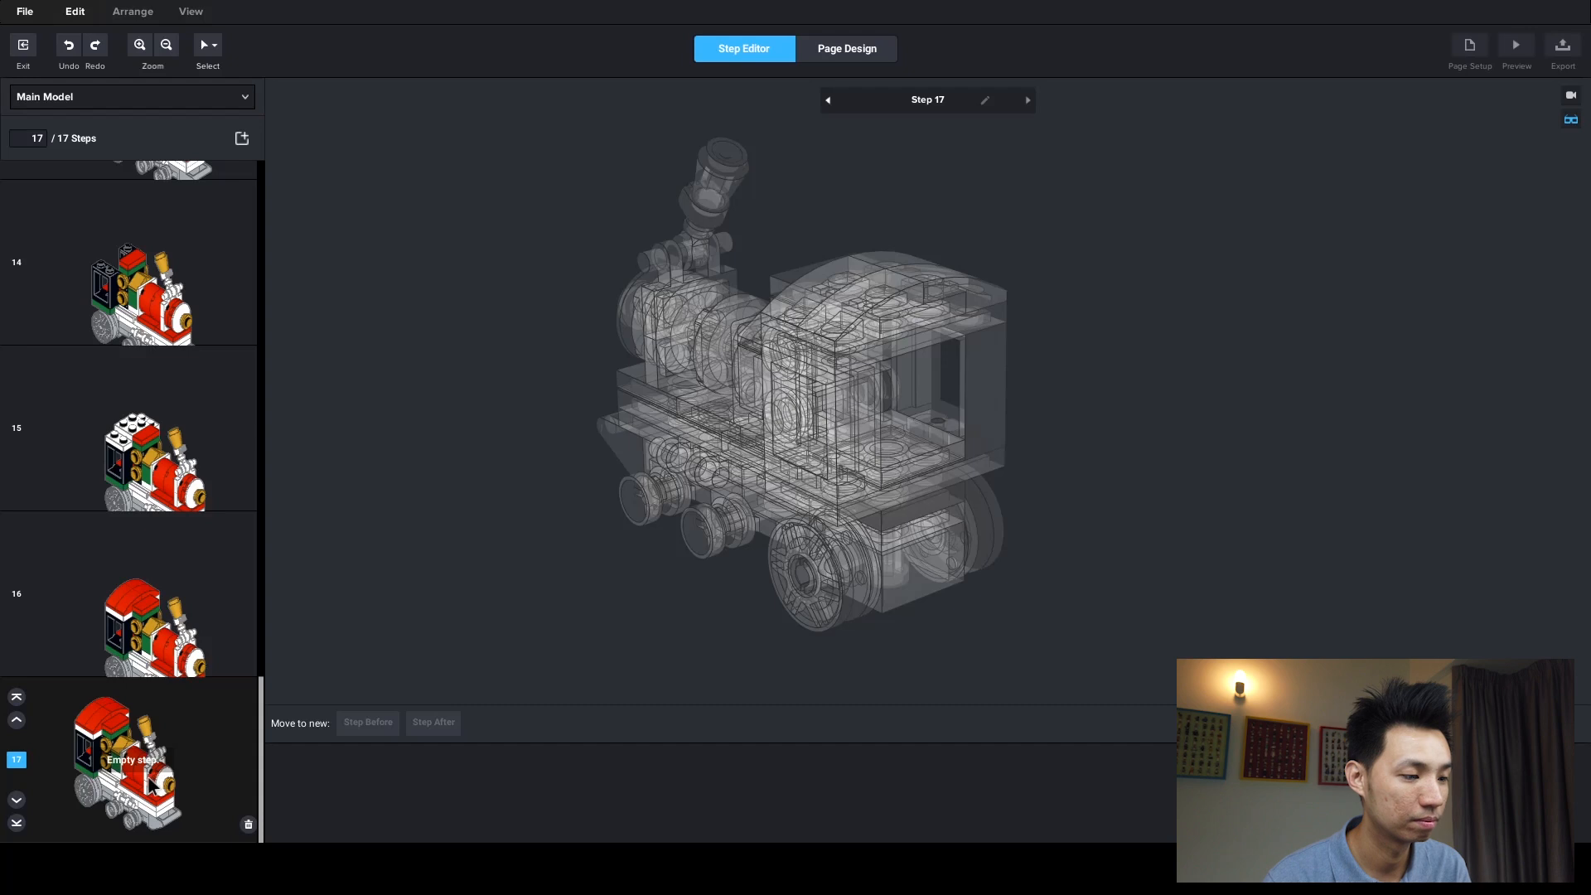
pyautogui.click(248, 825)
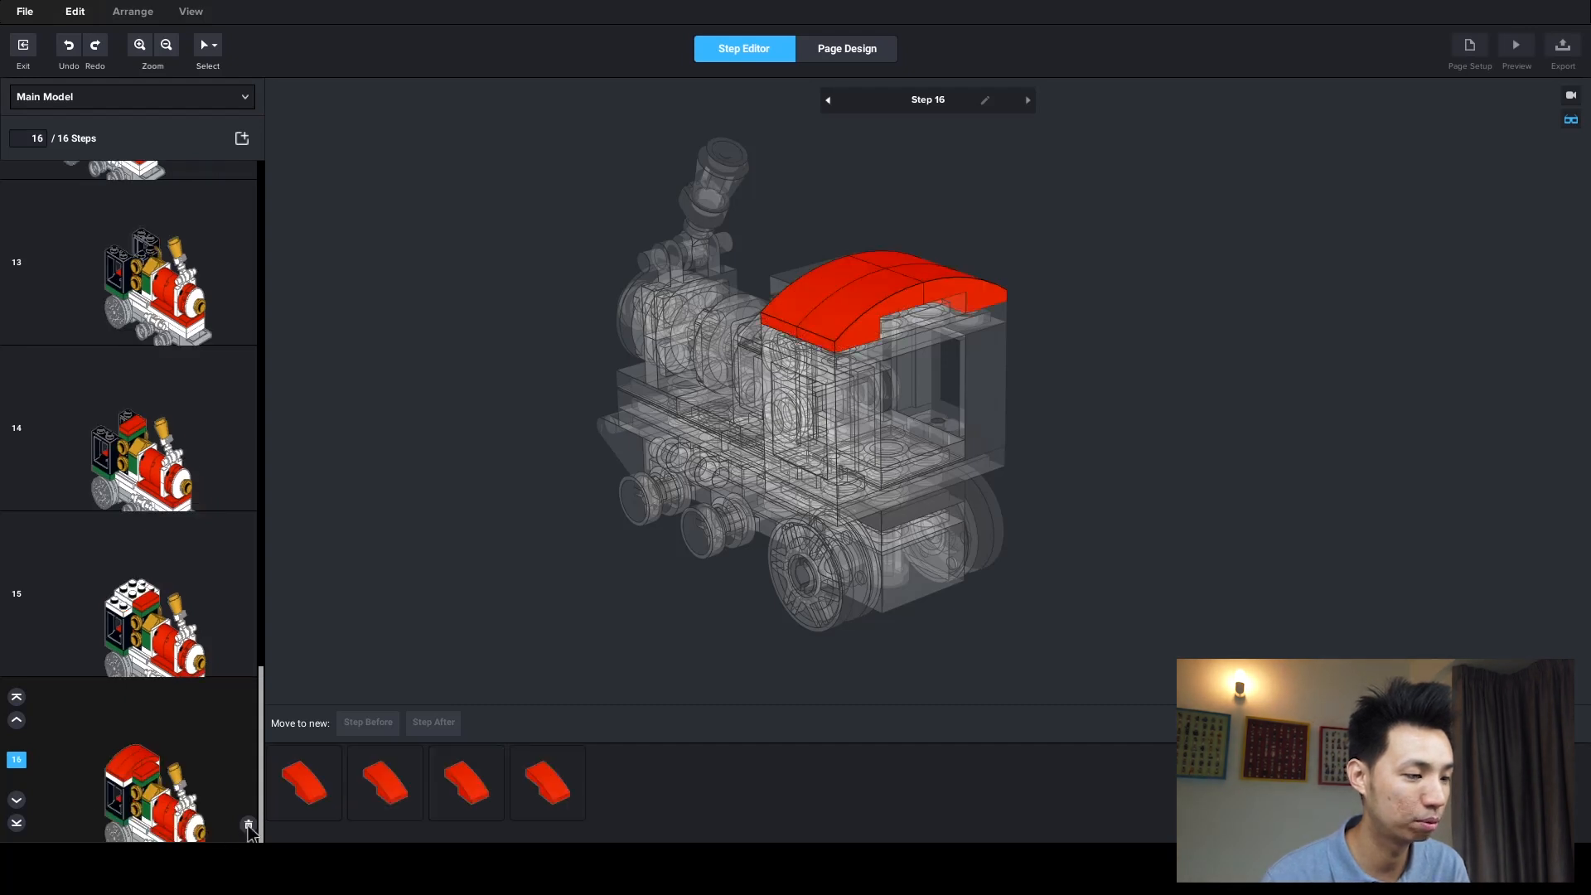
# - Review building steps 1 to 4 of the train, checking the parts added in each from several angles
pyautogui.scroll(10, 170, 688)
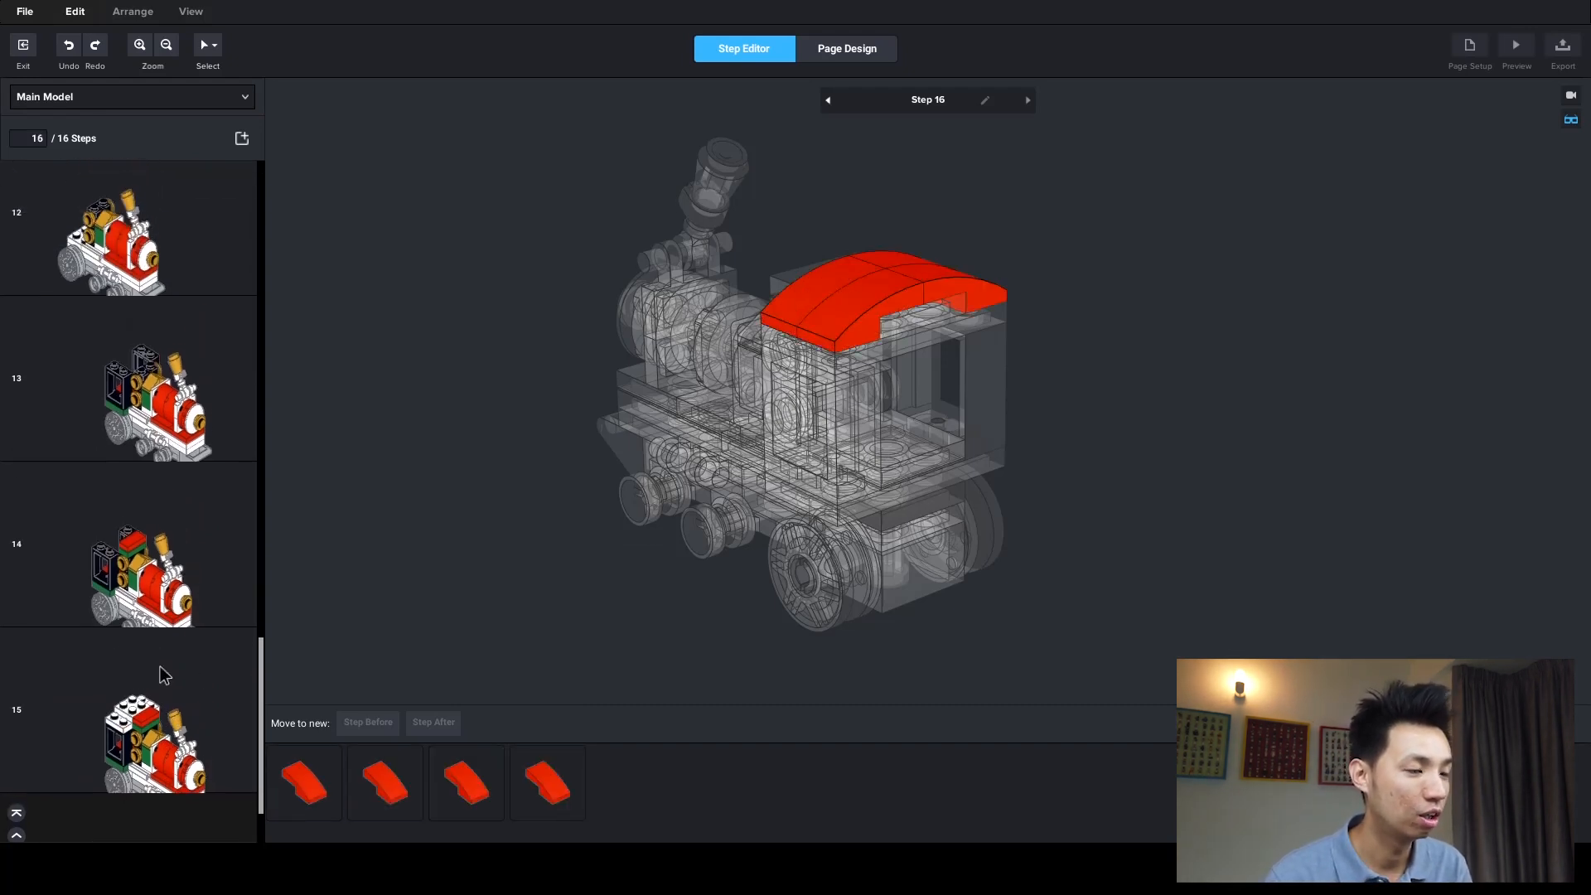
pyautogui.scroll(6, 165, 671)
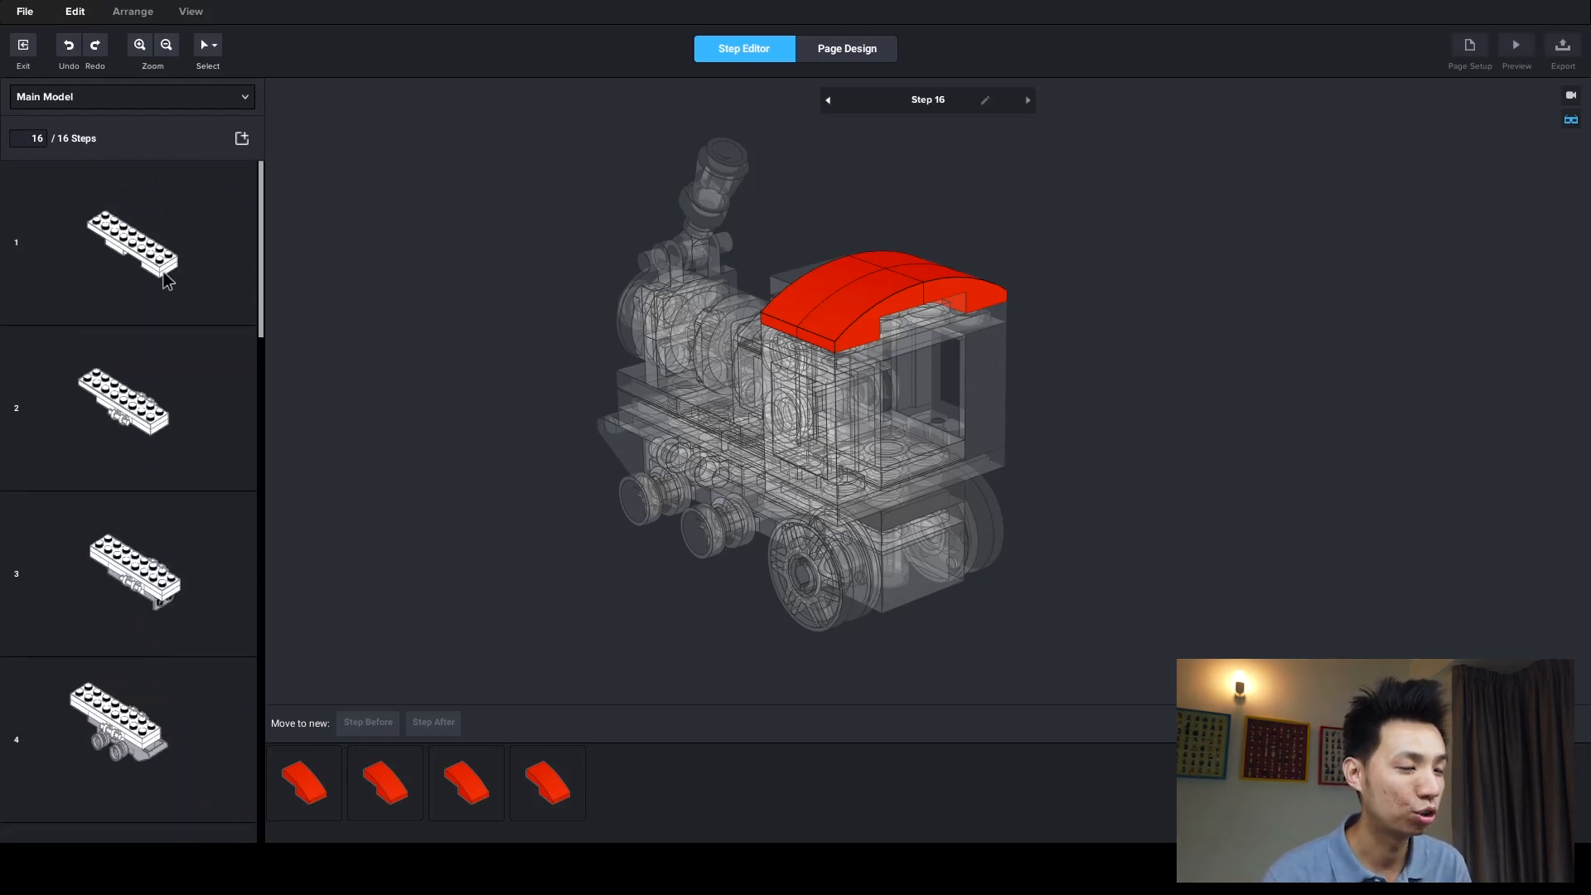
pyautogui.click(168, 274)
pyautogui.moveTo(312, 344); pyautogui.dragTo(647, 448, button='right')
pyautogui.click(137, 421)
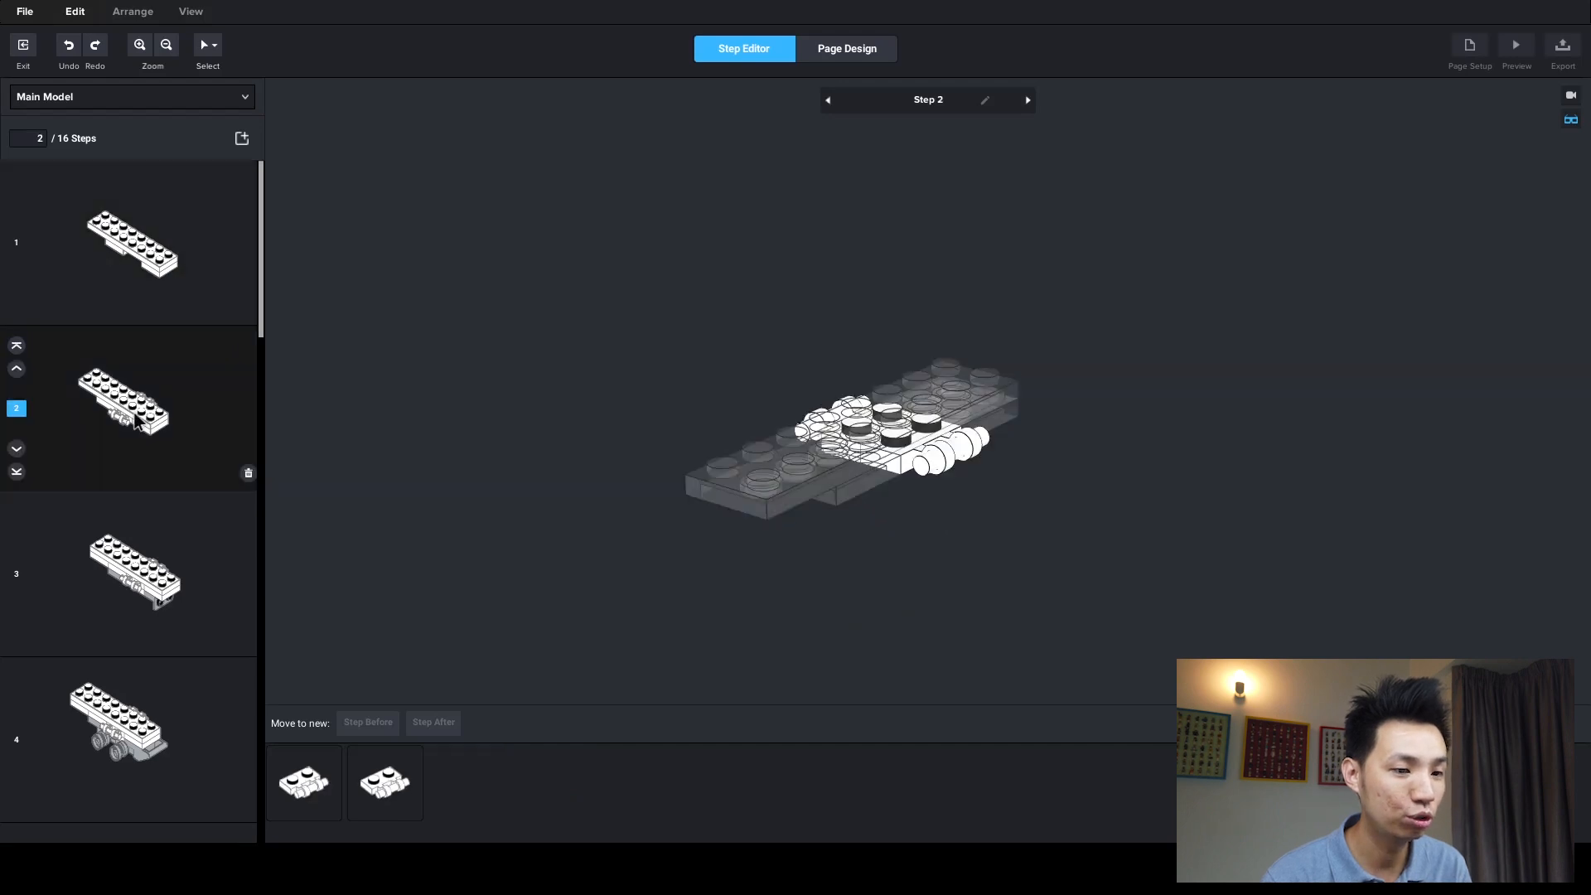
pyautogui.moveTo(602, 463); pyautogui.dragTo(746, 478, button='right')
pyautogui.click(170, 577)
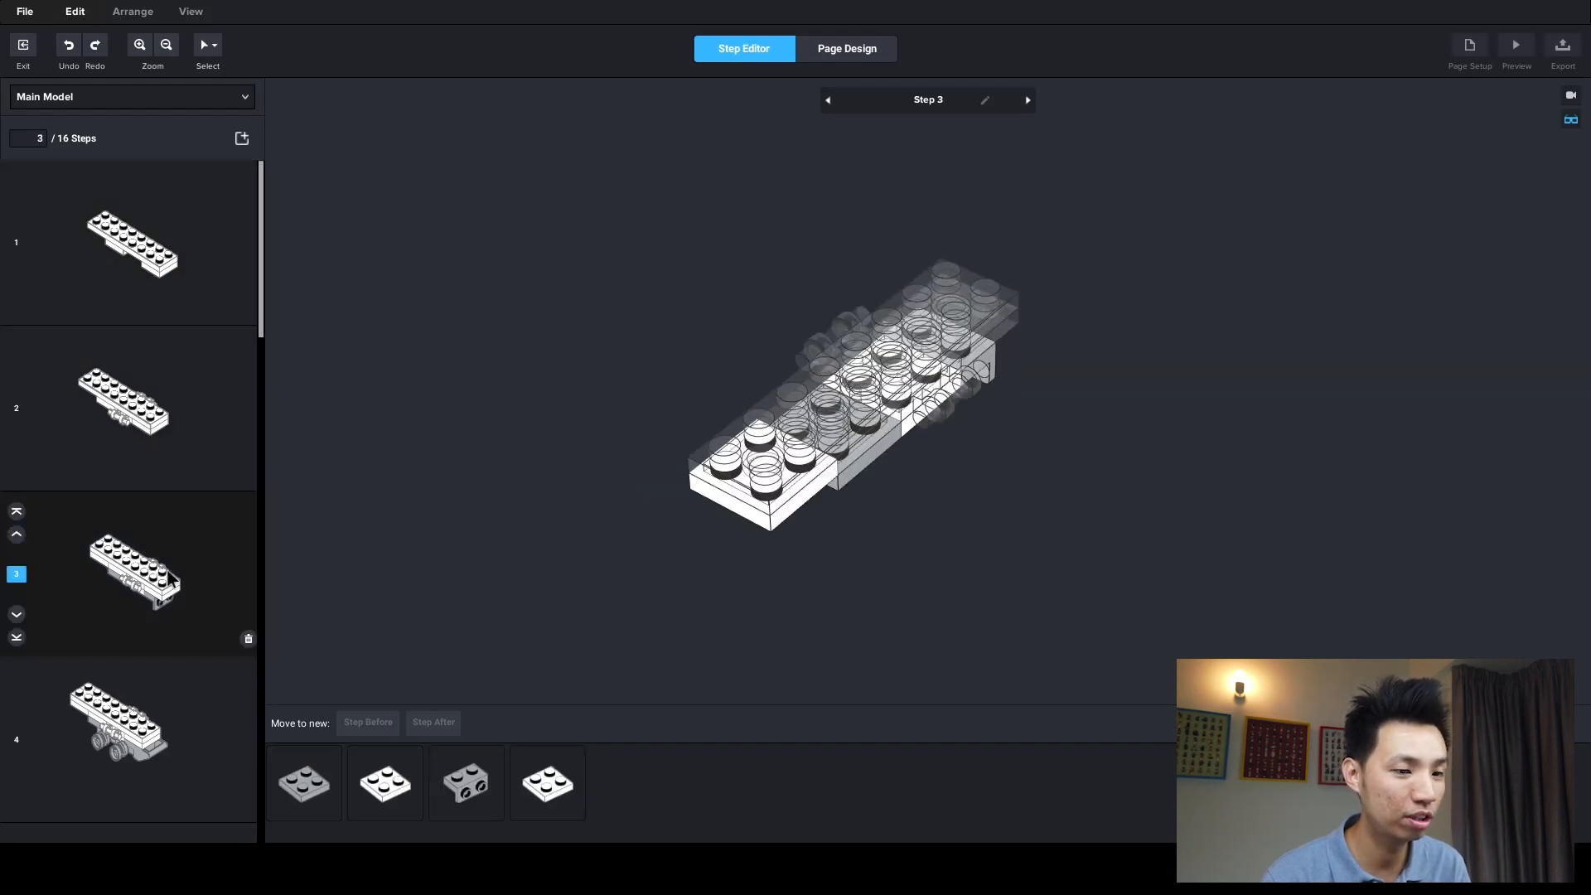
pyautogui.click(160, 729)
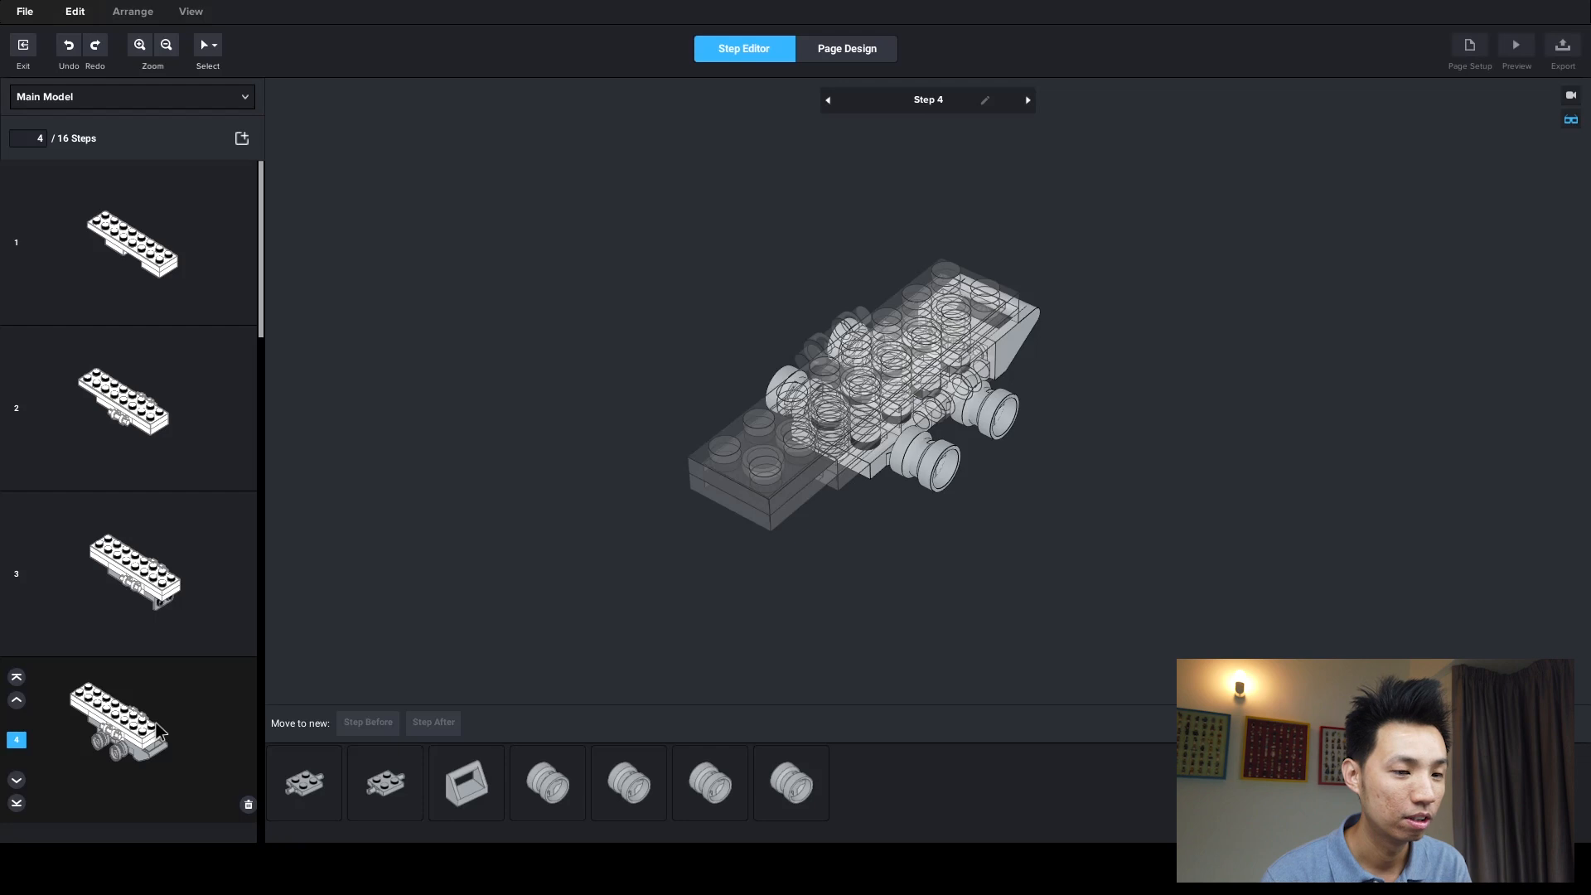
pyautogui.scroll(-2, 157, 718)
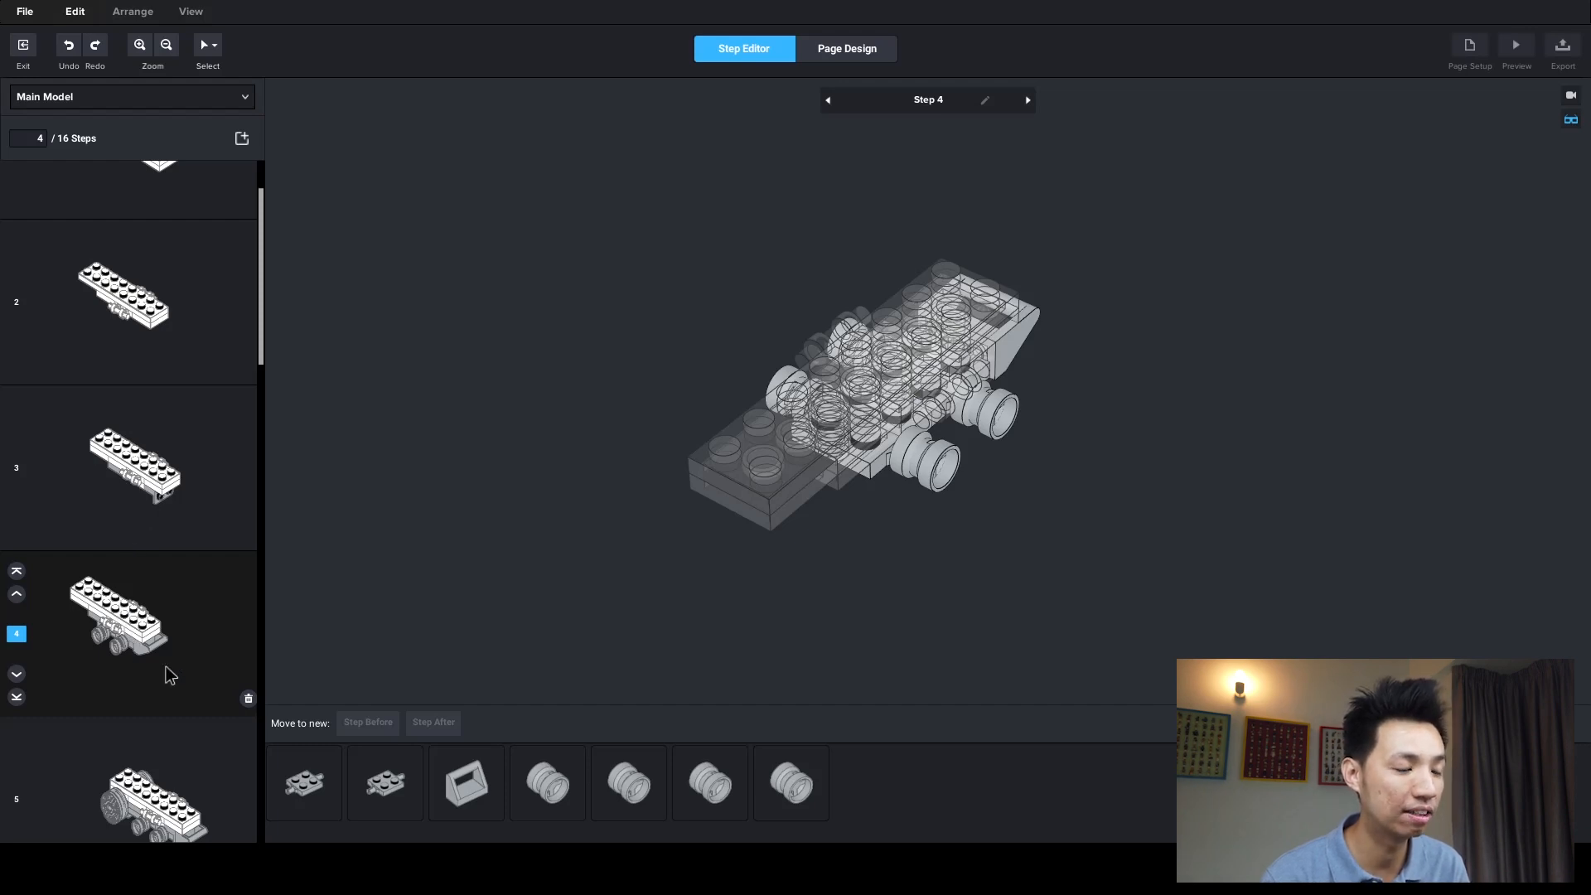
pyautogui.scroll(-1, 149, 660)
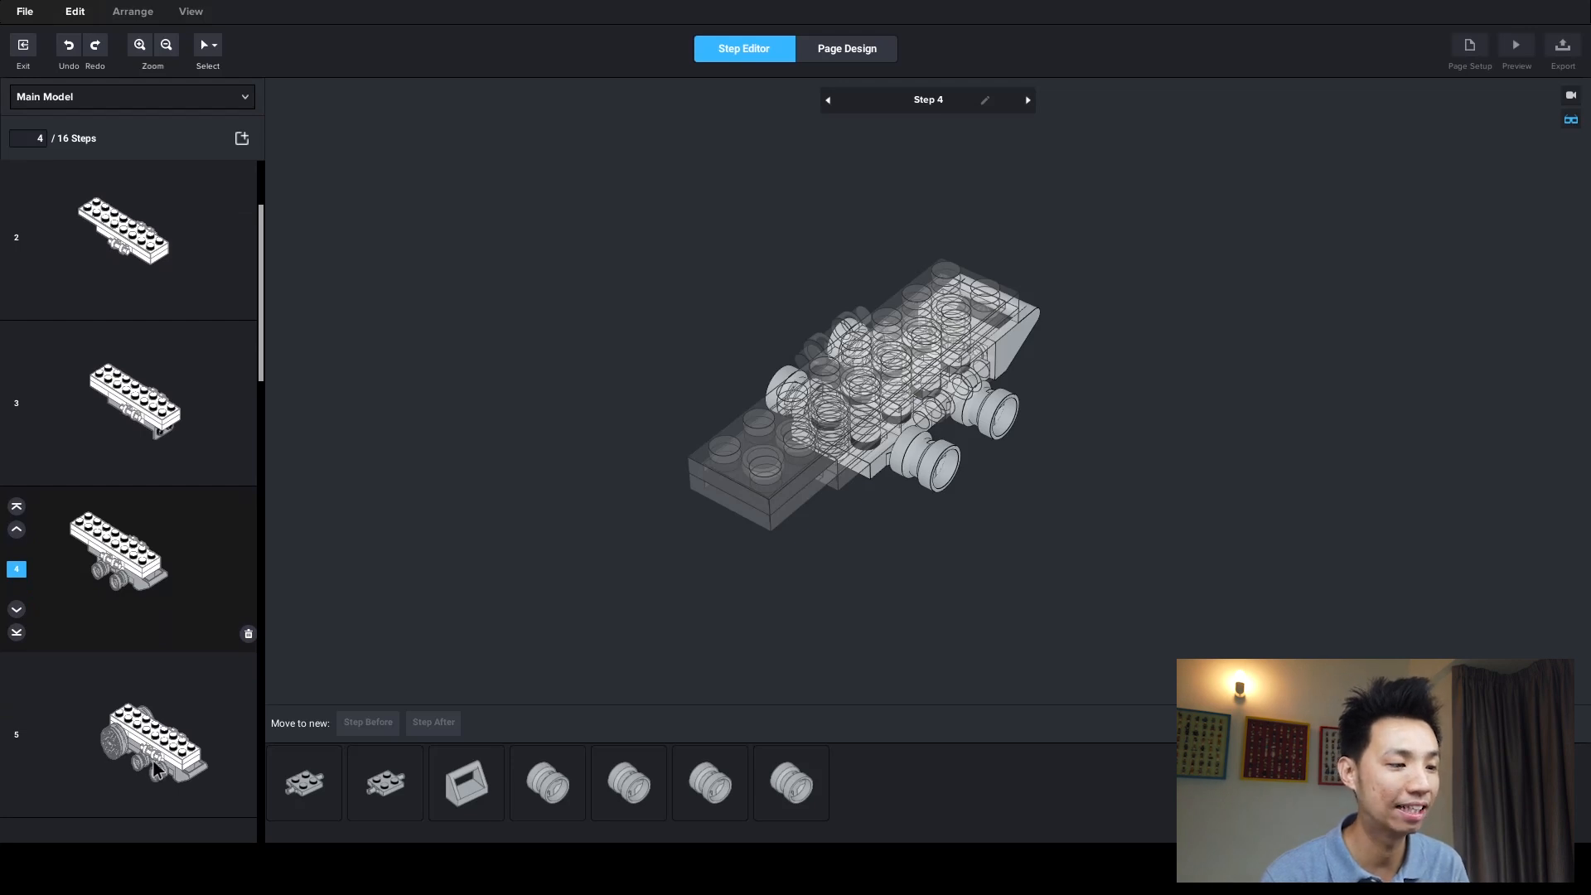
# - Review building steps 5 to 9, checking which parts each one adds to the chassis and cab
pyautogui.click(157, 754)
pyautogui.scroll(-1, 157, 752)
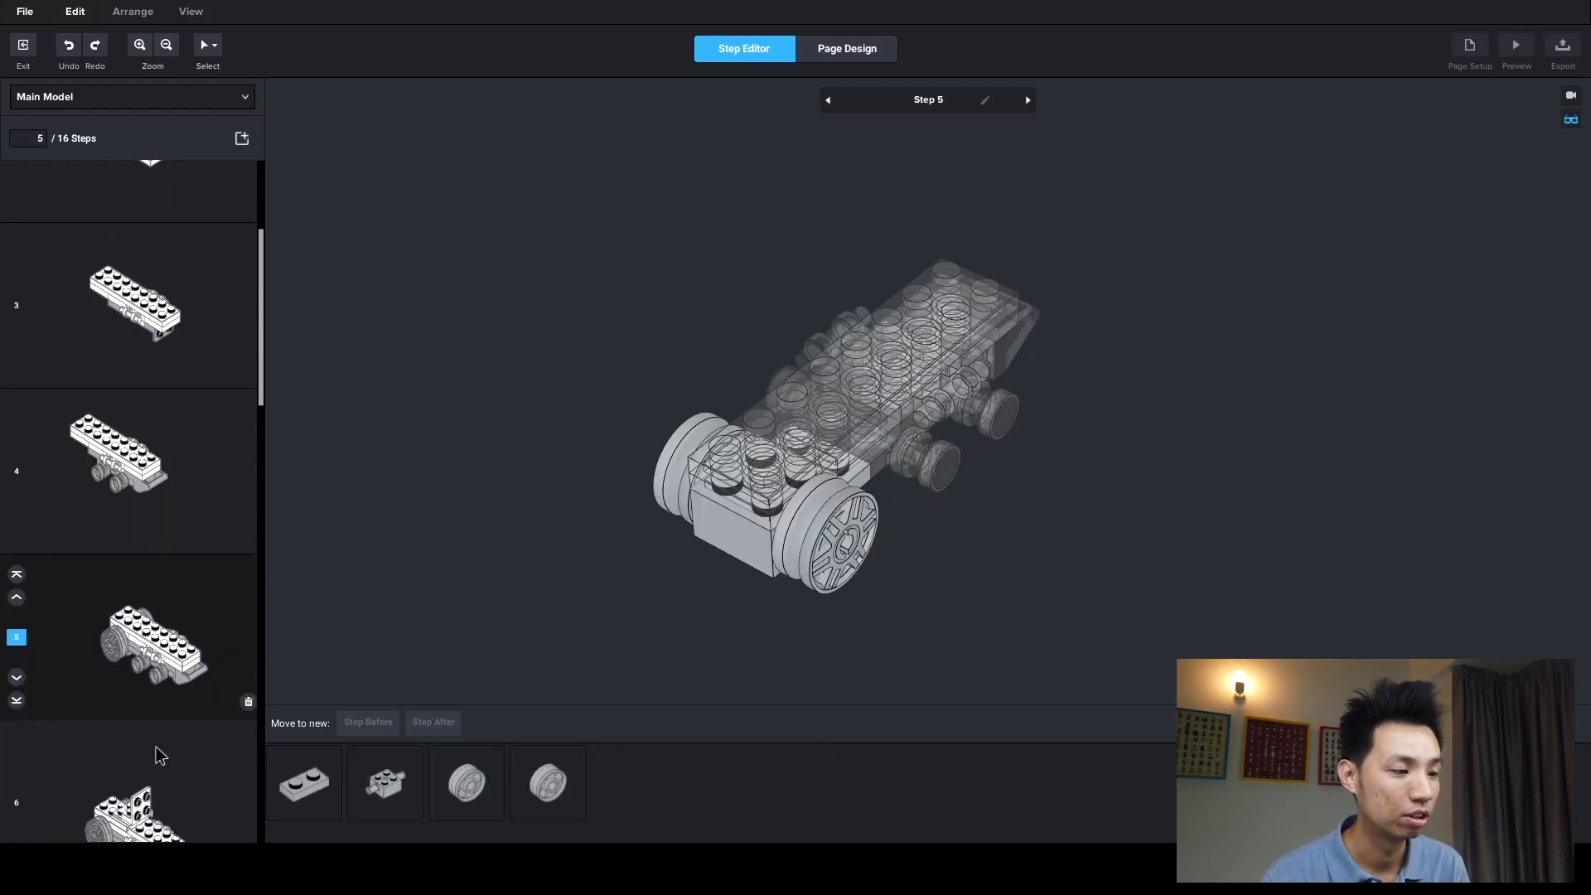
pyautogui.click(159, 786)
pyautogui.scroll(-3, 163, 746)
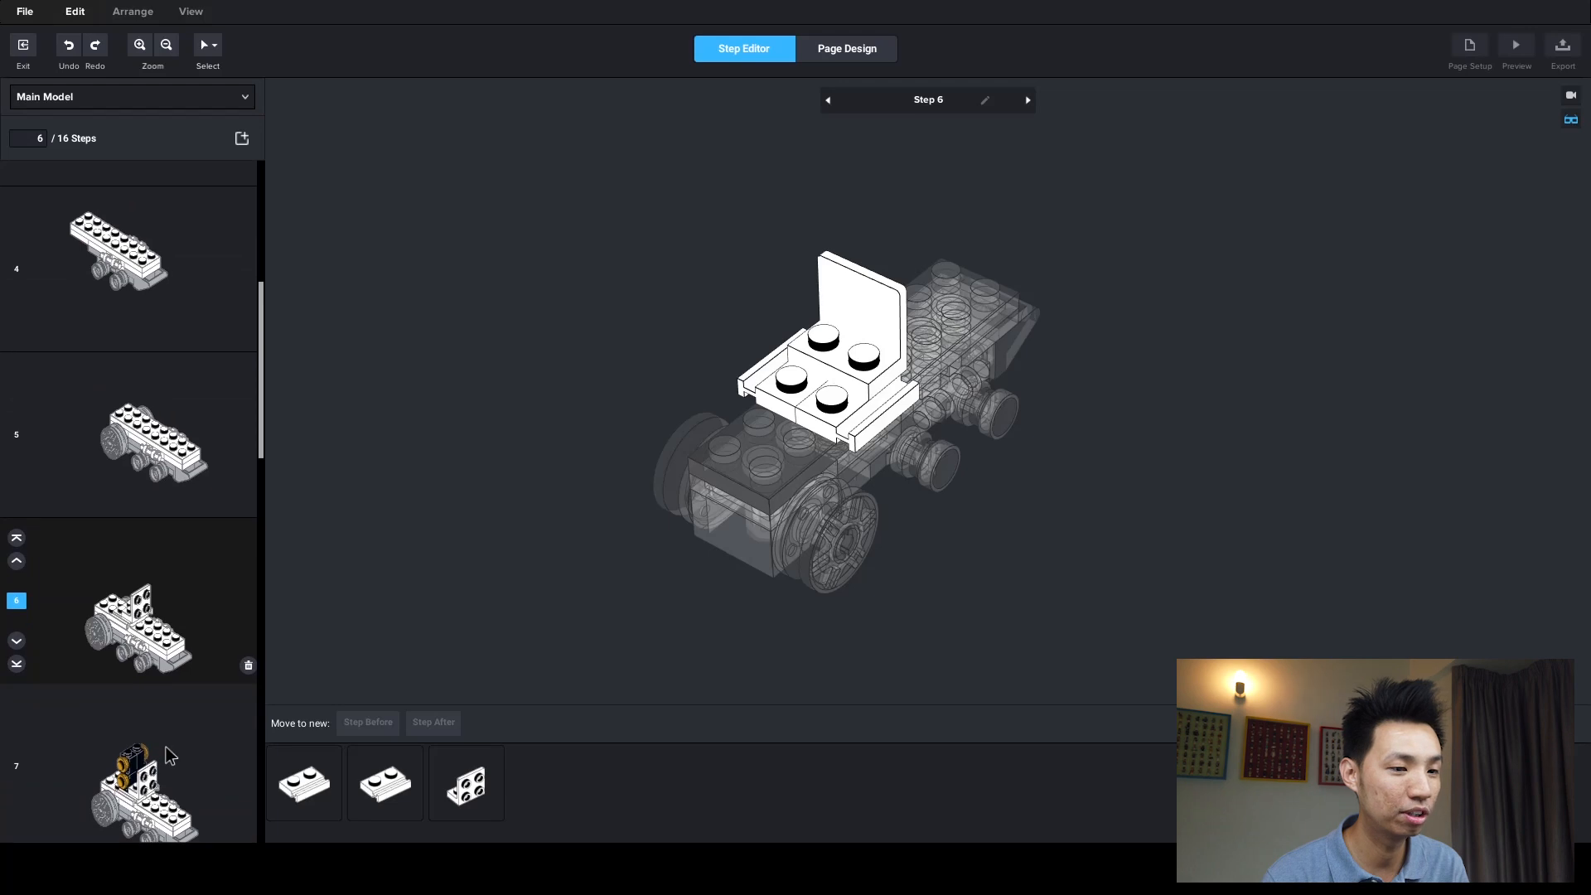
pyautogui.click(165, 766)
pyautogui.click(159, 791)
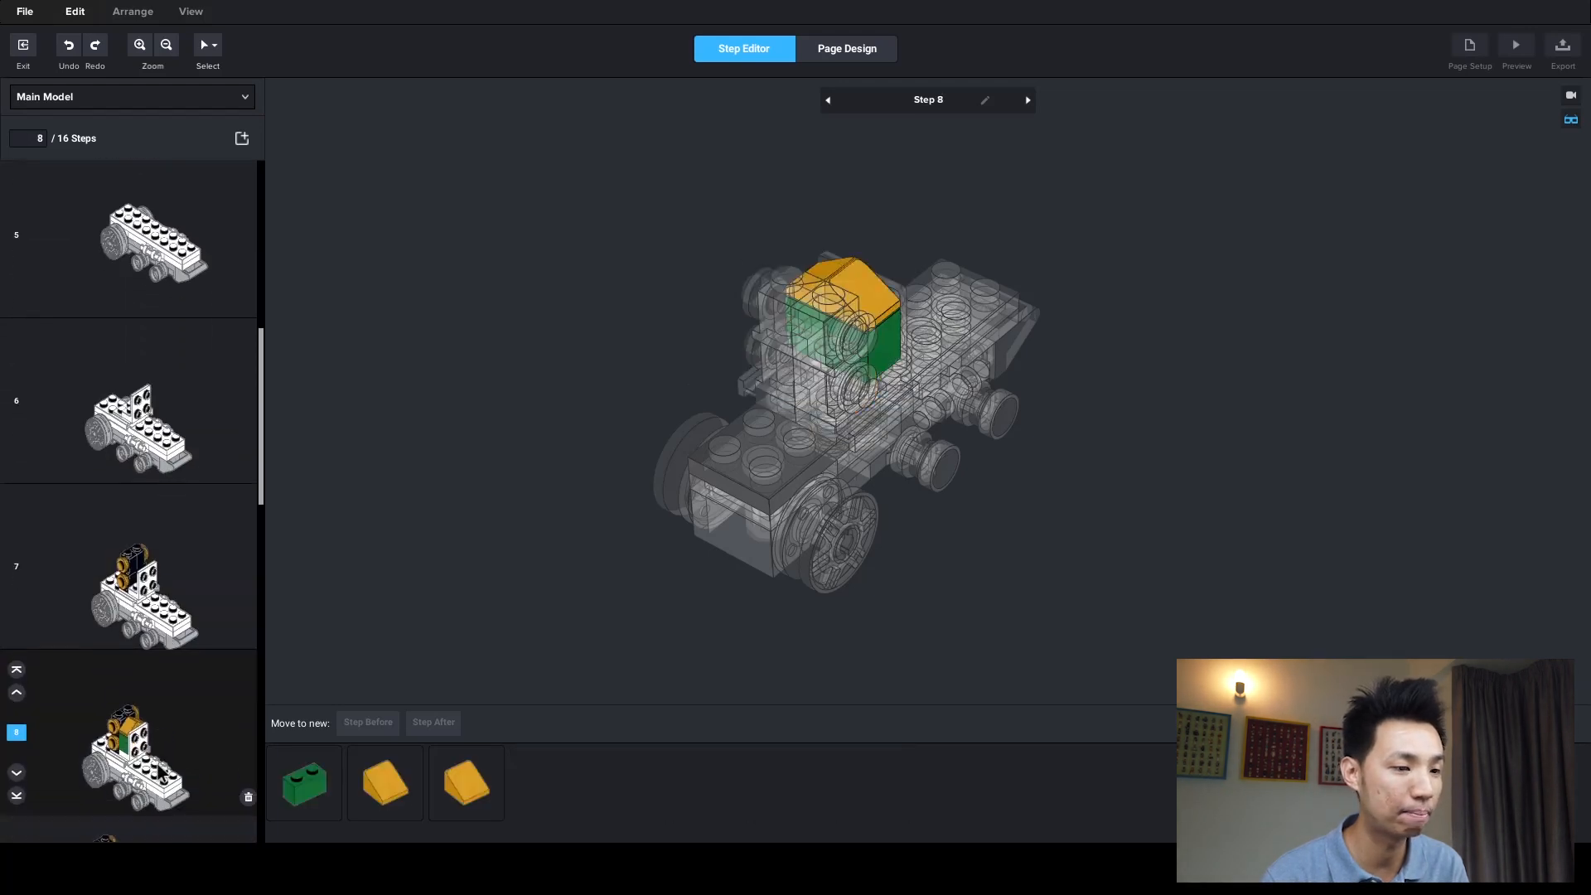
pyautogui.click(164, 696)
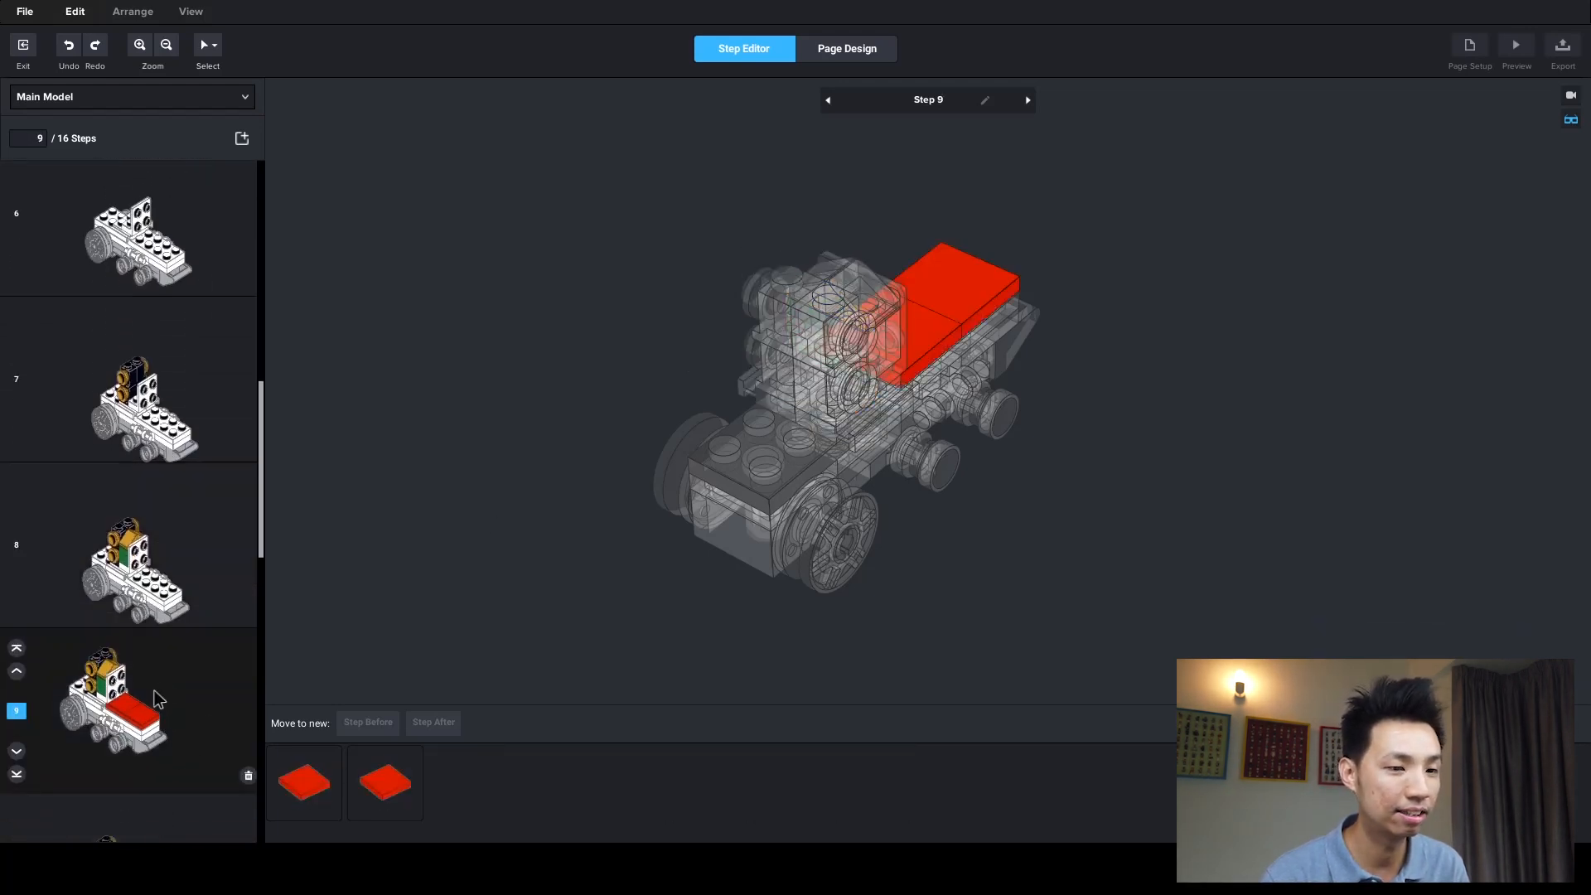
pyautogui.scroll(-1, 132, 689)
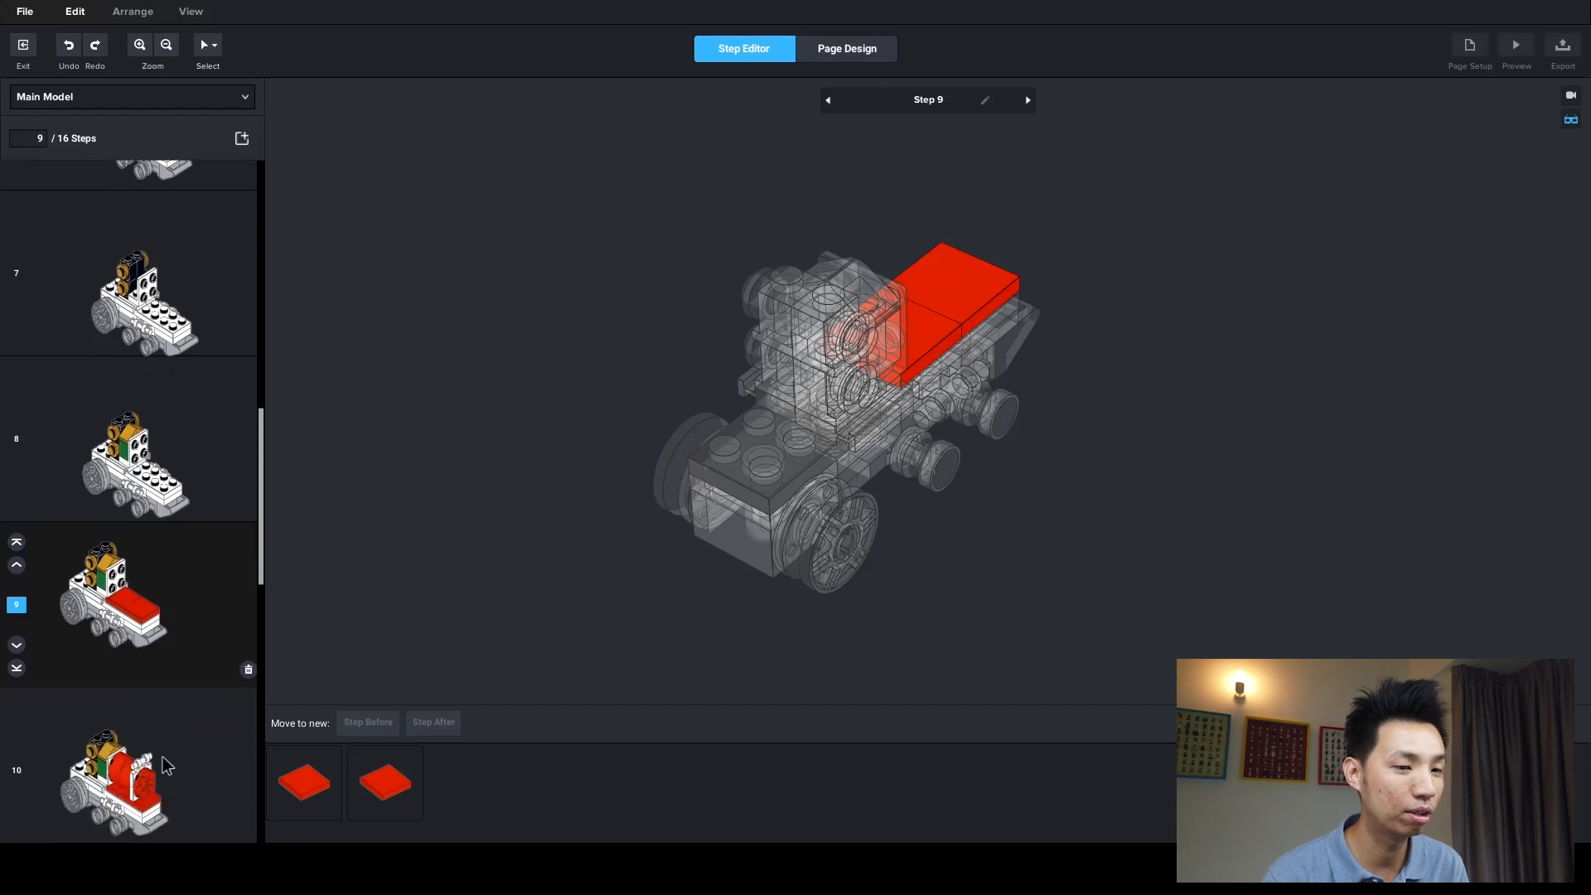
# - Review building steps 10 to 16, from the red boiler through to the cab roof
pyautogui.click(162, 757)
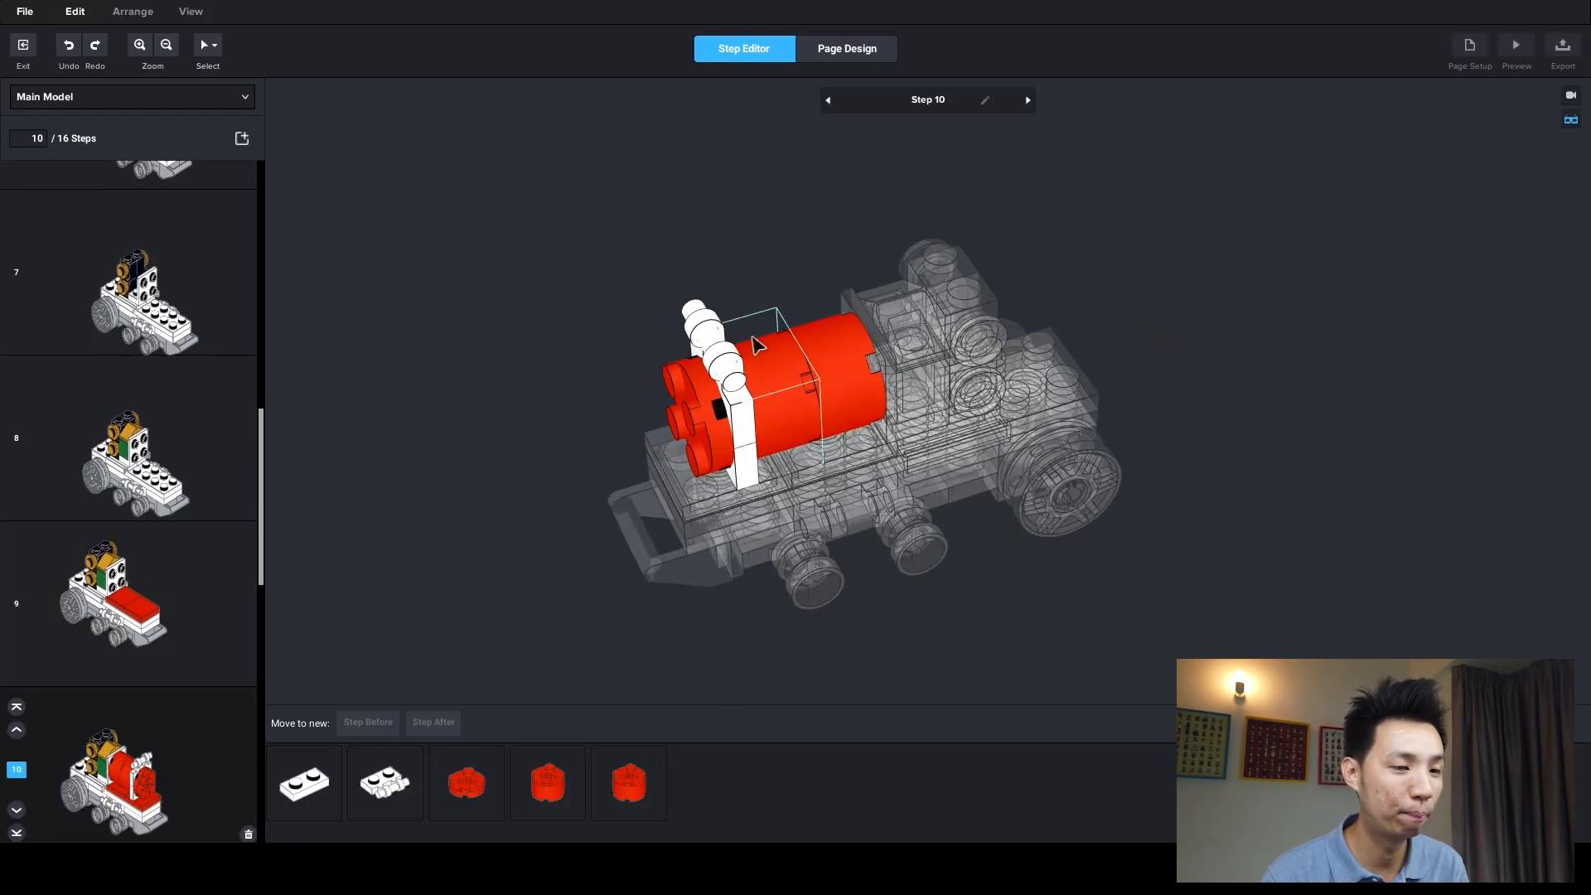
pyautogui.scroll(-1, 124, 704)
pyautogui.click(119, 709)
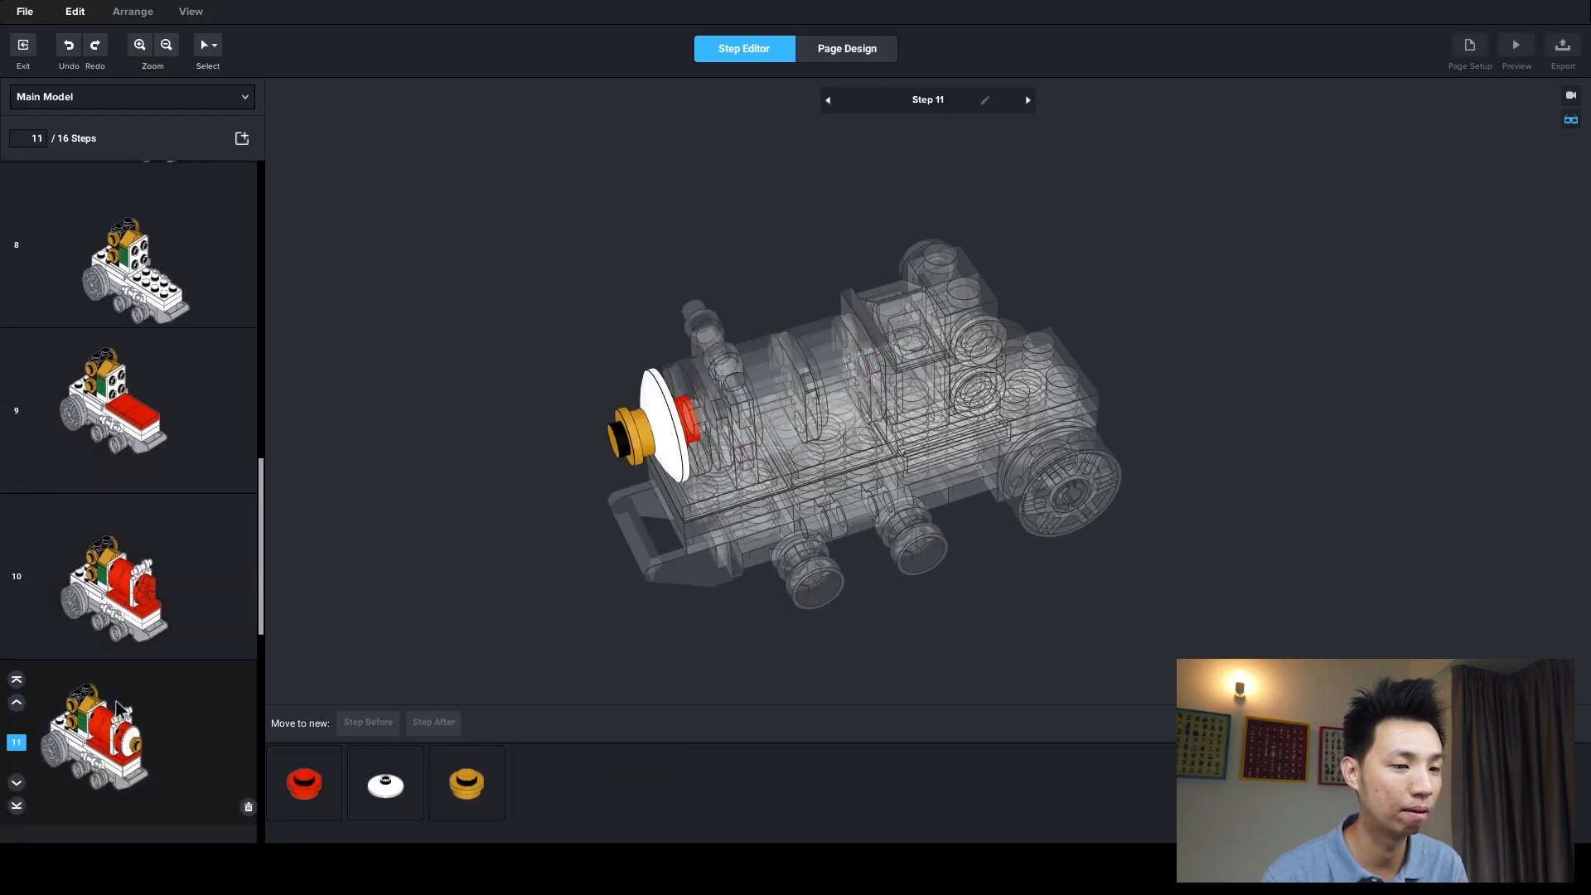
pyautogui.scroll(-3, 119, 709)
pyautogui.click(125, 710)
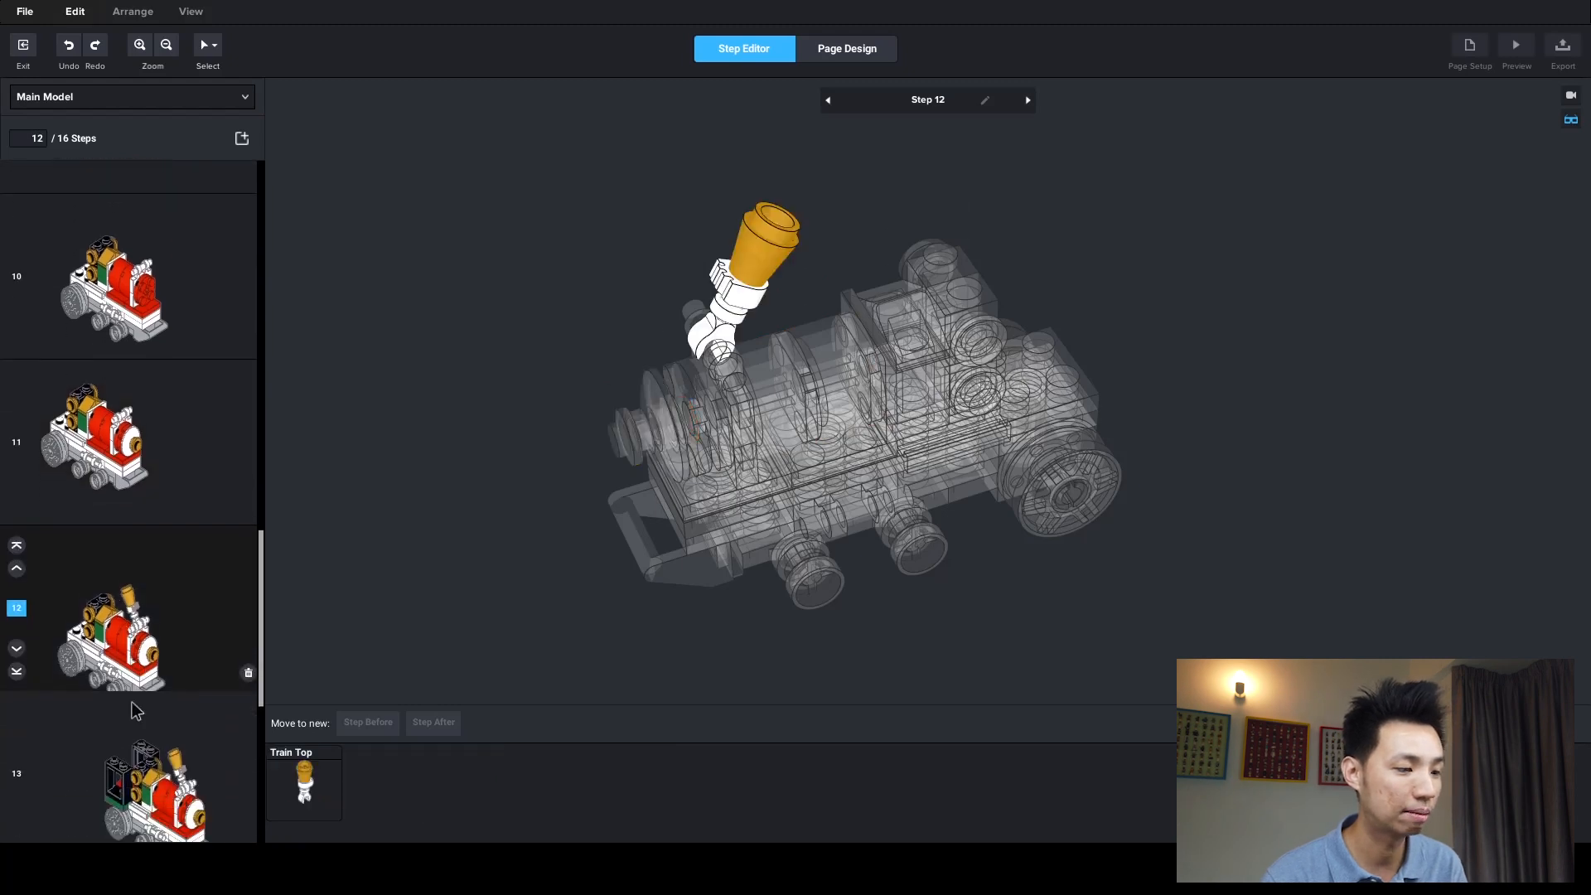
pyautogui.click(137, 711)
pyautogui.click(163, 797)
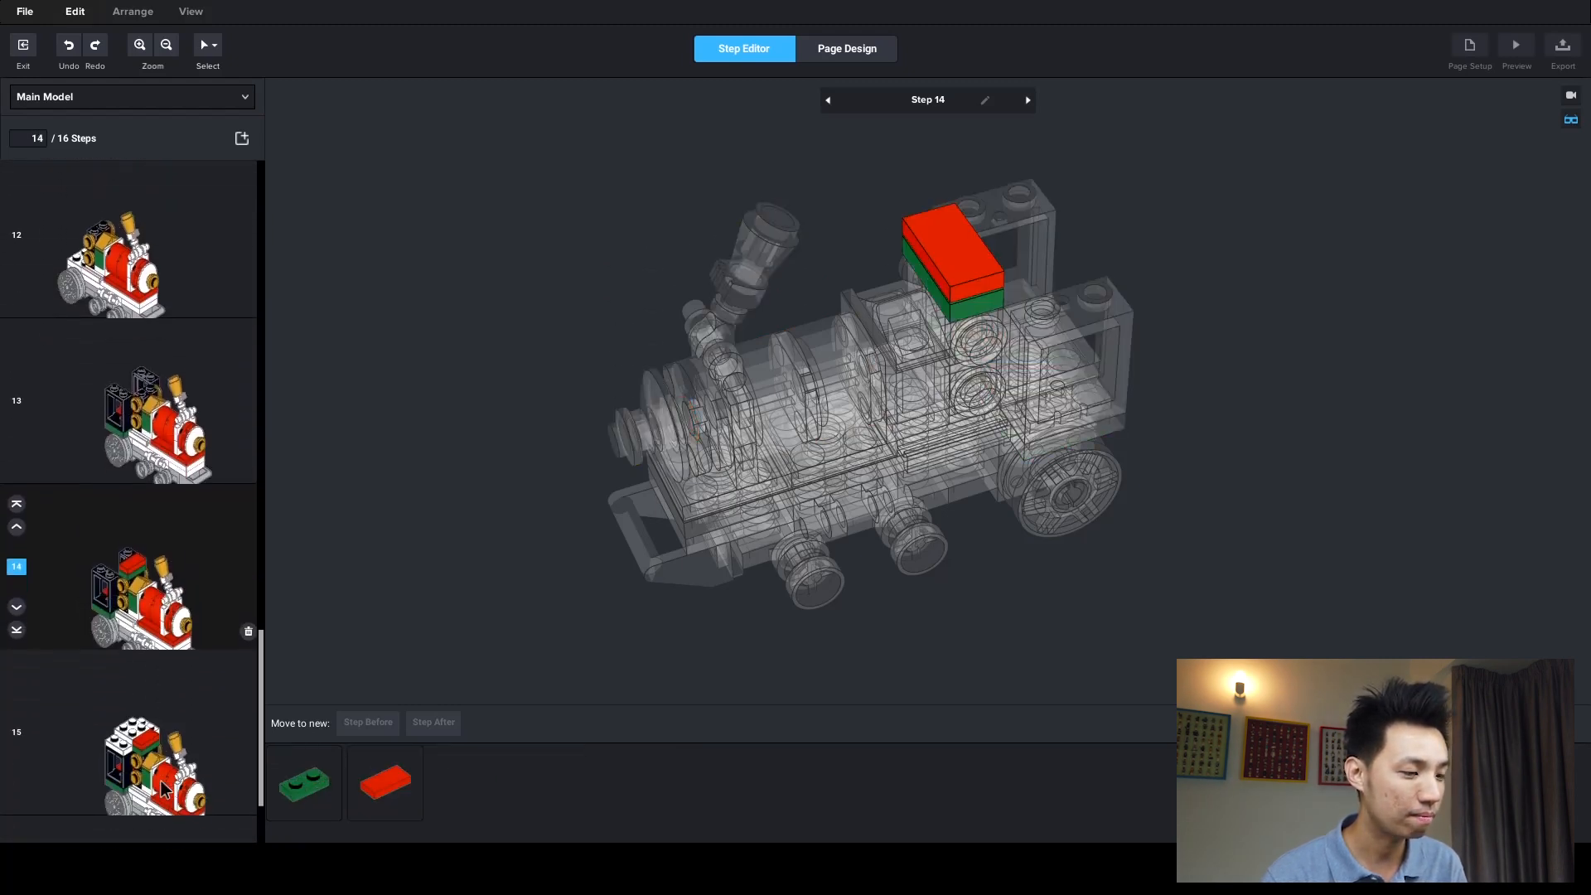
pyautogui.click(162, 789)
pyautogui.click(168, 774)
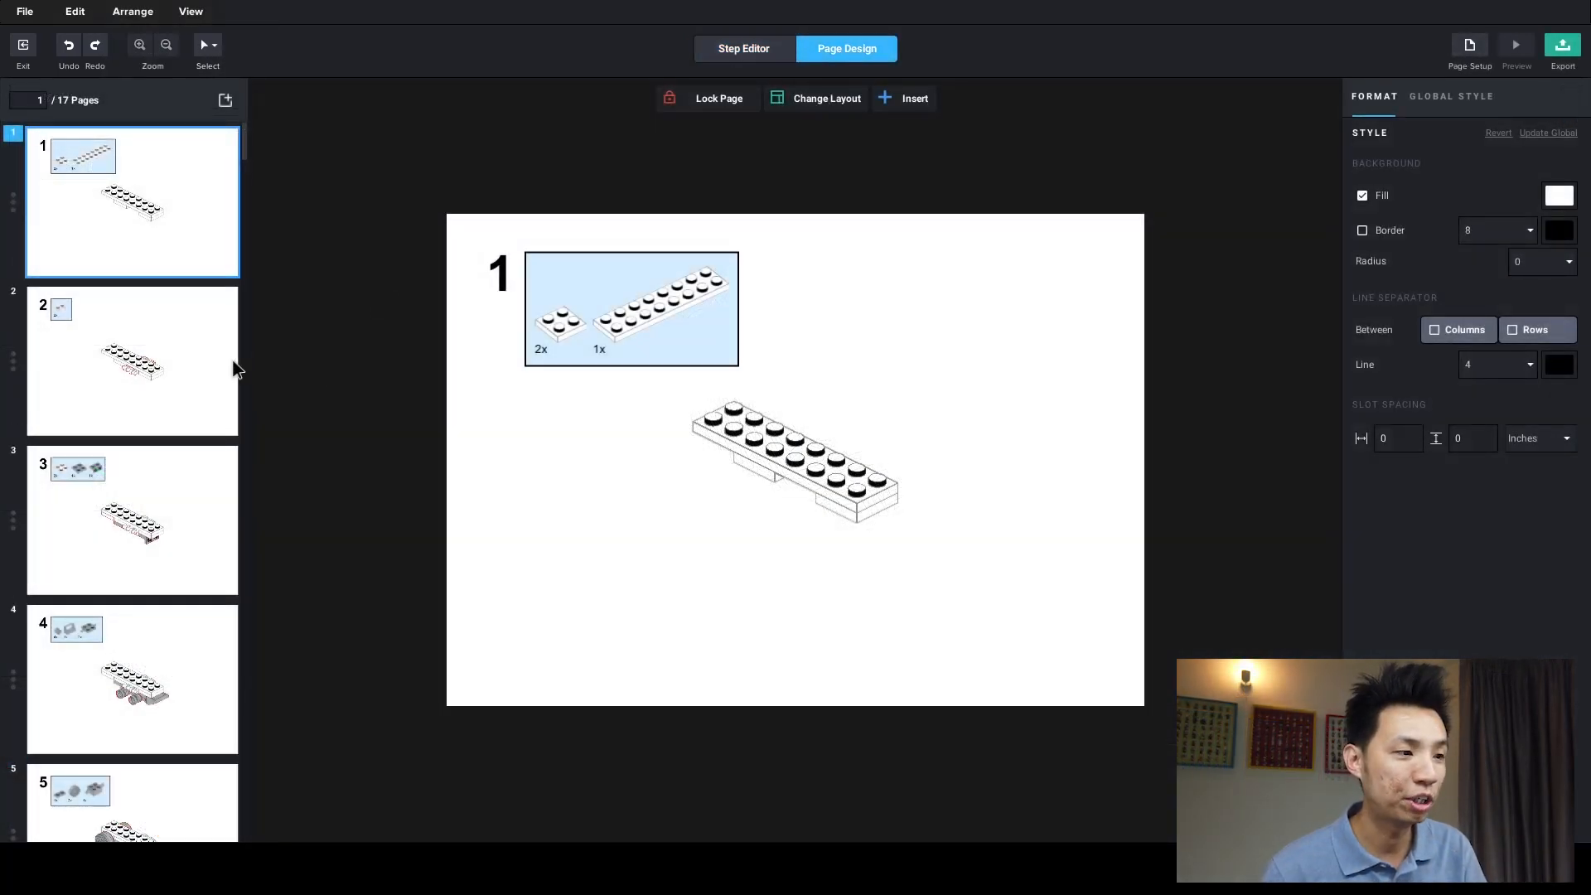
# - Look through the instruction pages in the page design view, checking each step's model picture and parts list
pyautogui.click(171, 392)
pyautogui.scroll(-2, 171, 393)
pyautogui.scroll(-8, 171, 396)
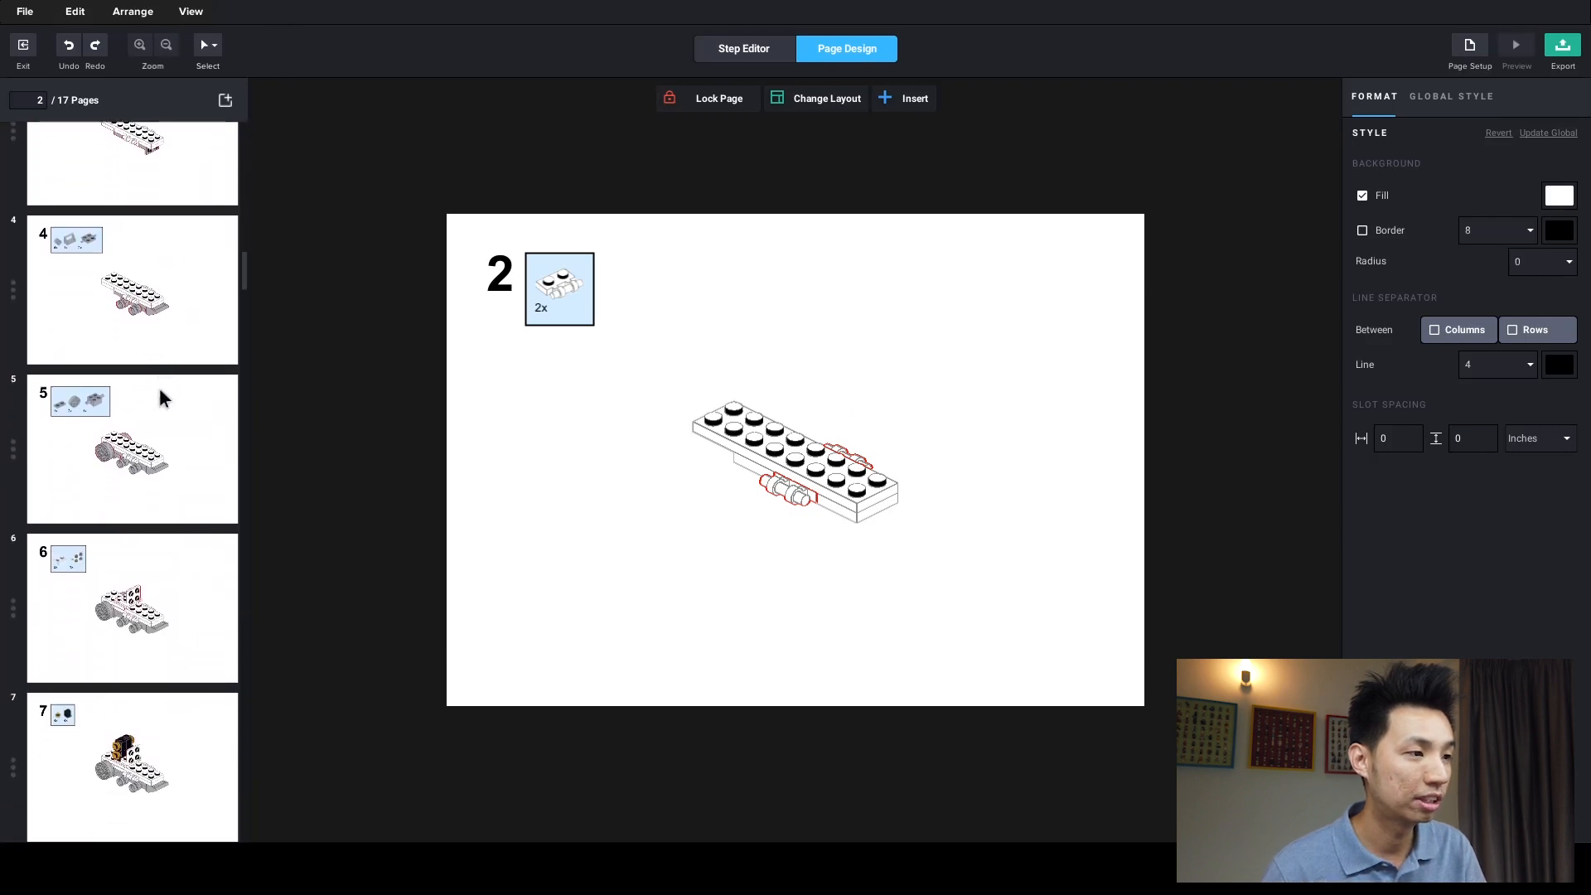
pyautogui.scroll(-8, 159, 388)
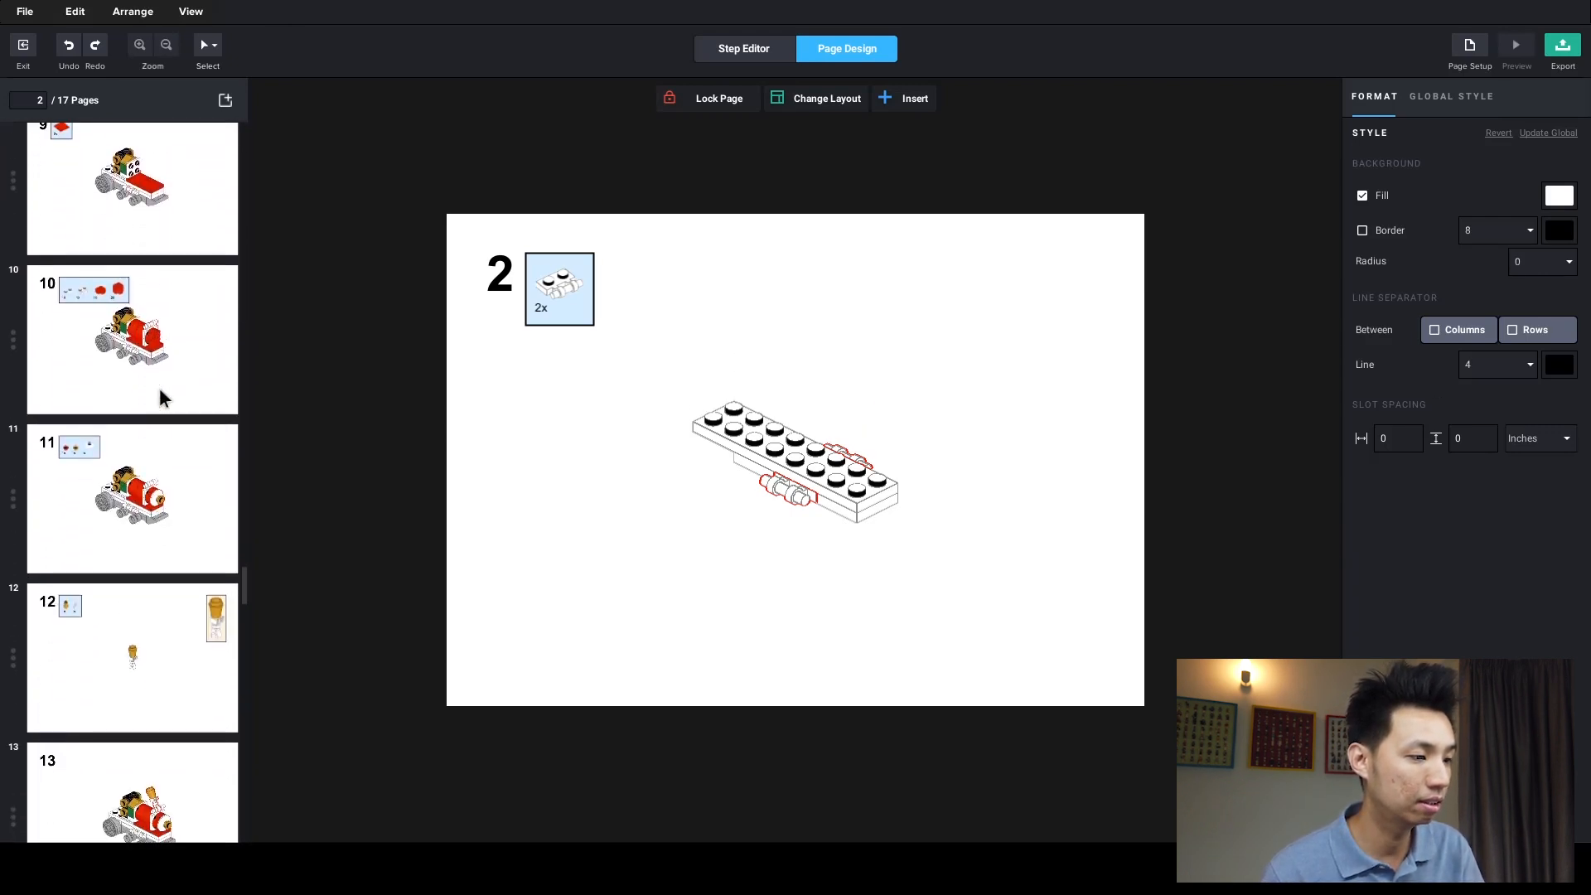
pyautogui.click(197, 694)
pyautogui.scroll(-2, 196, 696)
pyautogui.scroll(-3, 196, 696)
pyautogui.click(196, 693)
pyautogui.scroll(-1, 186, 738)
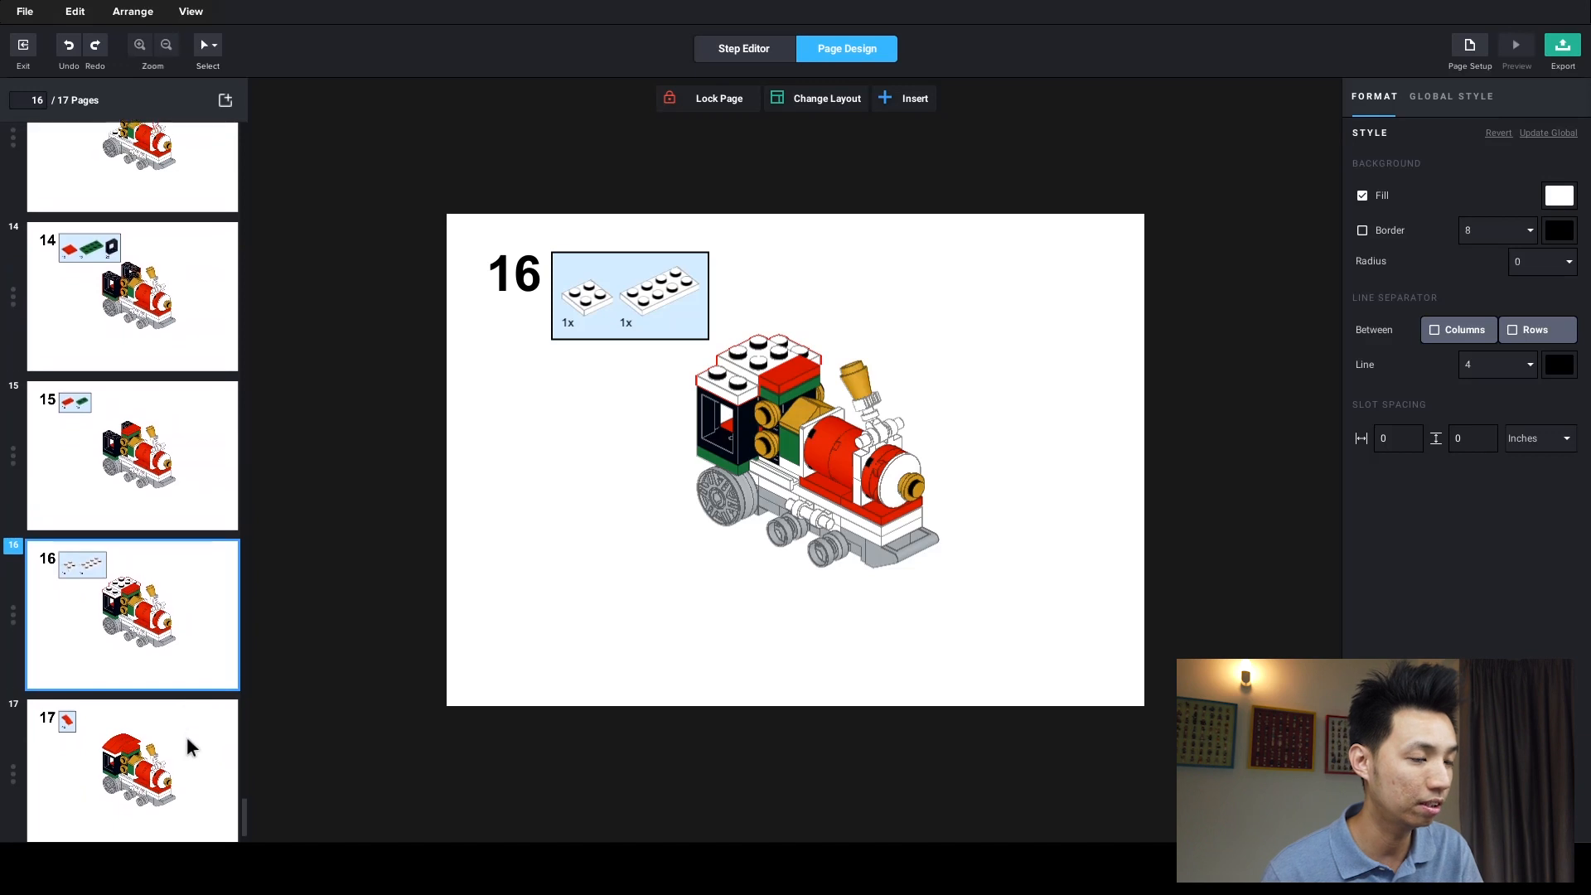
pyautogui.click(148, 455)
pyautogui.scroll(5, 145, 460)
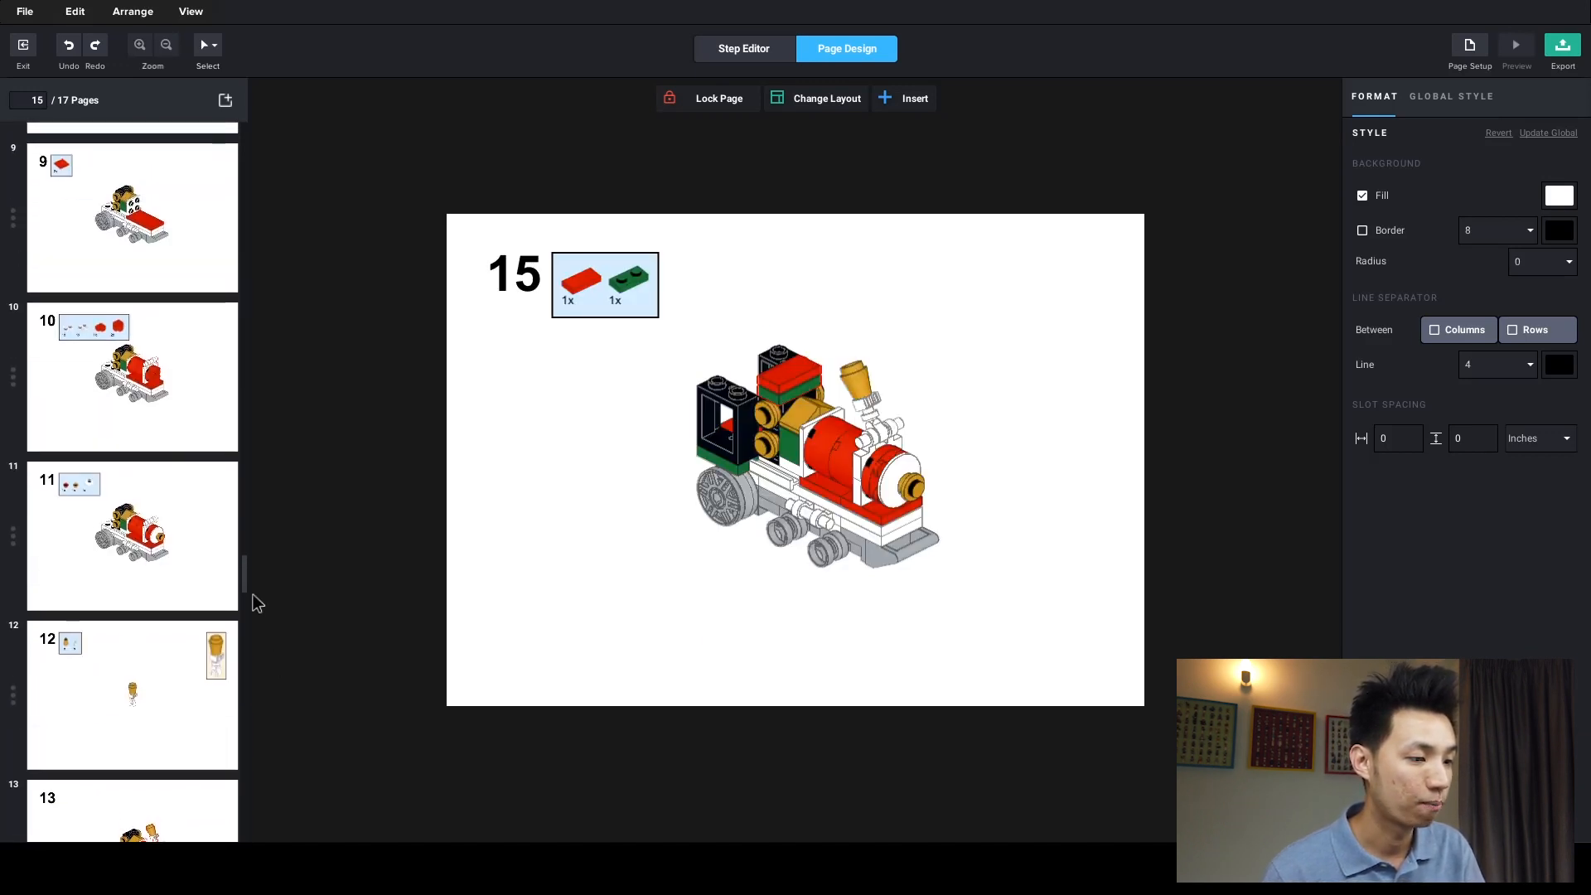
pyautogui.moveTo(243, 580); pyautogui.dragTo(234, 215)
pyautogui.scroll(3, 235, 214)
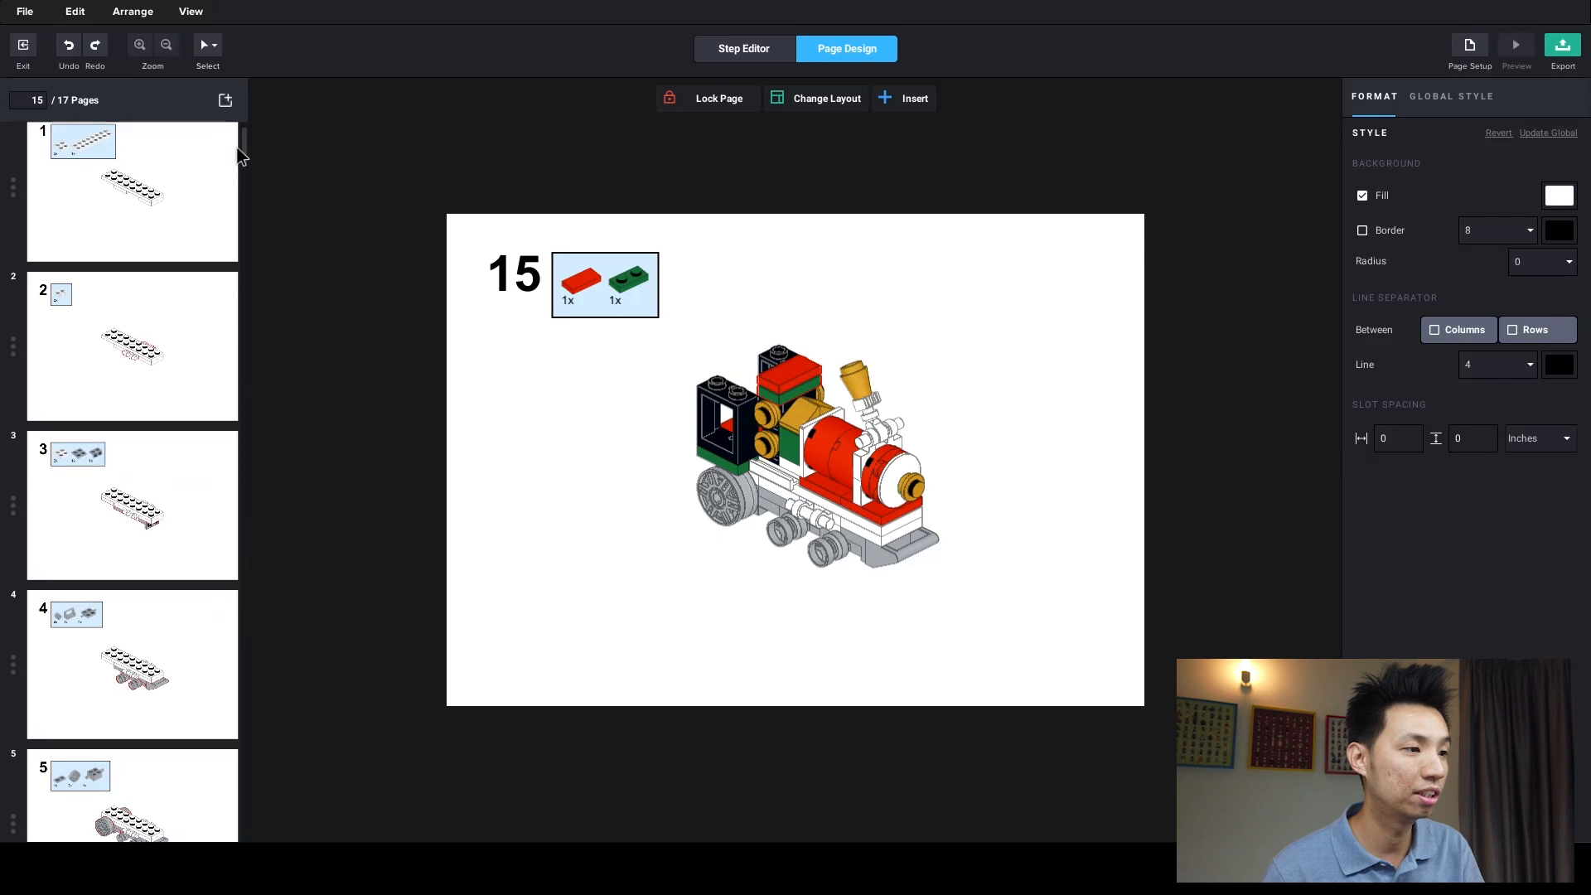
# - Open page 3 of the instructions and select its model picture for editing
pyautogui.click(207, 221)
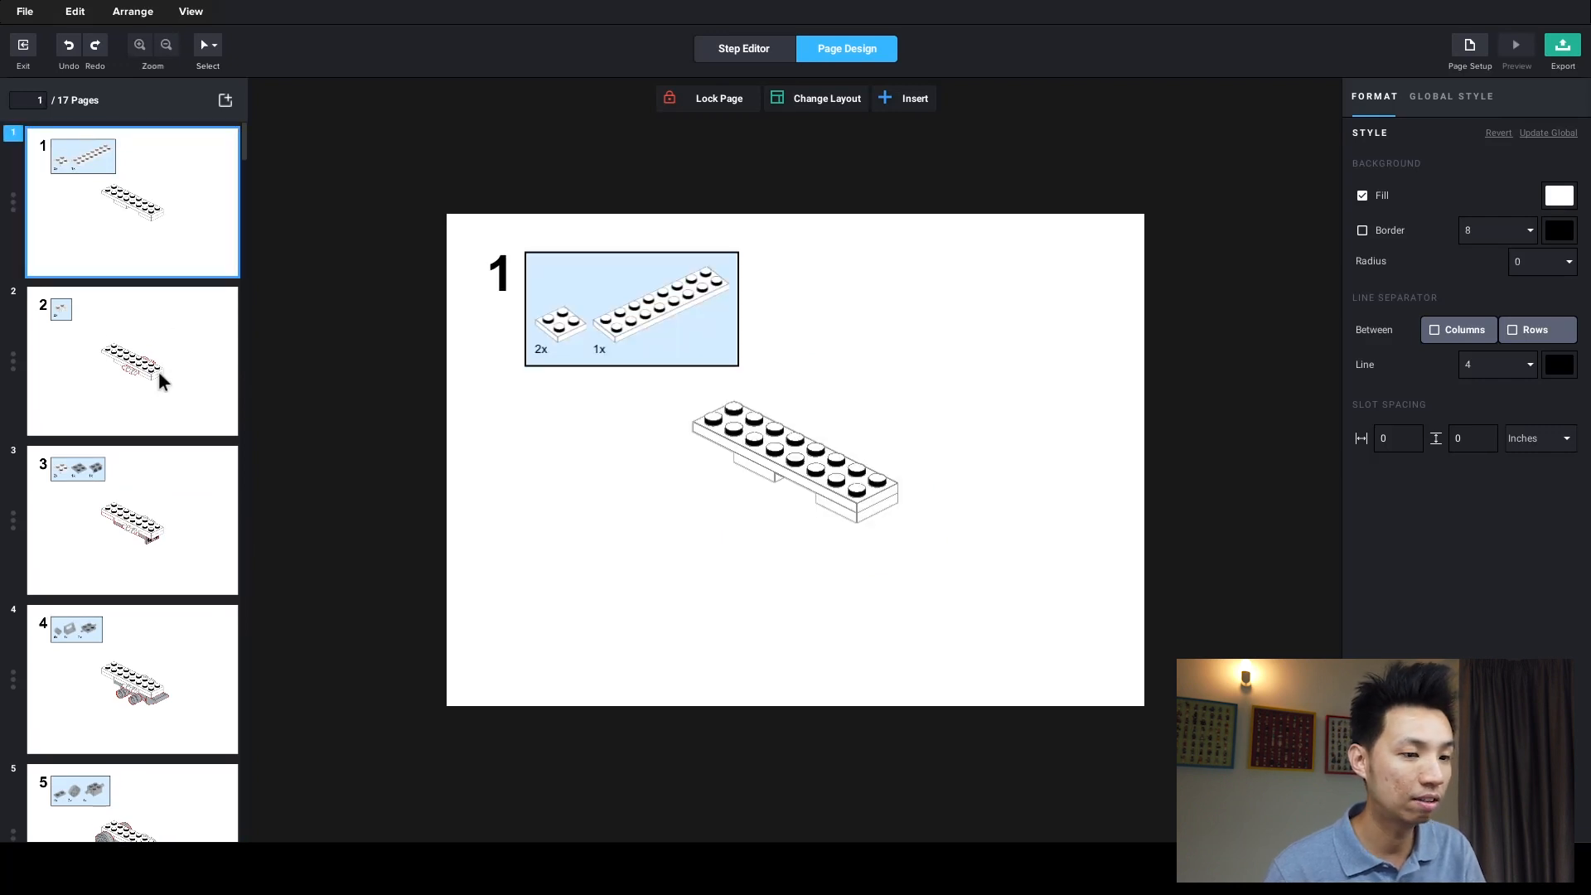
pyautogui.click(147, 399)
pyautogui.click(147, 526)
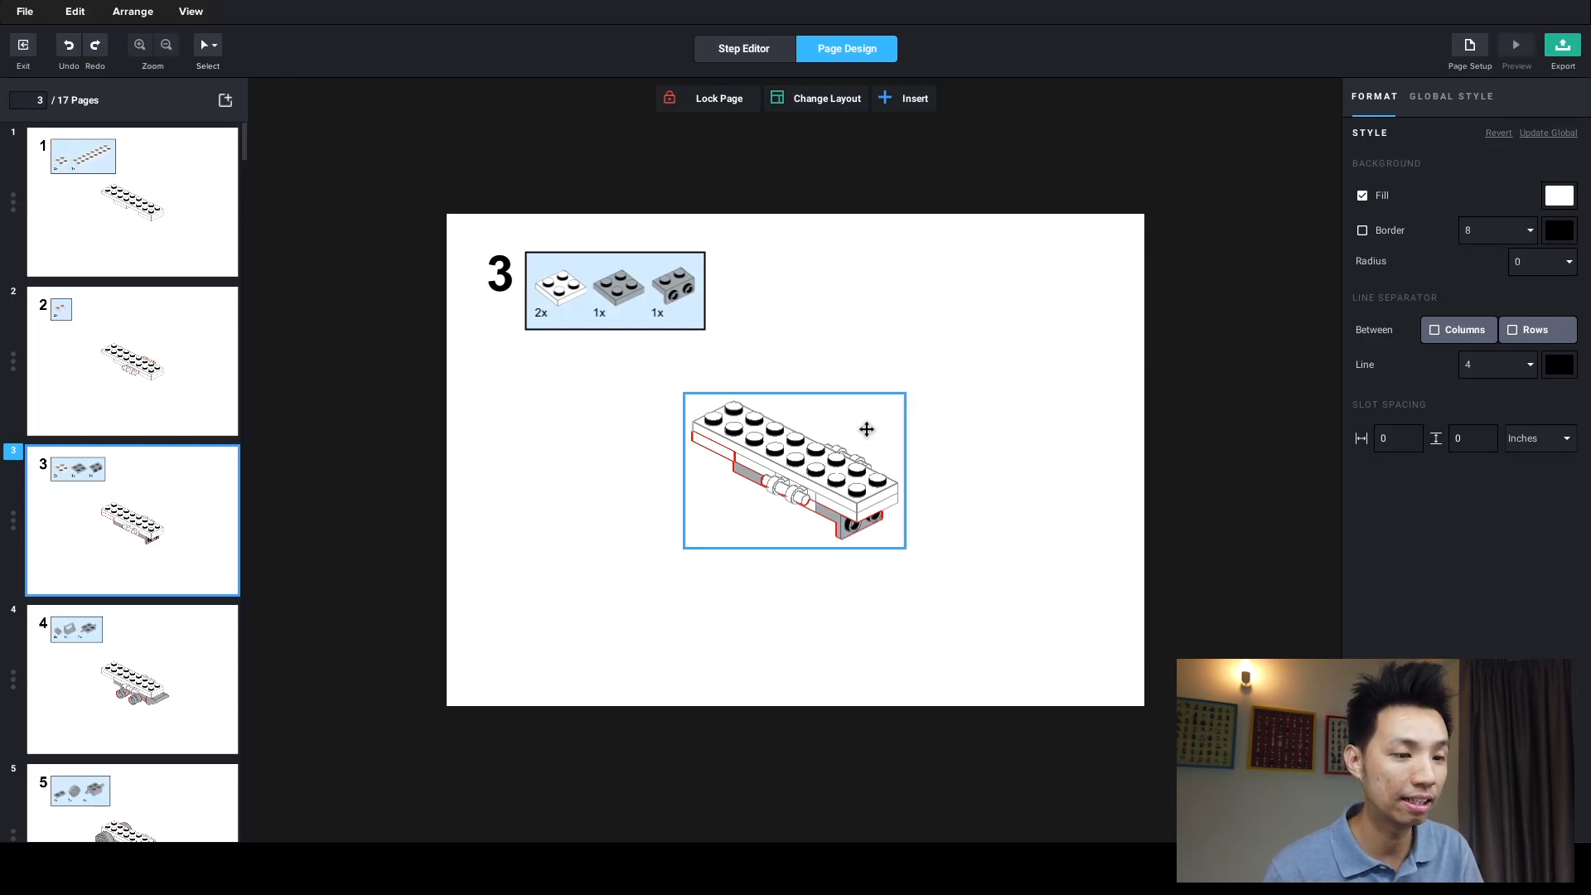
pyautogui.click(866, 429)
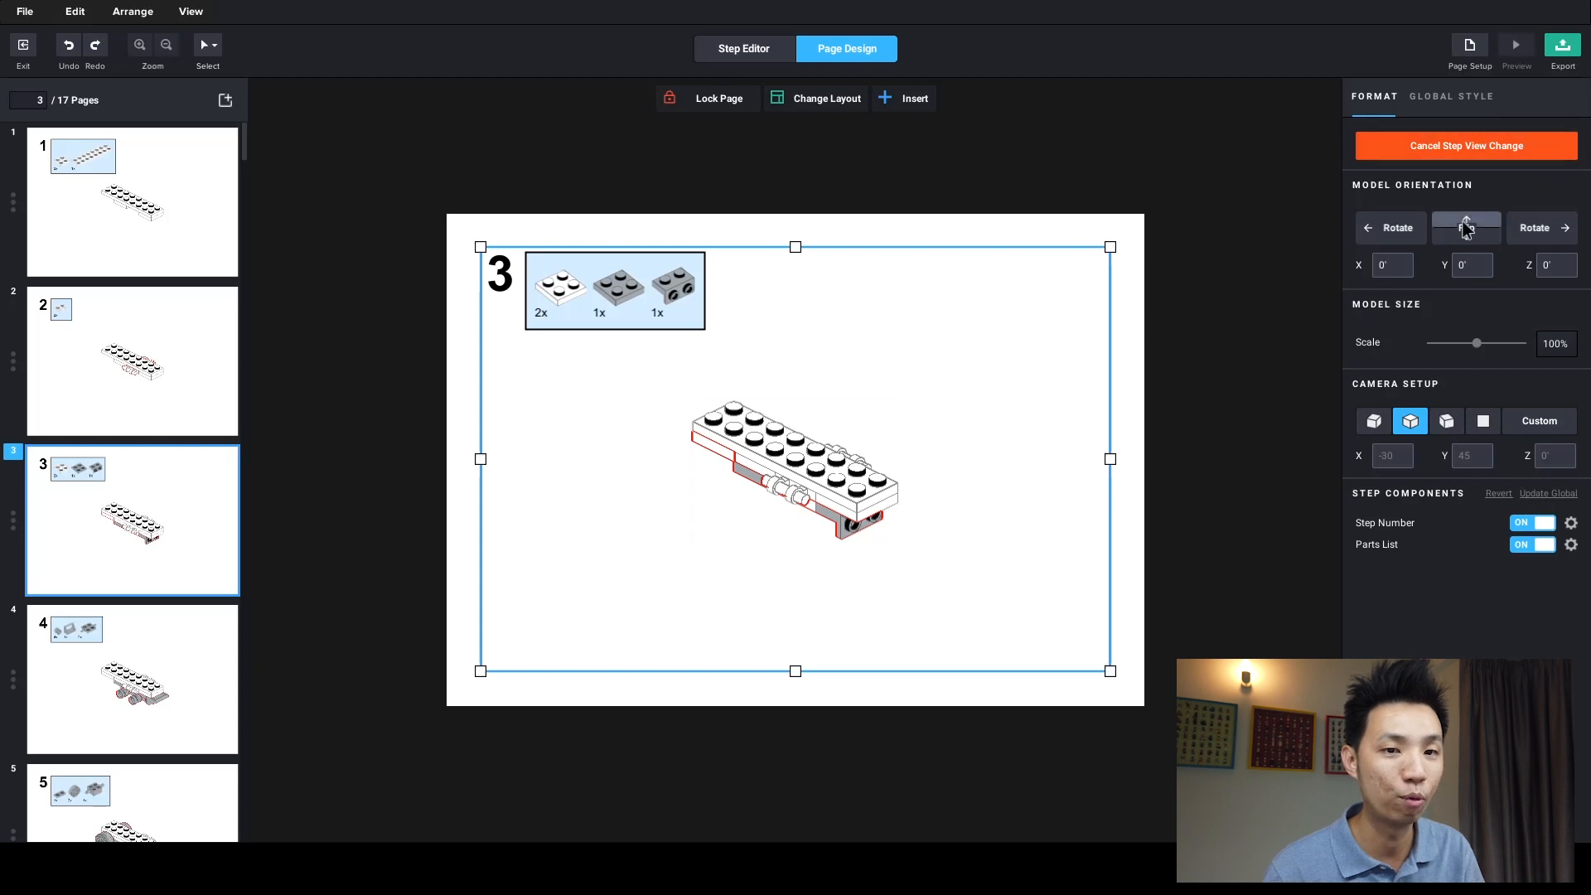
# - Try flipping and rotating the step 3 model in 90-degree turns, and return it to its original orientation
pyautogui.click(1487, 231)
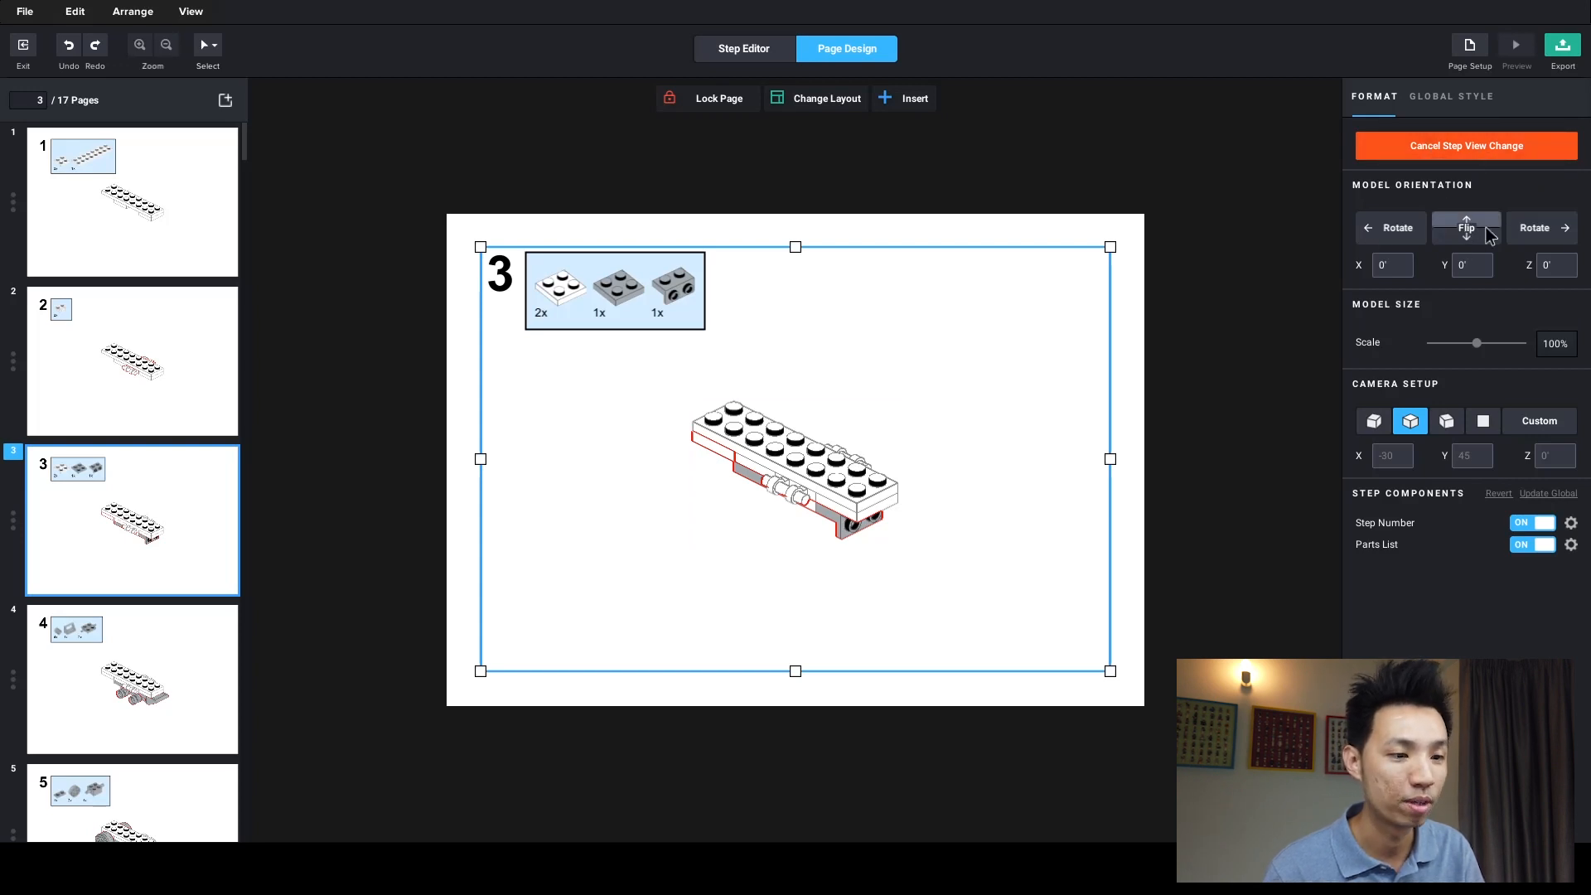
pyautogui.click(1486, 232)
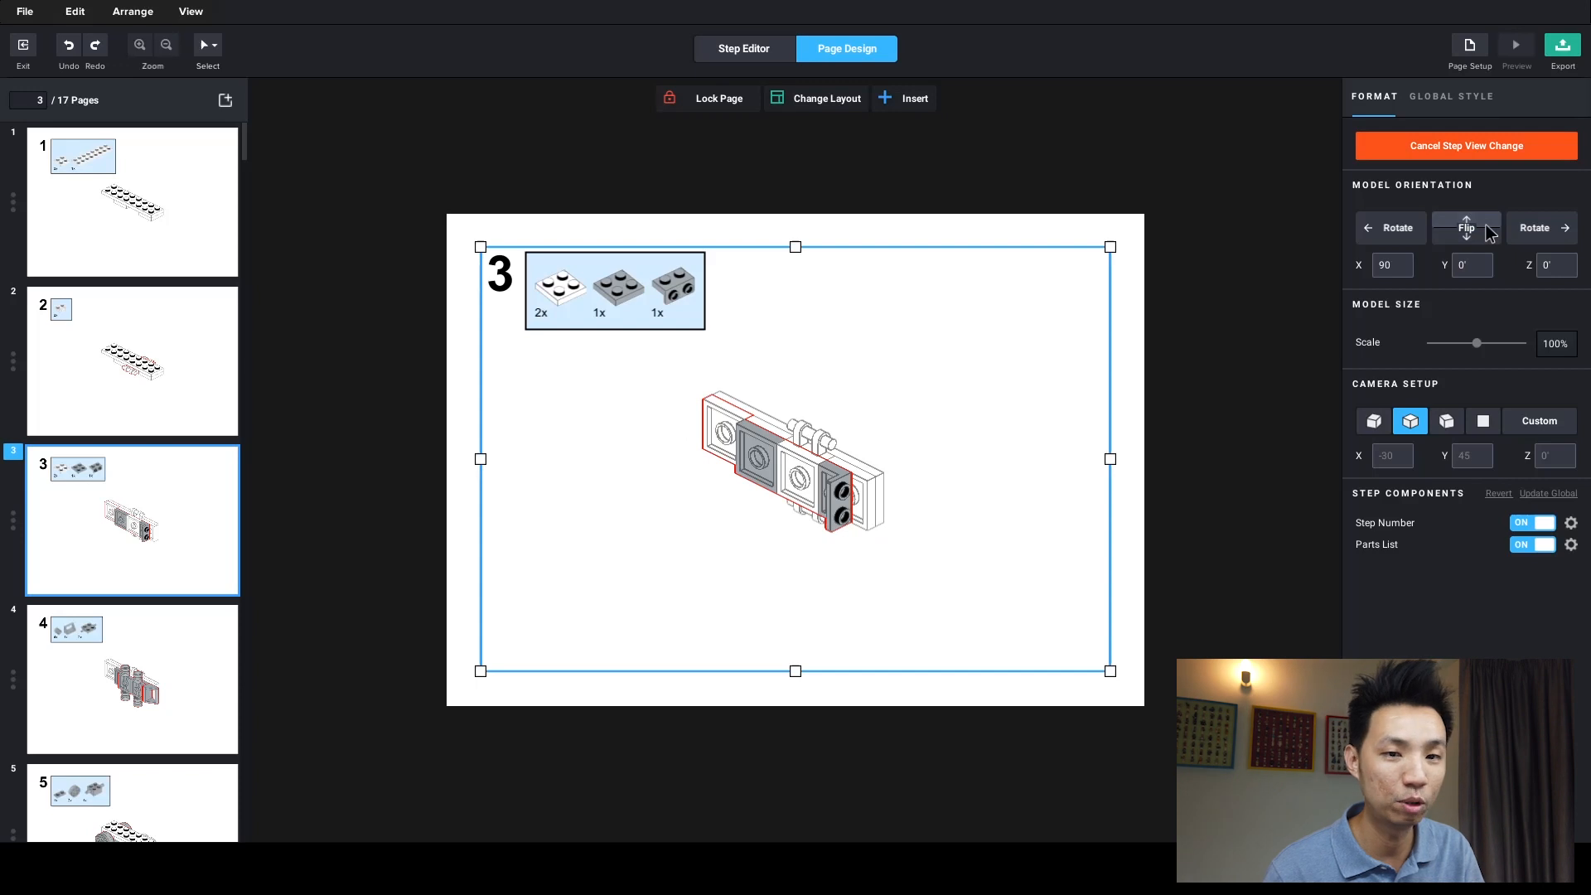
pyautogui.click(1483, 238)
pyautogui.click(1484, 238)
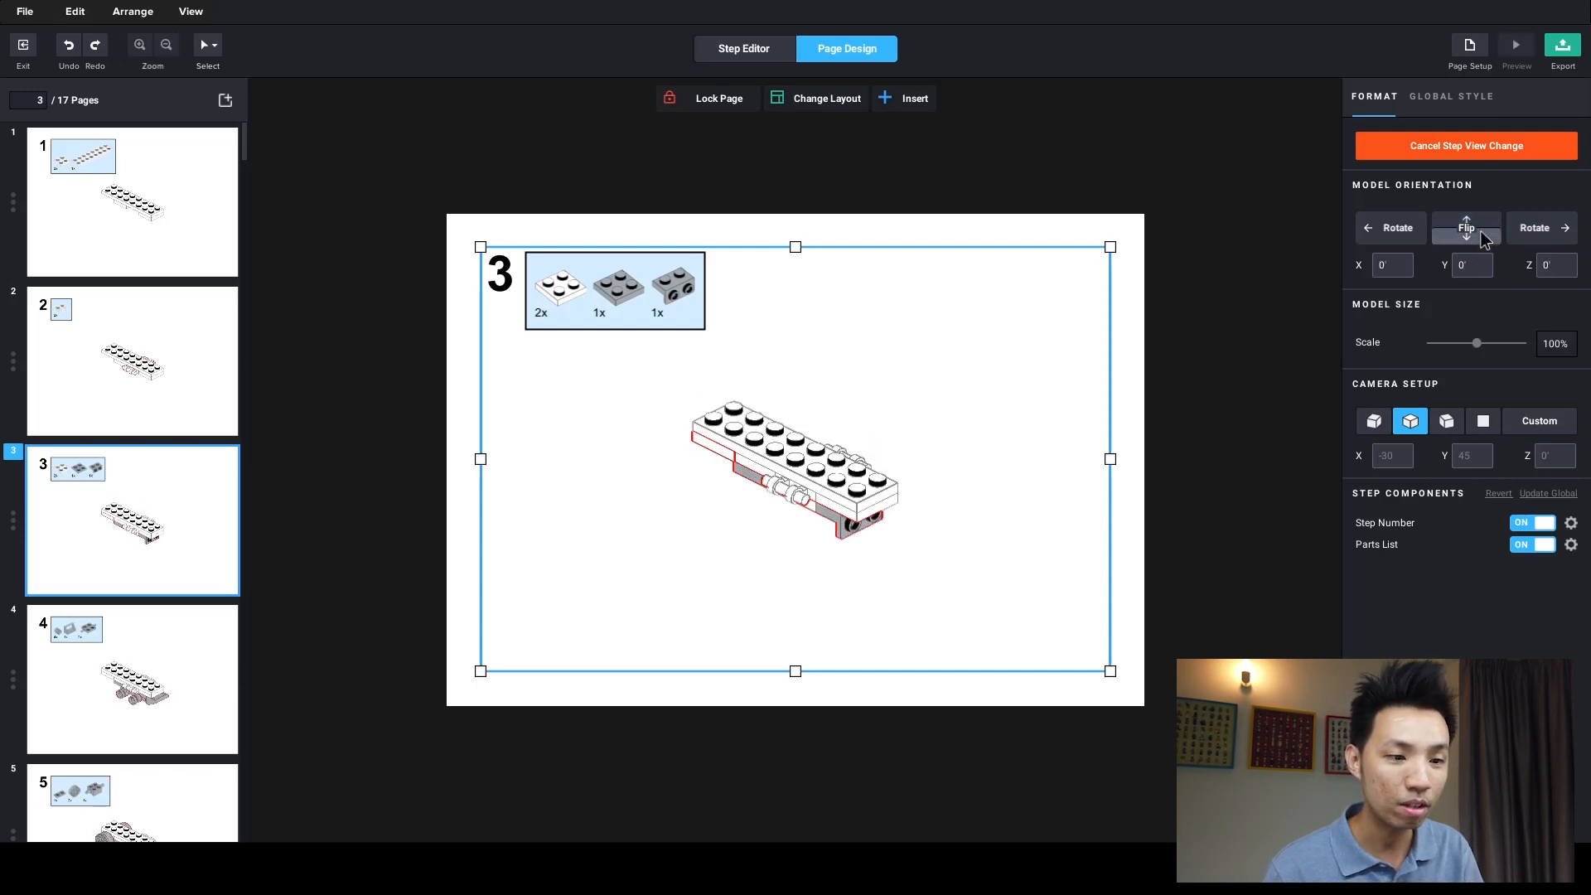
pyautogui.click(1412, 236)
pyautogui.click(1414, 238)
pyautogui.click(1414, 238)
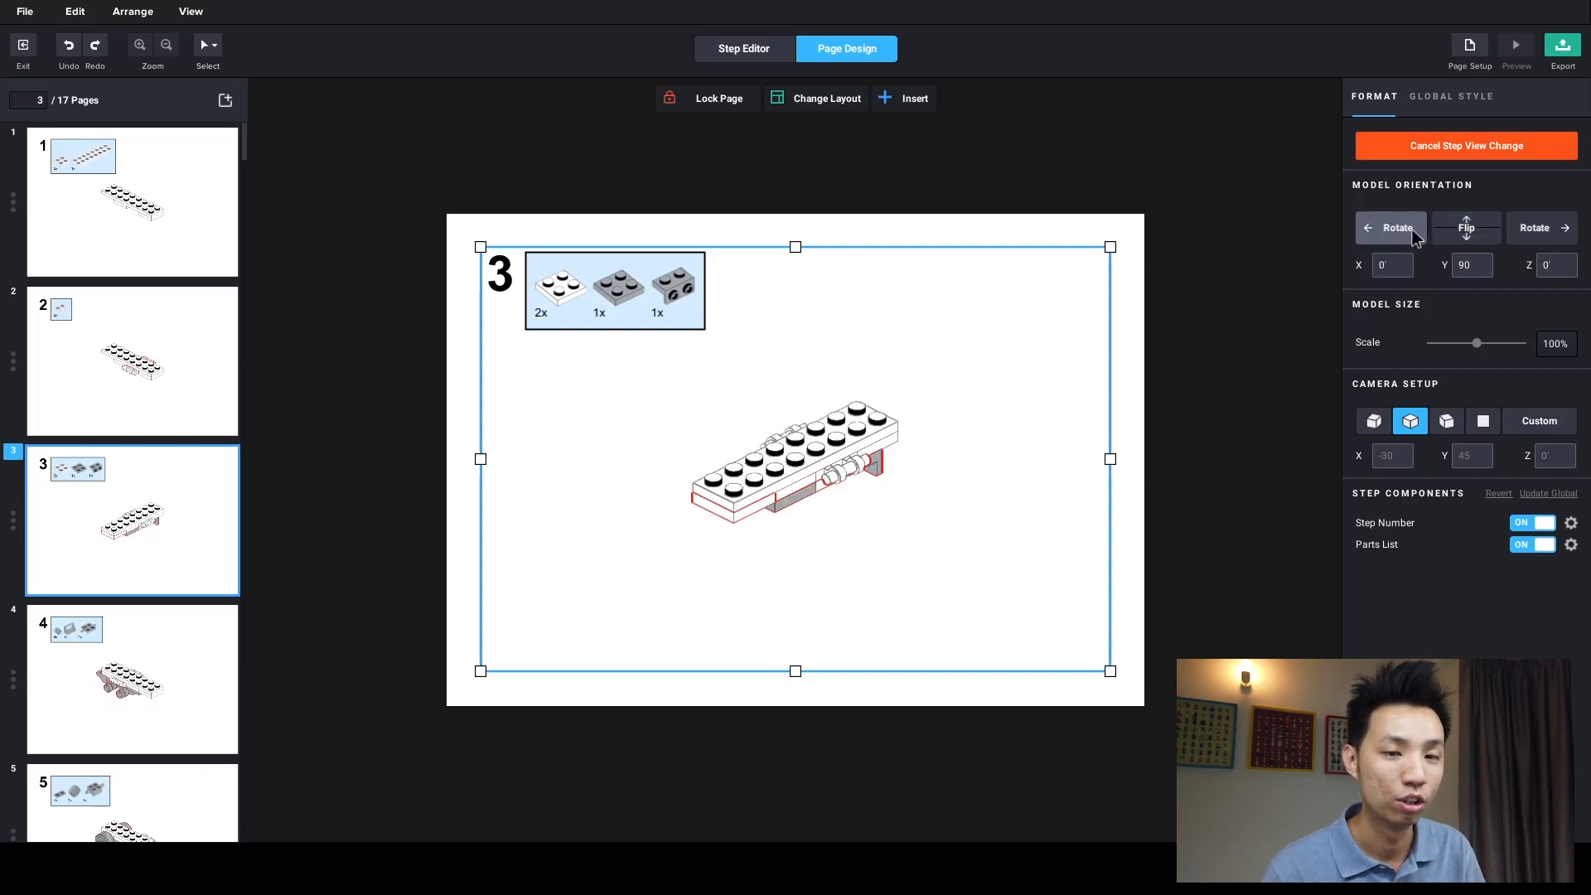
pyautogui.click(1414, 237)
# - Flip the step 3 model upside down to show its underside, and leave the selection
pyautogui.click(1468, 235)
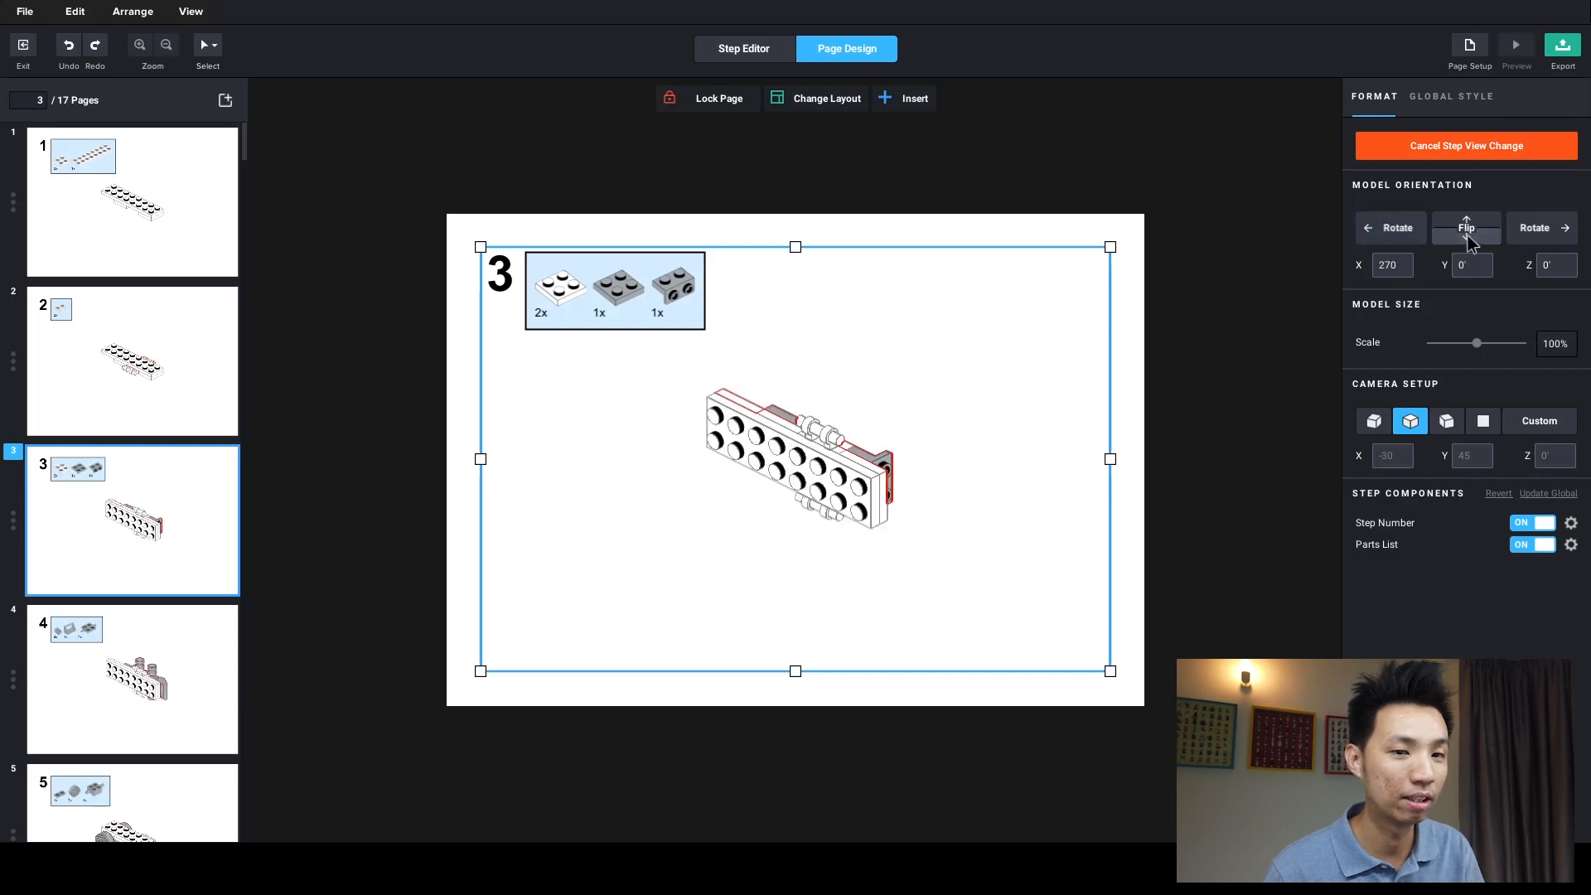
pyautogui.click(1469, 234)
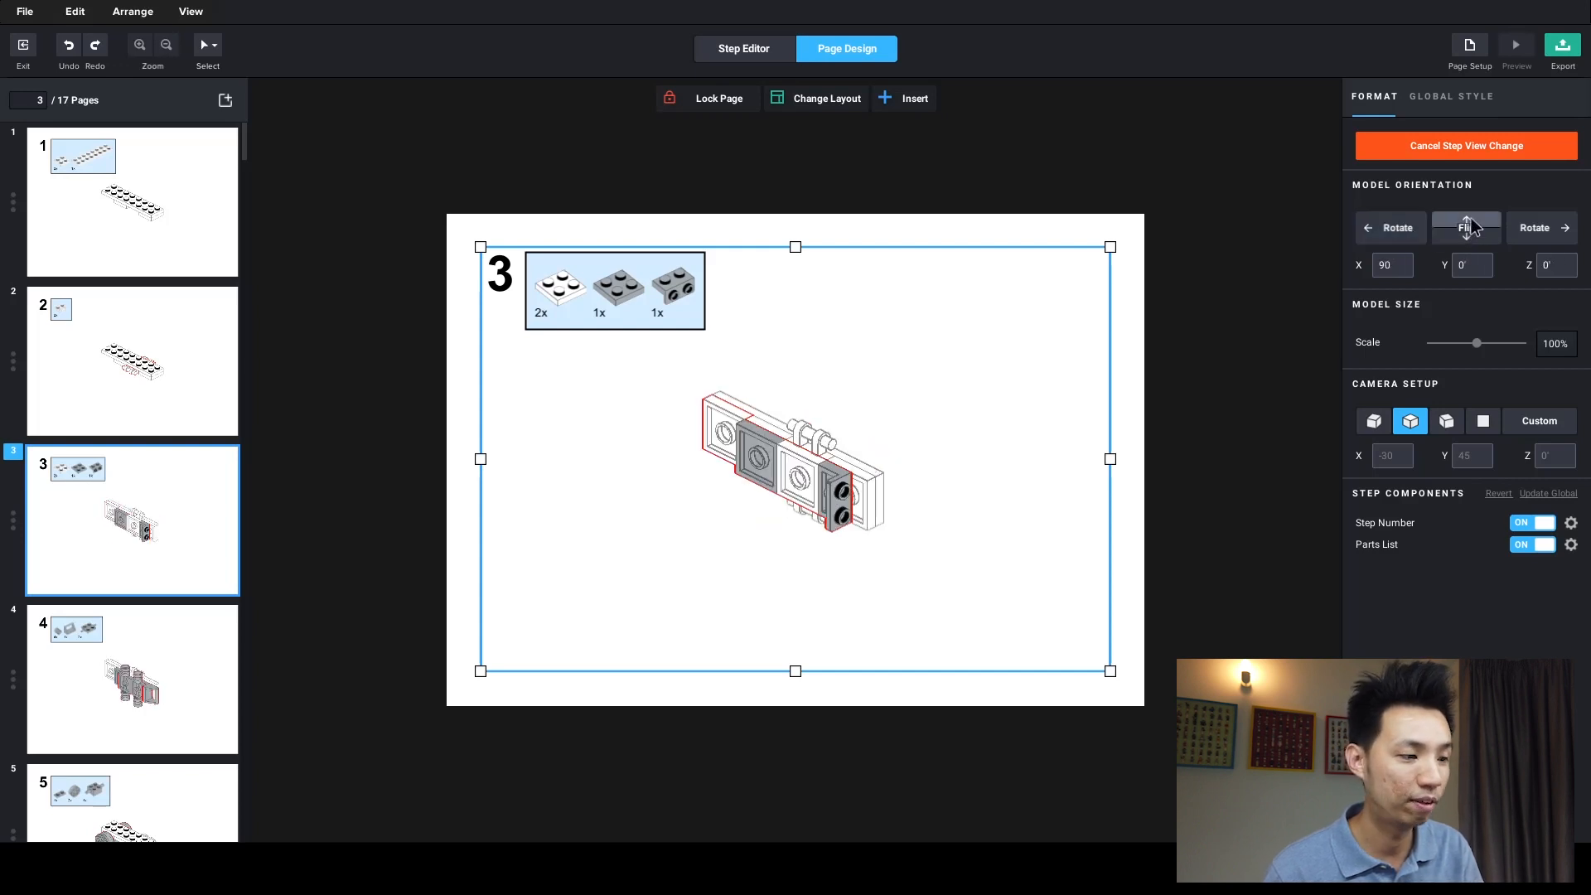
pyautogui.click(1263, 331)
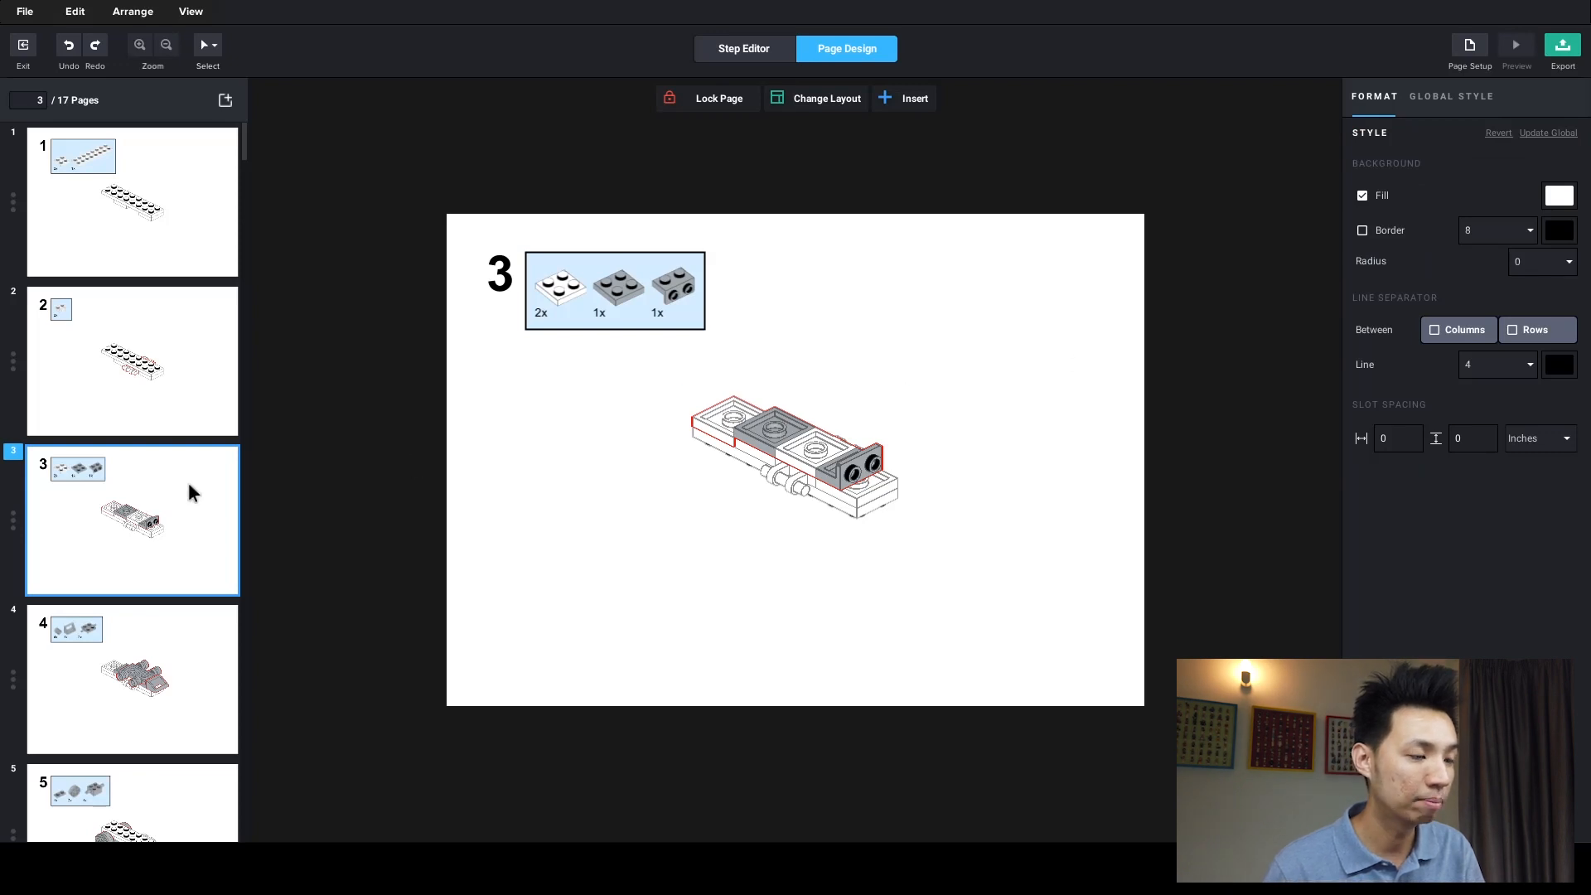
# - Compare instruction pages 3, 4 and 5, checking how the model's orientation changes from one step to the next
pyautogui.scroll(-1, 175, 507)
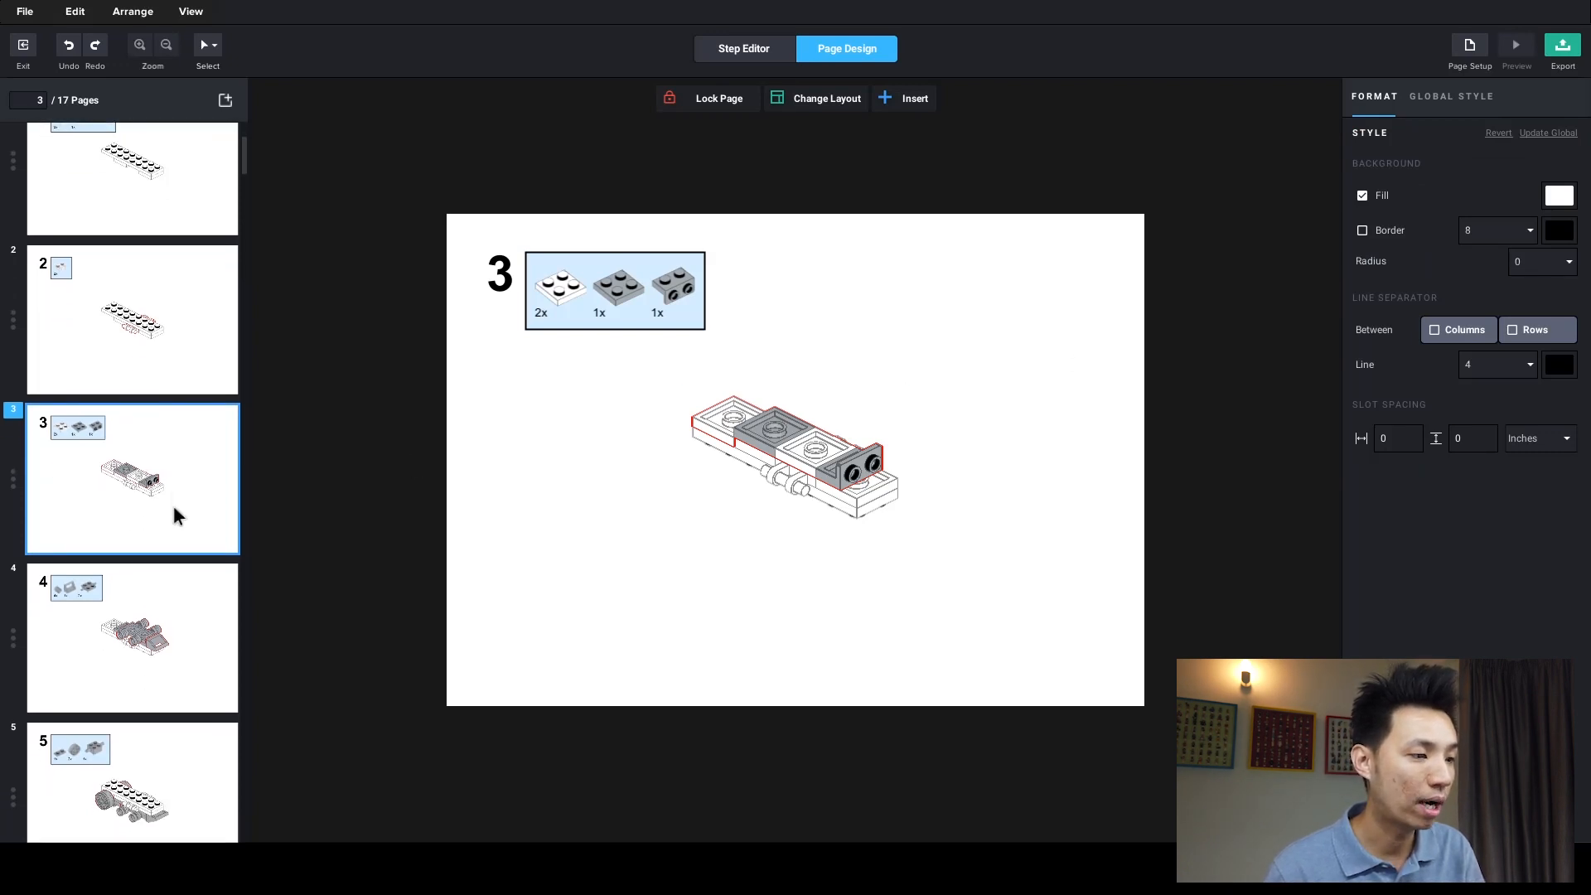
pyautogui.scroll(-2, 175, 507)
pyautogui.click(213, 547)
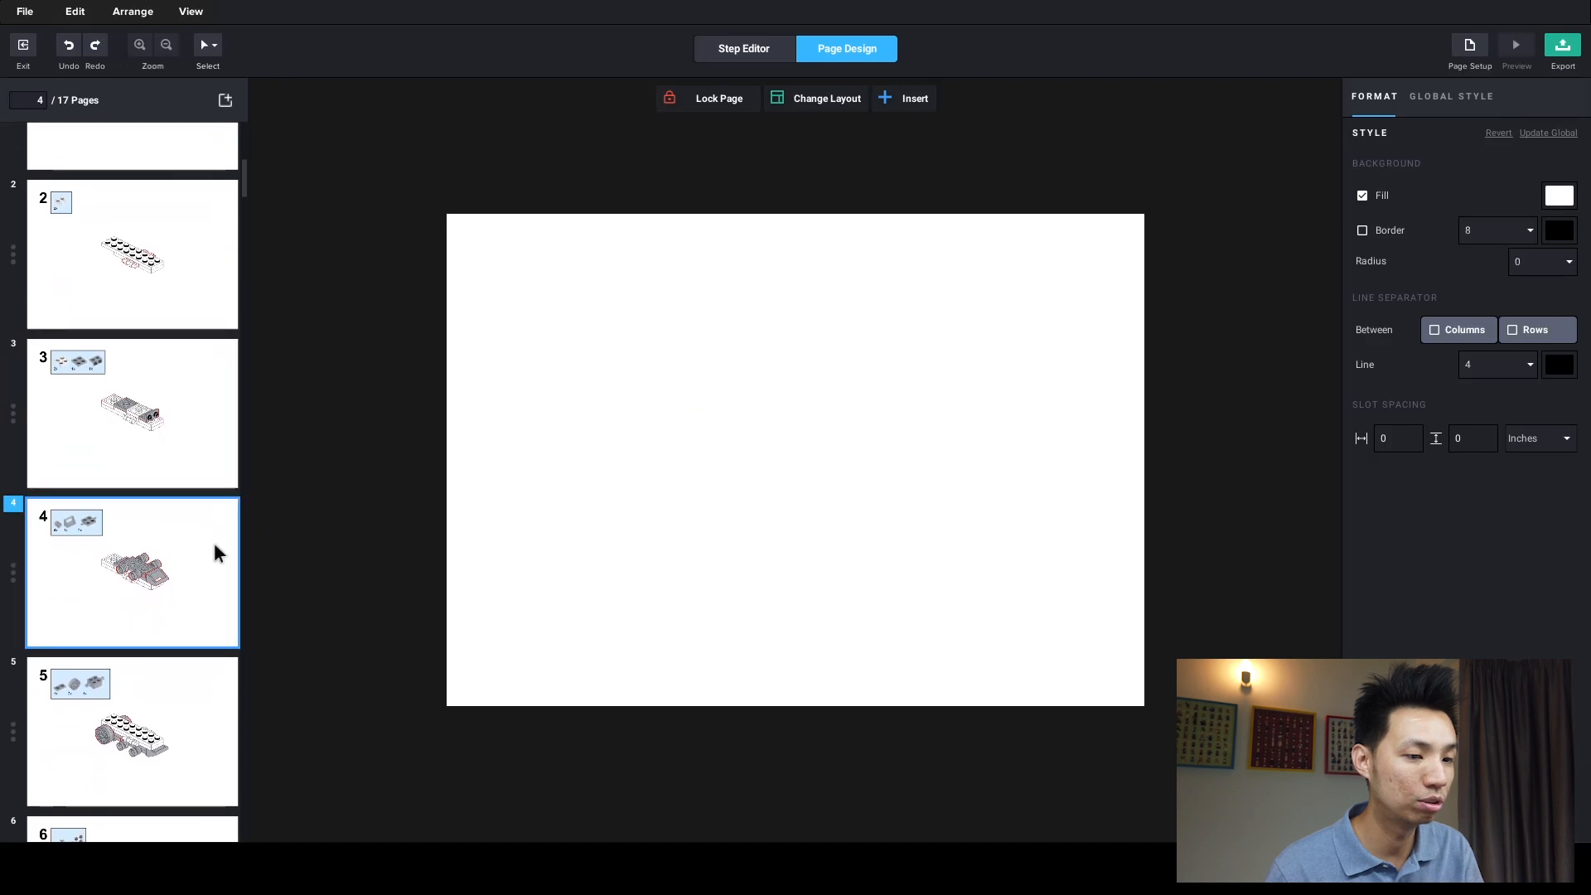
pyautogui.click(200, 744)
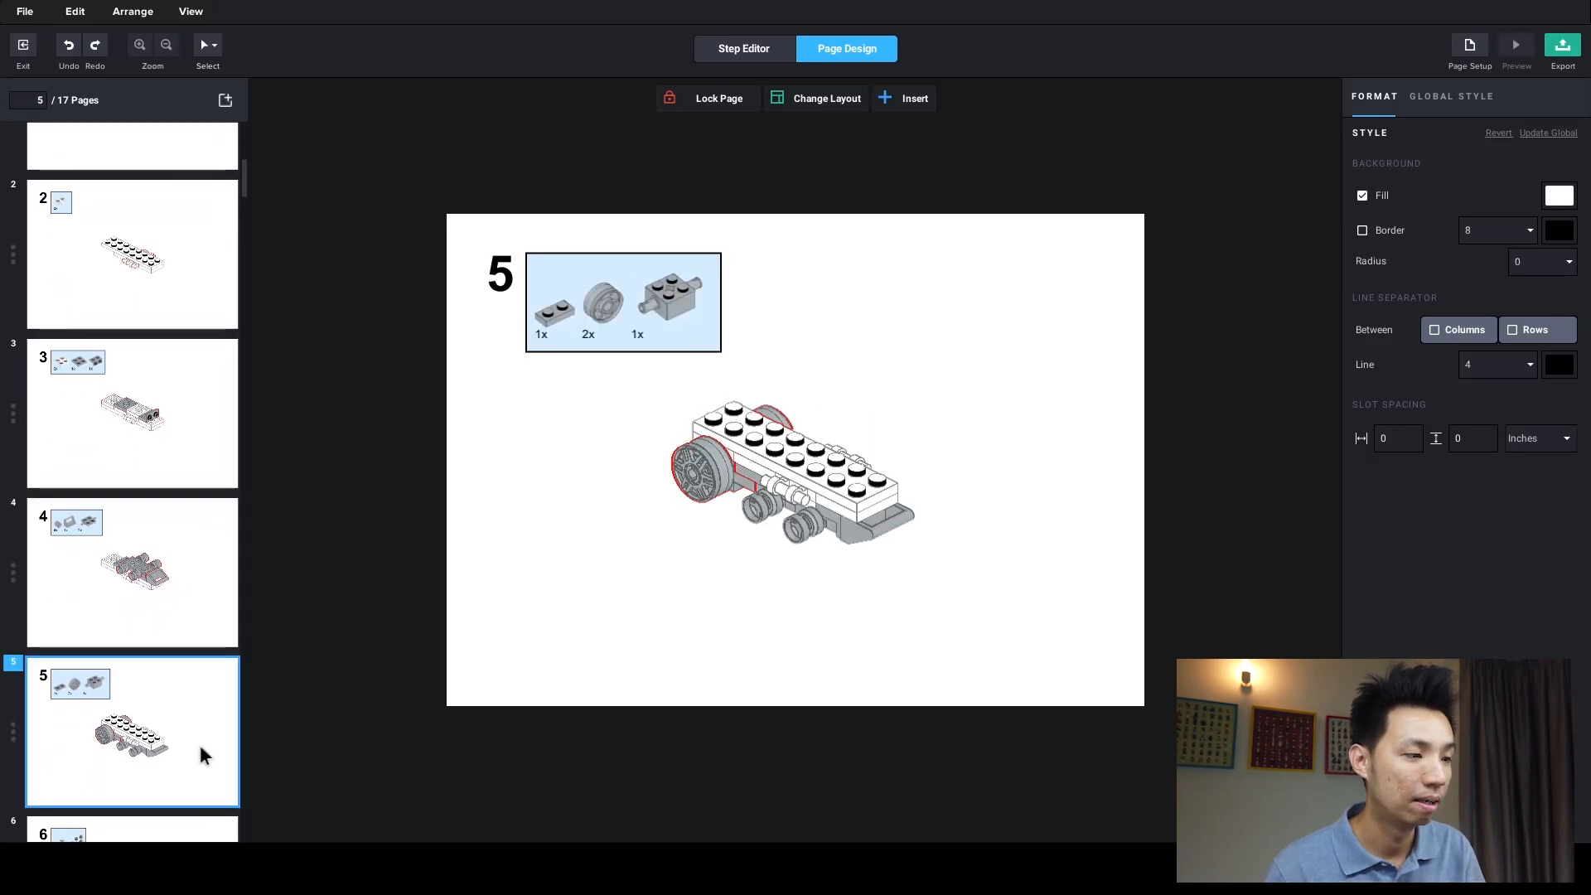
pyautogui.click(170, 472)
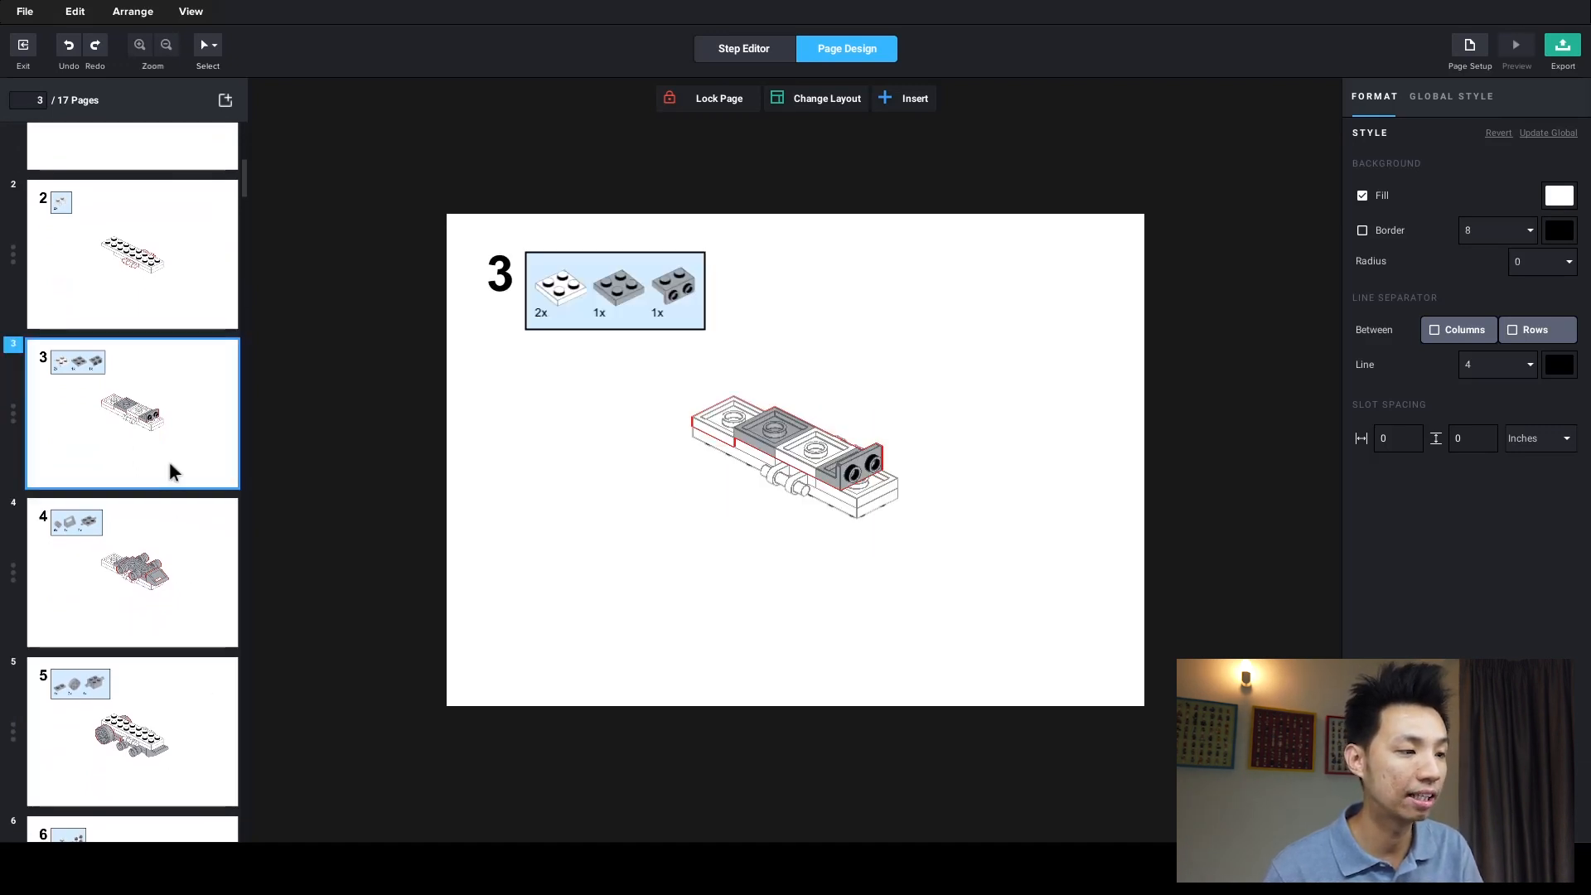
pyautogui.click(174, 546)
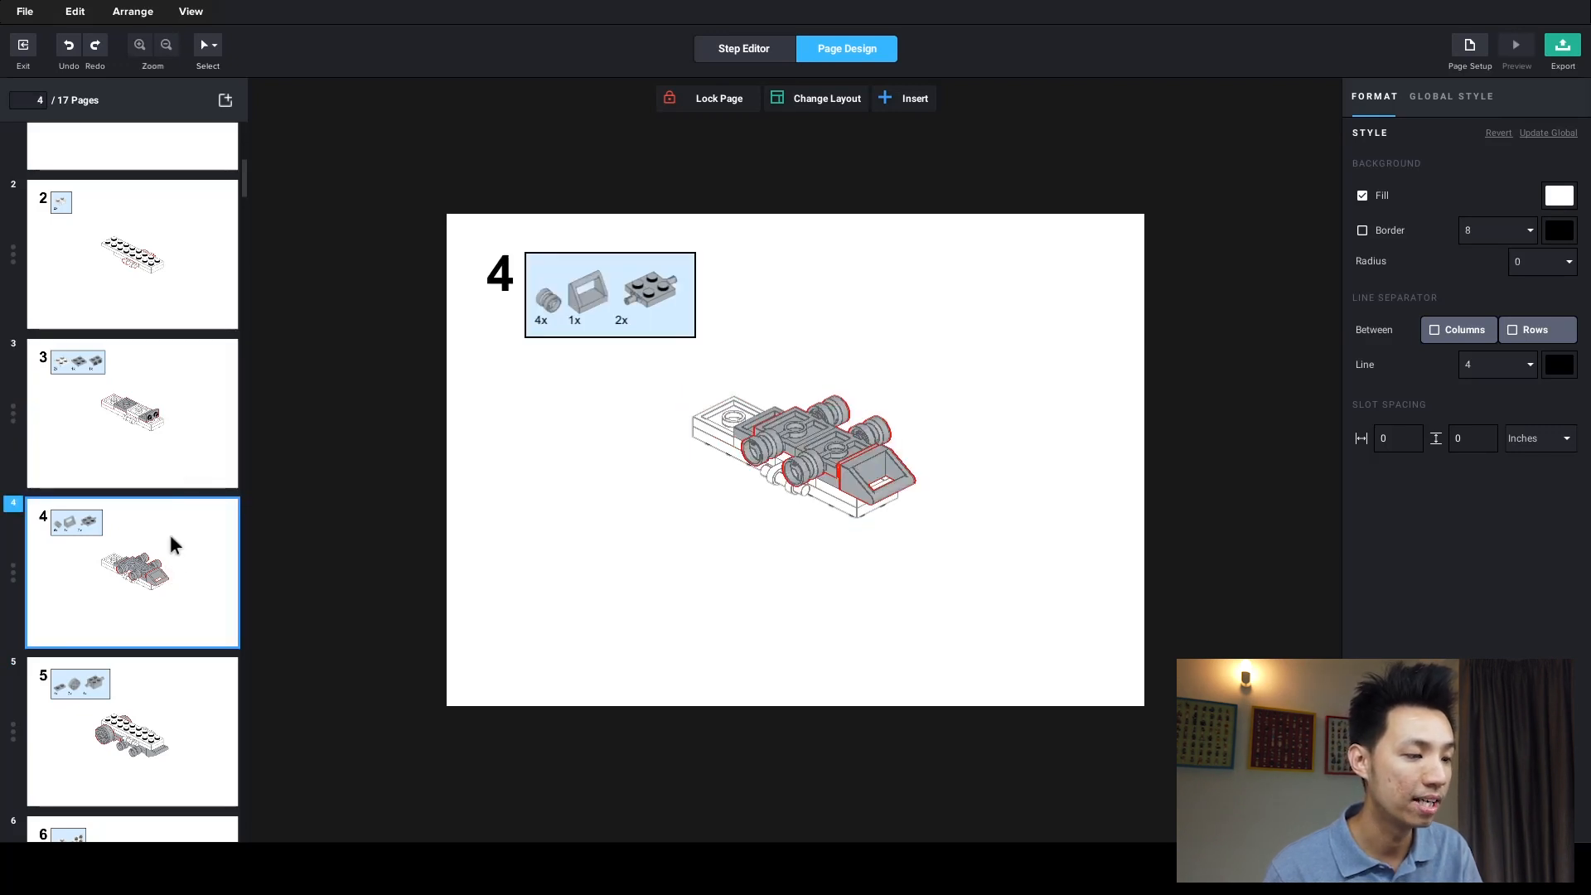
pyautogui.click(200, 714)
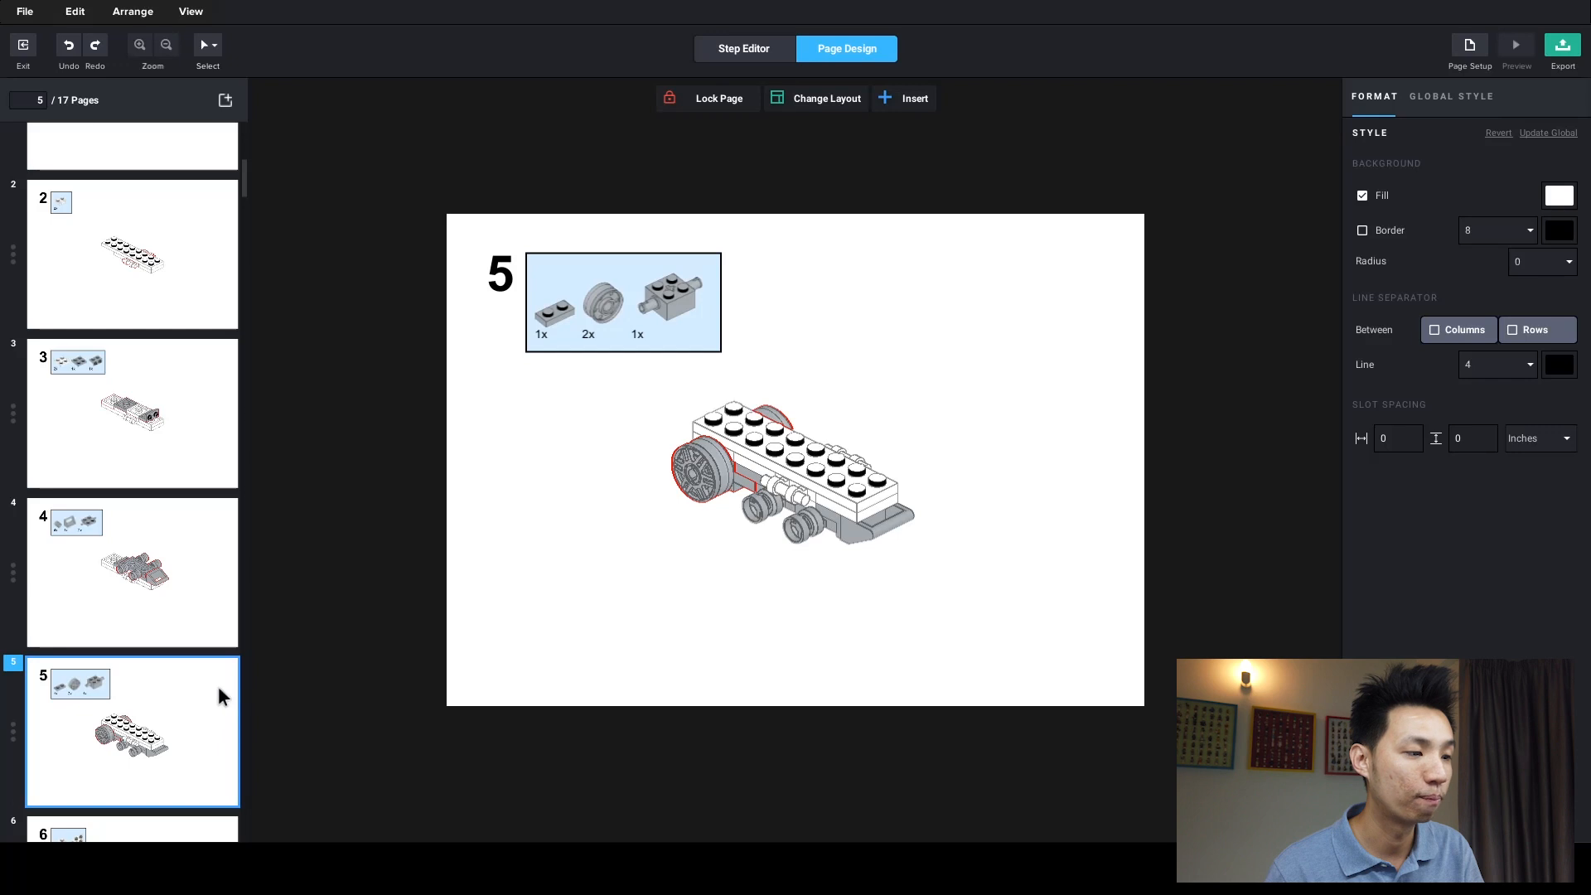
pyautogui.click(212, 583)
pyautogui.scroll(1, 195, 547)
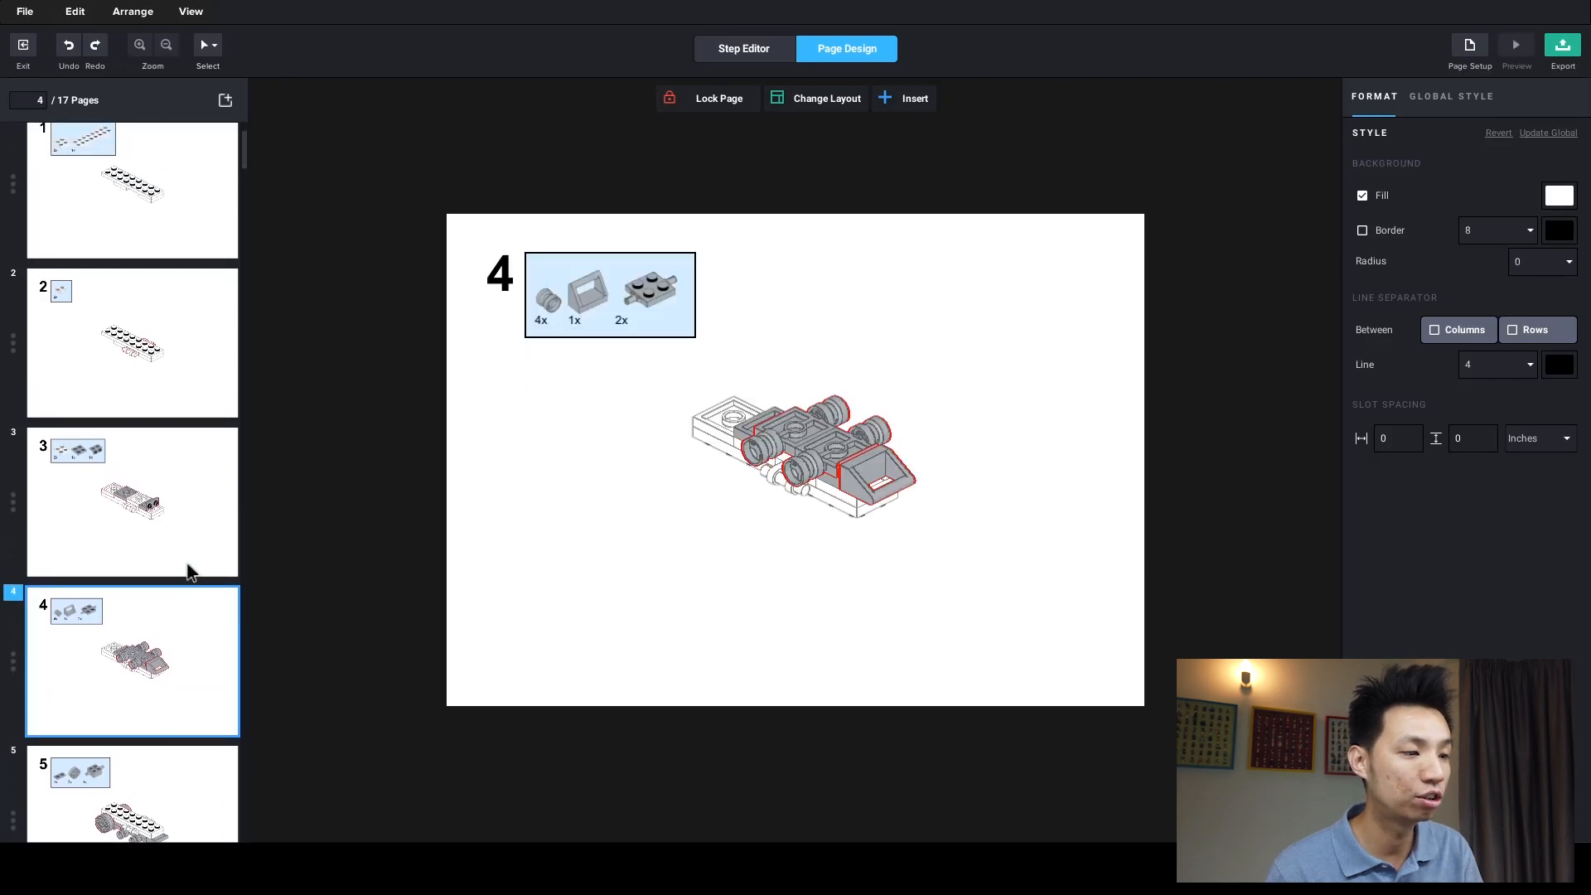
pyautogui.scroll(1, 187, 570)
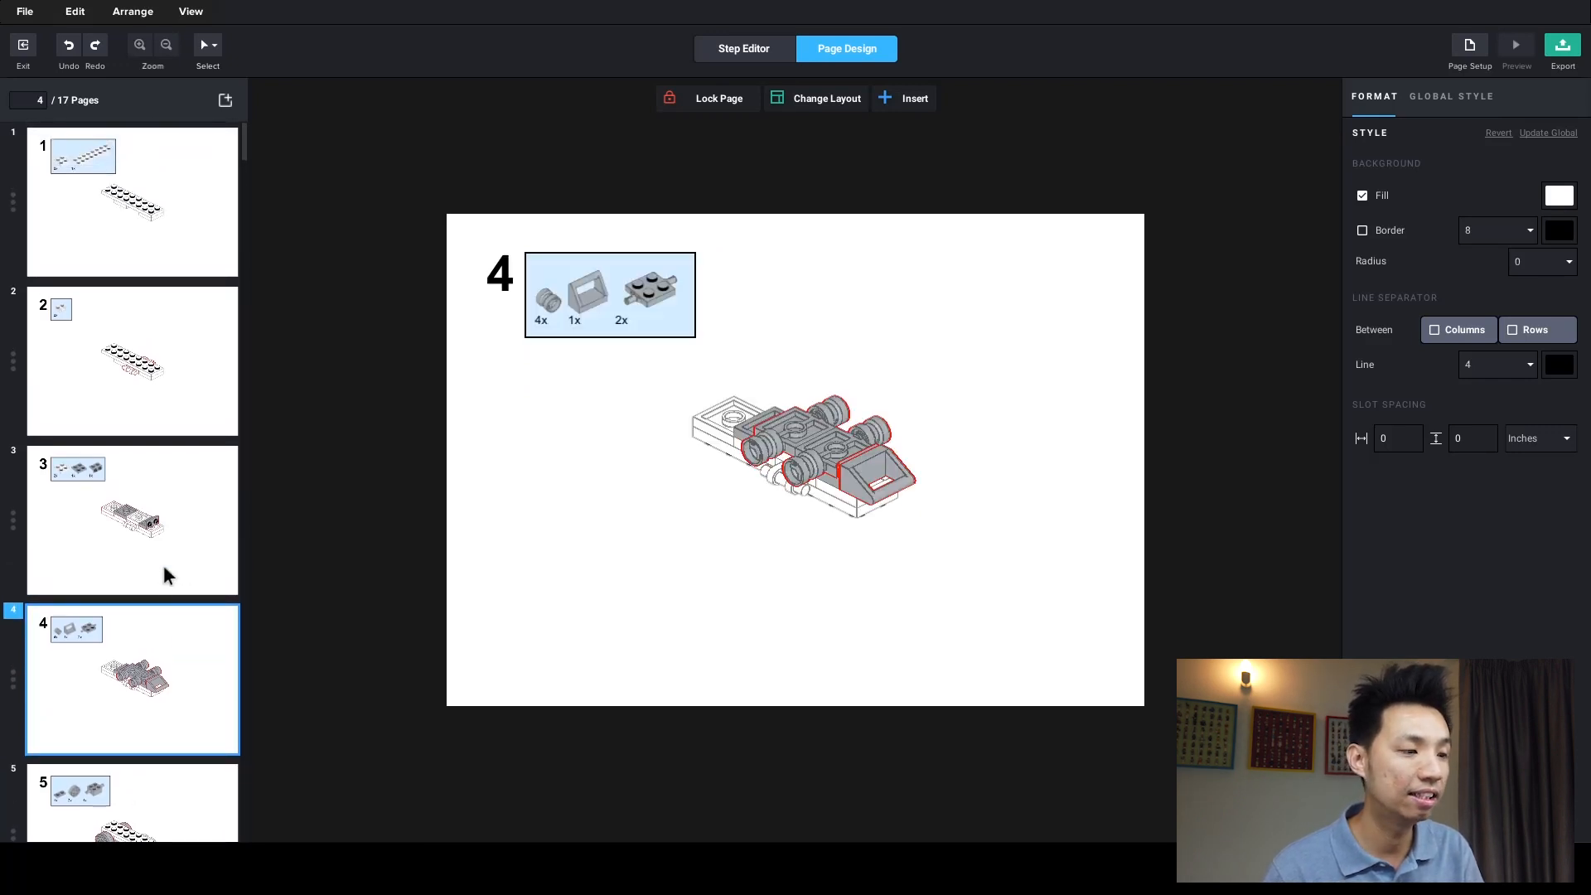
pyautogui.click(162, 565)
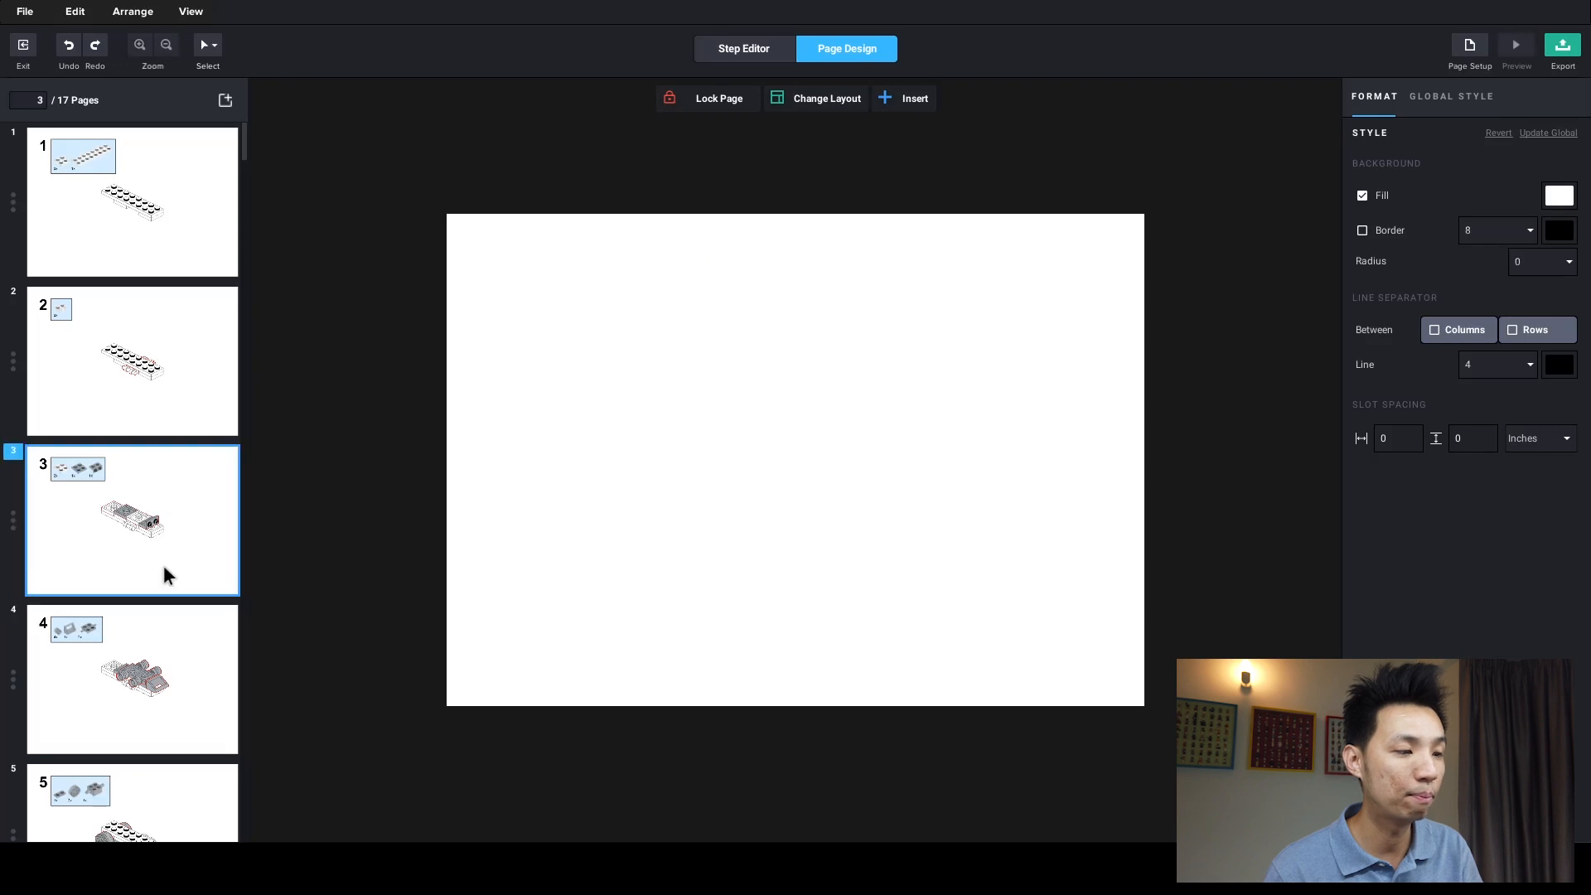
pyautogui.click(179, 640)
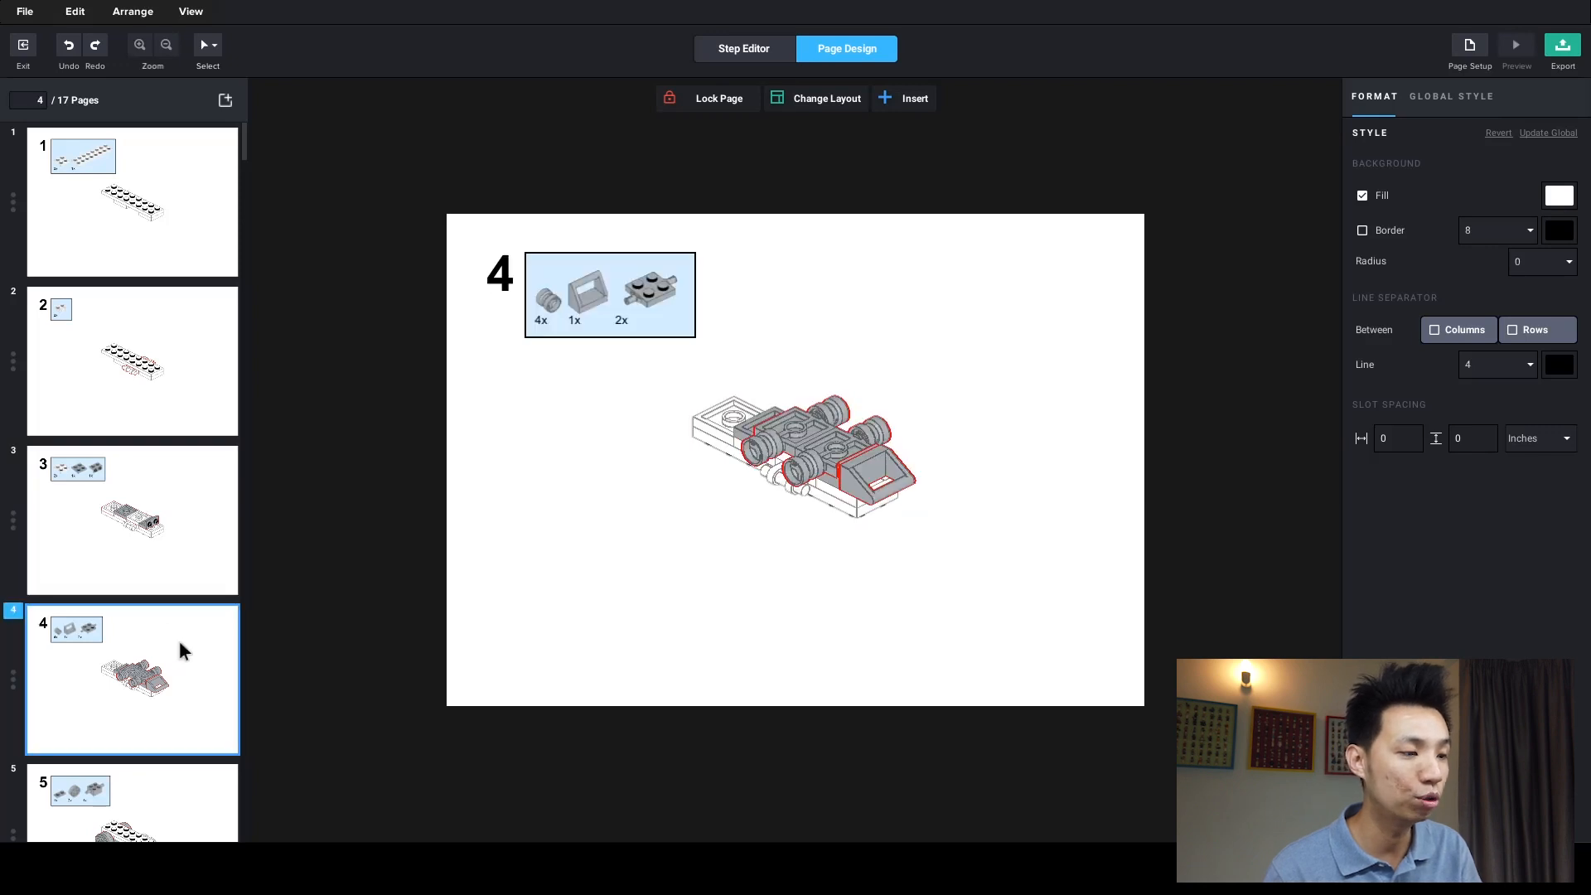
pyautogui.click(196, 565)
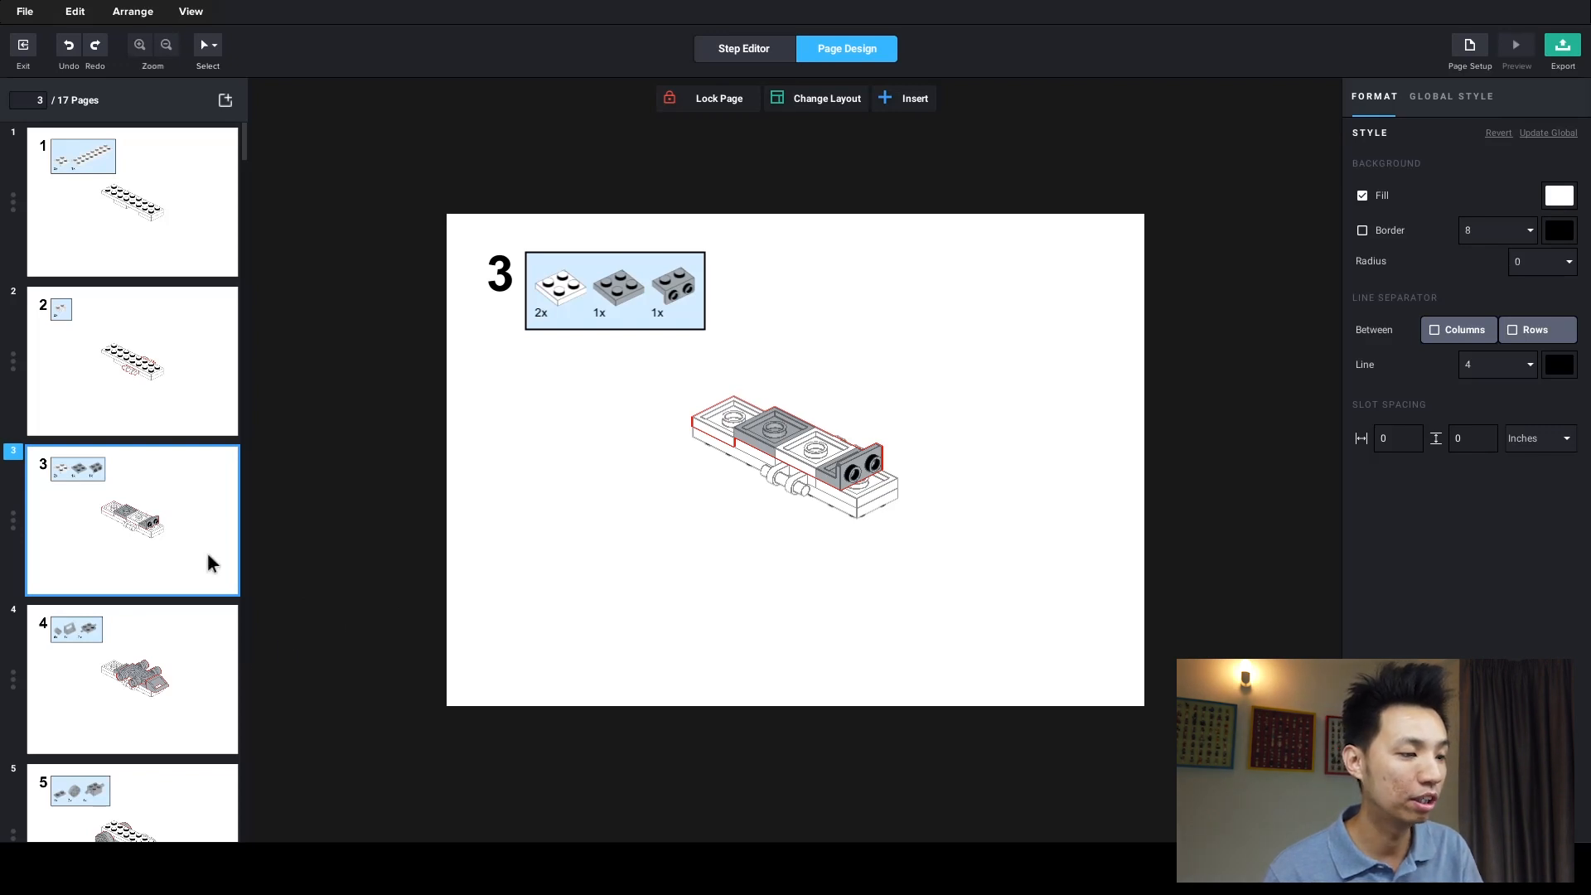
# - Flip the step 4 model back upright on page 4, with its orientation at X 0, Y 0, Z 0, and deselect it
pyautogui.click(184, 641)
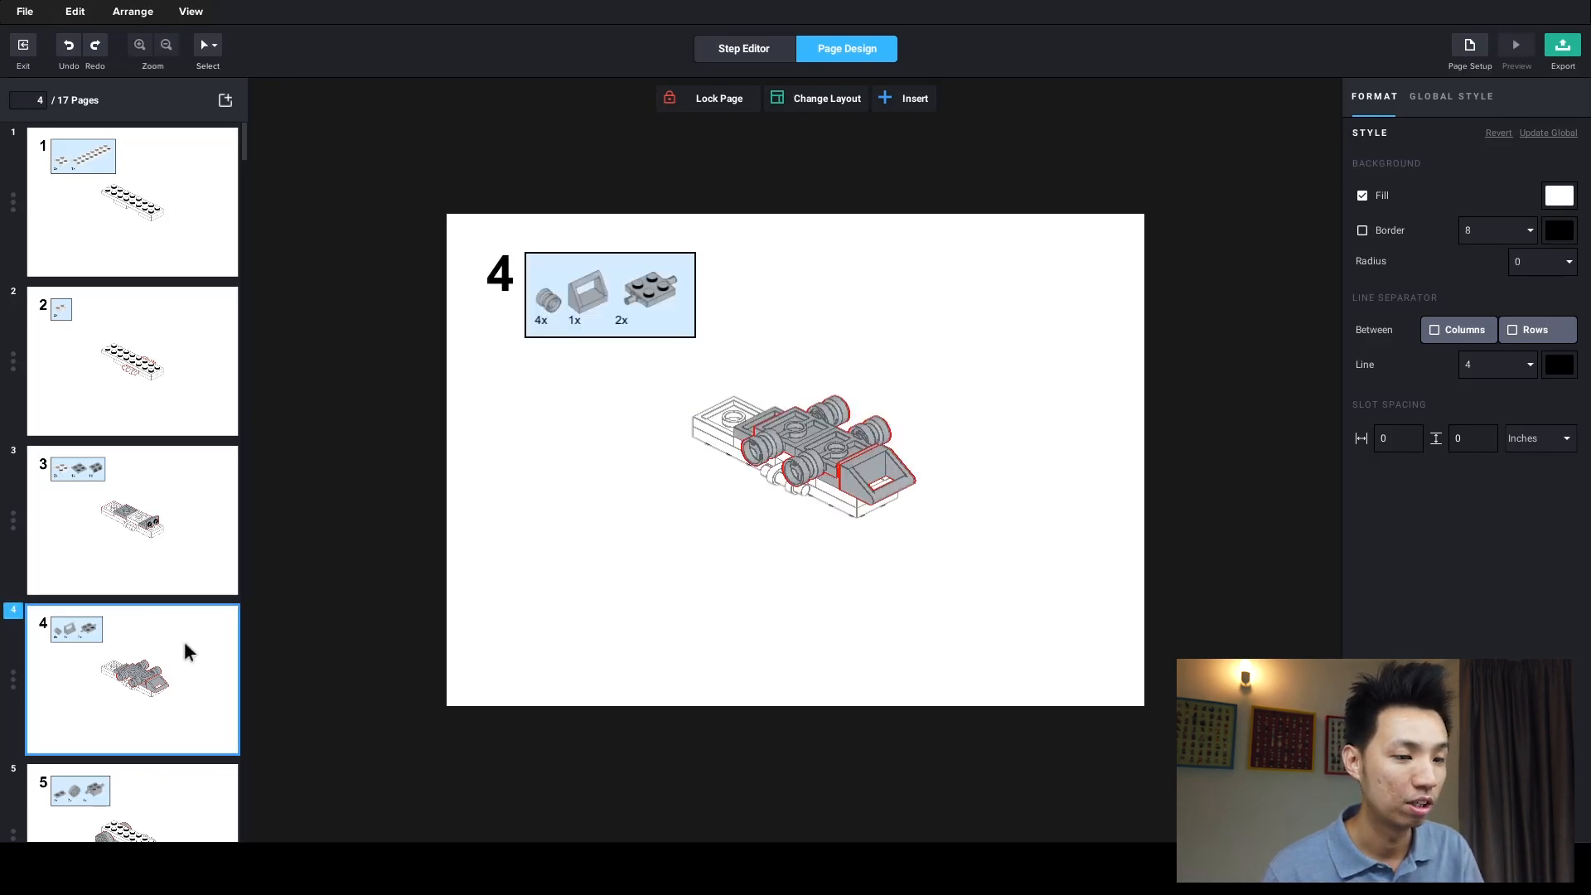
pyautogui.click(733, 478)
pyautogui.click(1467, 146)
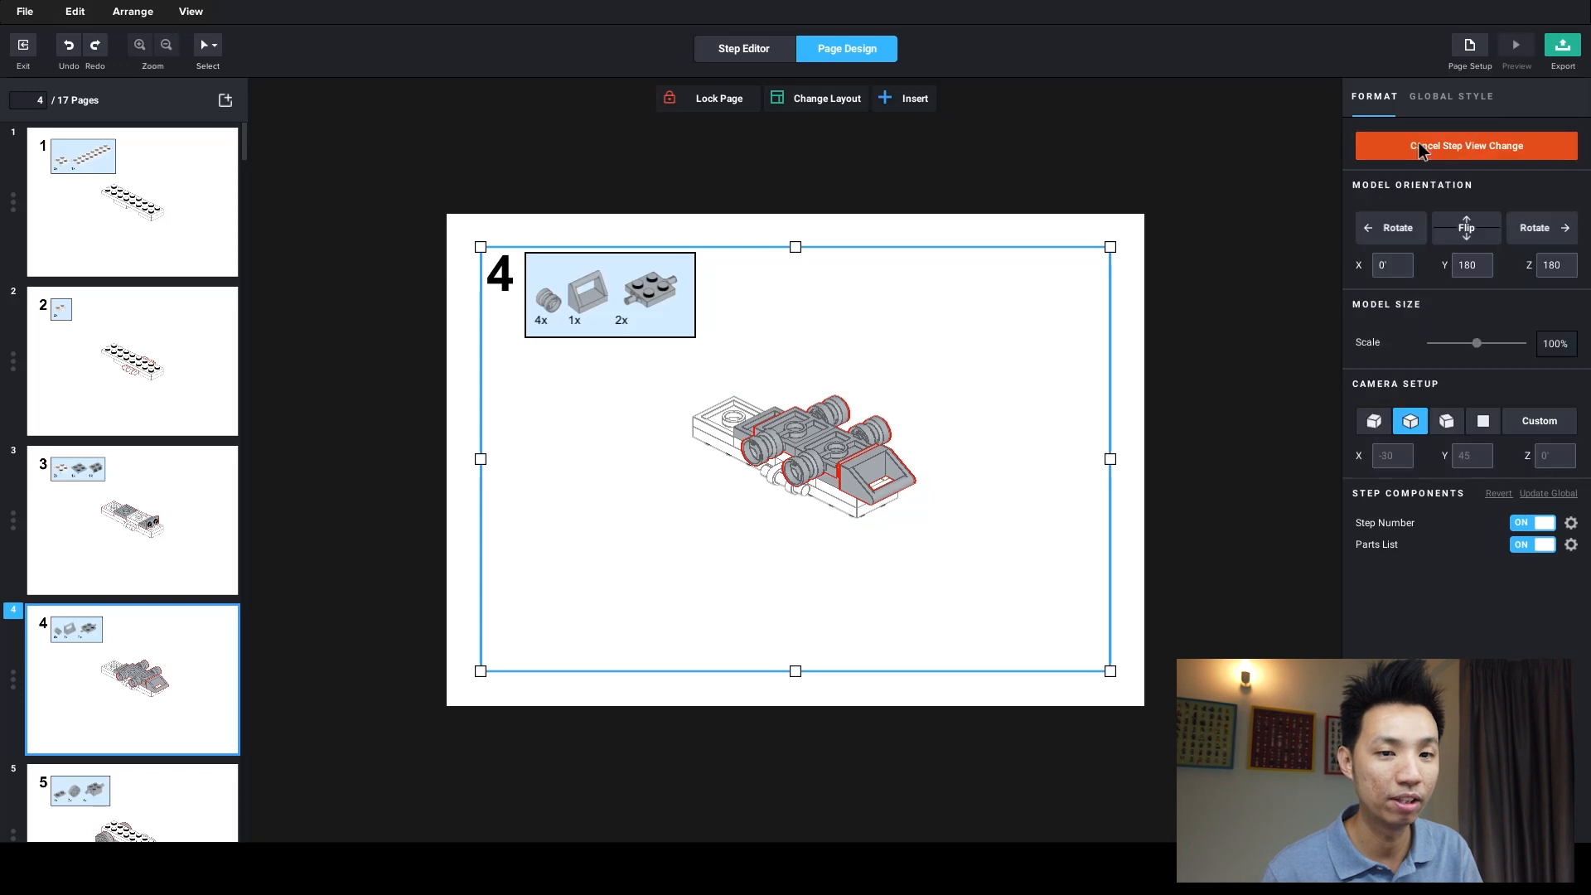
pyautogui.click(1467, 233)
pyautogui.click(1467, 233)
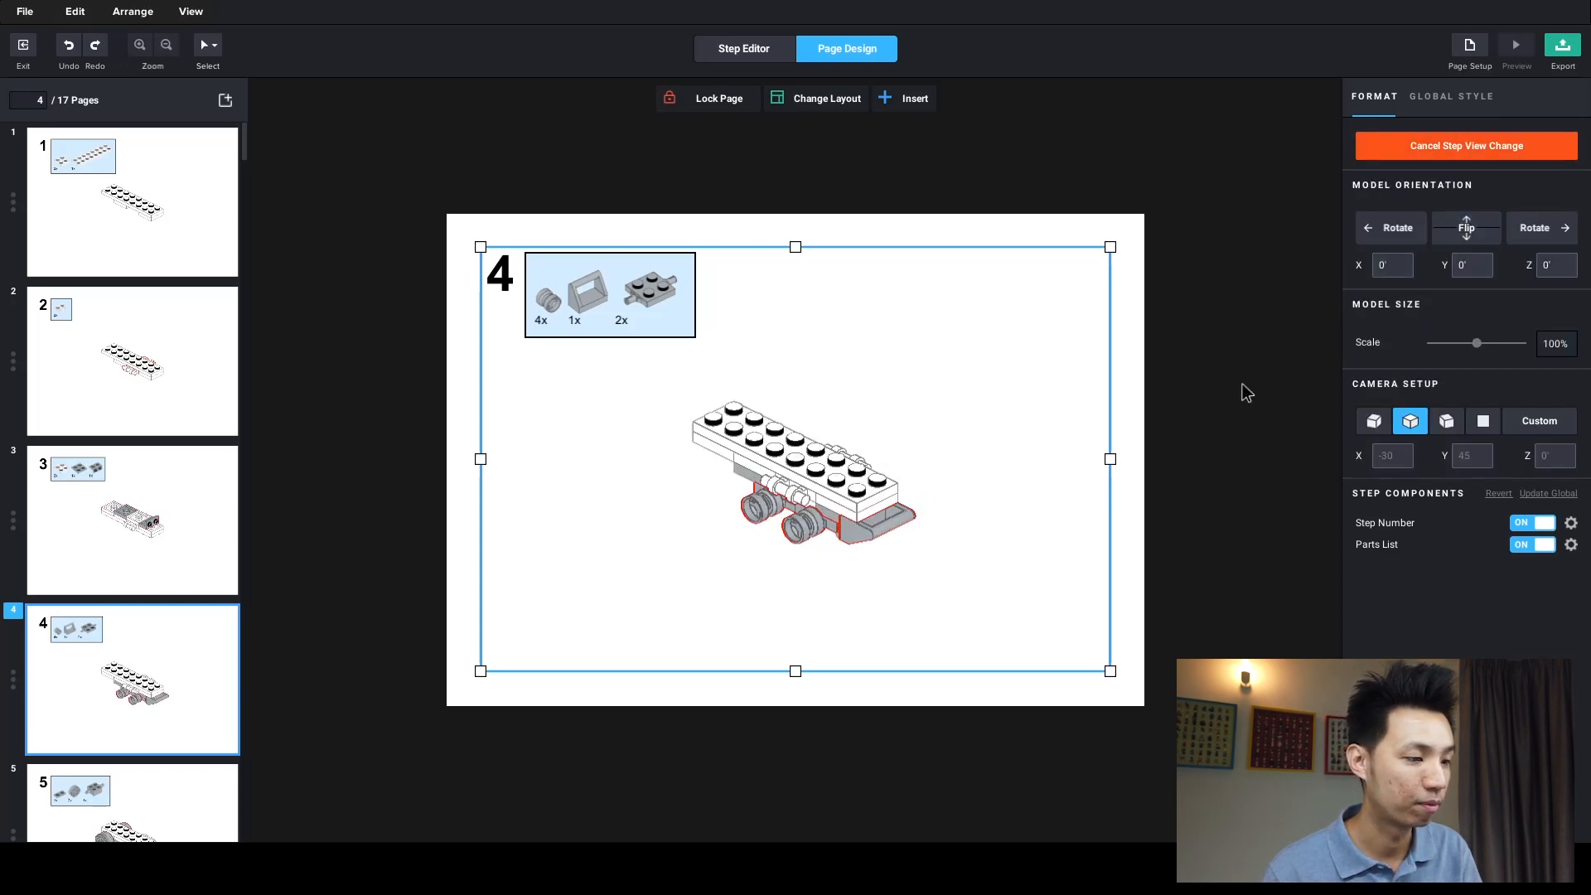
pyautogui.click(647, 607)
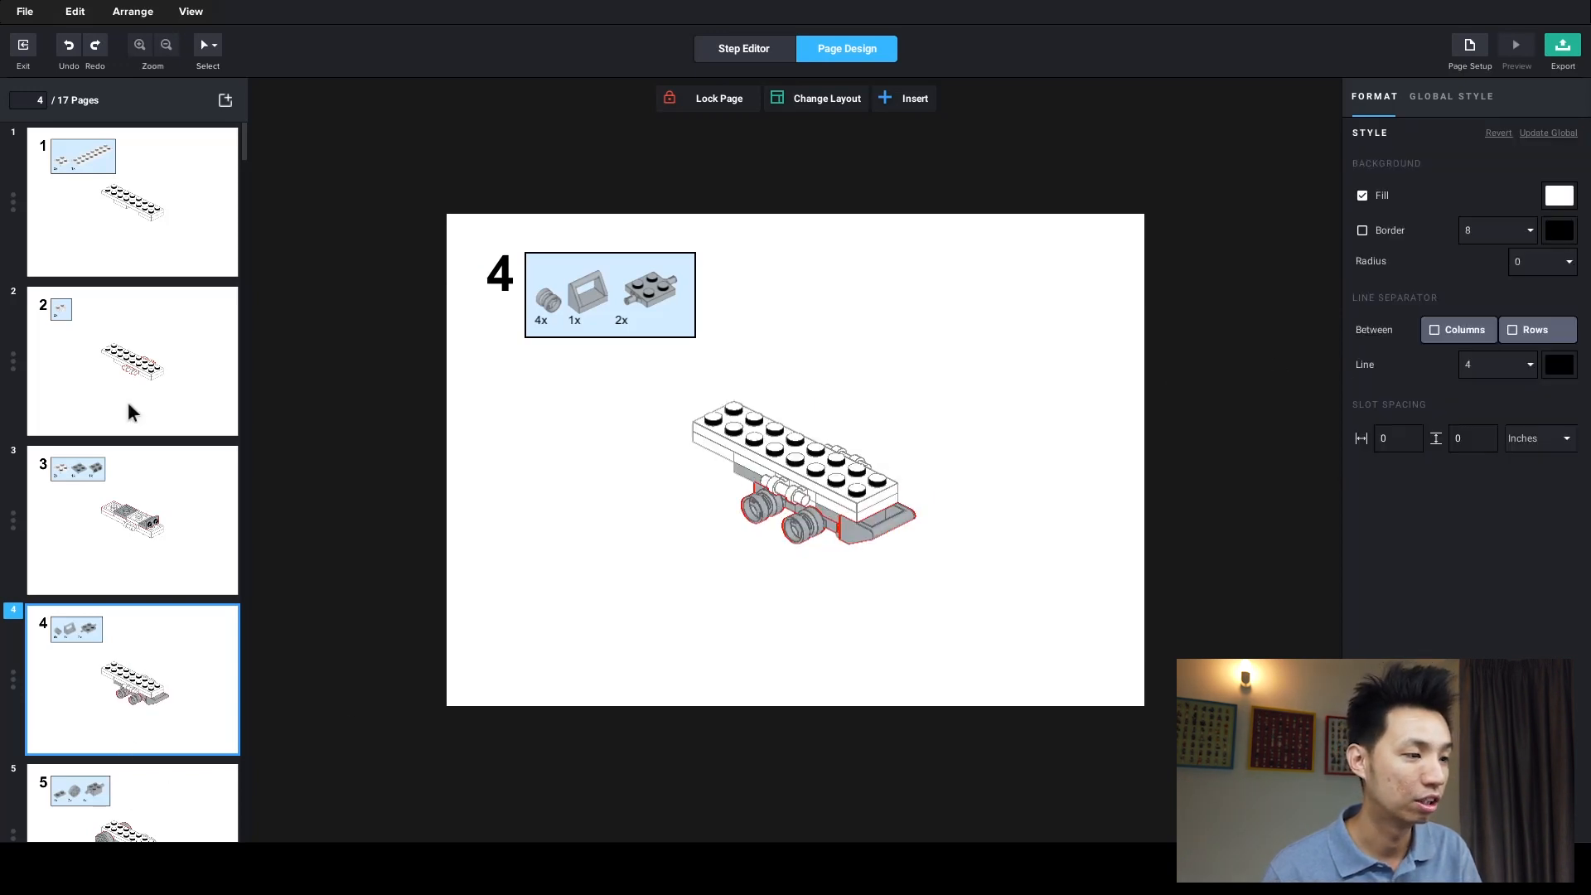
# - Check the model orientation across pages 2 to 4, and return to page 3
pyautogui.click(156, 390)
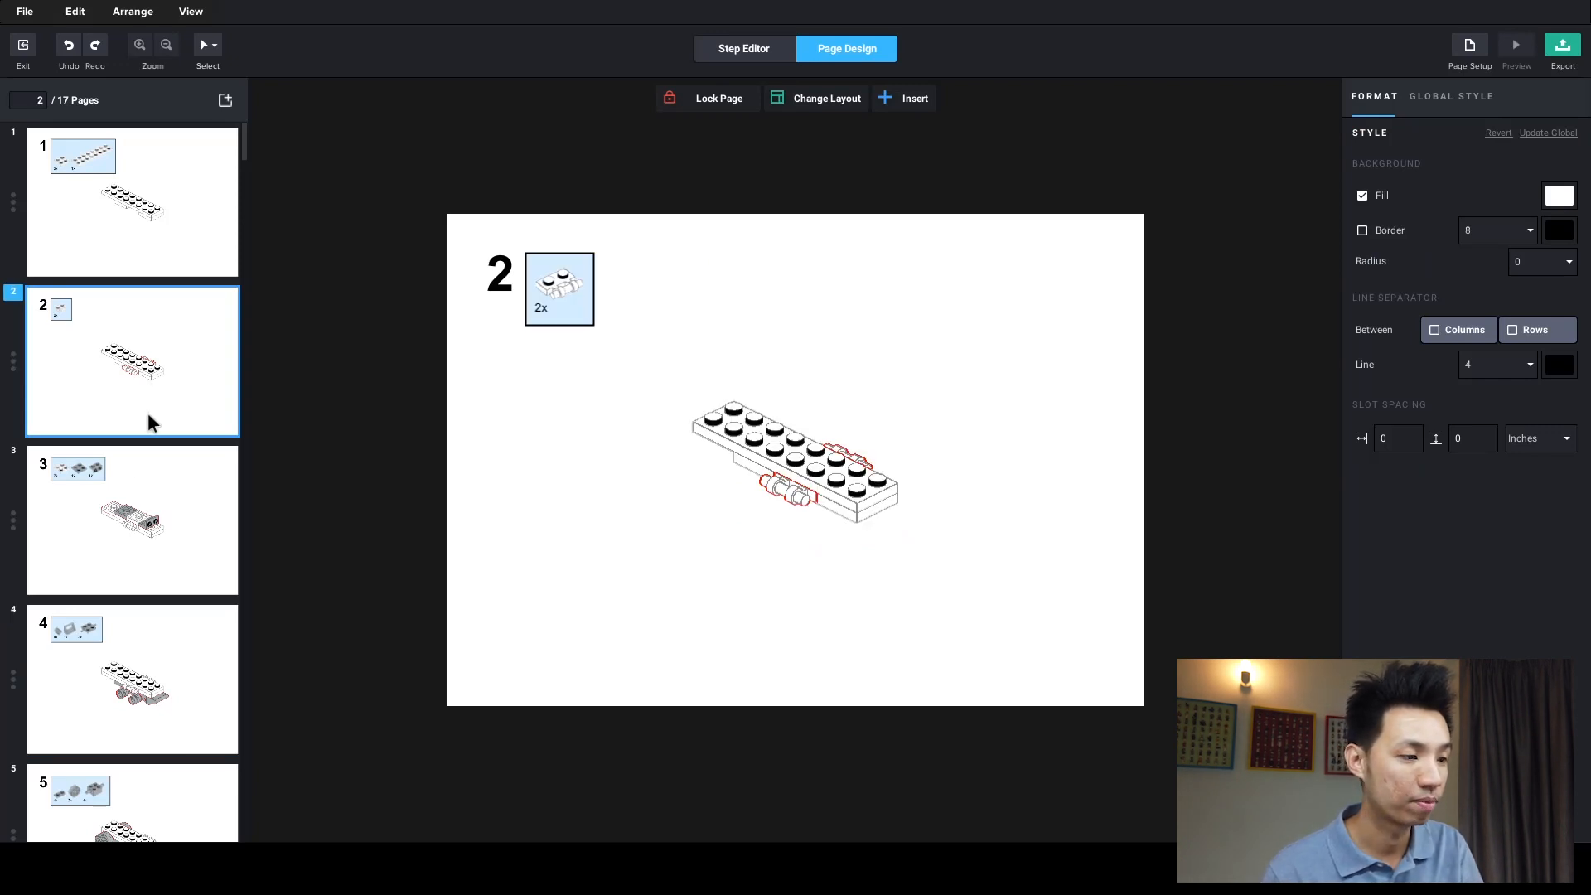
pyautogui.click(154, 520)
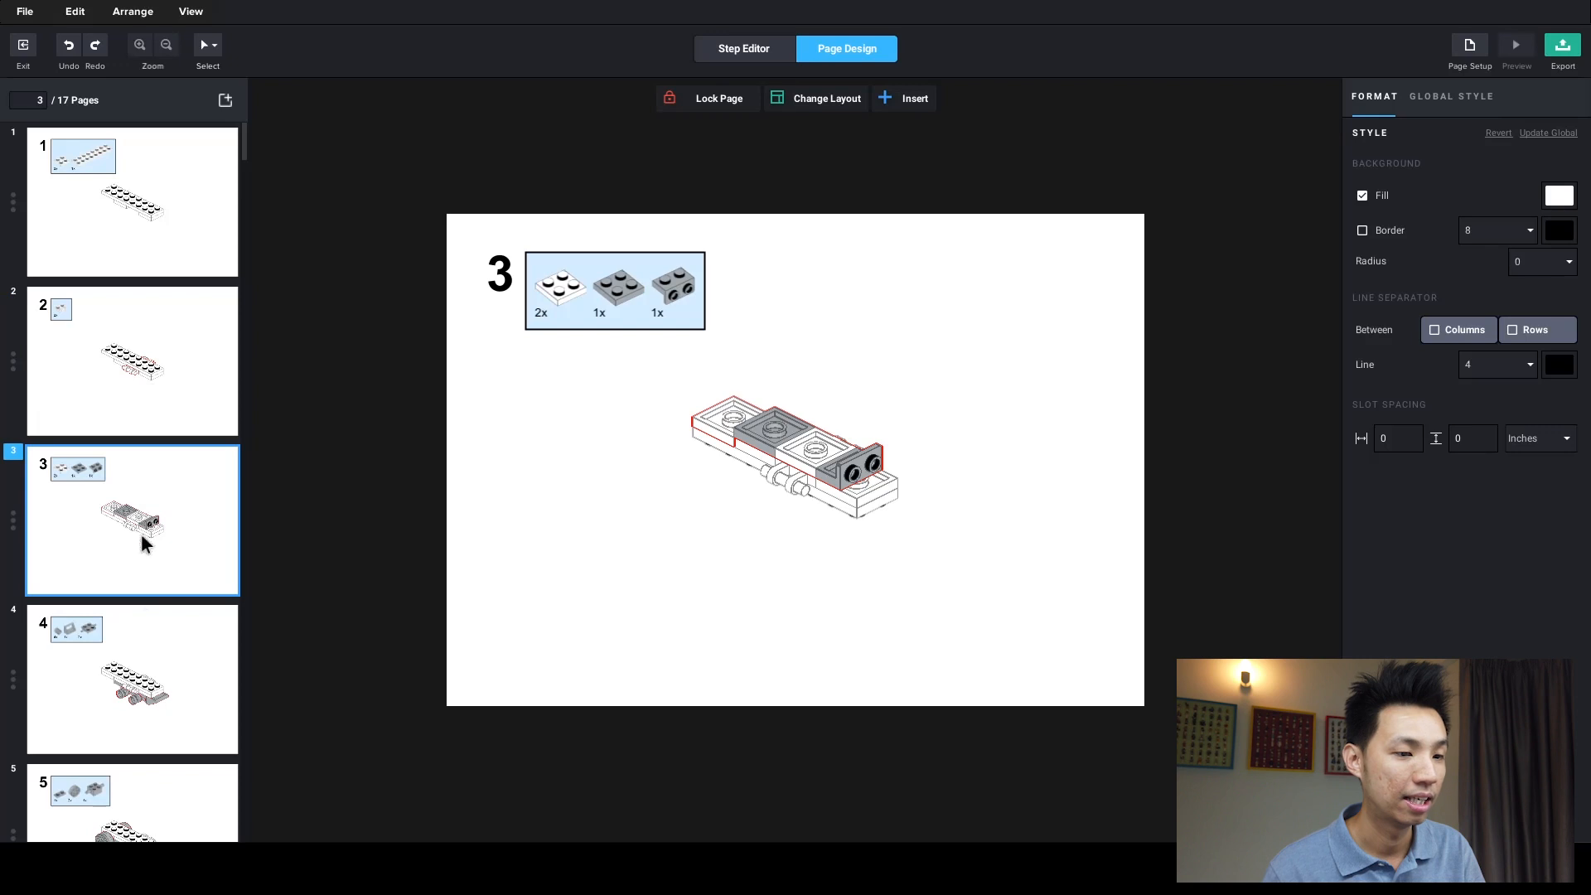
pyautogui.click(149, 660)
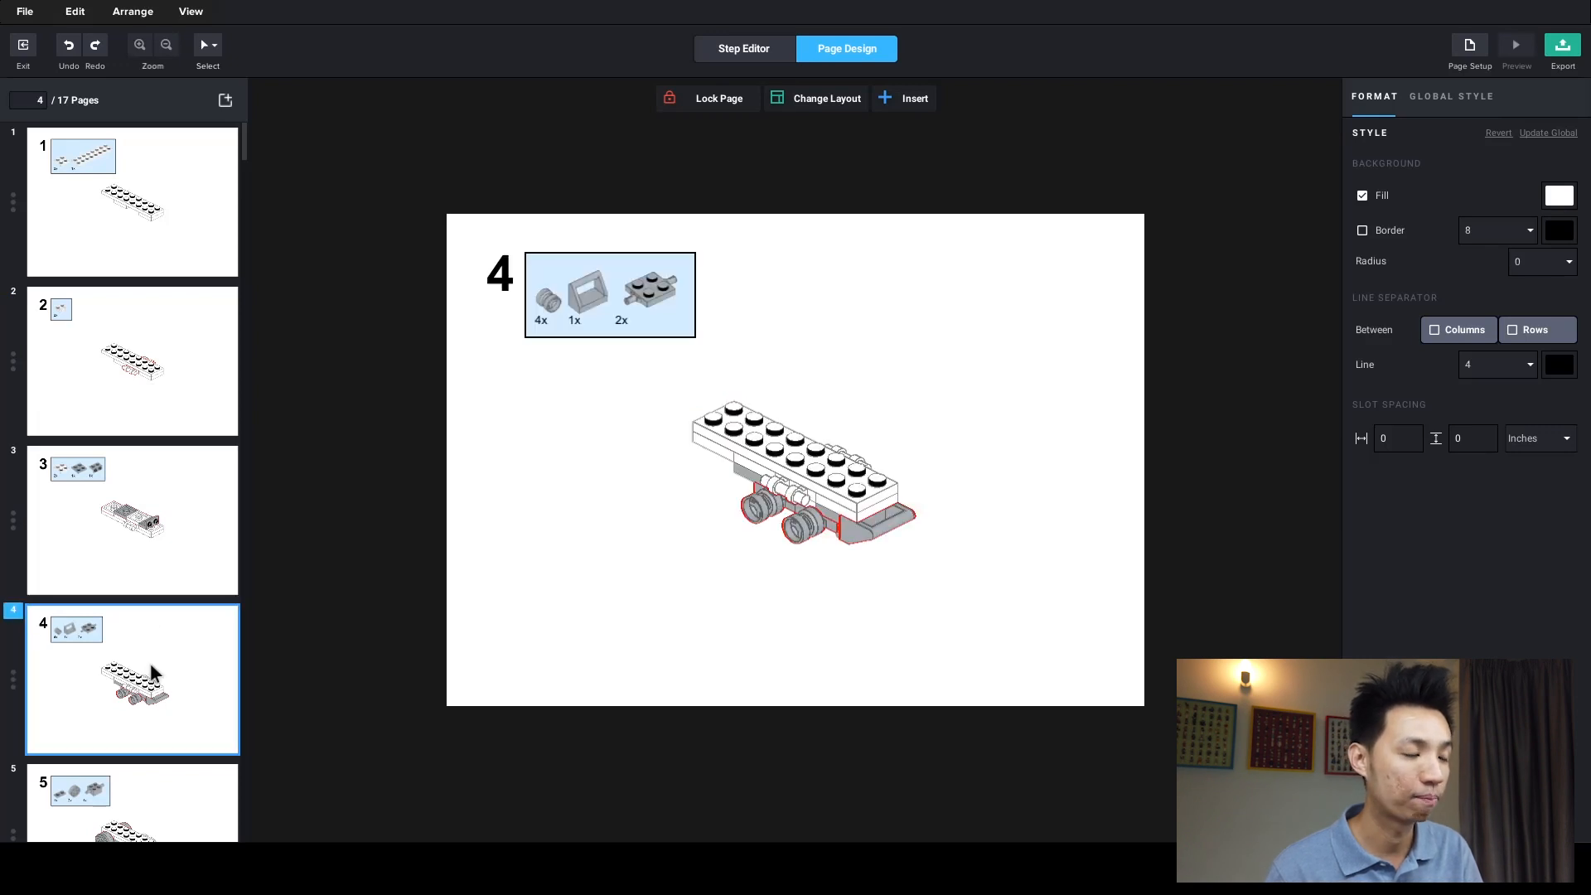
pyautogui.click(169, 561)
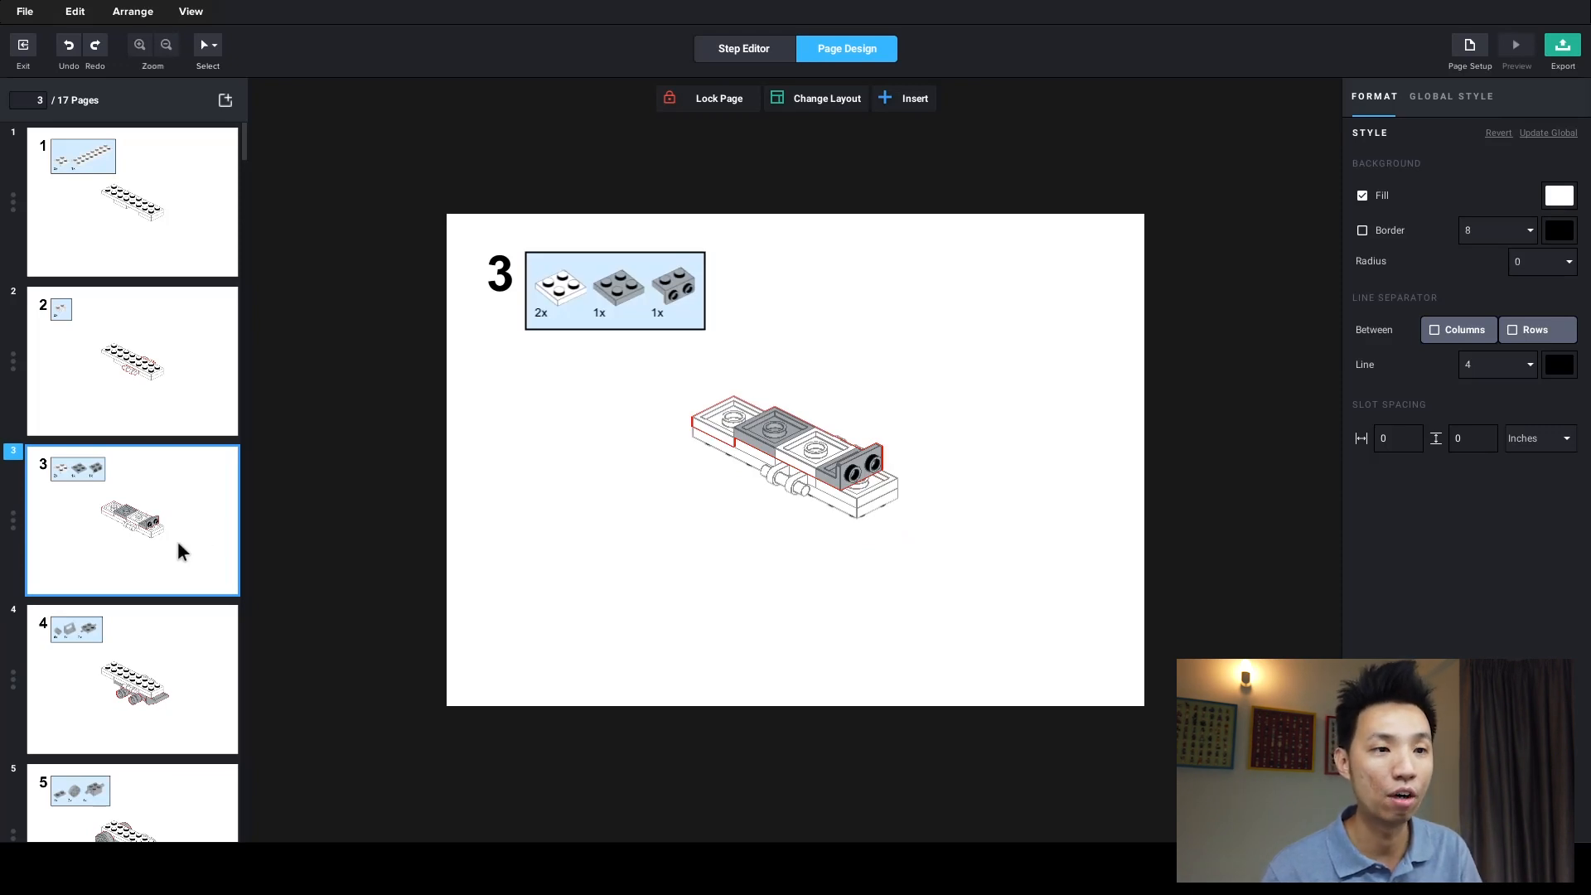
# - Insert a text box reading "Hello" on page 3 and place it below the step 3 model
pyautogui.click(914, 98)
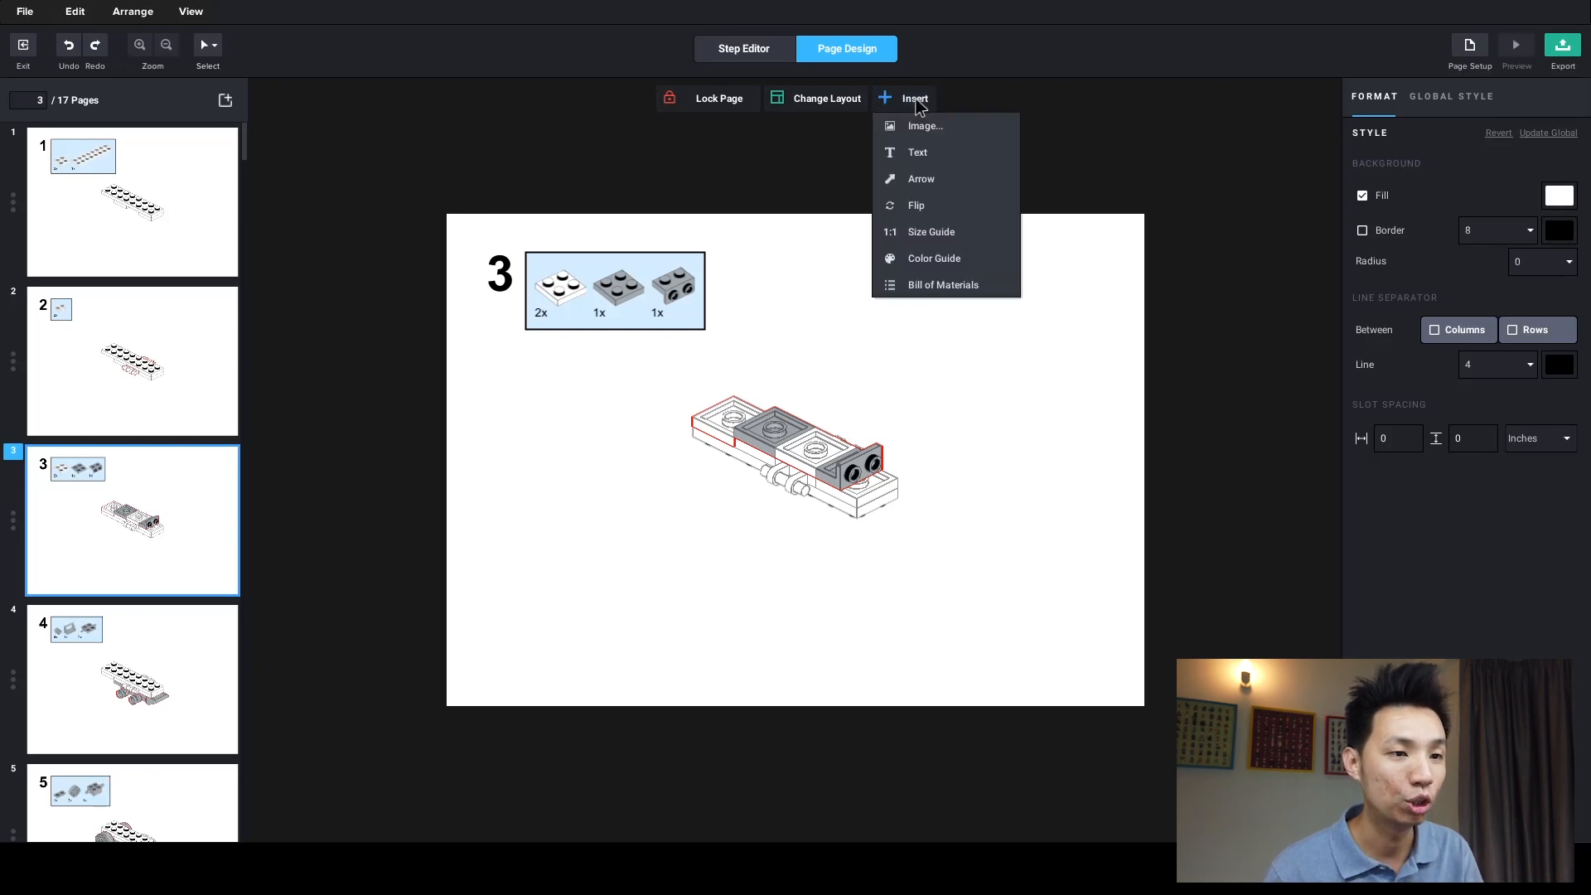
pyautogui.click(961, 114)
pyautogui.click(917, 107)
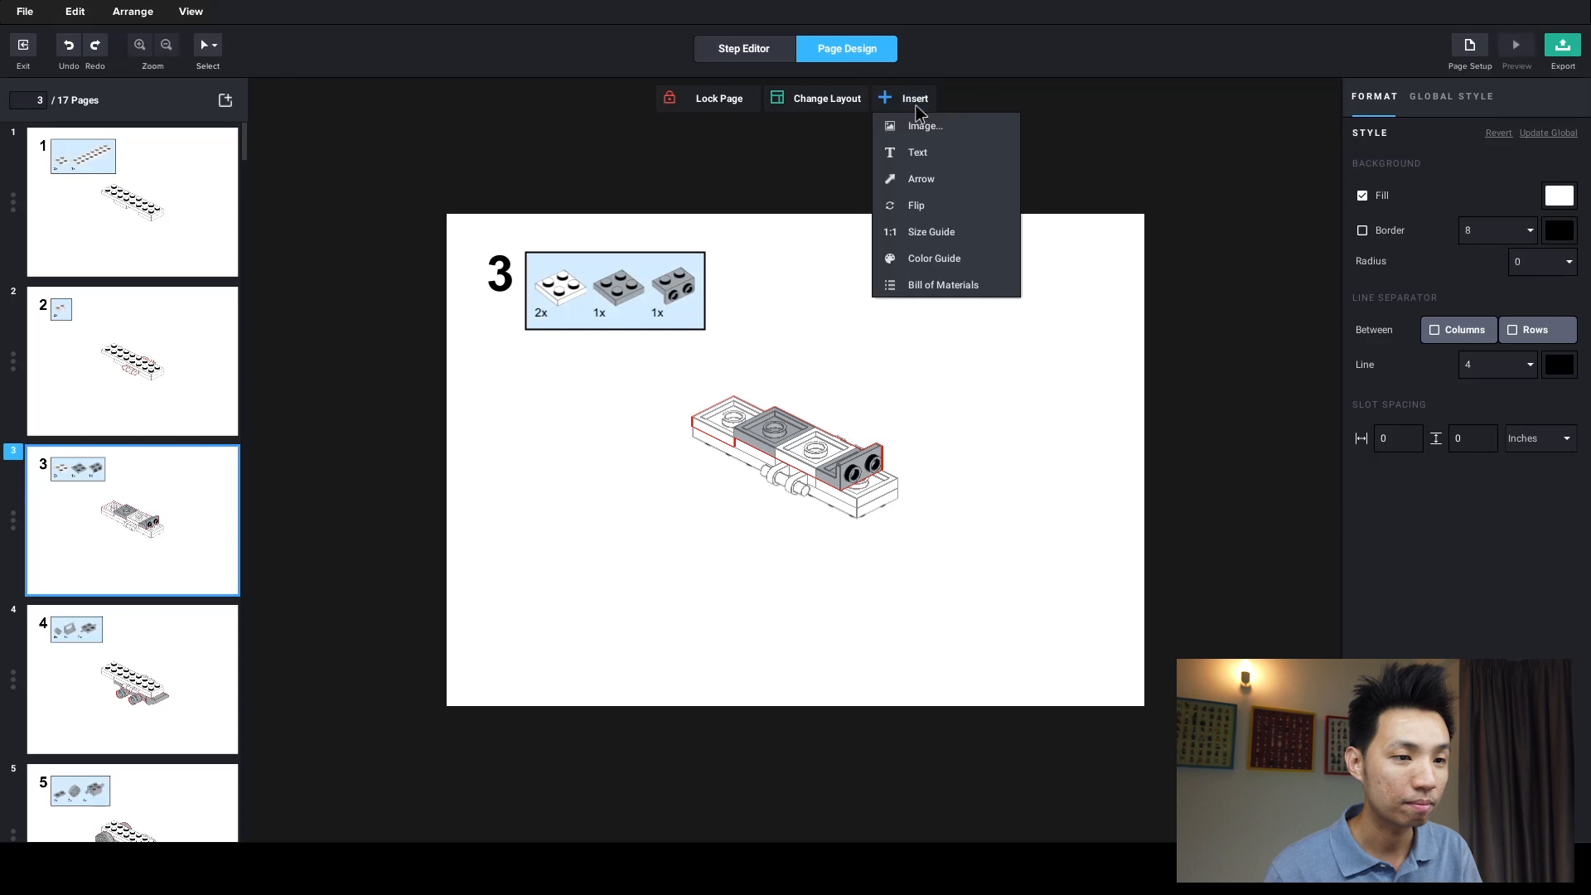
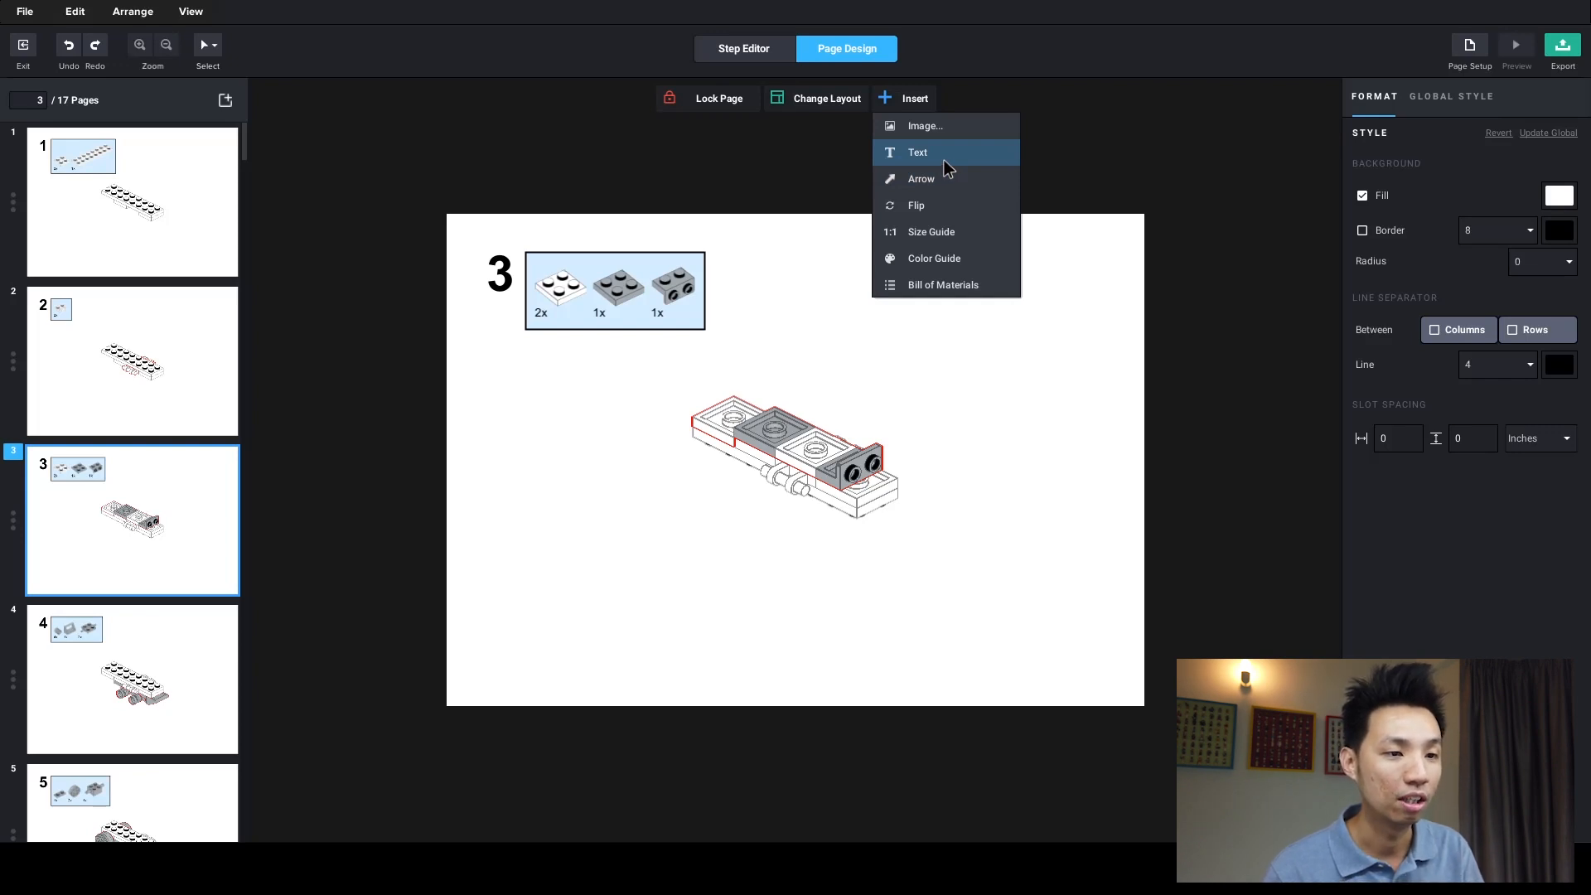
pyautogui.click(943, 153)
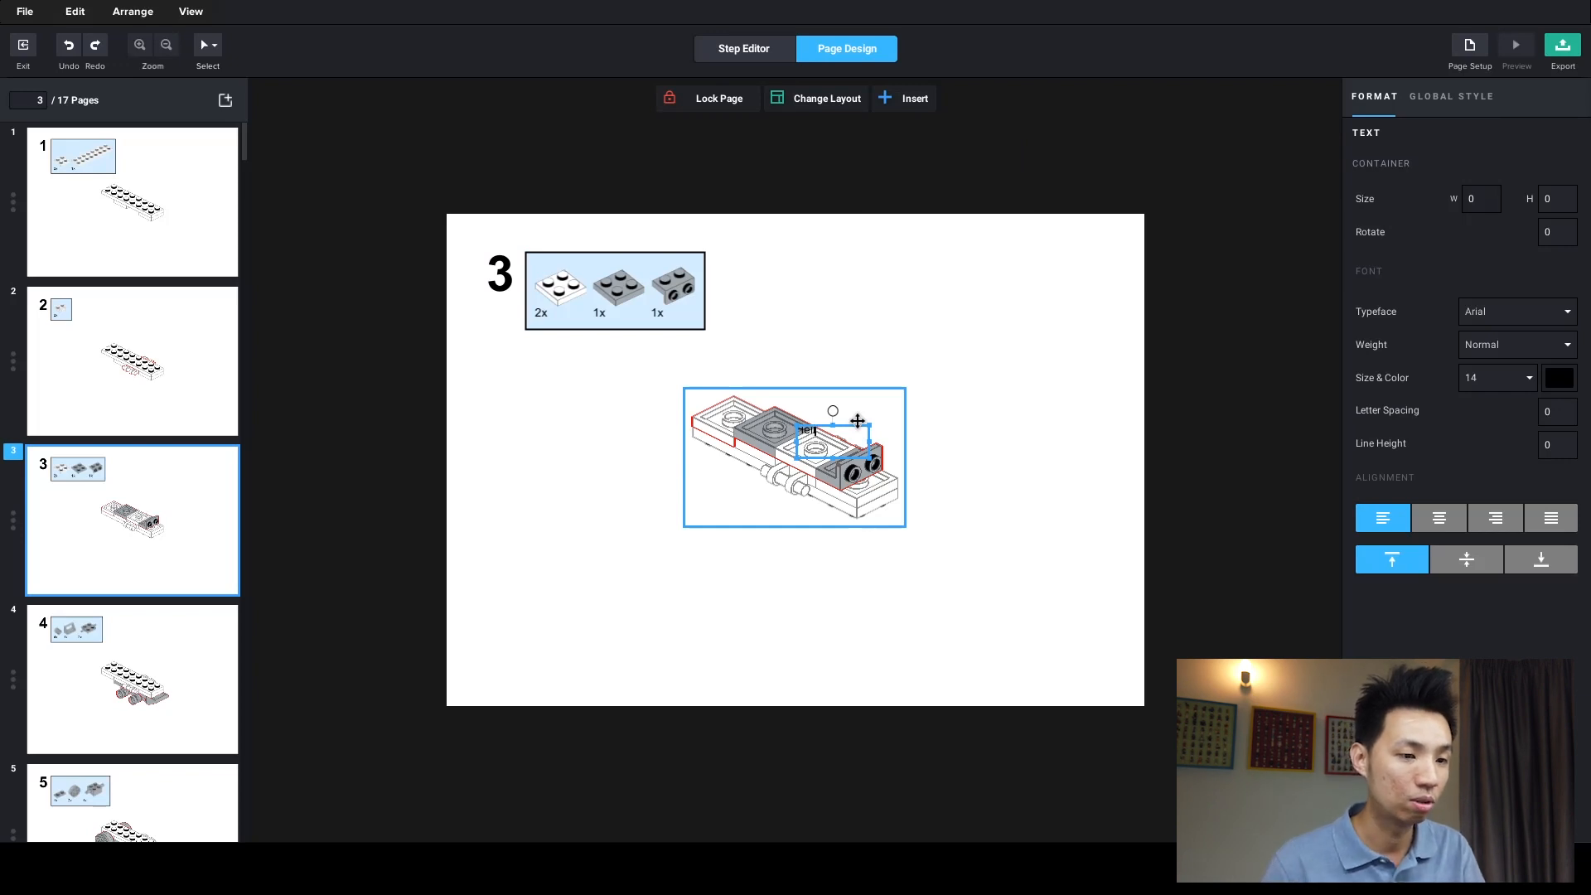
pyautogui.click(857, 421)
pyautogui.moveTo(858, 421); pyautogui.dragTo(872, 593)
pyautogui.click(932, 542)
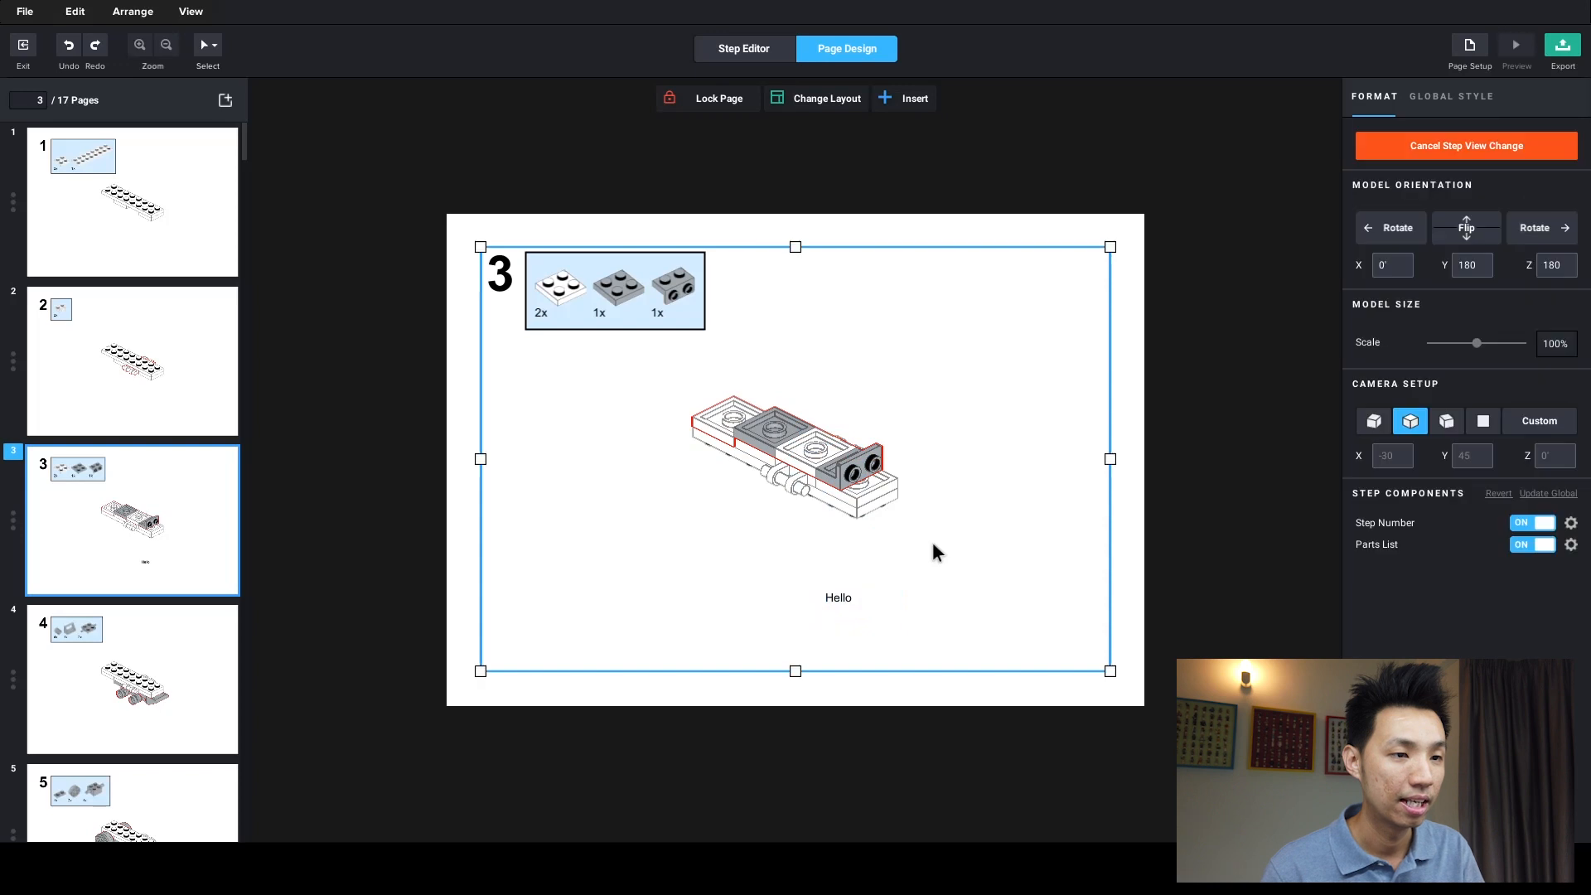
# - Insert a flip symbol on page 3, place it at the upper right of the model, and delete the "Hello" text
pyautogui.click(939, 147)
pyautogui.click(920, 99)
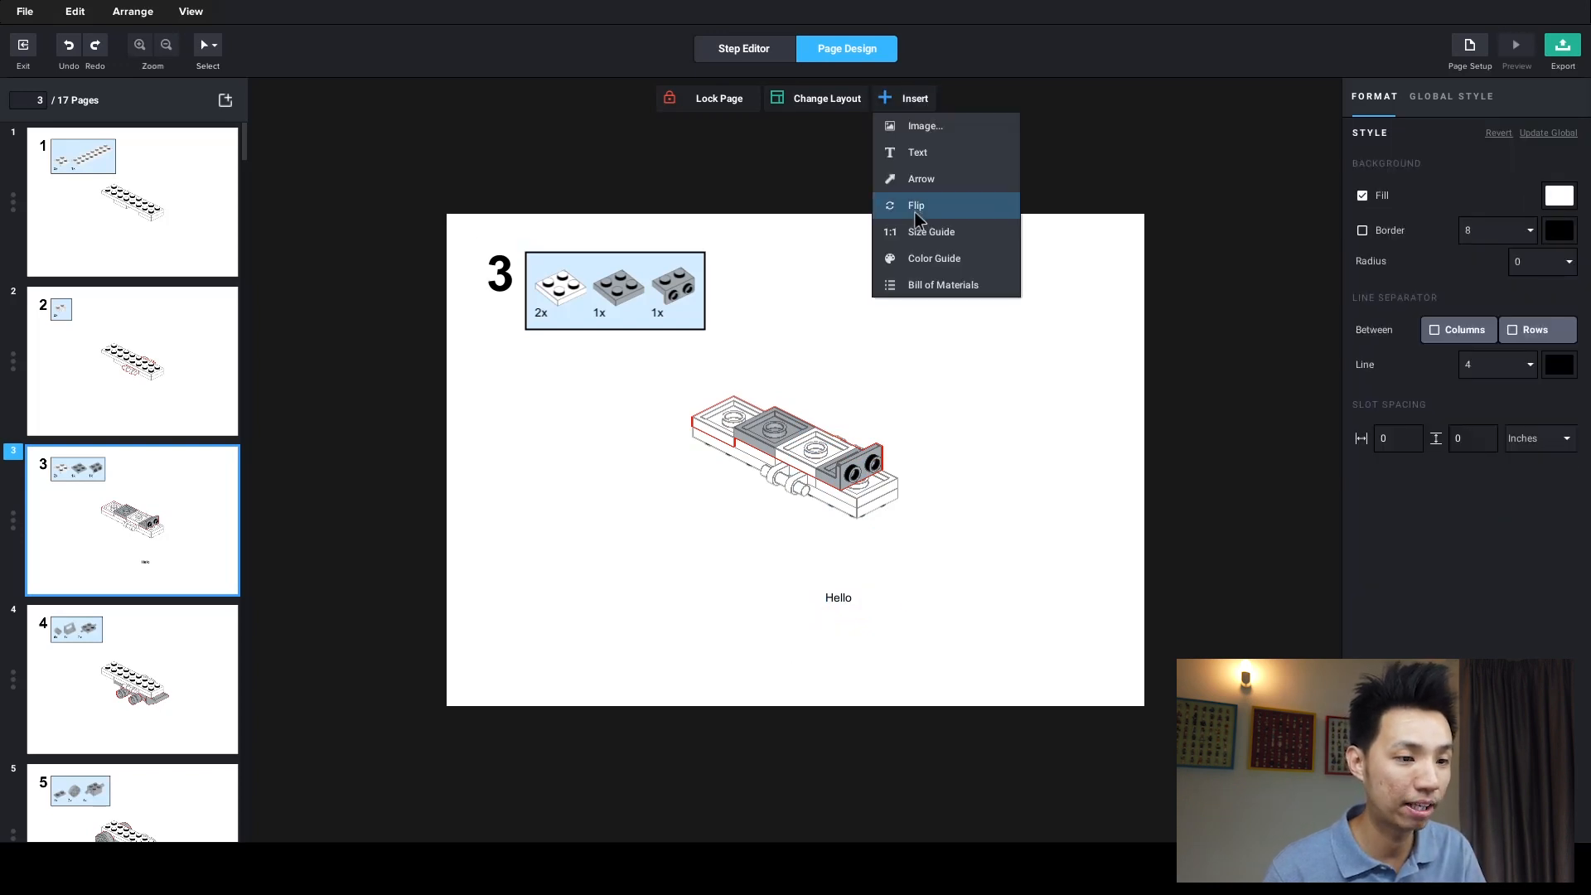
pyautogui.click(914, 213)
pyautogui.moveTo(819, 425); pyautogui.dragTo(952, 445)
pyautogui.click(1216, 439)
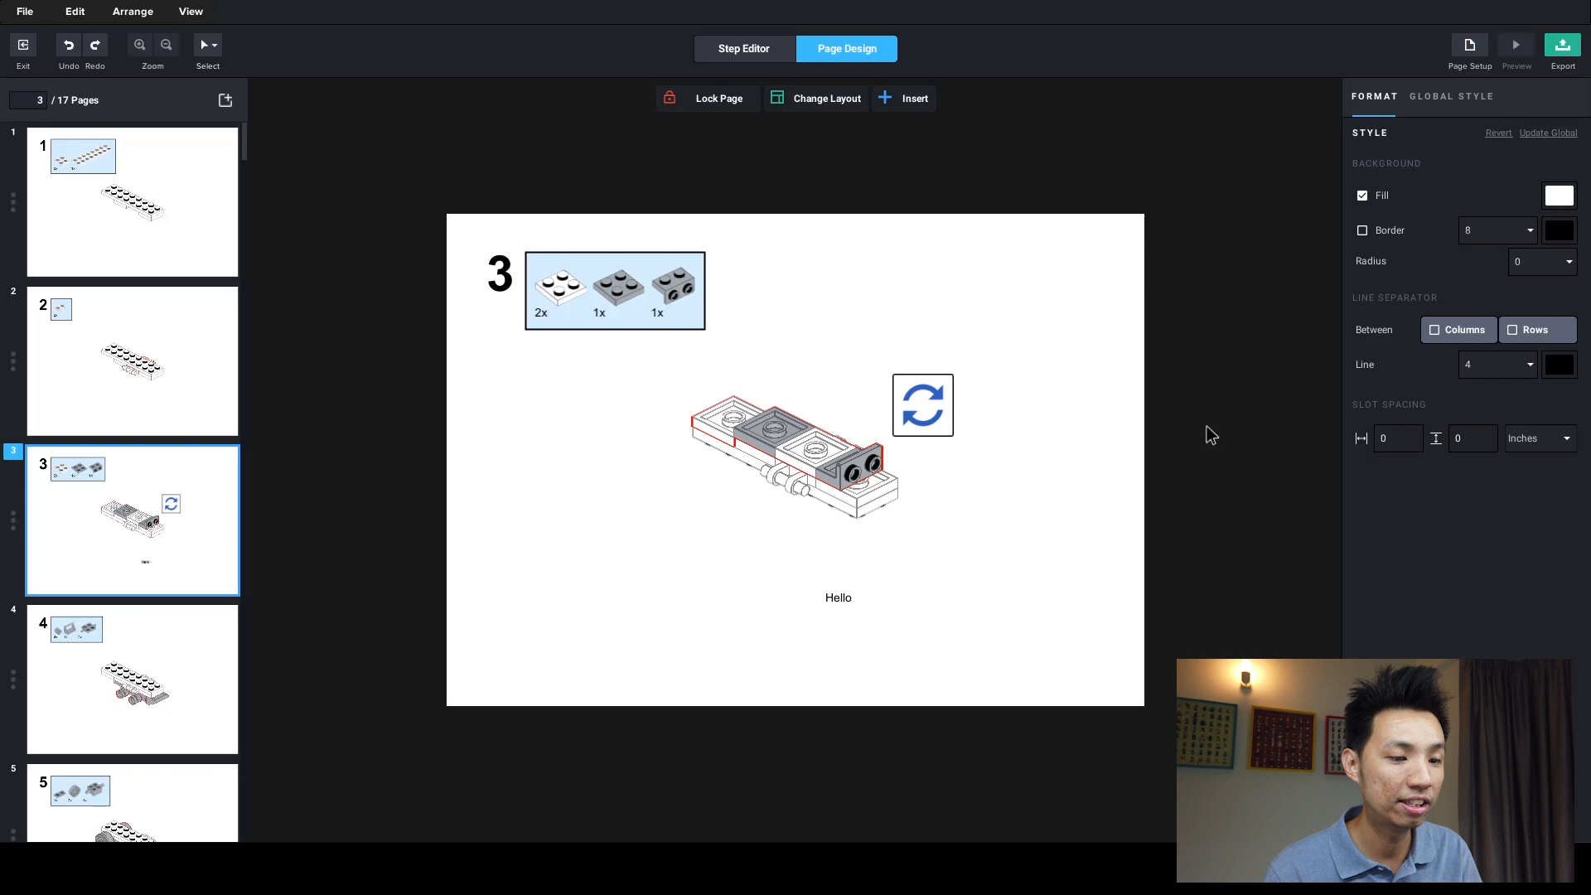
pyautogui.rightClick(844, 603)
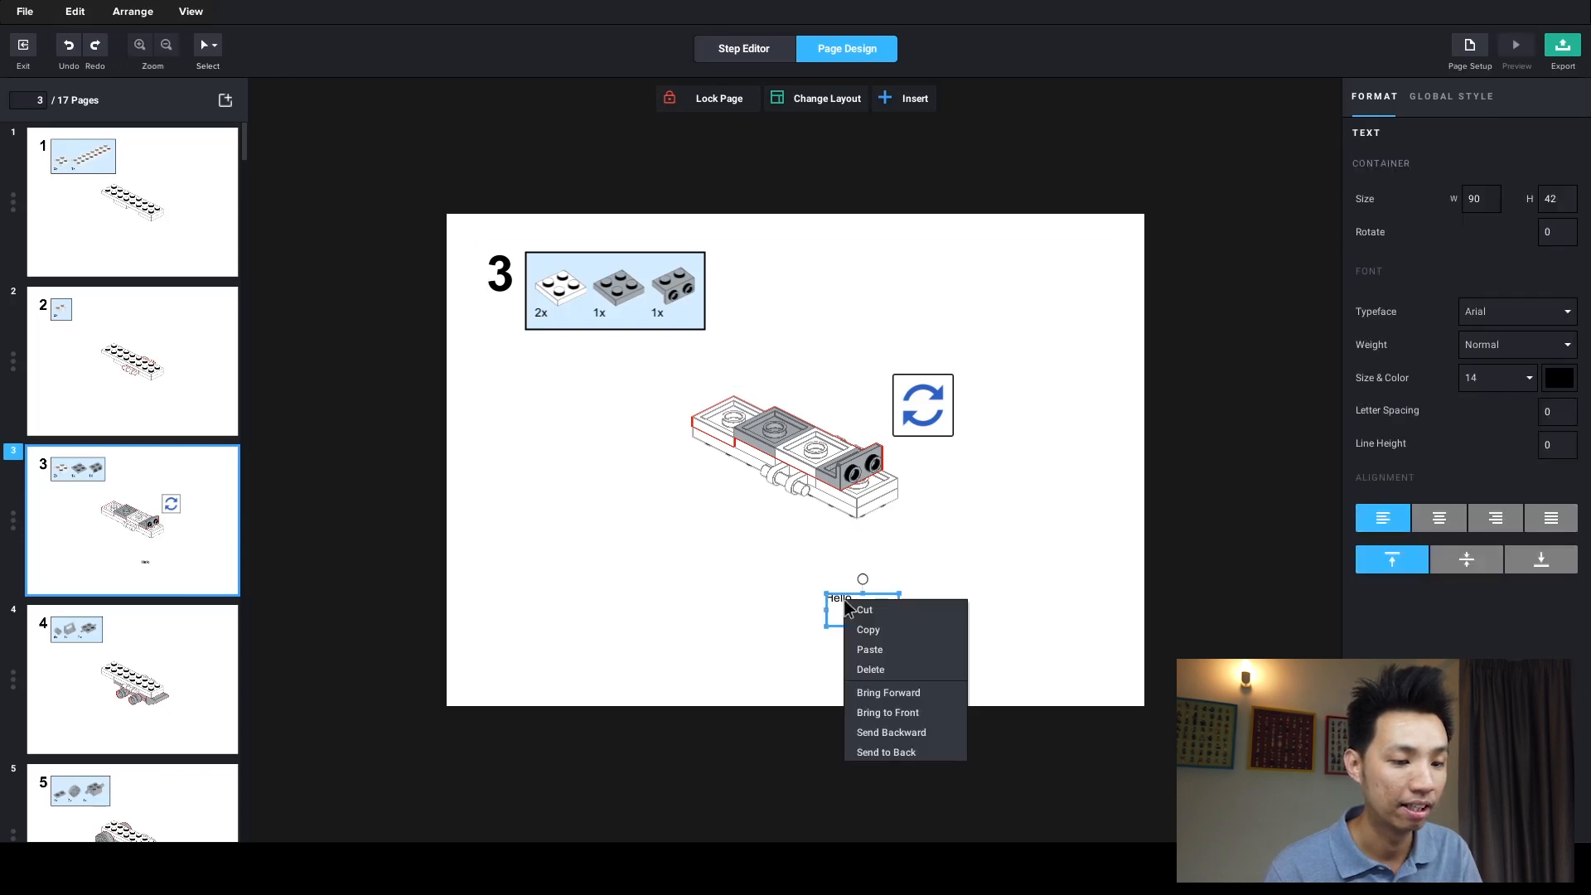
pyautogui.click(898, 670)
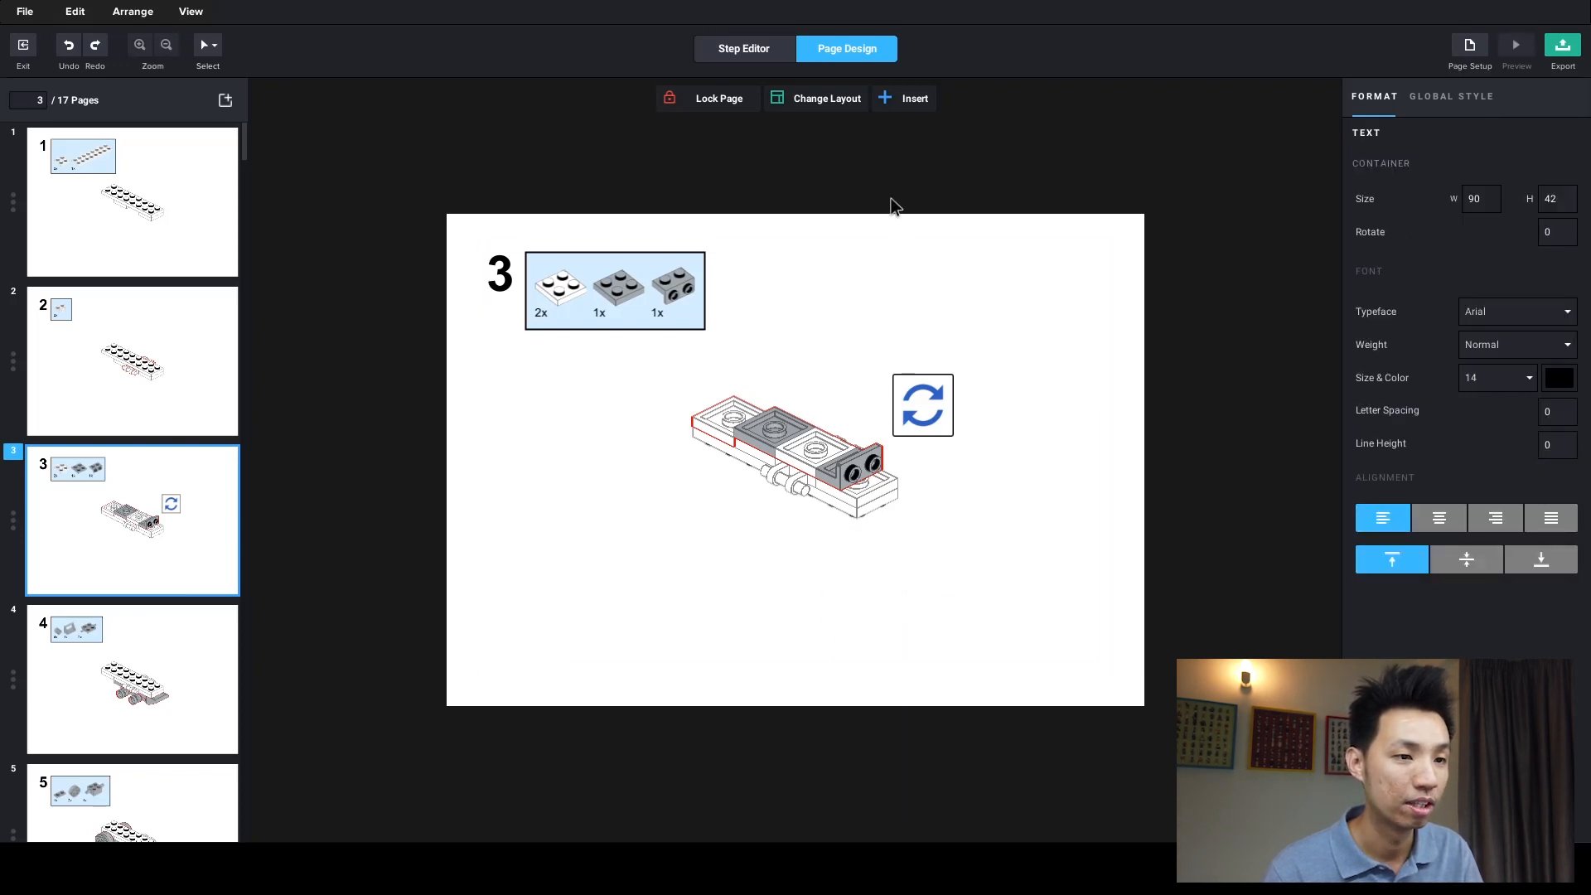
# - Try to create a size guide for the parts on page 3
pyautogui.click(910, 98)
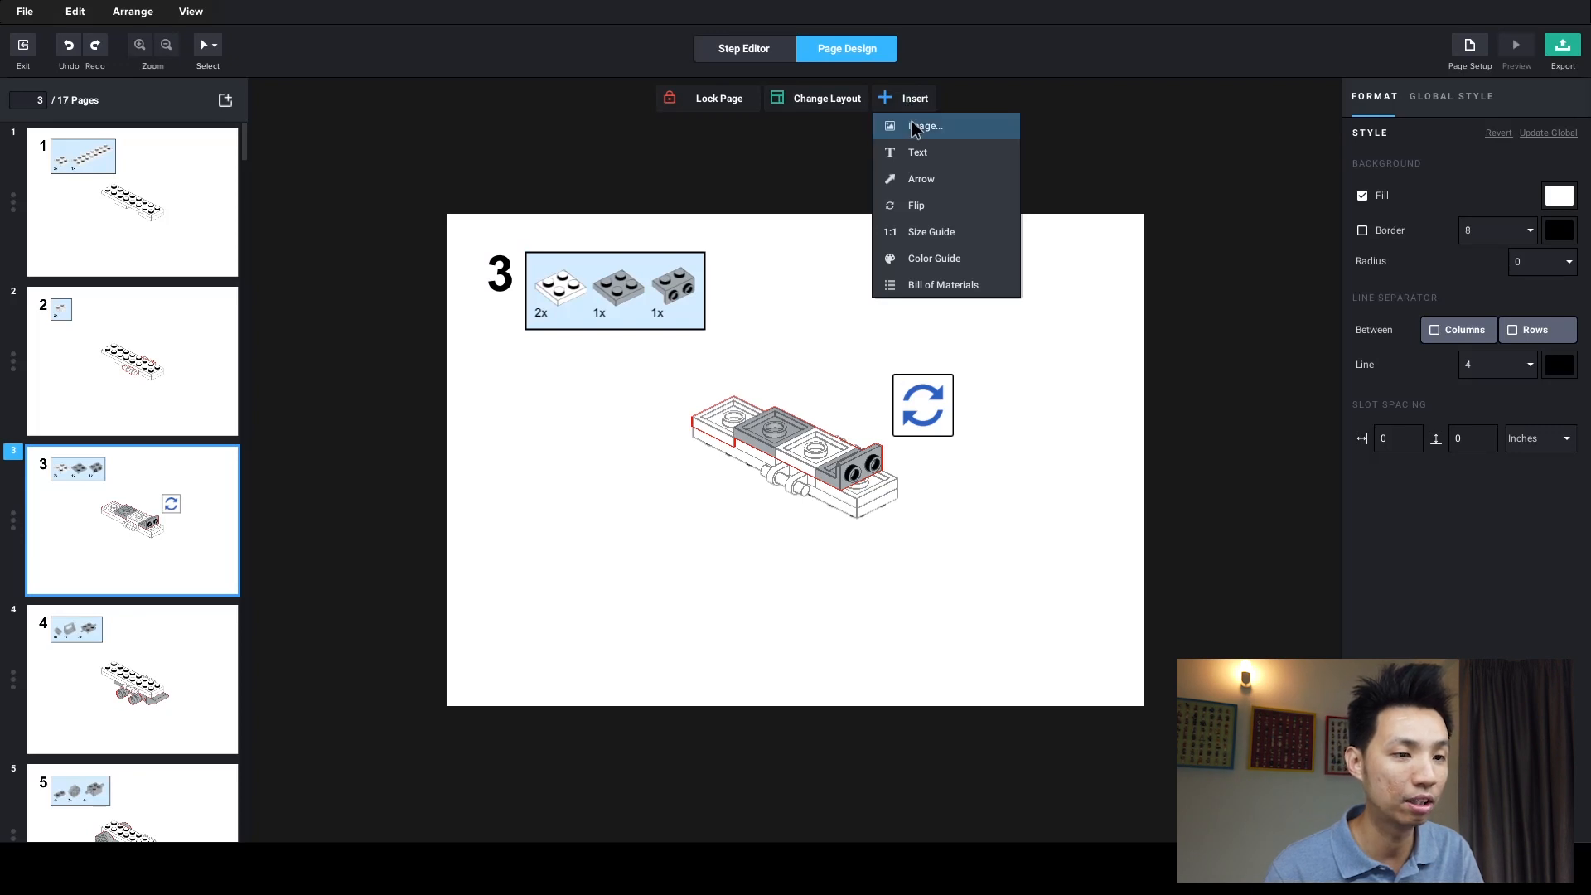
pyautogui.click(926, 237)
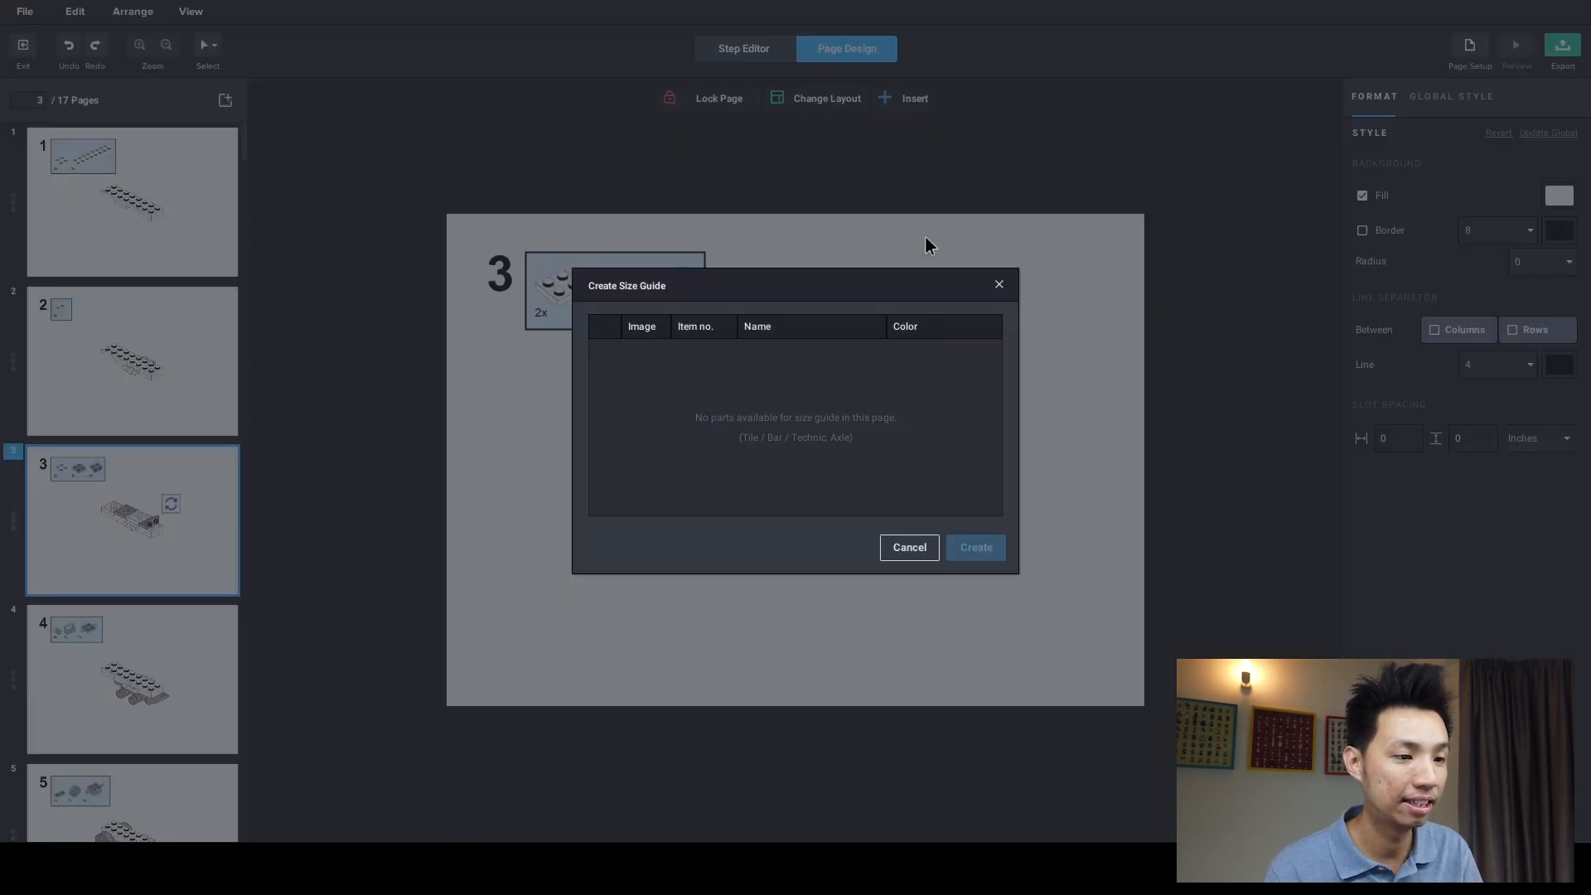
pyautogui.click(909, 547)
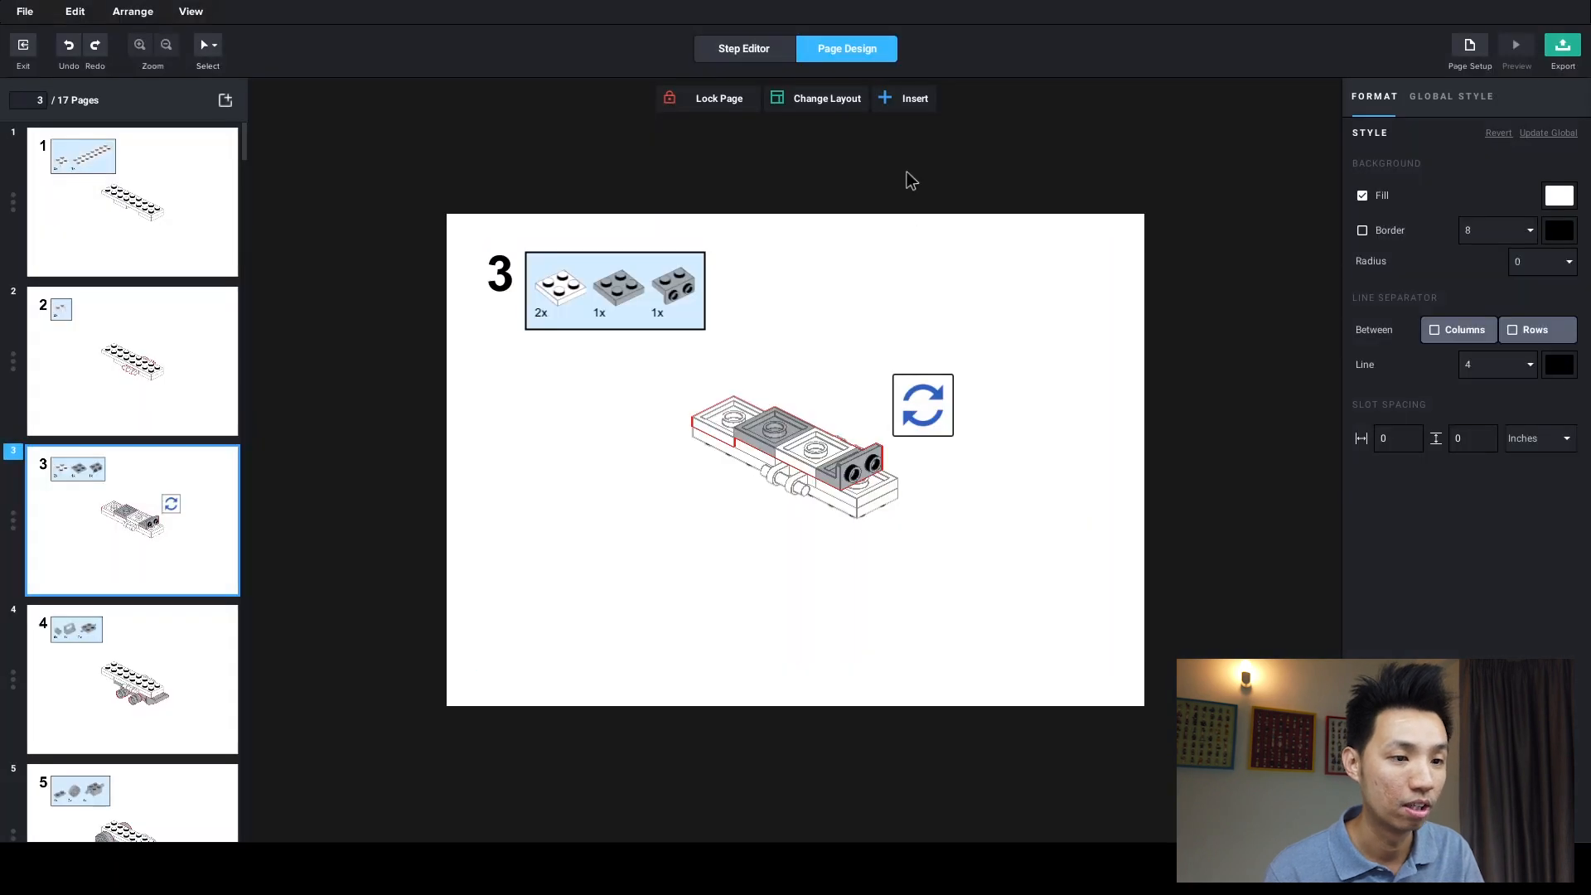
# - Insert an arrow on page 3 that starts below the parts list and points at the left end of the model
pyautogui.click(903, 100)
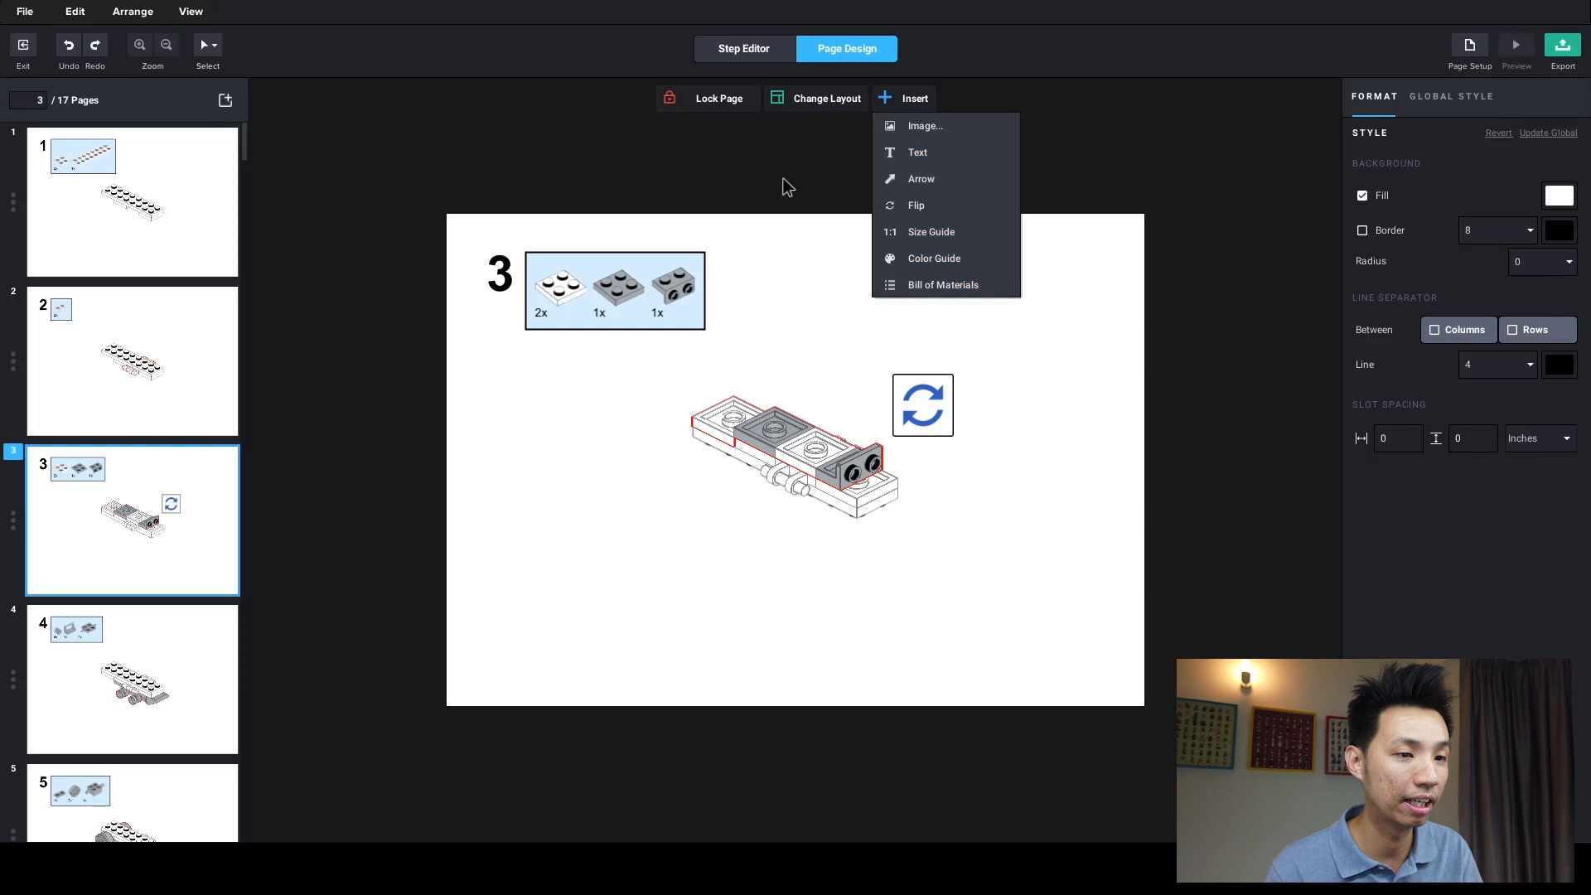
pyautogui.click(904, 97)
pyautogui.click(903, 97)
pyautogui.click(920, 179)
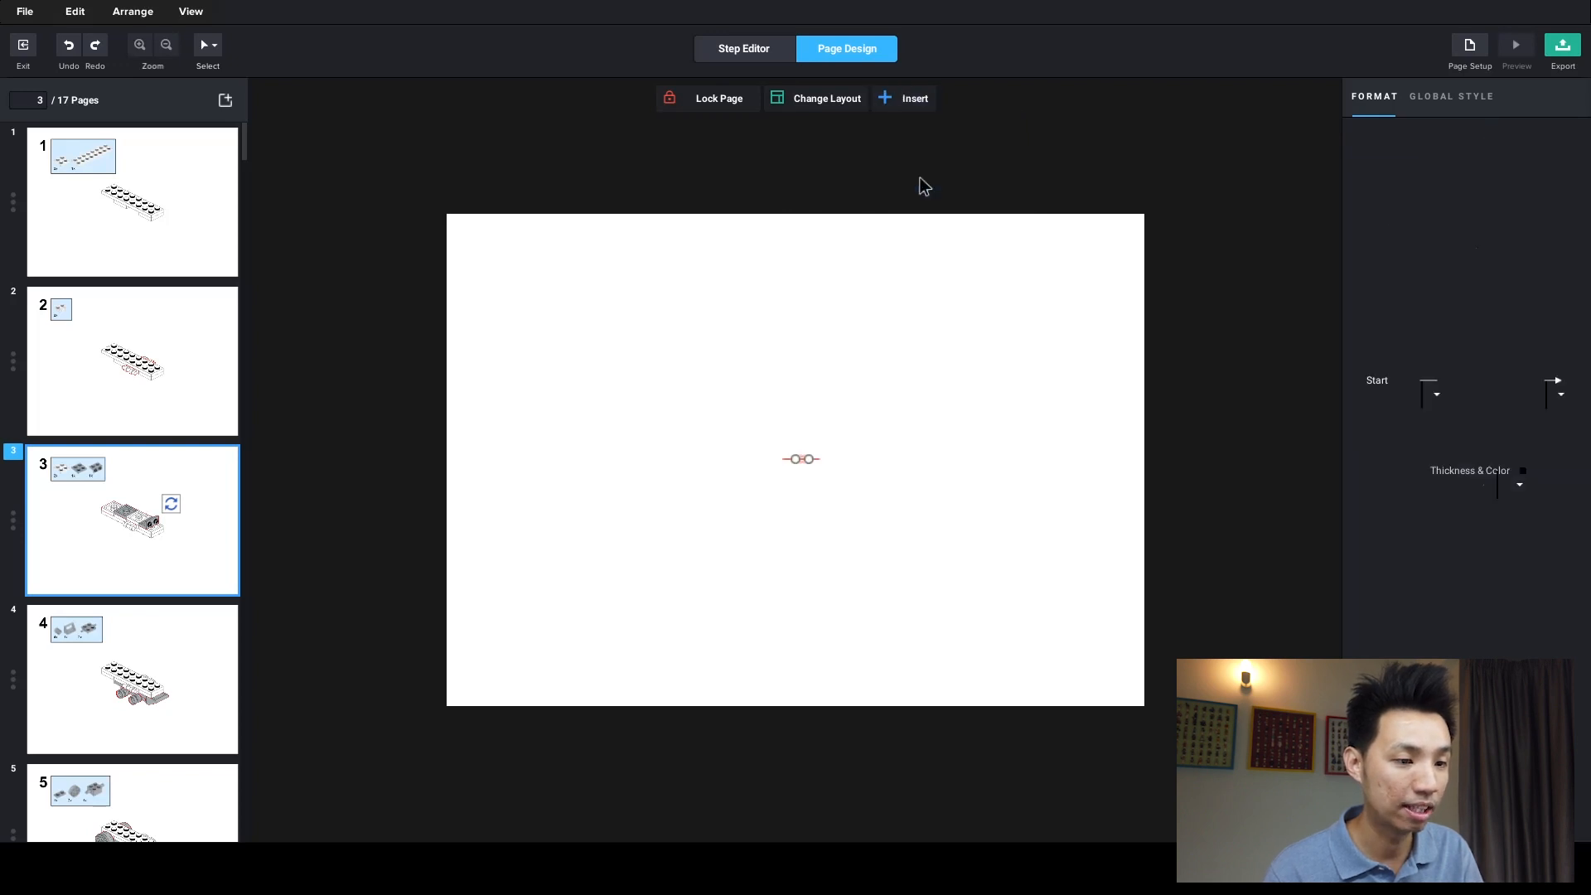
pyautogui.moveTo(842, 490); pyautogui.dragTo(653, 403)
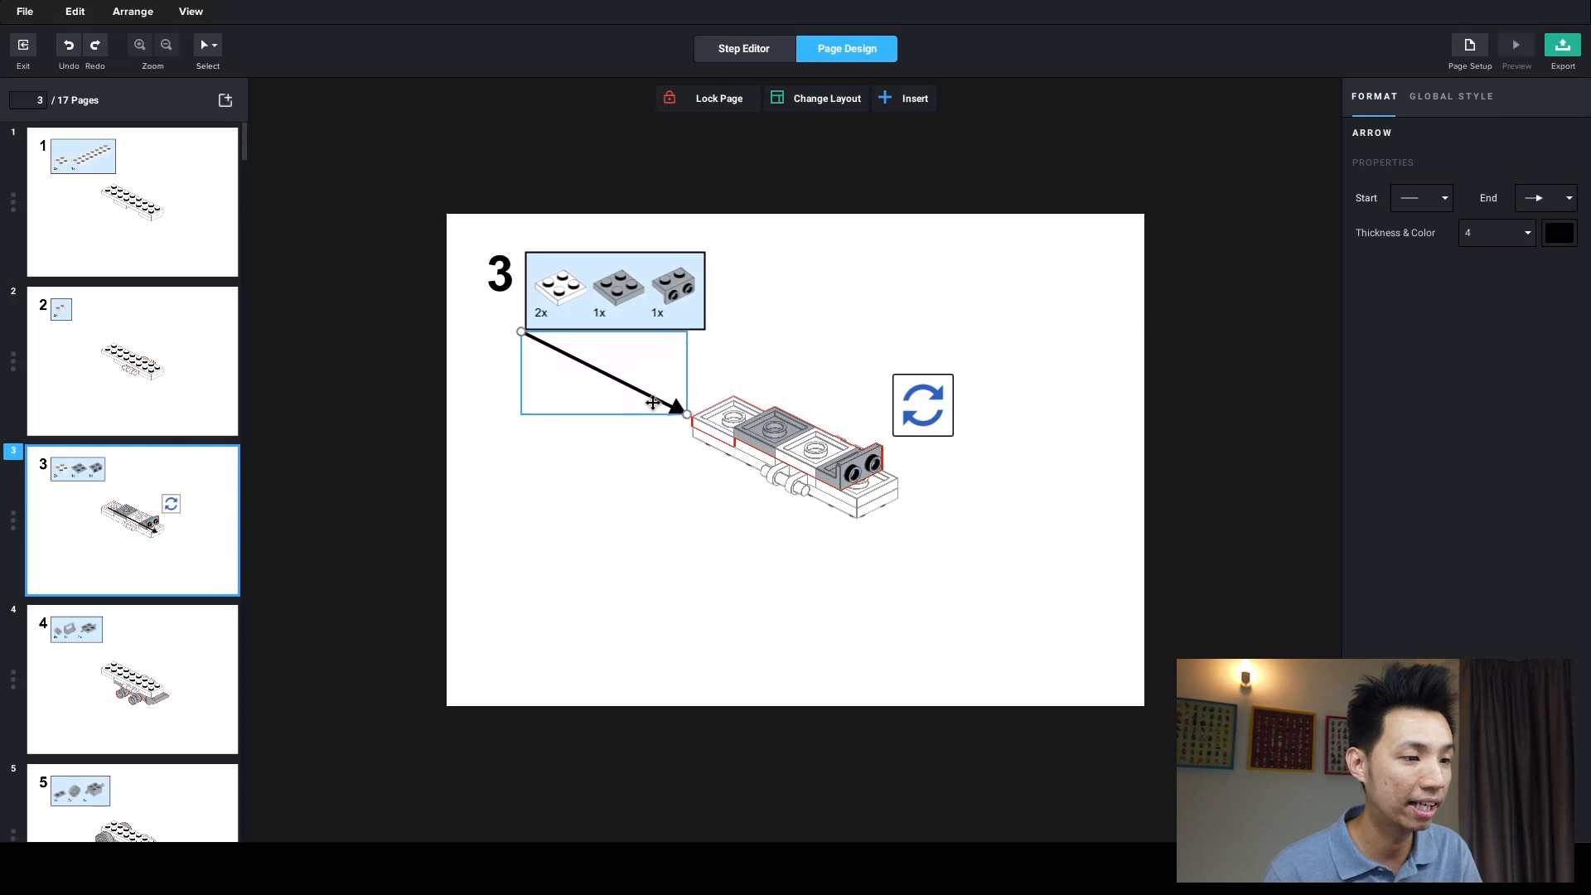
pyautogui.moveTo(521, 332); pyautogui.dragTo(529, 384)
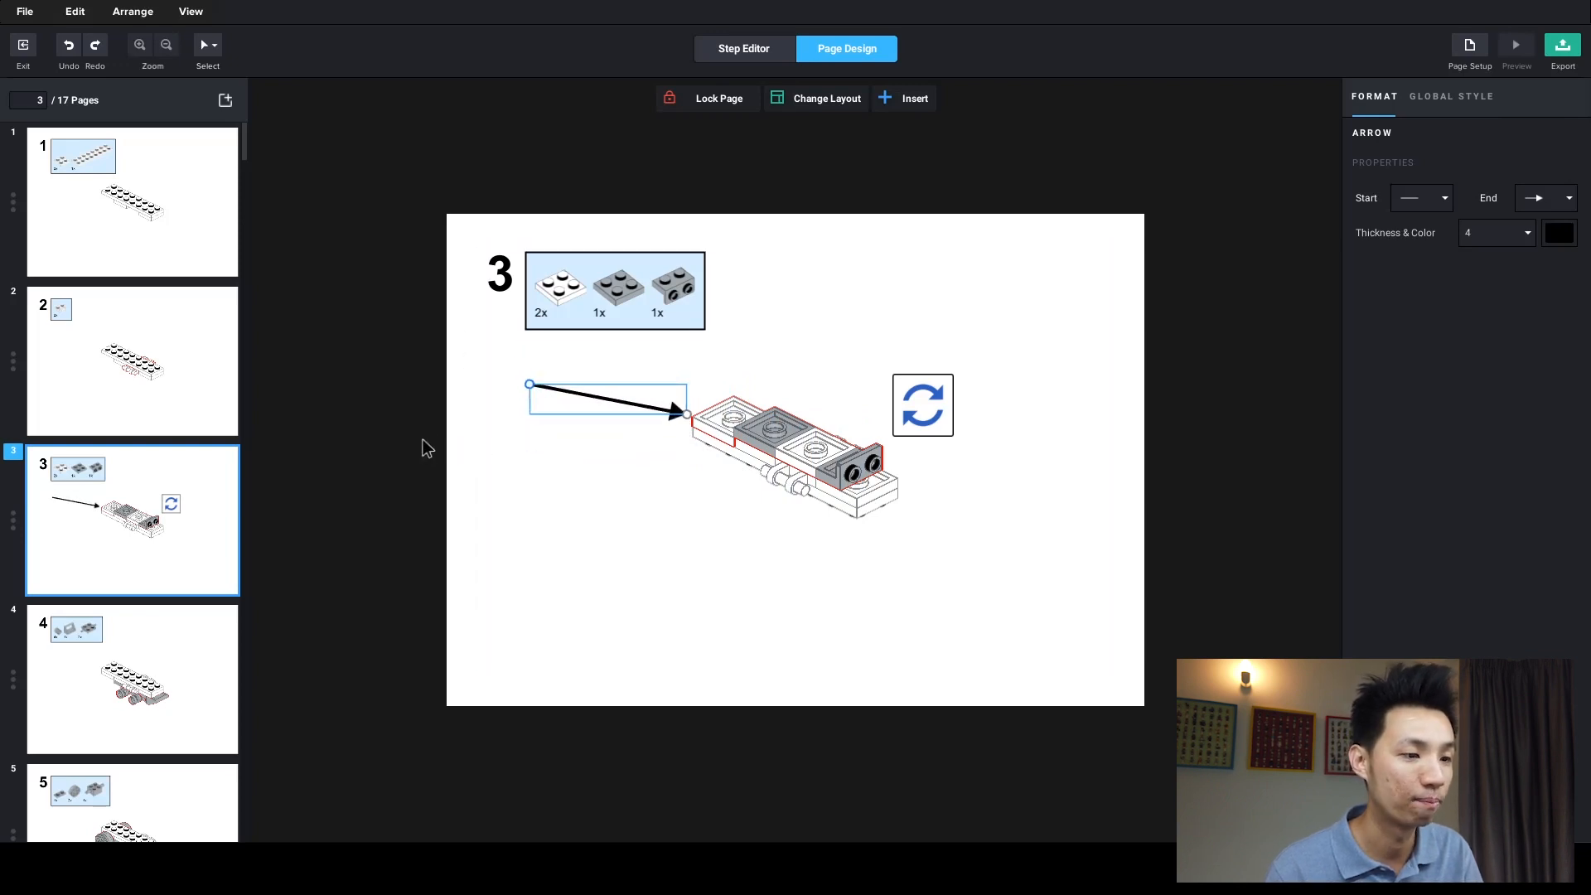
# - Delete the arrow pointing at the model on page 3
pyautogui.rightClick(645, 408)
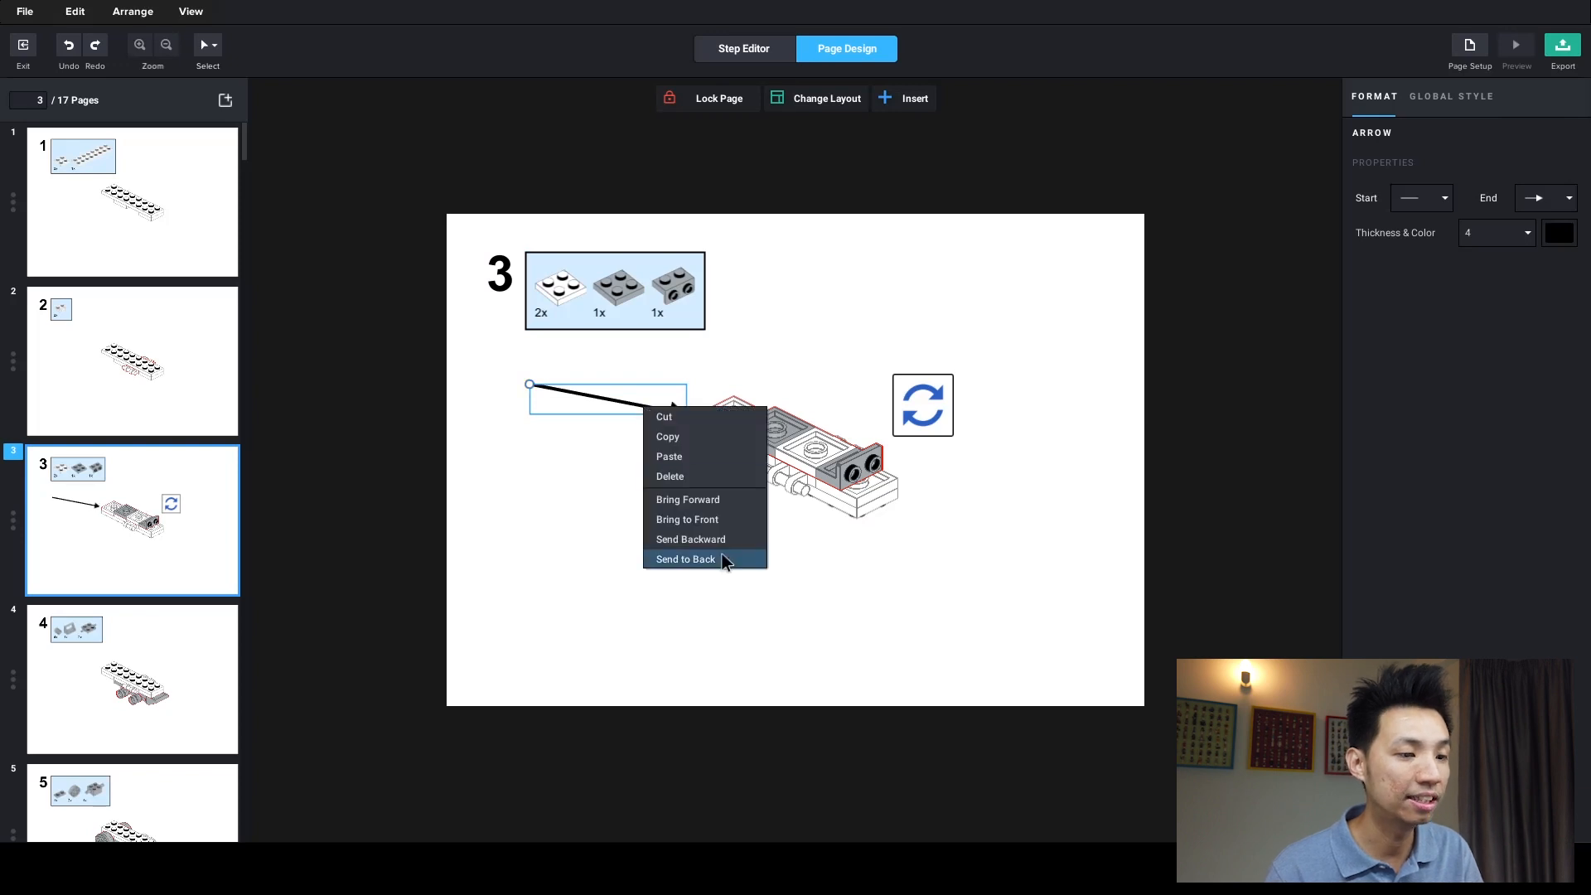
pyautogui.click(674, 481)
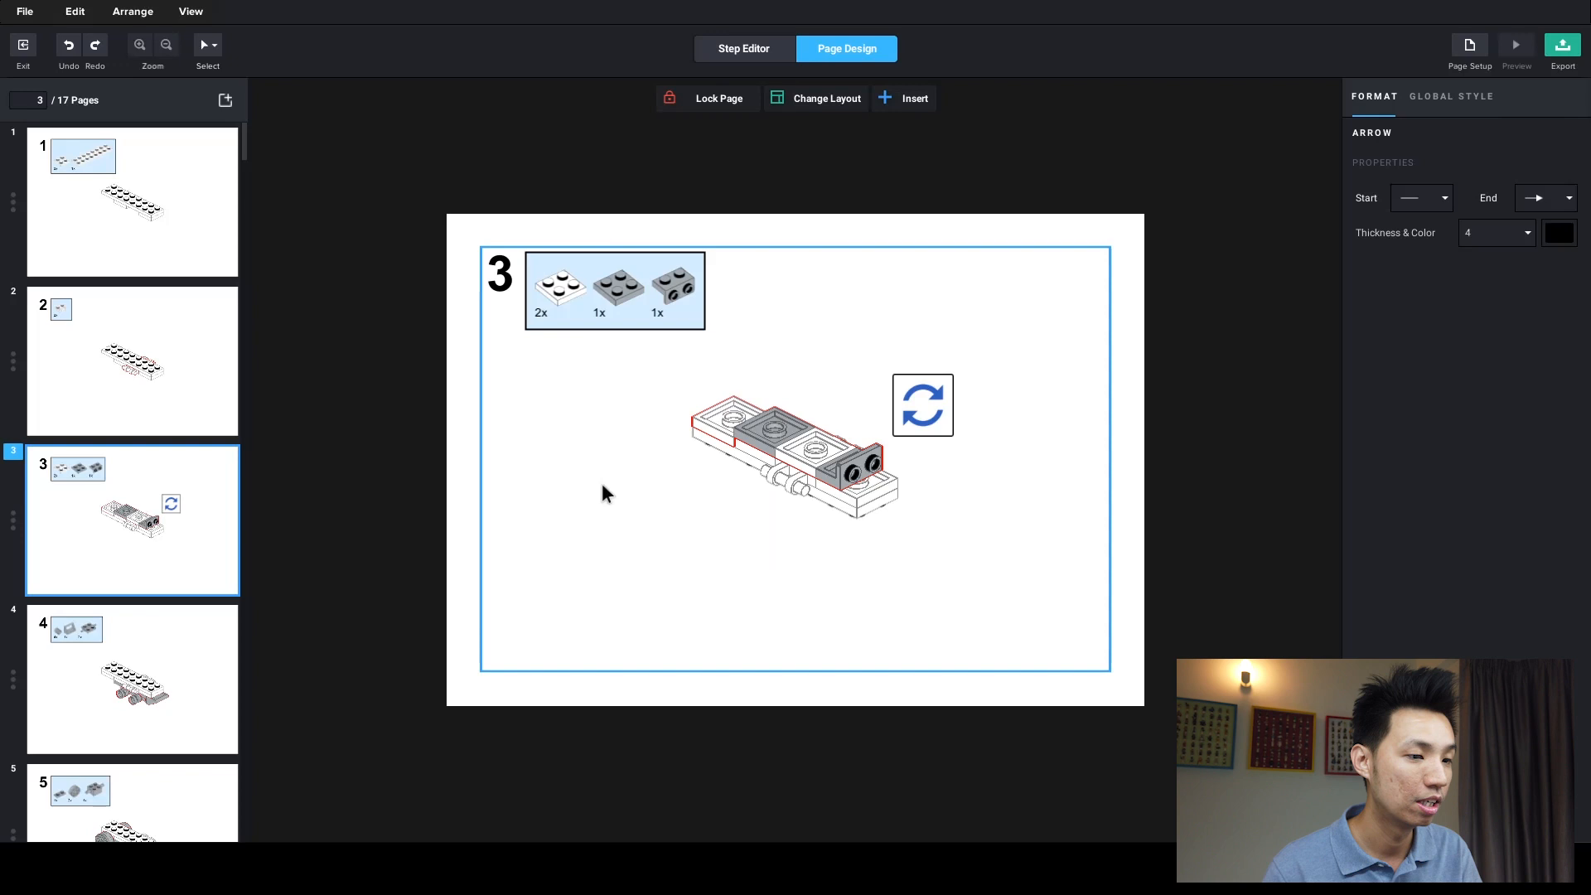
pyautogui.click(355, 543)
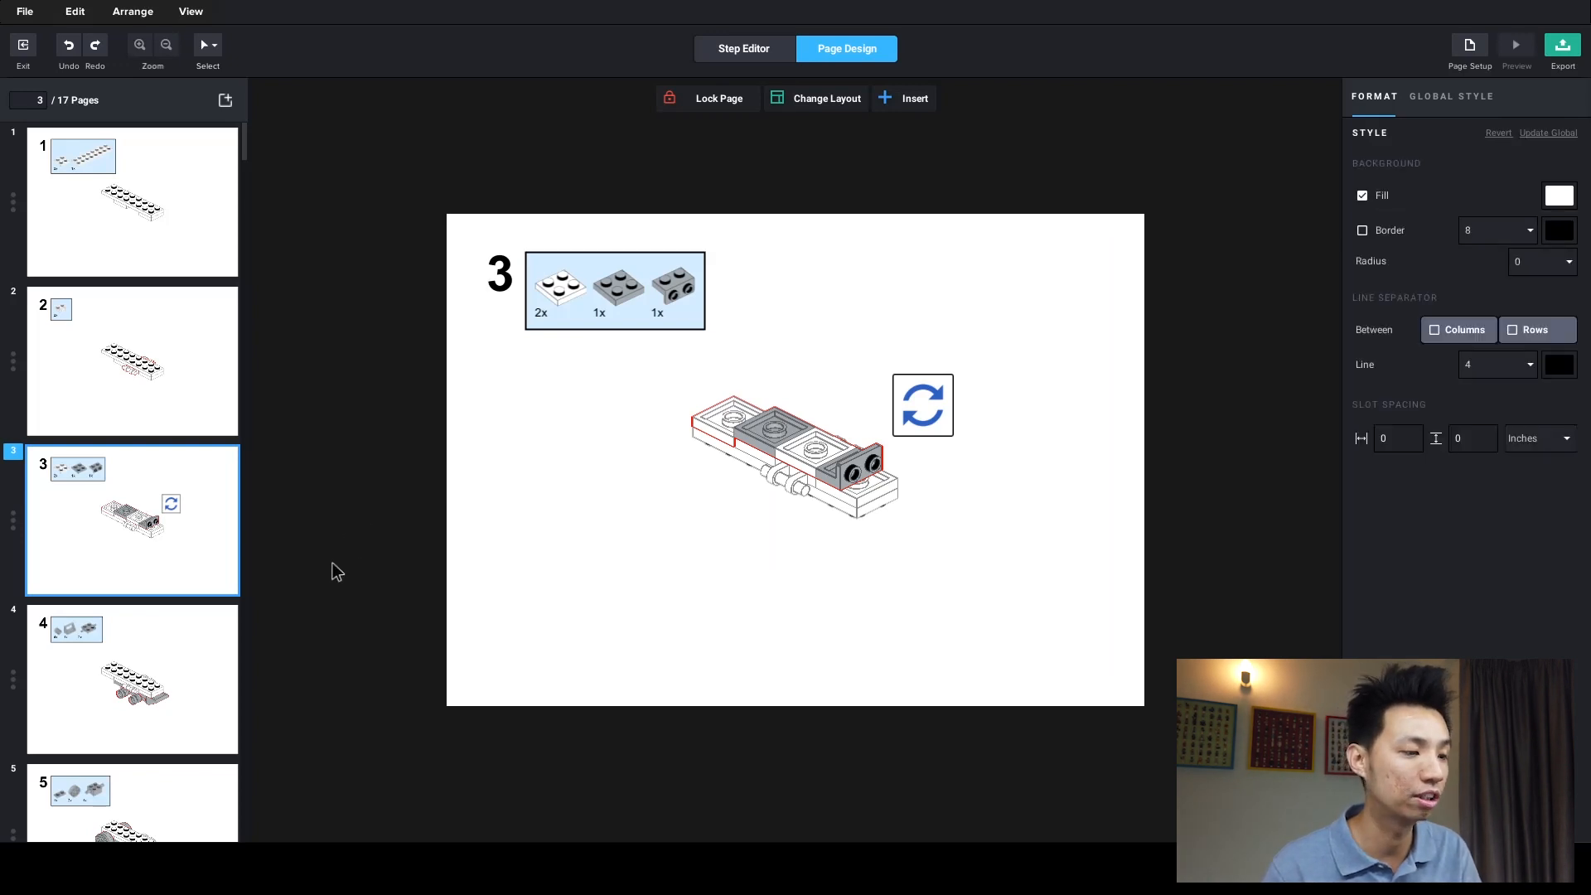
# - Insert a flip symbol on page 4 and place it at the upper right of the model
pyautogui.click(212, 659)
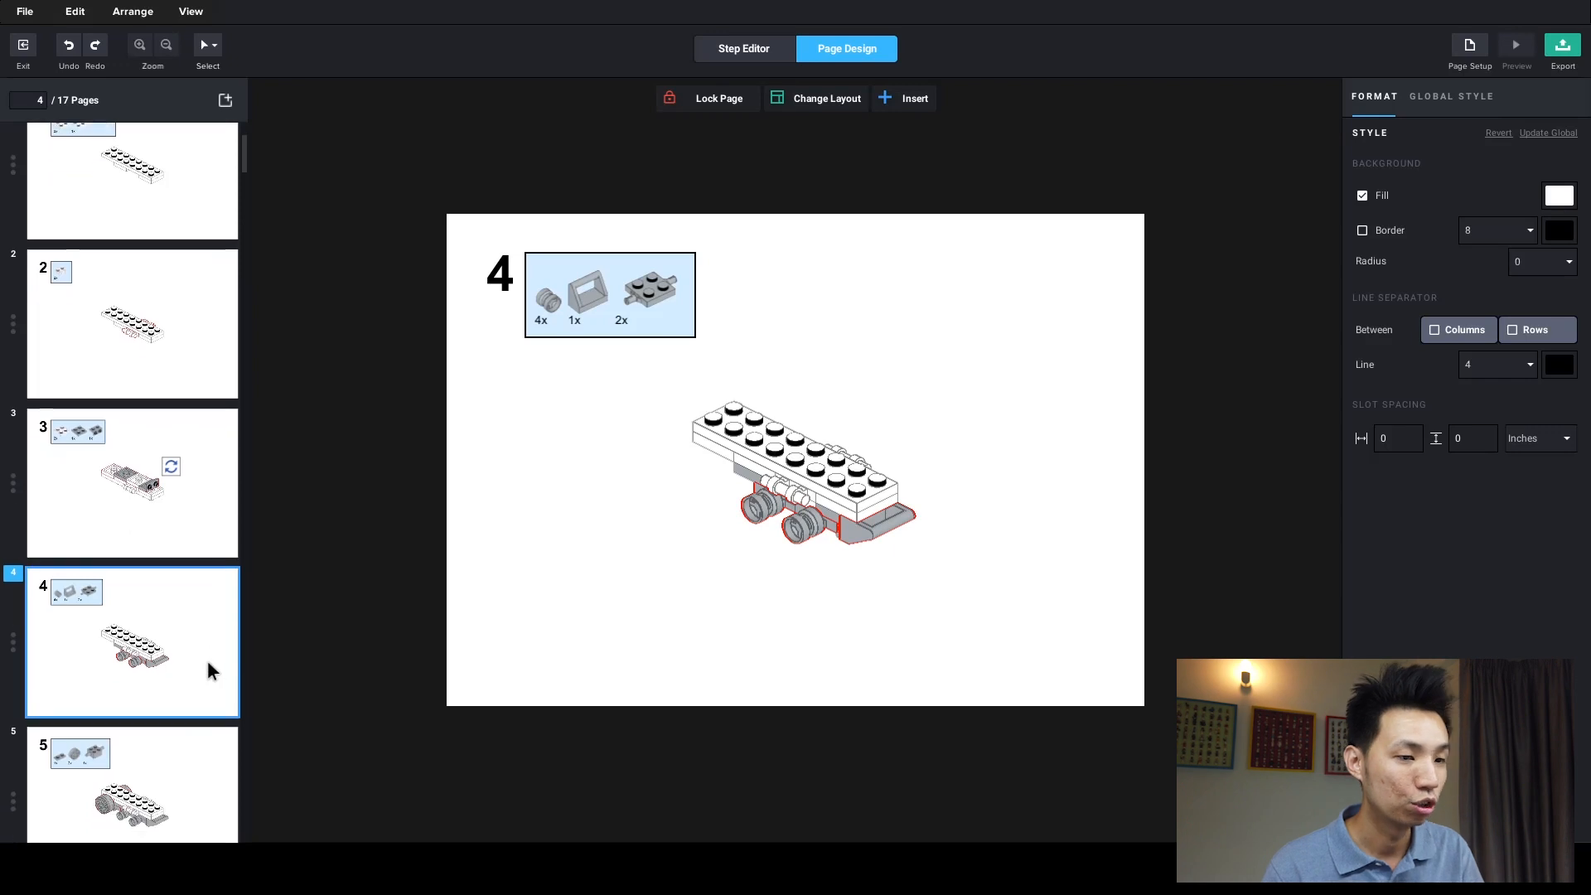
pyautogui.click(902, 97)
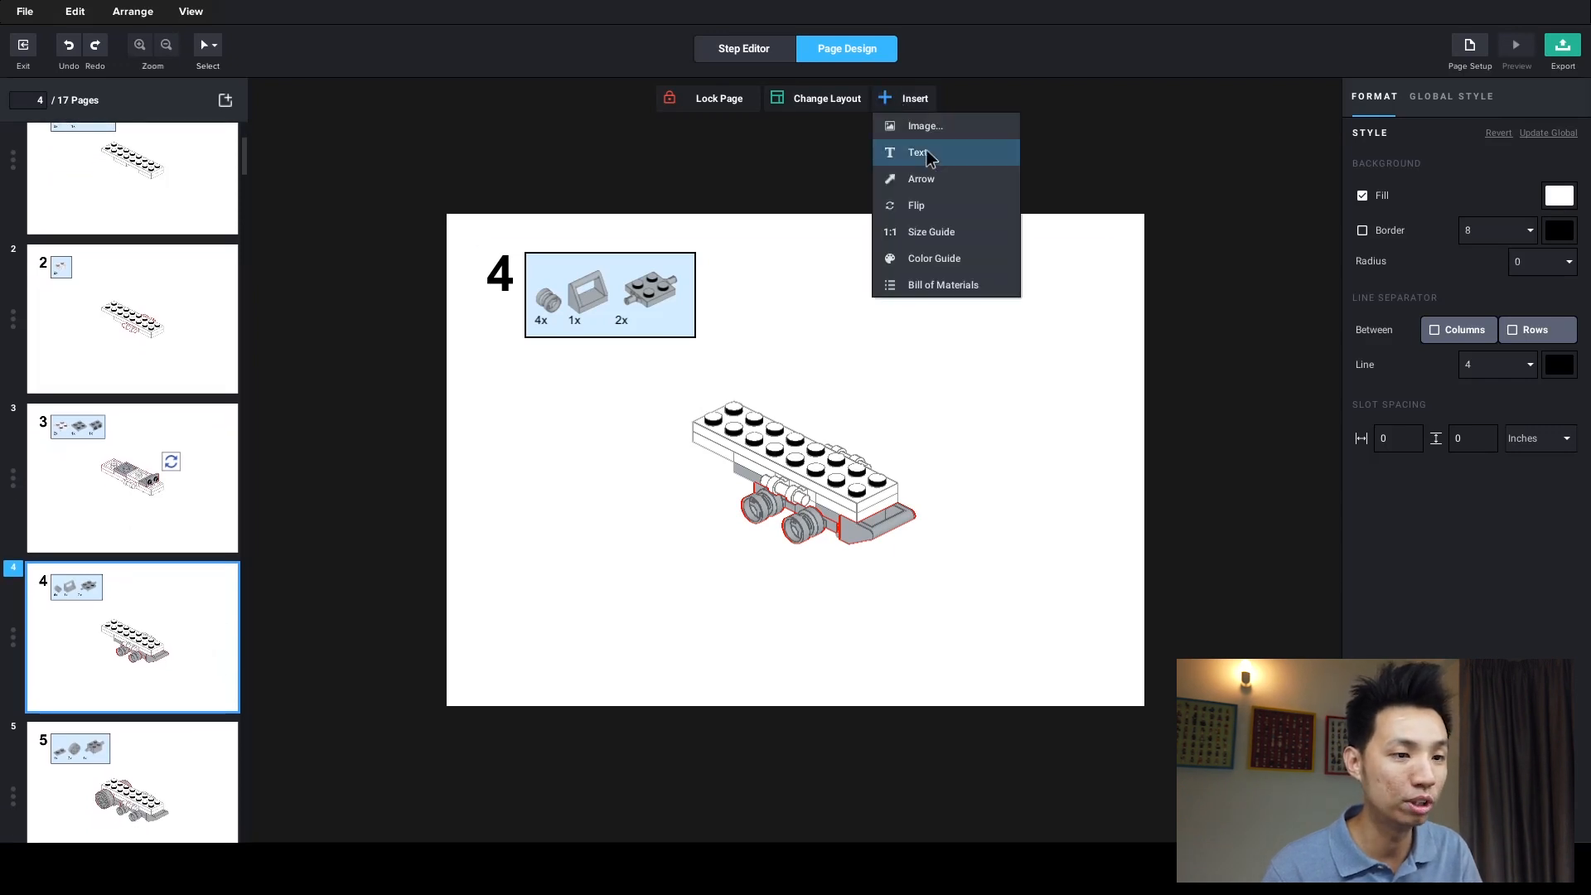
pyautogui.click(918, 209)
pyautogui.moveTo(830, 431); pyautogui.dragTo(929, 420)
pyautogui.click(419, 448)
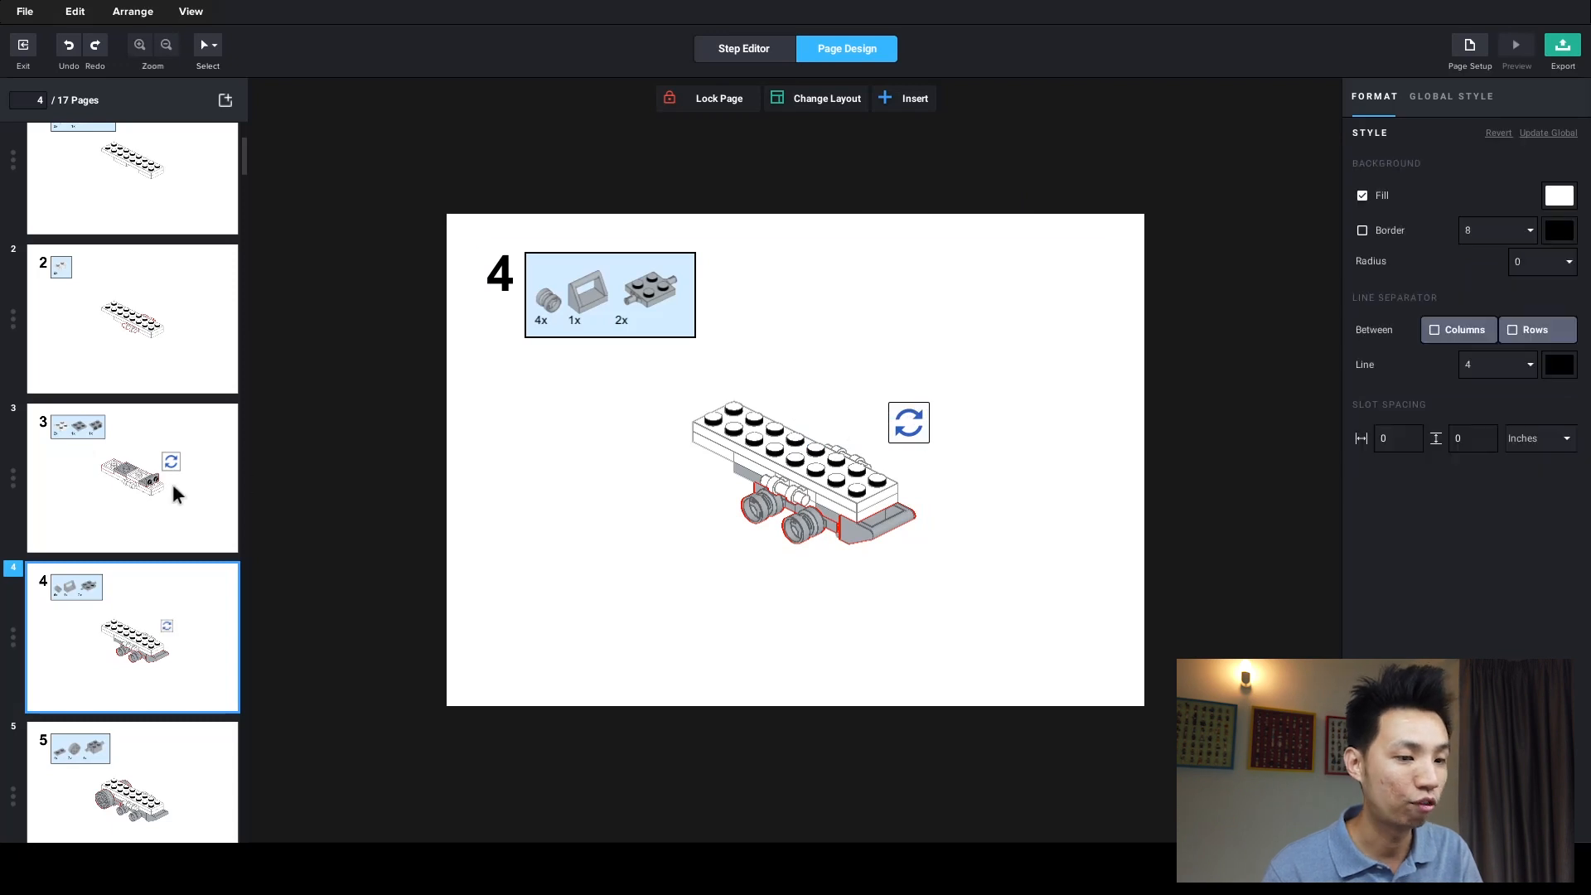
# - Review the instruction pages from page 3 through to the finished train on page 17
pyautogui.click(169, 480)
pyautogui.click(152, 618)
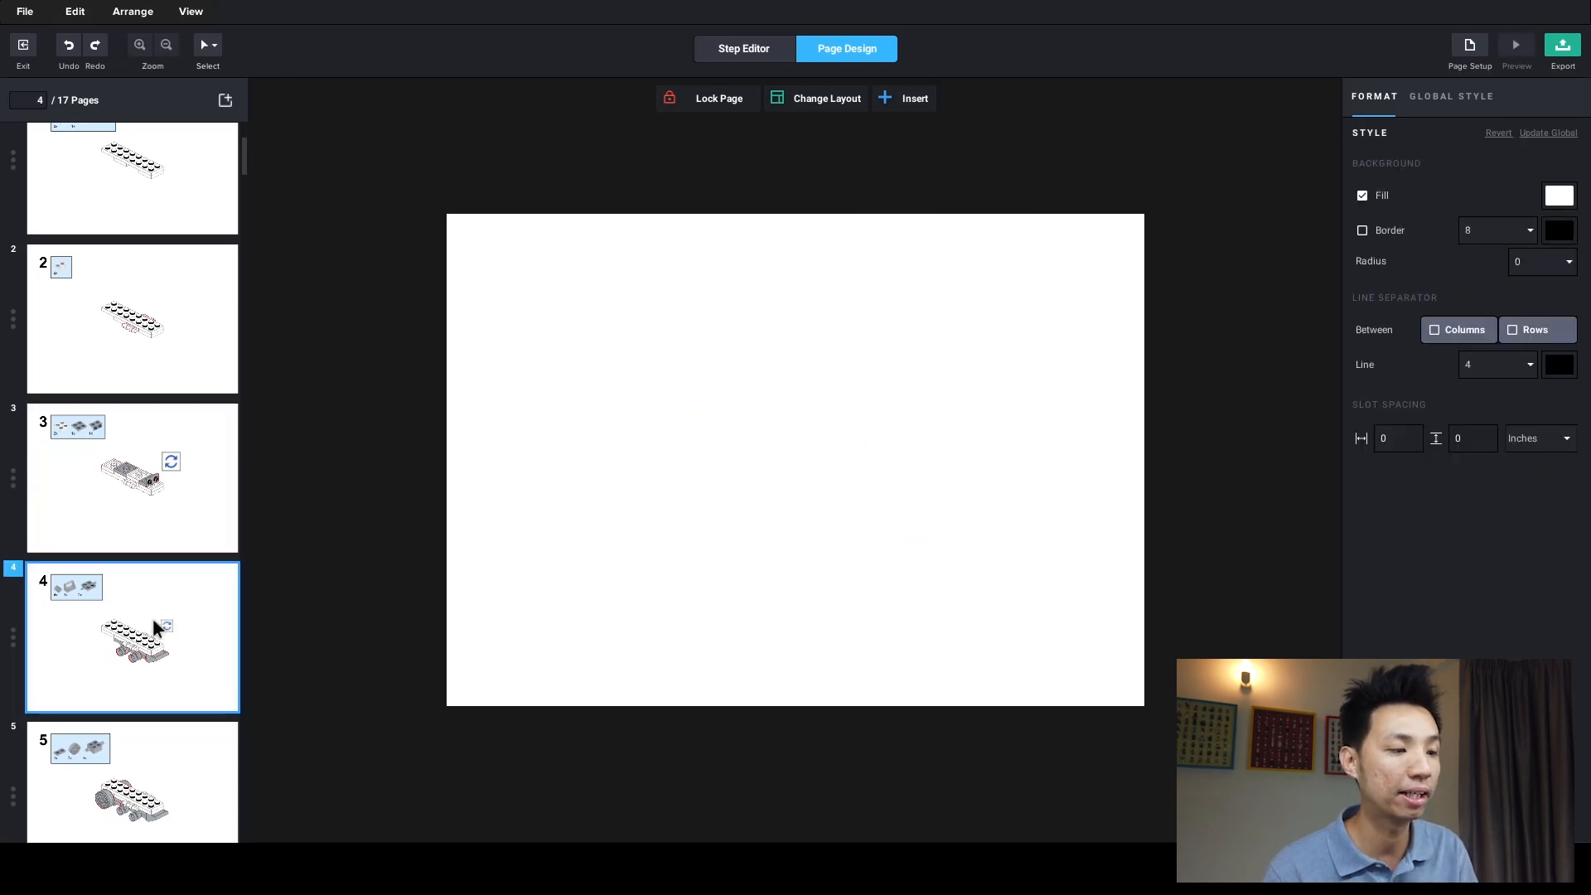
pyautogui.click(183, 749)
pyautogui.scroll(-5, 174, 700)
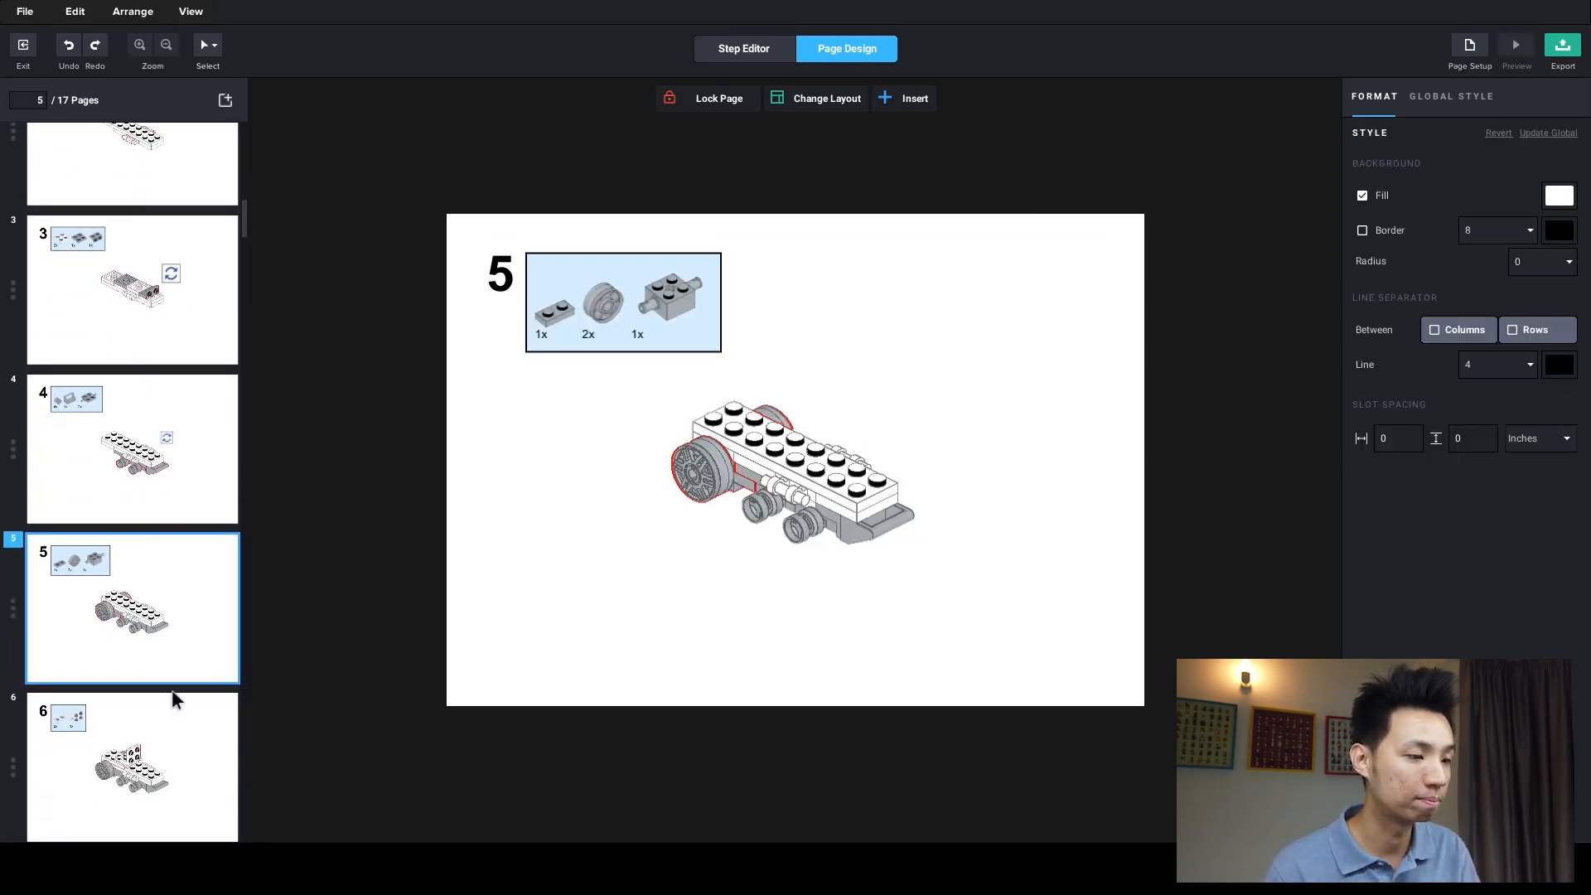
pyautogui.scroll(-5, 166, 673)
pyautogui.click(160, 617)
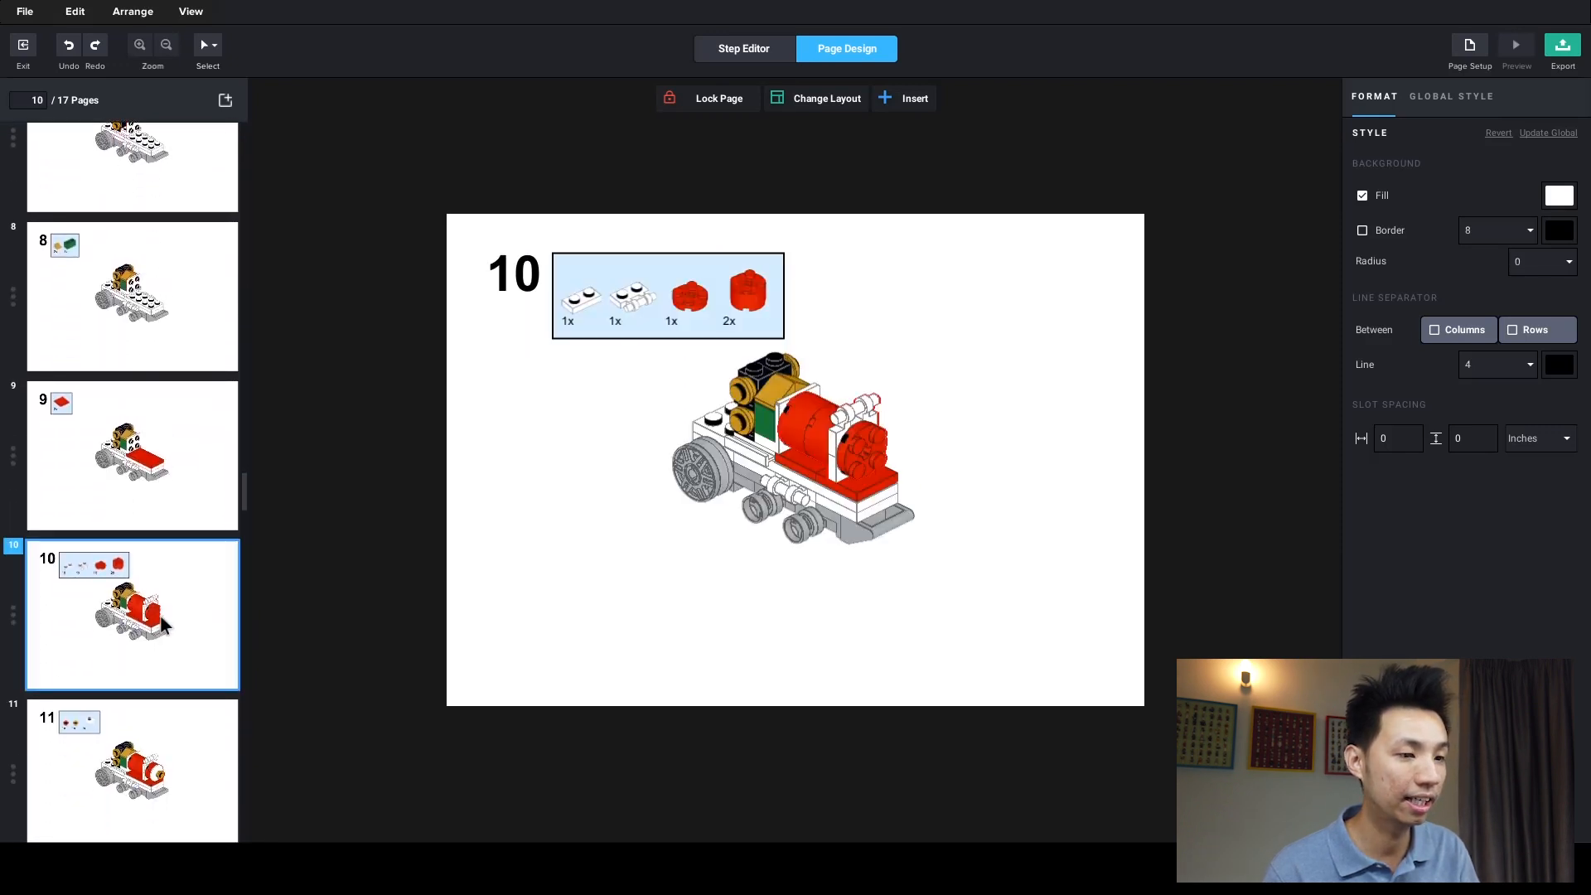
pyautogui.scroll(-3, 145, 633)
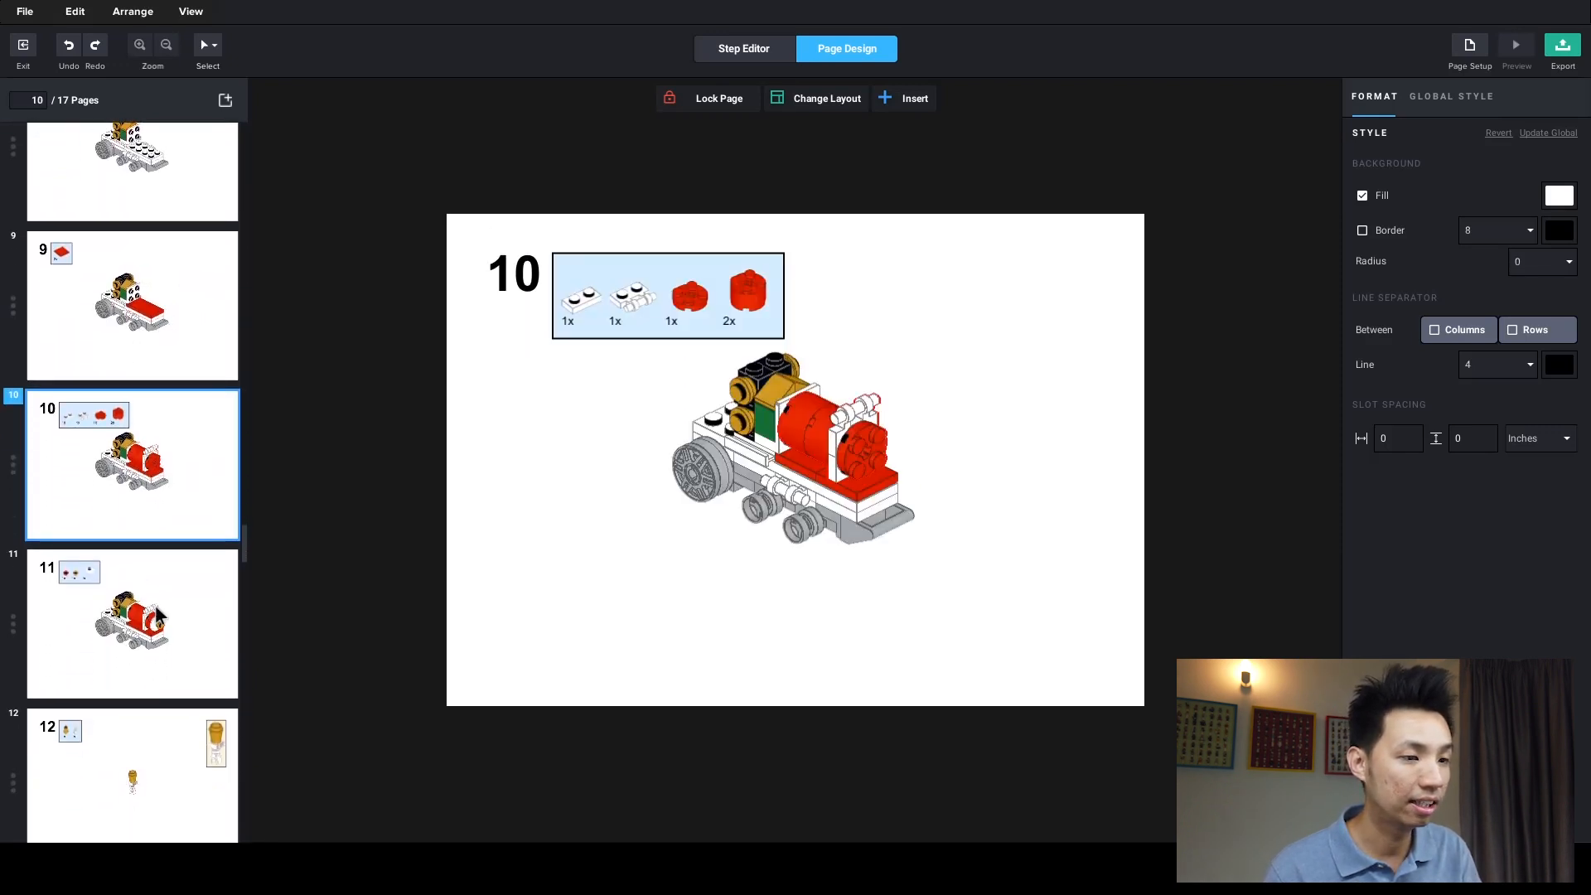
pyautogui.click(142, 629)
pyautogui.click(628, 318)
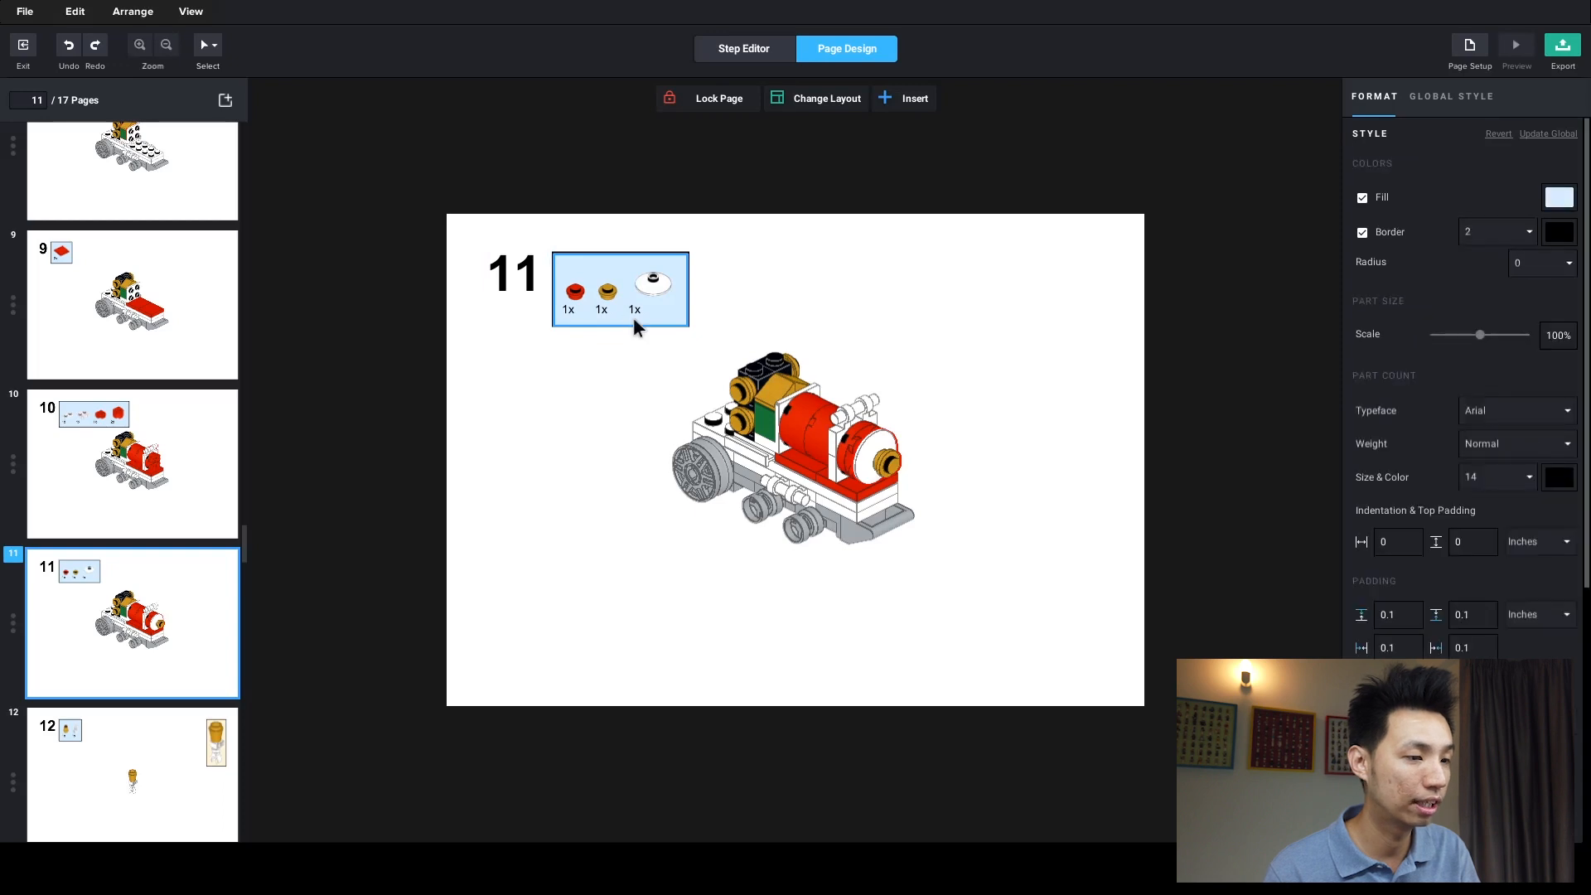
pyautogui.scroll(-6, 189, 655)
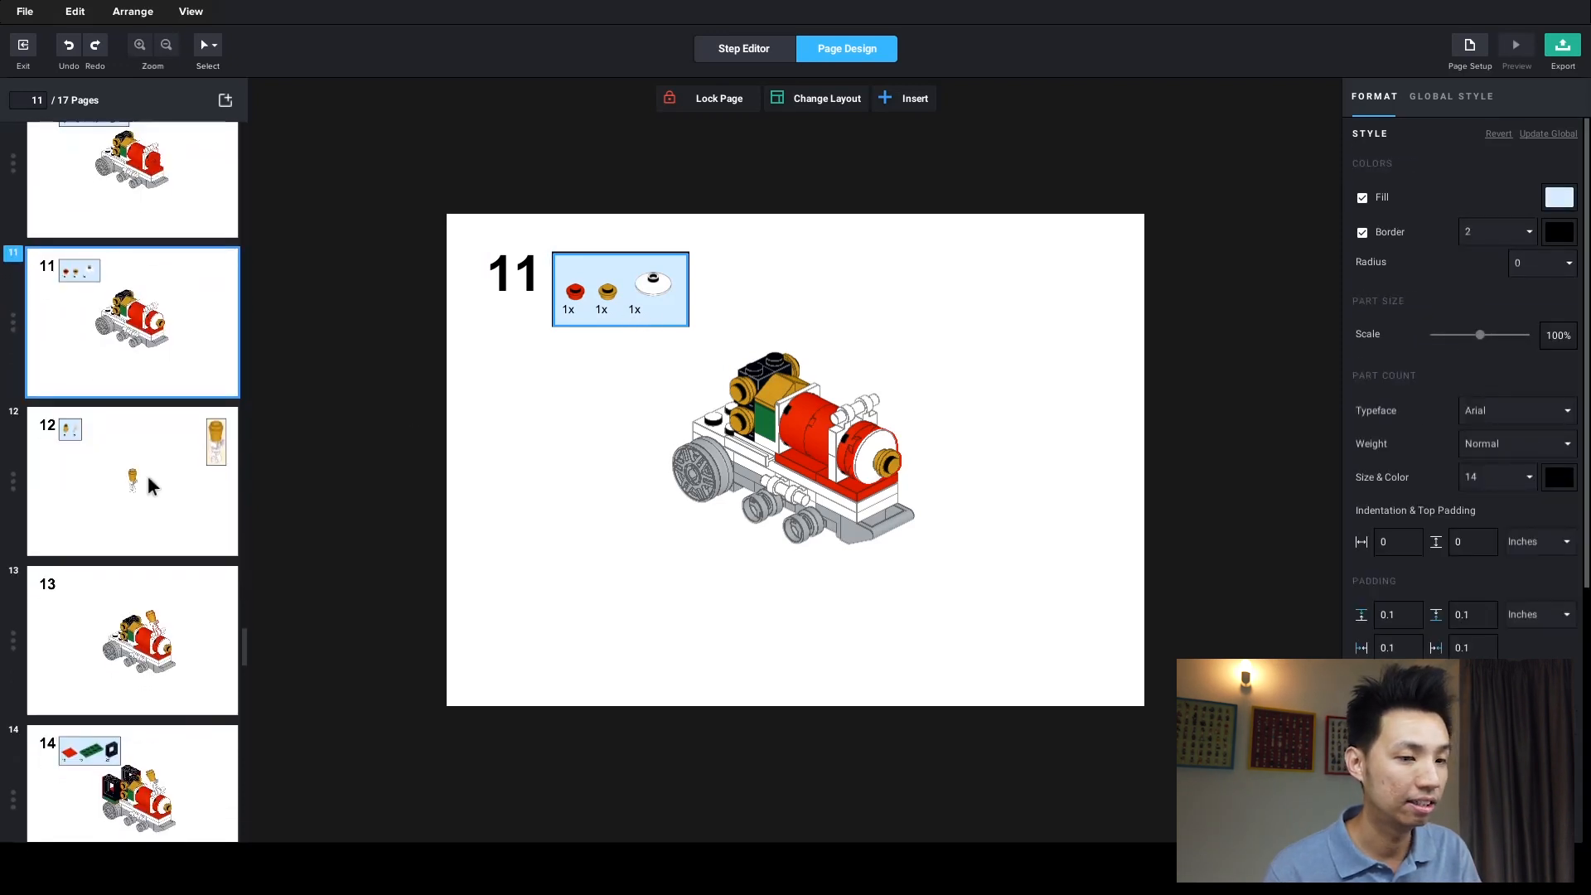
pyautogui.click(147, 475)
pyautogui.click(153, 664)
pyautogui.click(155, 793)
pyautogui.scroll(-6, 158, 779)
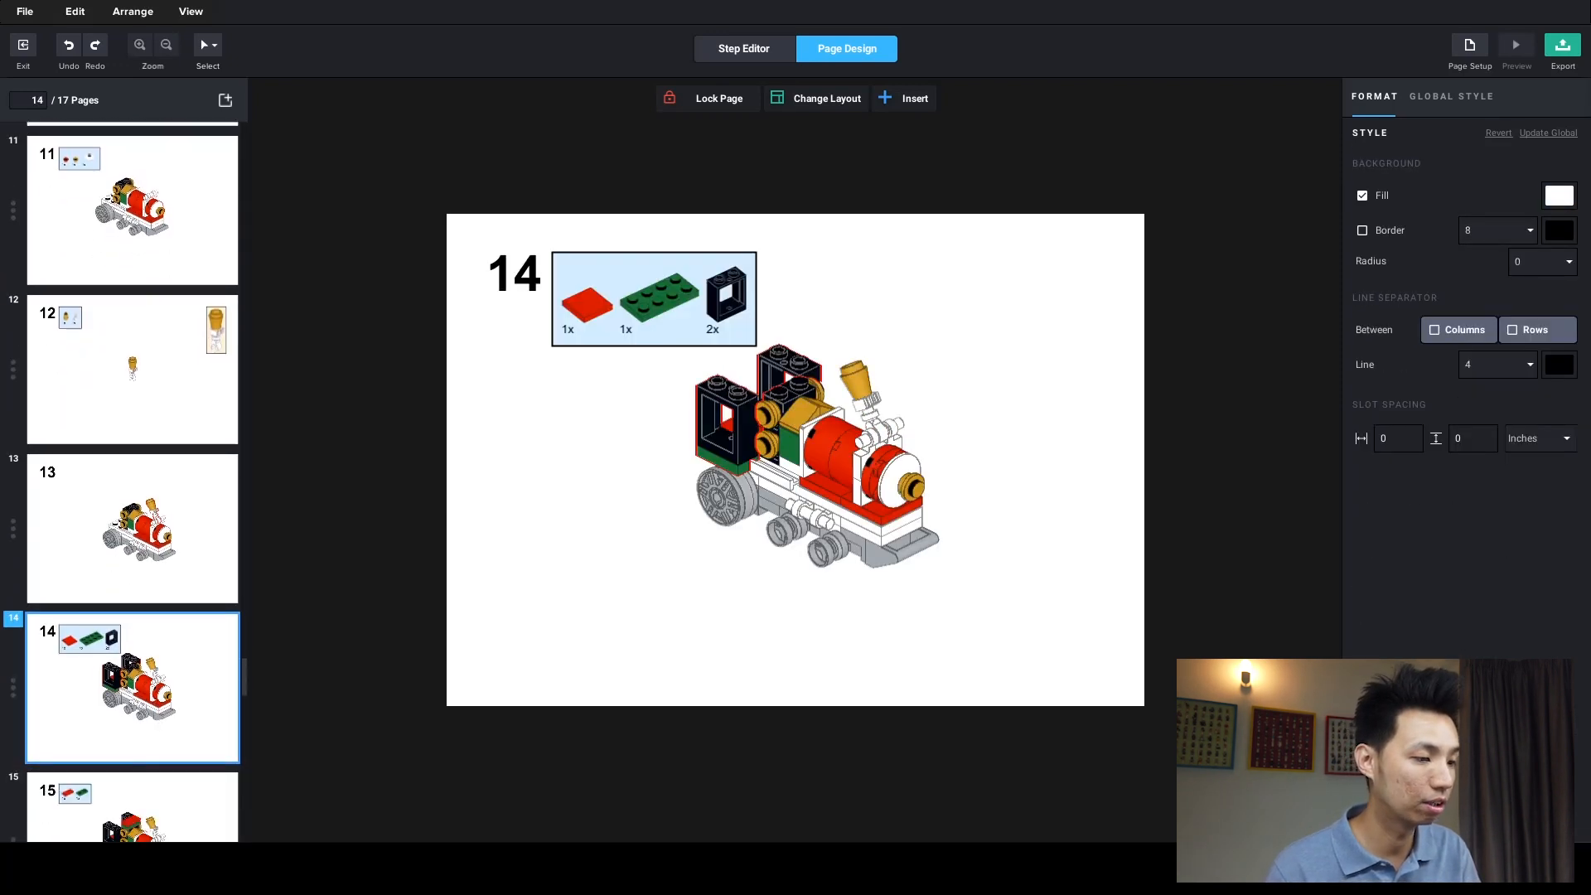
pyautogui.click(164, 764)
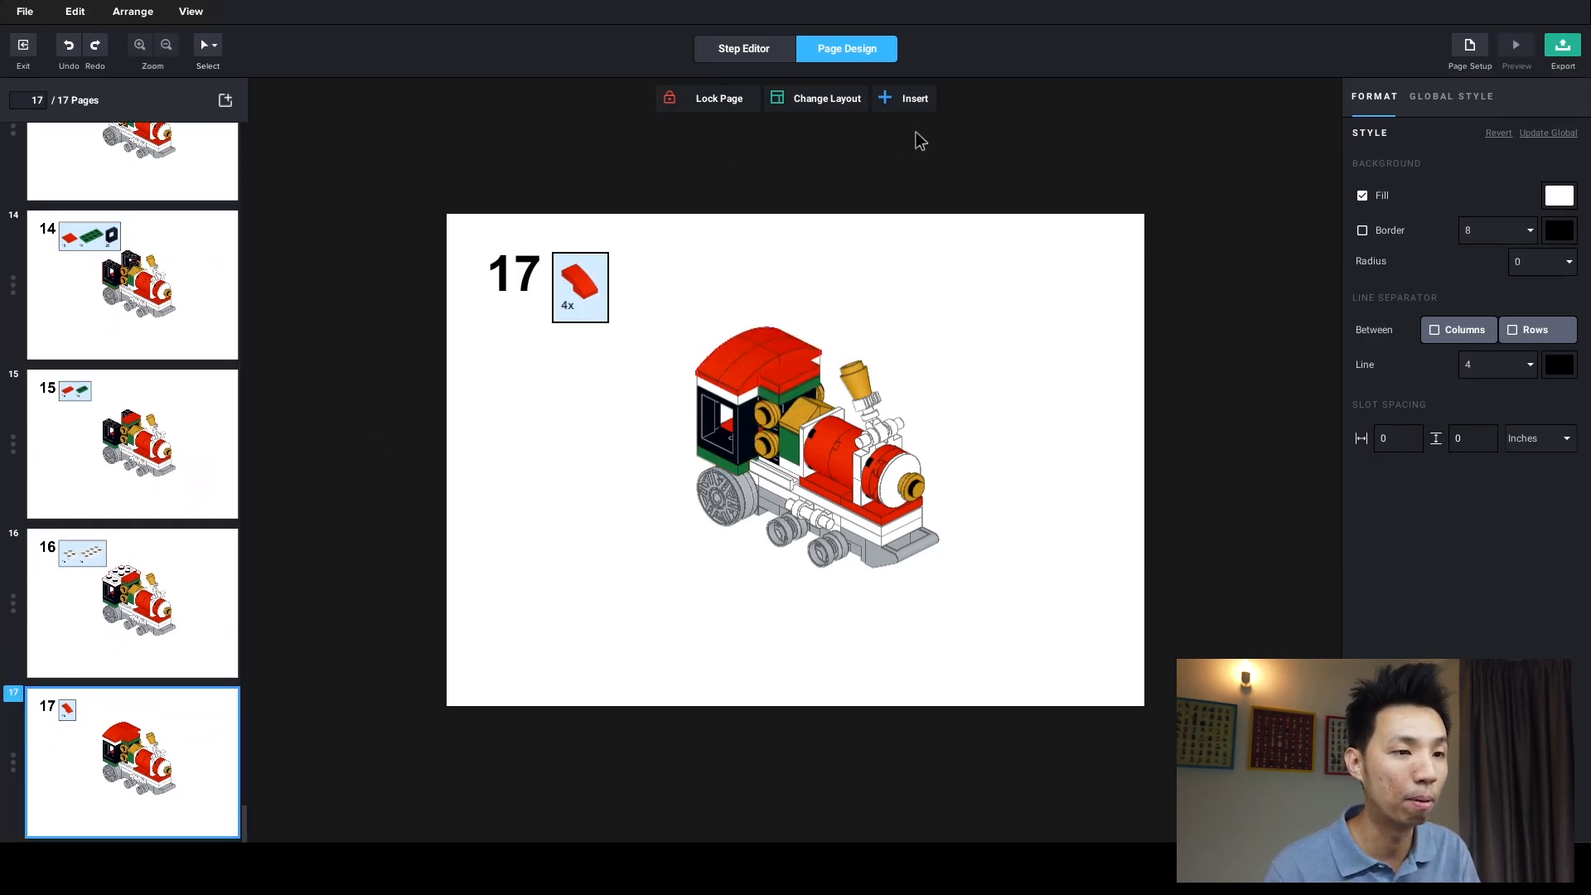
# - Try a bill of materials on page 17 and delete it from the page
pyautogui.click(921, 106)
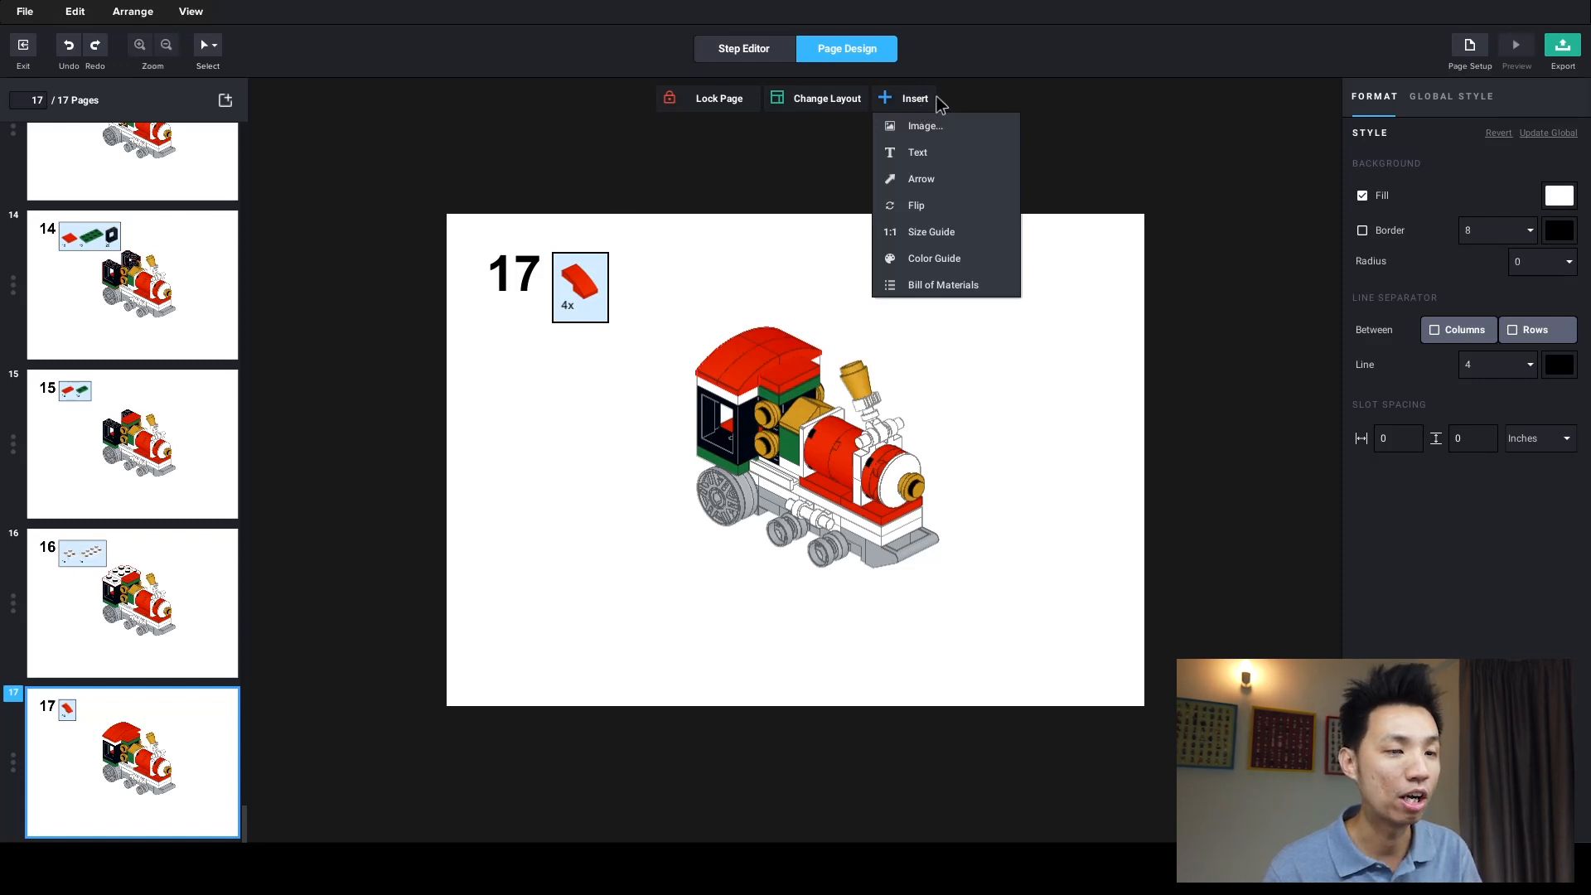
pyautogui.click(939, 290)
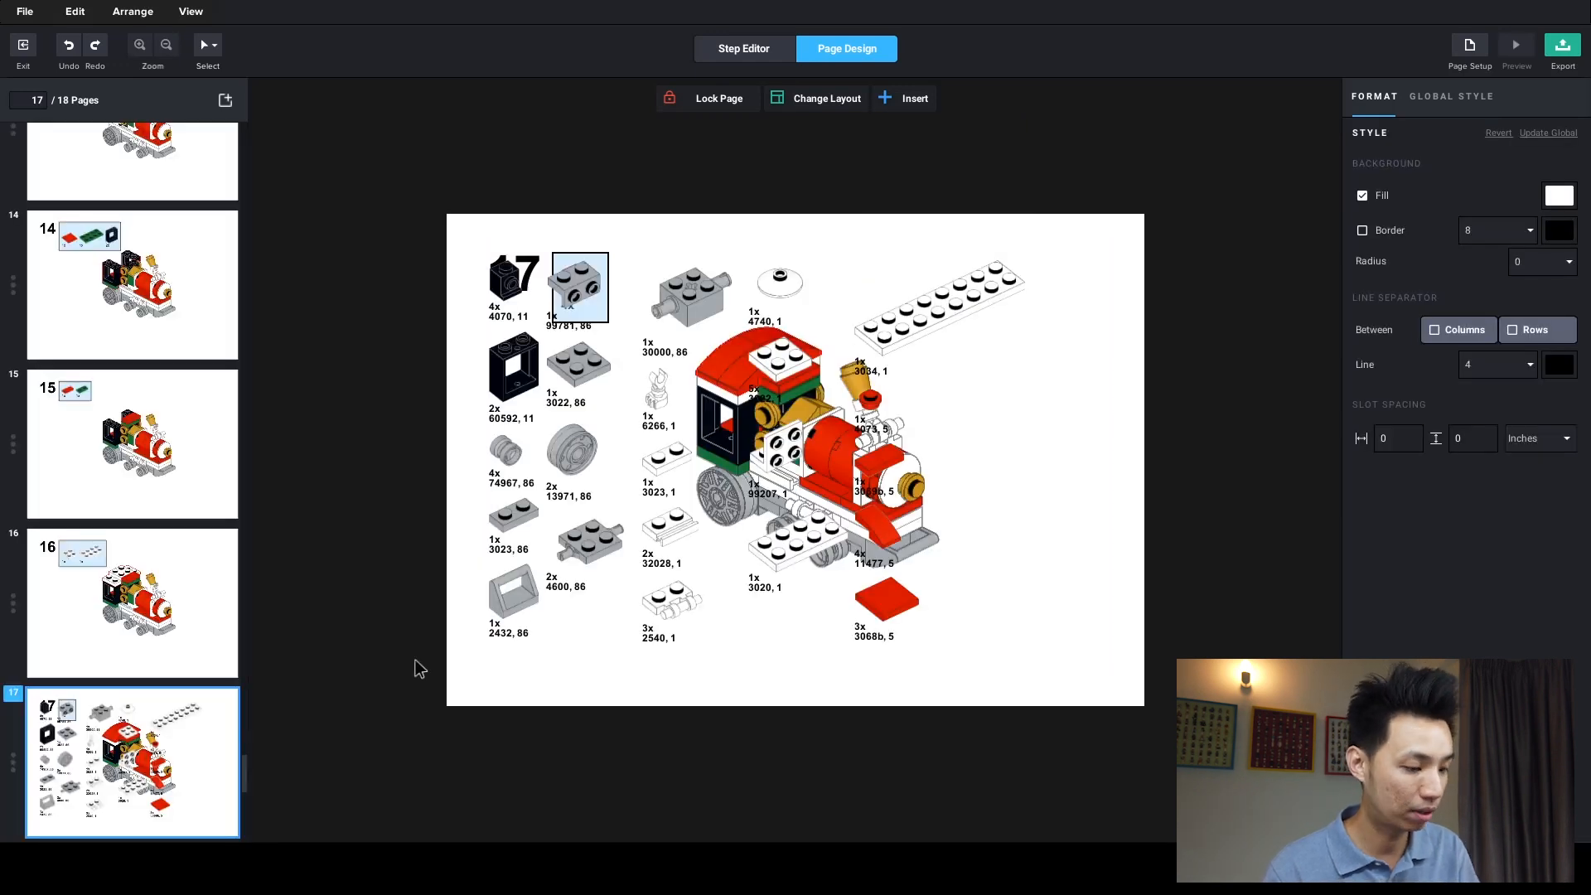
pyautogui.click(800, 454)
pyautogui.rightClick(798, 450)
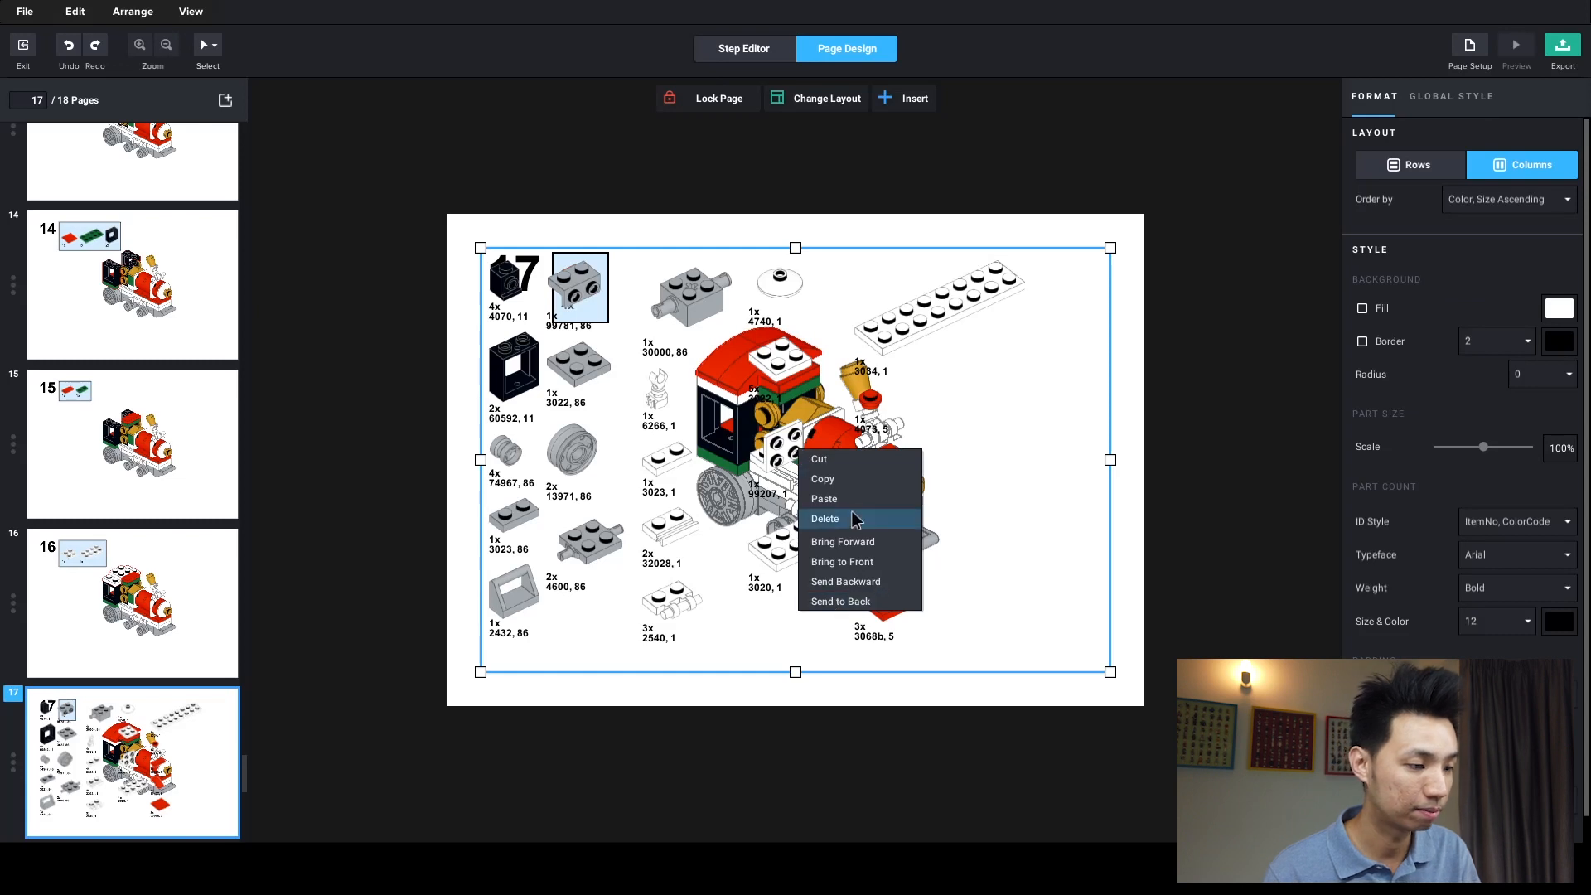
pyautogui.click(853, 519)
# - Add a new page before the step 17 page, insert a bill of materials on it, and check both parts pages
pyautogui.rightClick(118, 751)
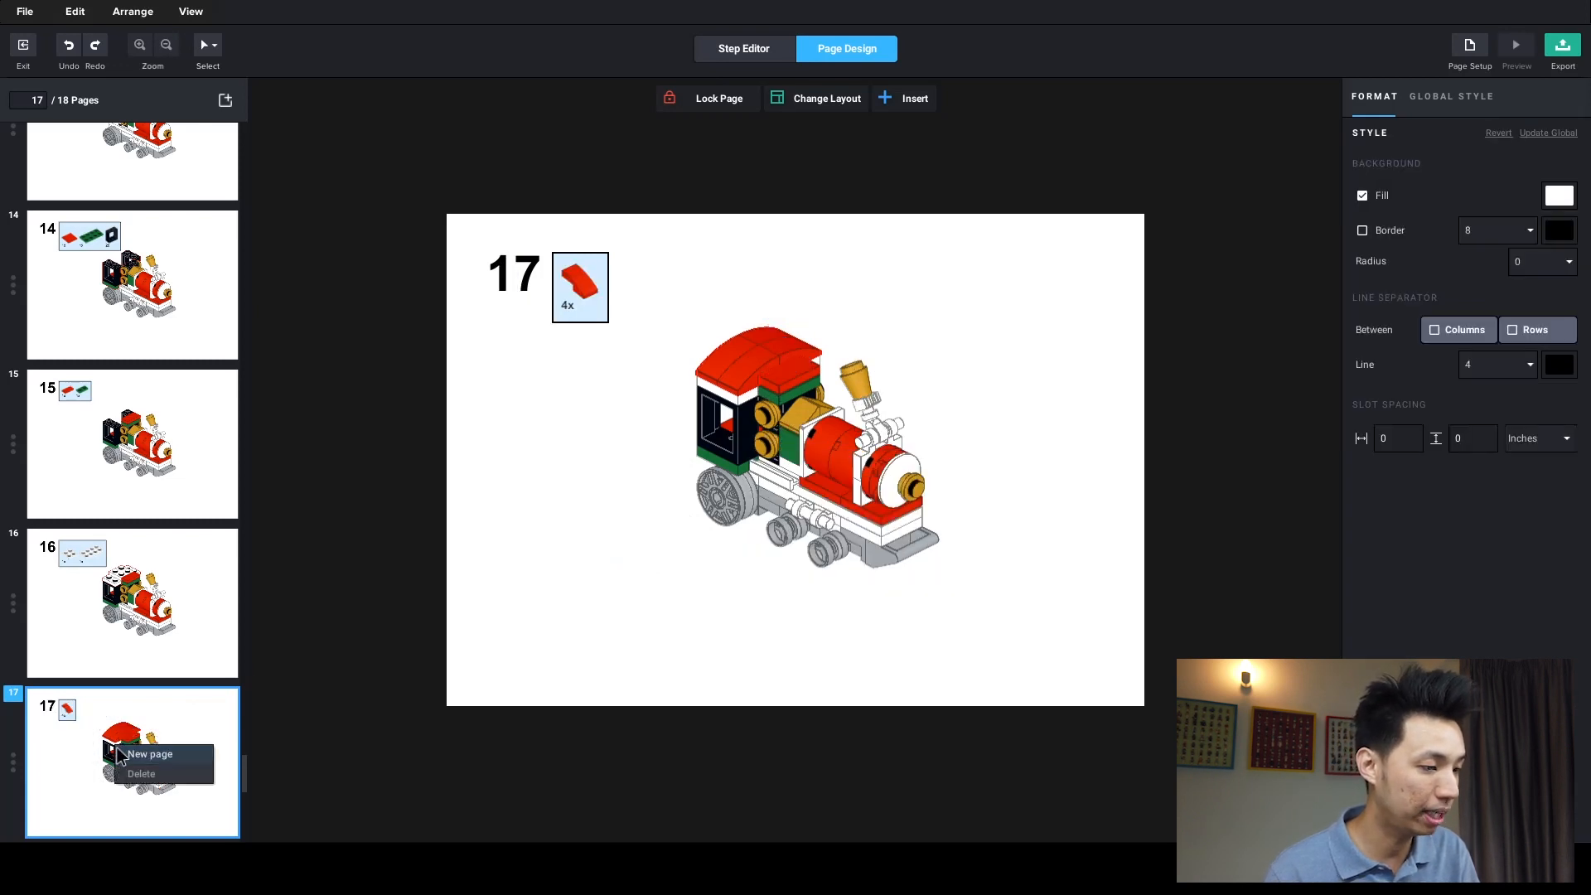
pyautogui.click(132, 754)
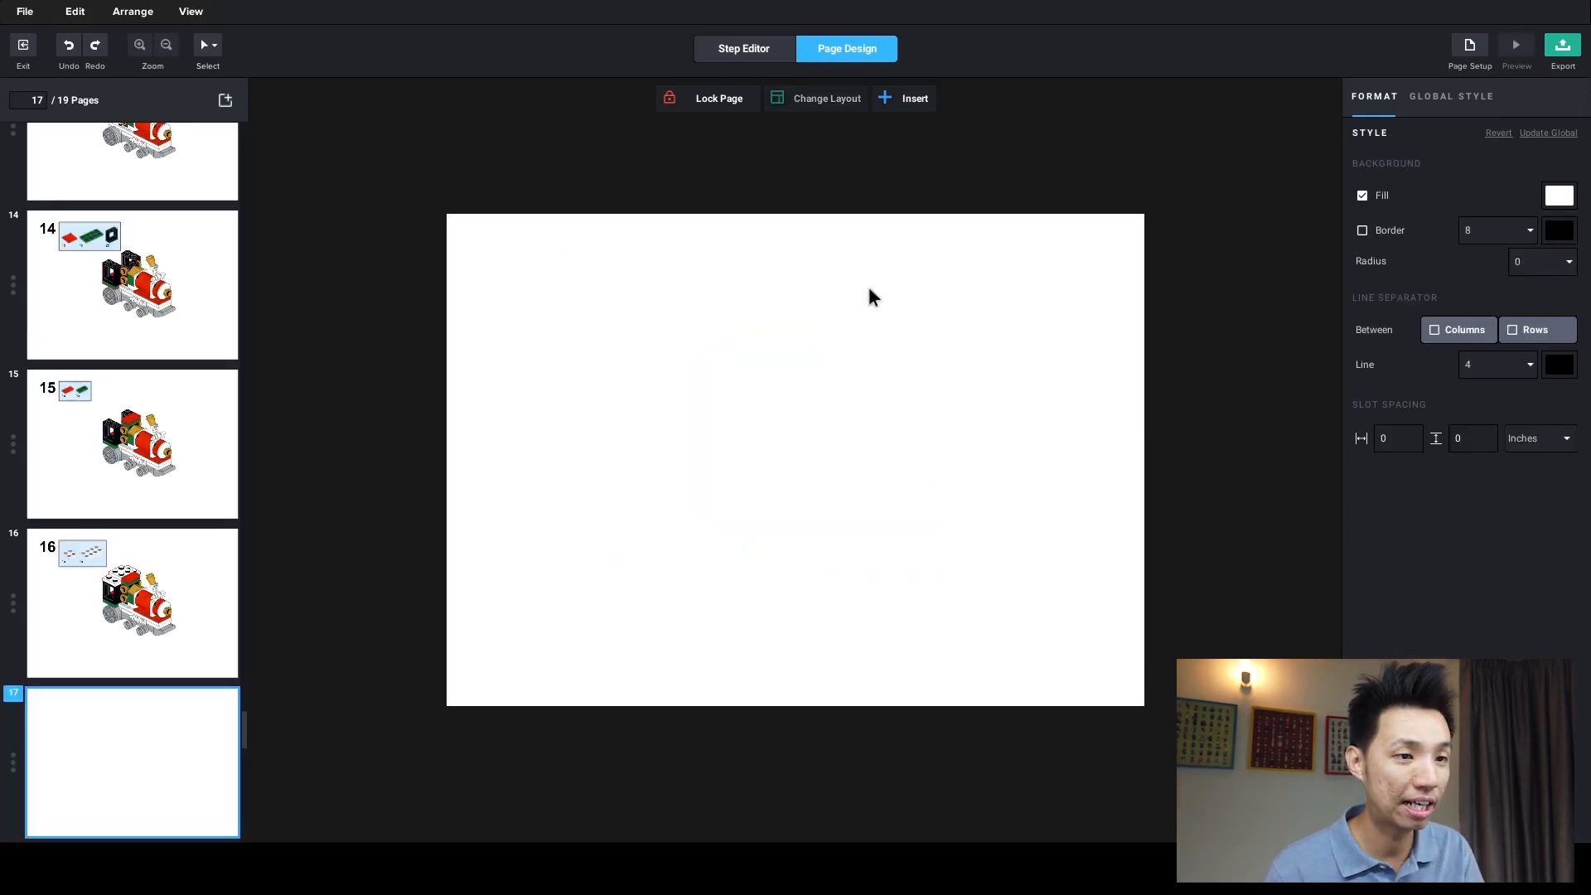
pyautogui.click(912, 103)
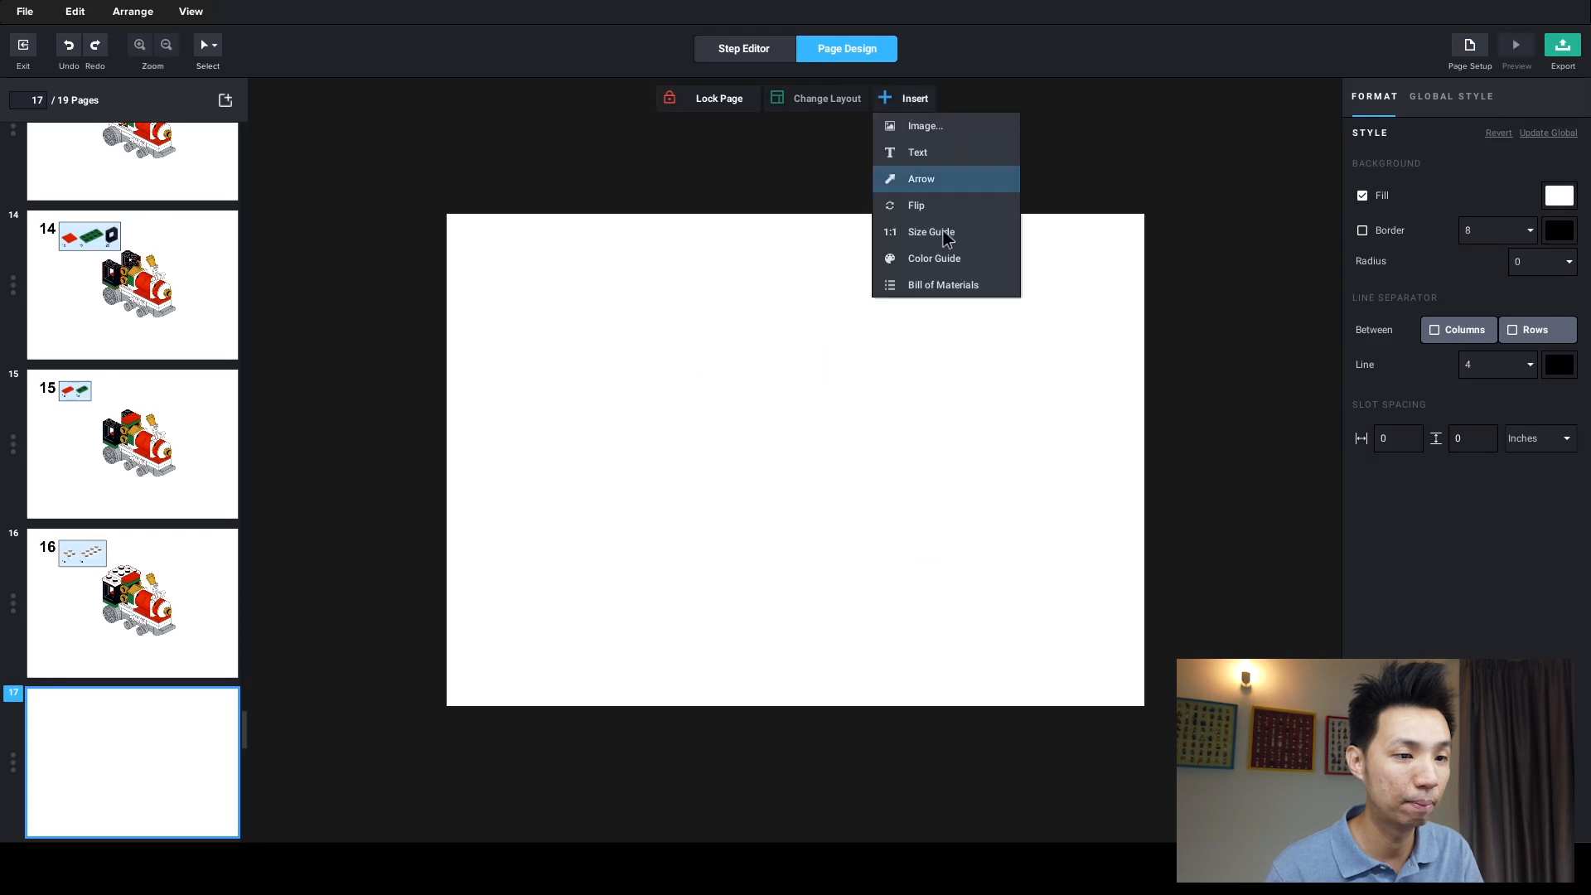
pyautogui.click(929, 286)
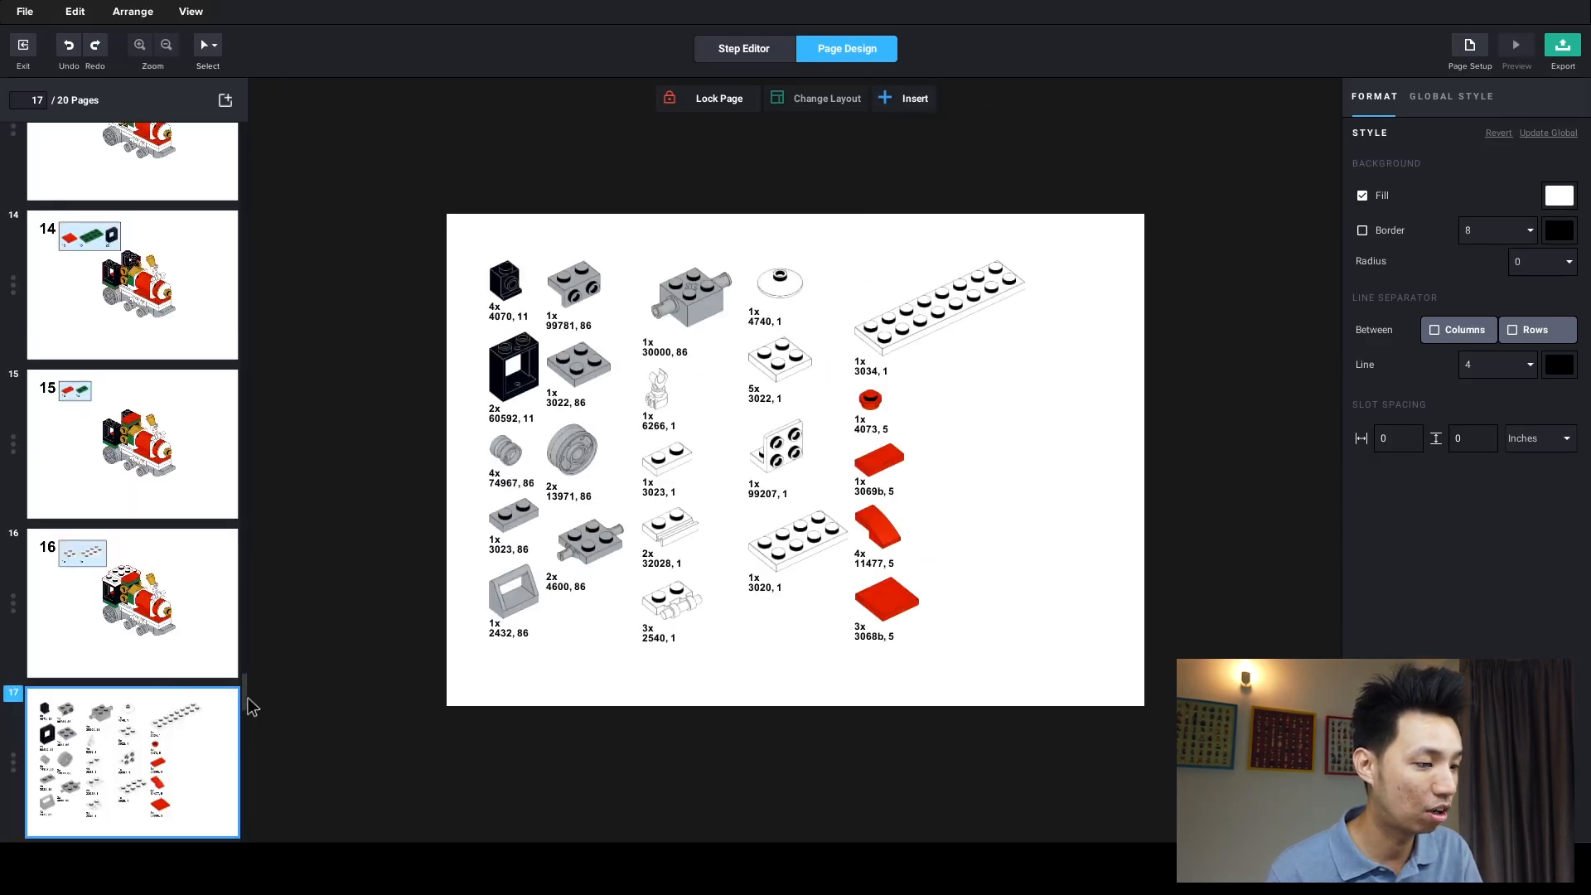
pyautogui.scroll(-6, 218, 722)
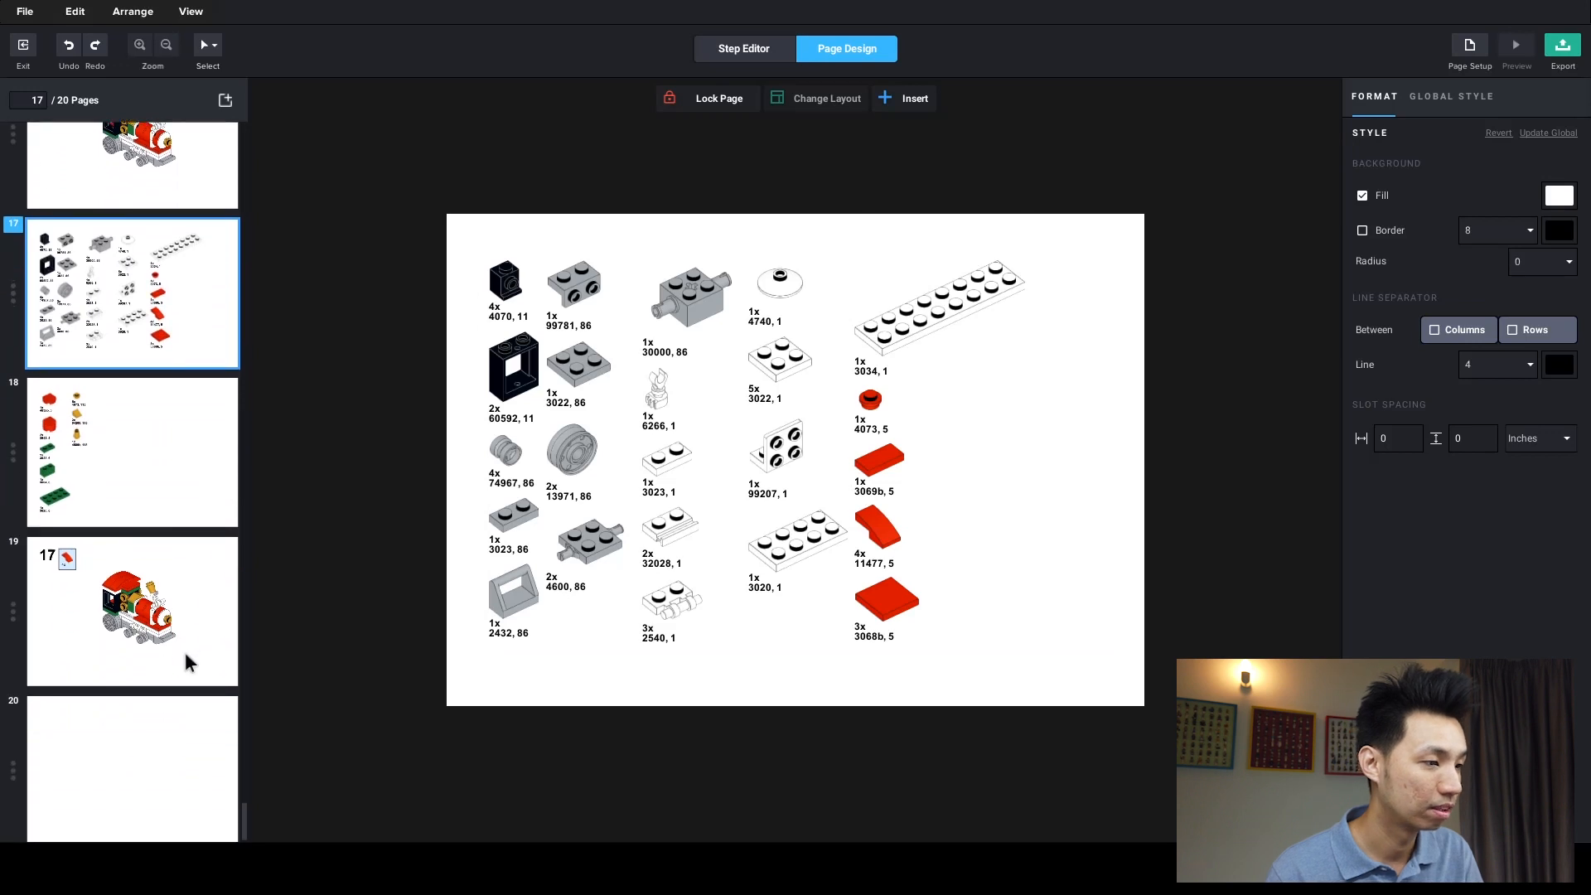
pyautogui.scroll(2, 181, 645)
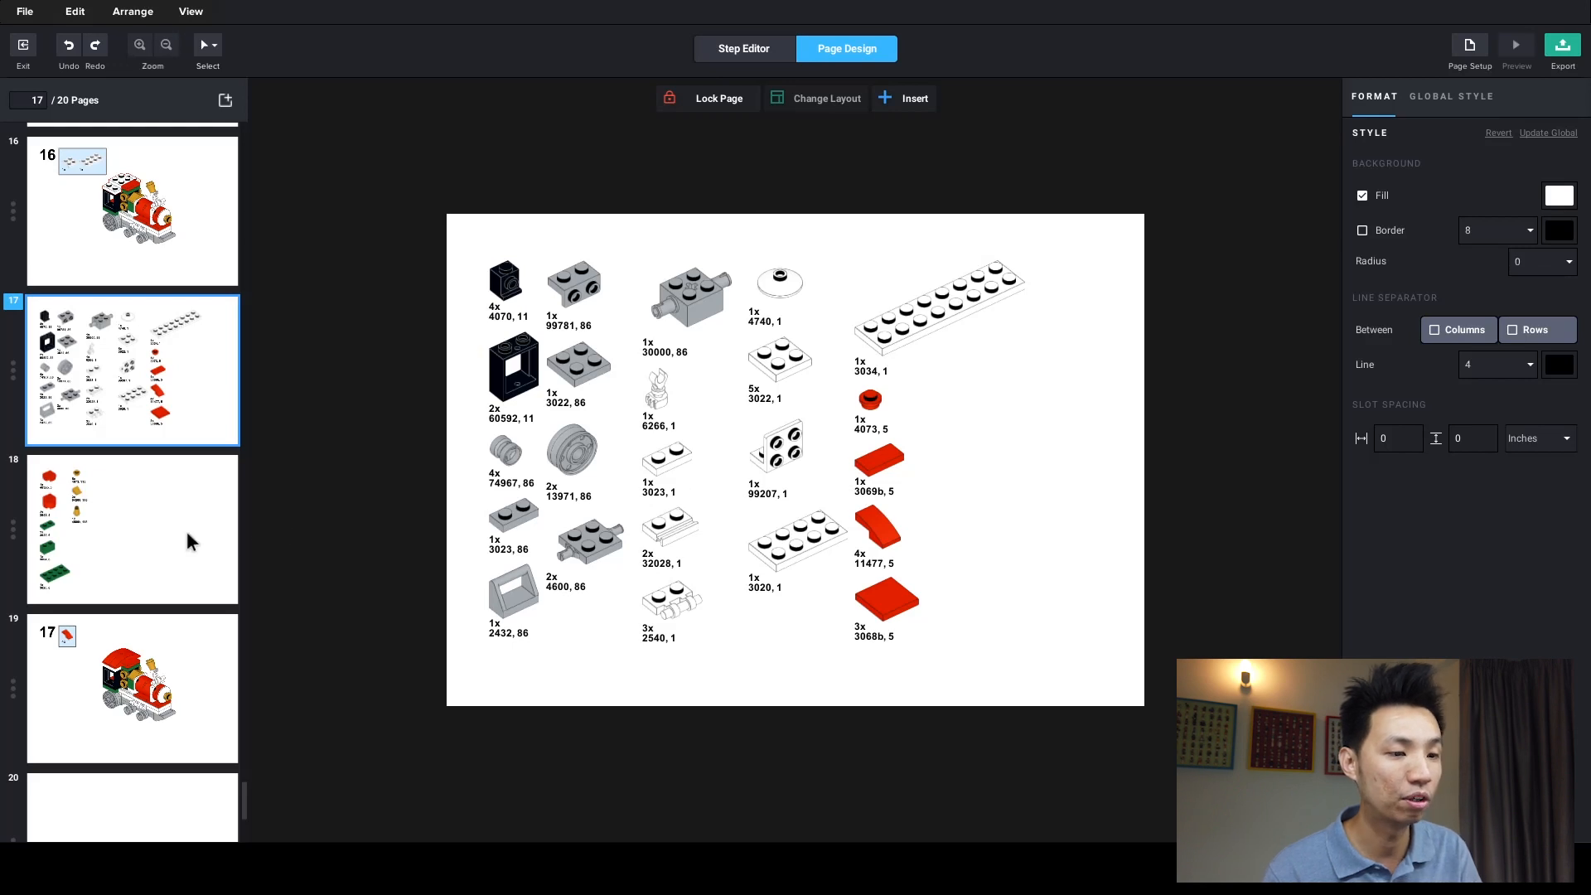
pyautogui.click(186, 529)
pyautogui.click(162, 416)
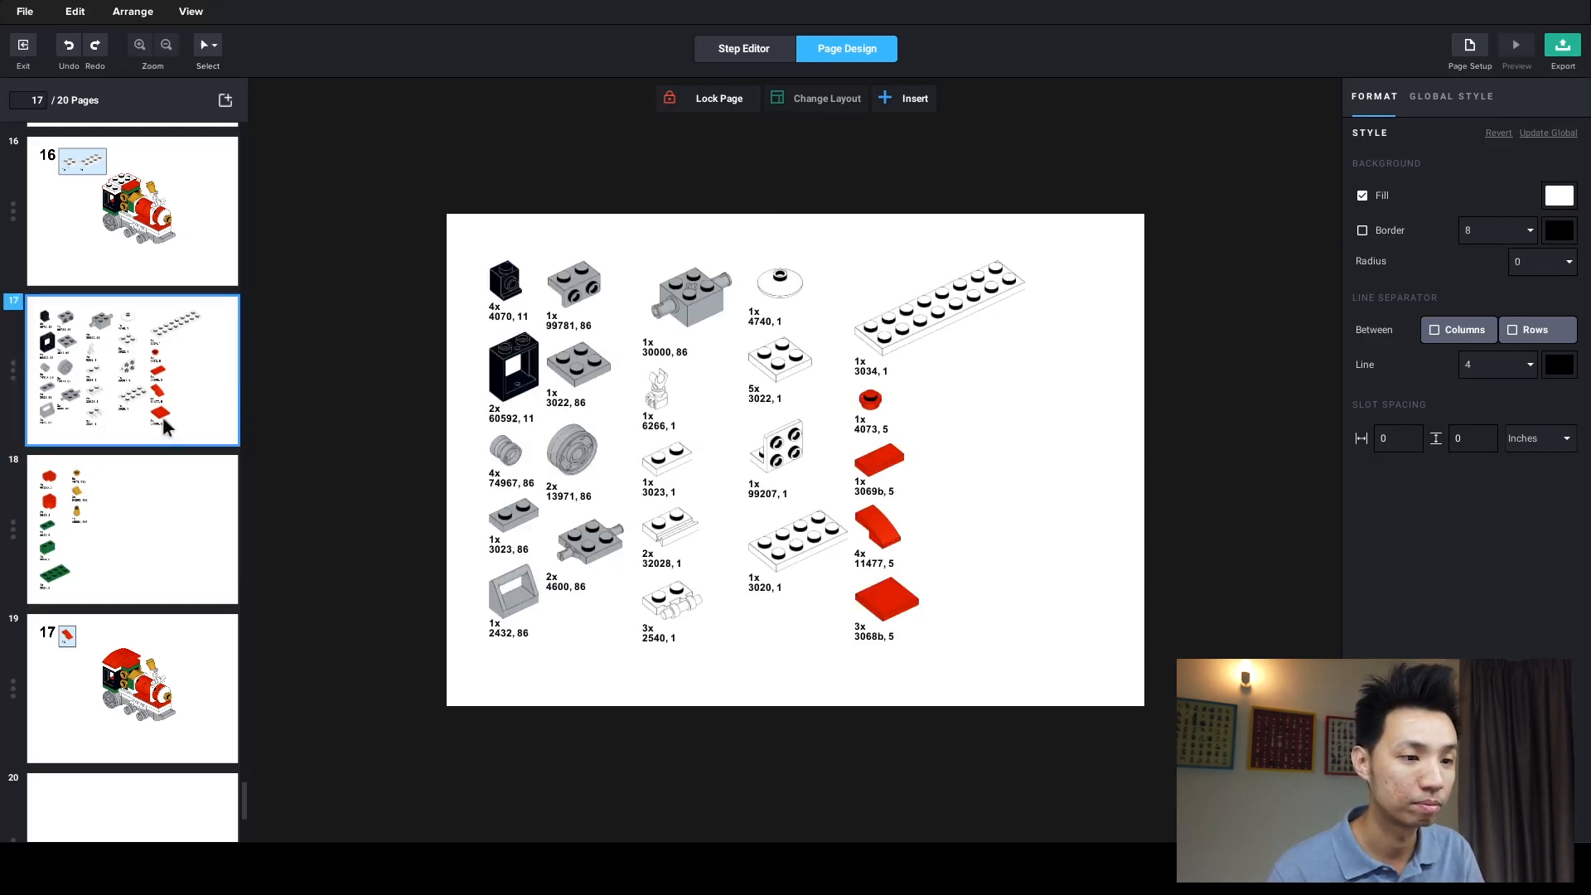
# - Try the bill of materials in rows and ordered by Part, Size Ascending, and restore columns and Color, Size Ascending
pyautogui.click(816, 356)
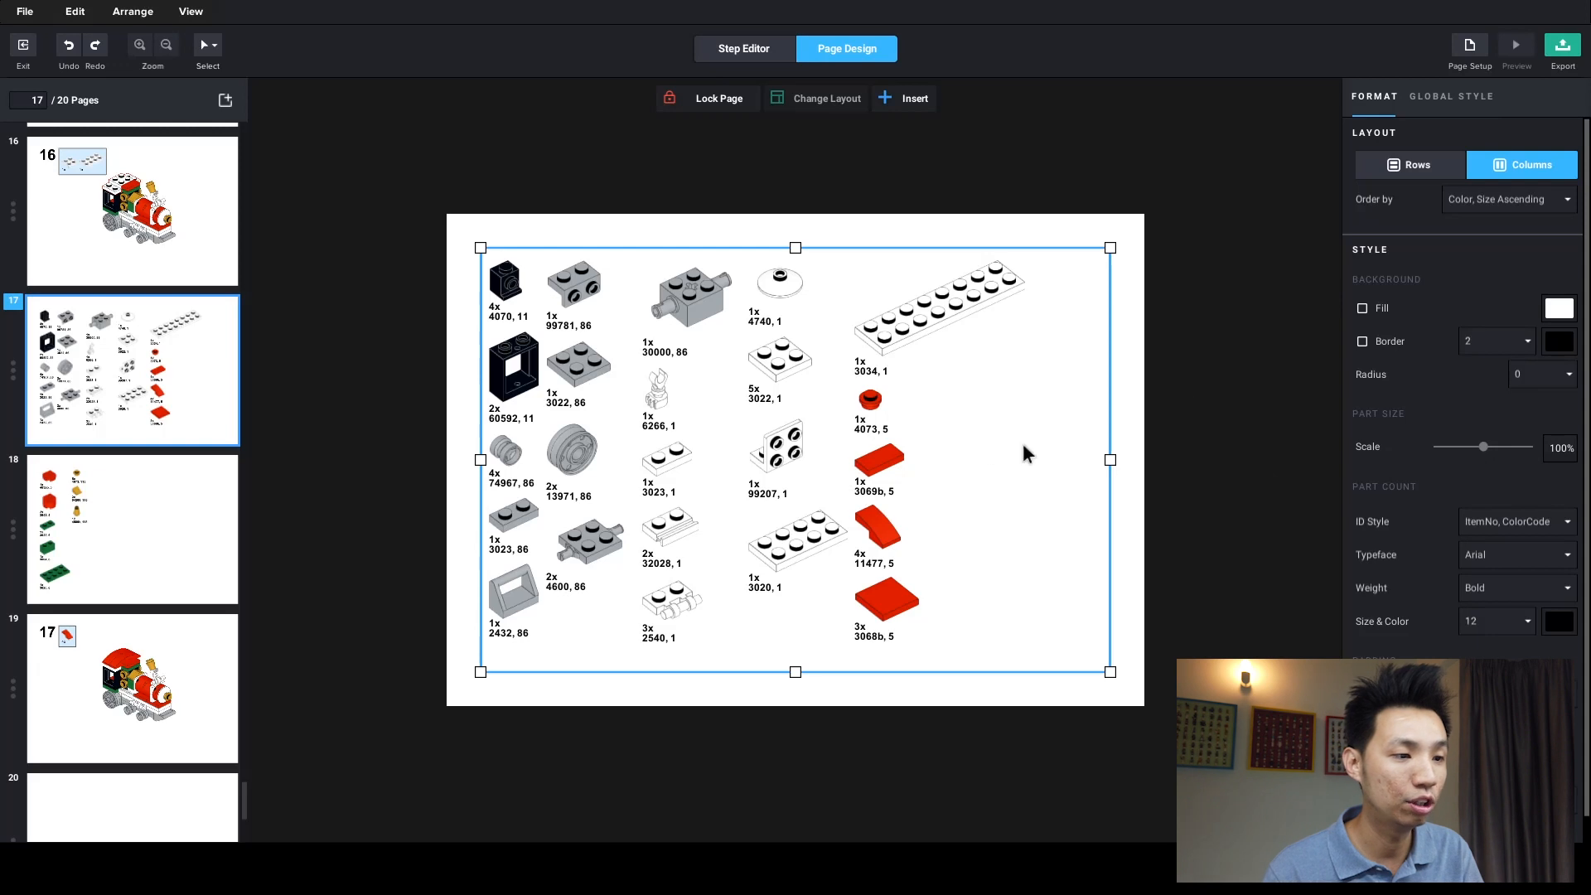
pyautogui.click(1413, 165)
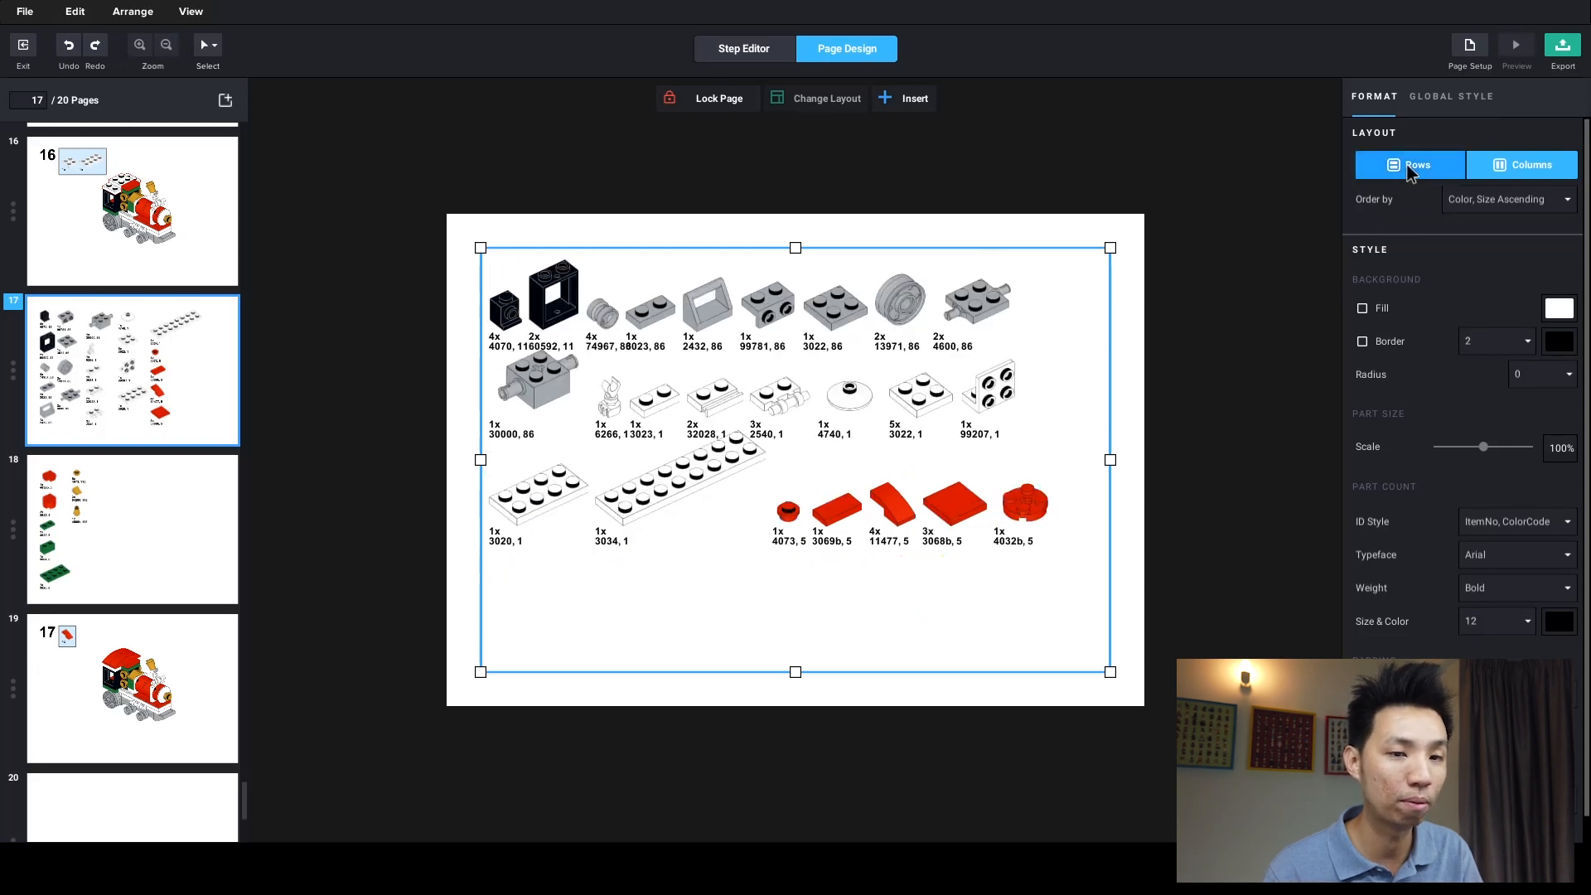
pyautogui.click(1510, 168)
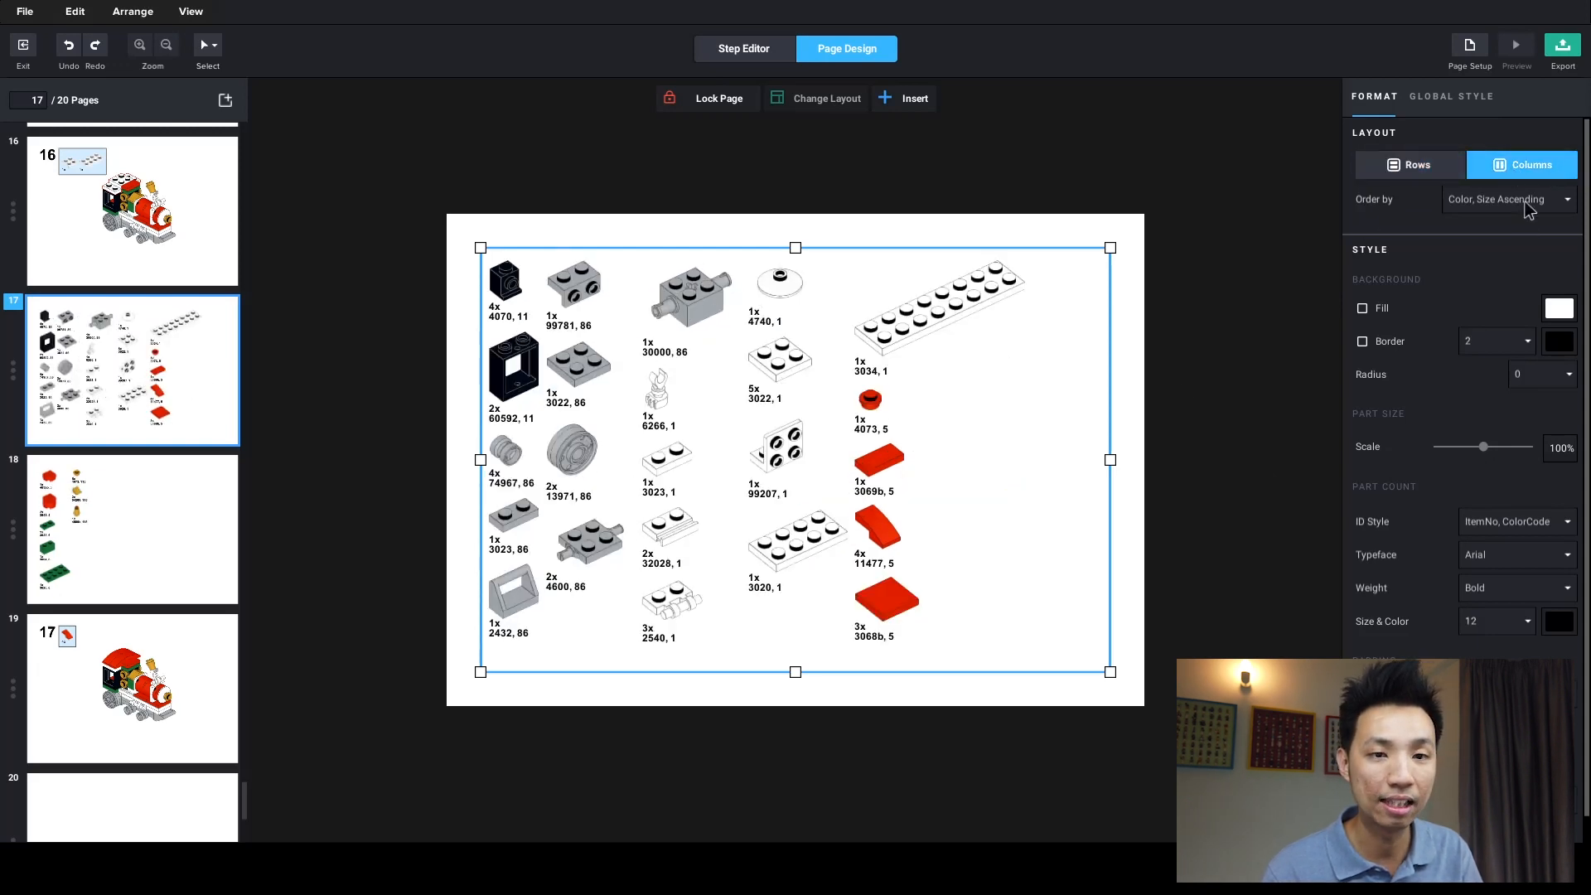
pyautogui.click(1528, 205)
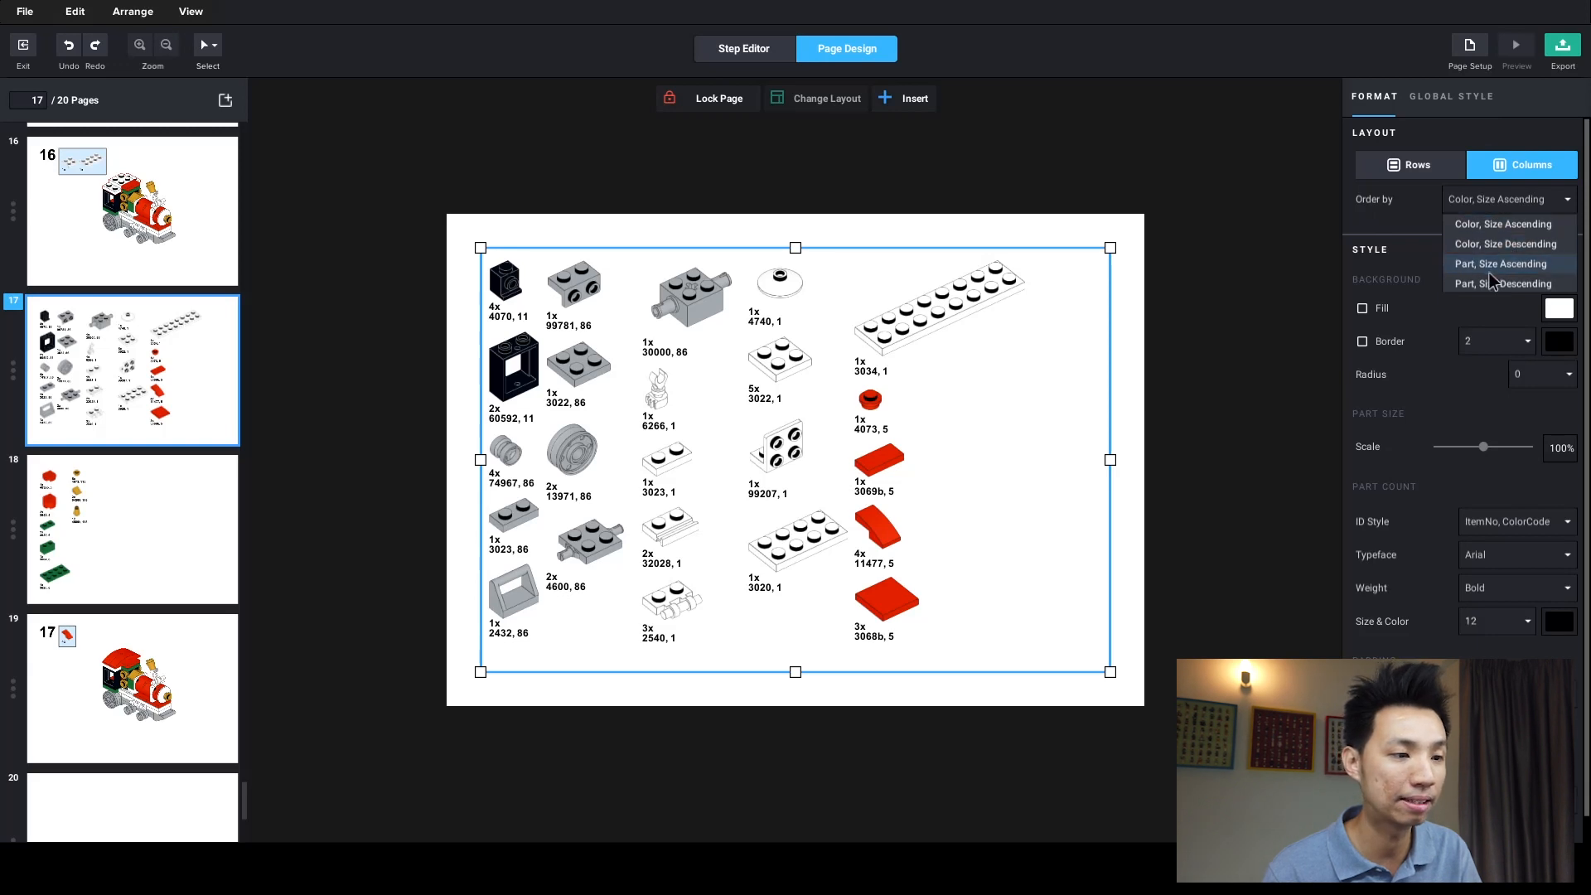
pyautogui.click(1488, 267)
pyautogui.click(1503, 203)
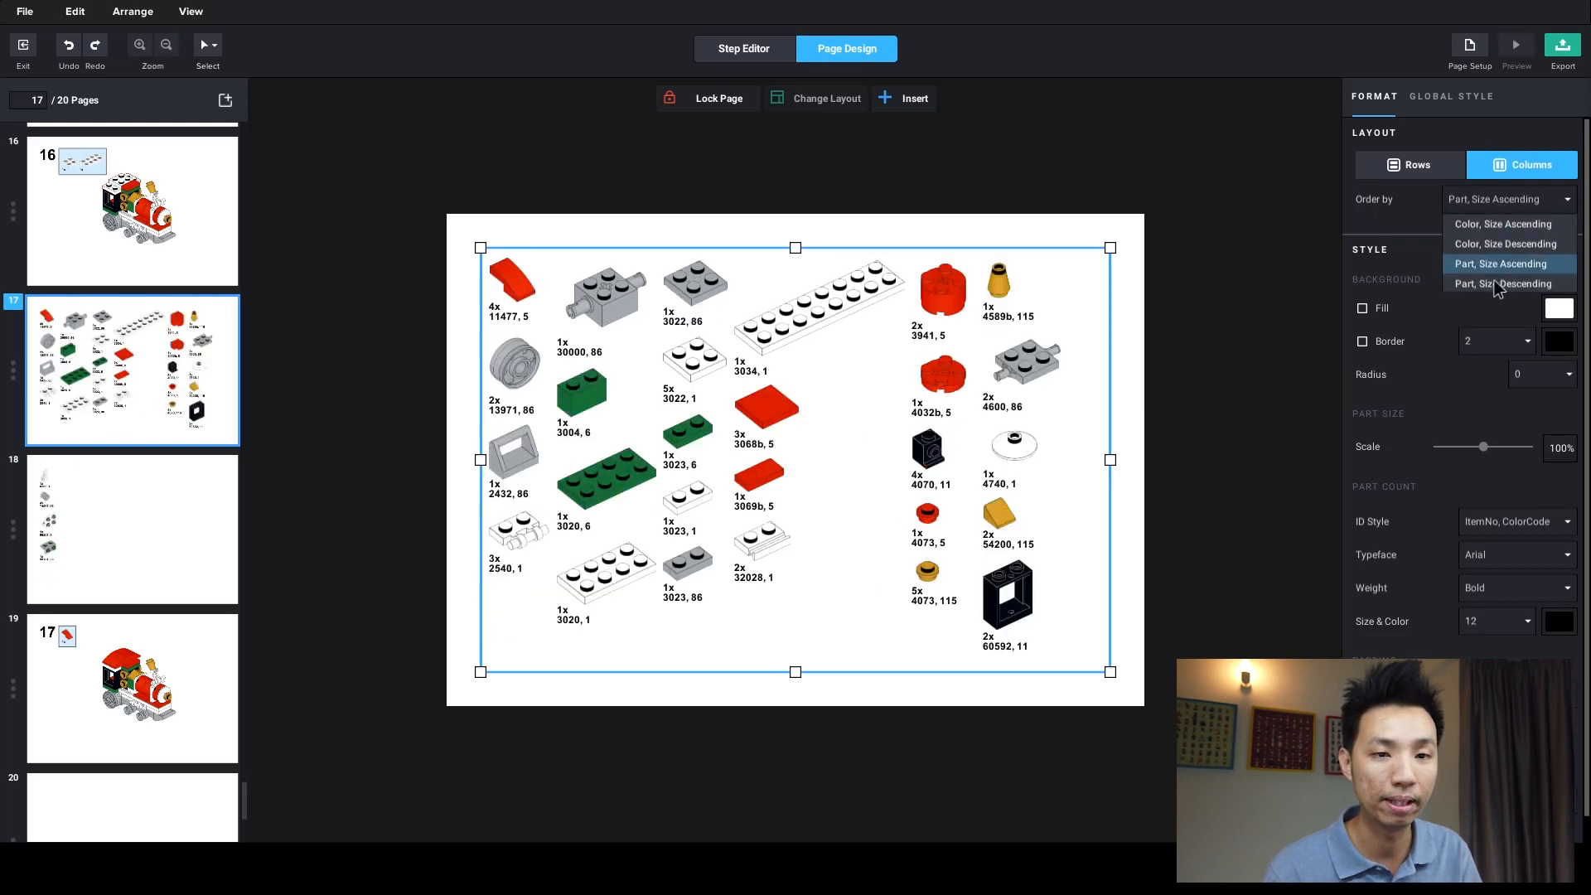
pyautogui.click(1496, 227)
pyautogui.click(452, 607)
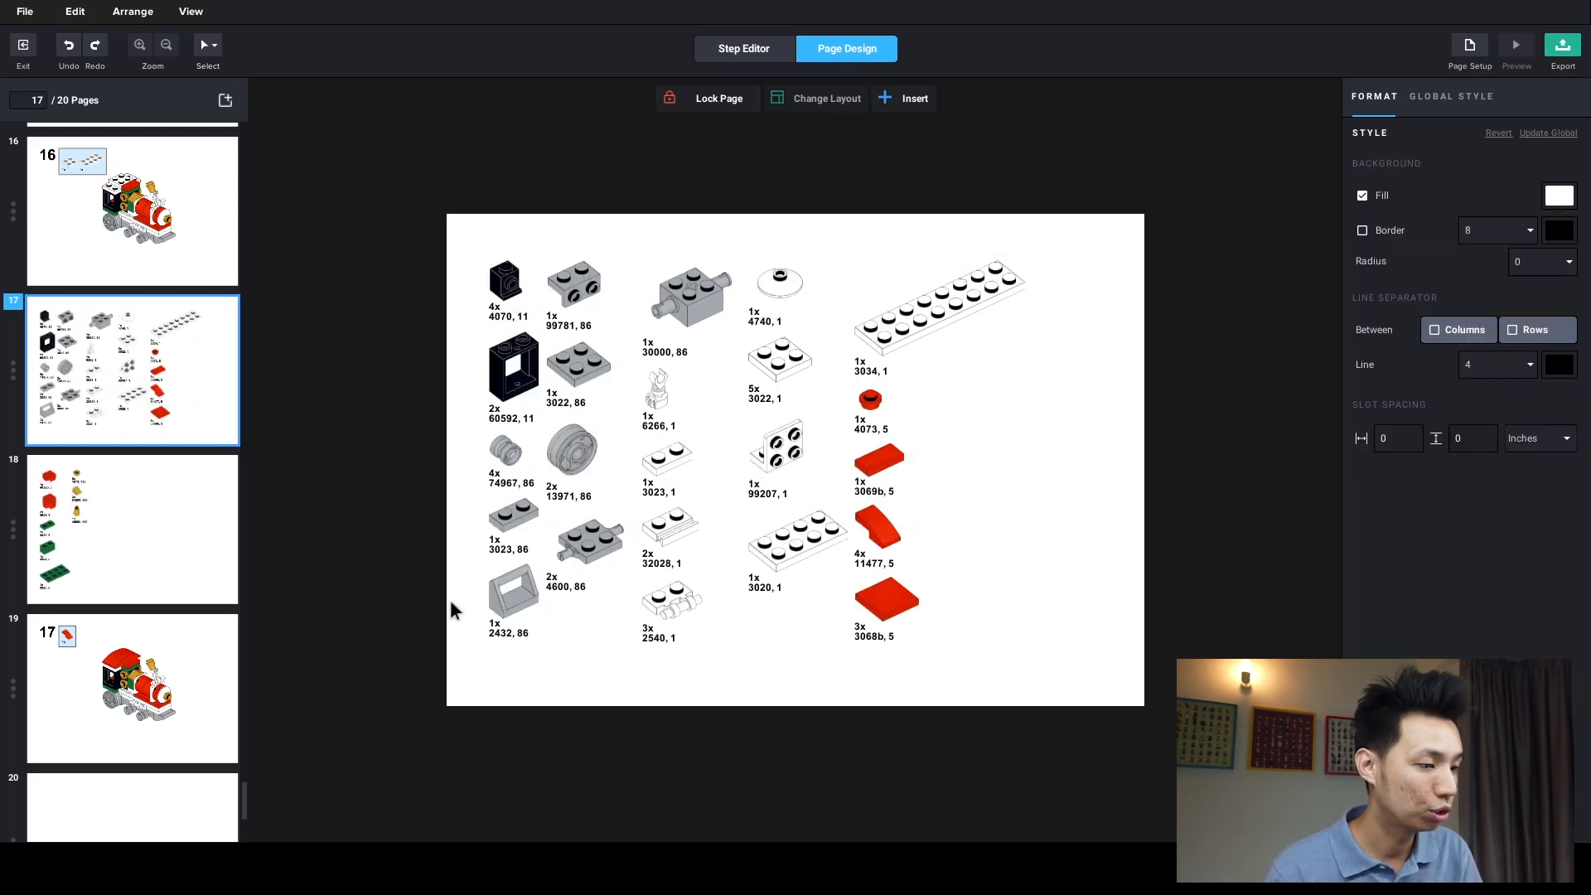
# - Delete the bill of materials pages placed before the step 17 page
pyautogui.scroll(-1, 170, 652)
pyautogui.scroll(1, 133, 704)
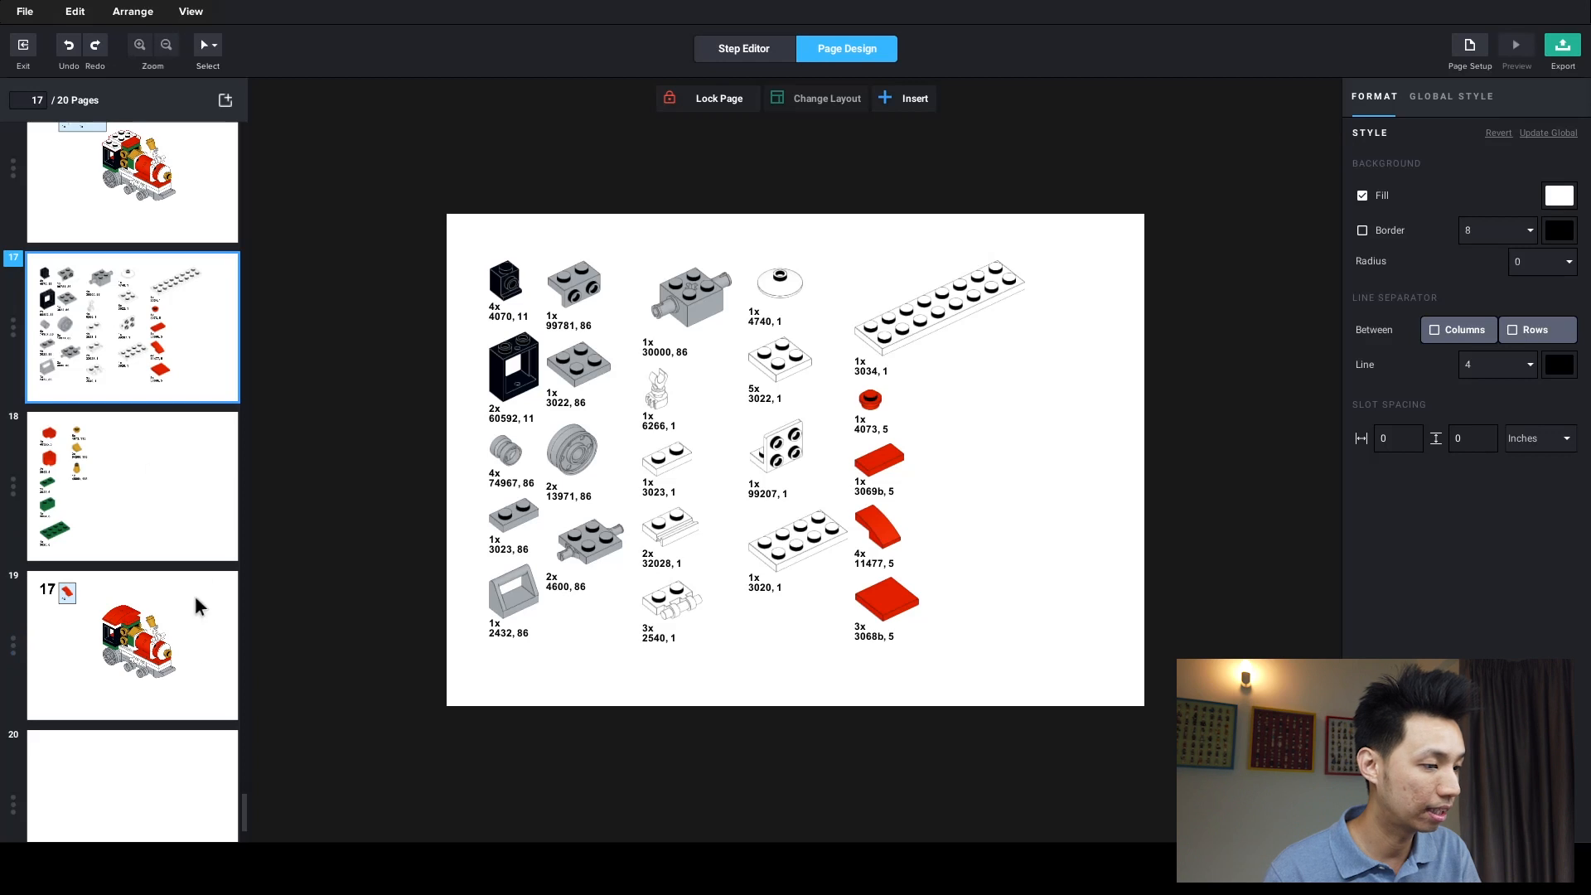
pyautogui.click(203, 643)
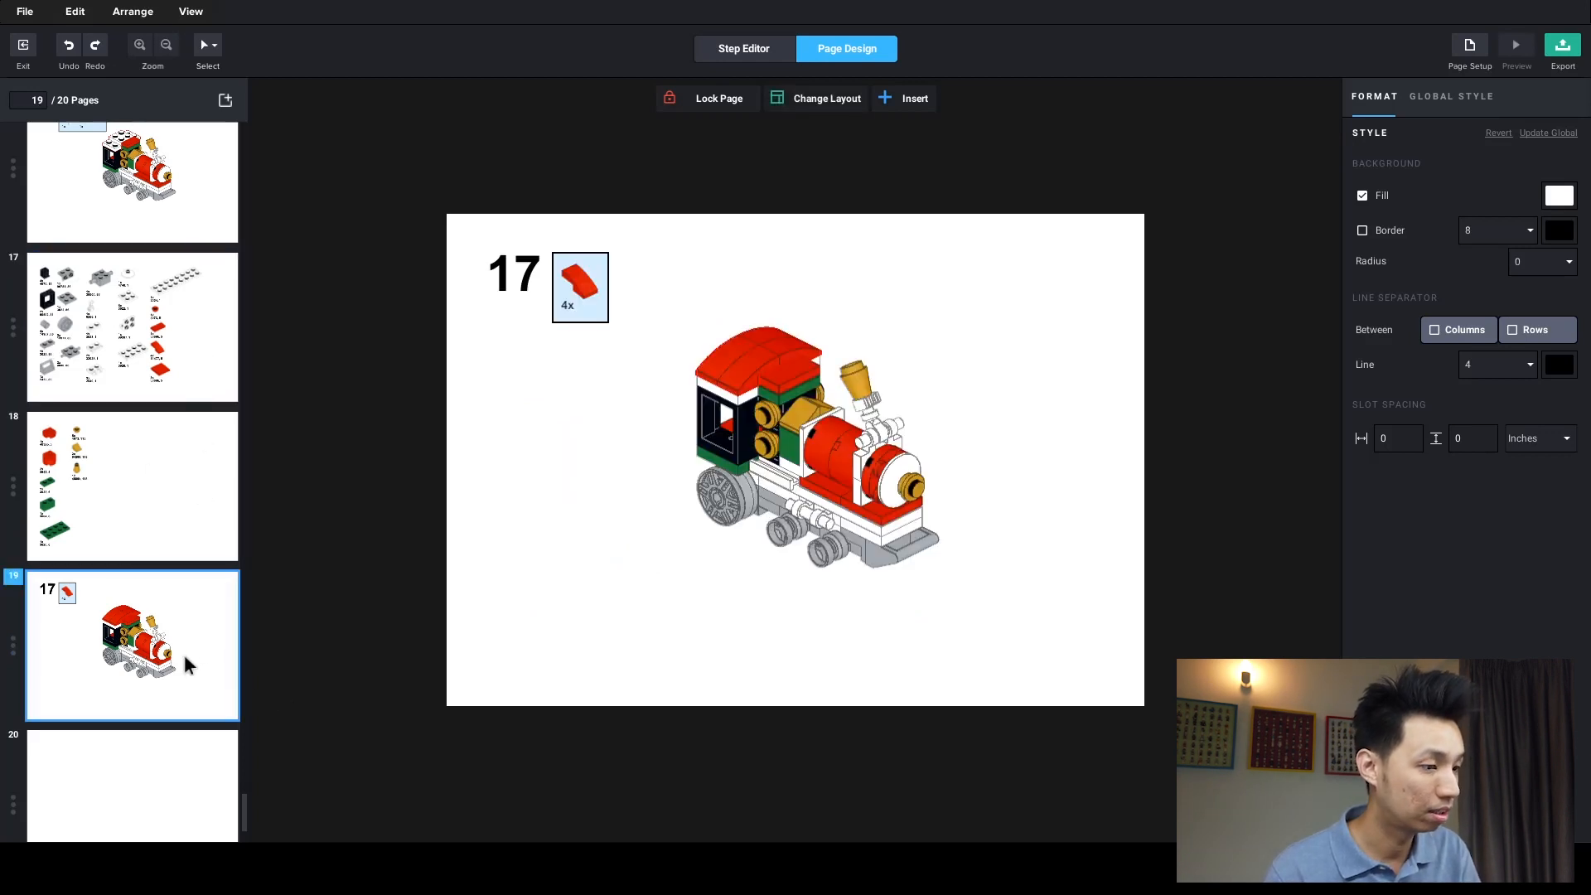
pyautogui.rightClick(212, 618)
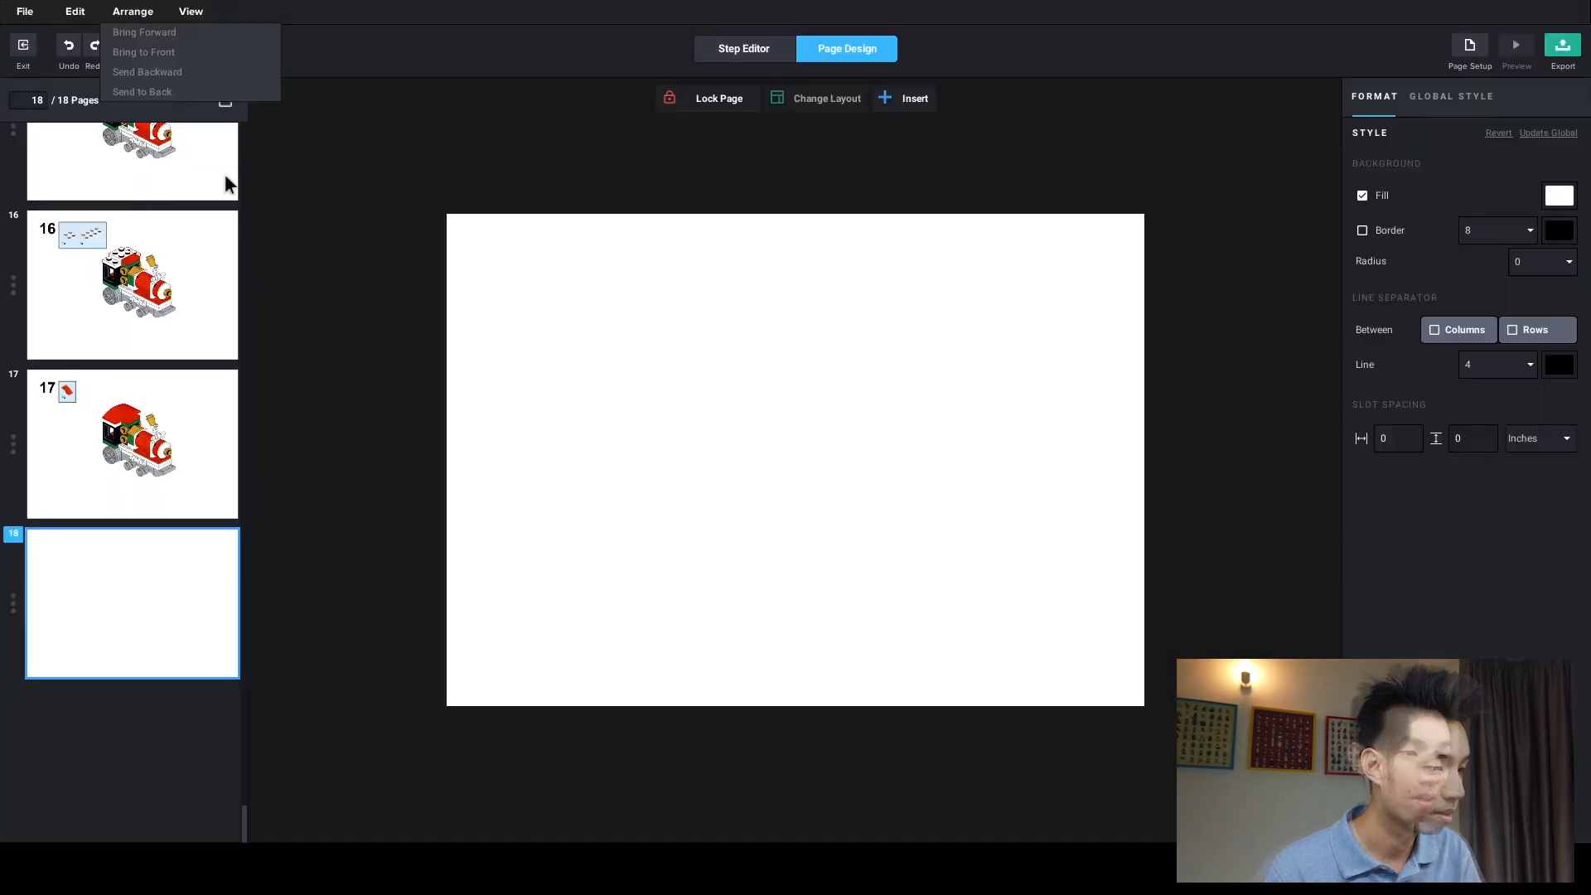
# - Insert a bill of materials on the blank page 18
pyautogui.click(320, 227)
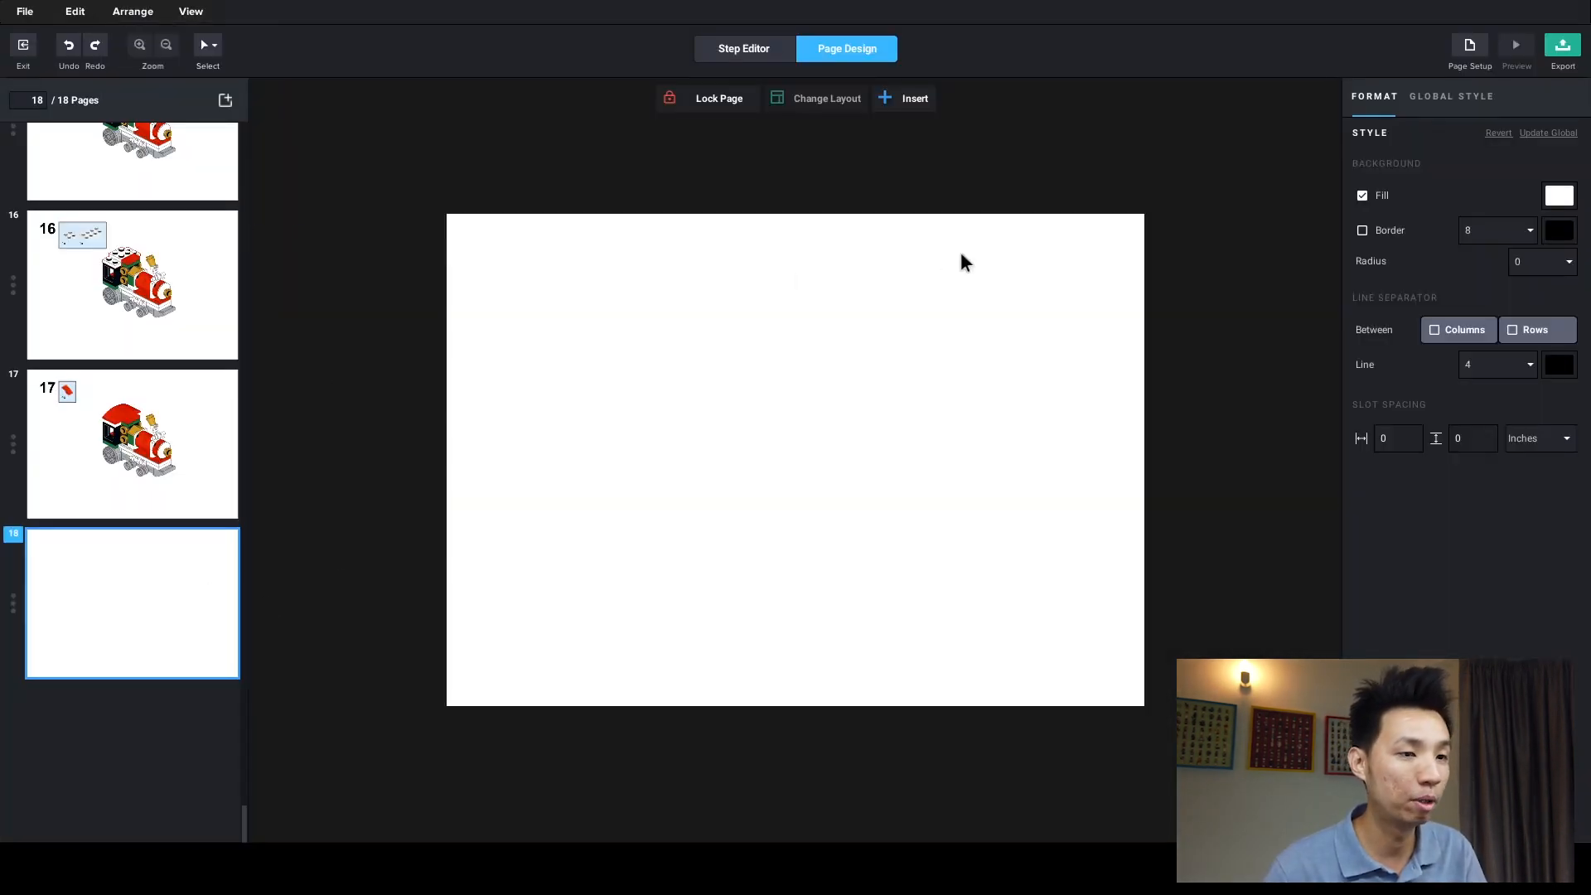
pyautogui.click(923, 102)
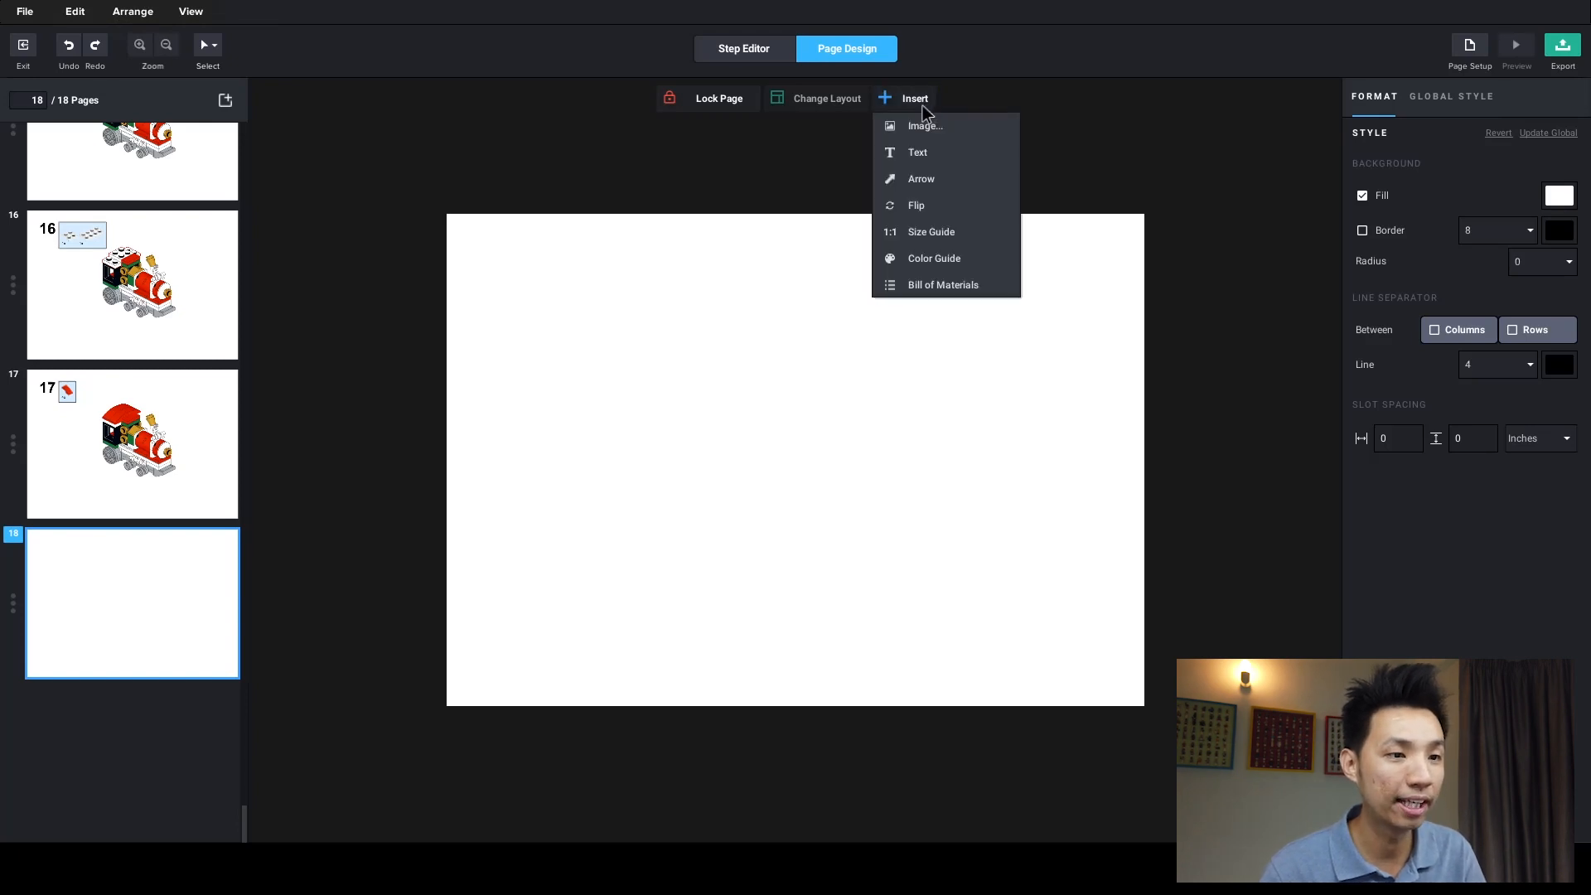
pyautogui.click(934, 286)
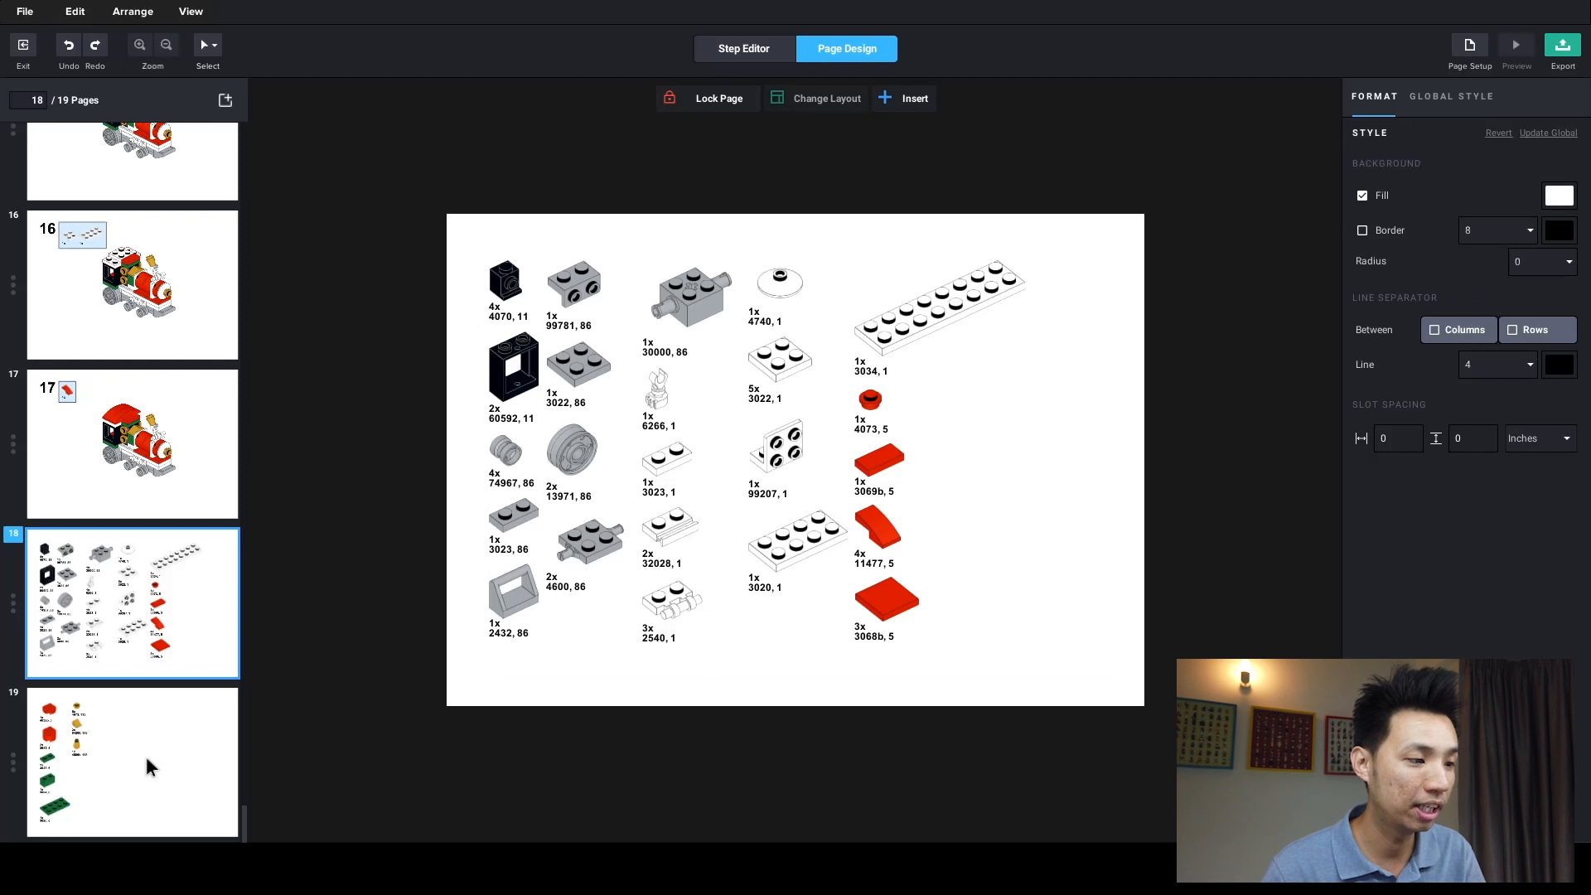
# - Try page 18's bill of materials in rows and ordered by Part, Size Ascending, and return it to columns and Color, Size Ascending
pyautogui.click(563, 451)
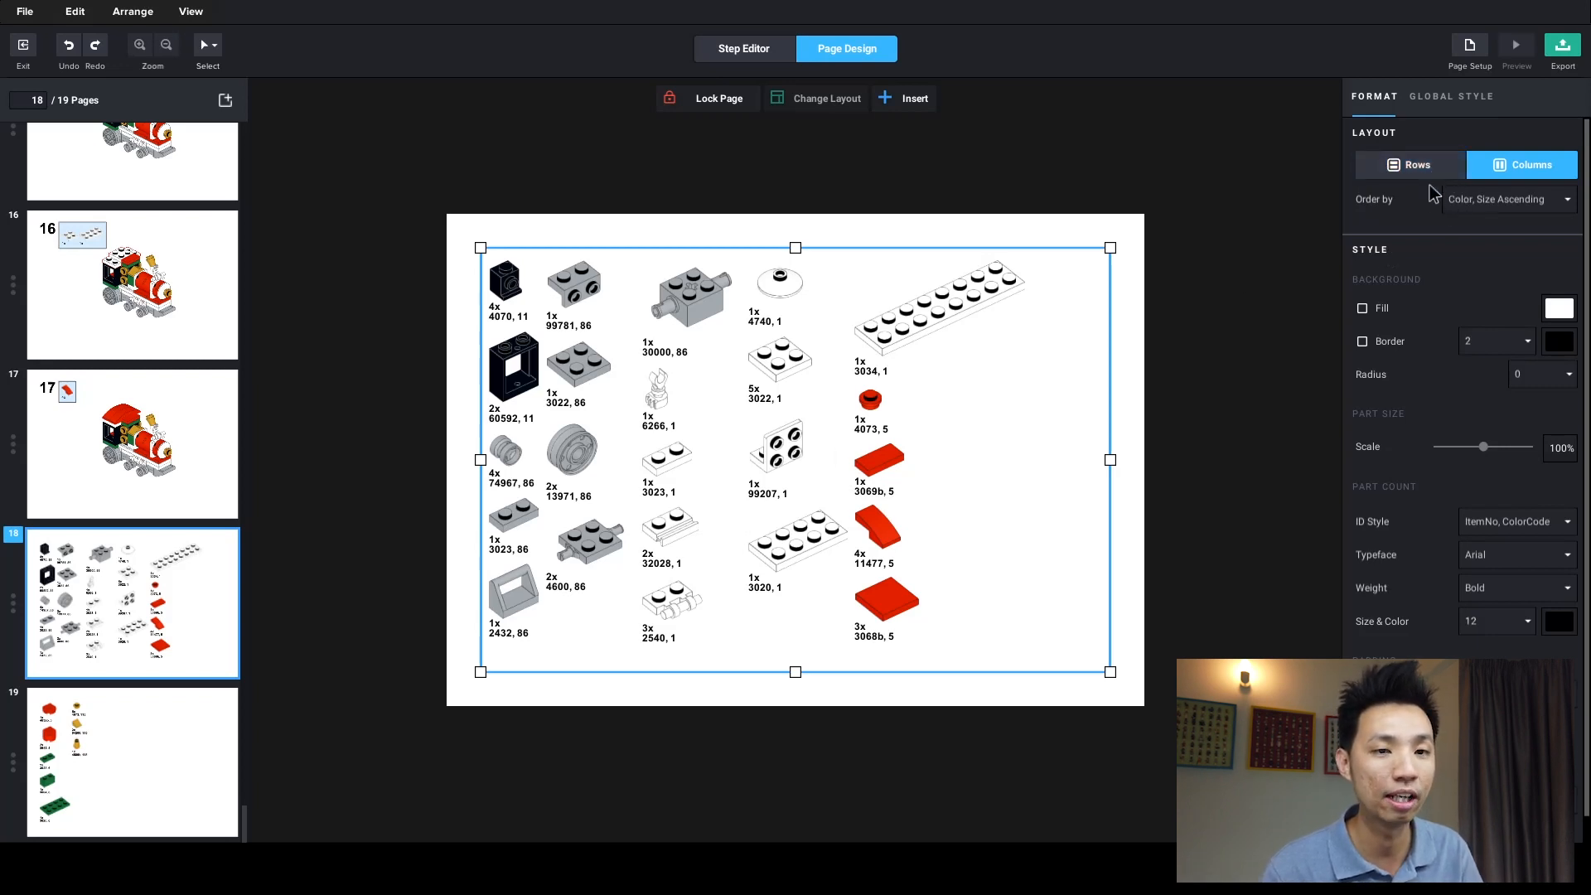
pyautogui.click(1412, 165)
pyautogui.click(1529, 165)
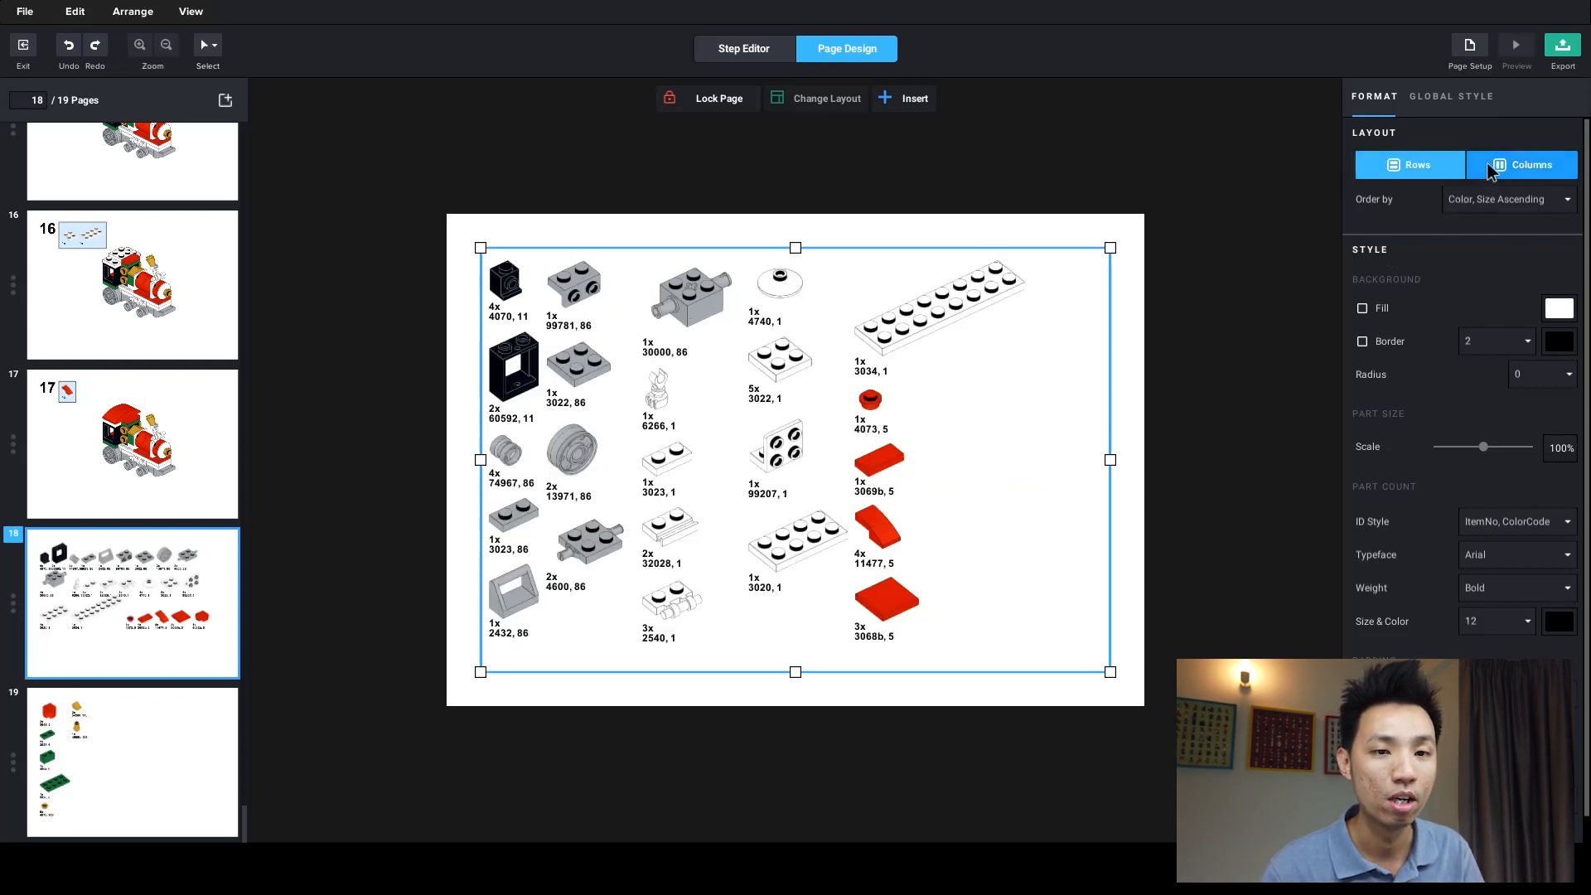
pyautogui.click(1505, 203)
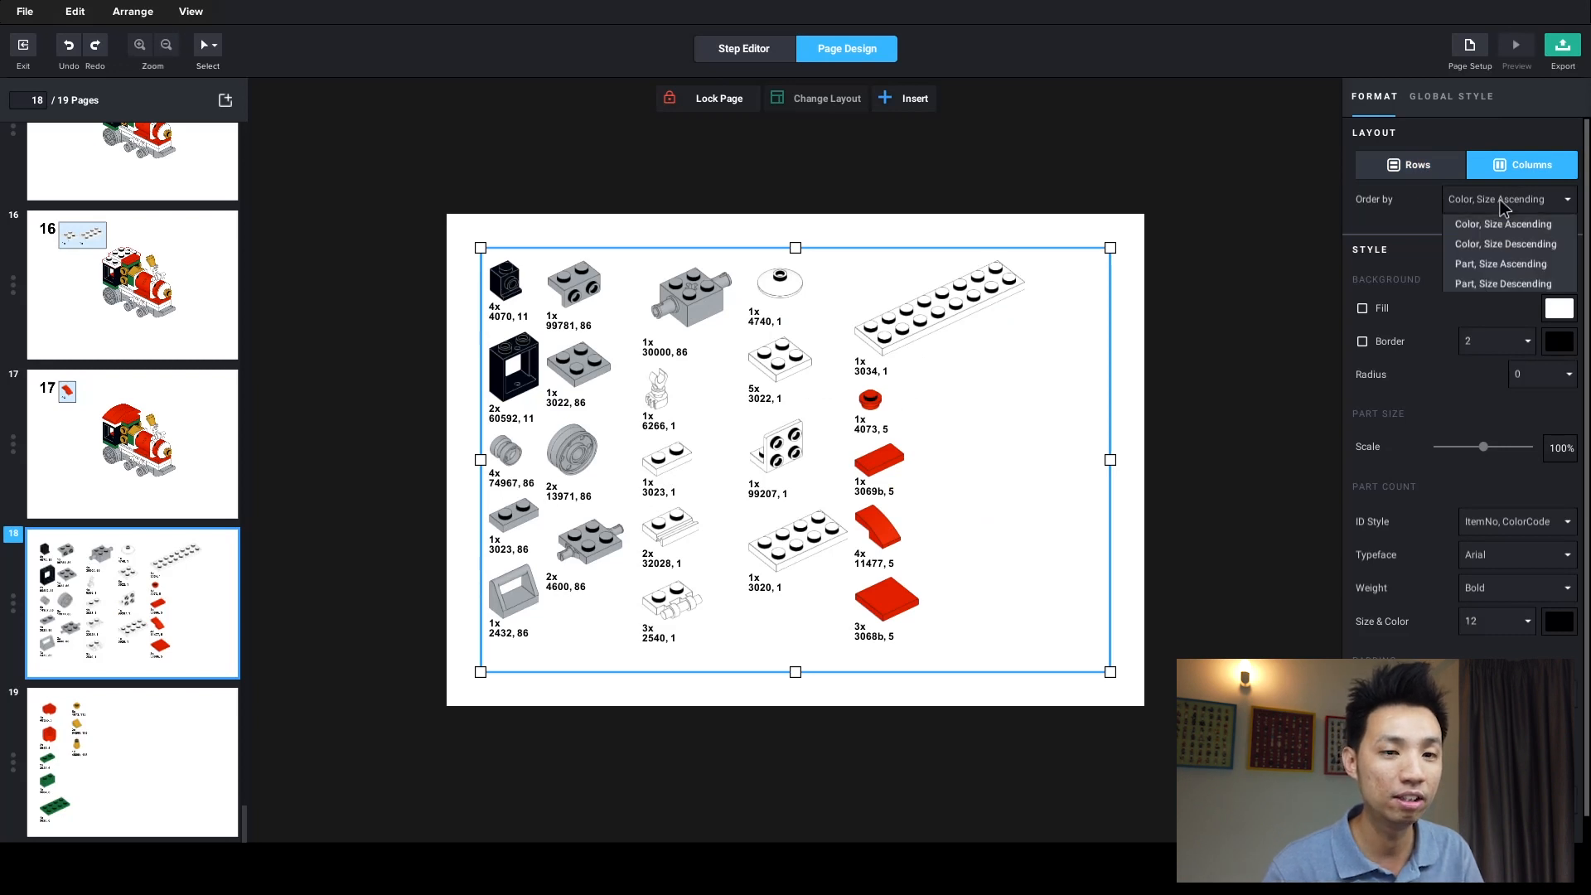
pyautogui.click(1485, 264)
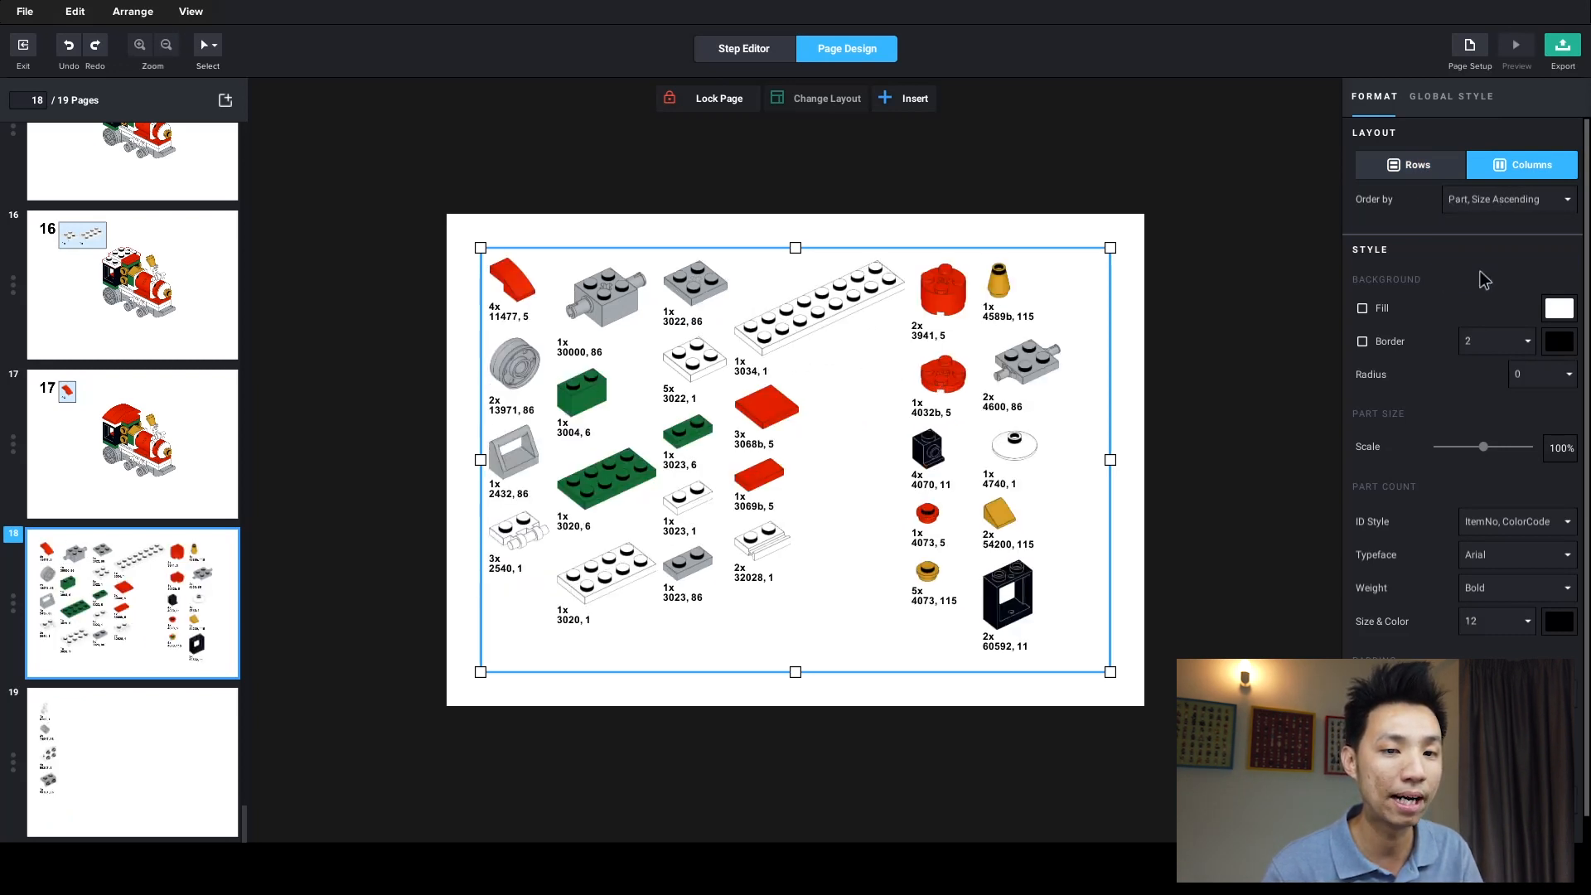
pyautogui.click(1485, 205)
pyautogui.click(1487, 225)
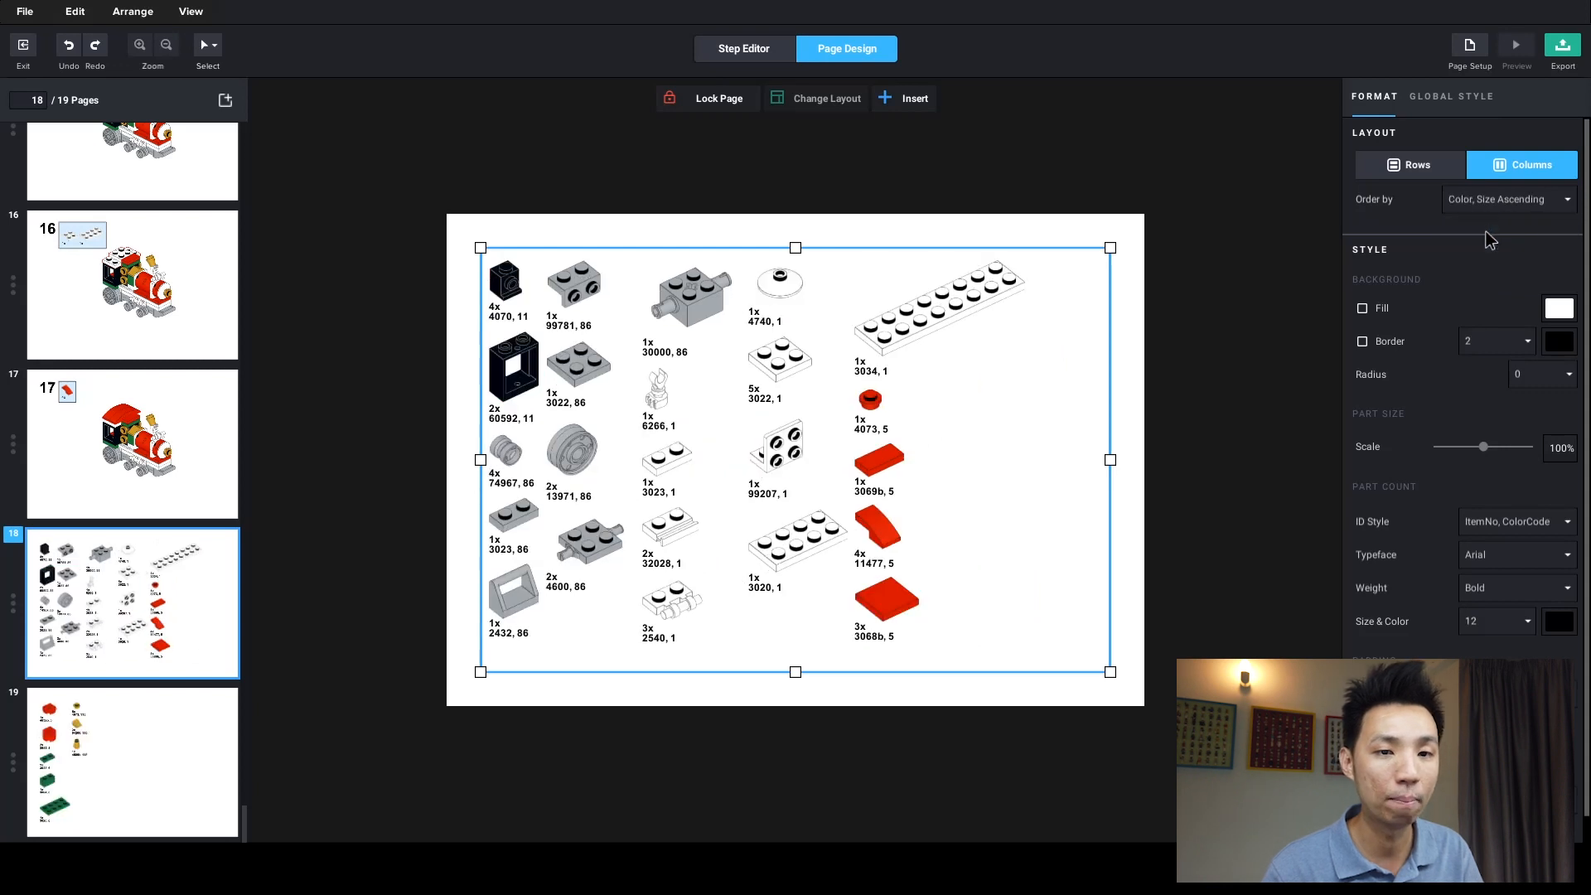
# - Check the remaining bill of materials formatting options and the page 19 parts list, and review the page thumbnails back to page 1
pyautogui.scroll(-1, 1401, 426)
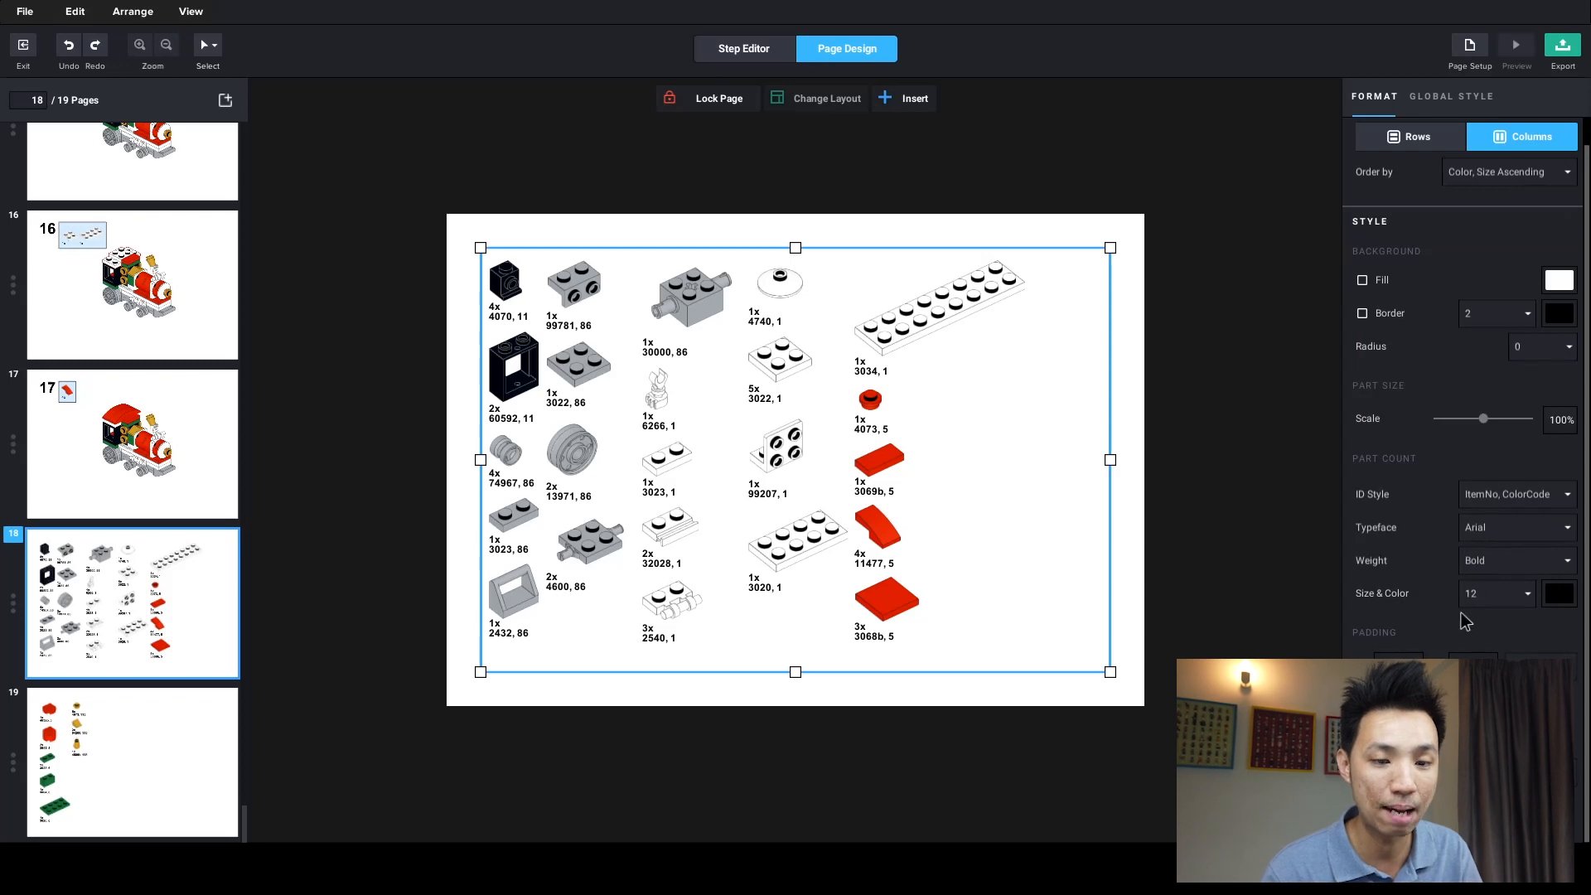
pyautogui.click(150, 755)
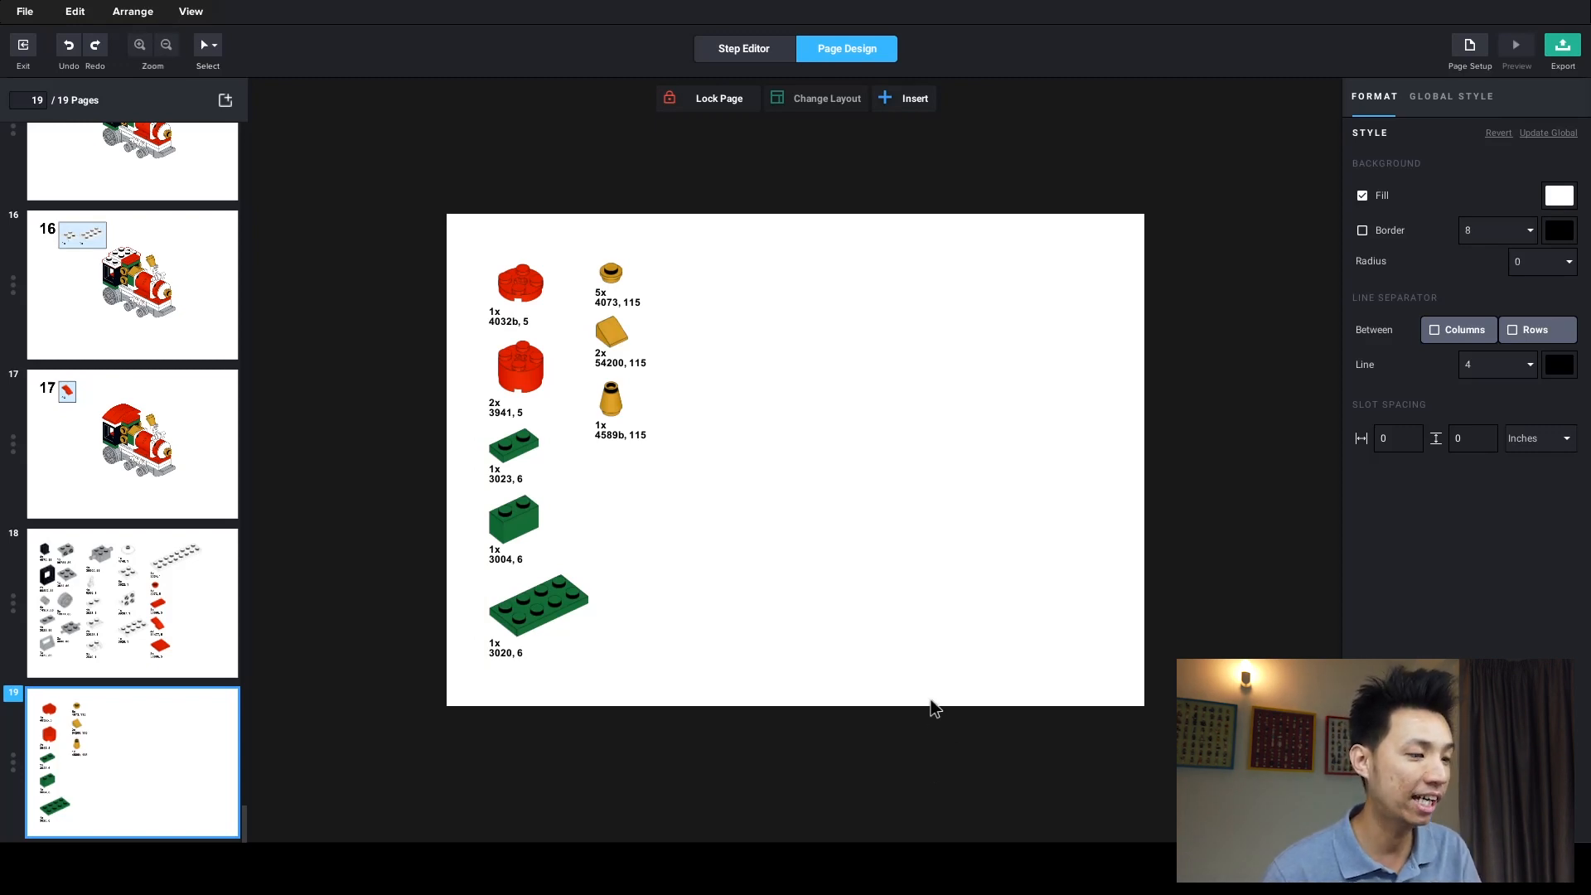
pyautogui.scroll(8, 108, 615)
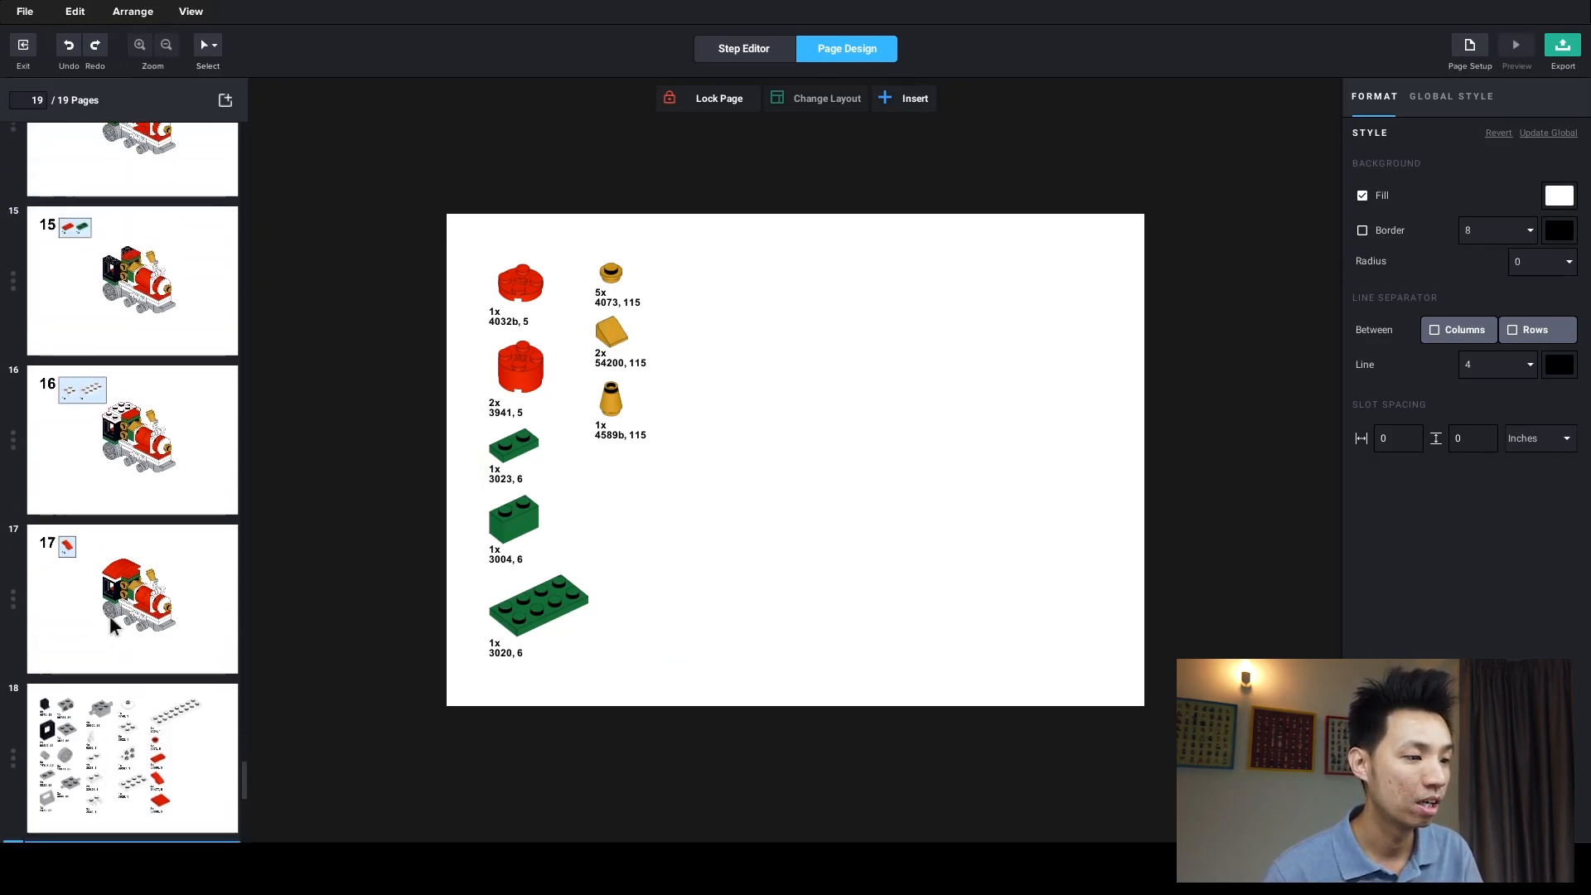
pyautogui.scroll(5, 181, 592)
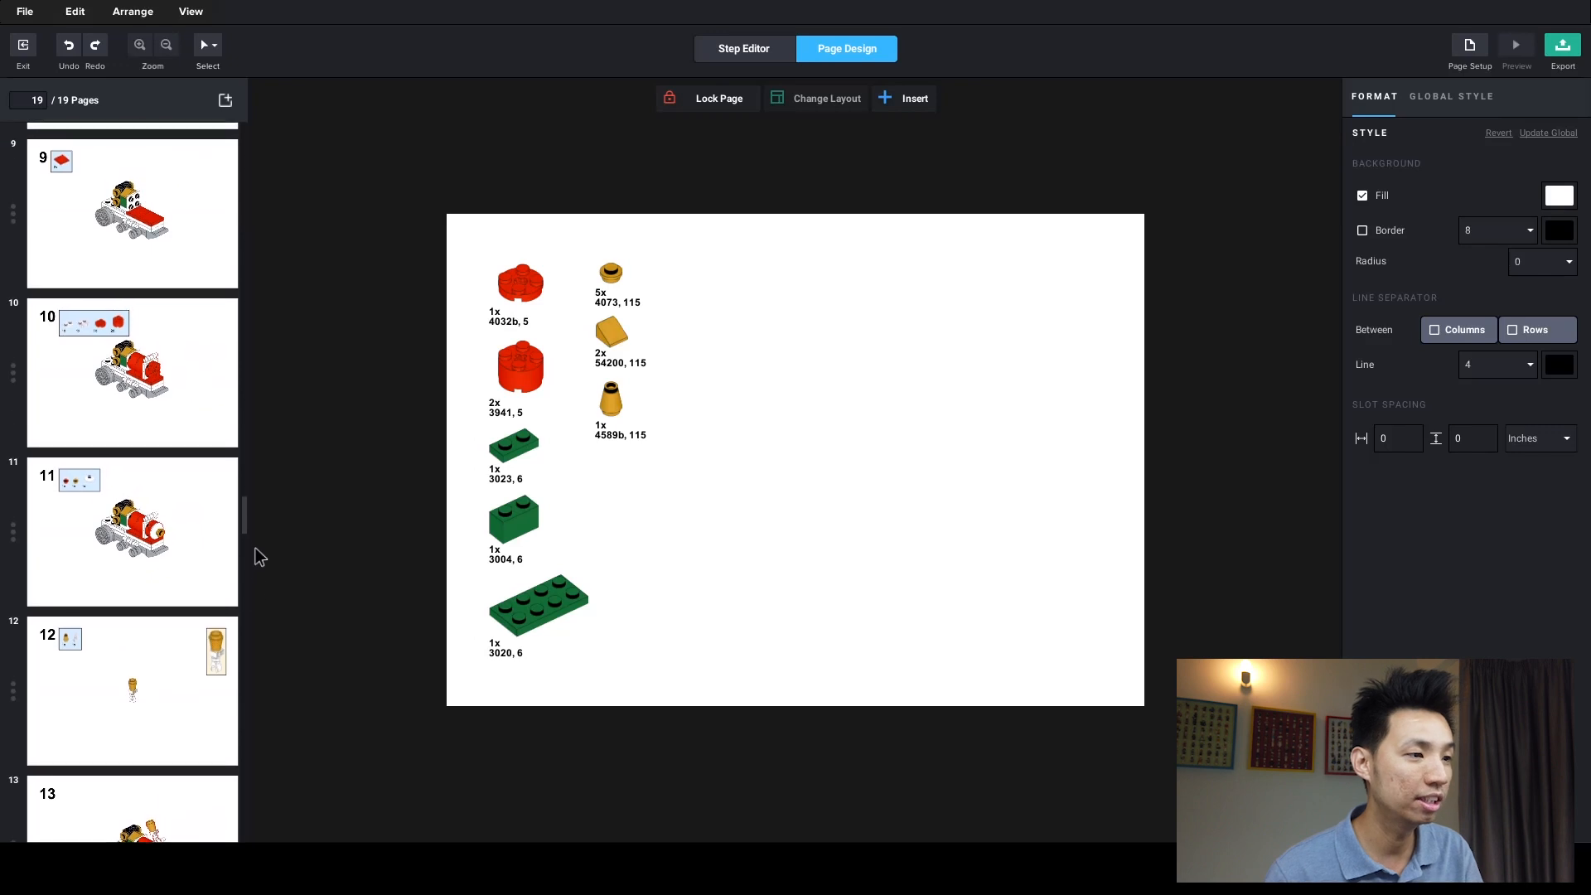
pyautogui.scroll(2, 241, 459)
pyautogui.moveTo(240, 466); pyautogui.dragTo(240, 137)
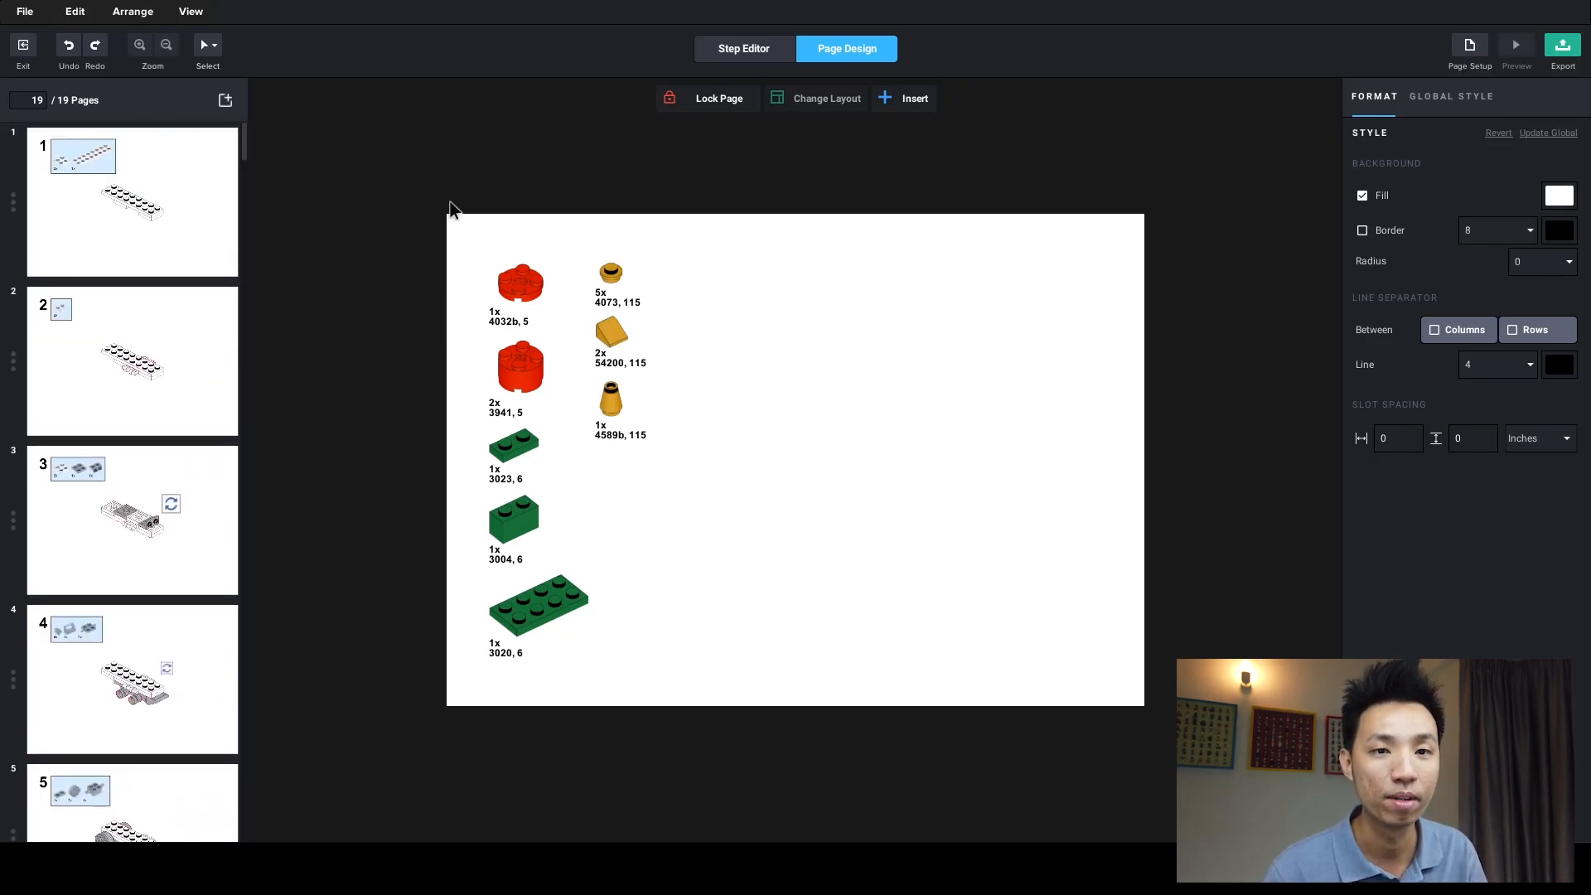
# - Try the export options for a page range, png format and the 2x and 4x sizes, and cancel the export
pyautogui.click(1561, 46)
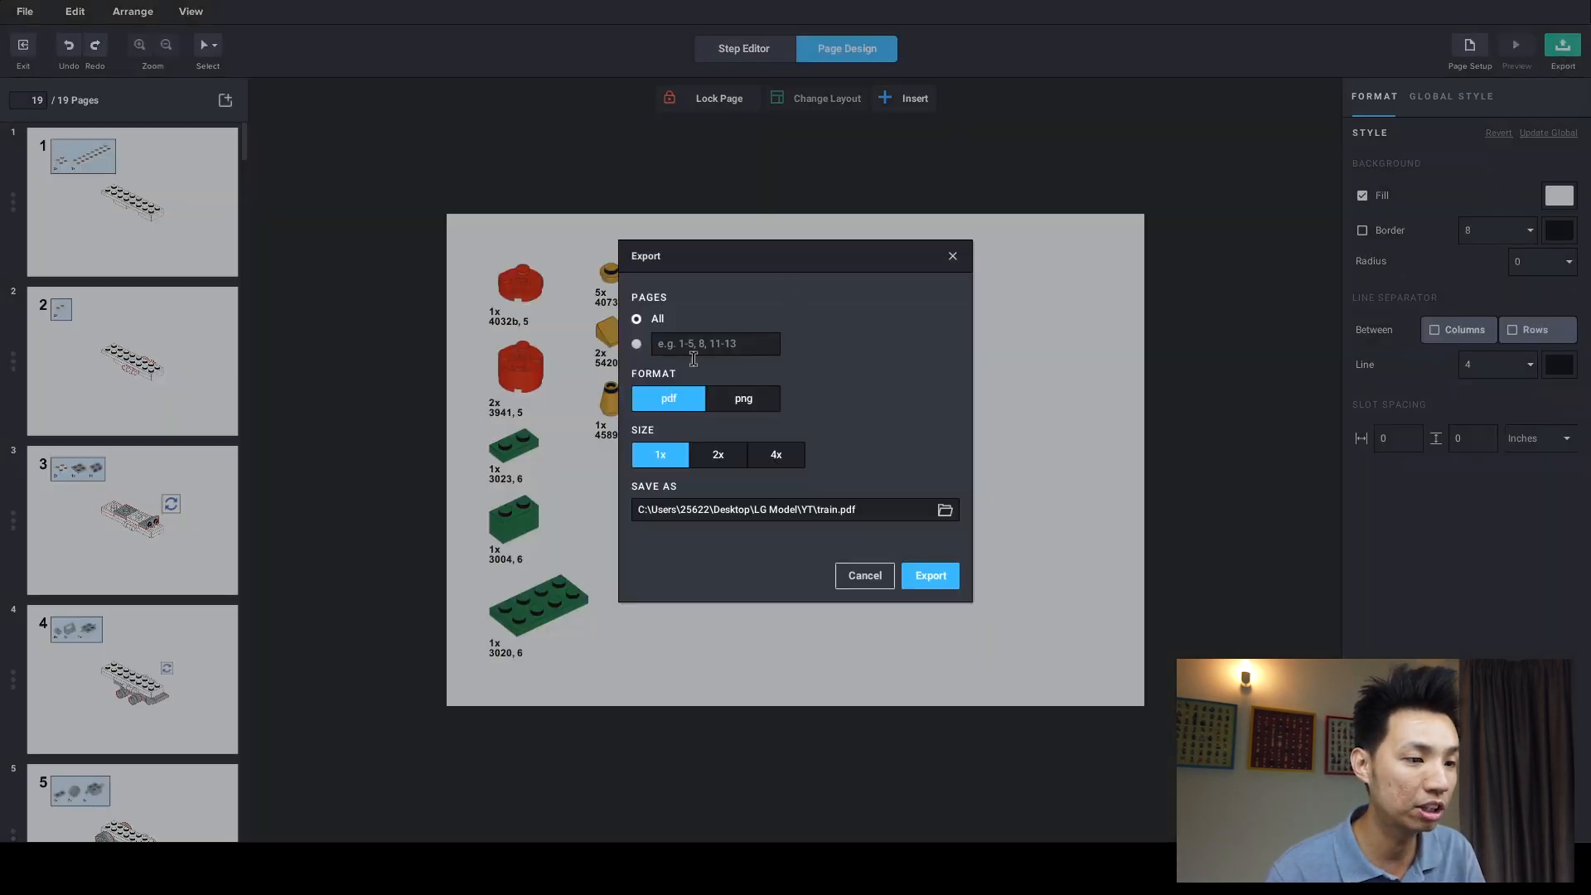
pyautogui.click(635, 345)
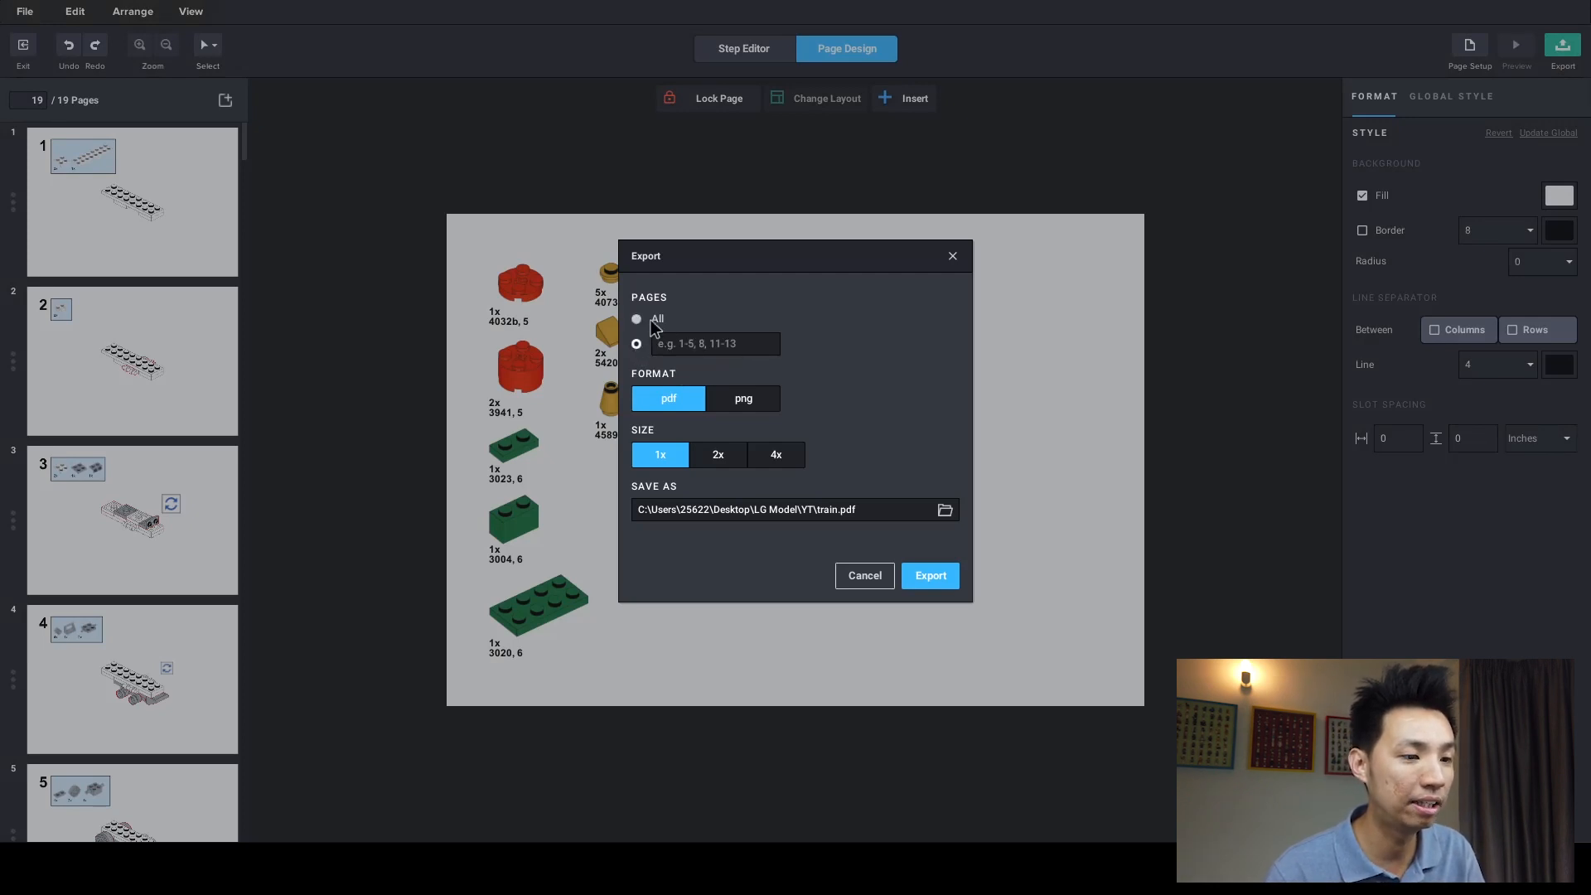
pyautogui.click(636, 319)
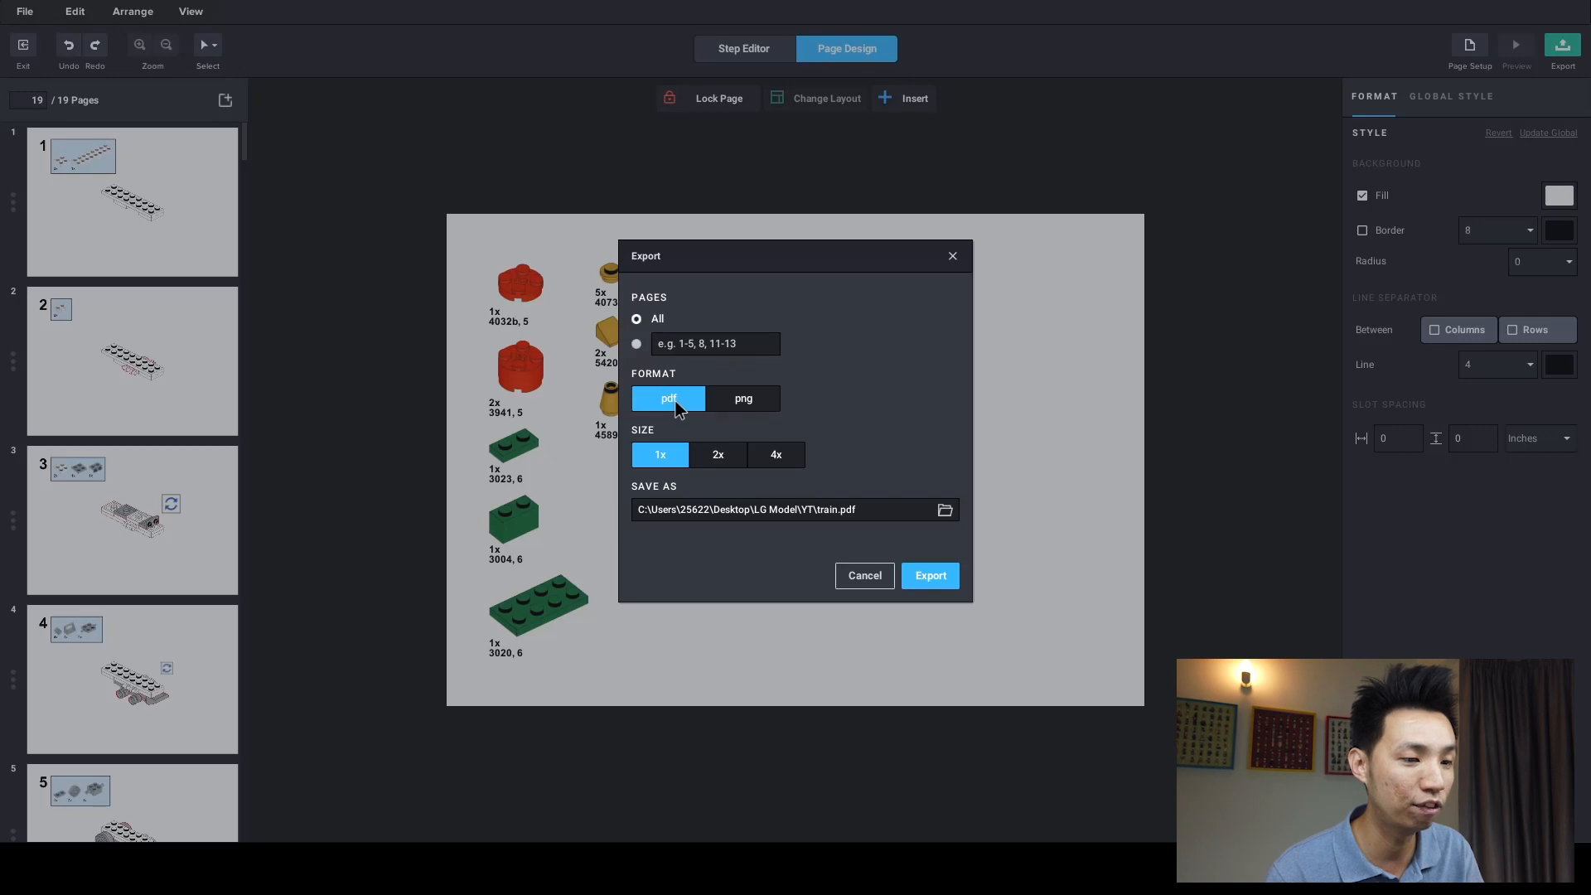
pyautogui.click(765, 409)
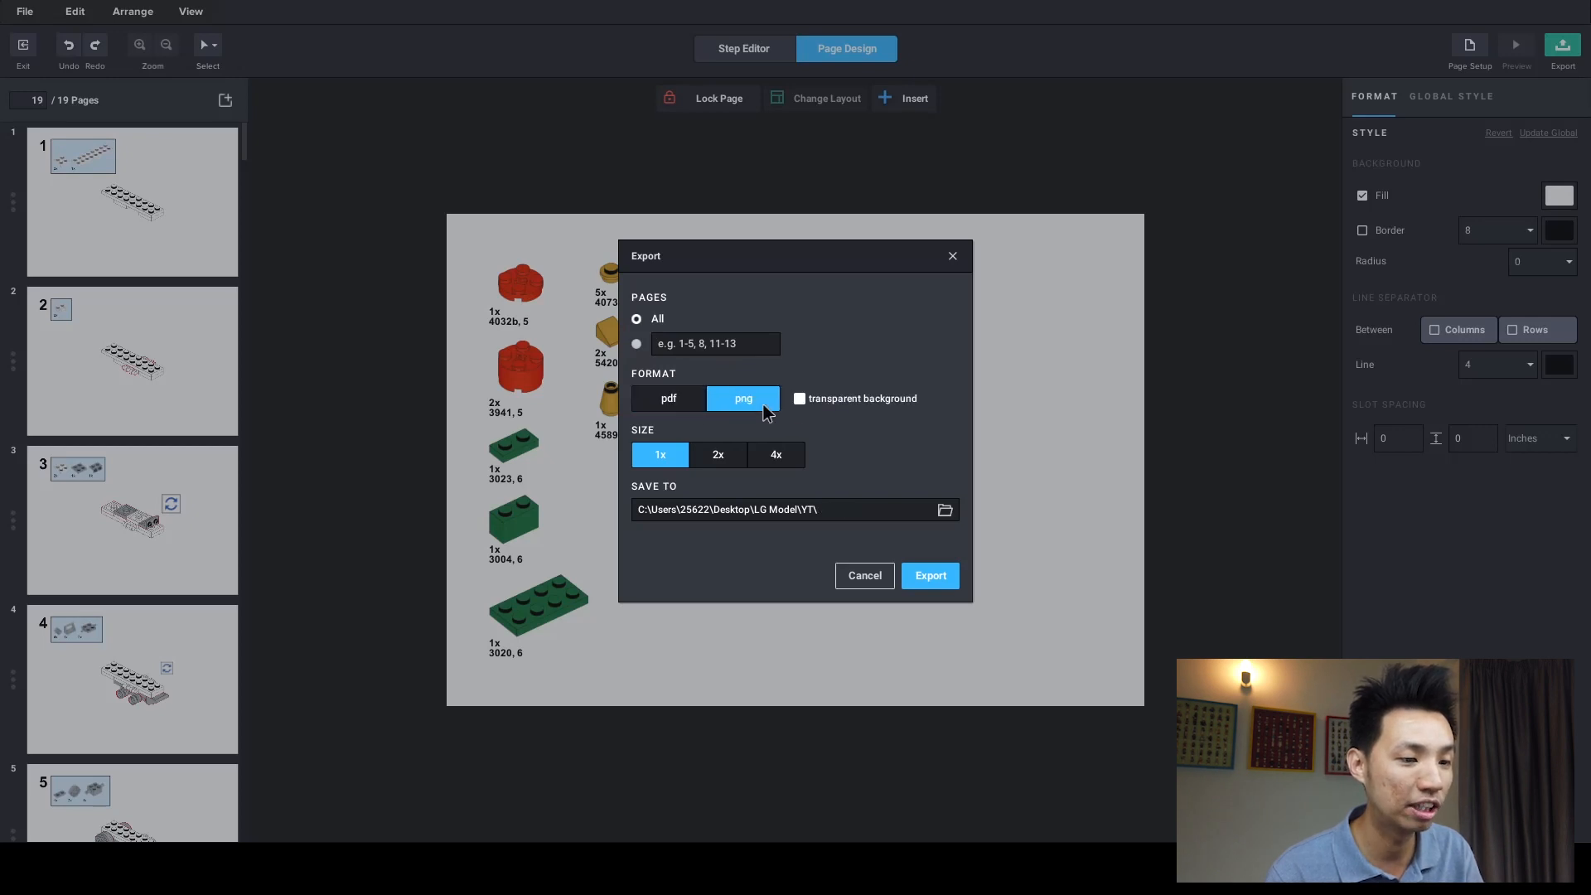
pyautogui.click(724, 460)
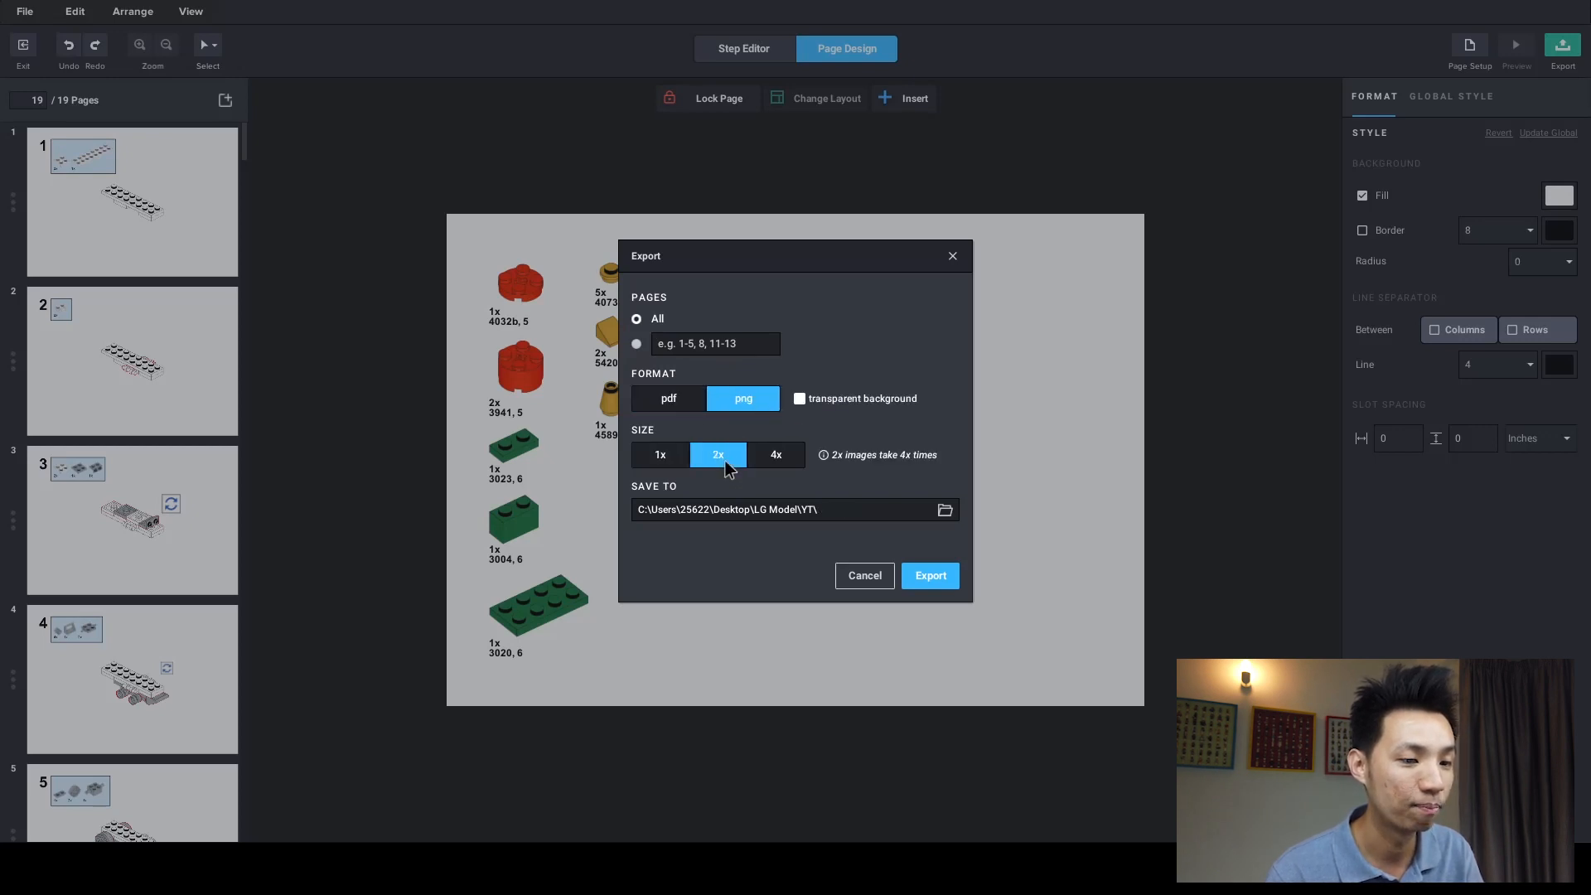
pyautogui.click(775, 461)
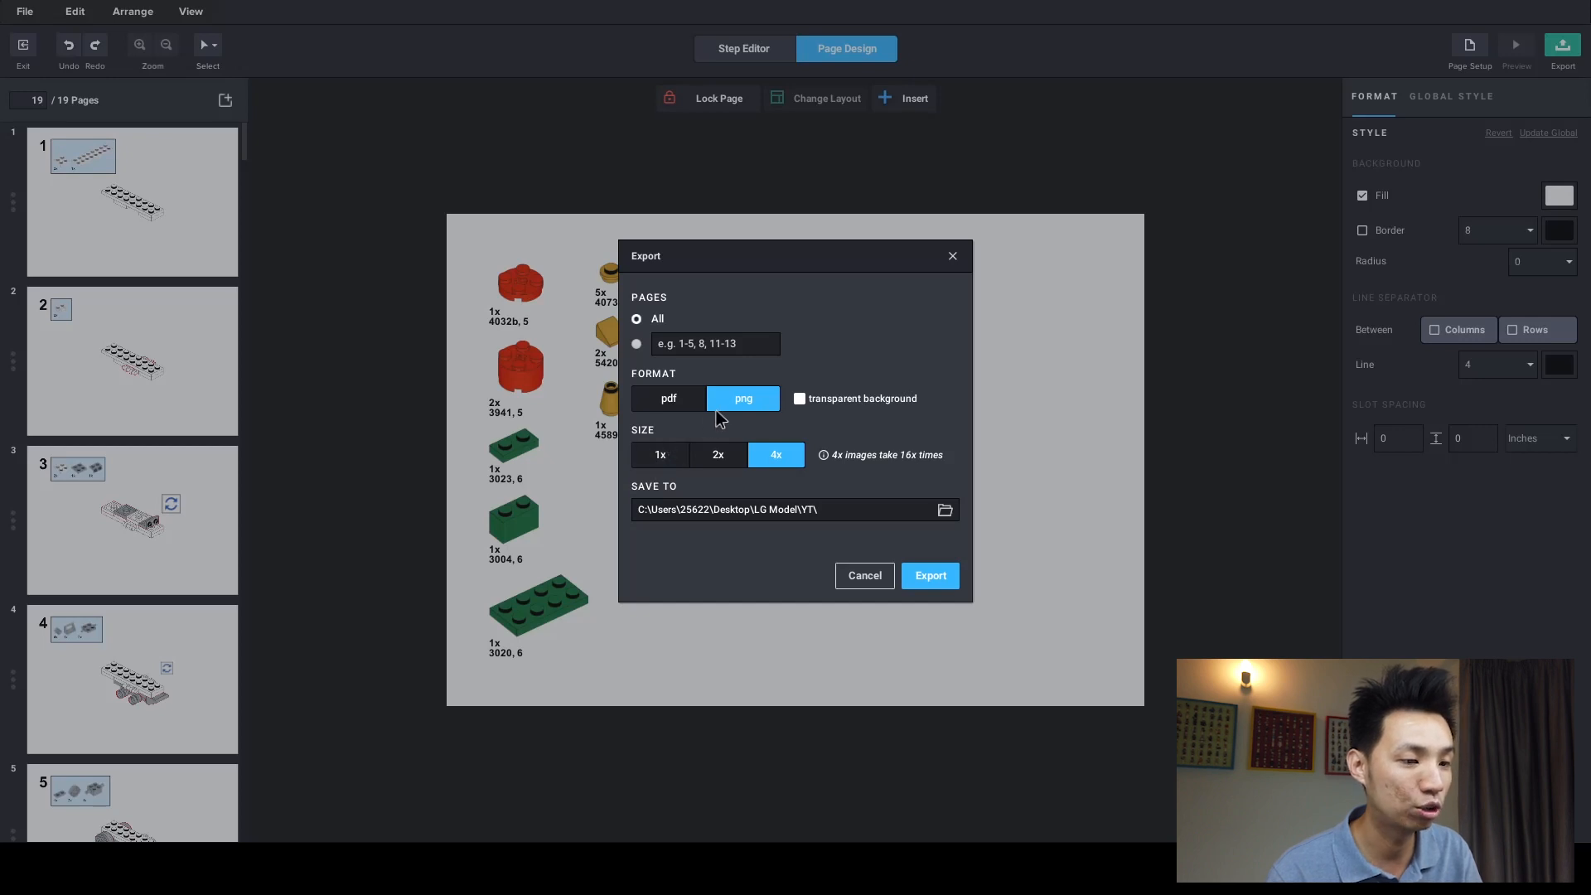
pyautogui.click(665, 458)
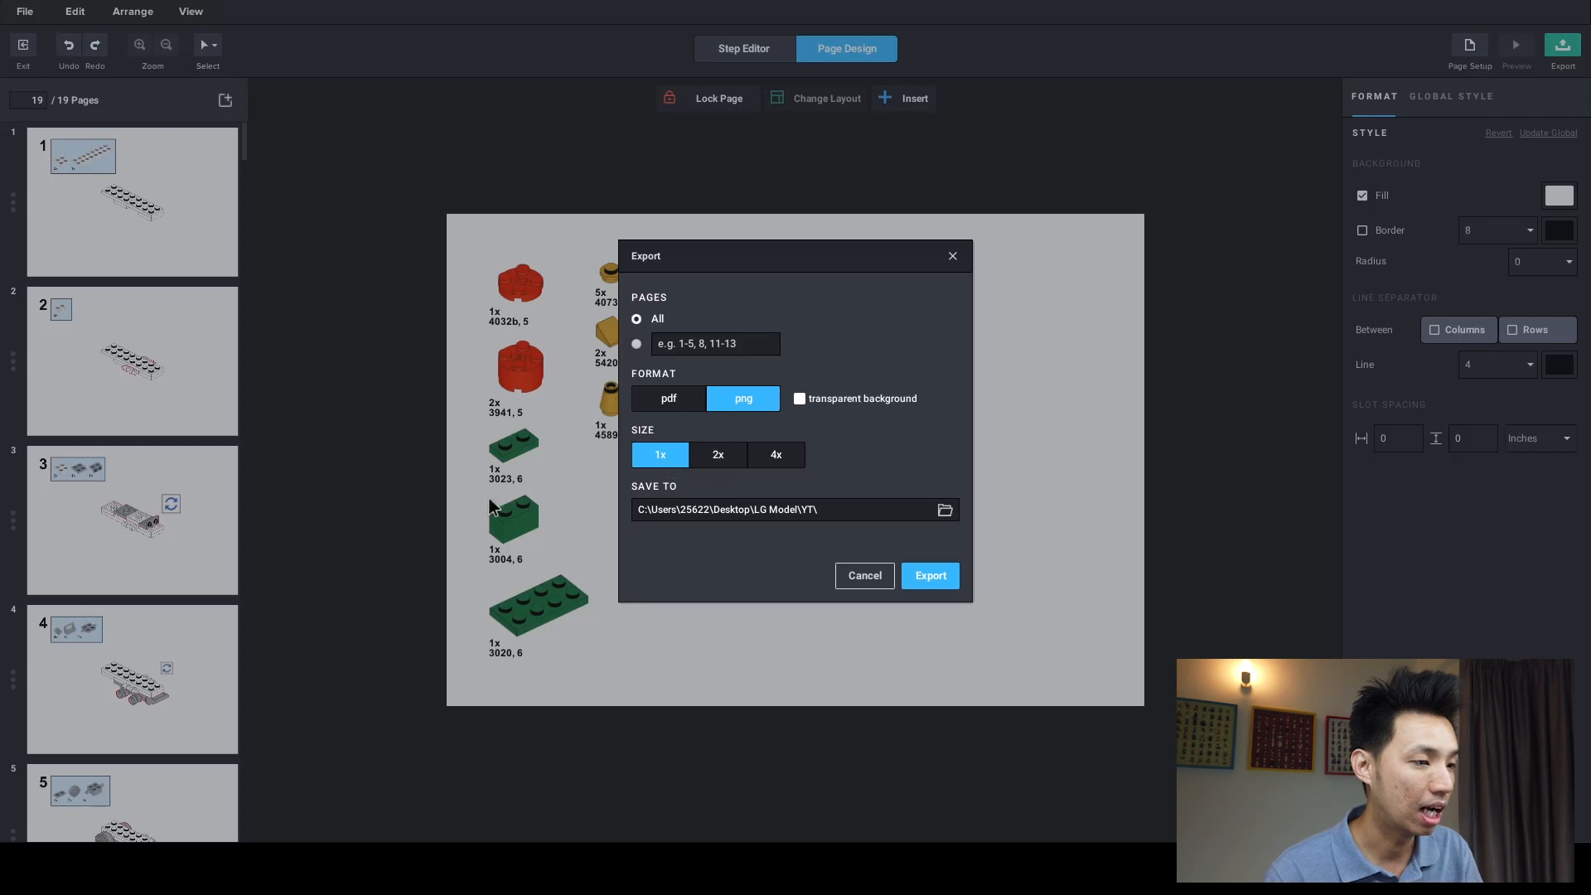
pyautogui.click(864, 576)
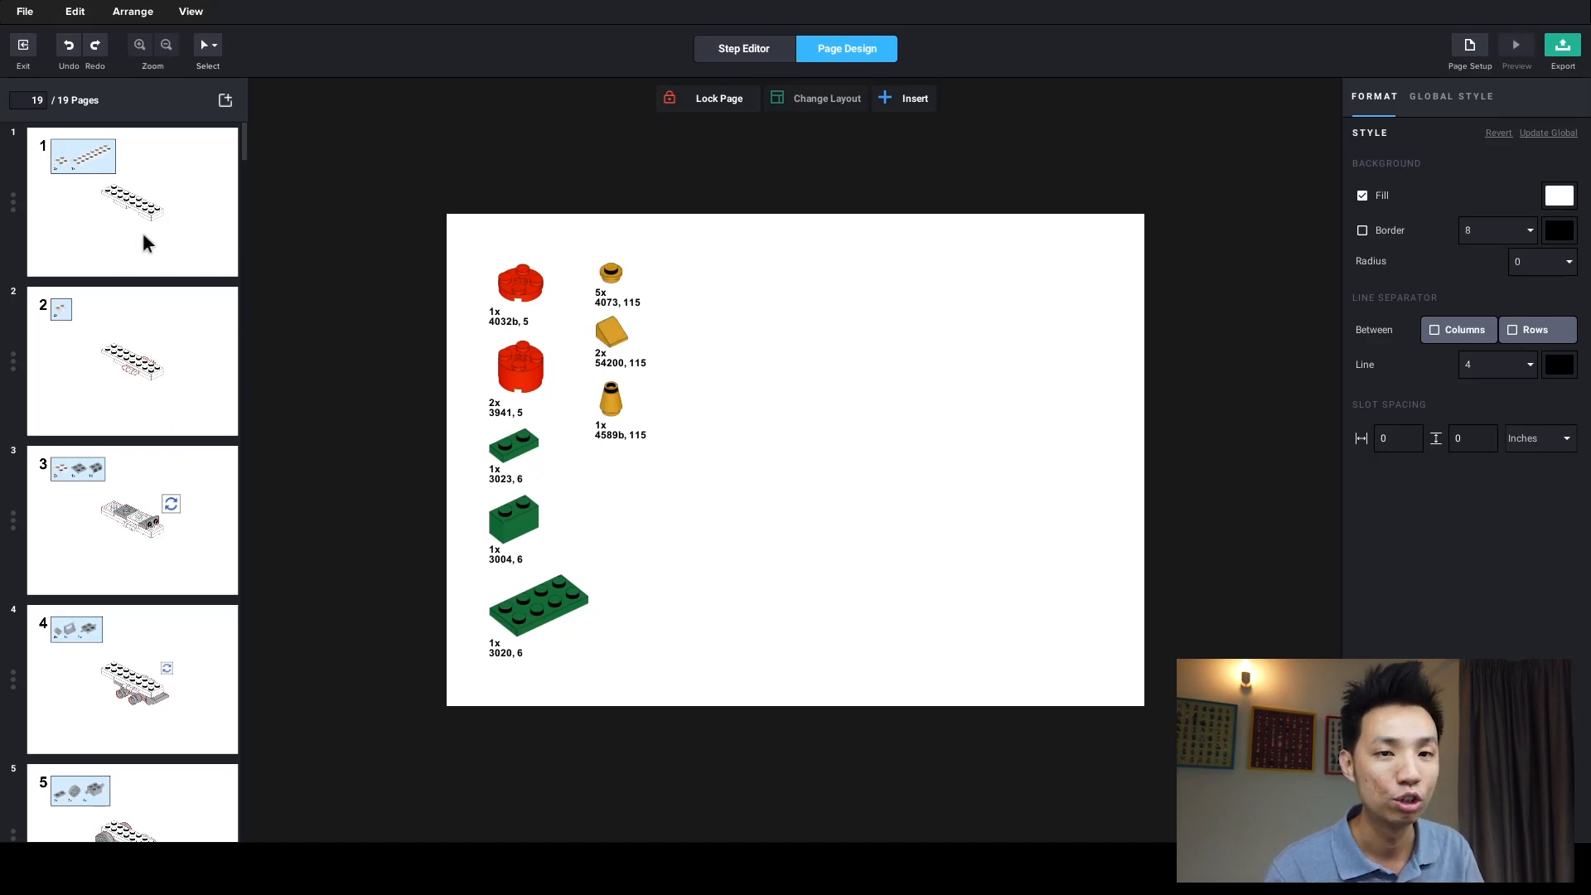
# - Export all instruction pages as a pdf at 1x size, saved as train.pdf
pyautogui.click(1559, 52)
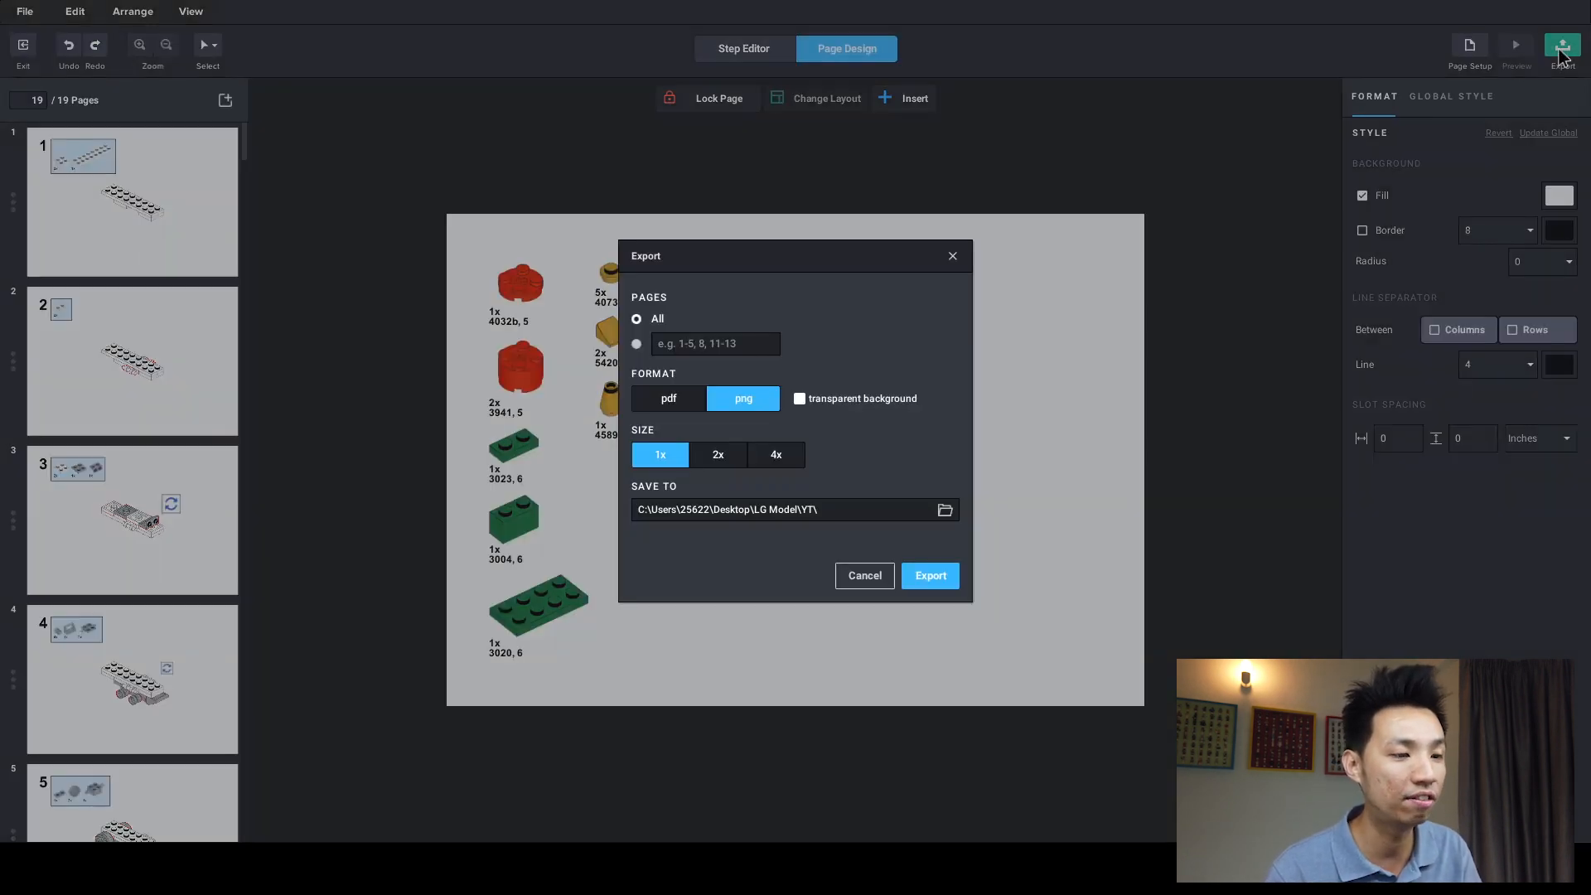
pyautogui.click(670, 401)
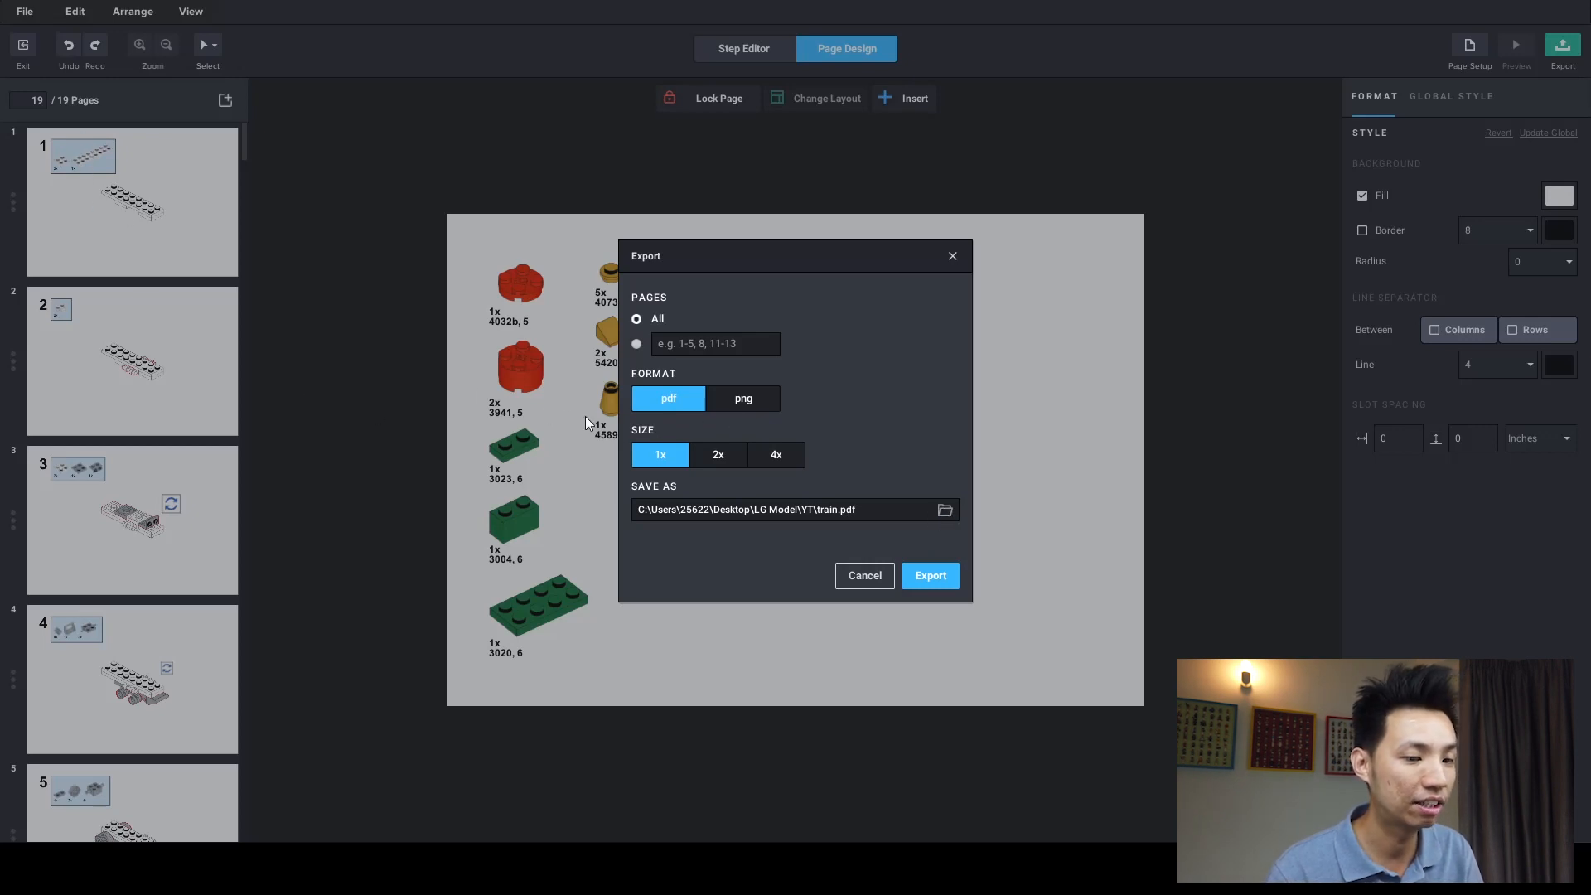
pyautogui.click(931, 582)
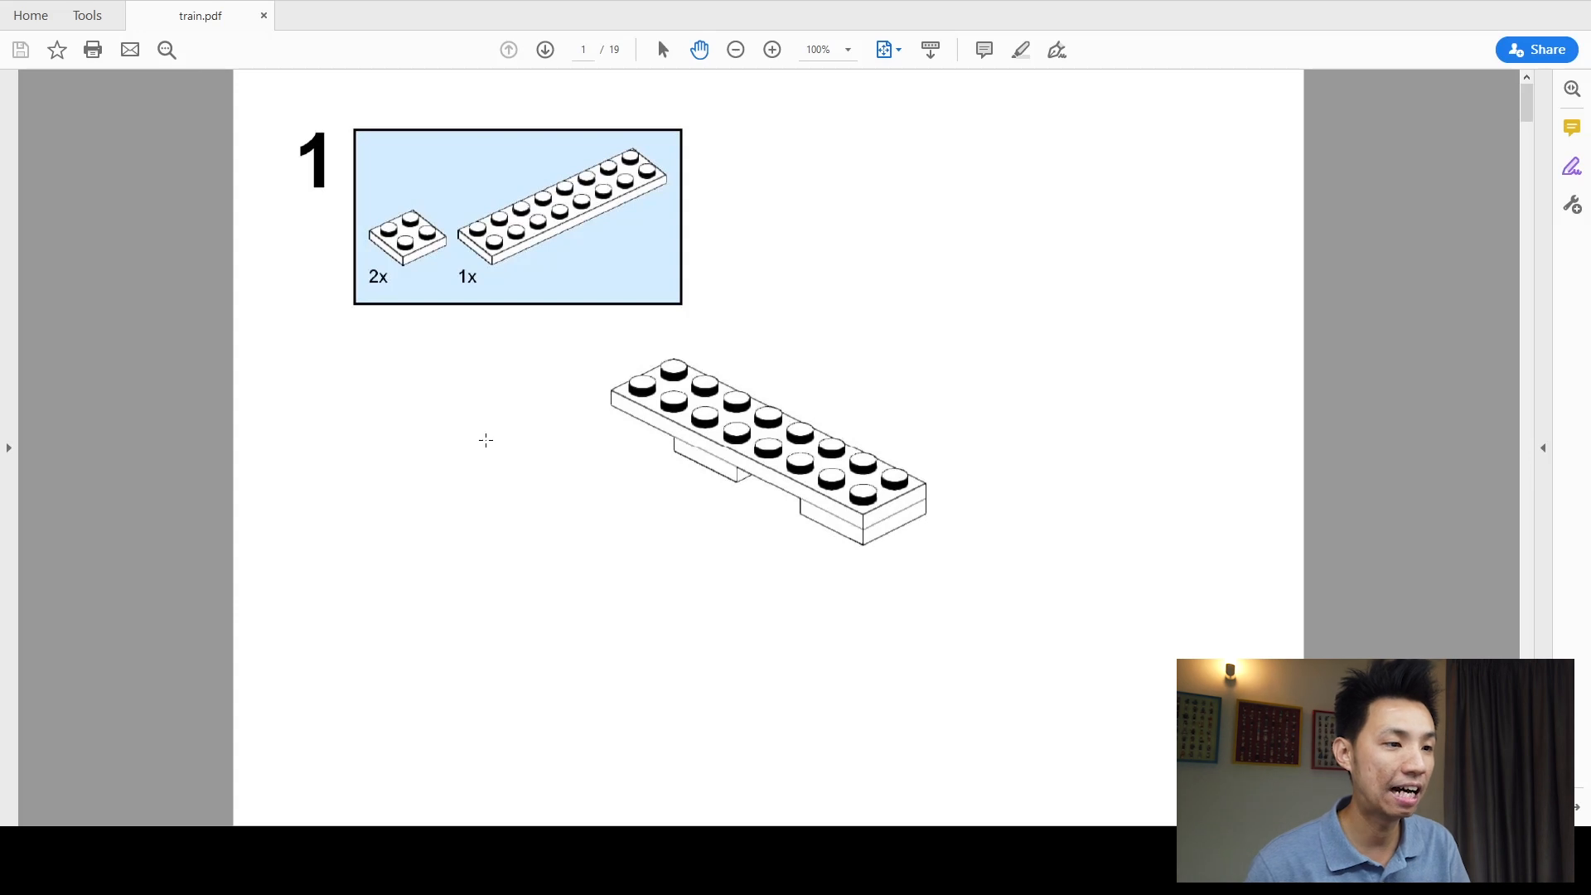
# - Page through the exported train.pdf in the PDF reader at 75% zoom to review the building steps, and return to page 1
pyautogui.hotkey('ctrl', 'a')
pyautogui.click(191, 444)
pyautogui.keyDown('ctrl'); pyautogui.scroll(-1, 193, 442); pyautogui.keyUp('ctrl')
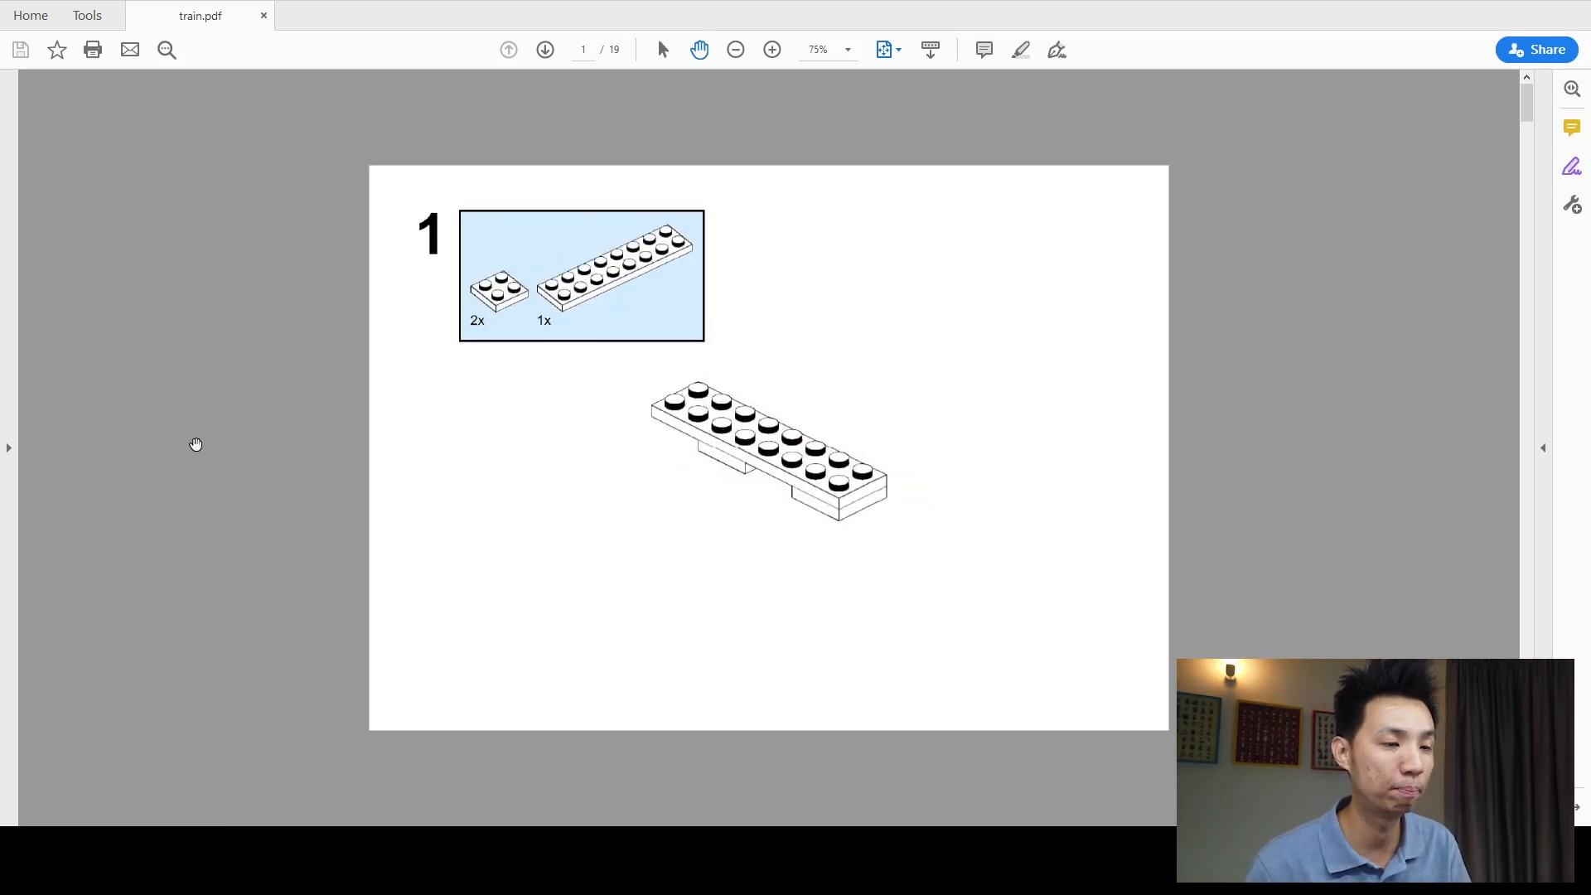
pyautogui.scroll(-1, 196, 445)
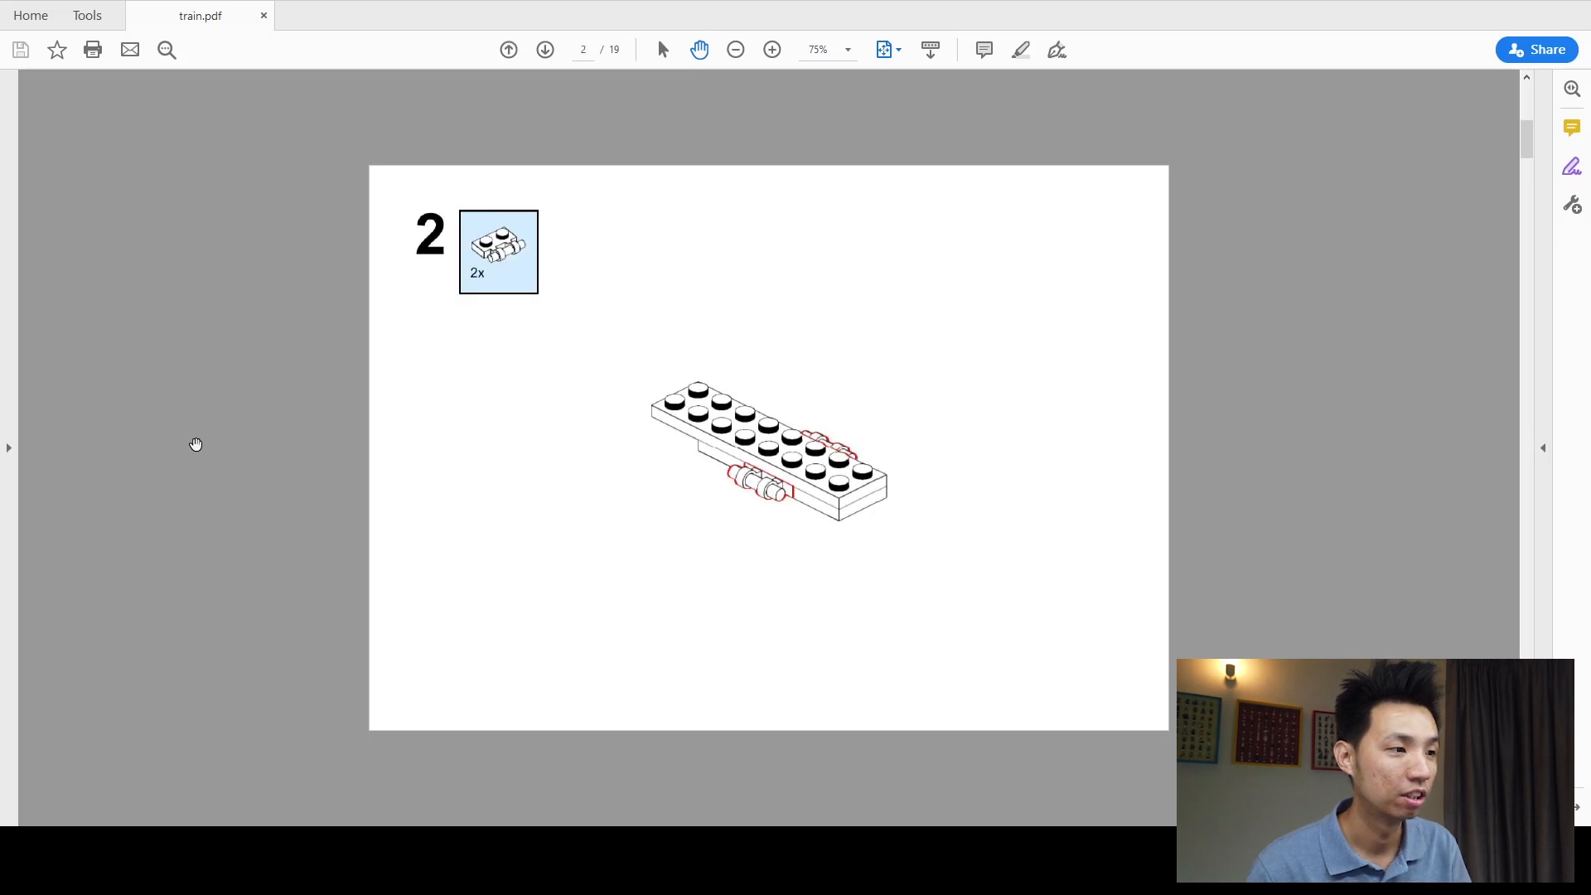
pyautogui.scroll(-1, 196, 445)
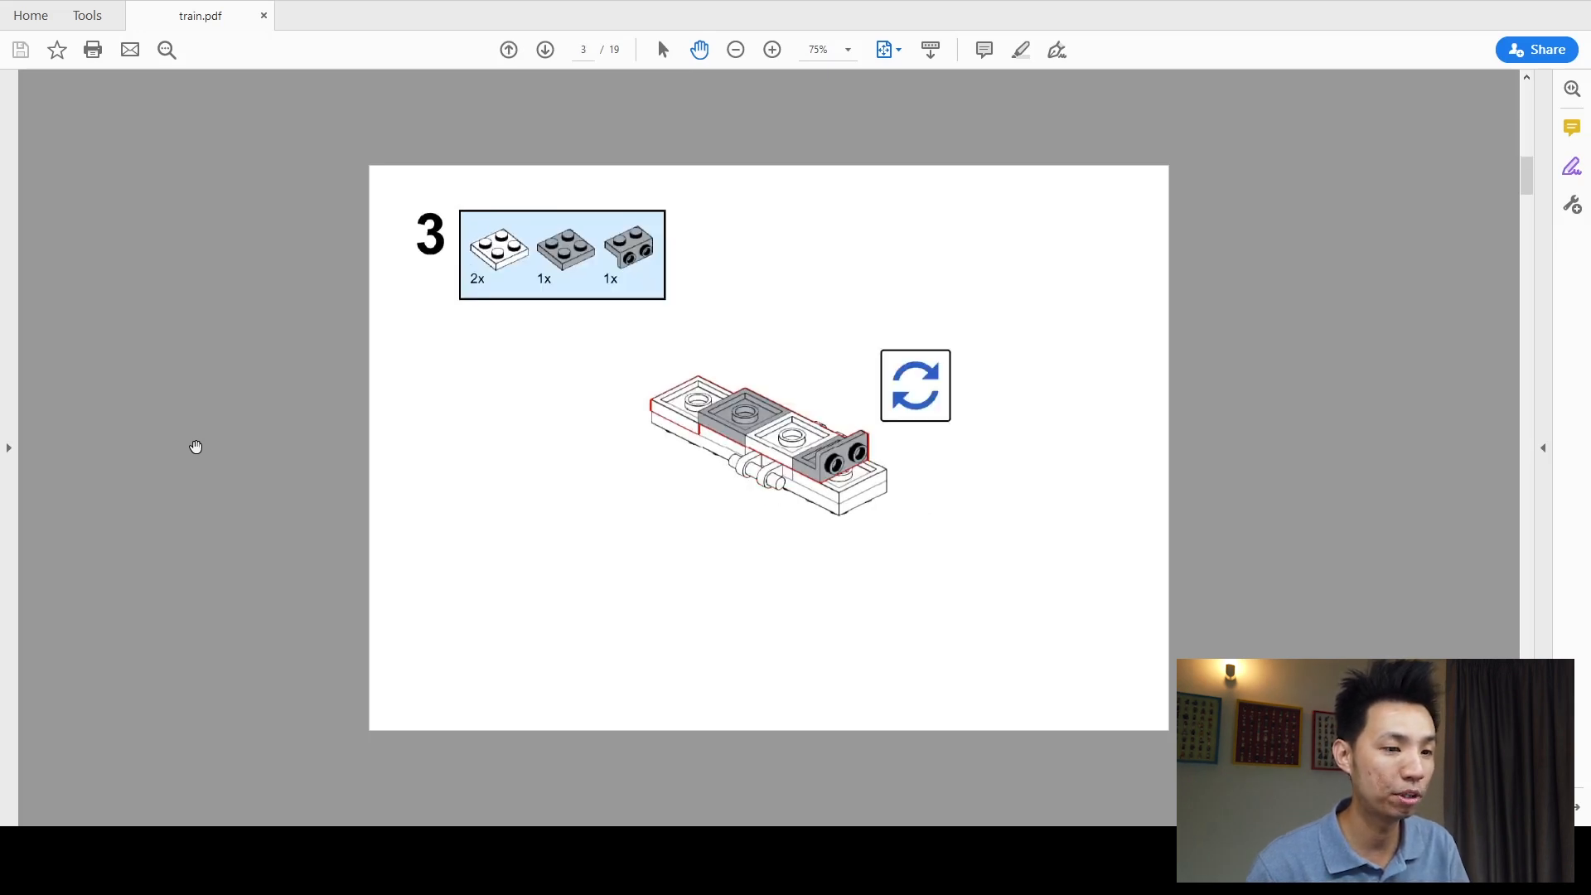
pyautogui.scroll(-5, 196, 447)
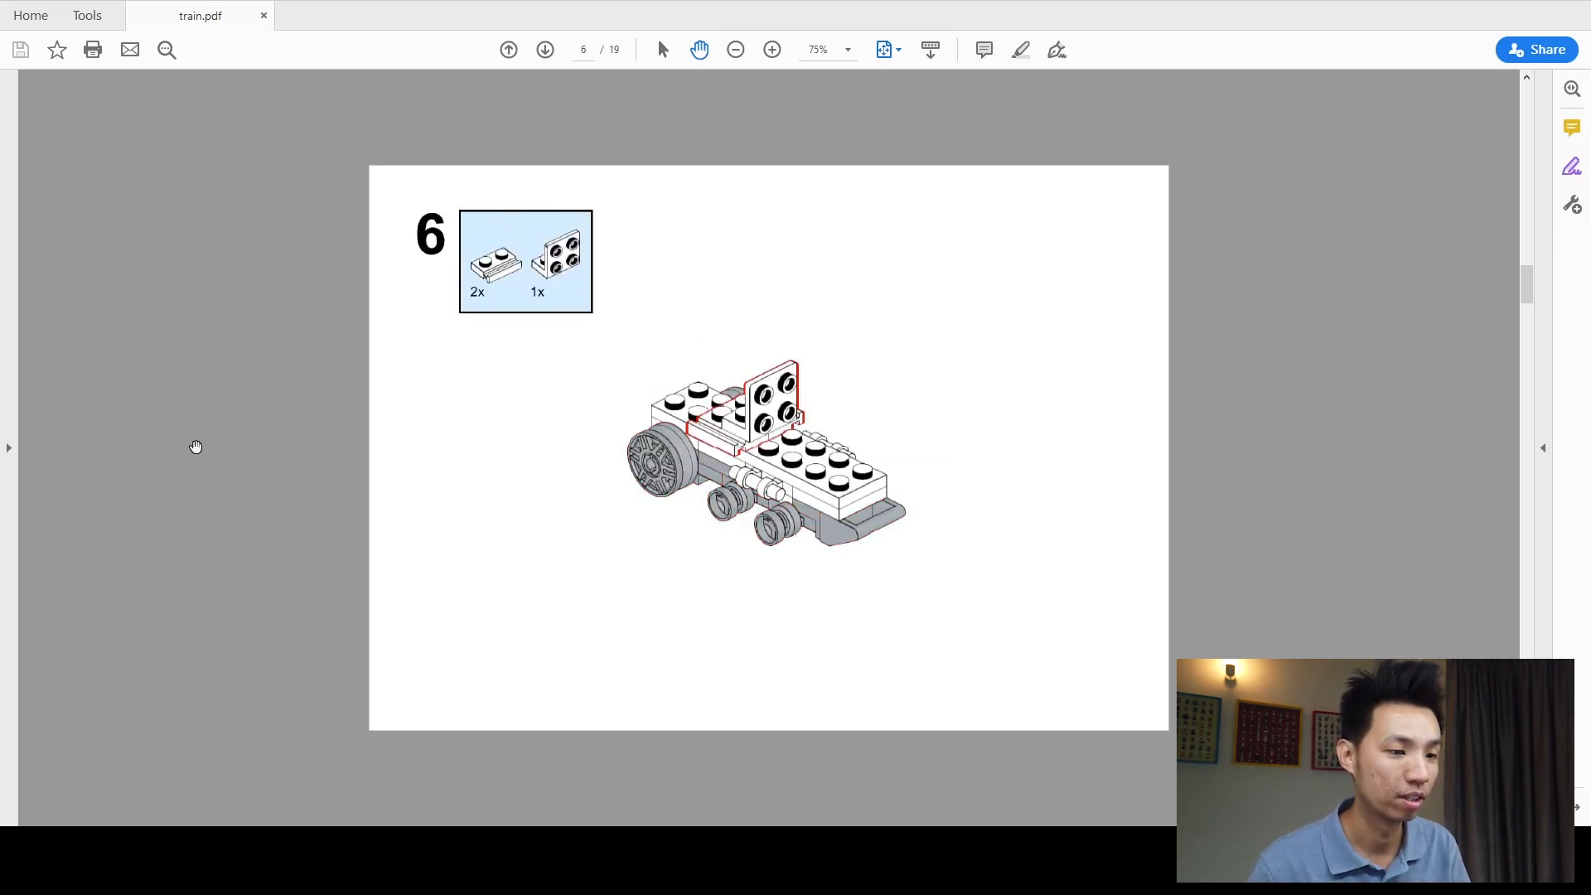
pyautogui.scroll(-4, 196, 446)
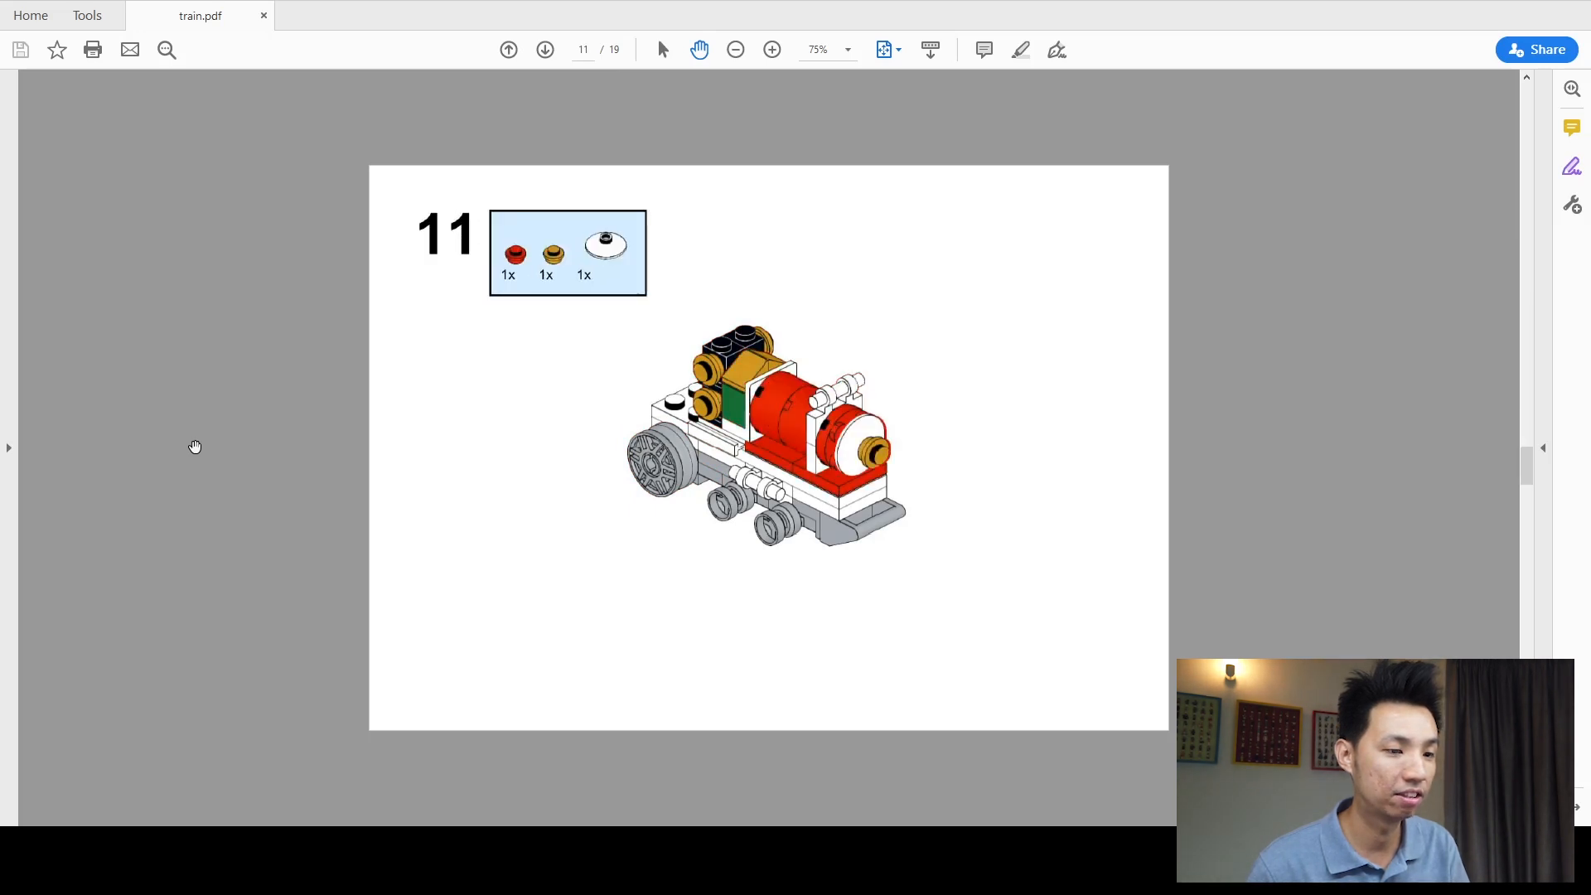
pyautogui.scroll(-5, 195, 447)
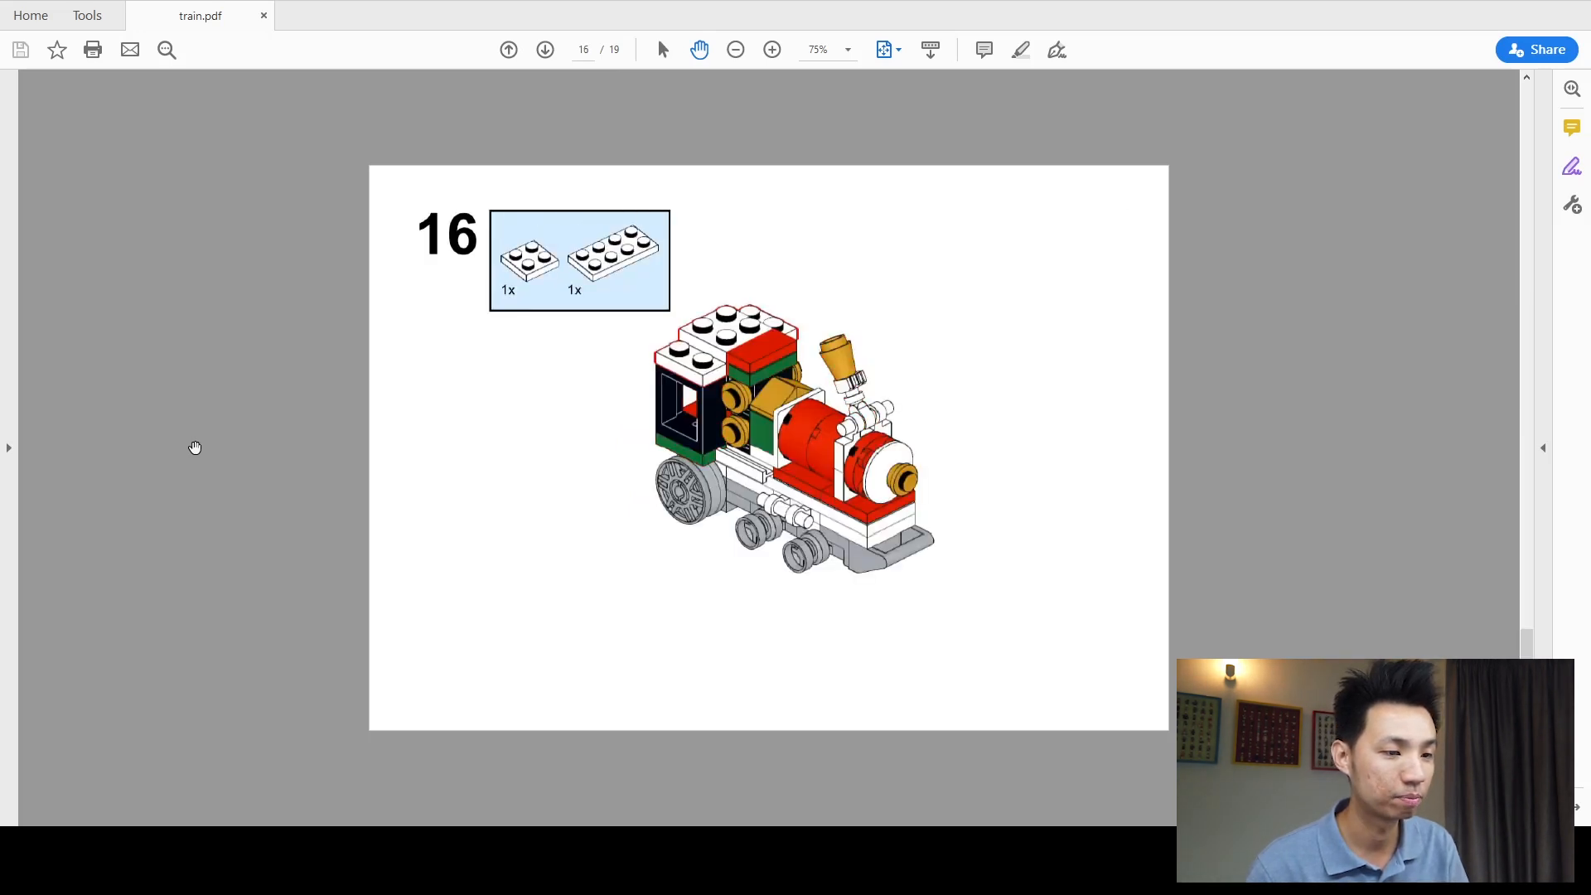
pyautogui.scroll(-2, 195, 448)
pyautogui.scroll(12, 194, 447)
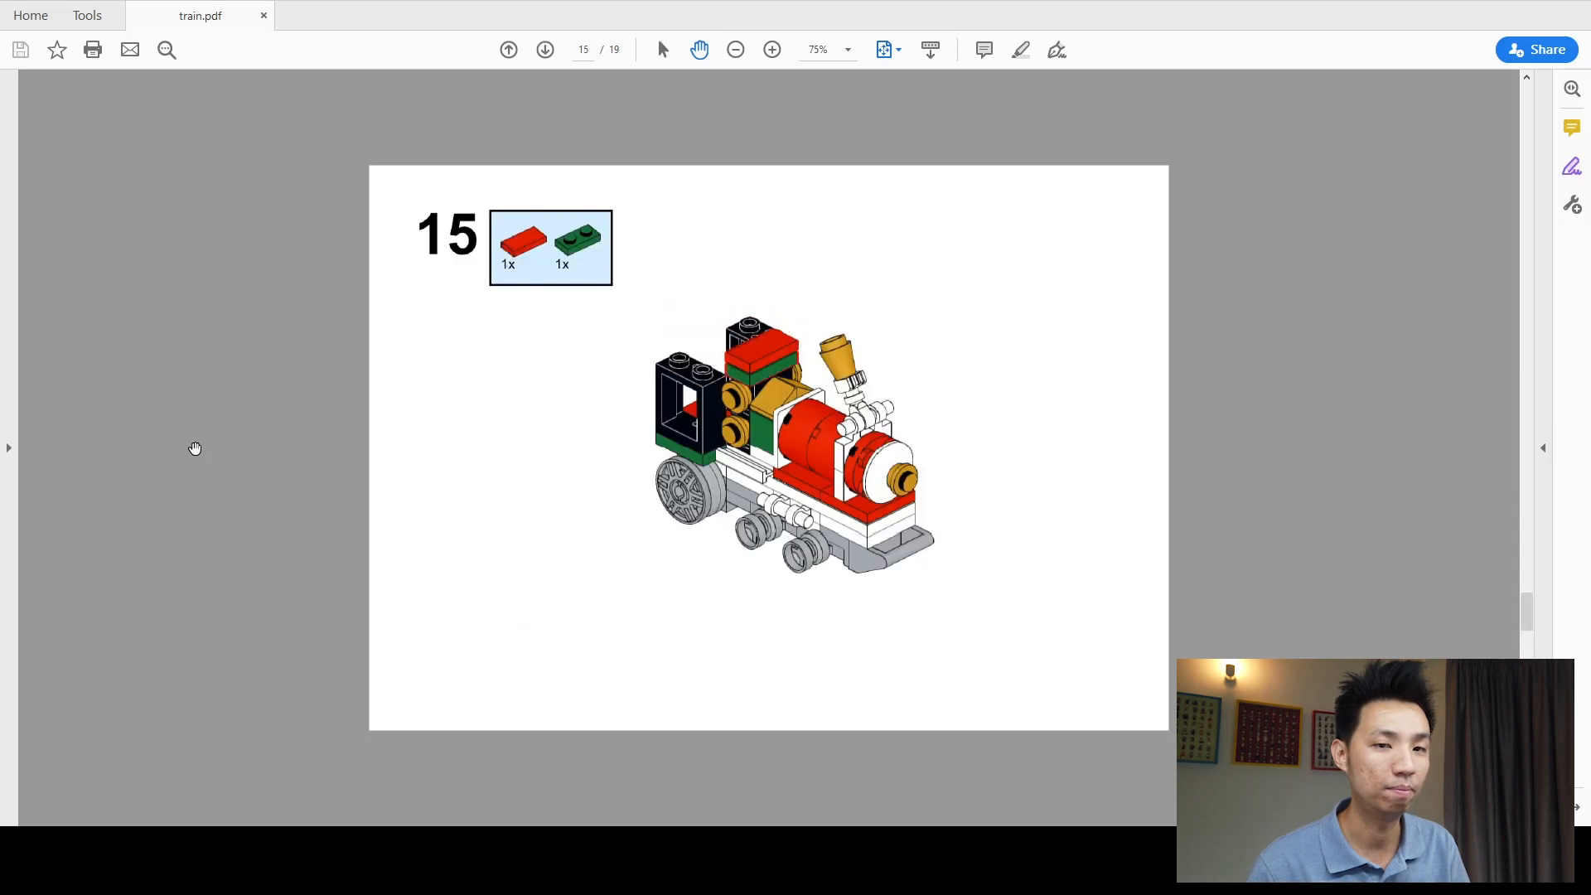
pyautogui.scroll(6, 193, 450)
pyautogui.scroll(-3, 194, 452)
pyautogui.scroll(3, 194, 451)
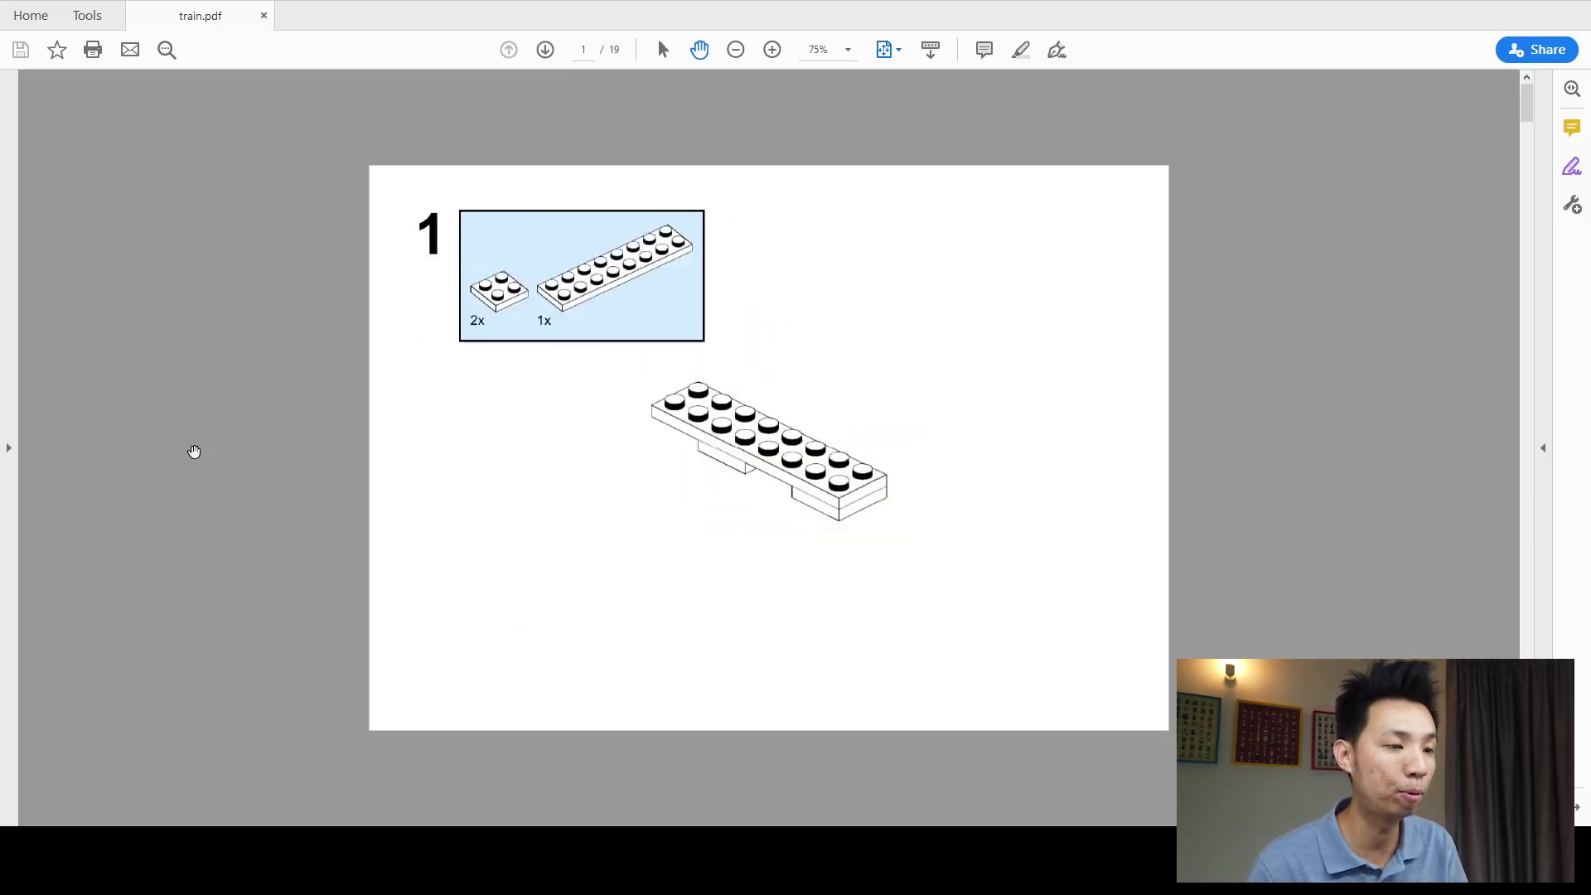